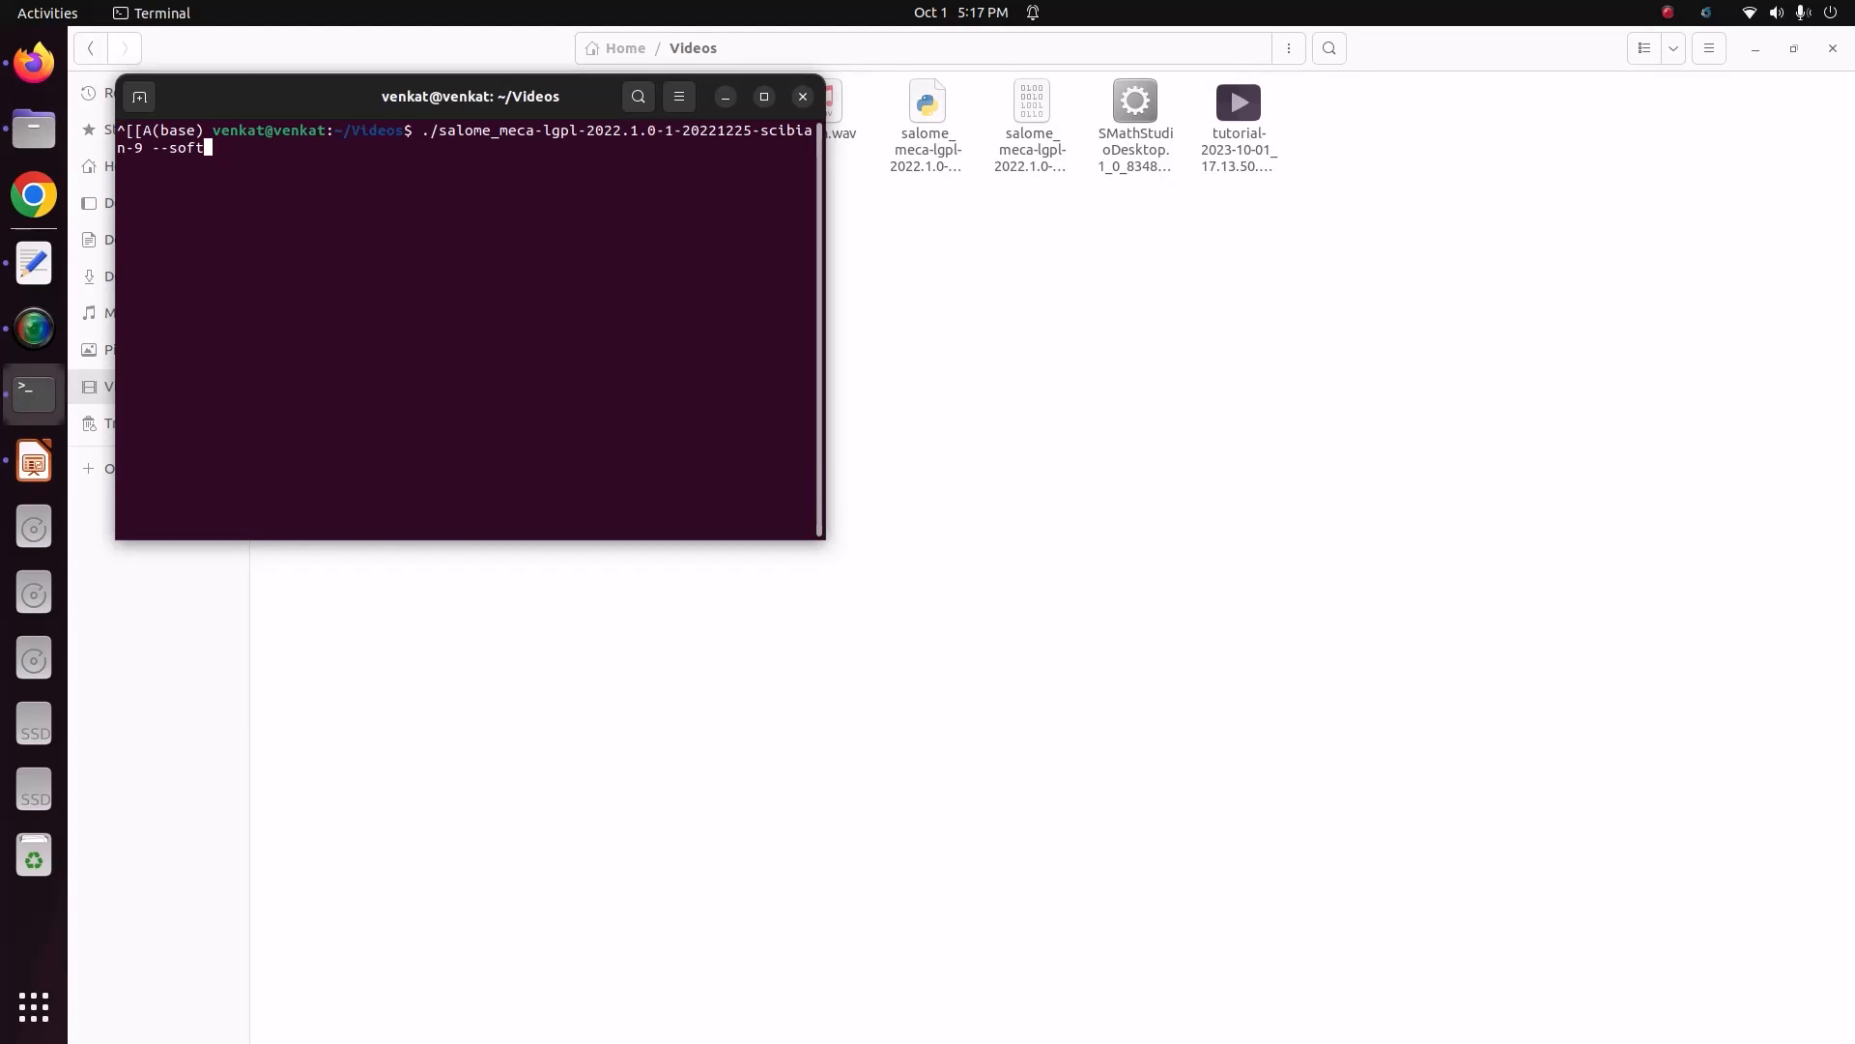
# - Launch Salome-Meca 2022.1.0 from the terminal with the --soft option, and activate the Geometry module
pyautogui.press('Return')
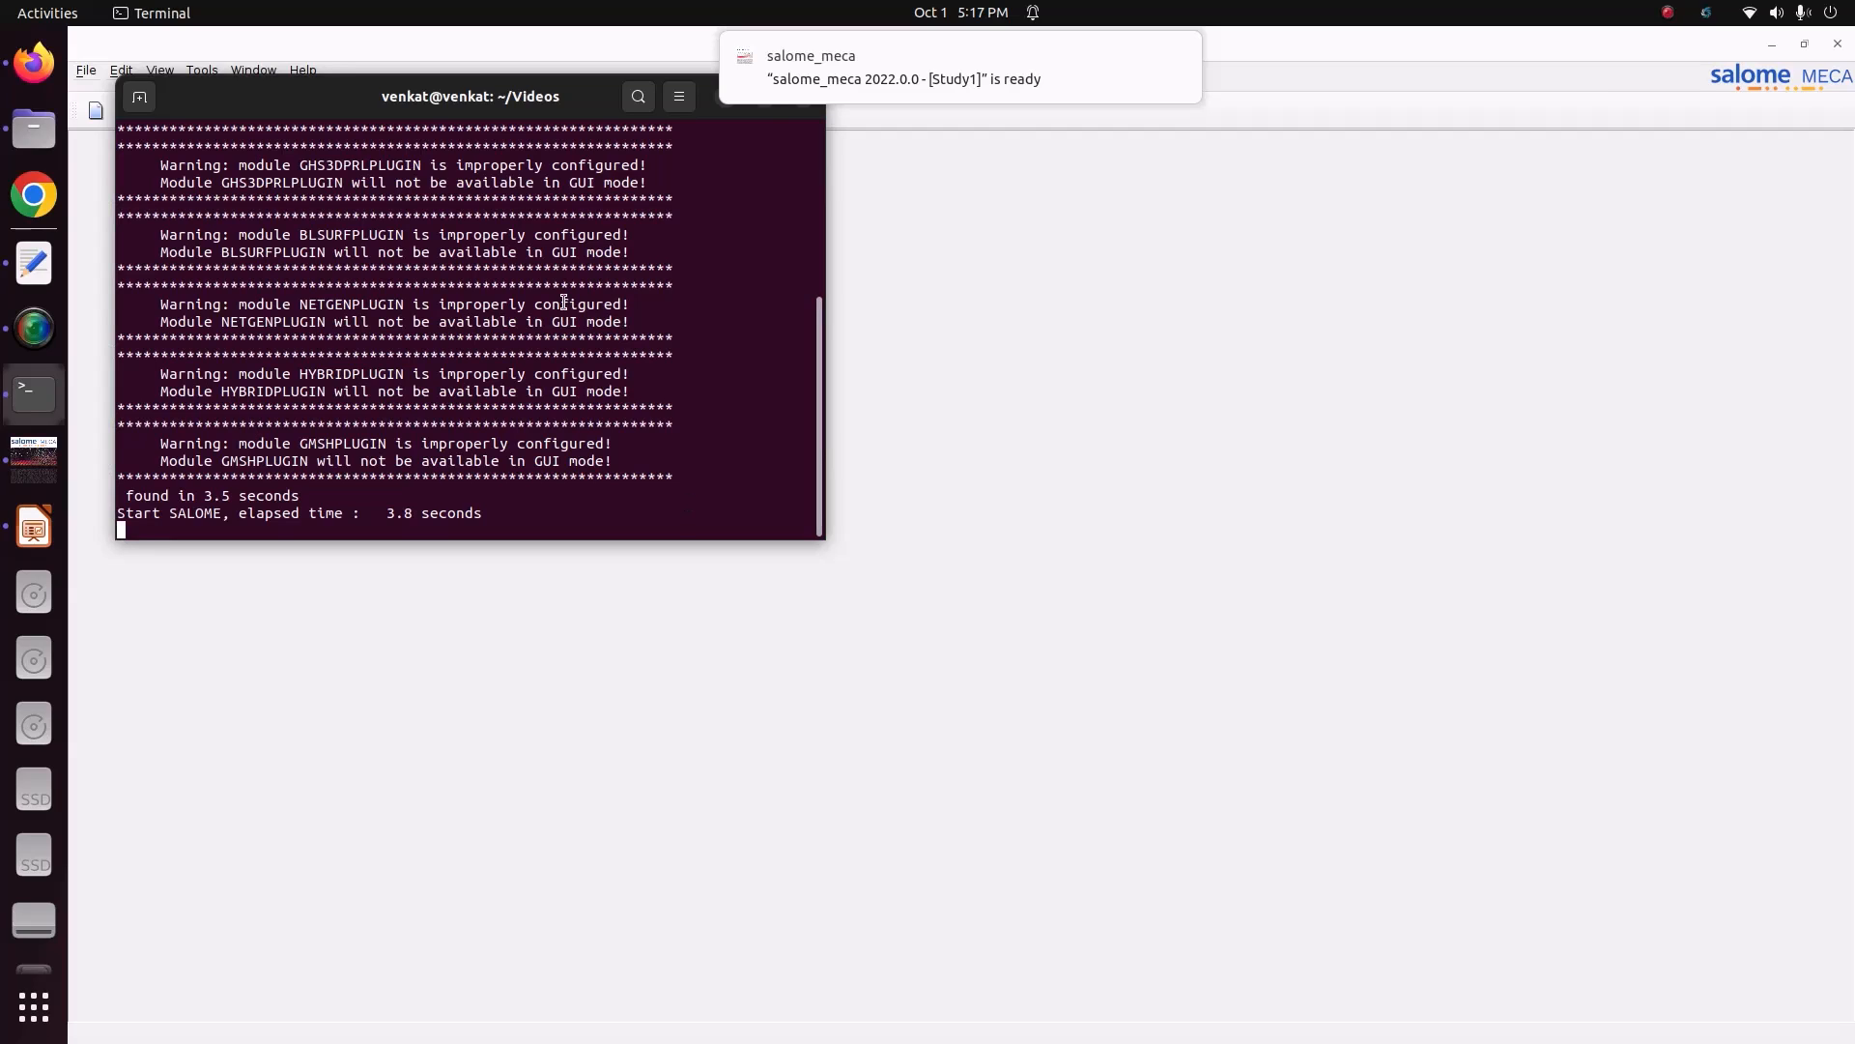
pyautogui.moveTo(989, 280); pyautogui.dragTo(1030, 304)
pyautogui.click(541, 200)
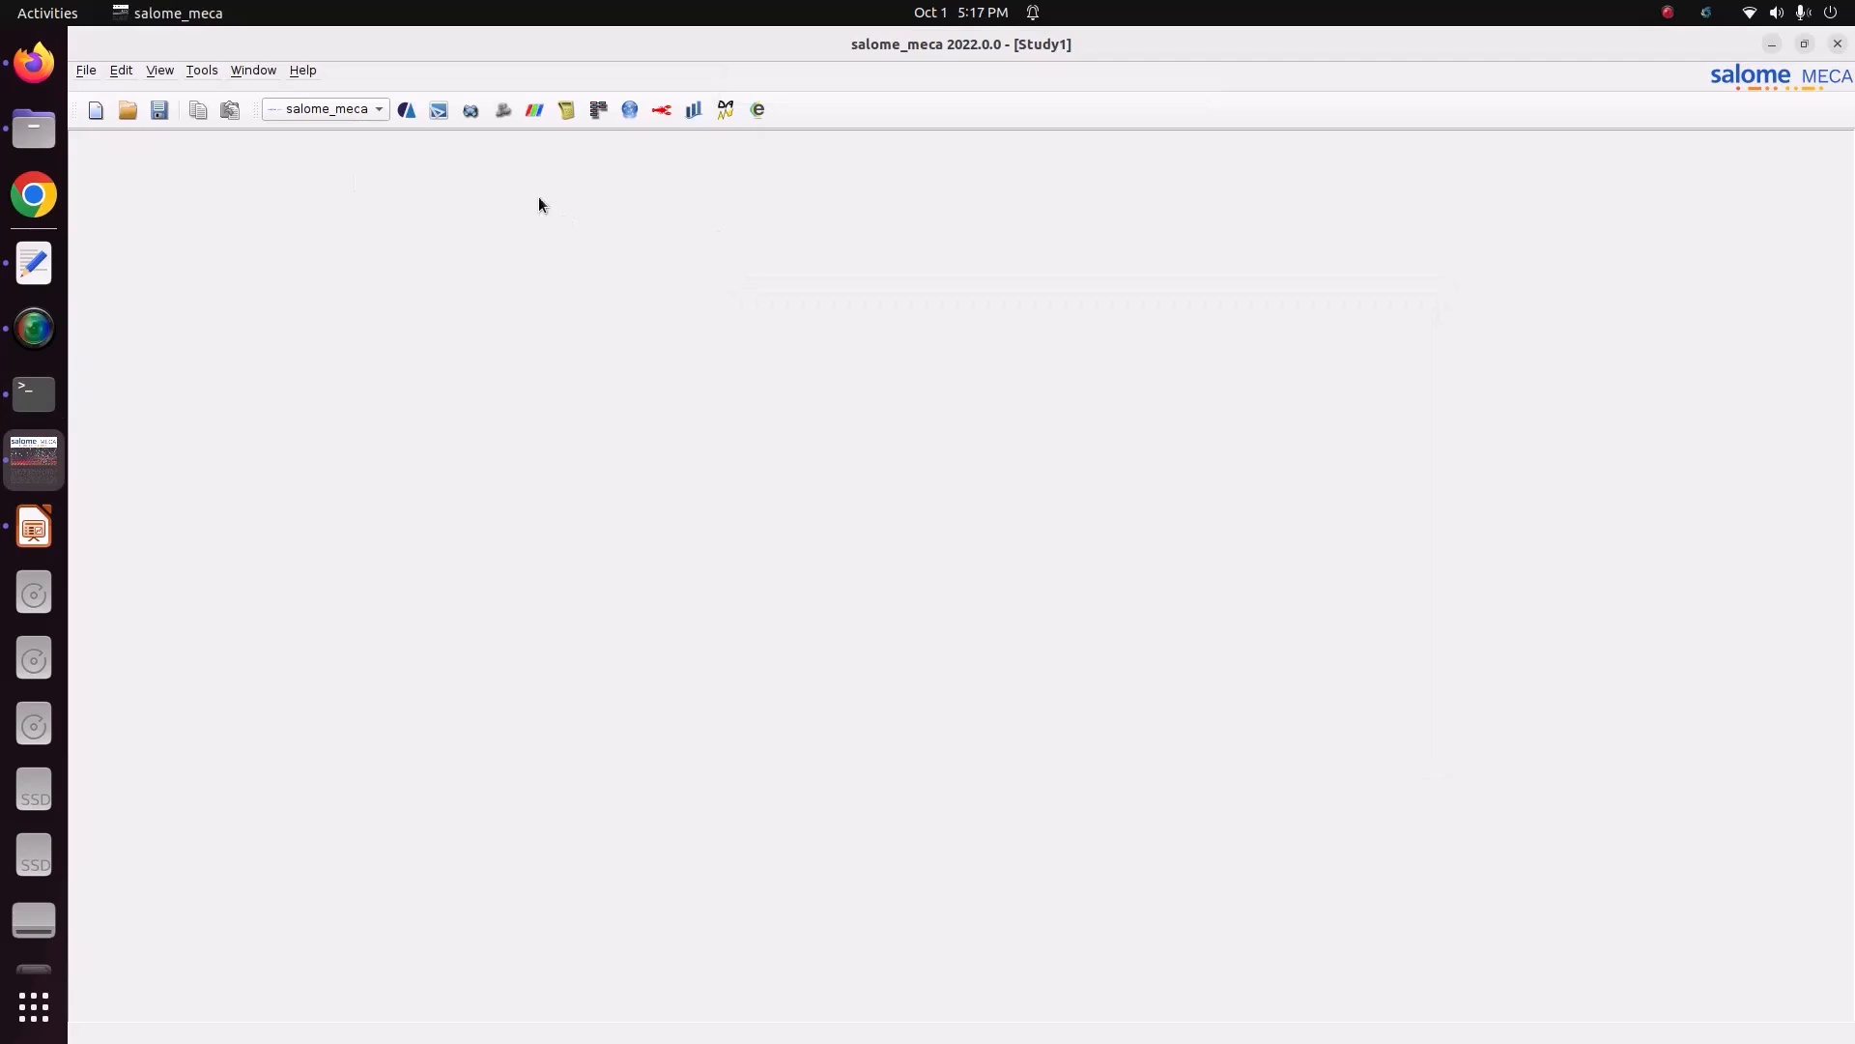
pyautogui.click(350, 109)
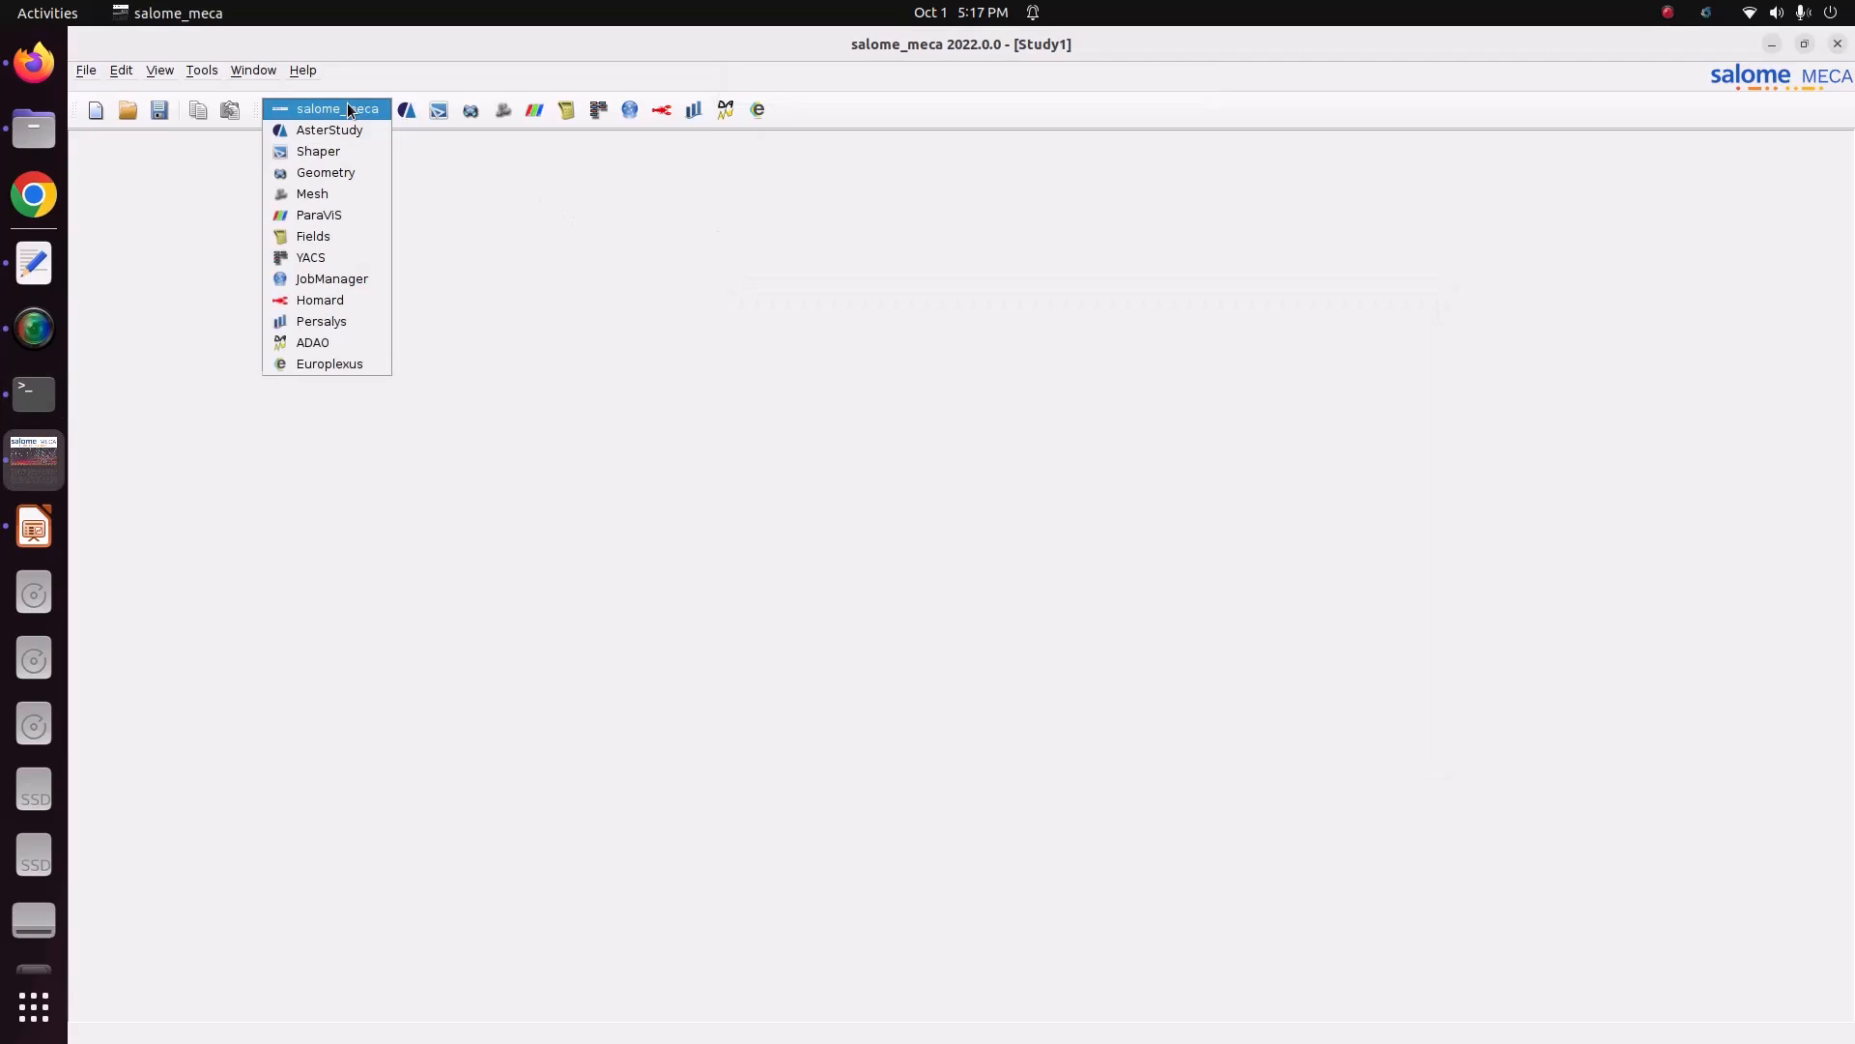
pyautogui.click(351, 172)
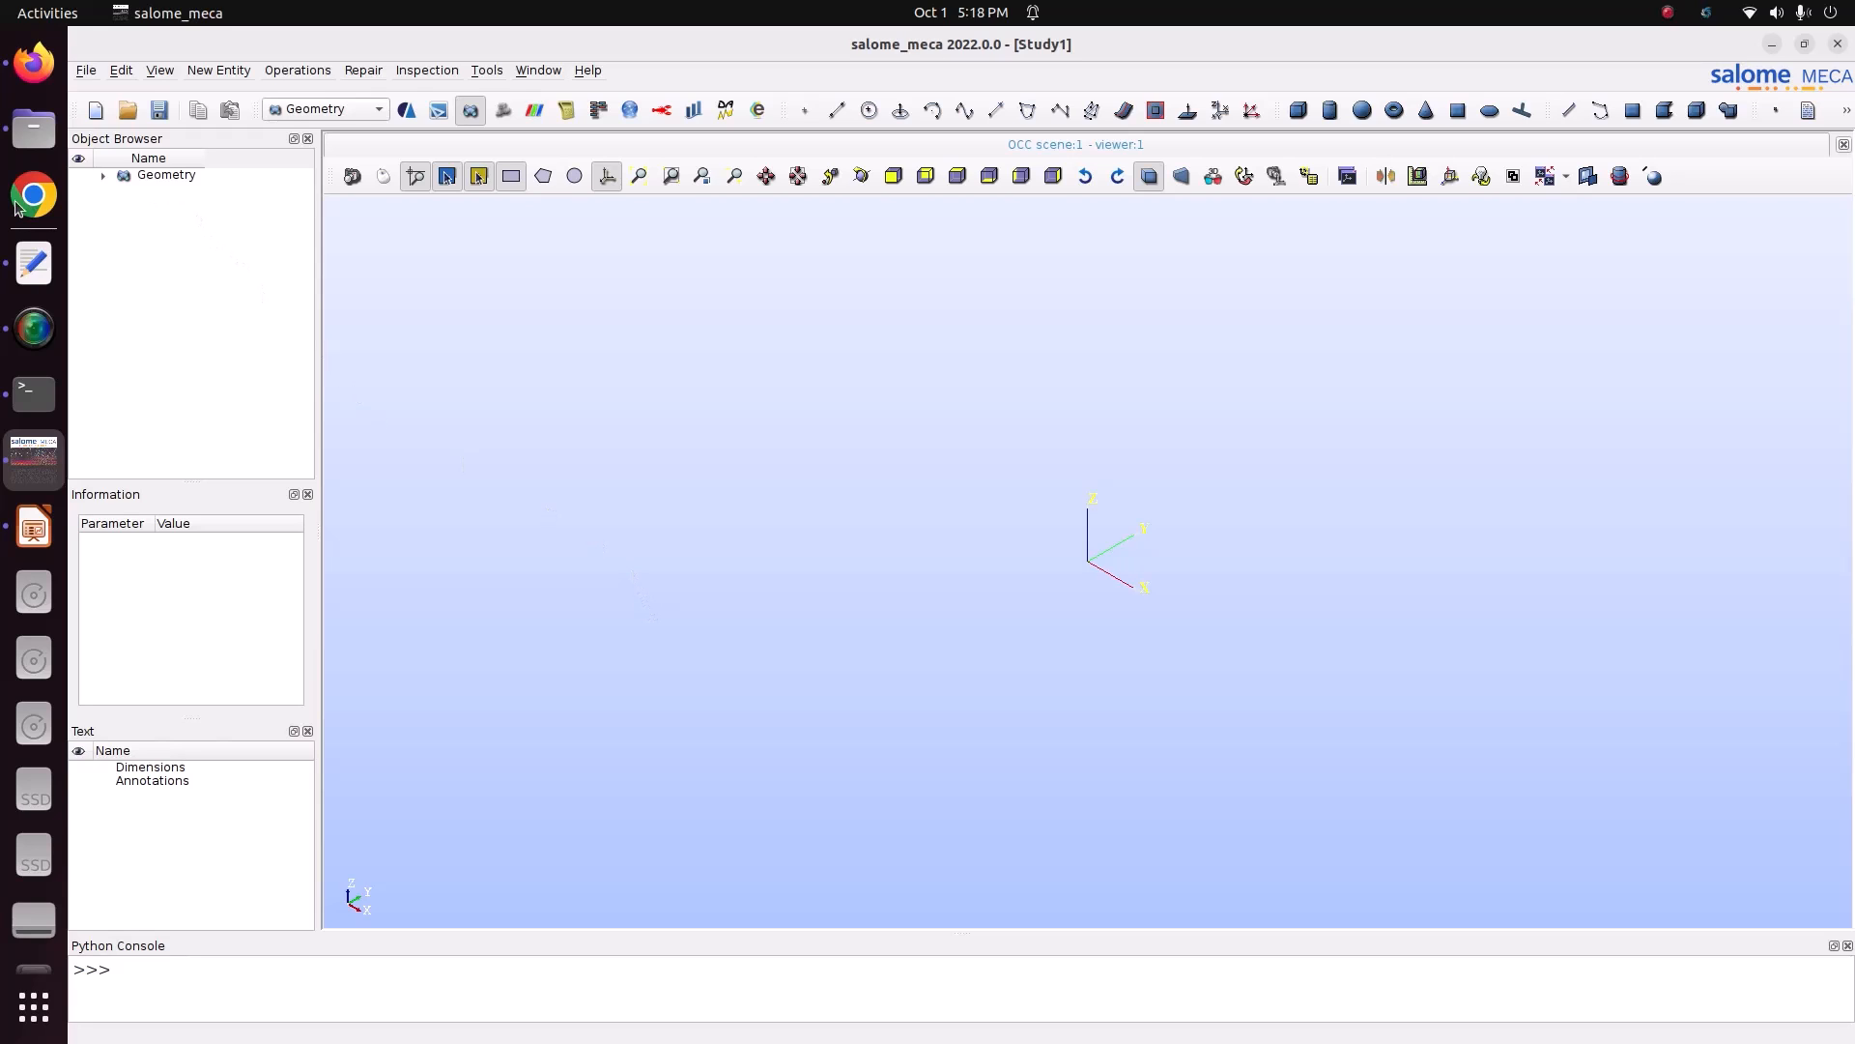
# - Locate "Tutorial 2 - elliptical bar.step" in Pictures/CODE_ASTER/tortion_of_eliptical_bar using the file manager, and return to Salome-Meca
pyautogui.click(34, 128)
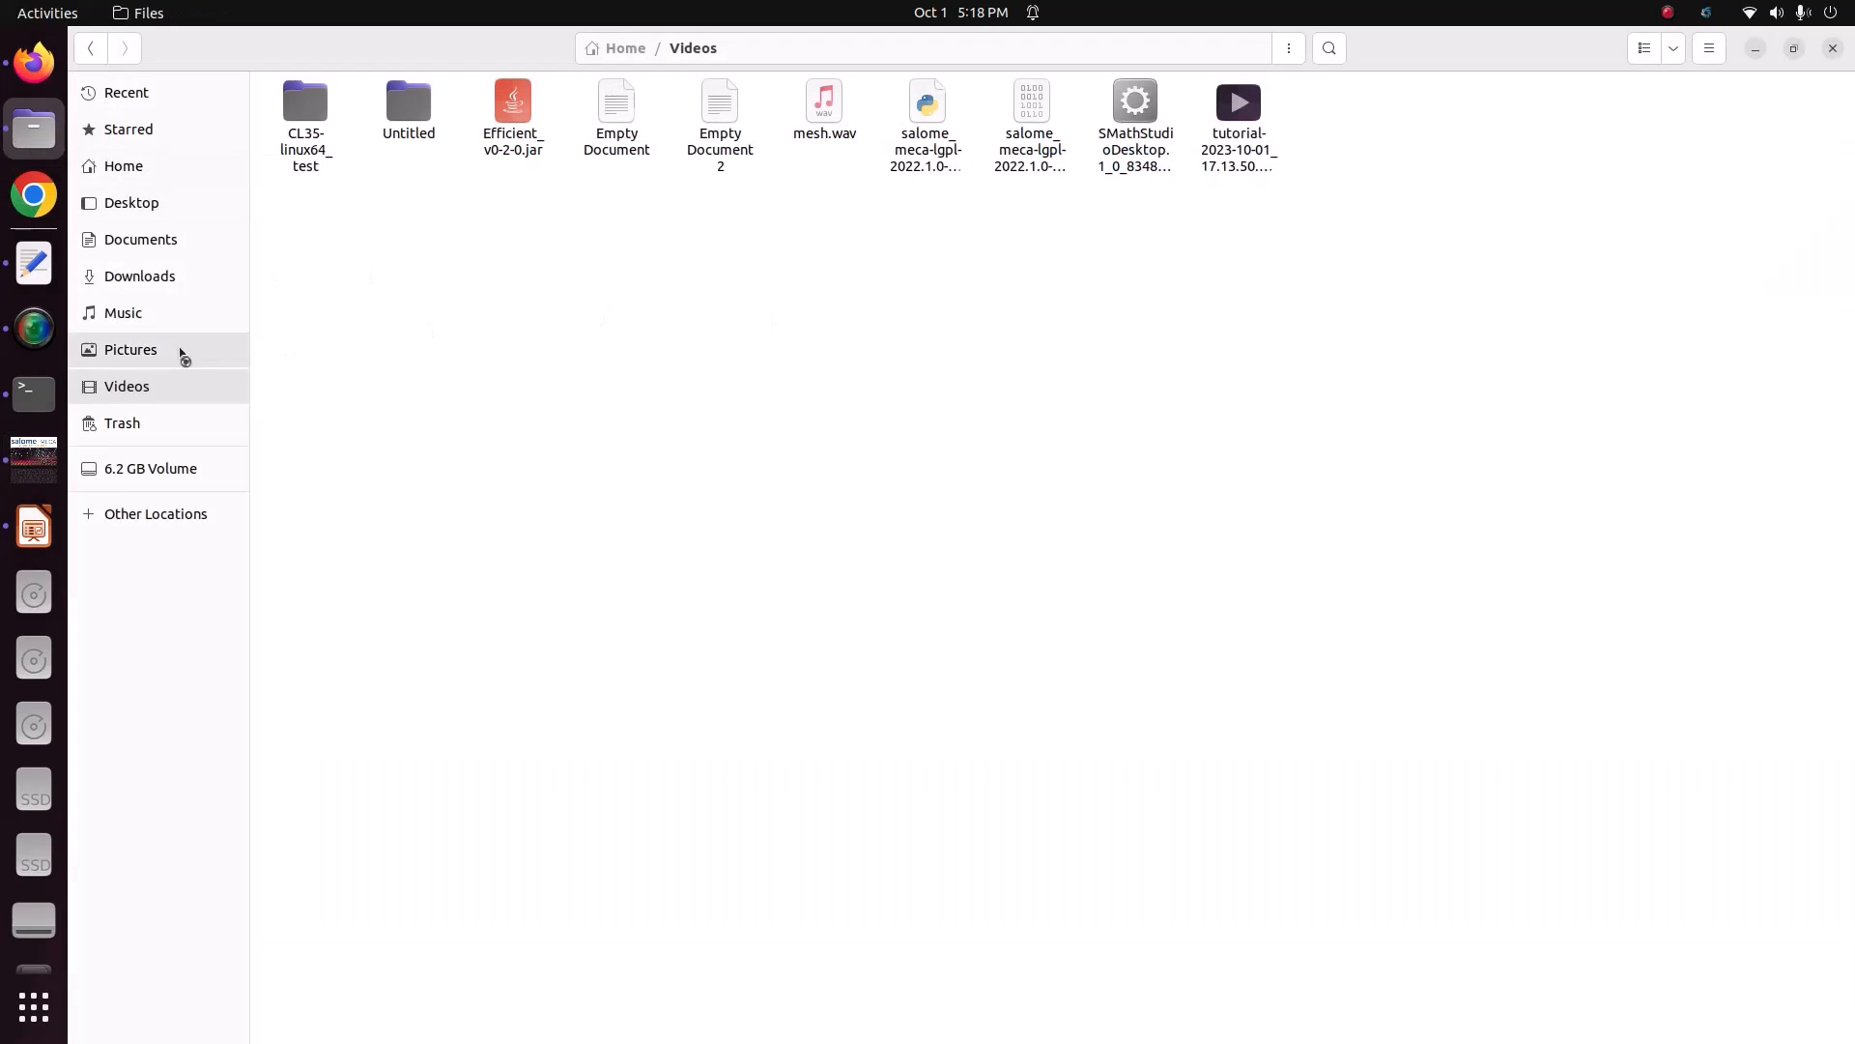
pyautogui.click(176, 350)
pyautogui.click(305, 124)
pyautogui.doubleClick(304, 125)
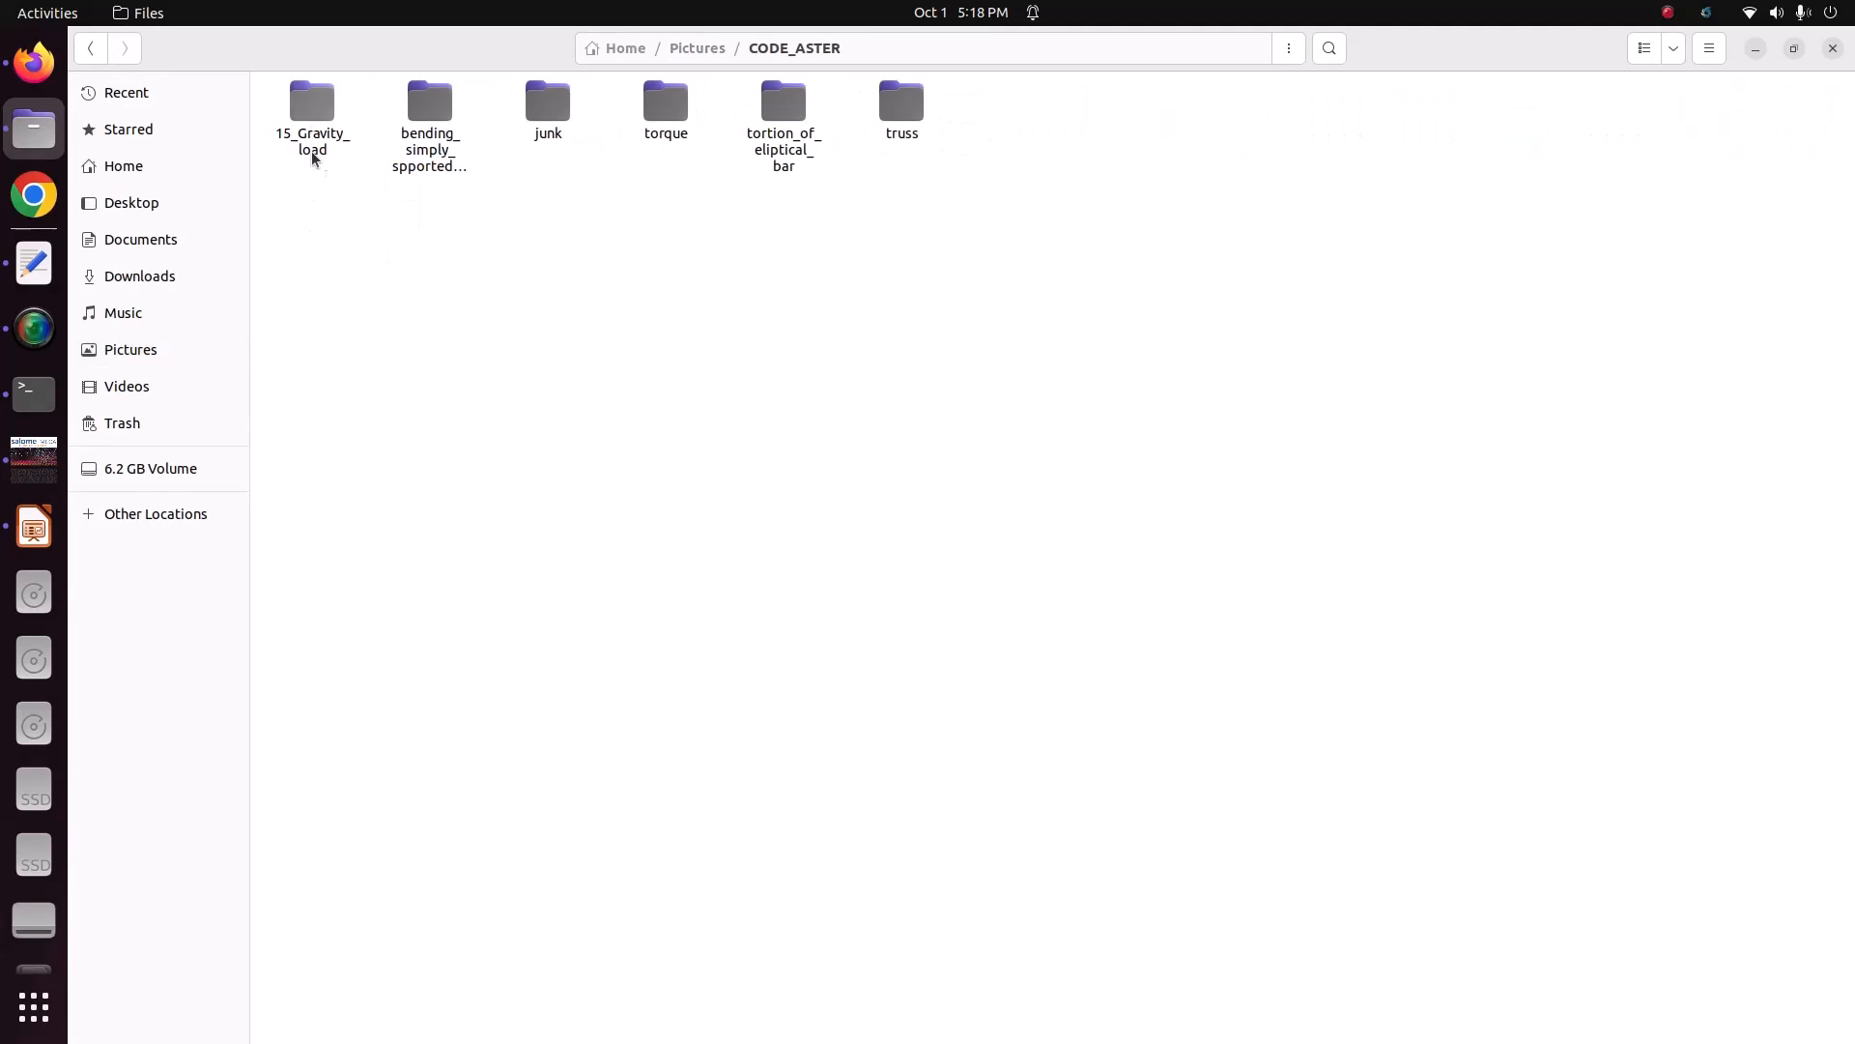
pyautogui.doubleClick(783, 111)
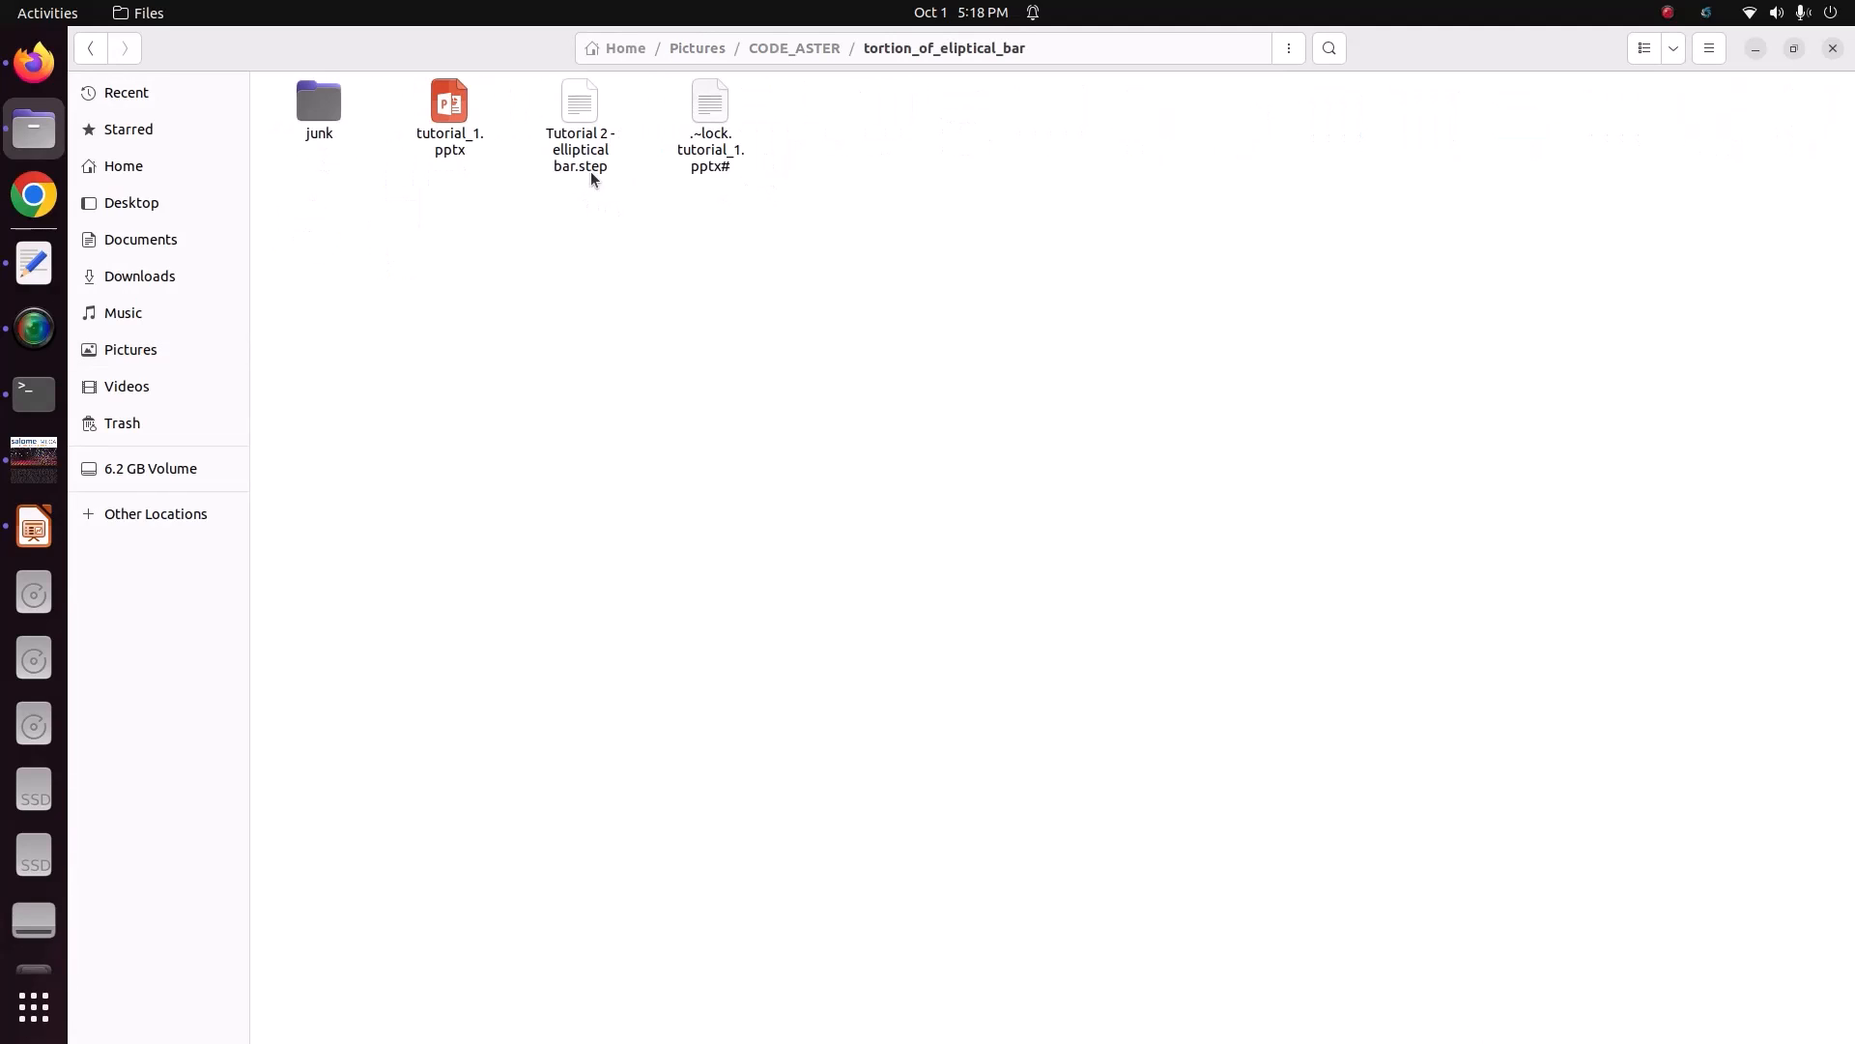
pyautogui.click(604, 145)
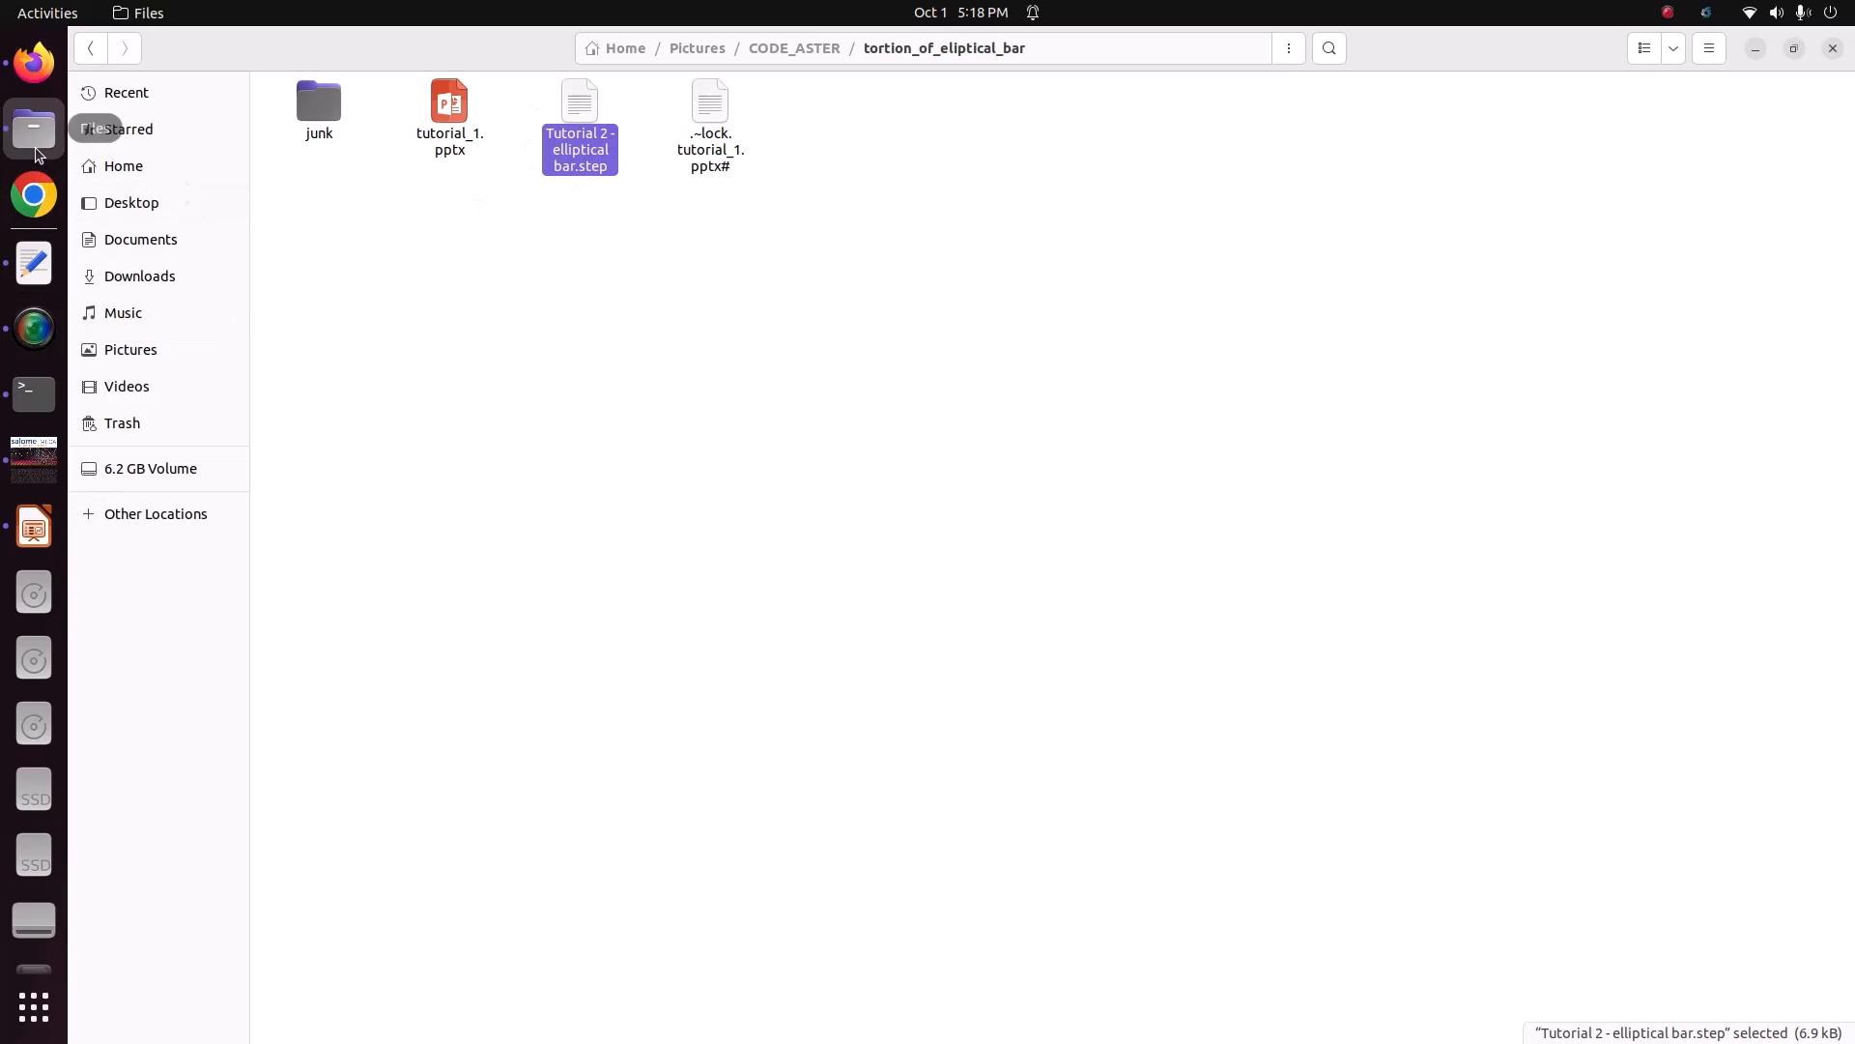
pyautogui.click(29, 384)
pyautogui.click(34, 459)
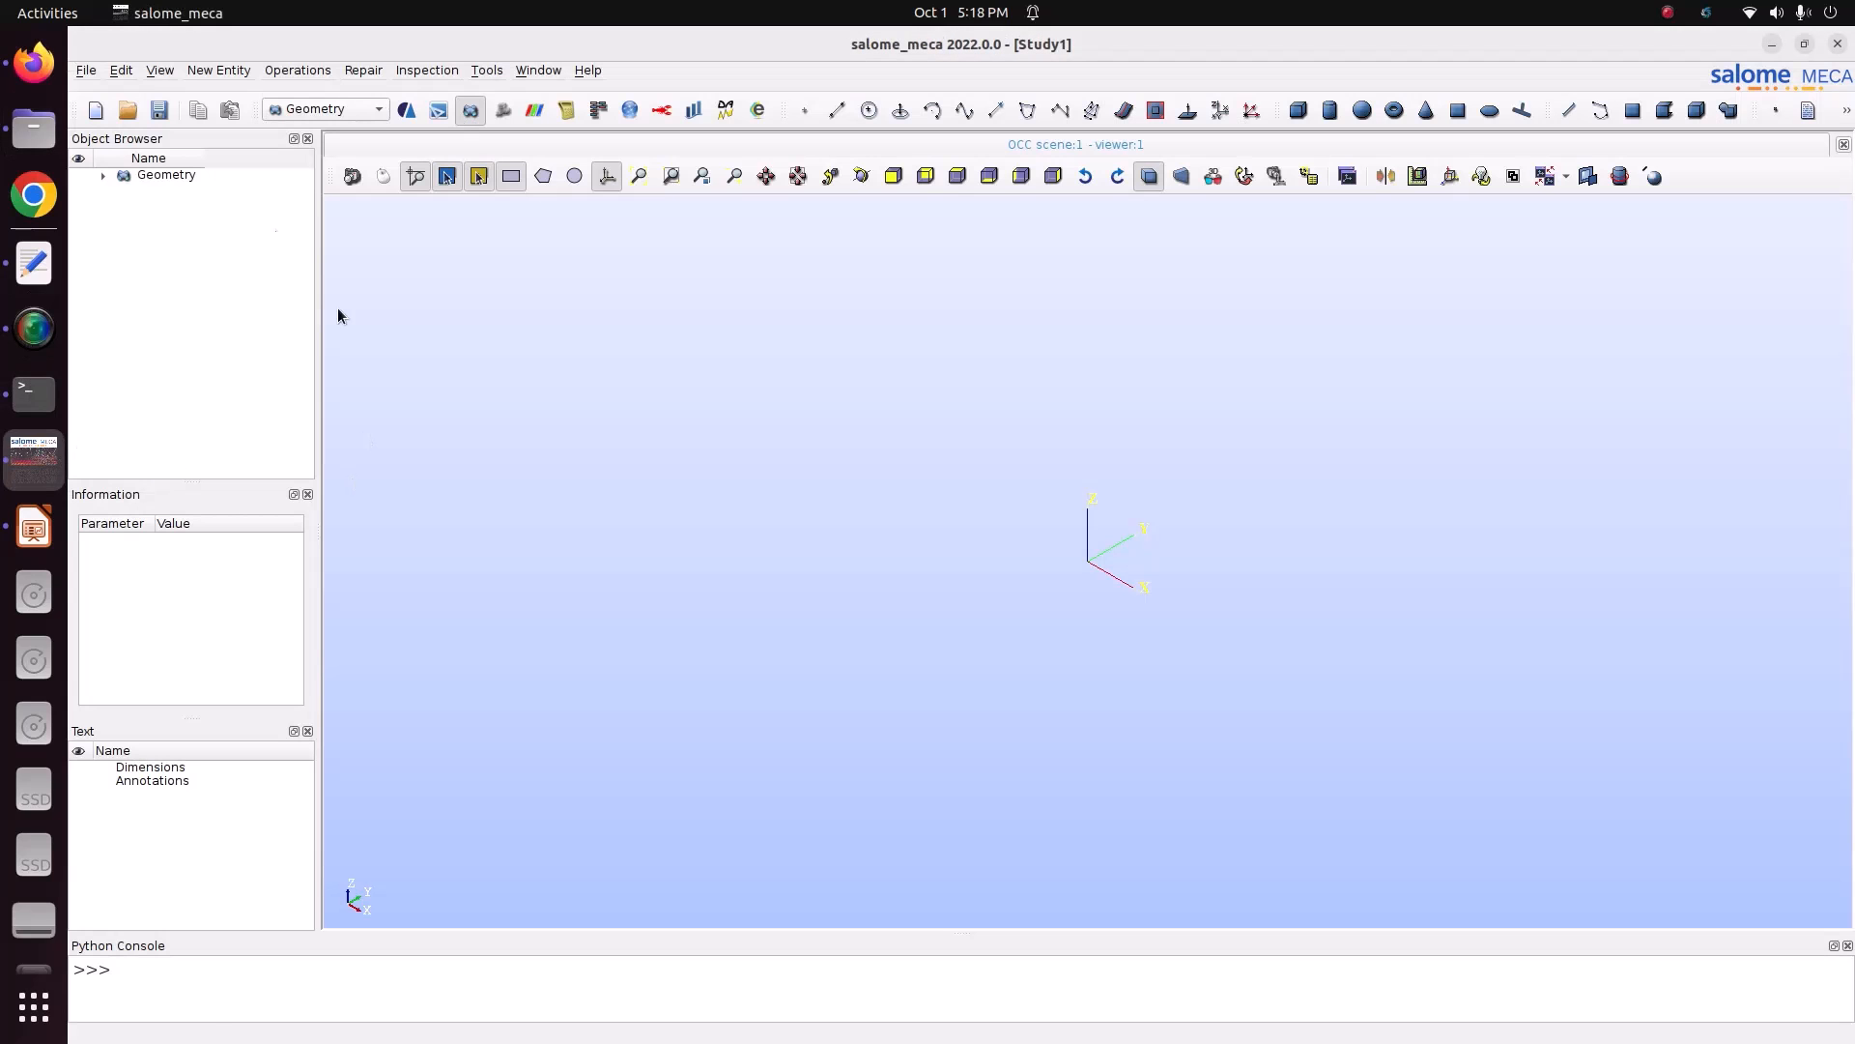
# - Import "Tutorial 2 - elliptical bar.step" from Pictures/CODE_ASTER/tortion_of_eliptical_bar as STEP geometry, taking the embedded millimetre units into account
pyautogui.click(85, 70)
pyautogui.moveTo(208, 273)
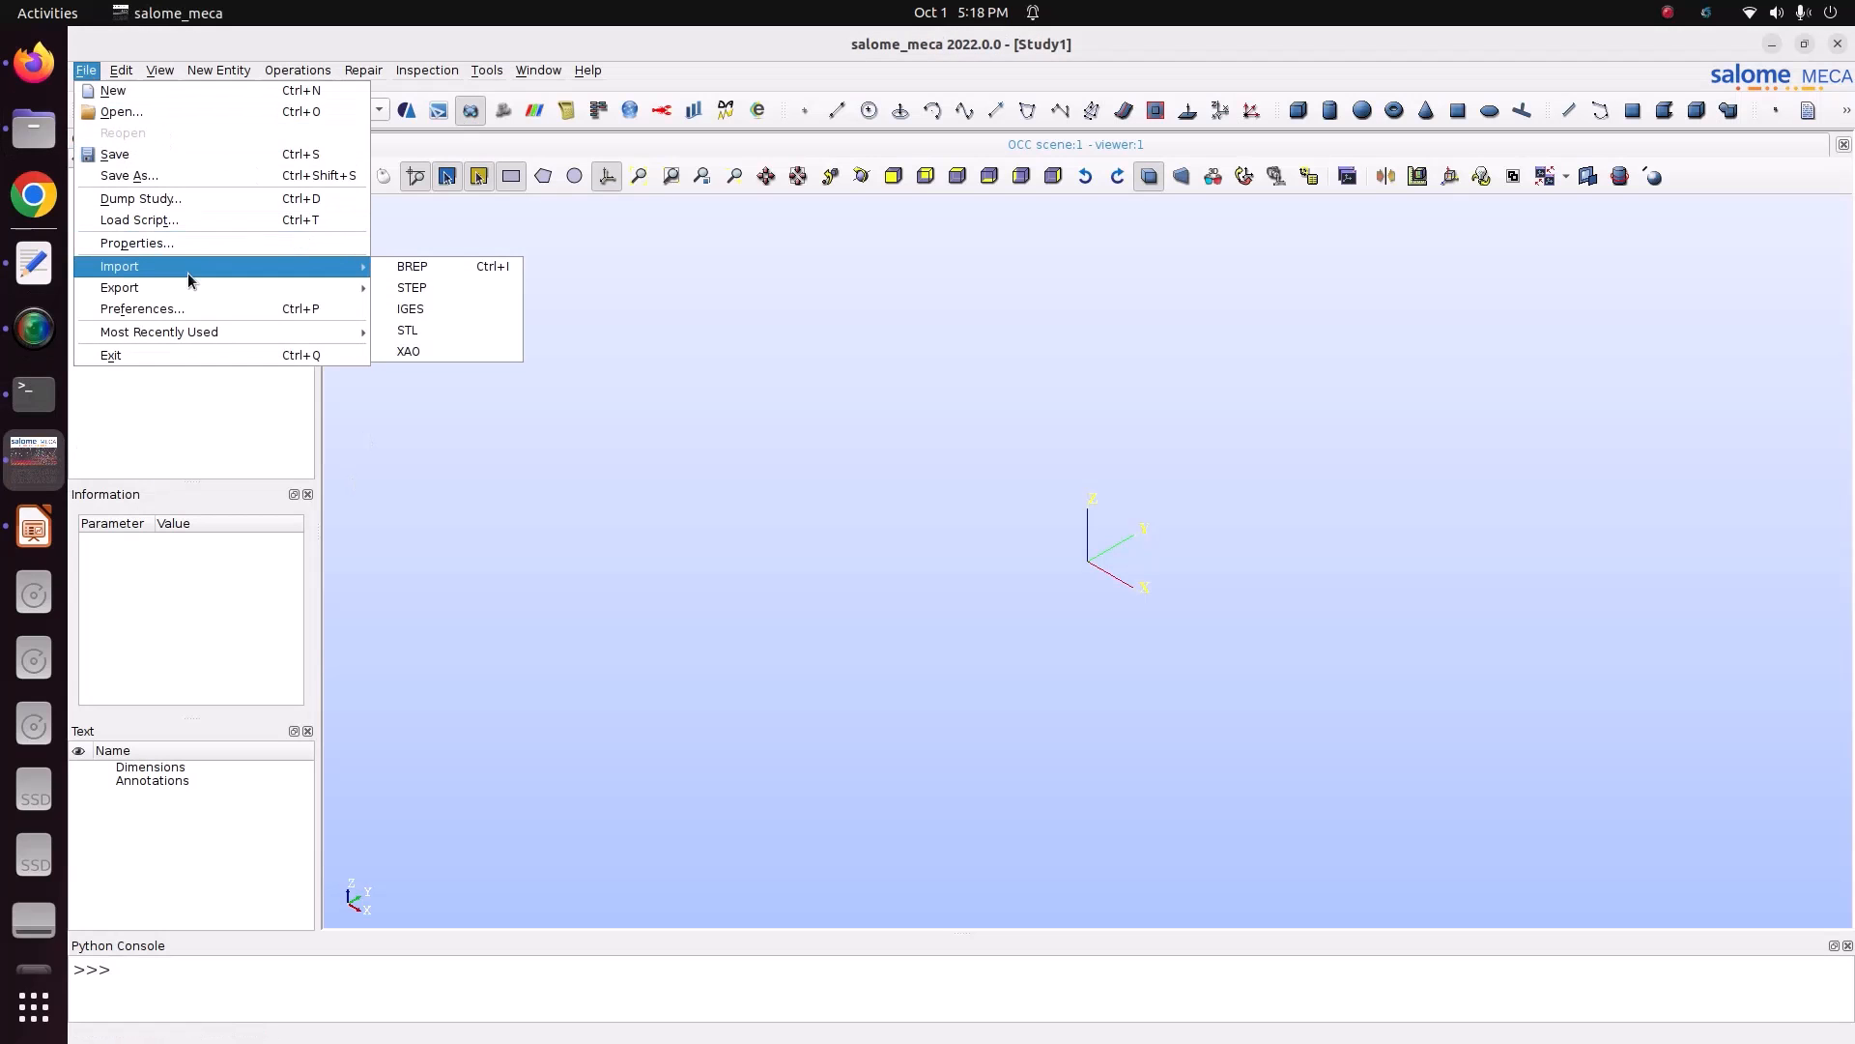
pyautogui.click(409, 294)
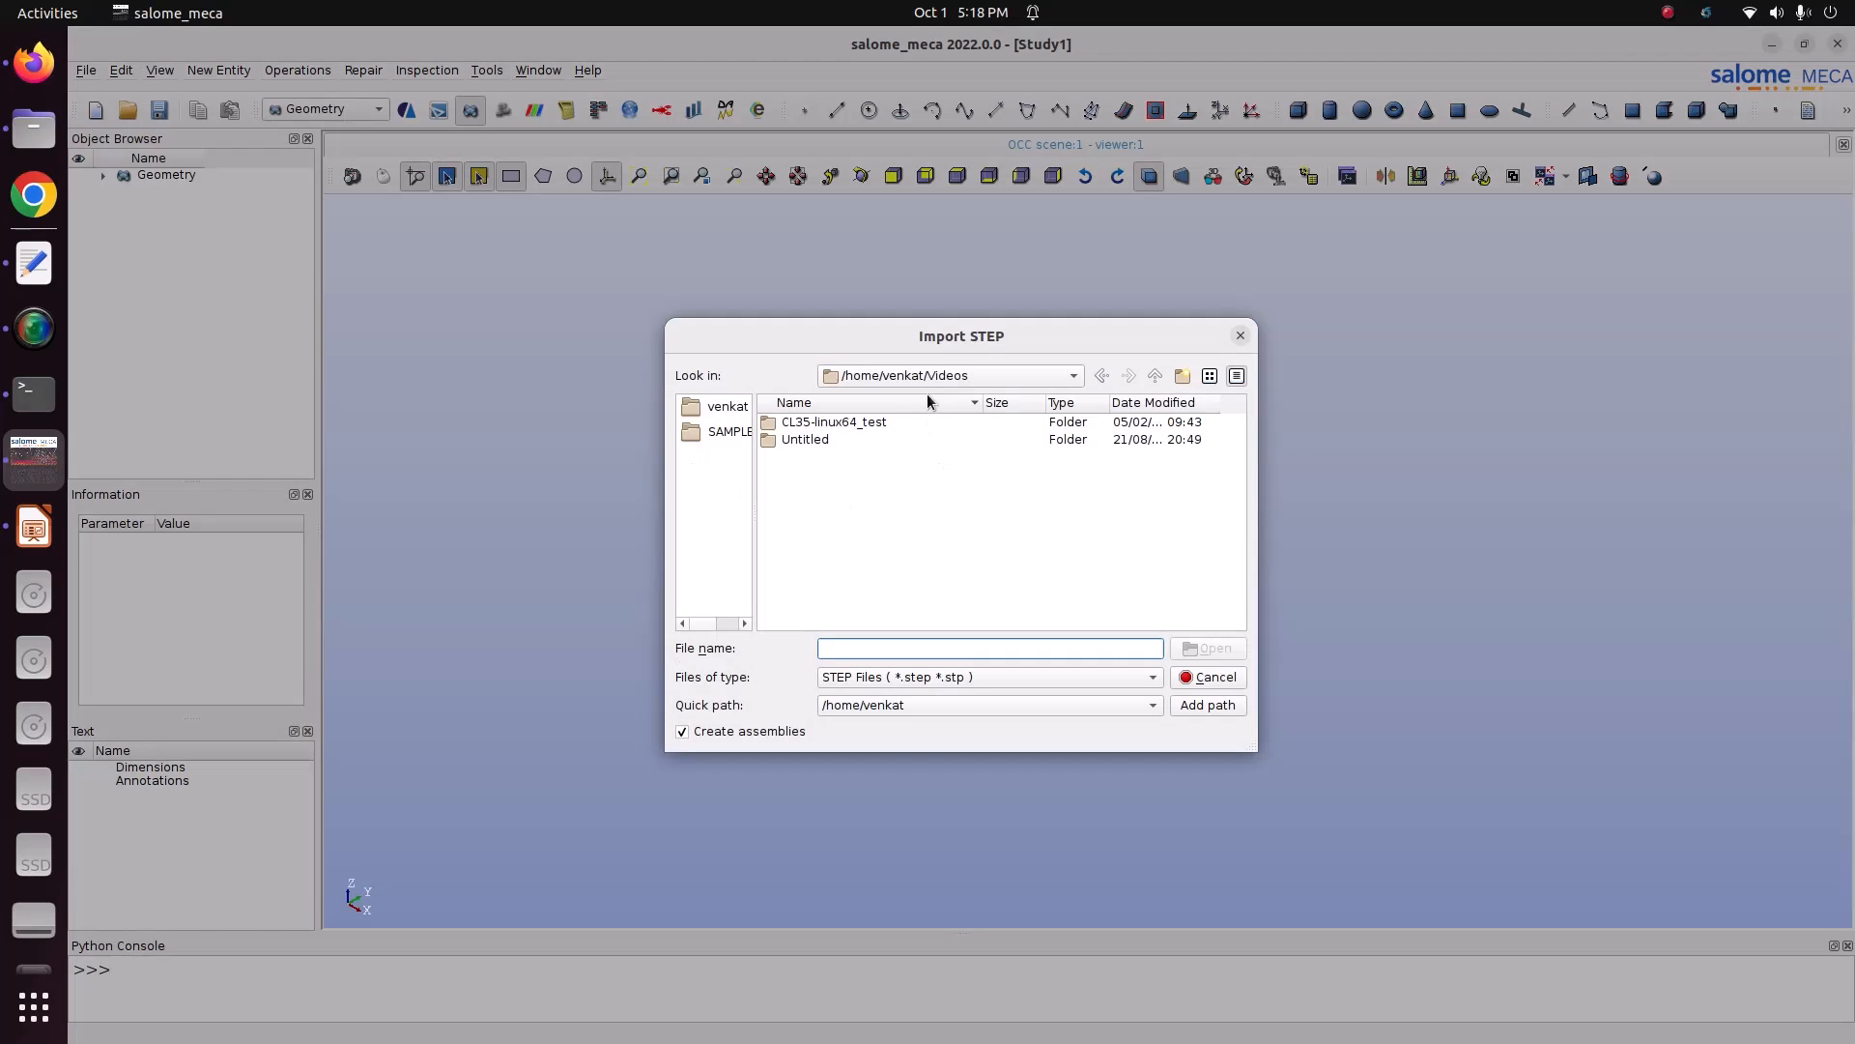
pyautogui.click(925, 379)
pyautogui.click(925, 397)
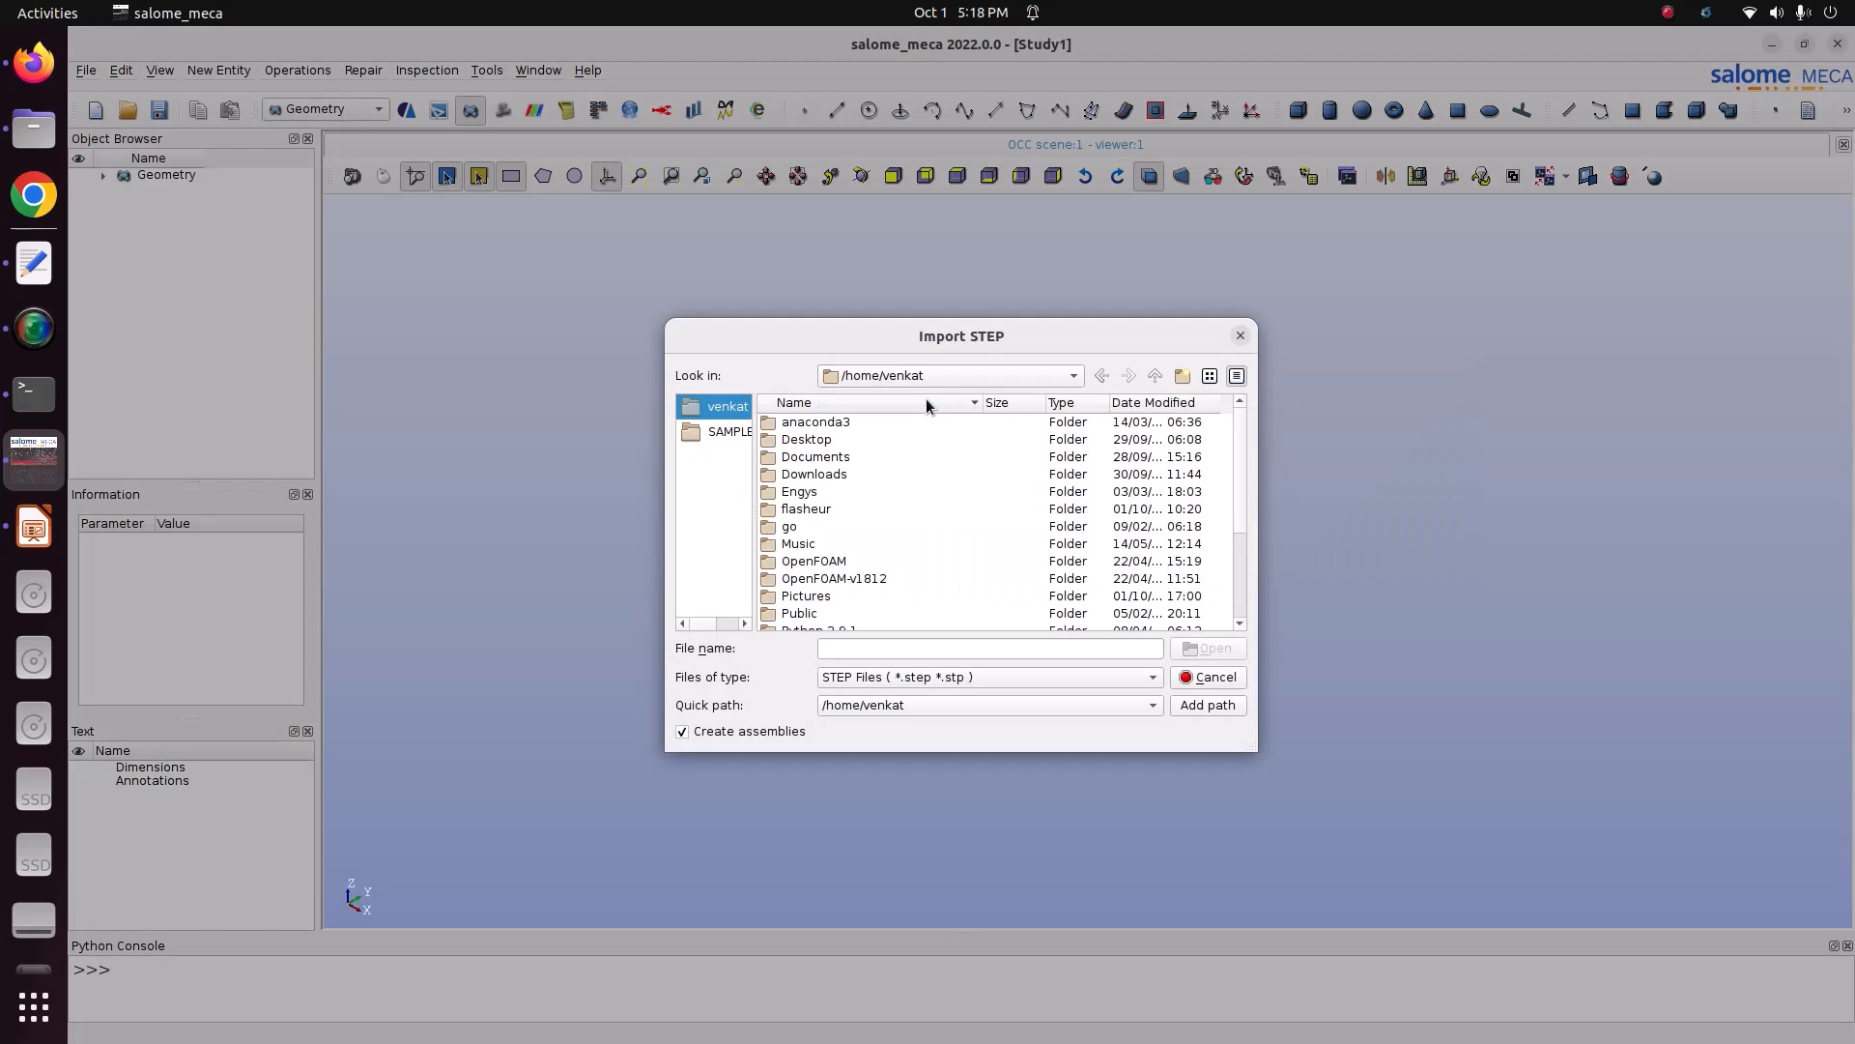
pyautogui.doubleClick(823, 603)
pyautogui.doubleClick(820, 423)
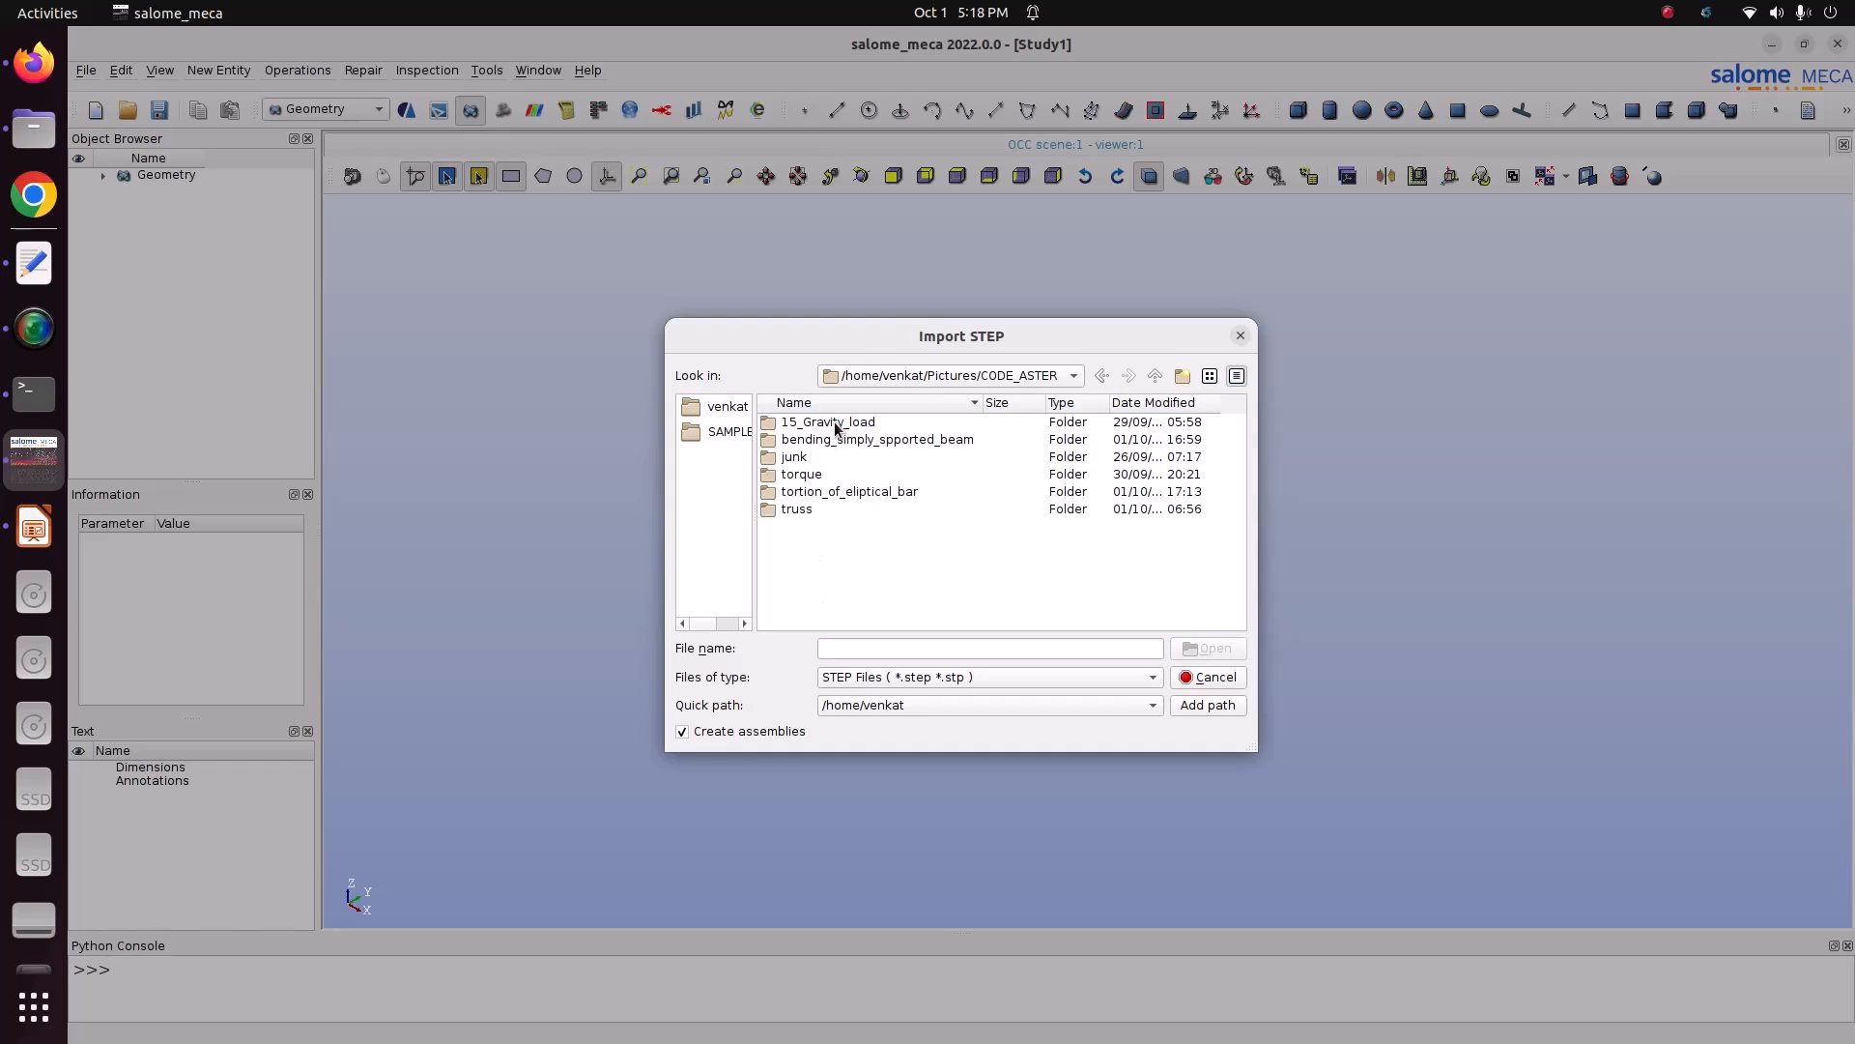
pyautogui.doubleClick(814, 491)
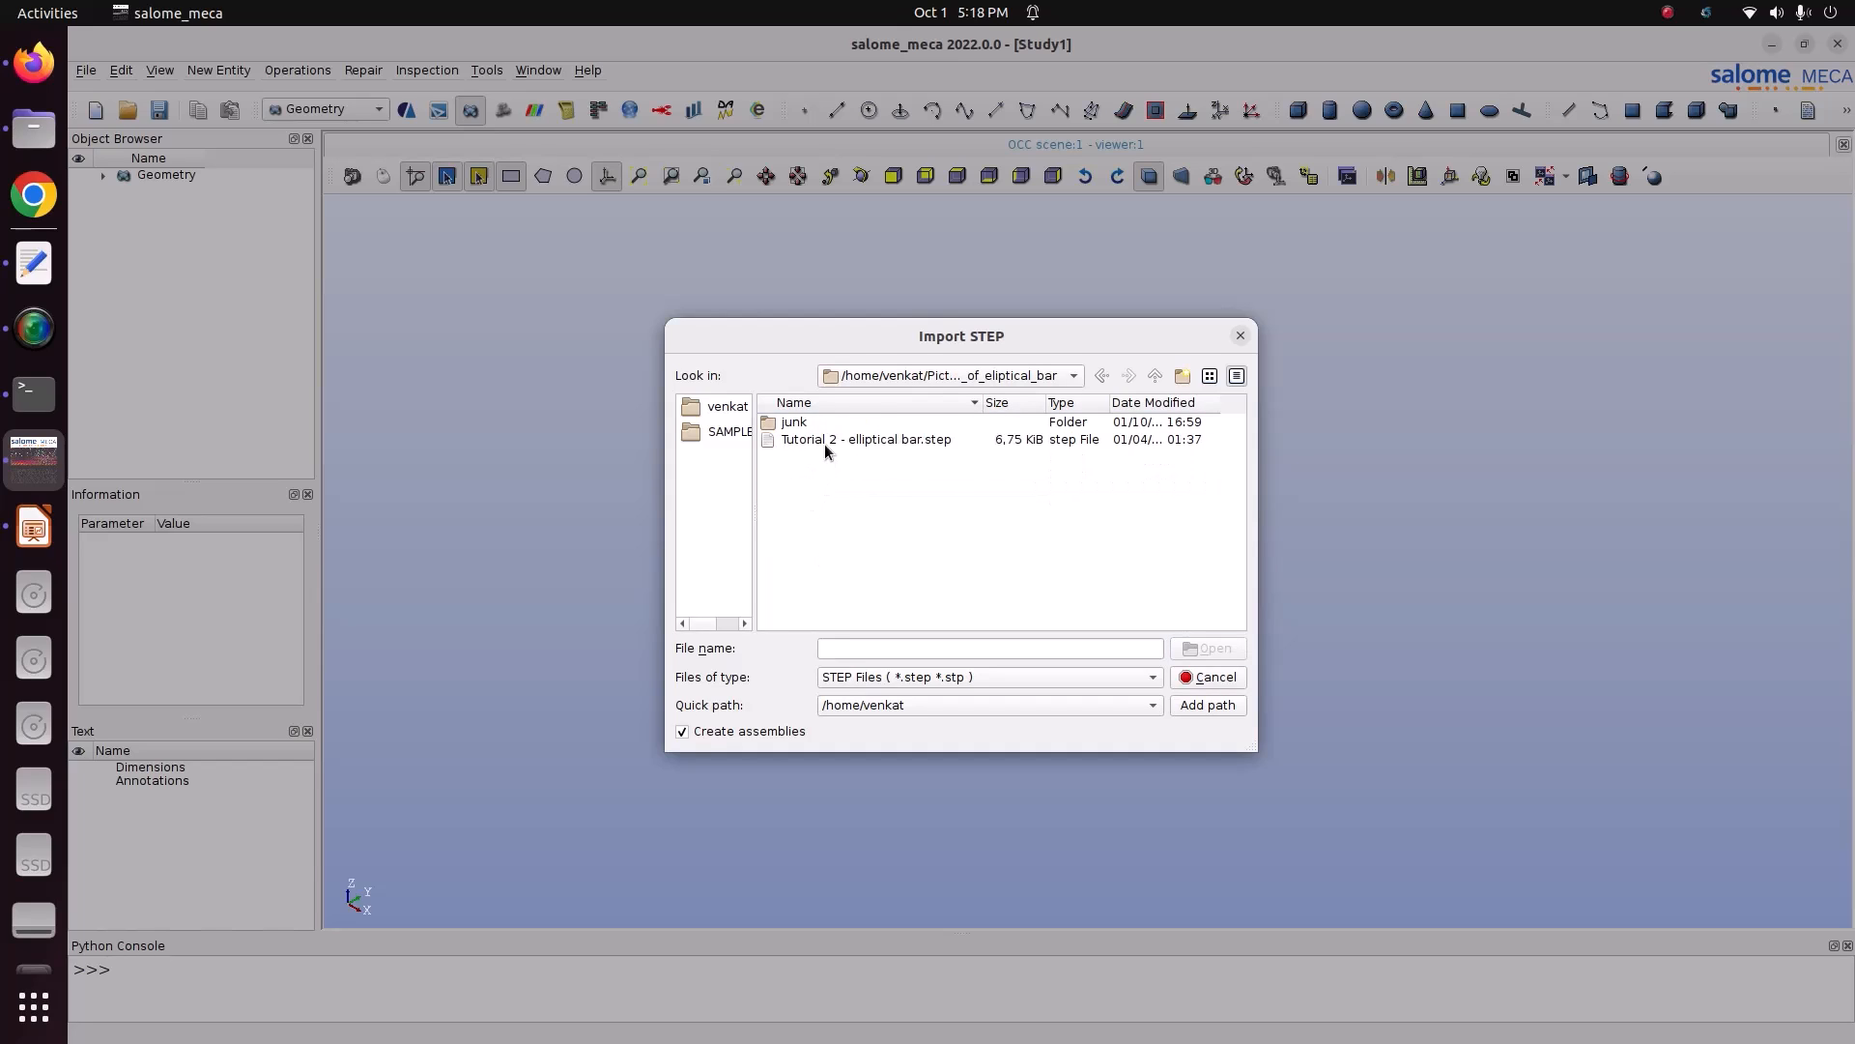
pyautogui.click(856, 441)
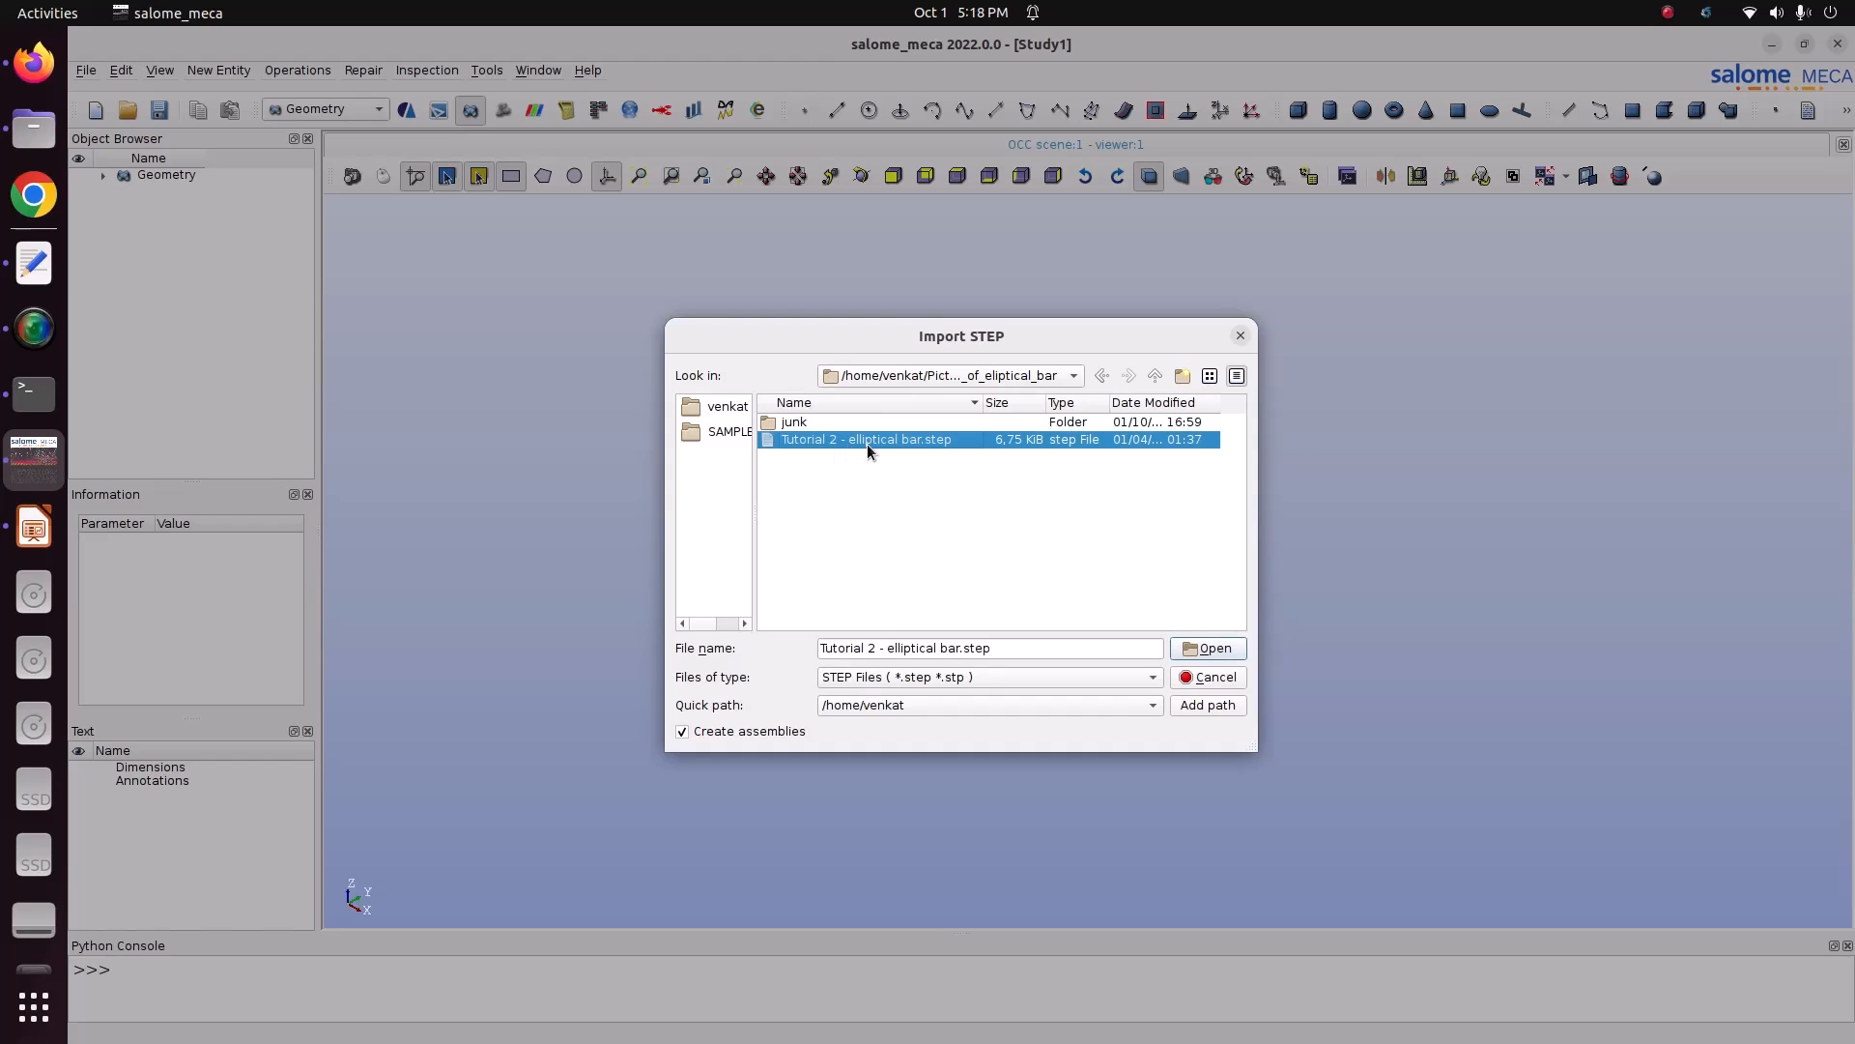
pyautogui.click(1191, 648)
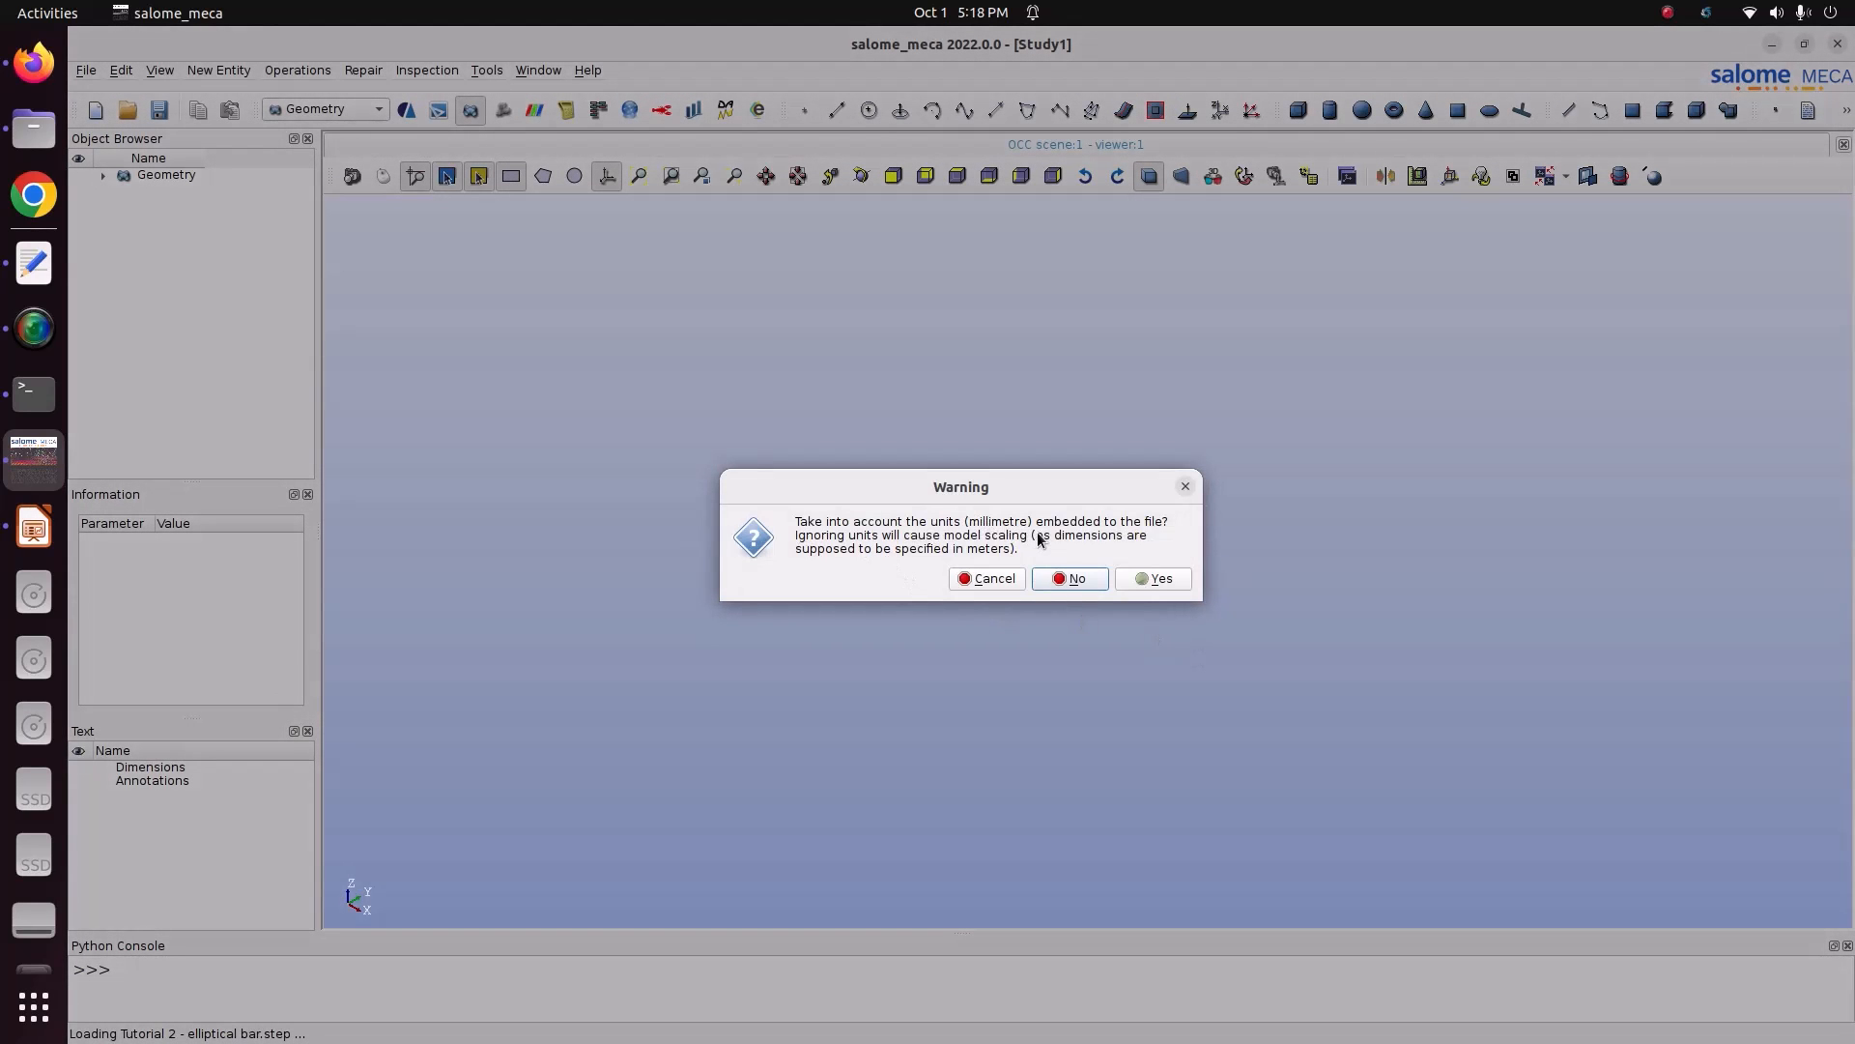
pyautogui.click(1141, 581)
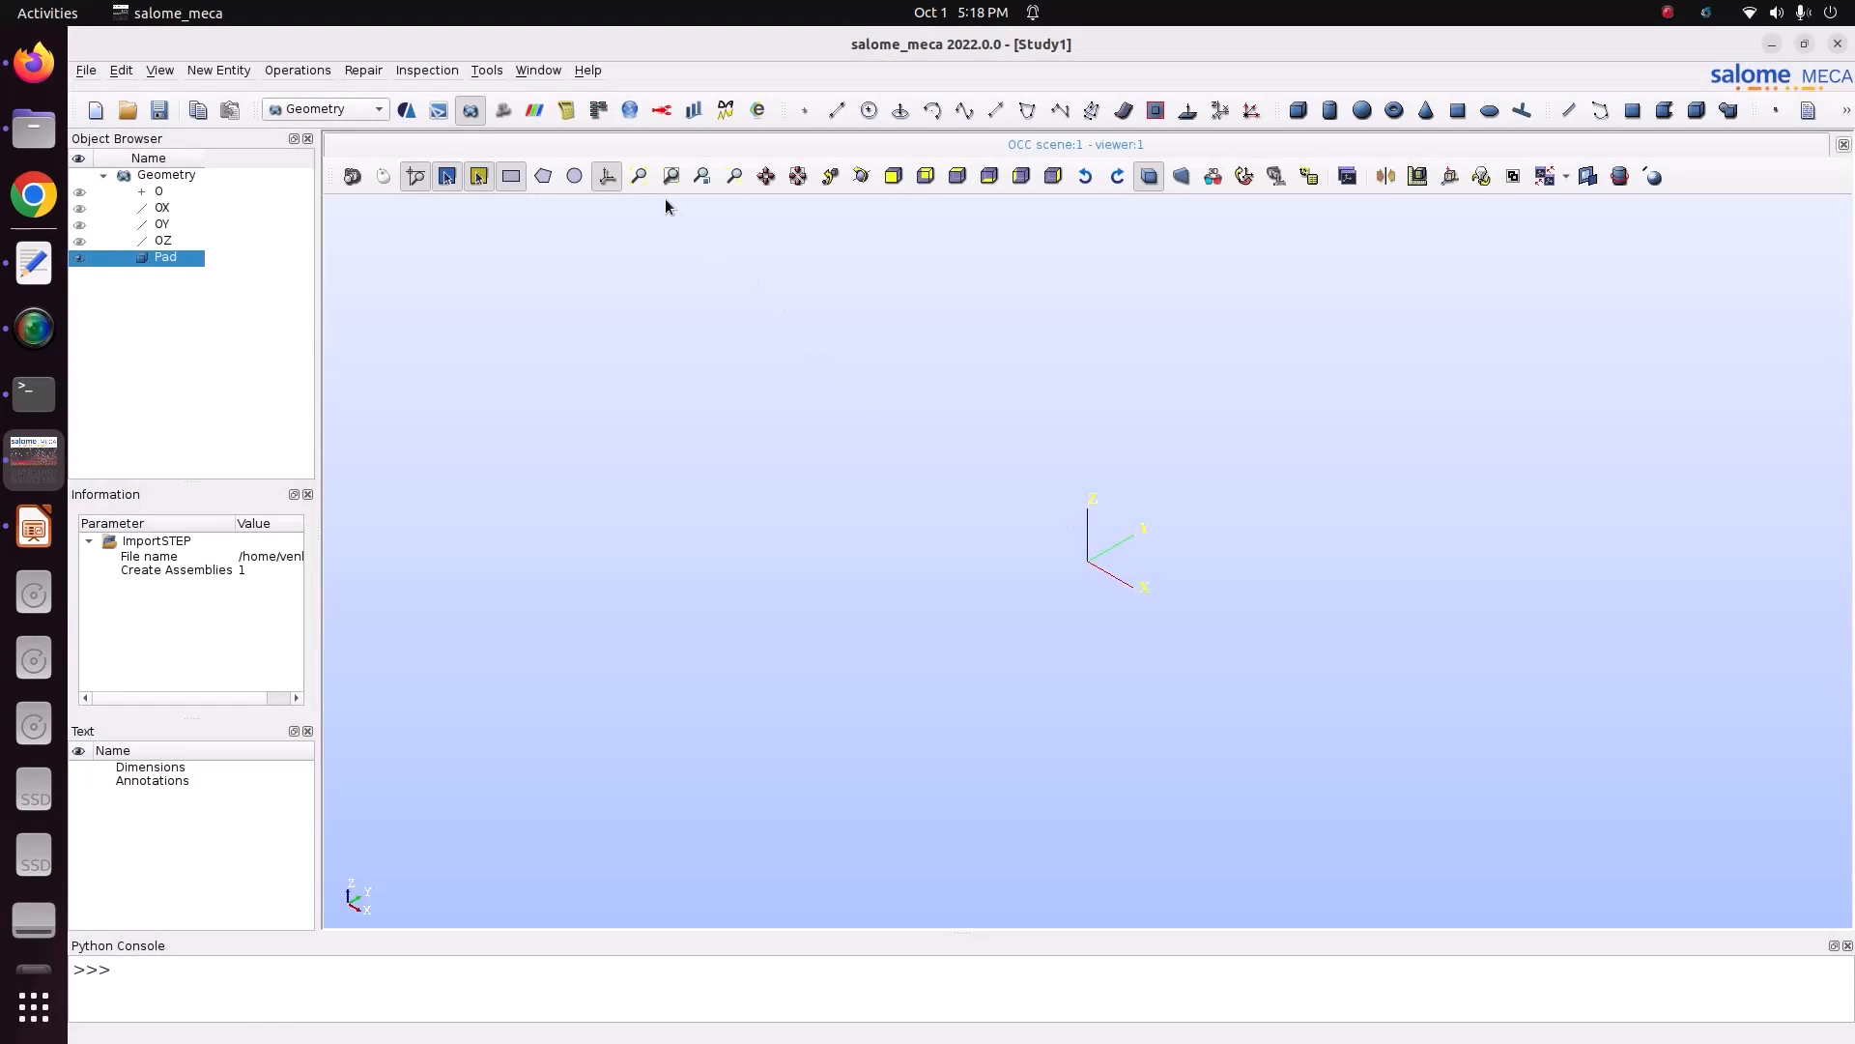
# - Examine the imported elliptical bar in 3D and review its dimensions on the slide in LibreOffice Impress
pyautogui.click(639, 175)
pyautogui.scroll(-3, 761, 483)
pyautogui.click(862, 177)
pyautogui.moveTo(811, 258); pyautogui.dragTo(1500, 647)
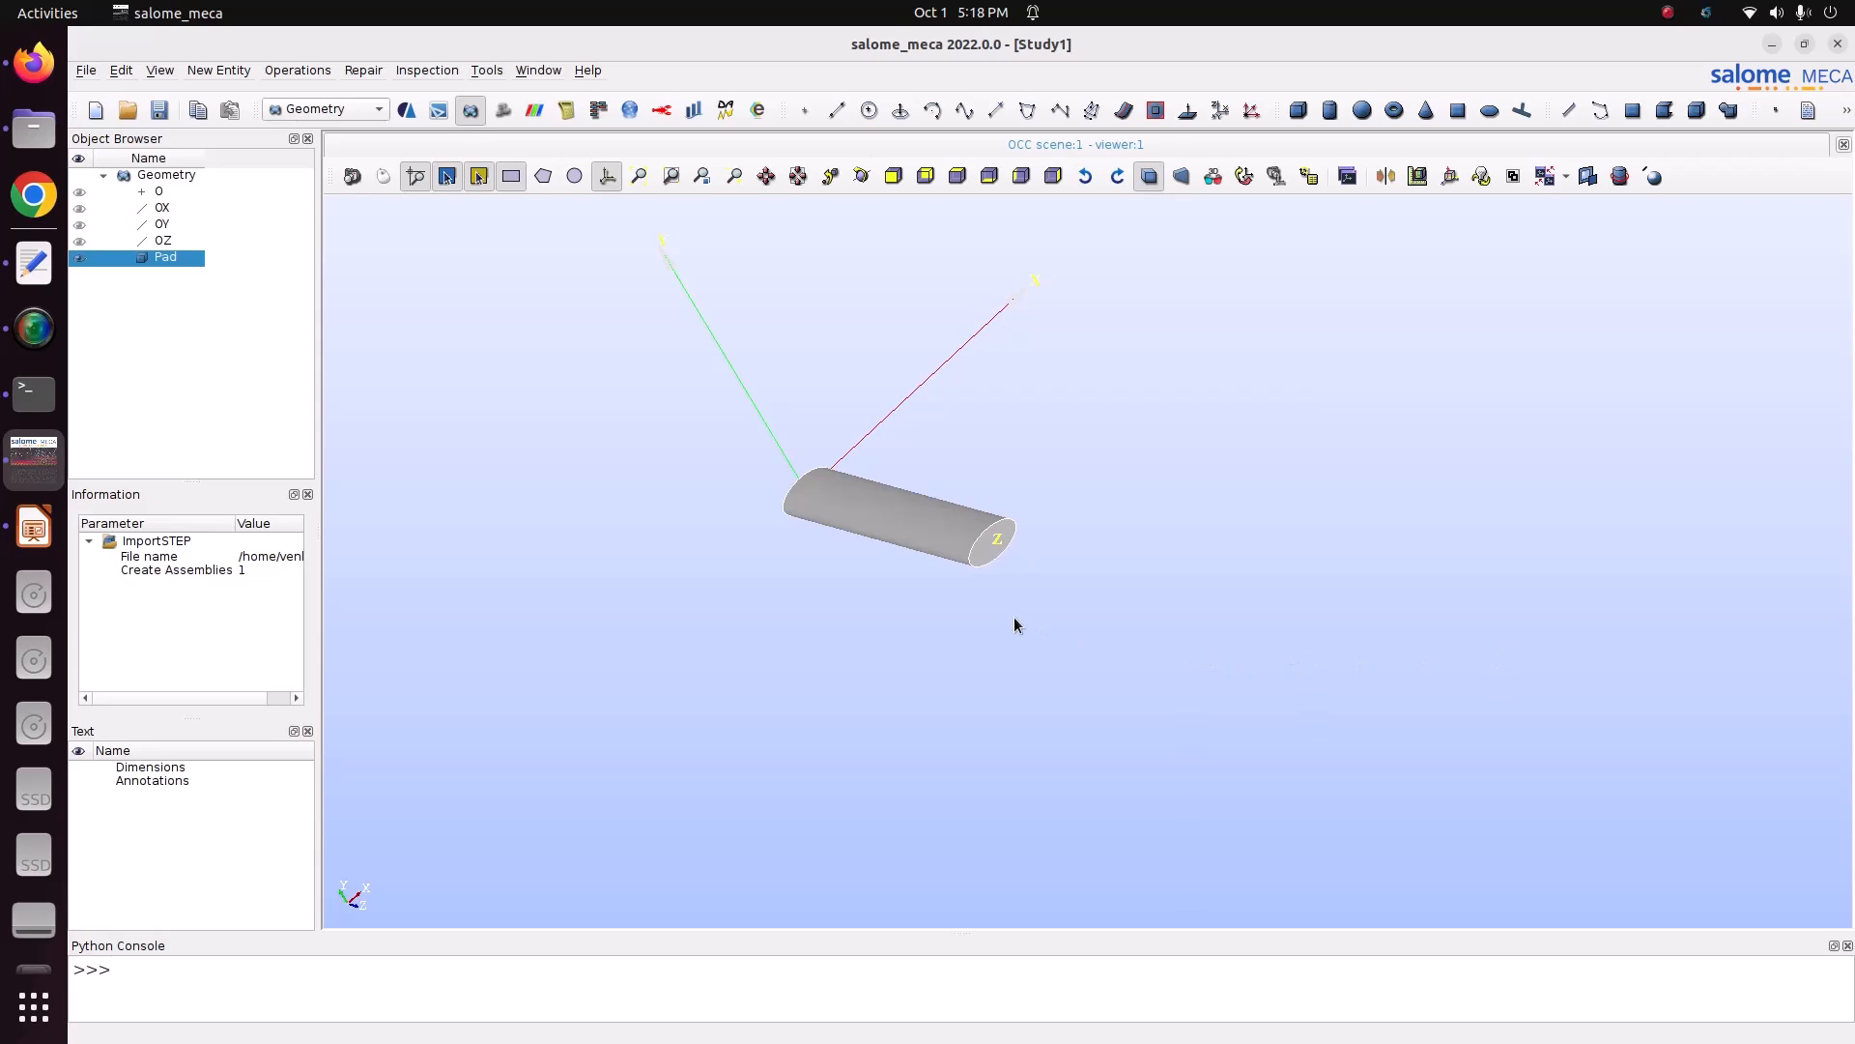
pyautogui.scroll(3, 909, 551)
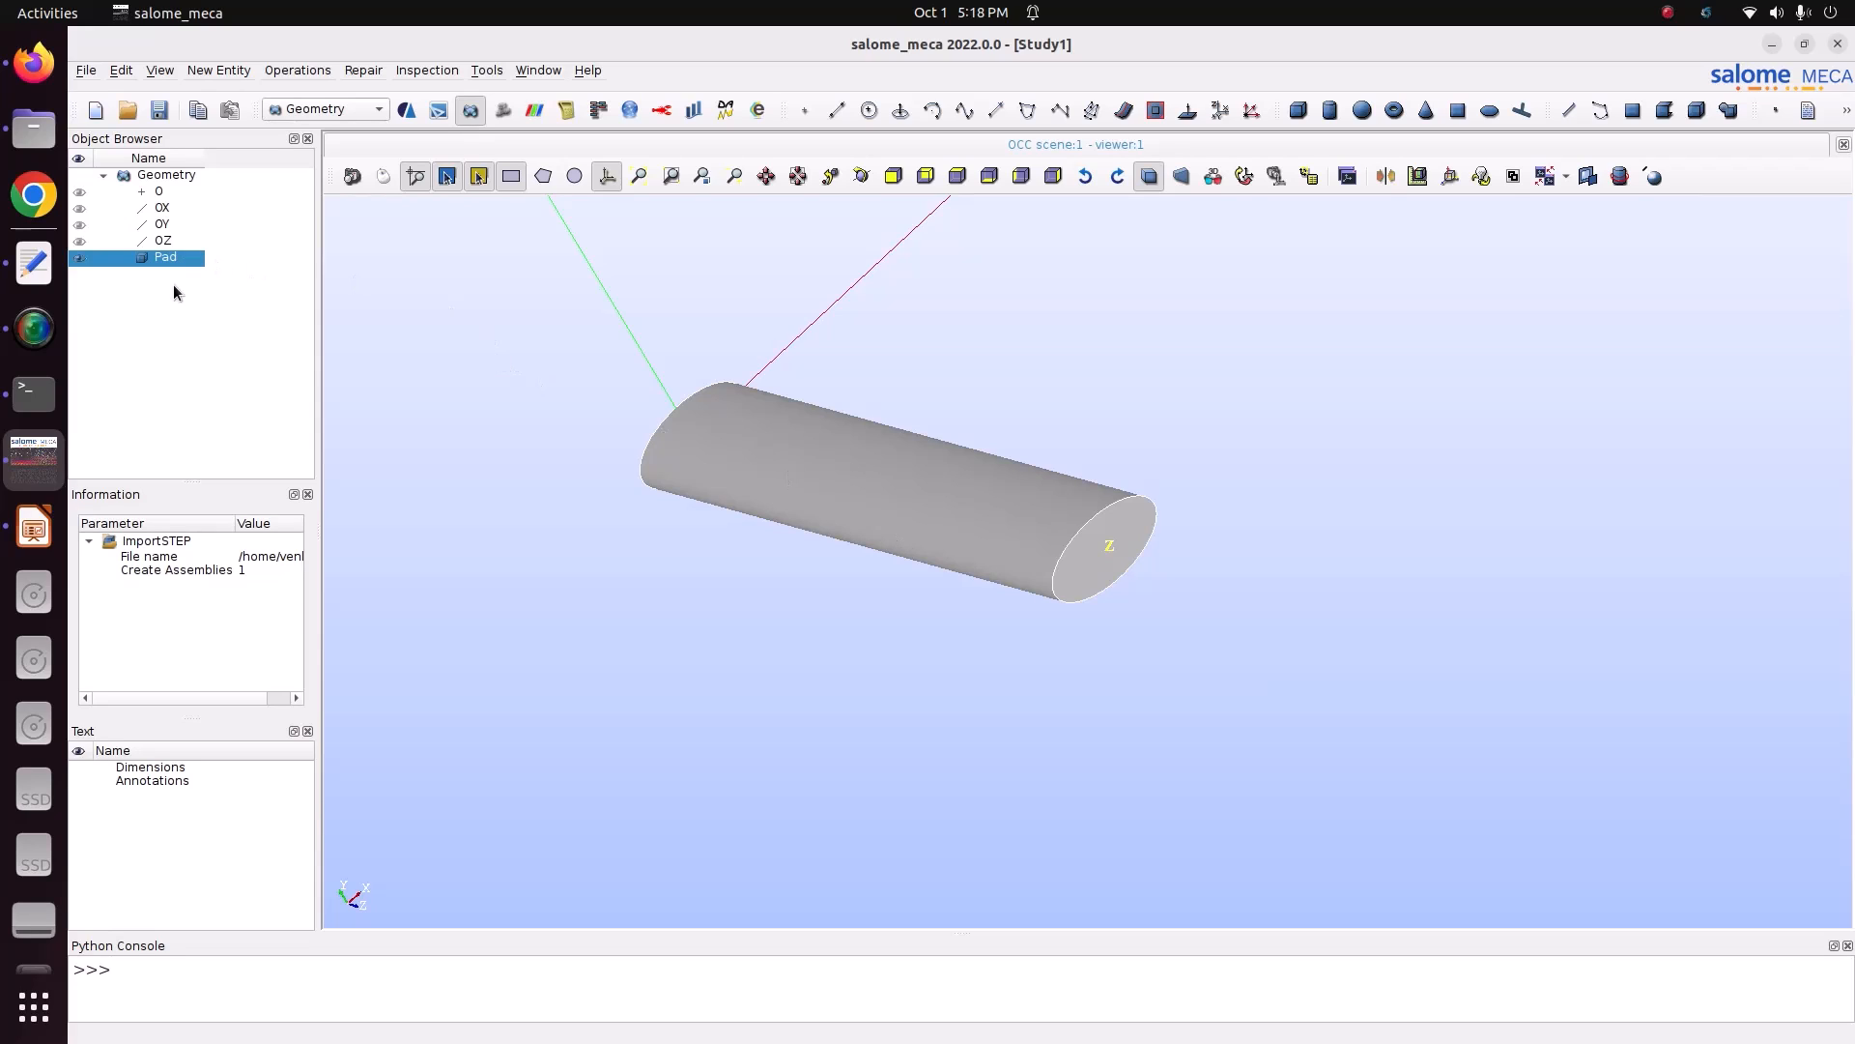
pyautogui.click(37, 522)
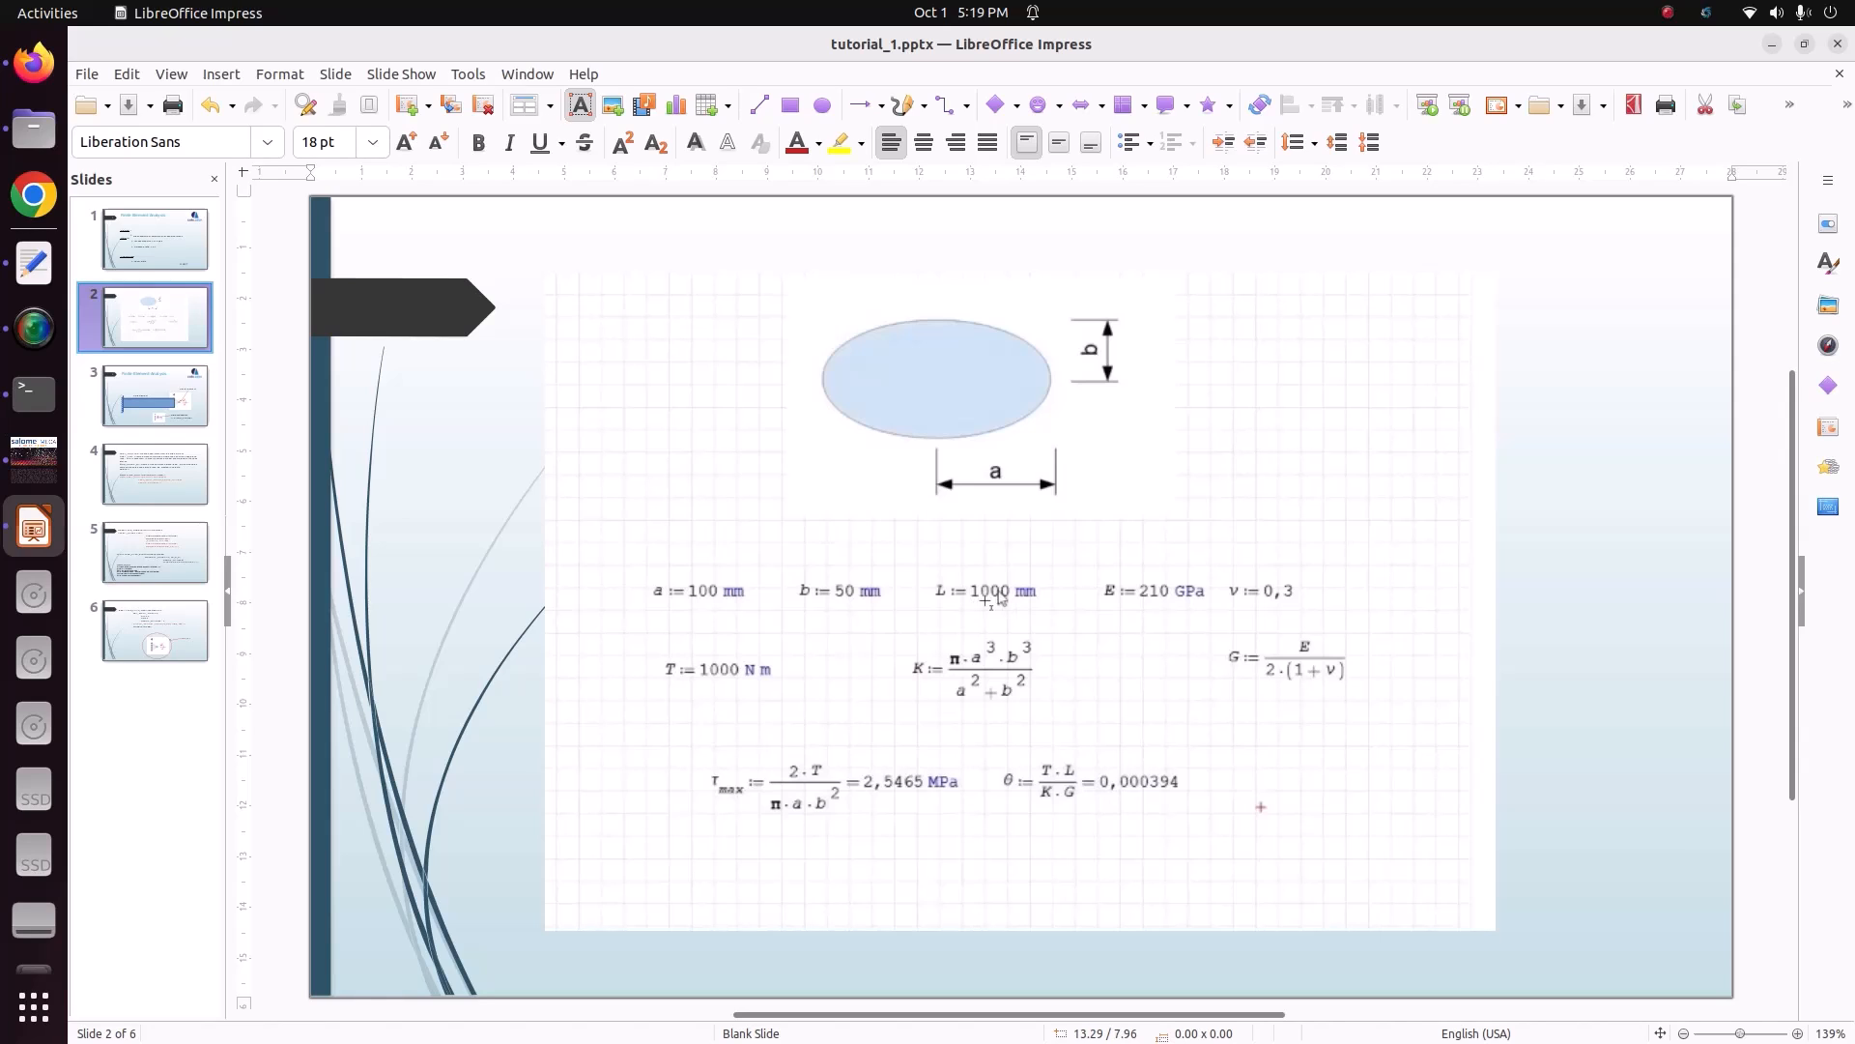
pyautogui.click(34, 460)
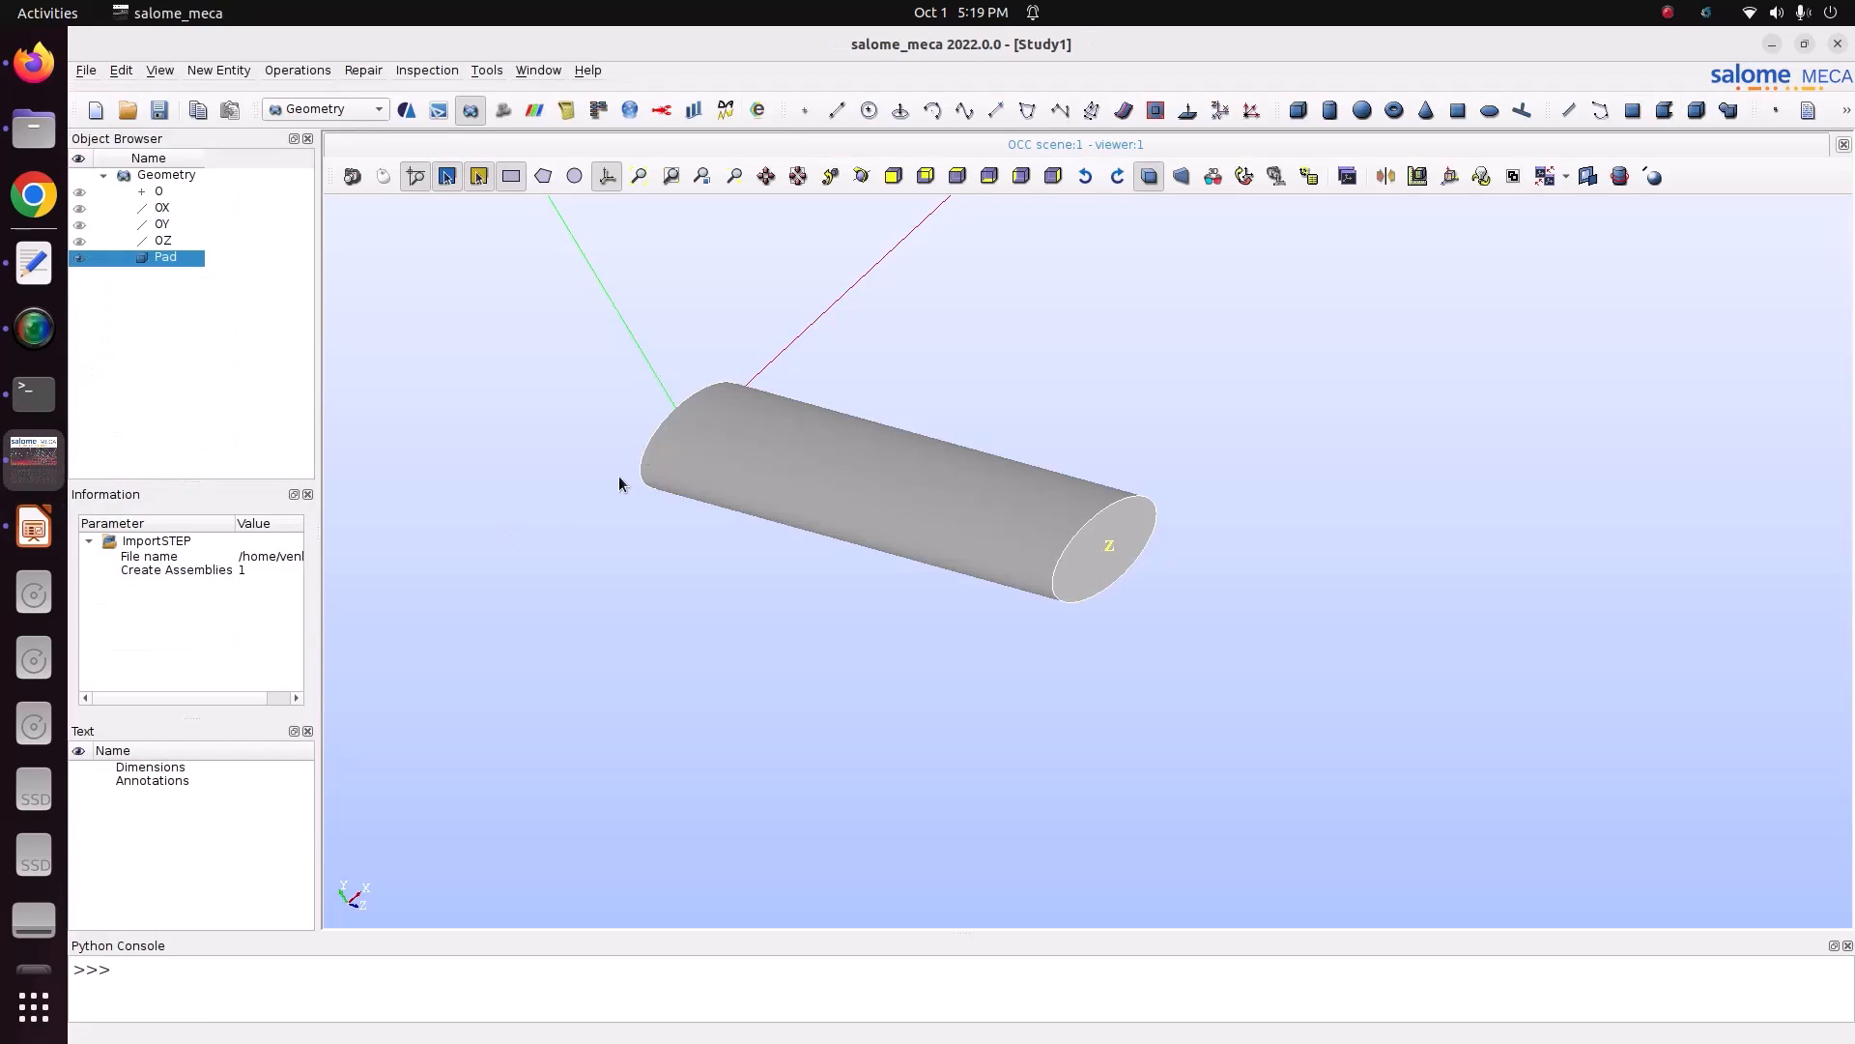
# - Inspect the bounding box dimensions of Pad and compare them with the dimensions on the Impress slide
pyautogui.click(452, 72)
pyautogui.moveTo(473, 246)
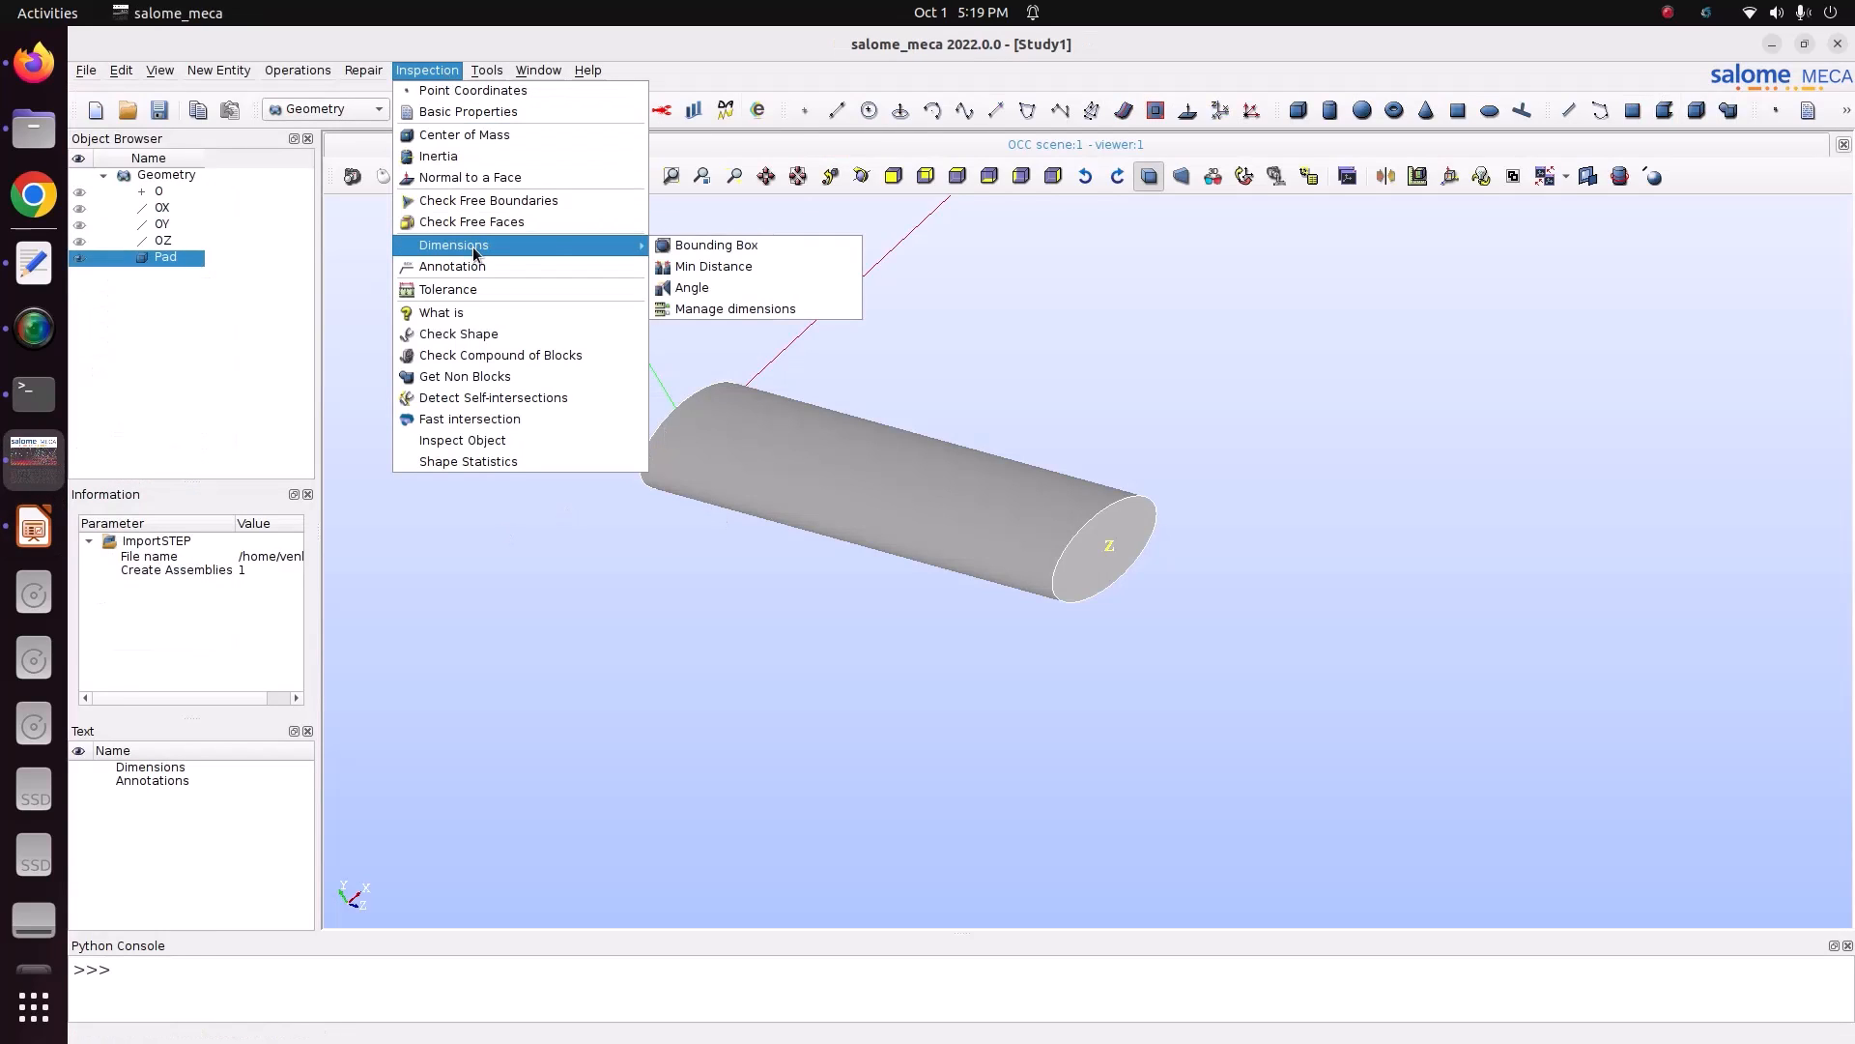
pyautogui.click(734, 248)
pyautogui.moveTo(983, 311); pyautogui.dragTo(717, 290)
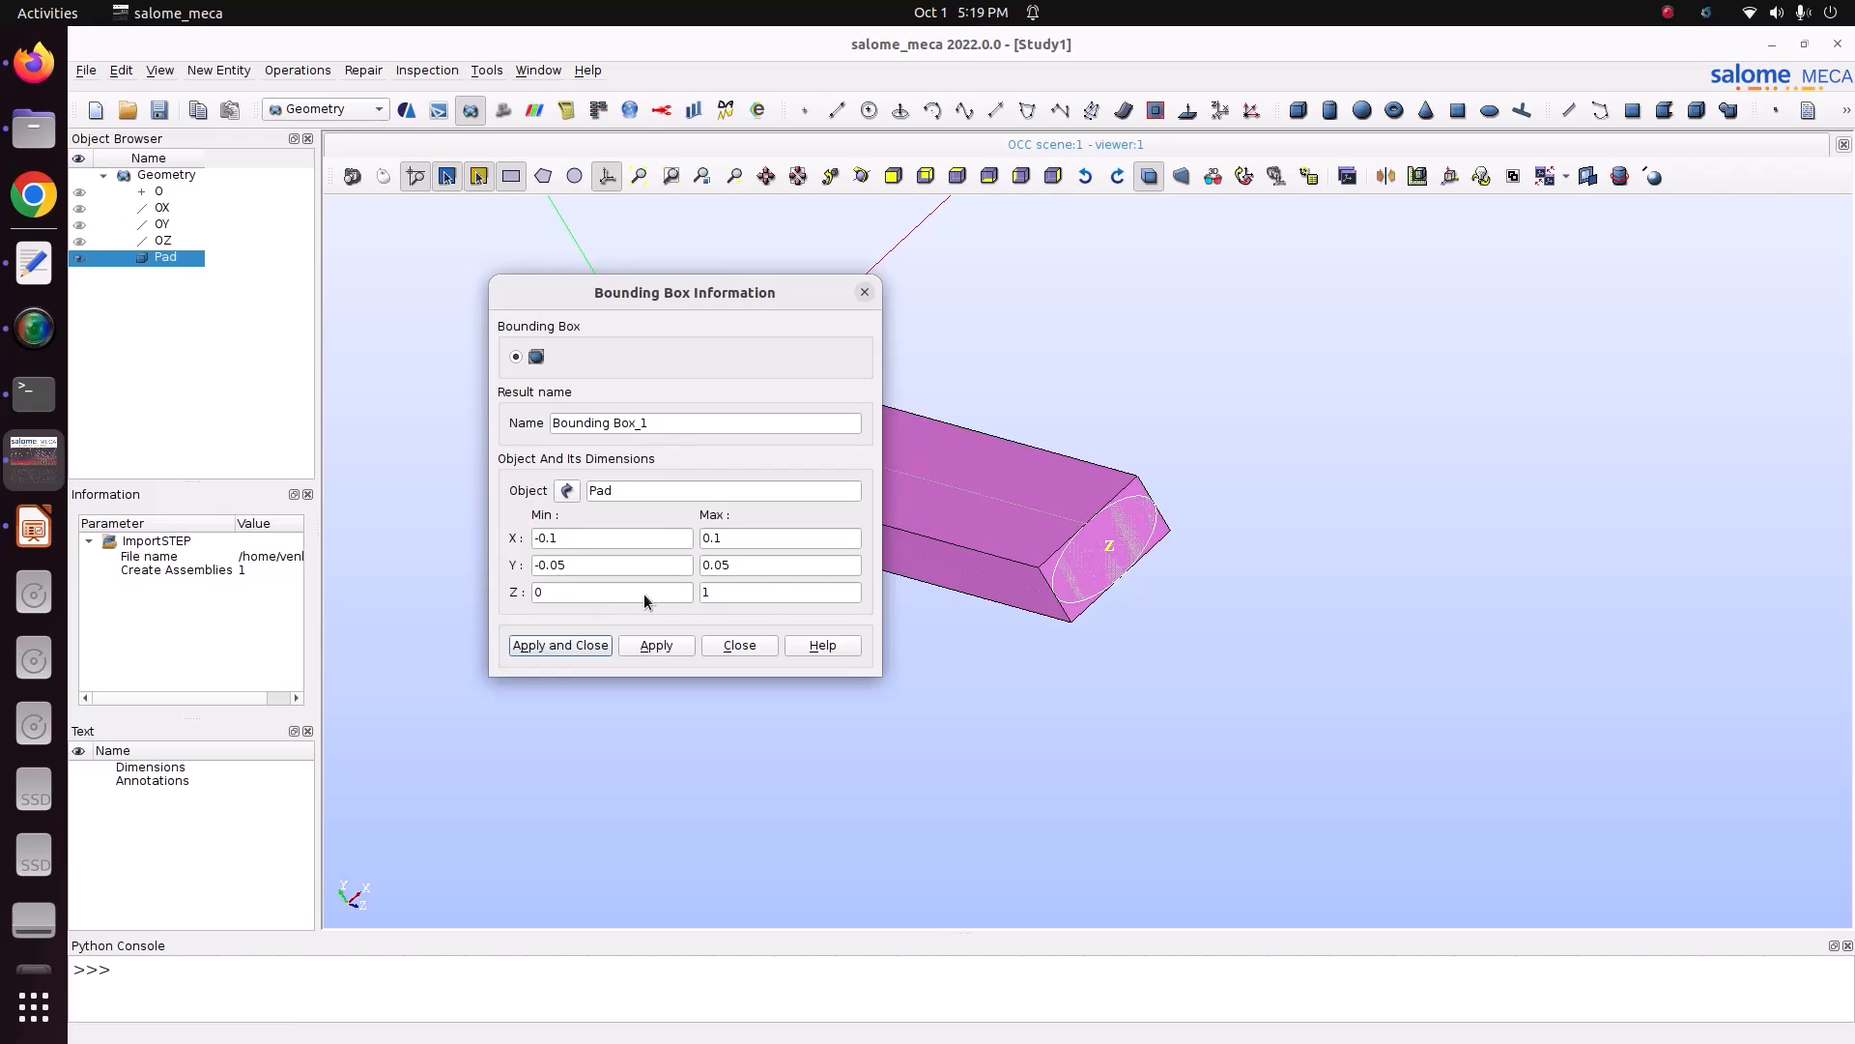
pyautogui.doubleClick(712, 591)
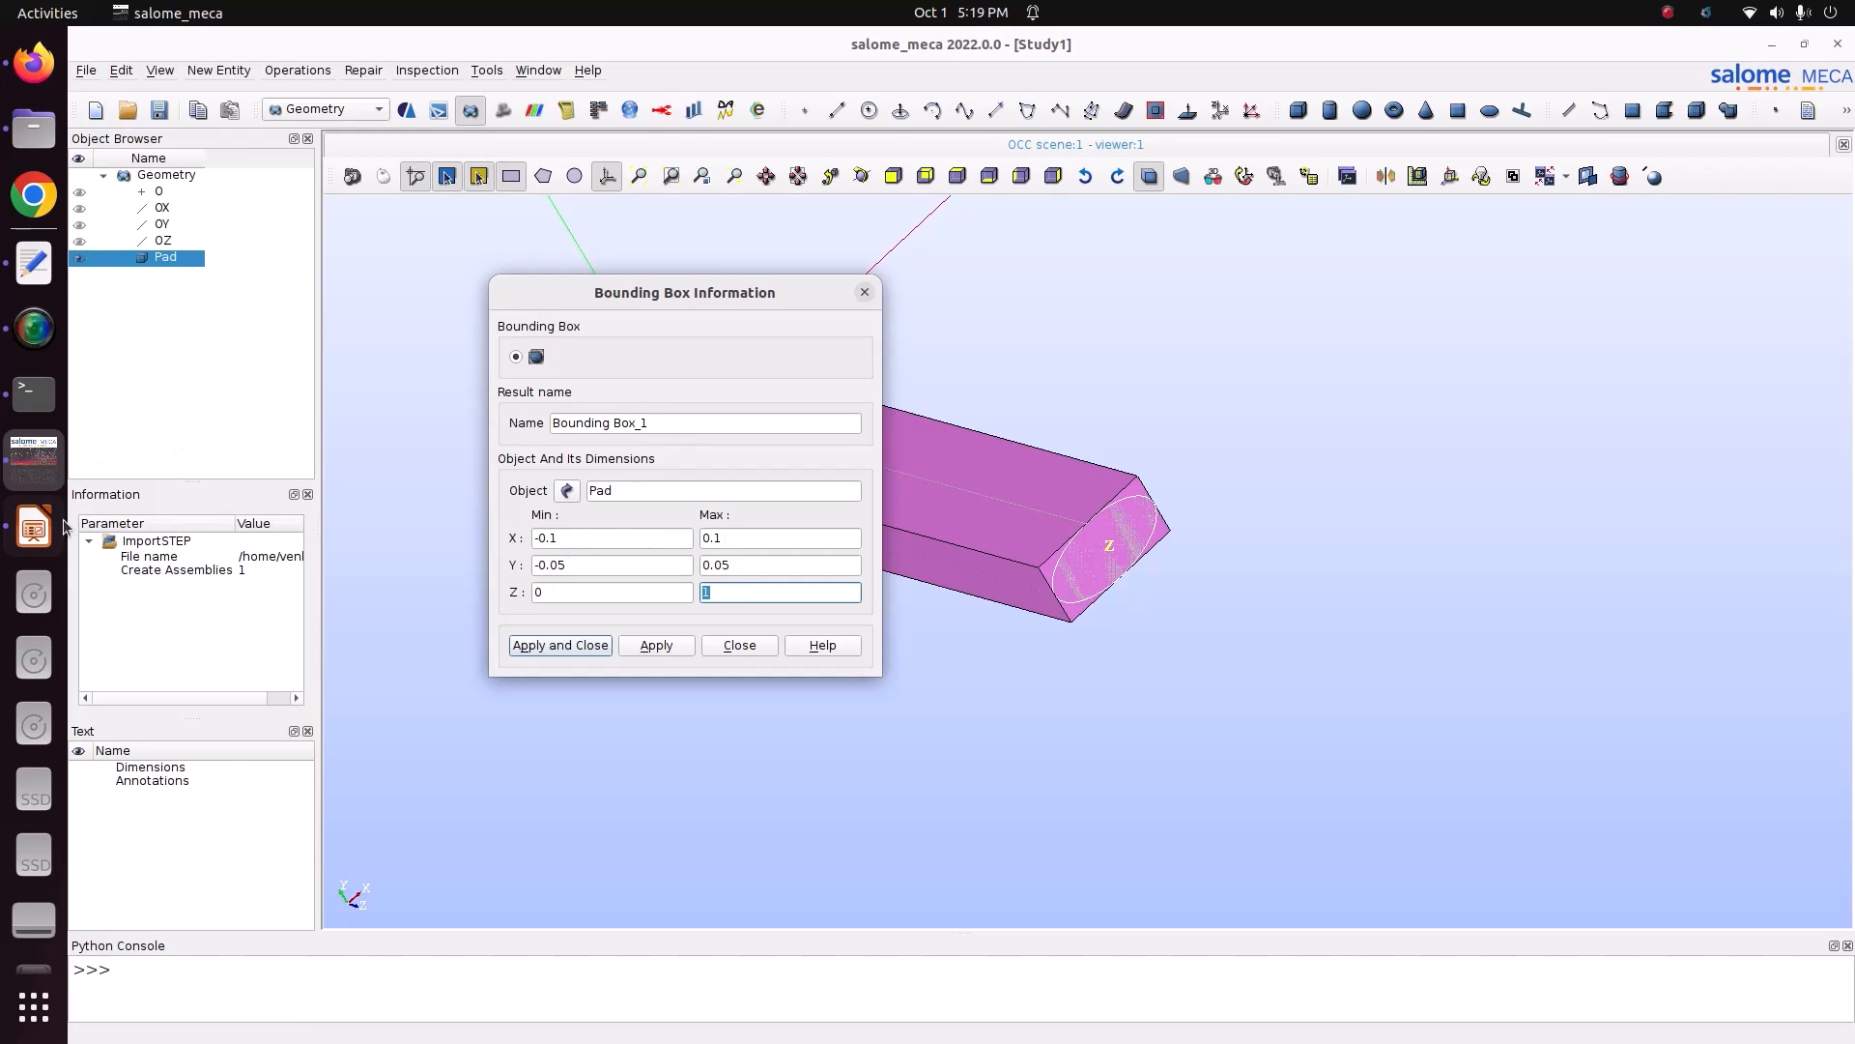
pyautogui.click(34, 526)
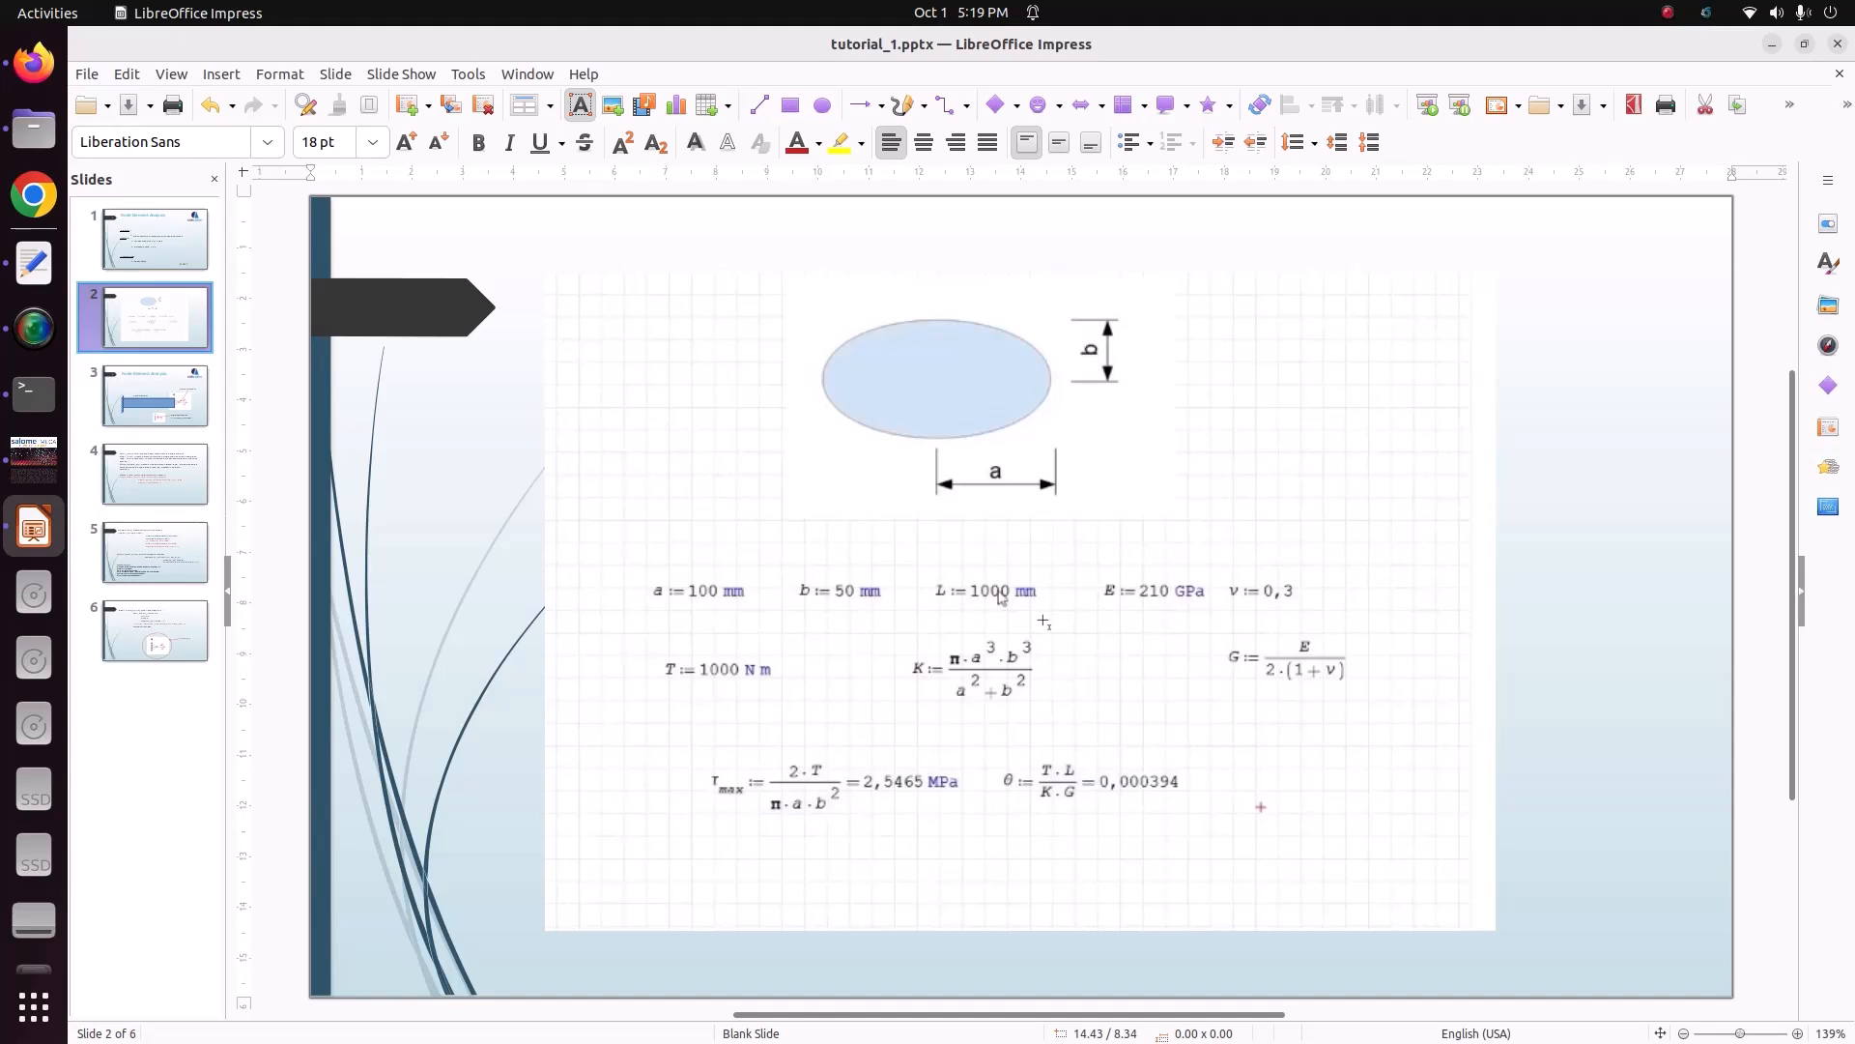
pyautogui.click(34, 459)
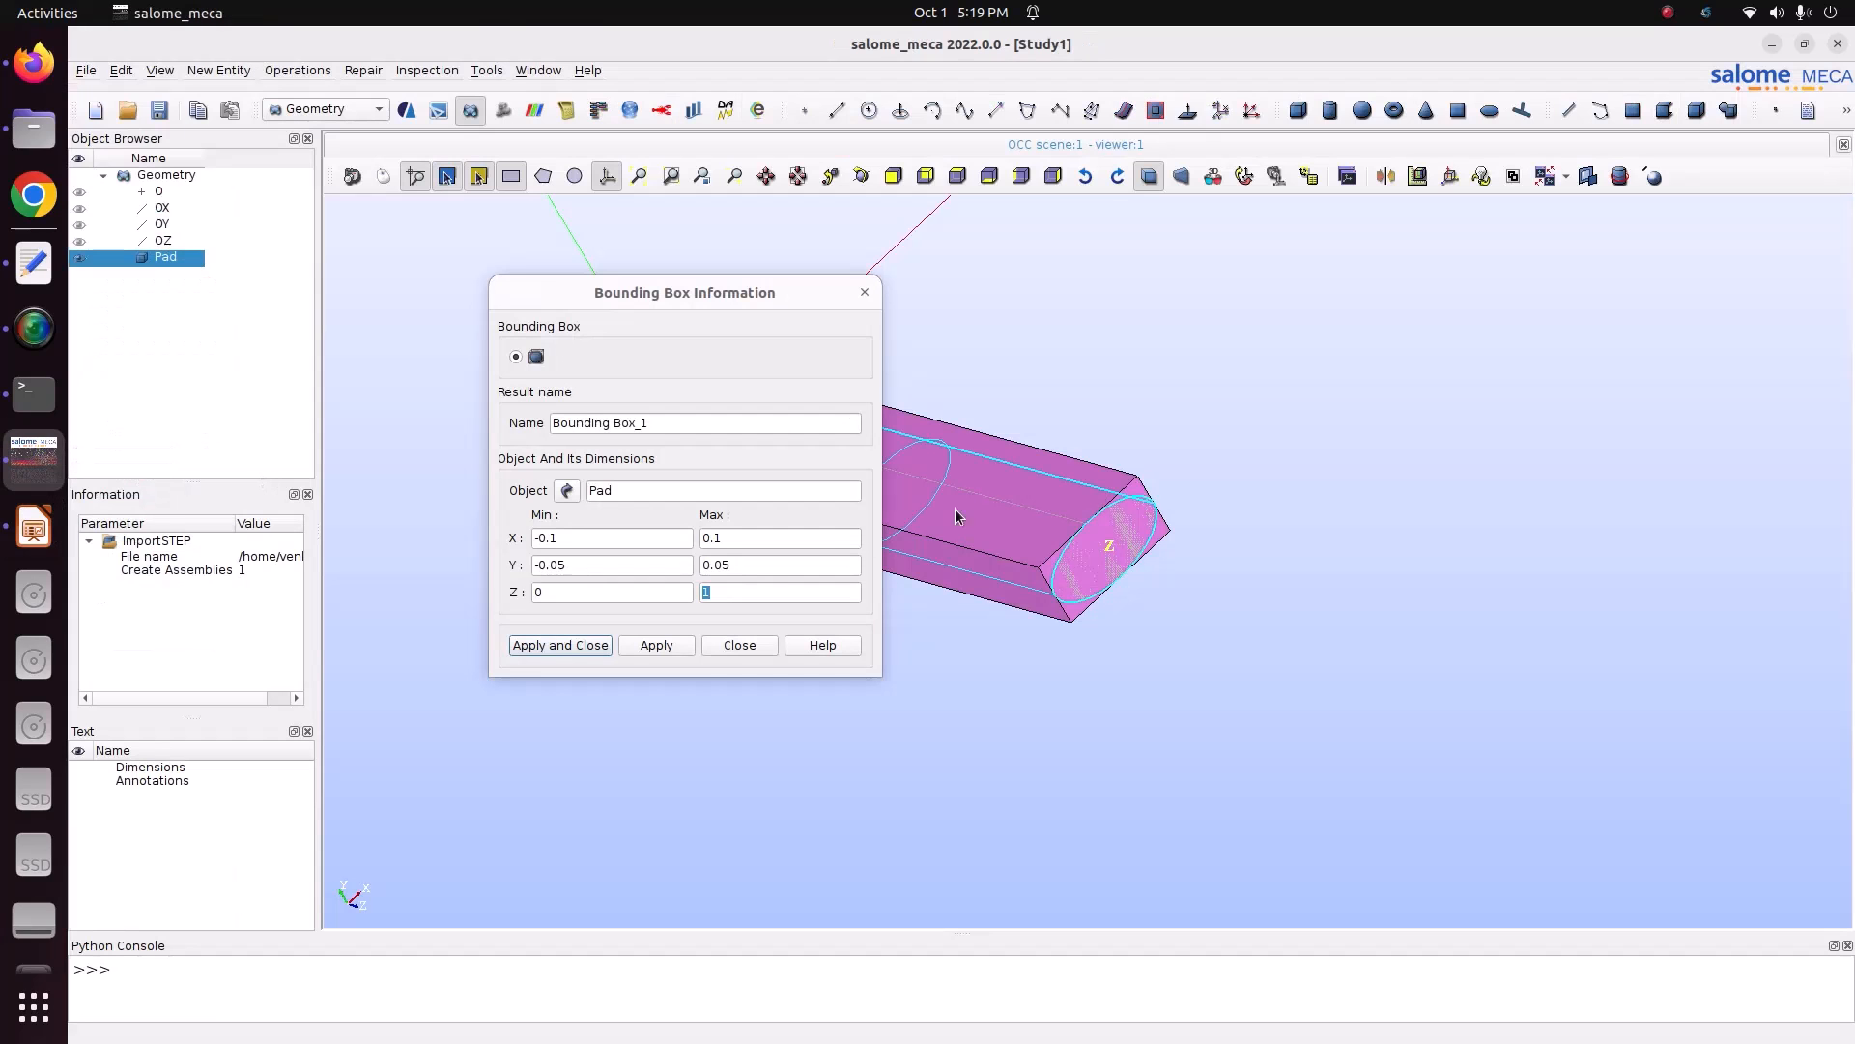
pyautogui.click(865, 292)
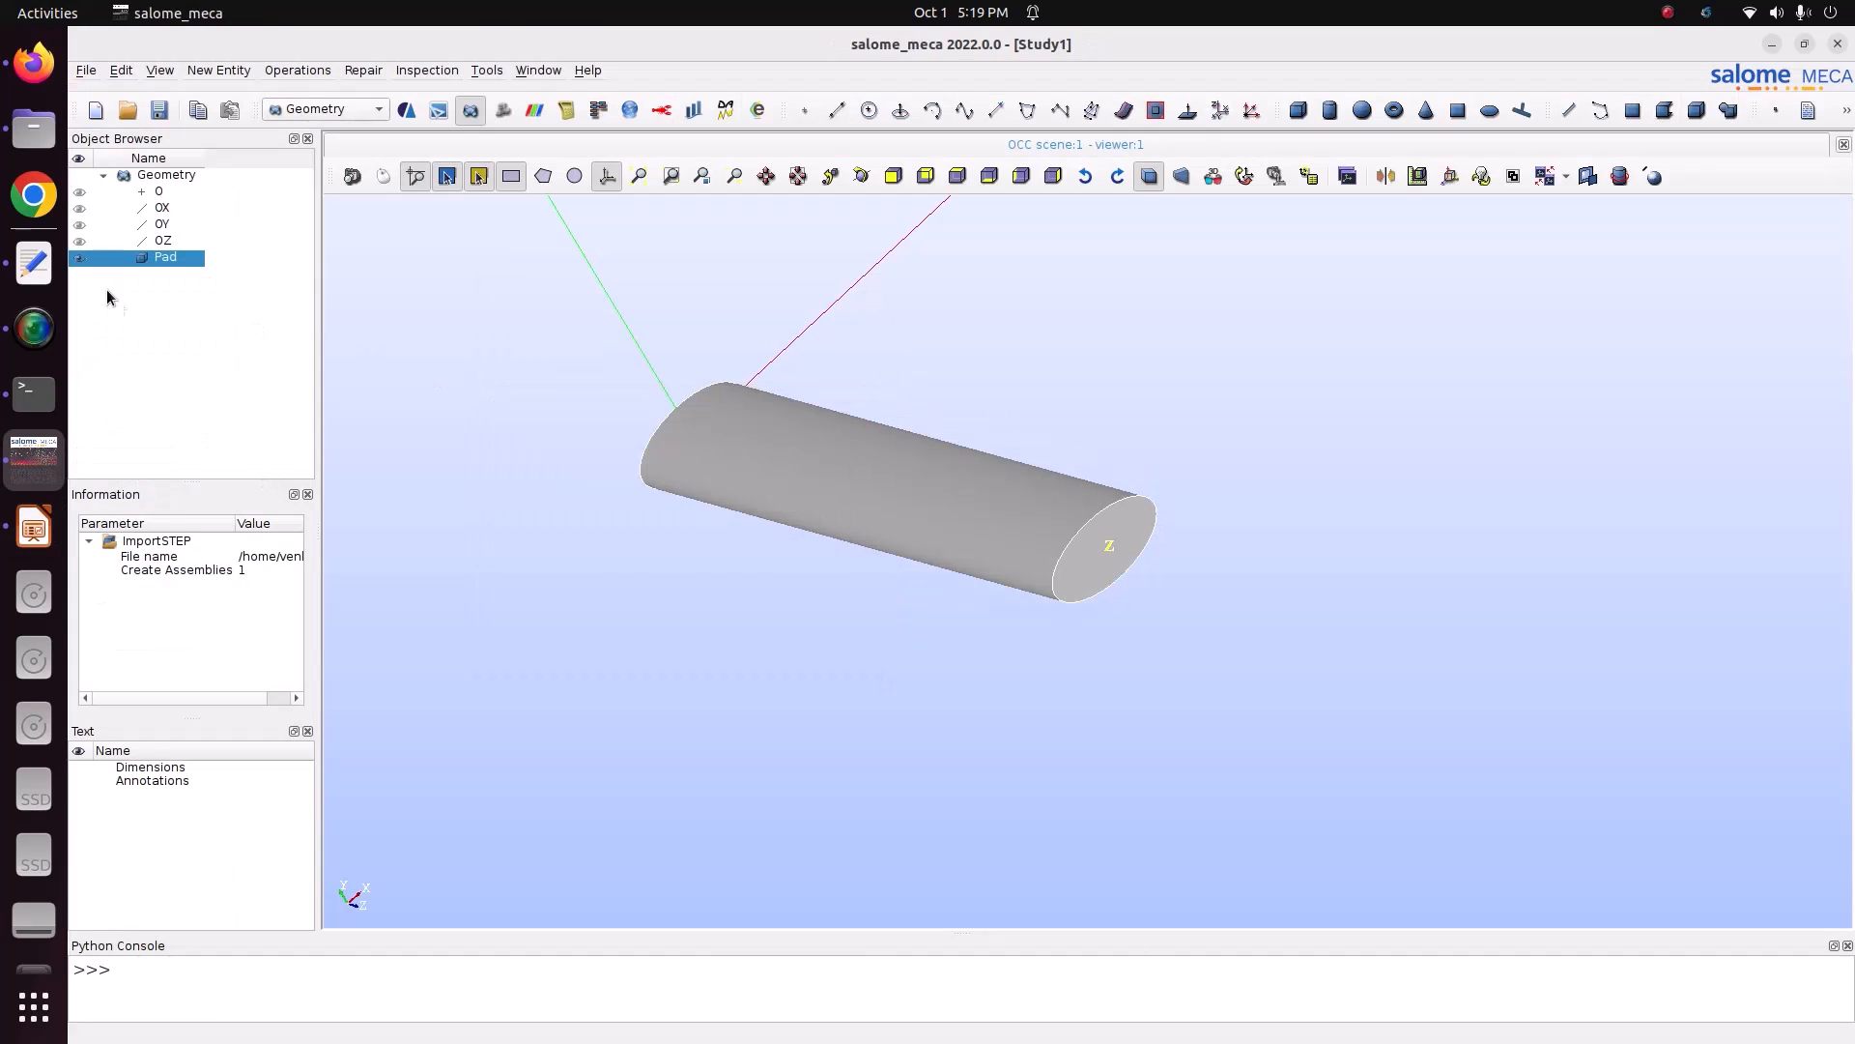
# - Create a solid group named "bar" on Pad that contains the whole body
pyautogui.rightClick(168, 267)
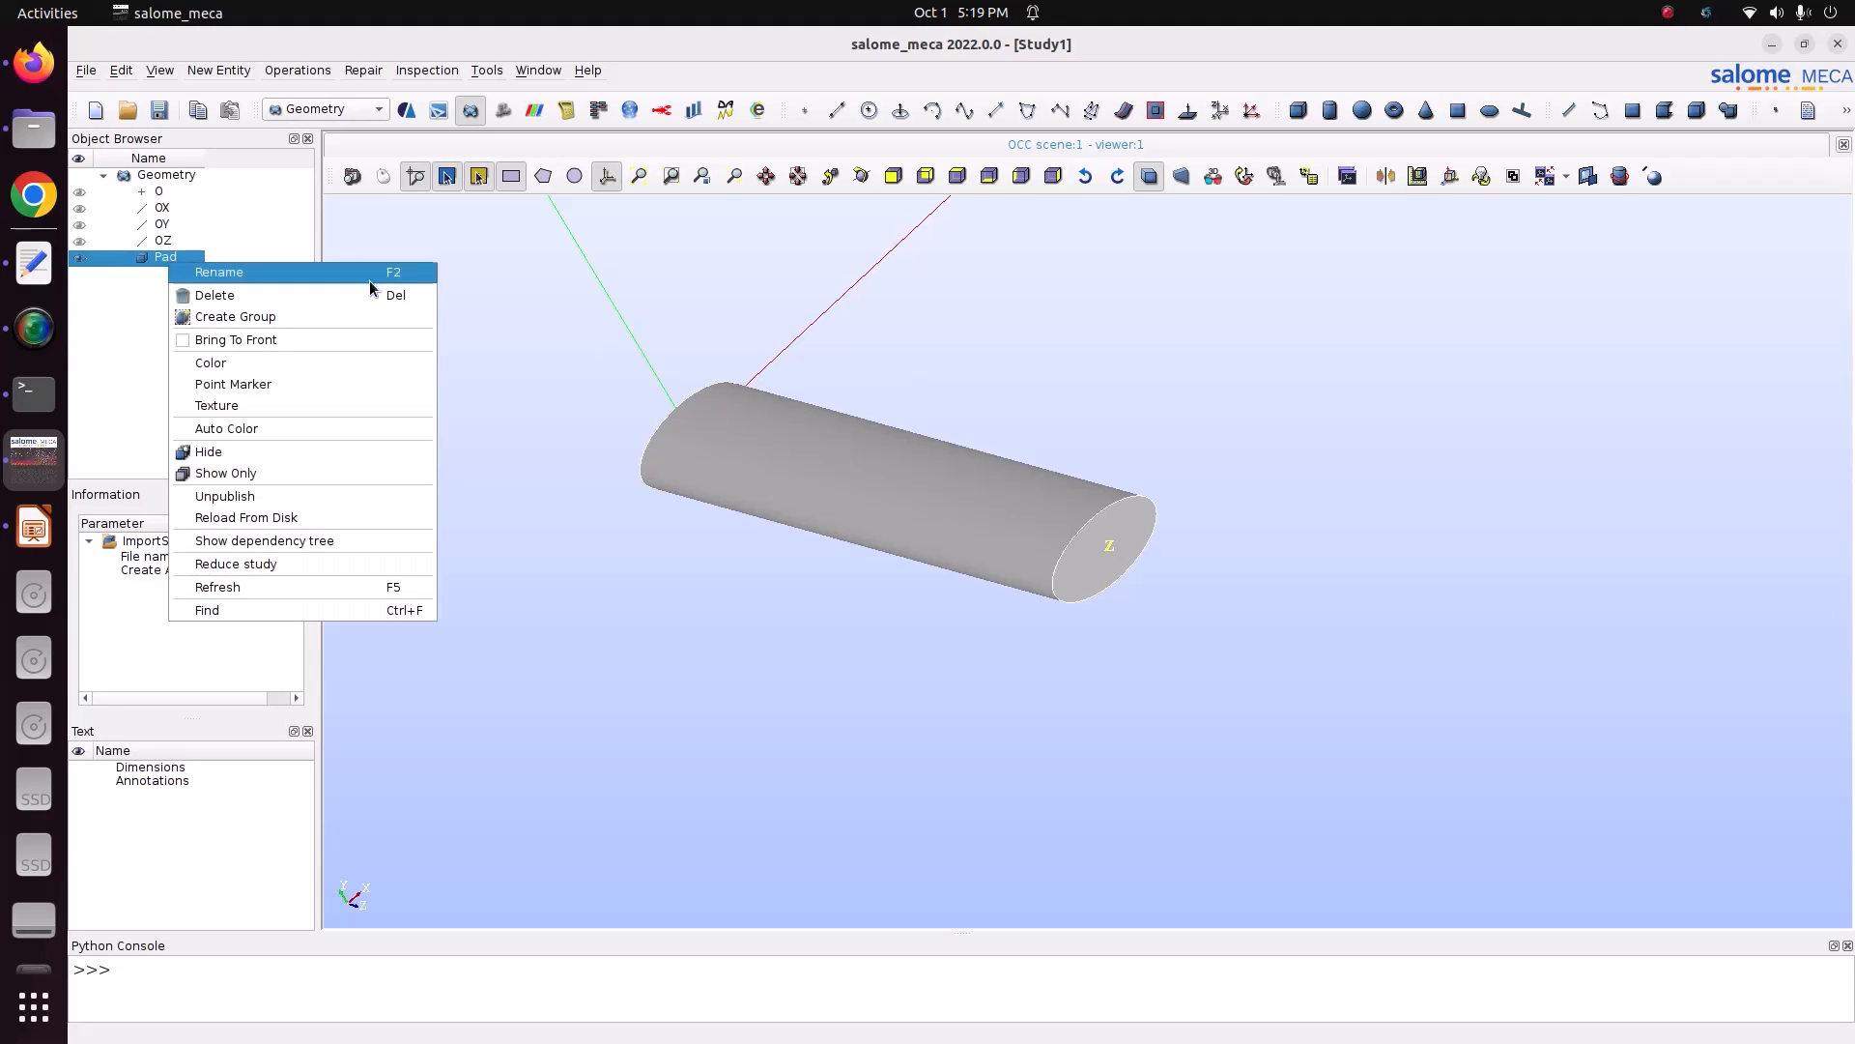
pyautogui.click(331, 317)
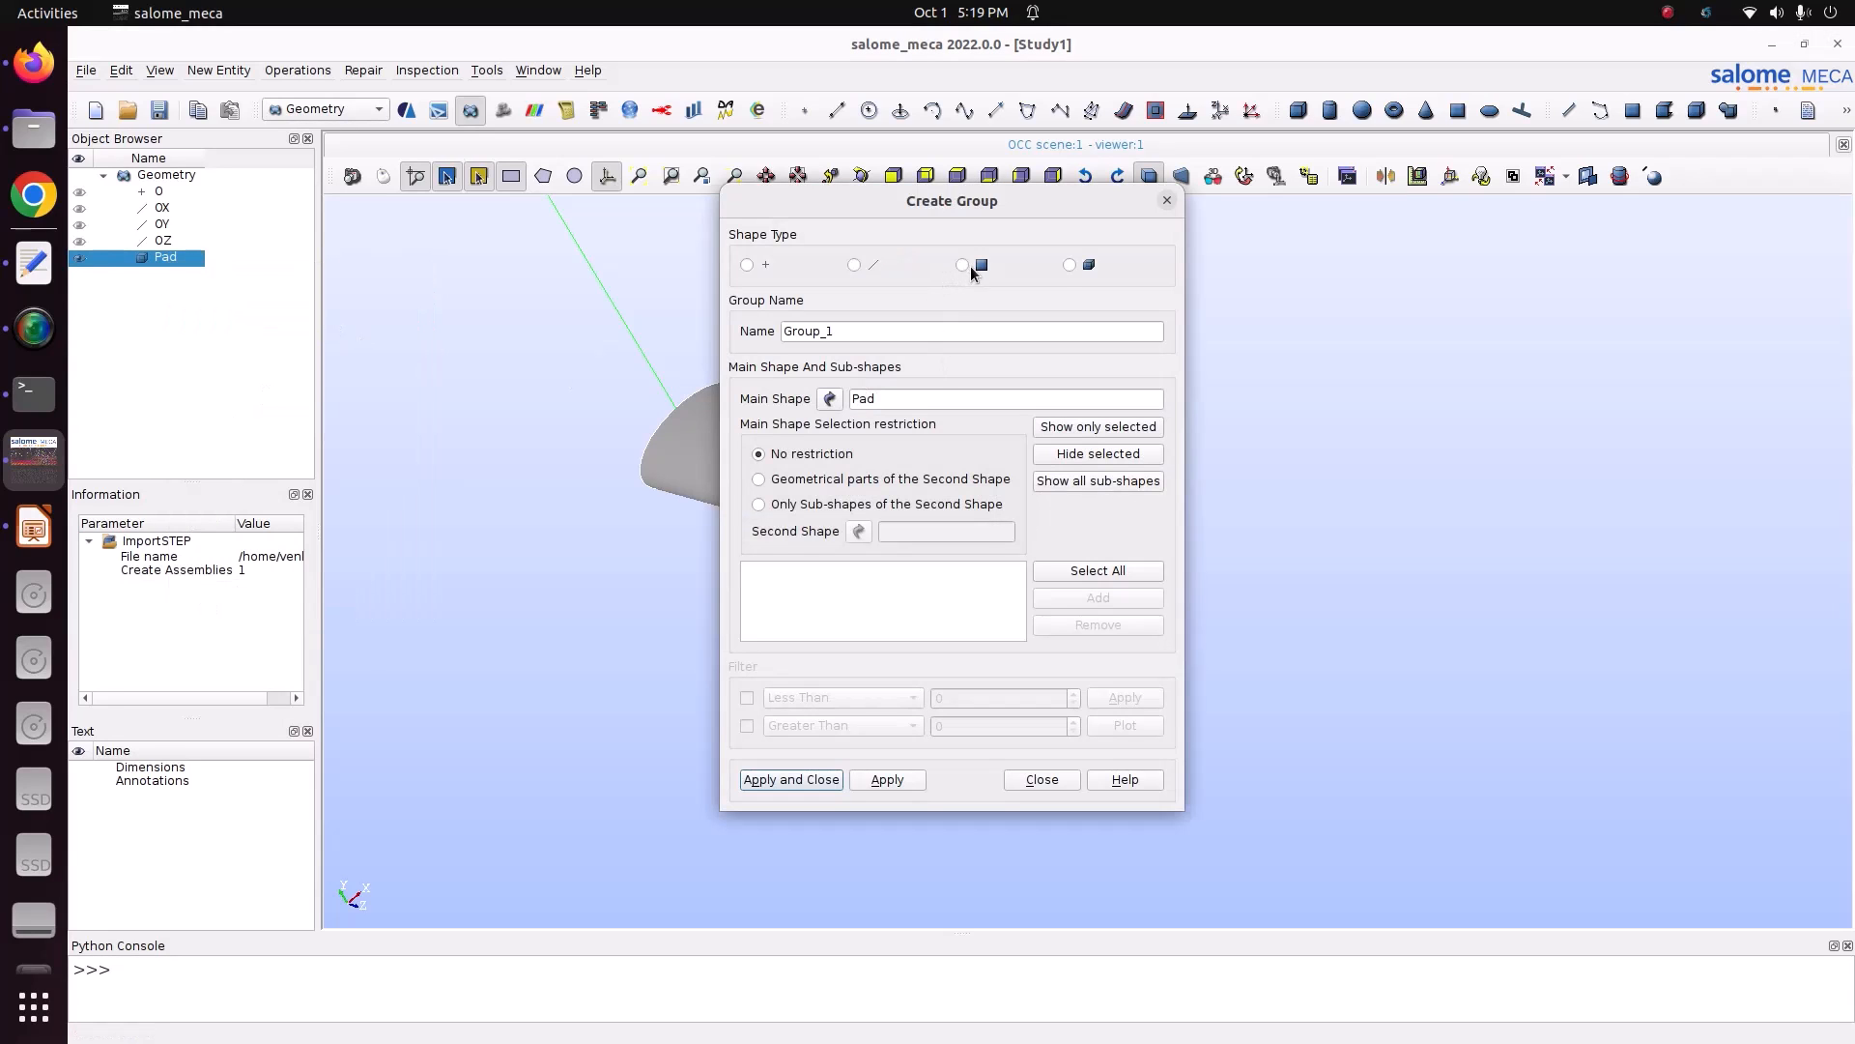
pyautogui.click(1070, 266)
pyautogui.click(1094, 570)
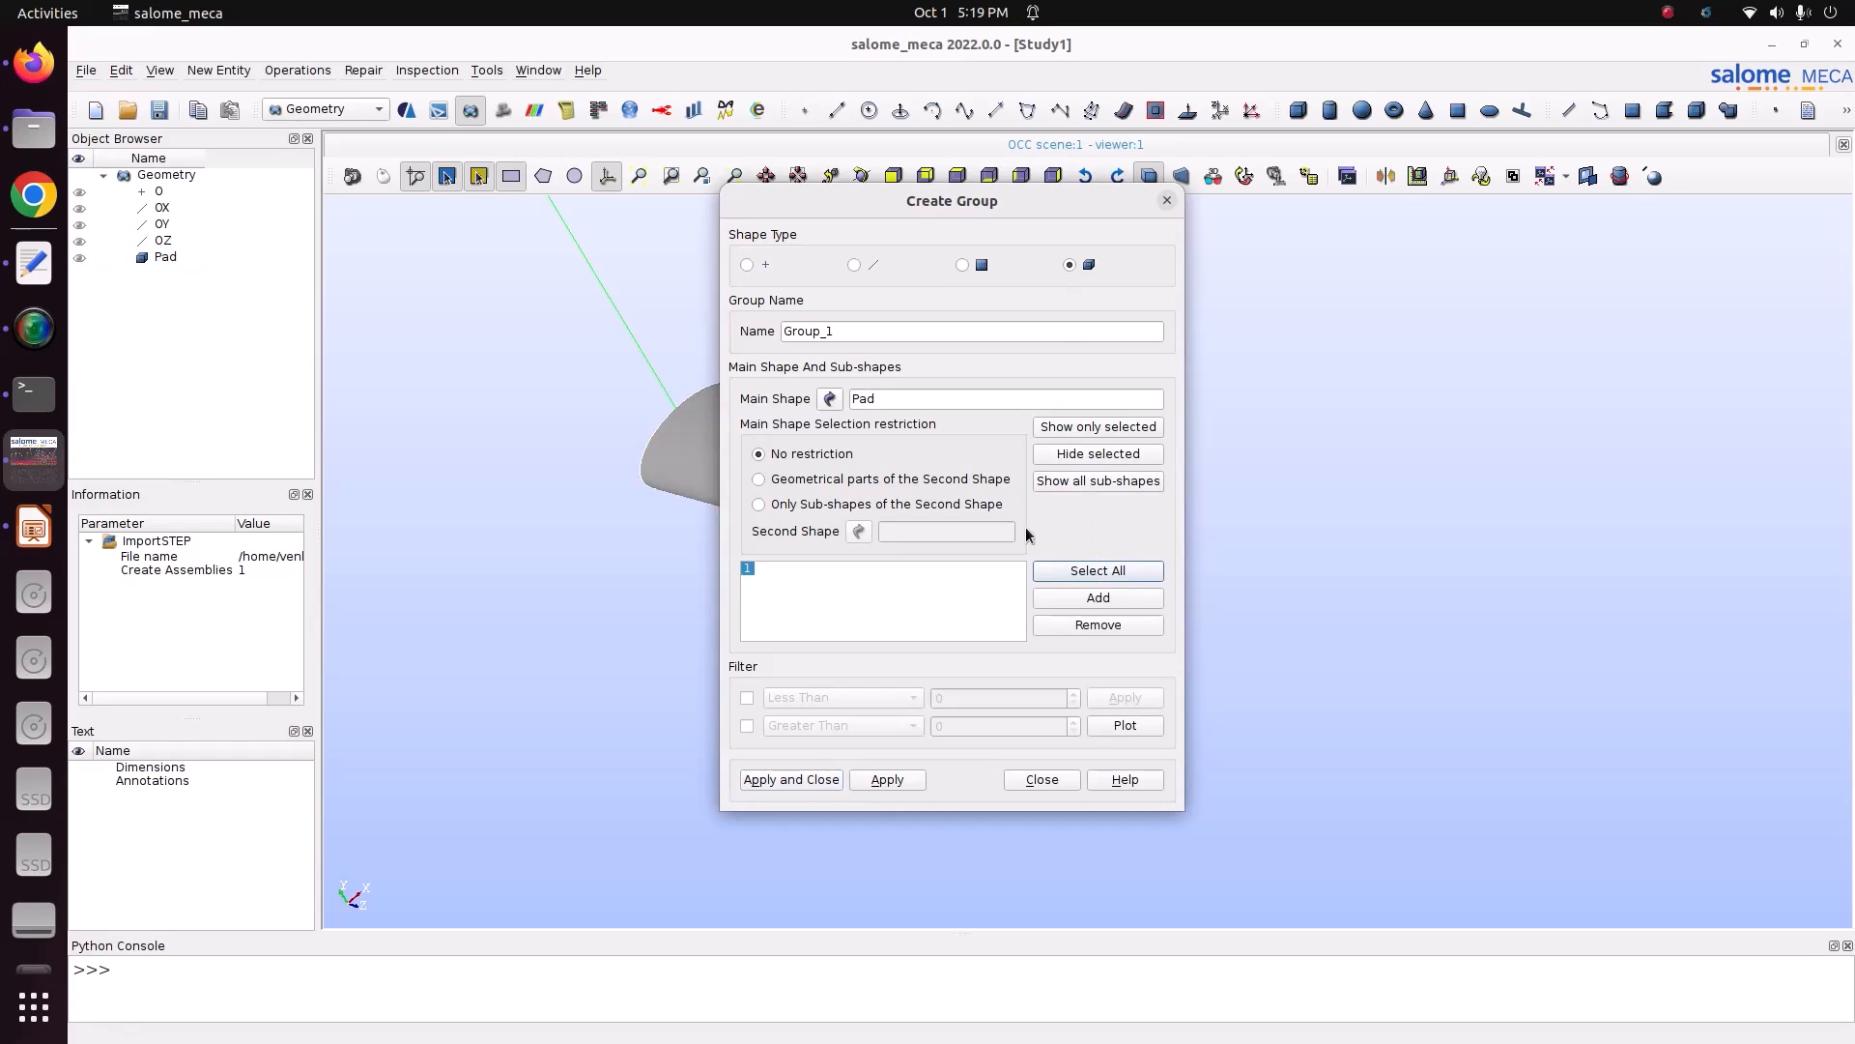
pyautogui.write('bar')
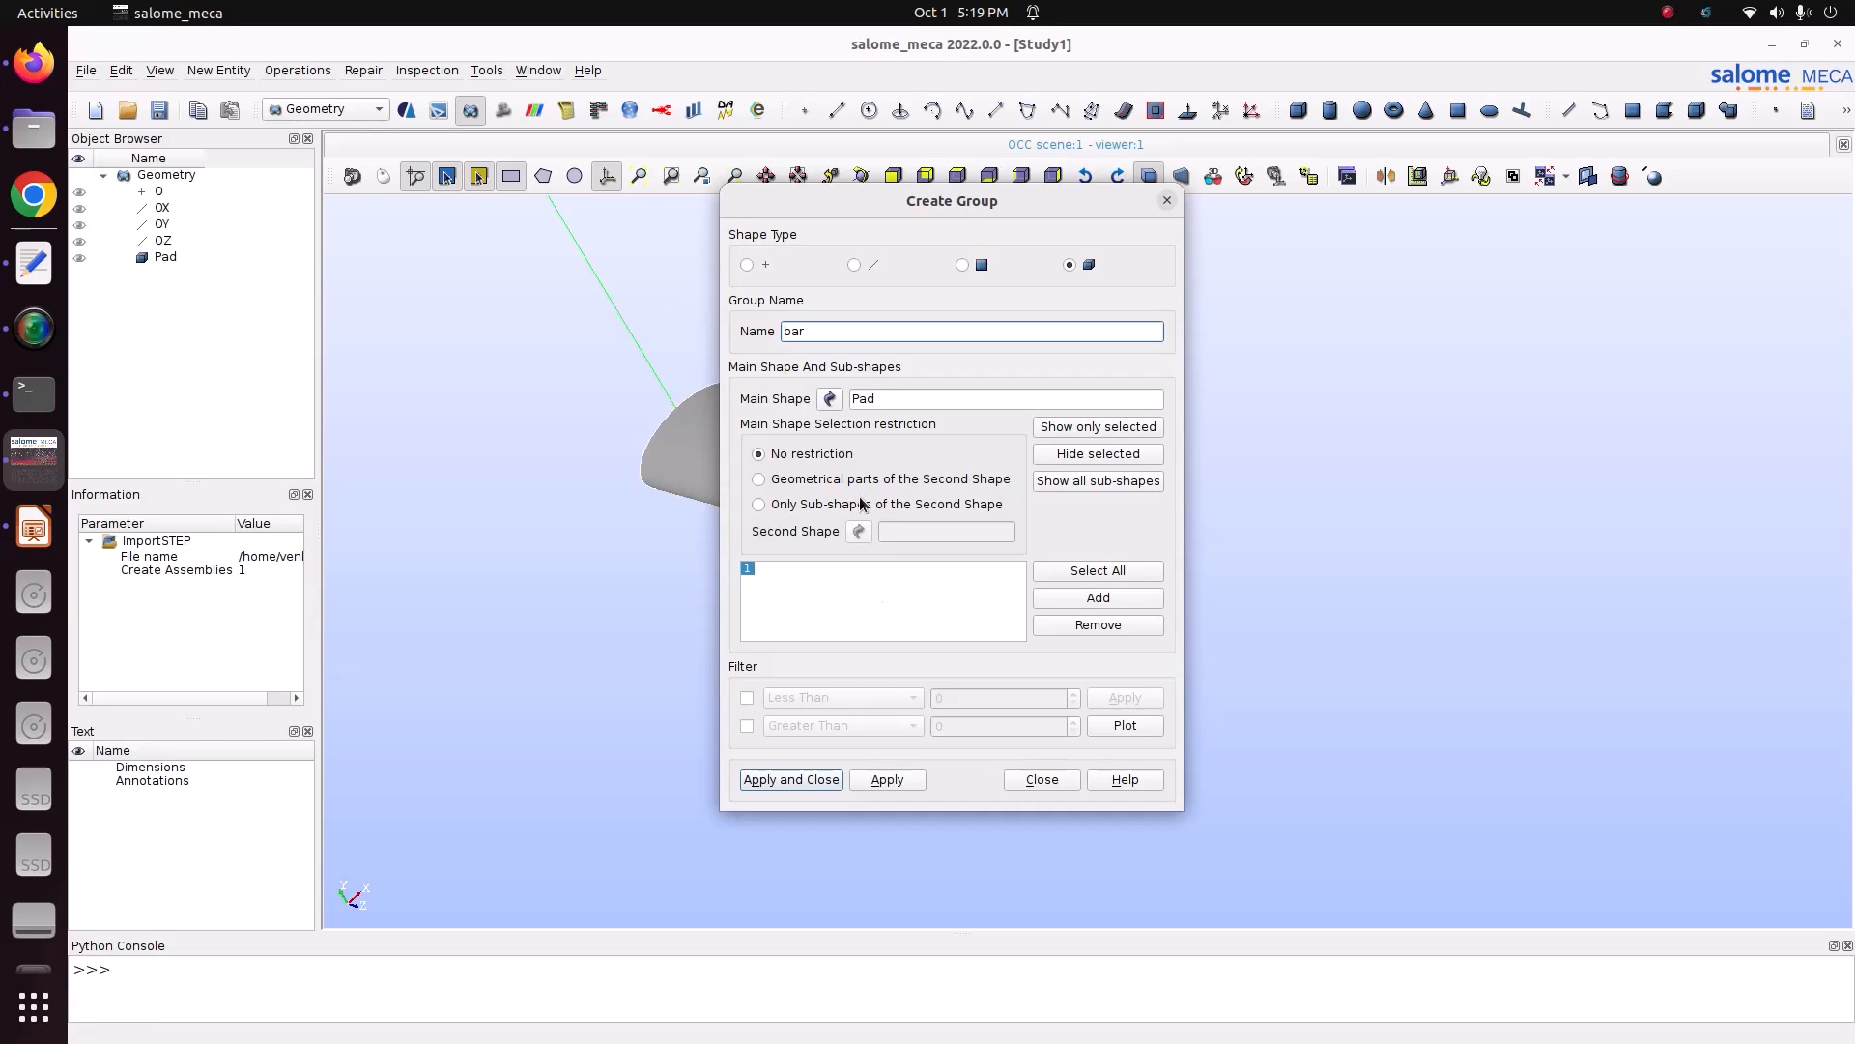
pyautogui.click(882, 785)
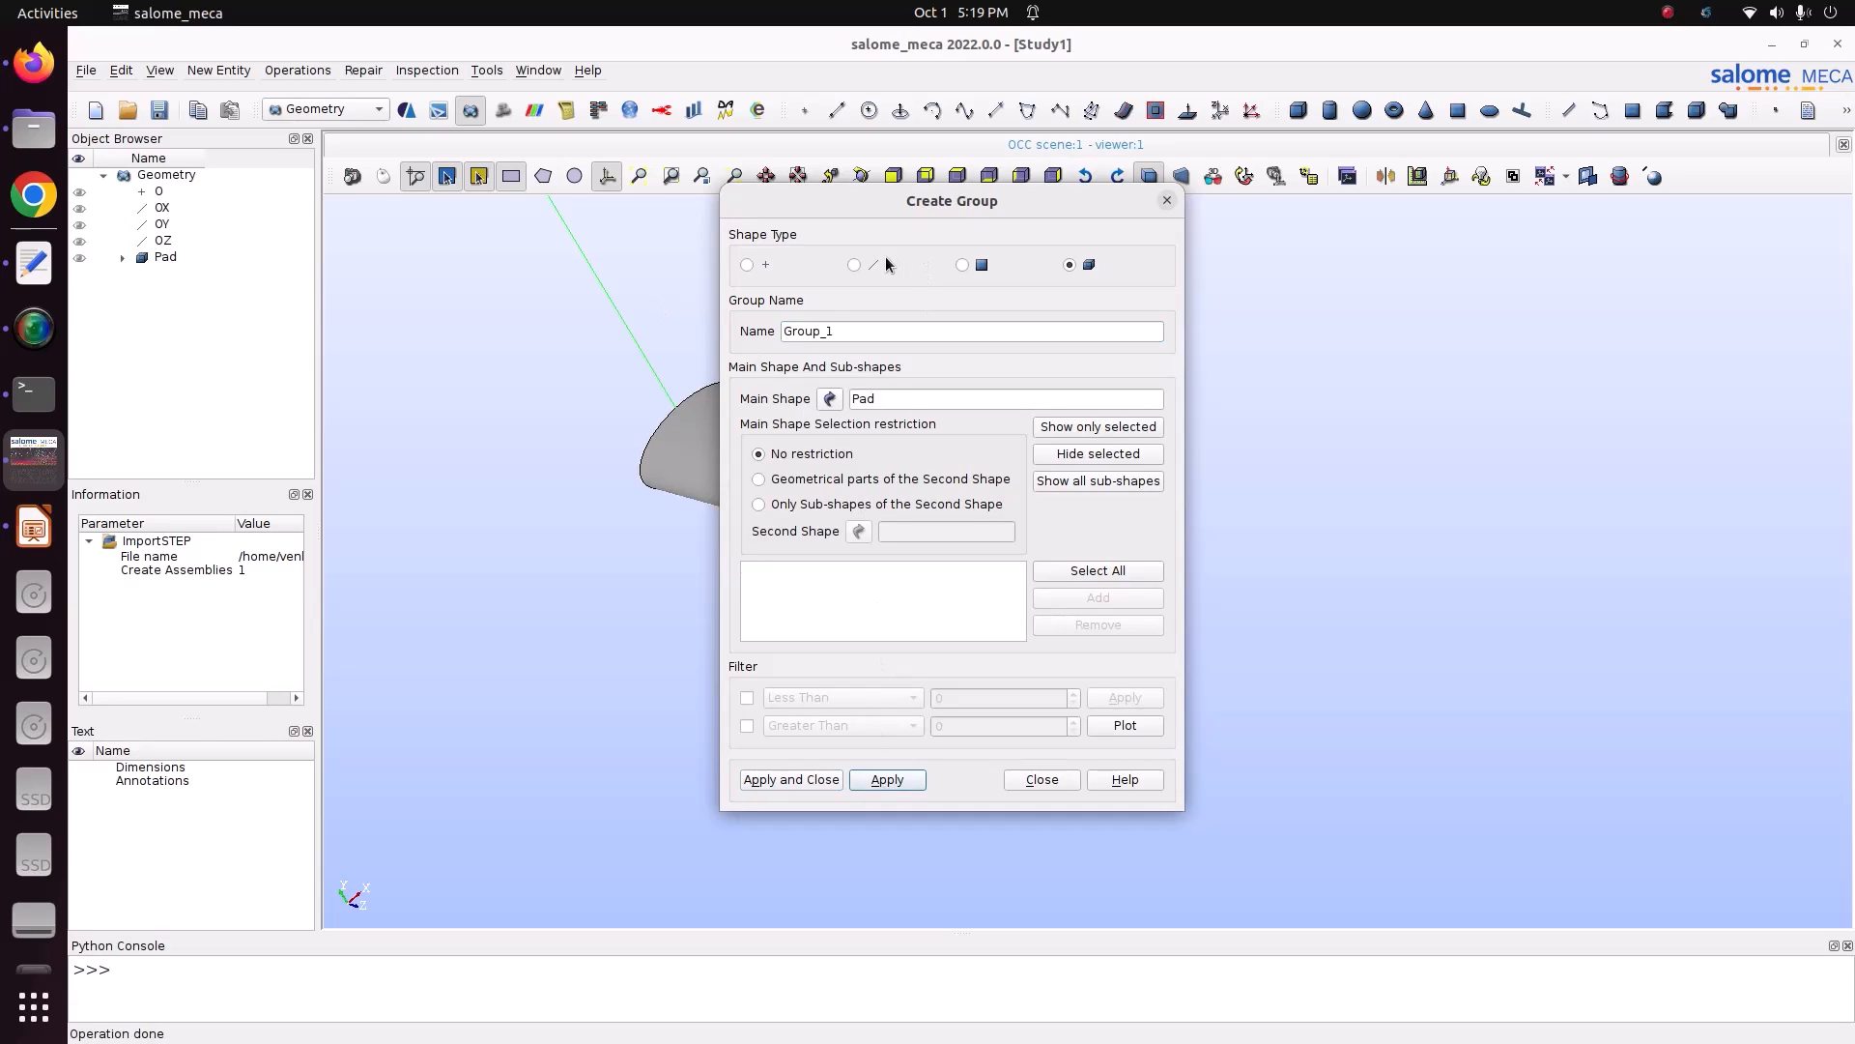
# - Create a face group named "Fix" on Pad from the elliptical end face at the origin
pyautogui.click(962, 266)
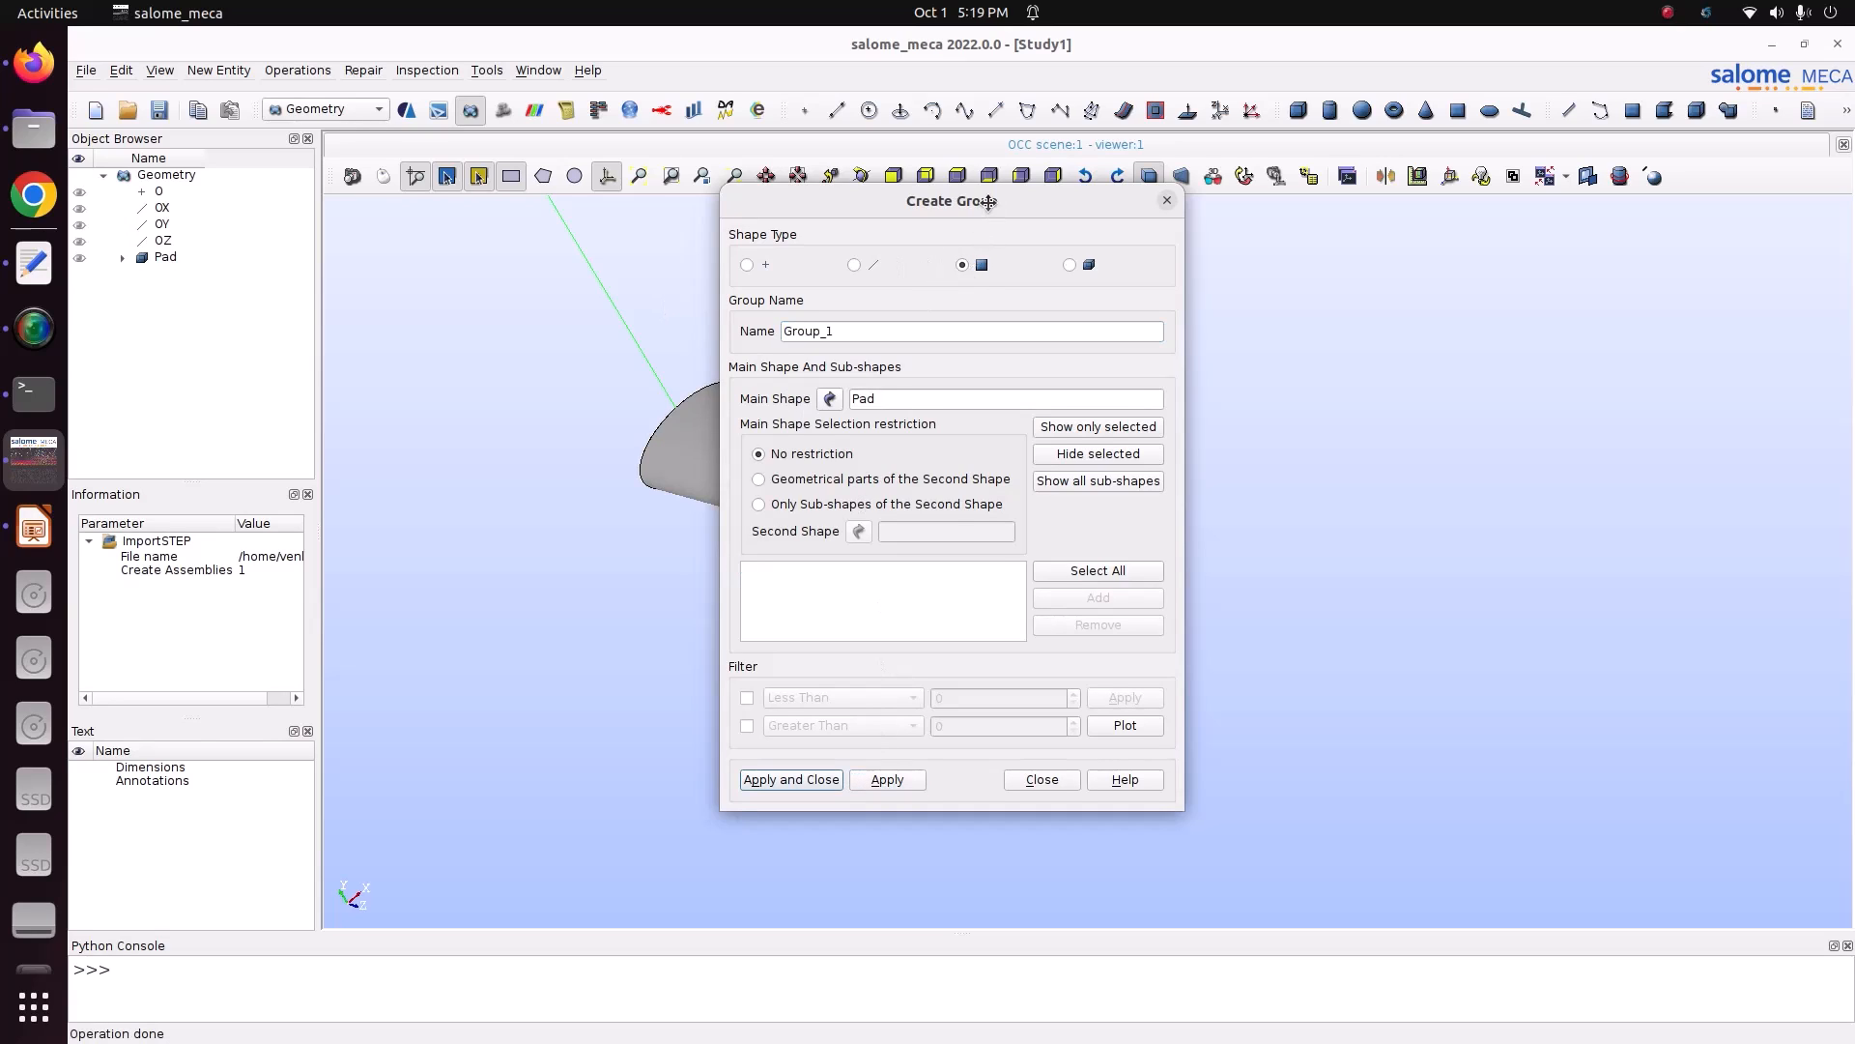
pyautogui.moveTo(979, 198); pyautogui.dragTo(433, 221)
pyautogui.click(865, 184)
pyautogui.moveTo(713, 448); pyautogui.dragTo(1704, 498)
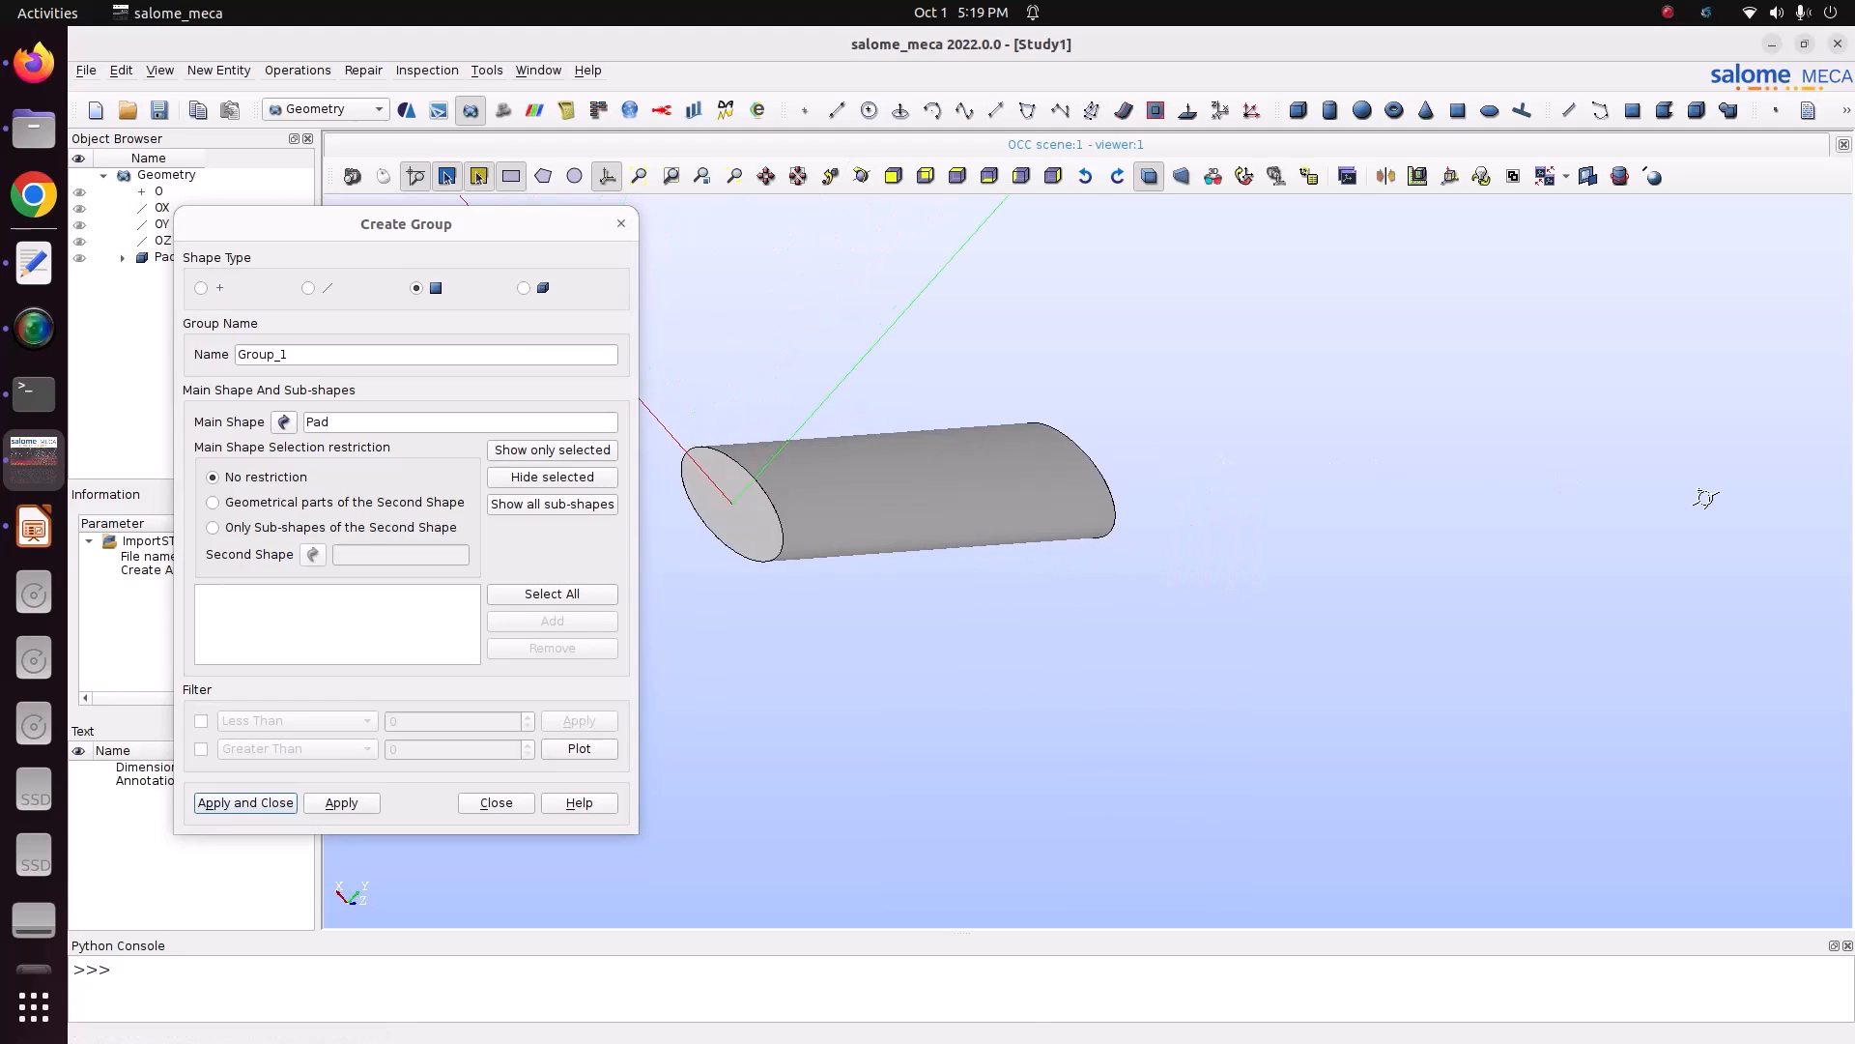
pyautogui.click(745, 519)
pyautogui.click(600, 620)
pyautogui.click(331, 356)
pyautogui.moveTo(331, 357); pyautogui.dragTo(127, 356)
pyautogui.write('Fix')
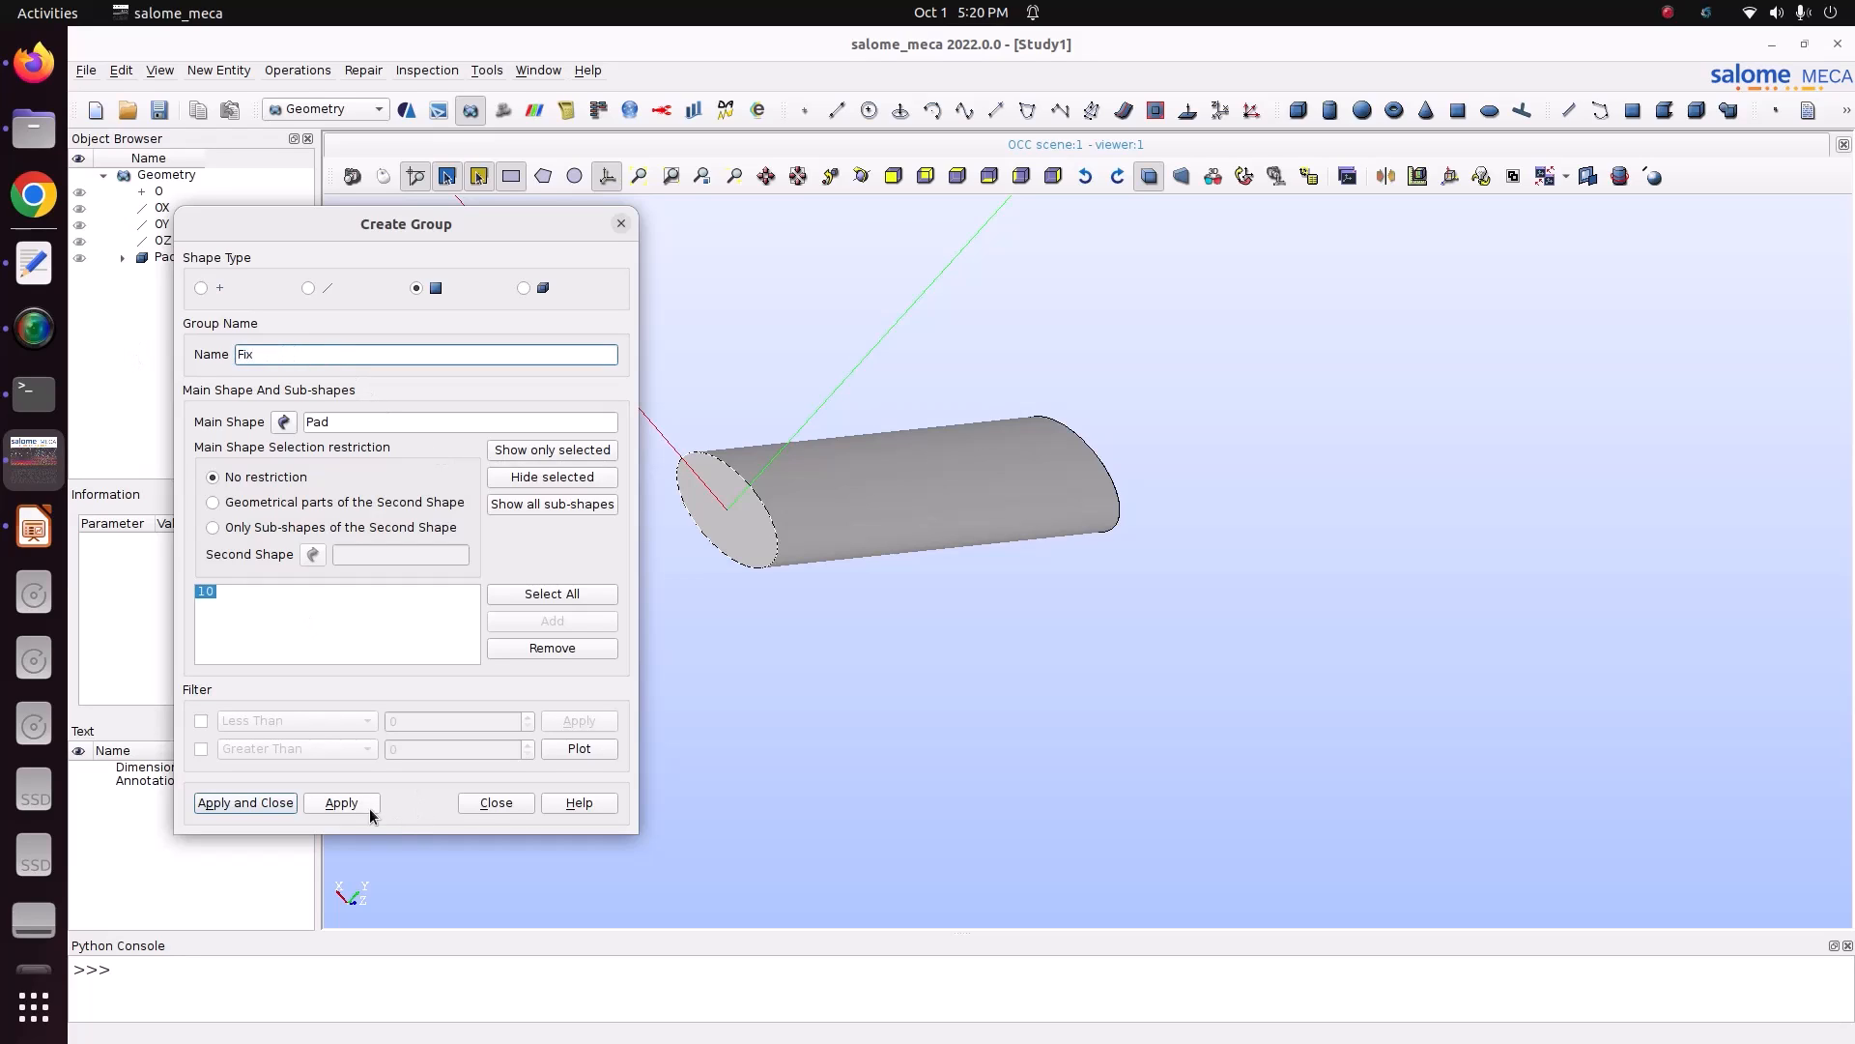
pyautogui.click(344, 804)
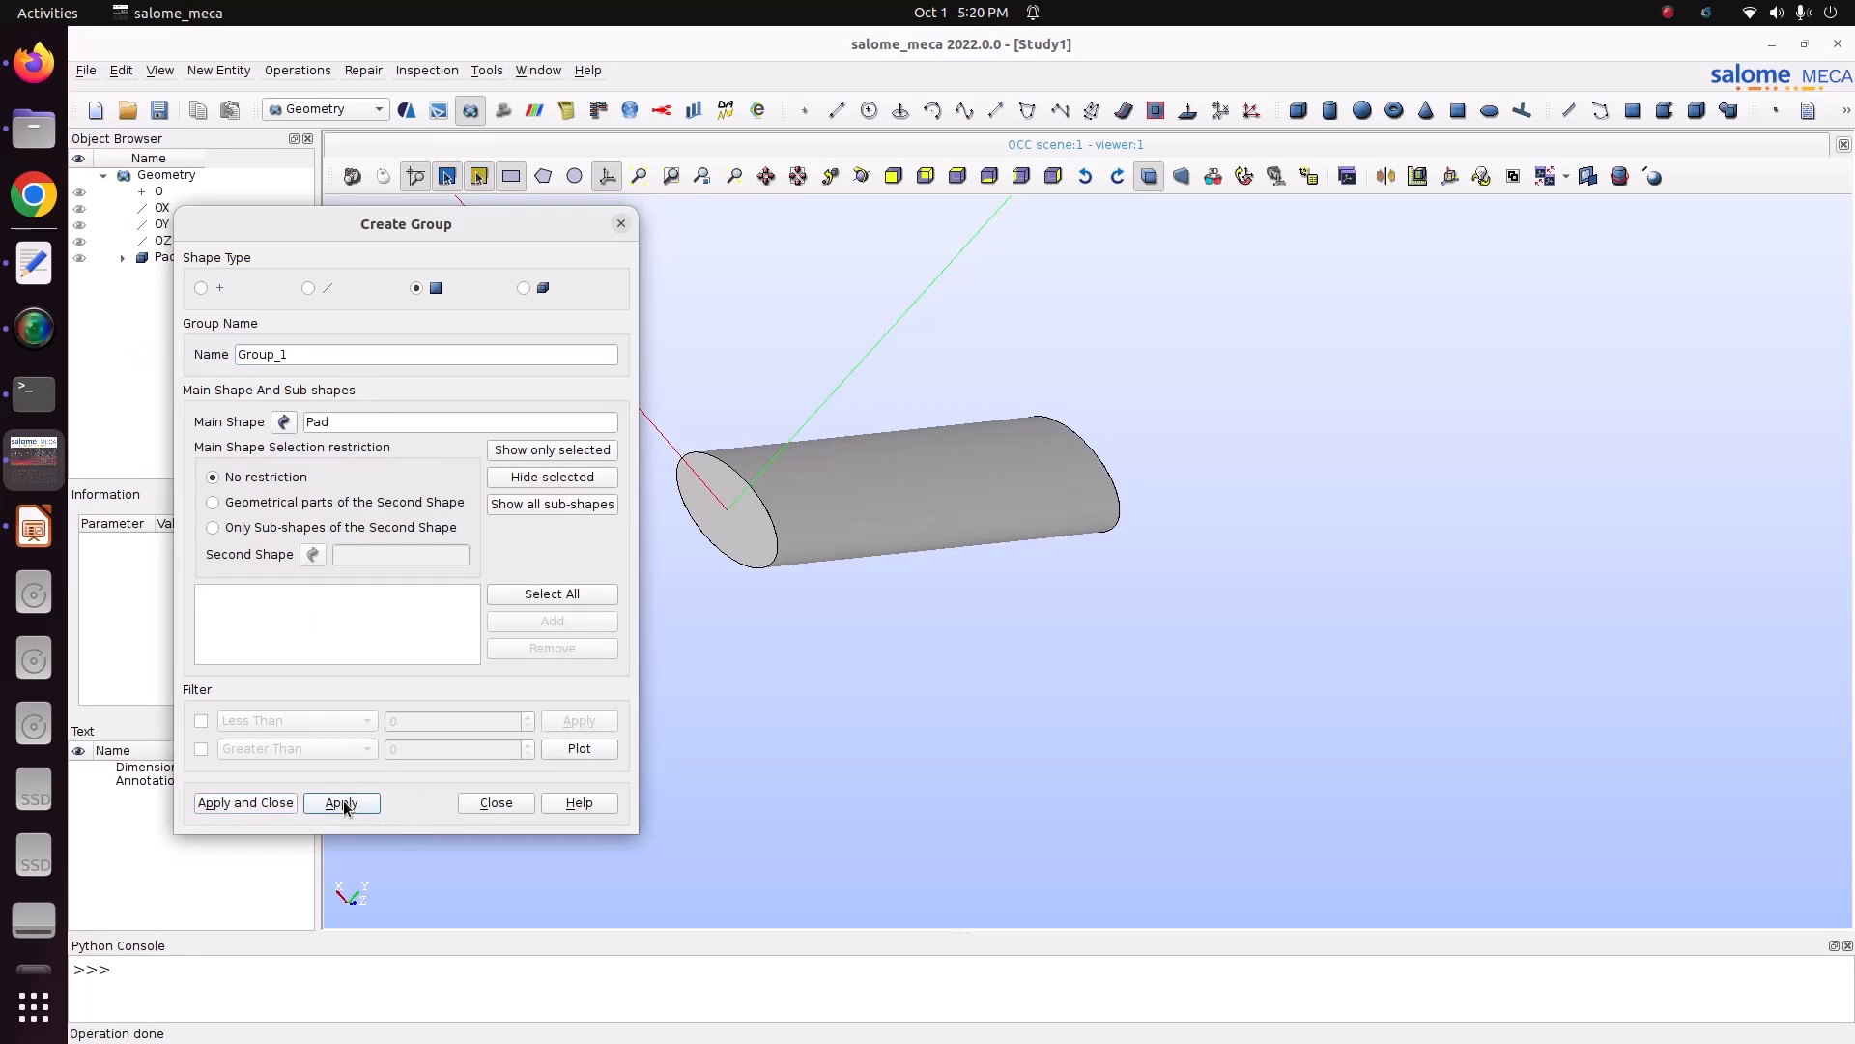
# - Create a face group named "master" from Pad's elliptical end face opposite the origin, and list Pad's groups
pyautogui.click(857, 181)
pyautogui.moveTo(1118, 458); pyautogui.dragTo(309, 476)
pyautogui.click(1214, 496)
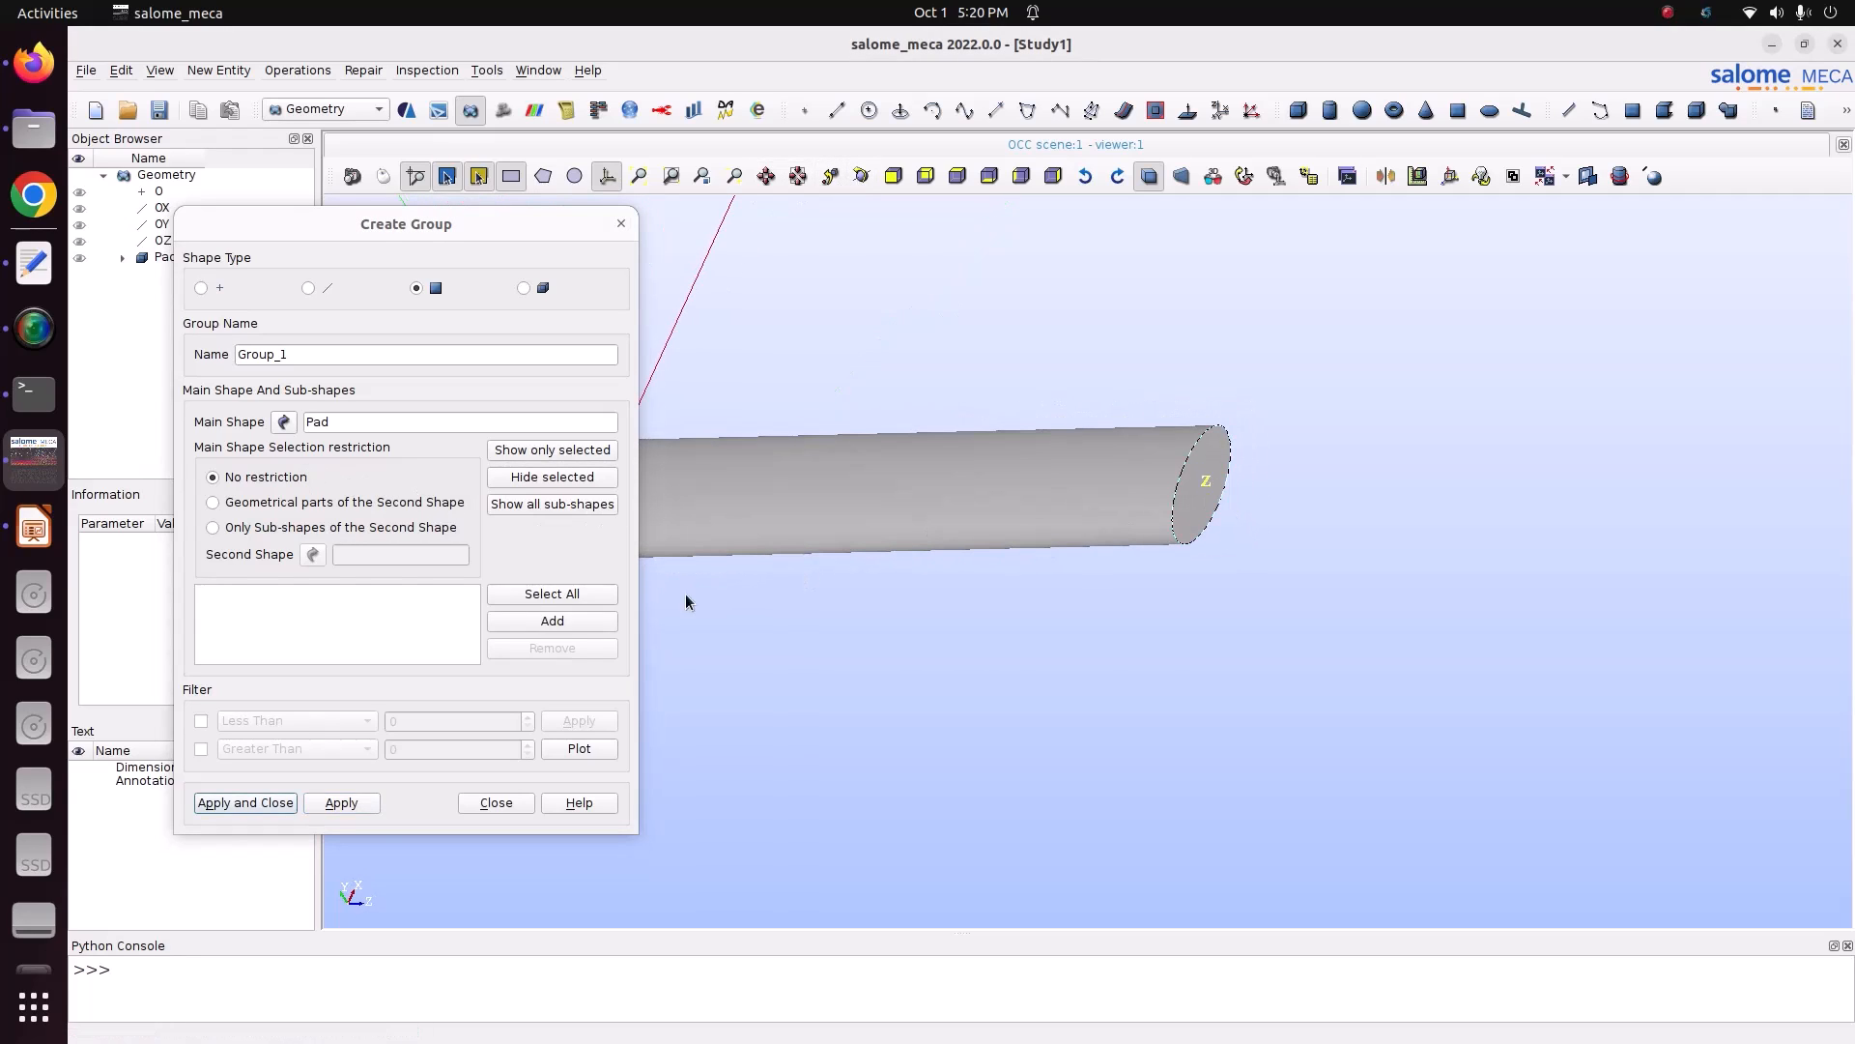
pyautogui.click(566, 622)
pyautogui.doubleClick(242, 354)
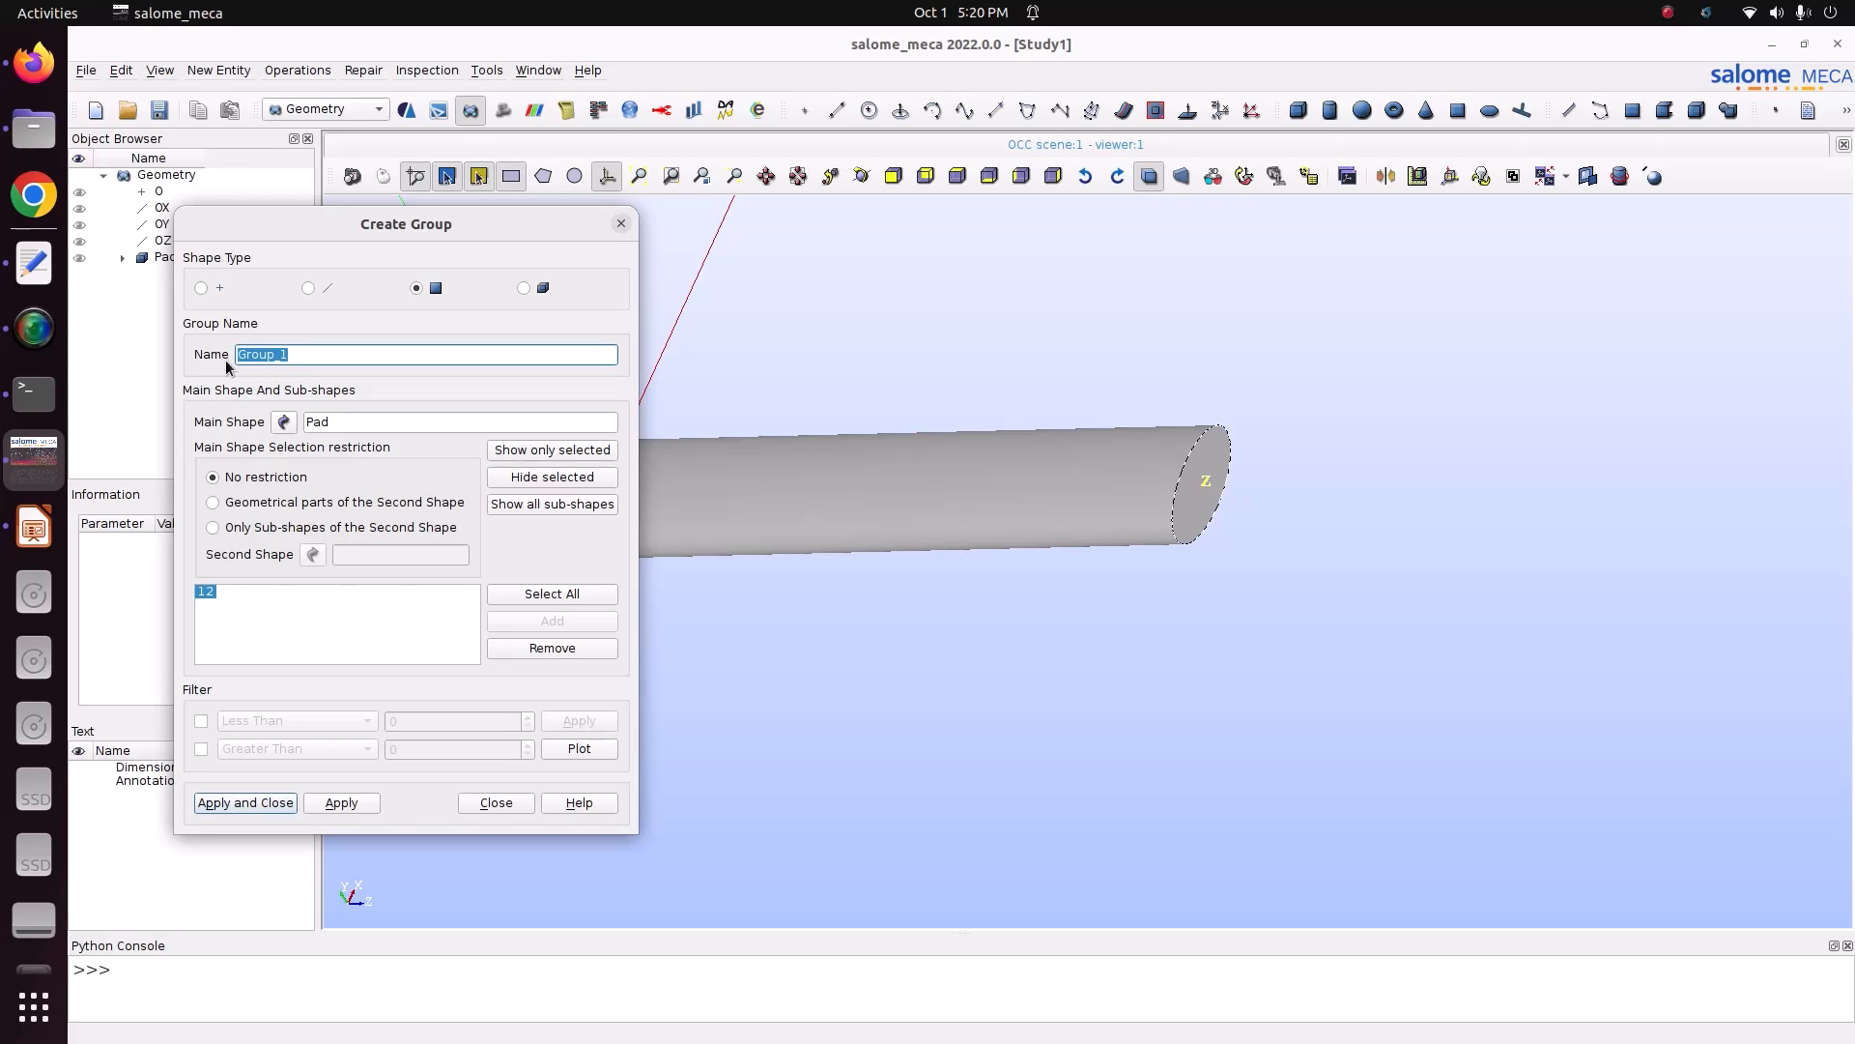
pyautogui.write('master')
pyautogui.click(366, 808)
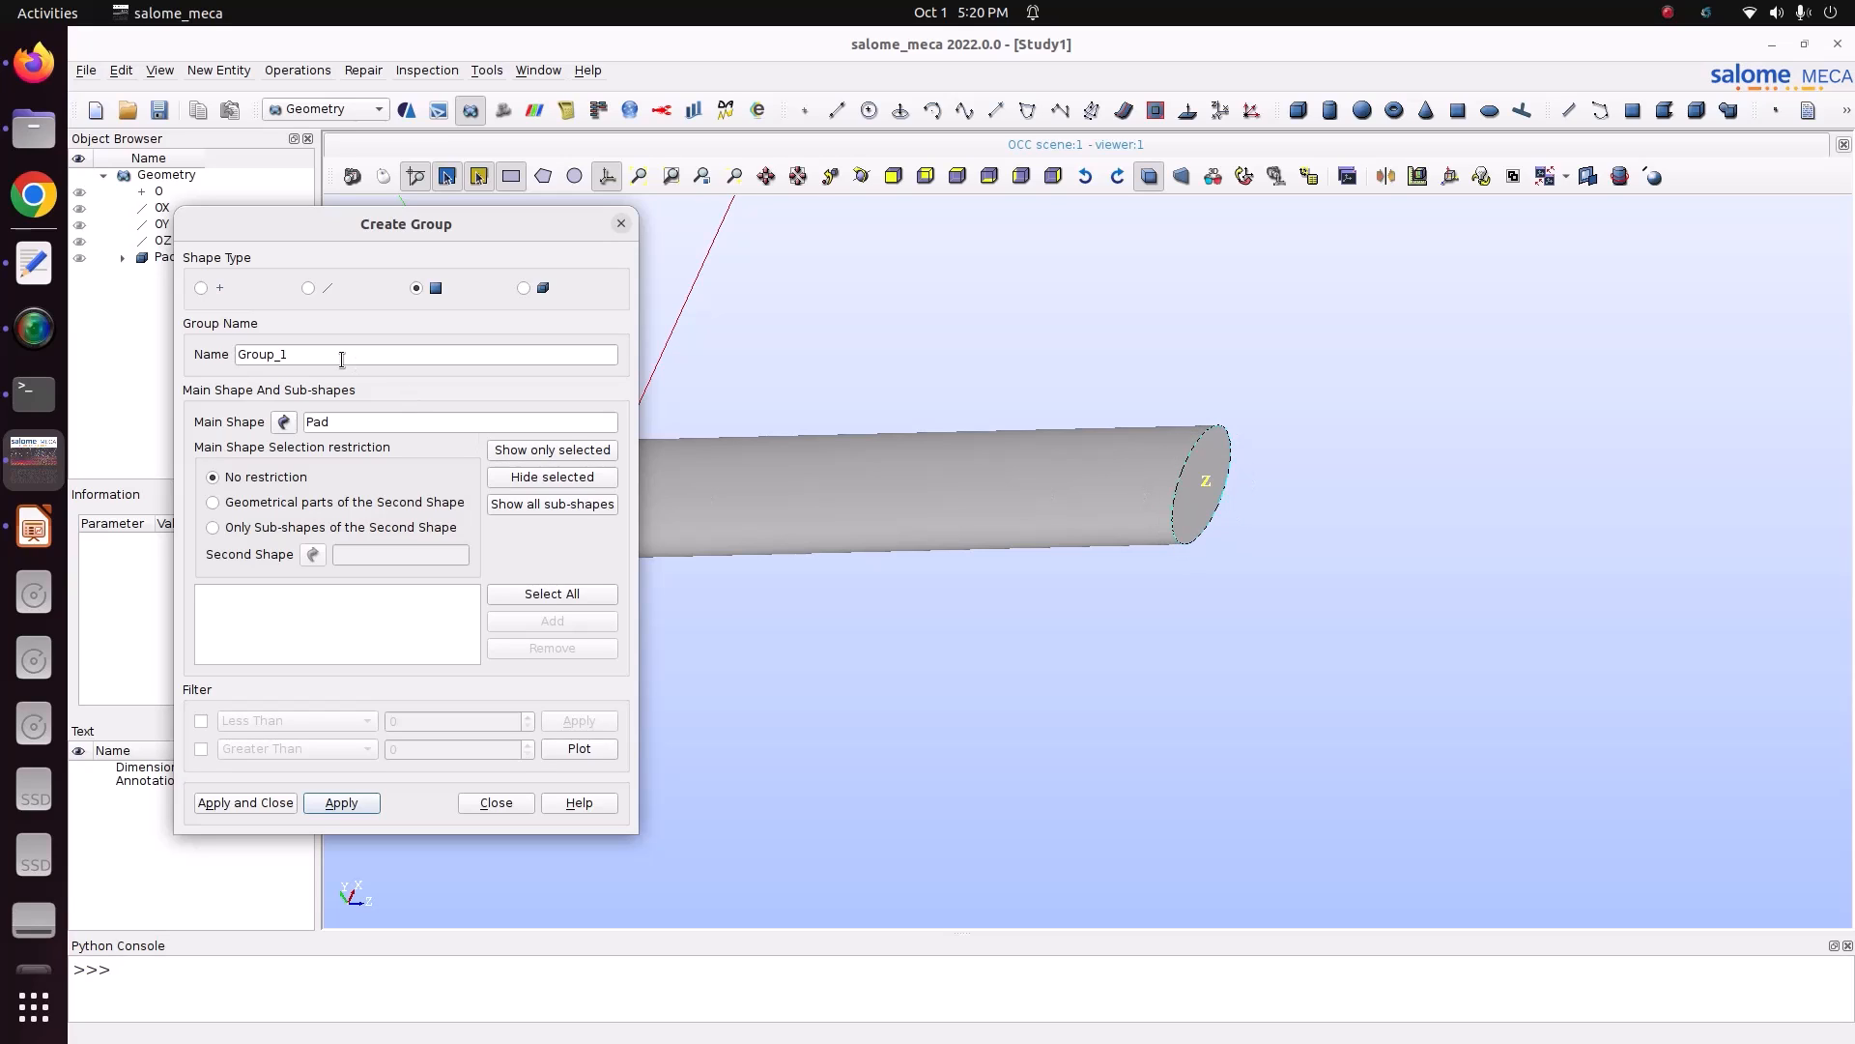
pyautogui.click(621, 223)
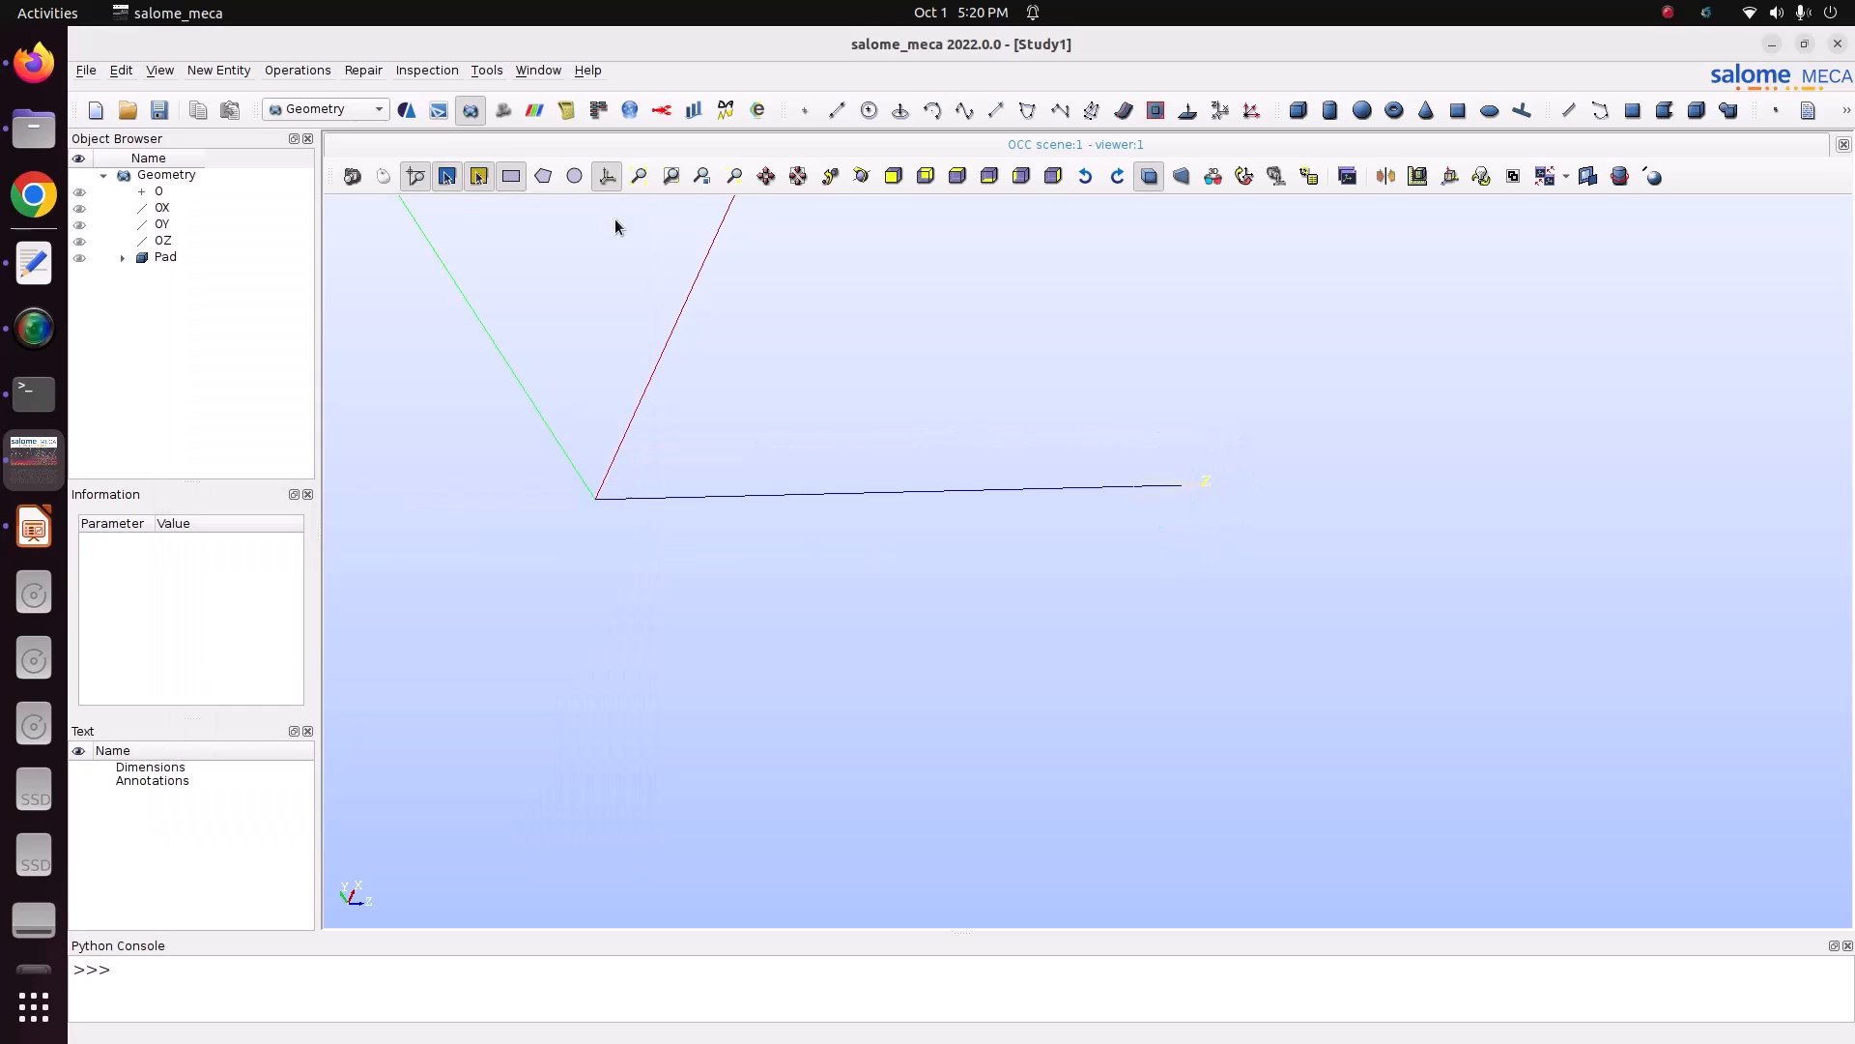
pyautogui.click(124, 259)
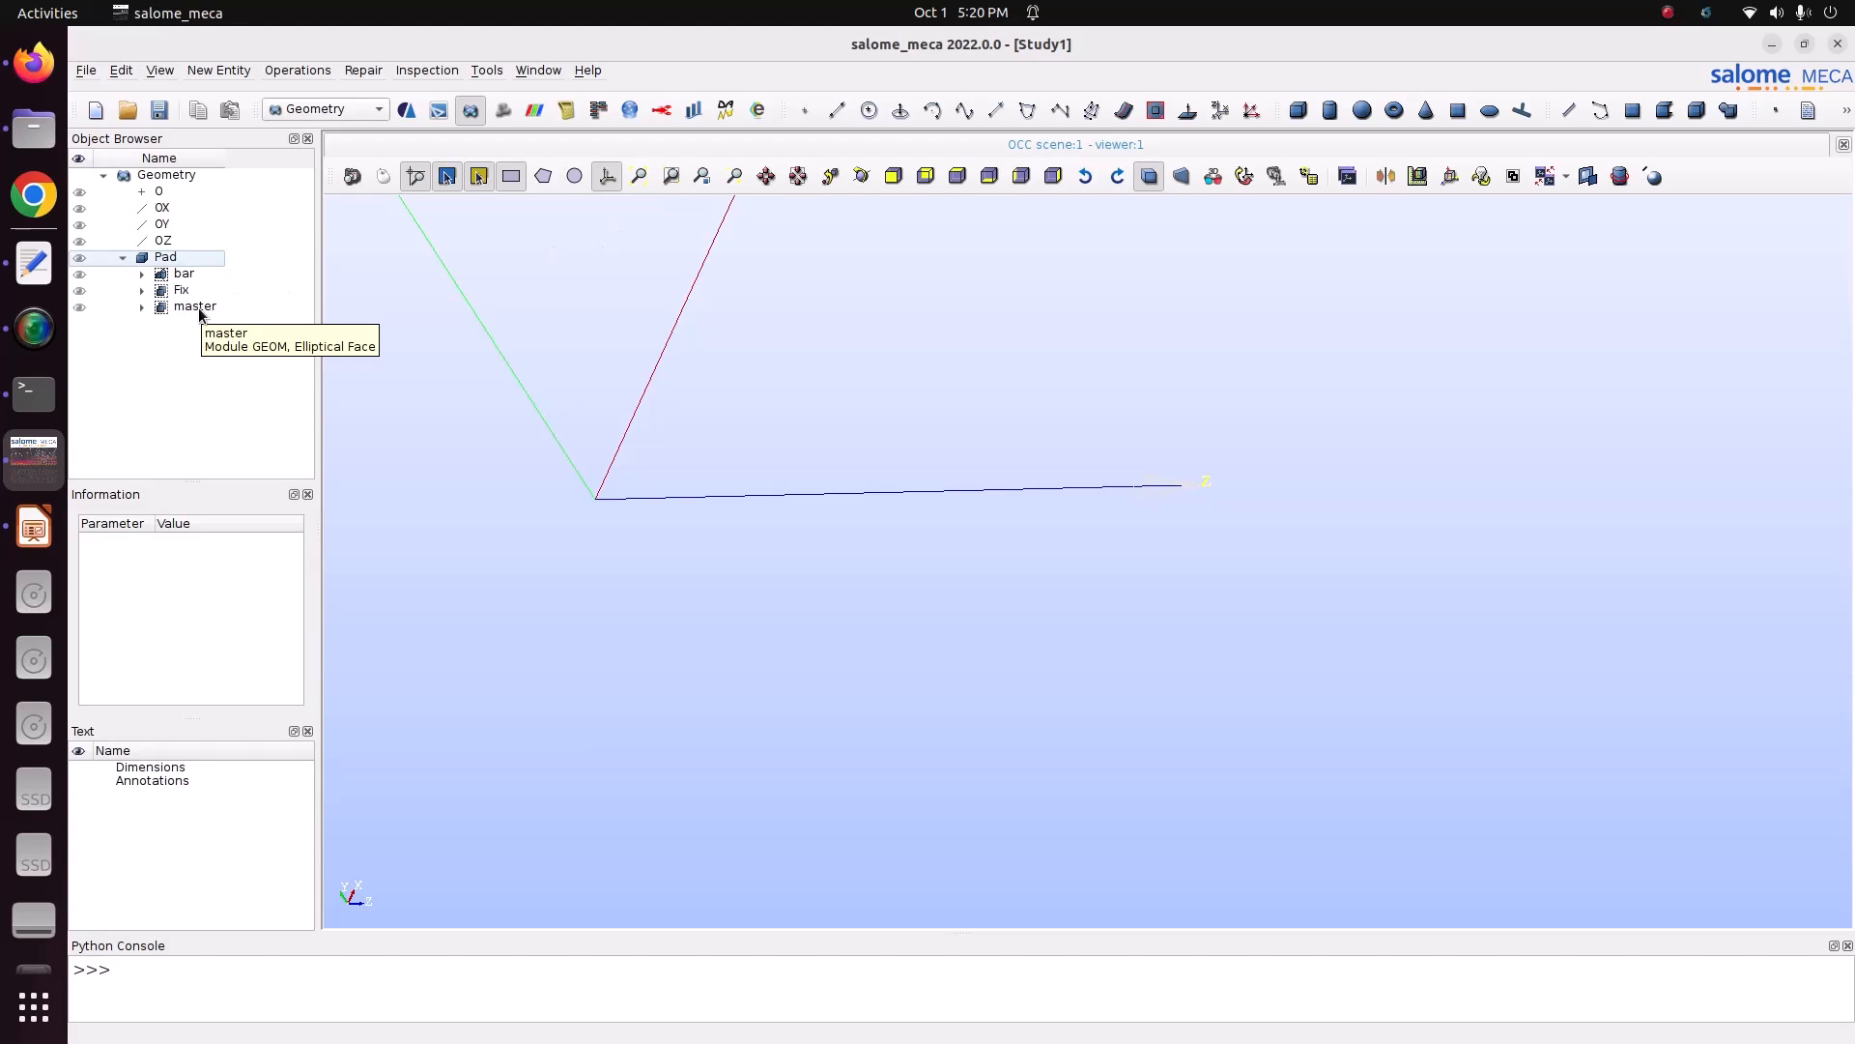
# - Save the study as Study1 in the tortion_of_eliptical_bar folder
pyautogui.click(86, 71)
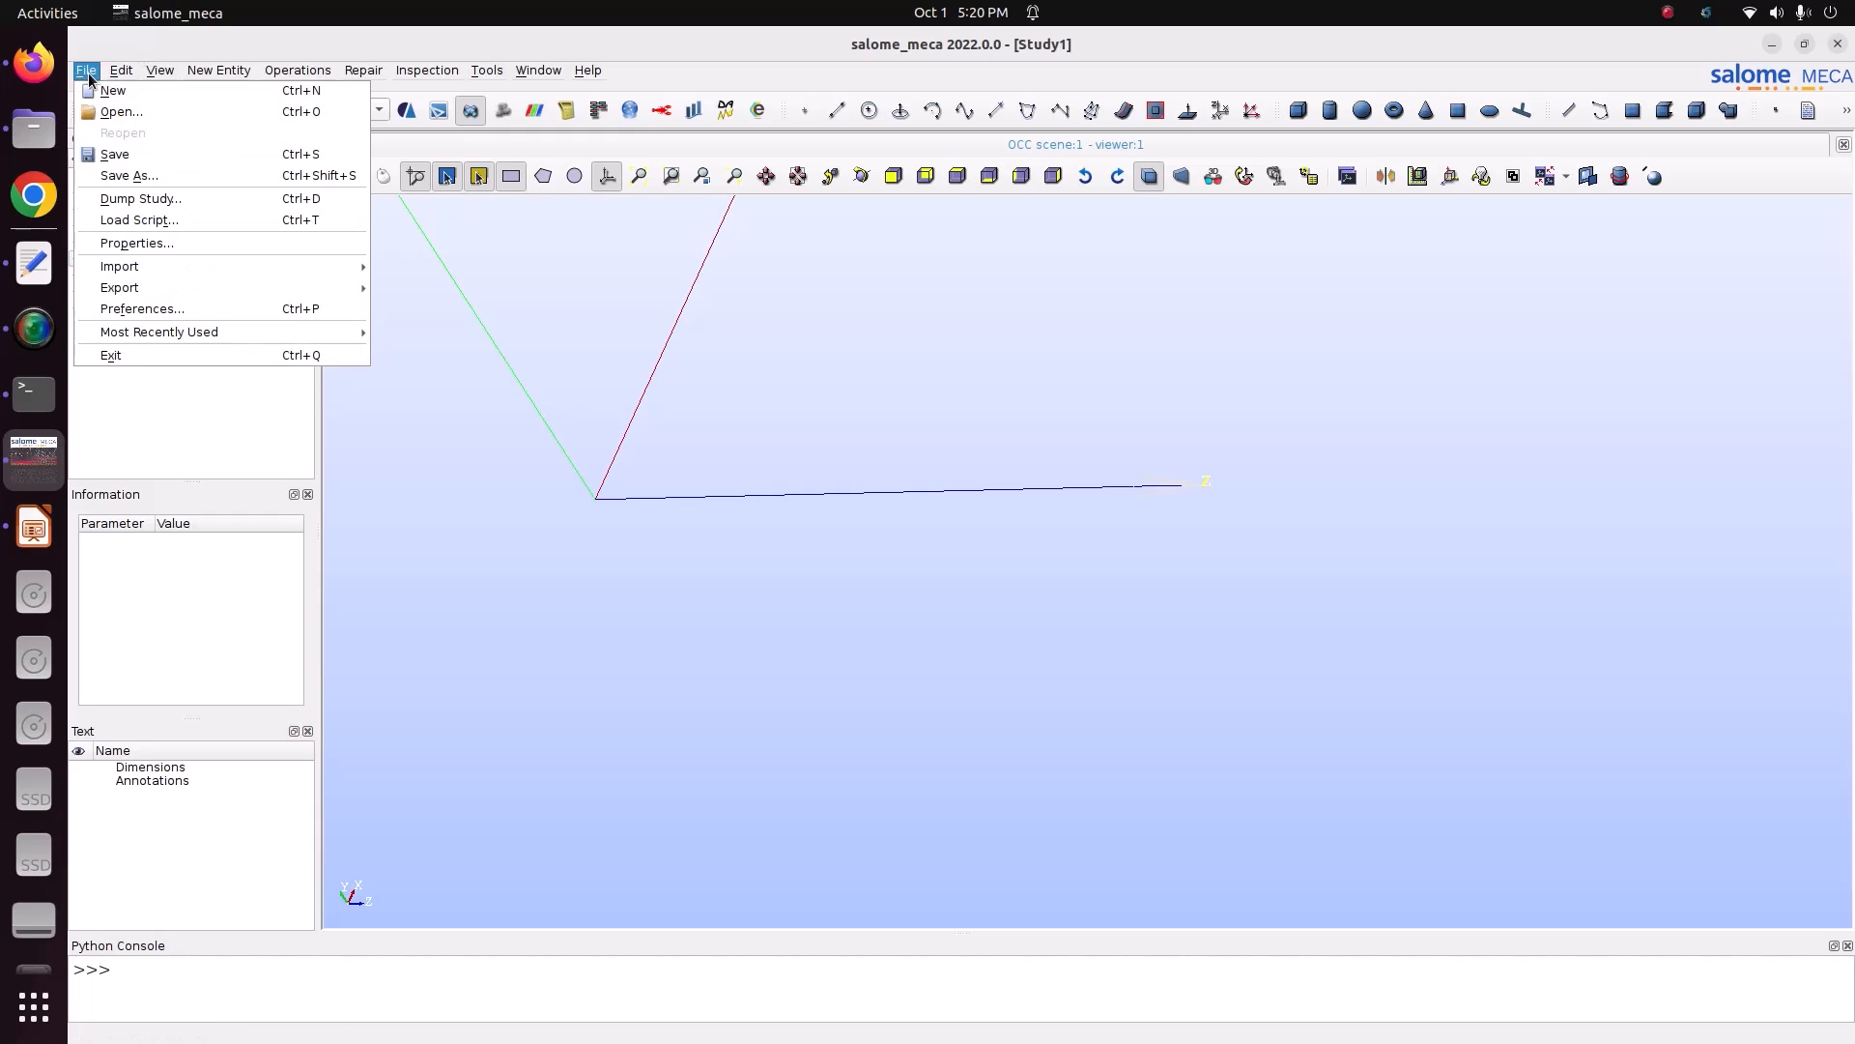
pyautogui.click(116, 175)
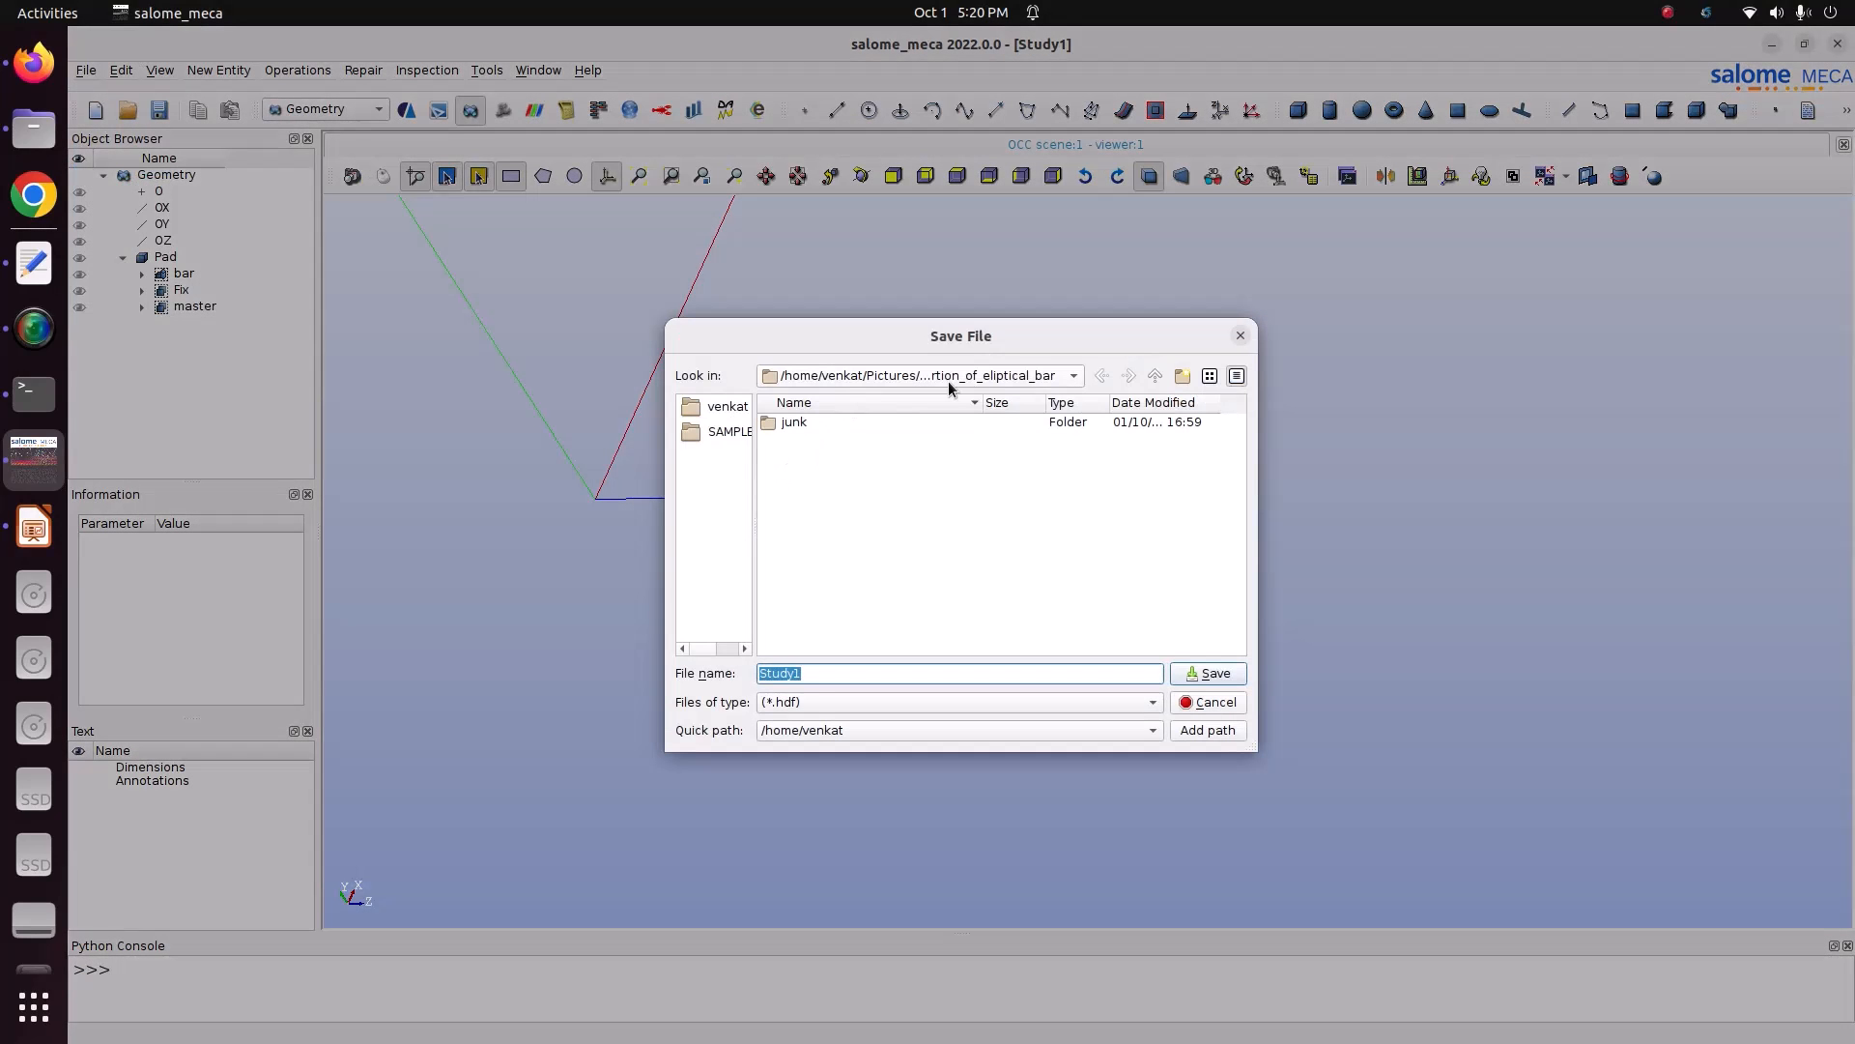
pyautogui.click(1201, 680)
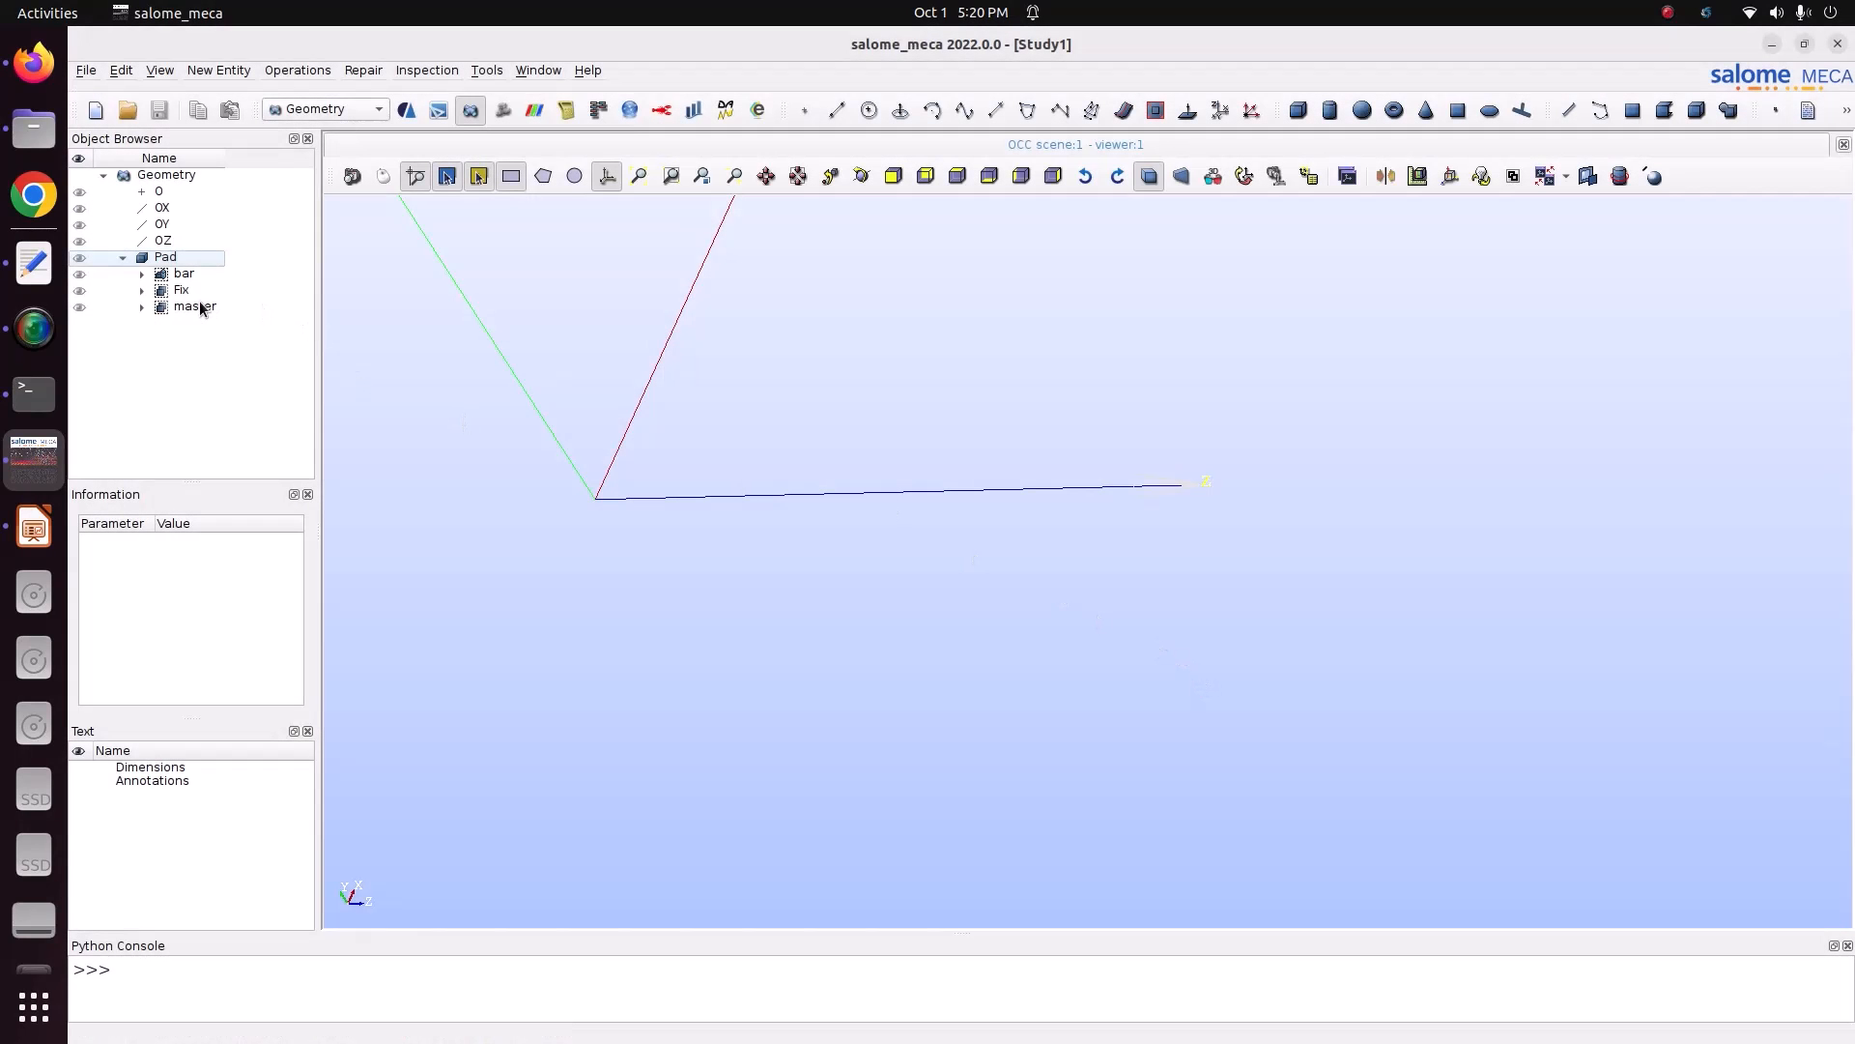
# - Switch to the Mesh module and set up a mesh on Pad with the NETGEN 1D-2D-3D algorithm
pyautogui.click(313, 110)
pyautogui.click(323, 134)
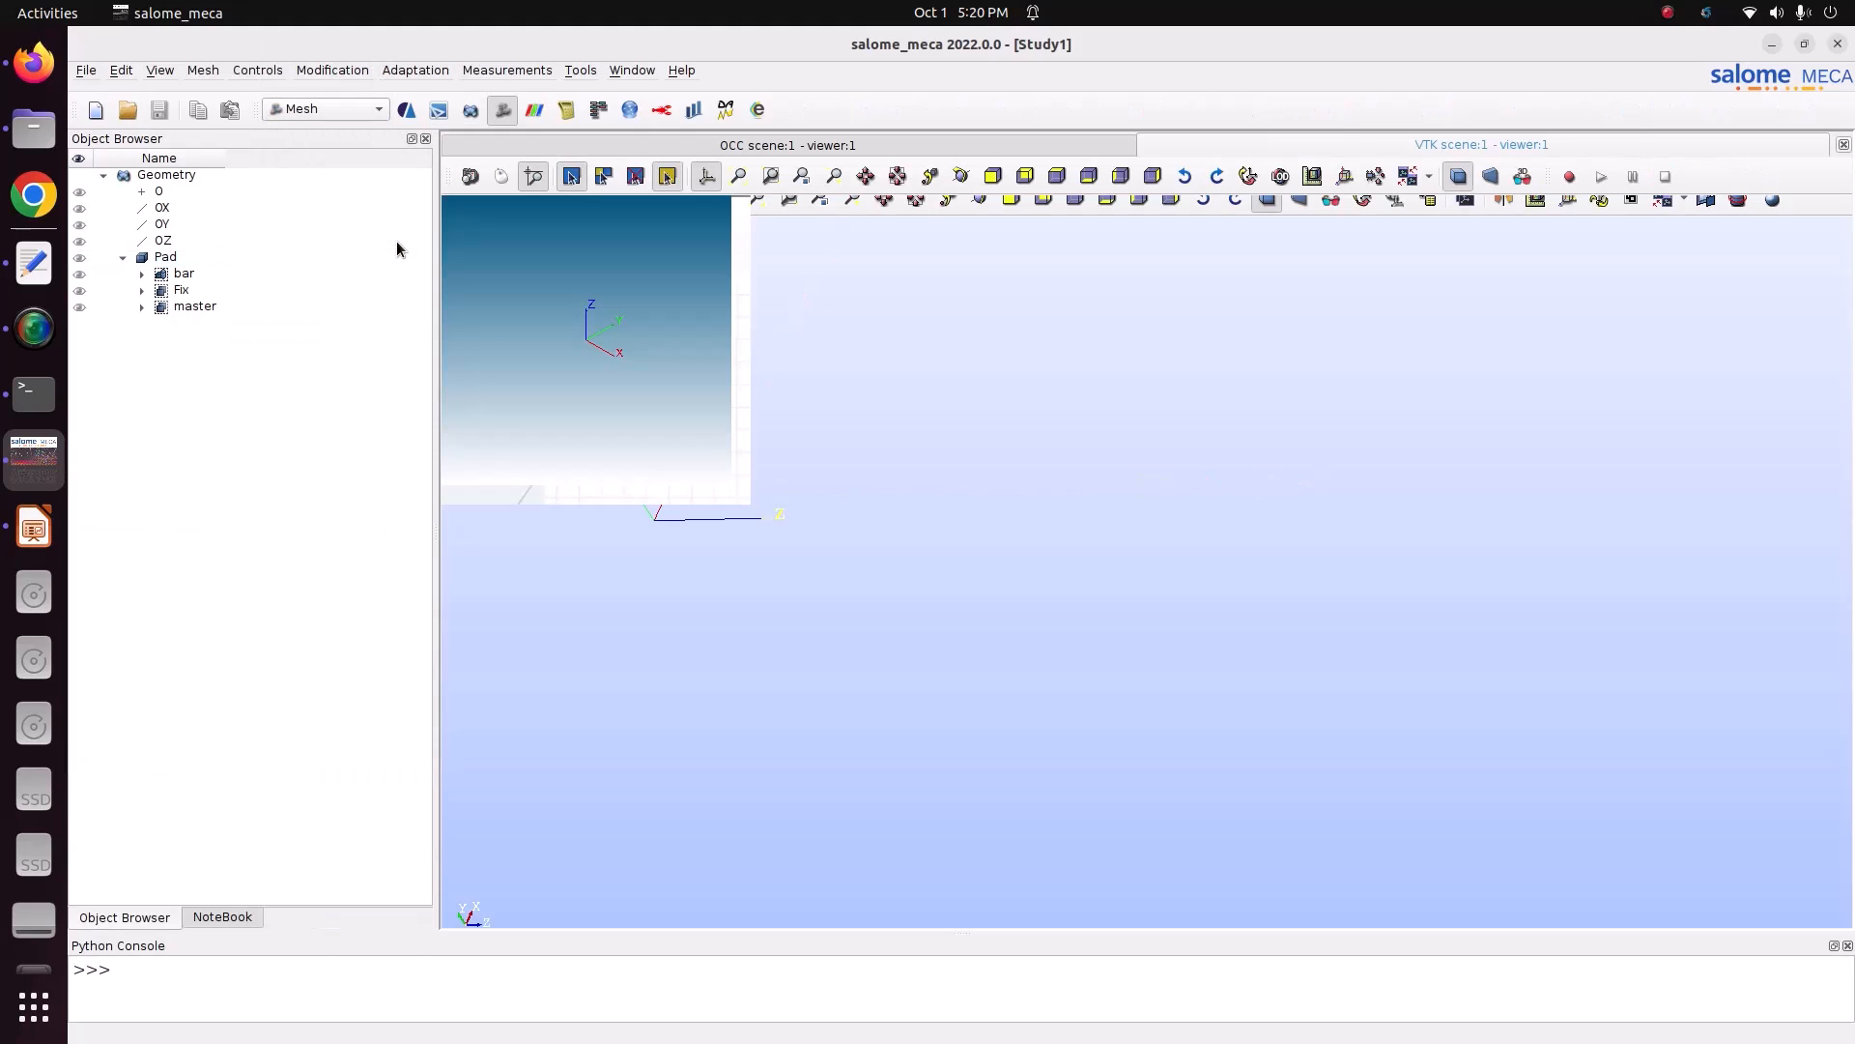
pyautogui.click(179, 259)
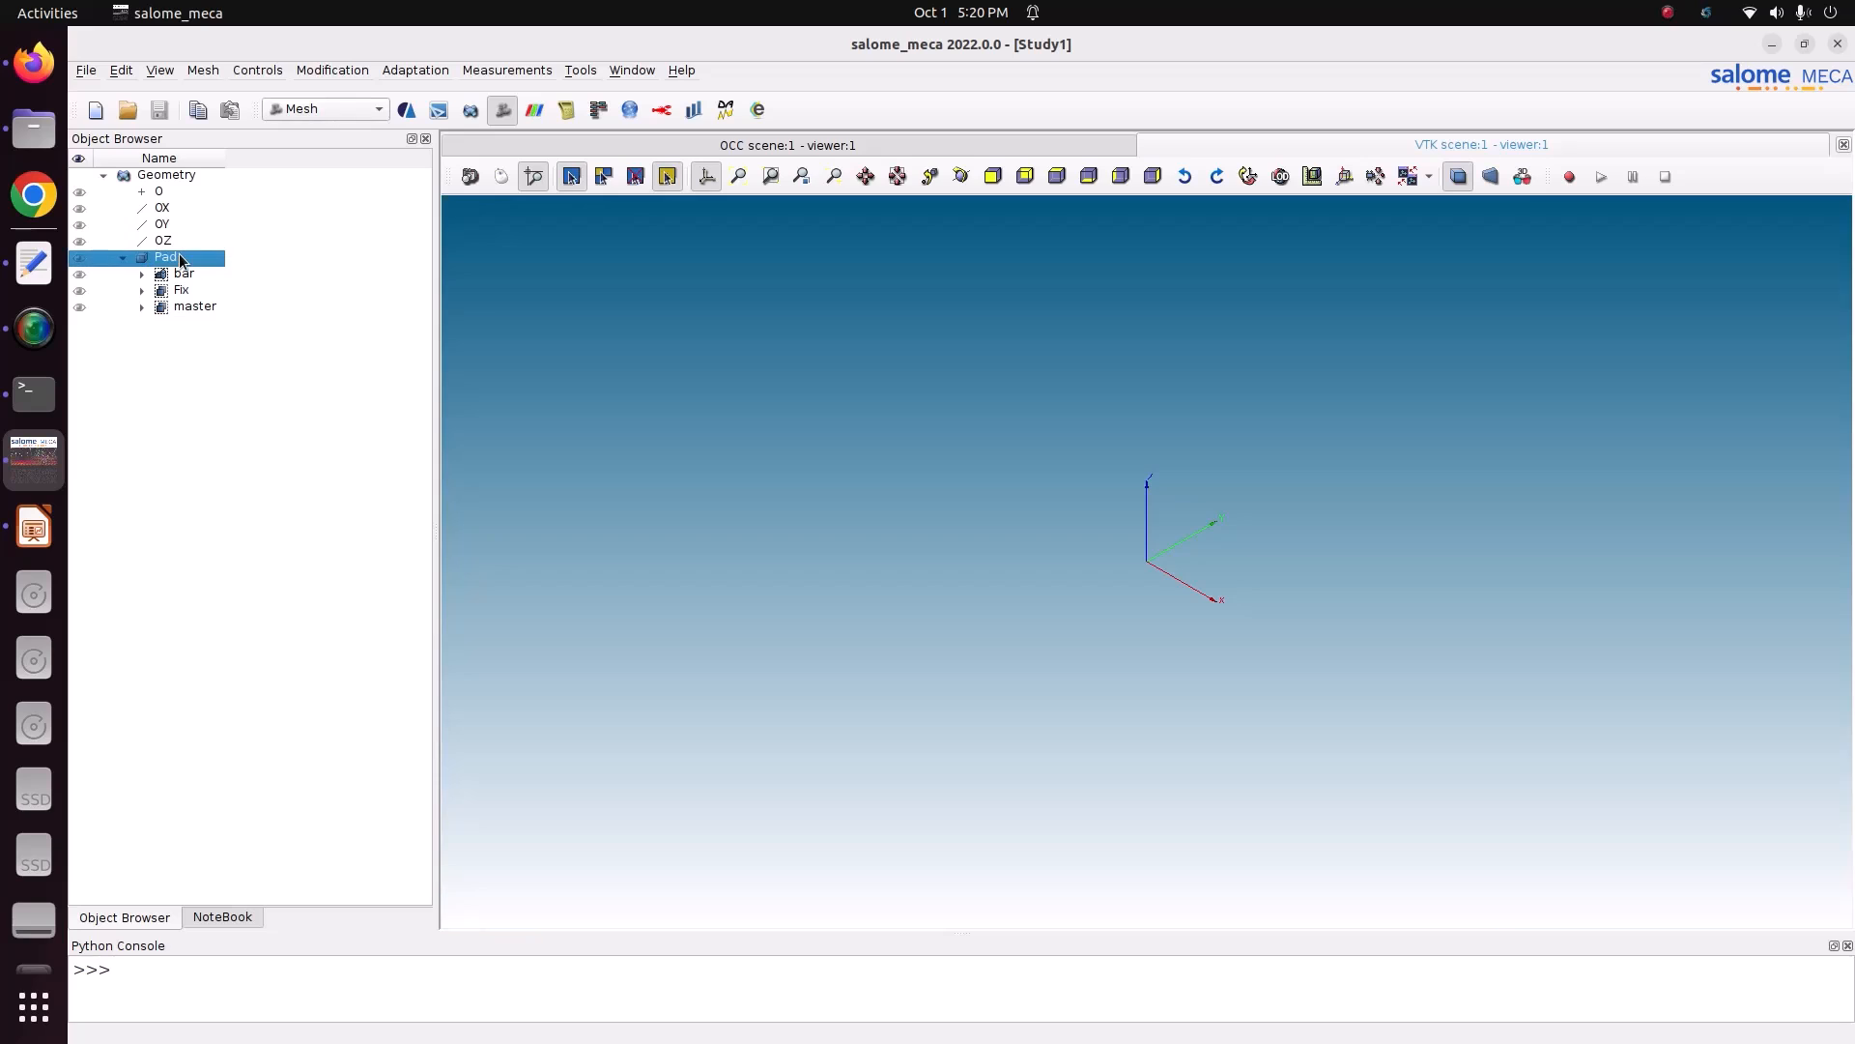
pyautogui.click(203, 70)
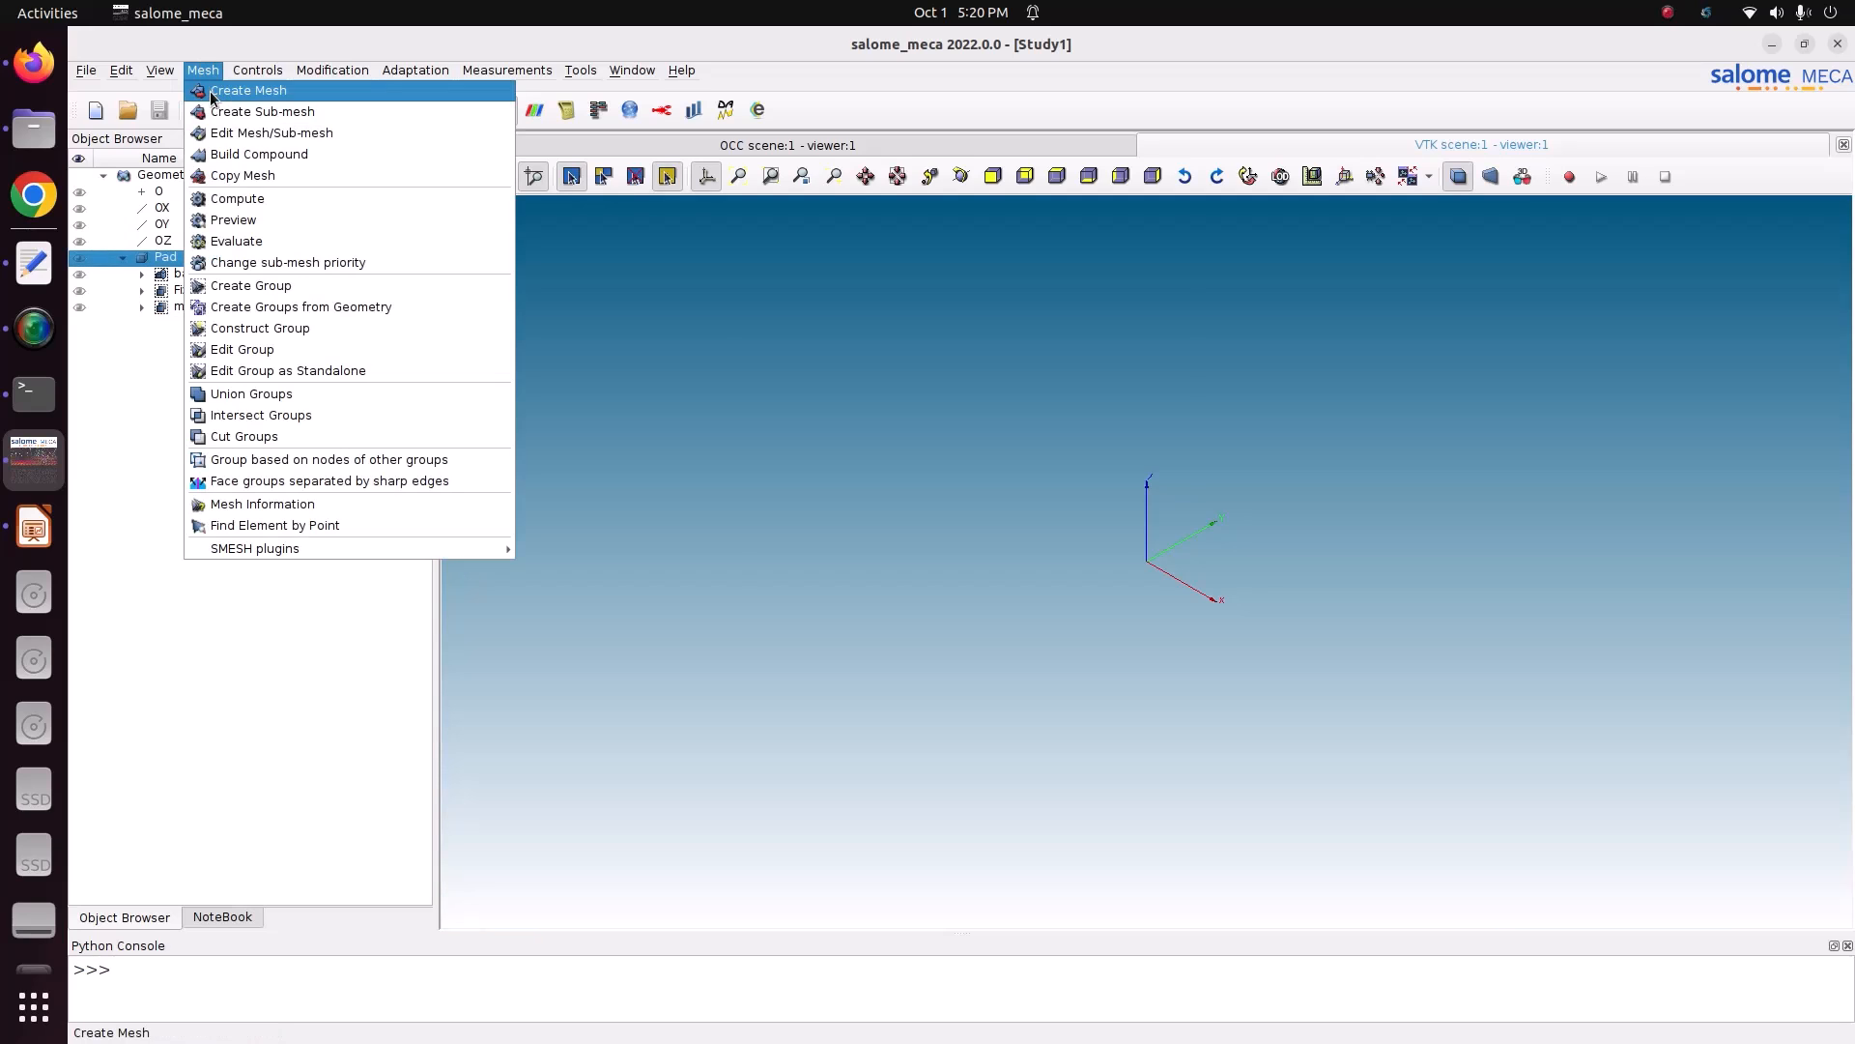
pyautogui.click(249, 87)
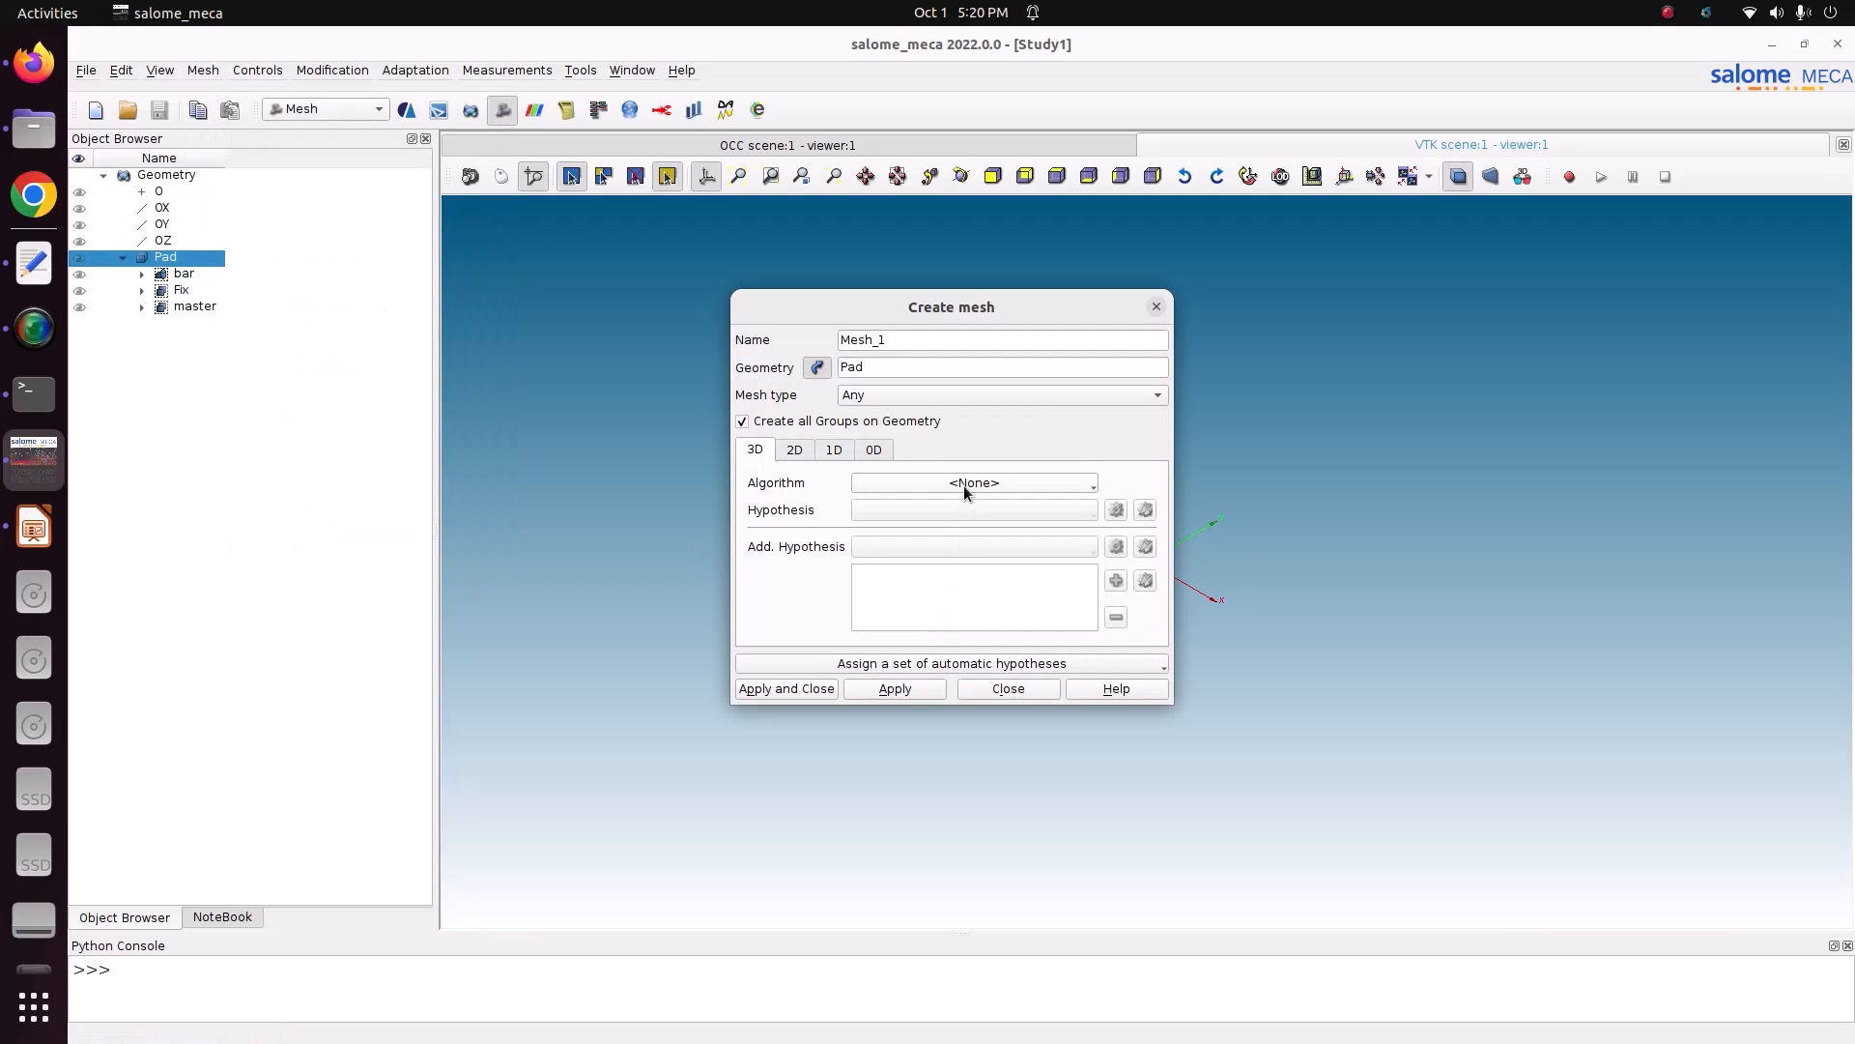
pyautogui.click(965, 483)
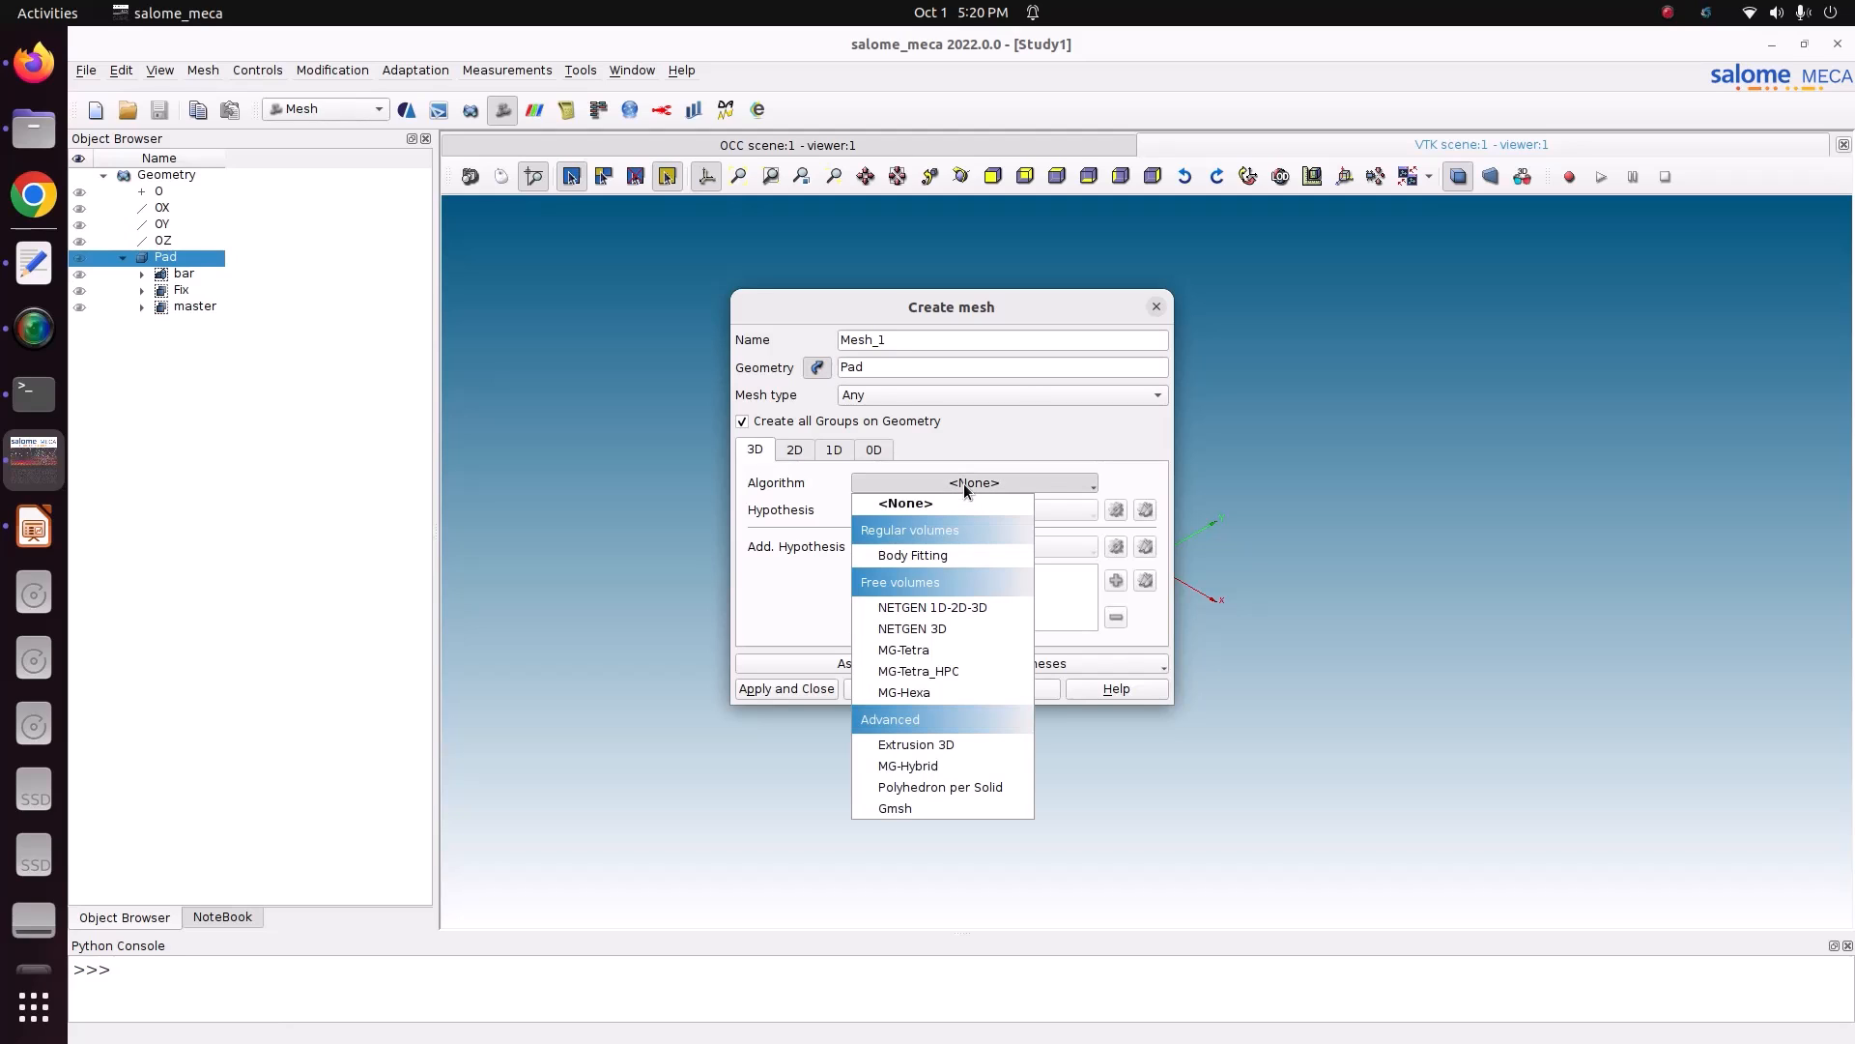
pyautogui.click(925, 607)
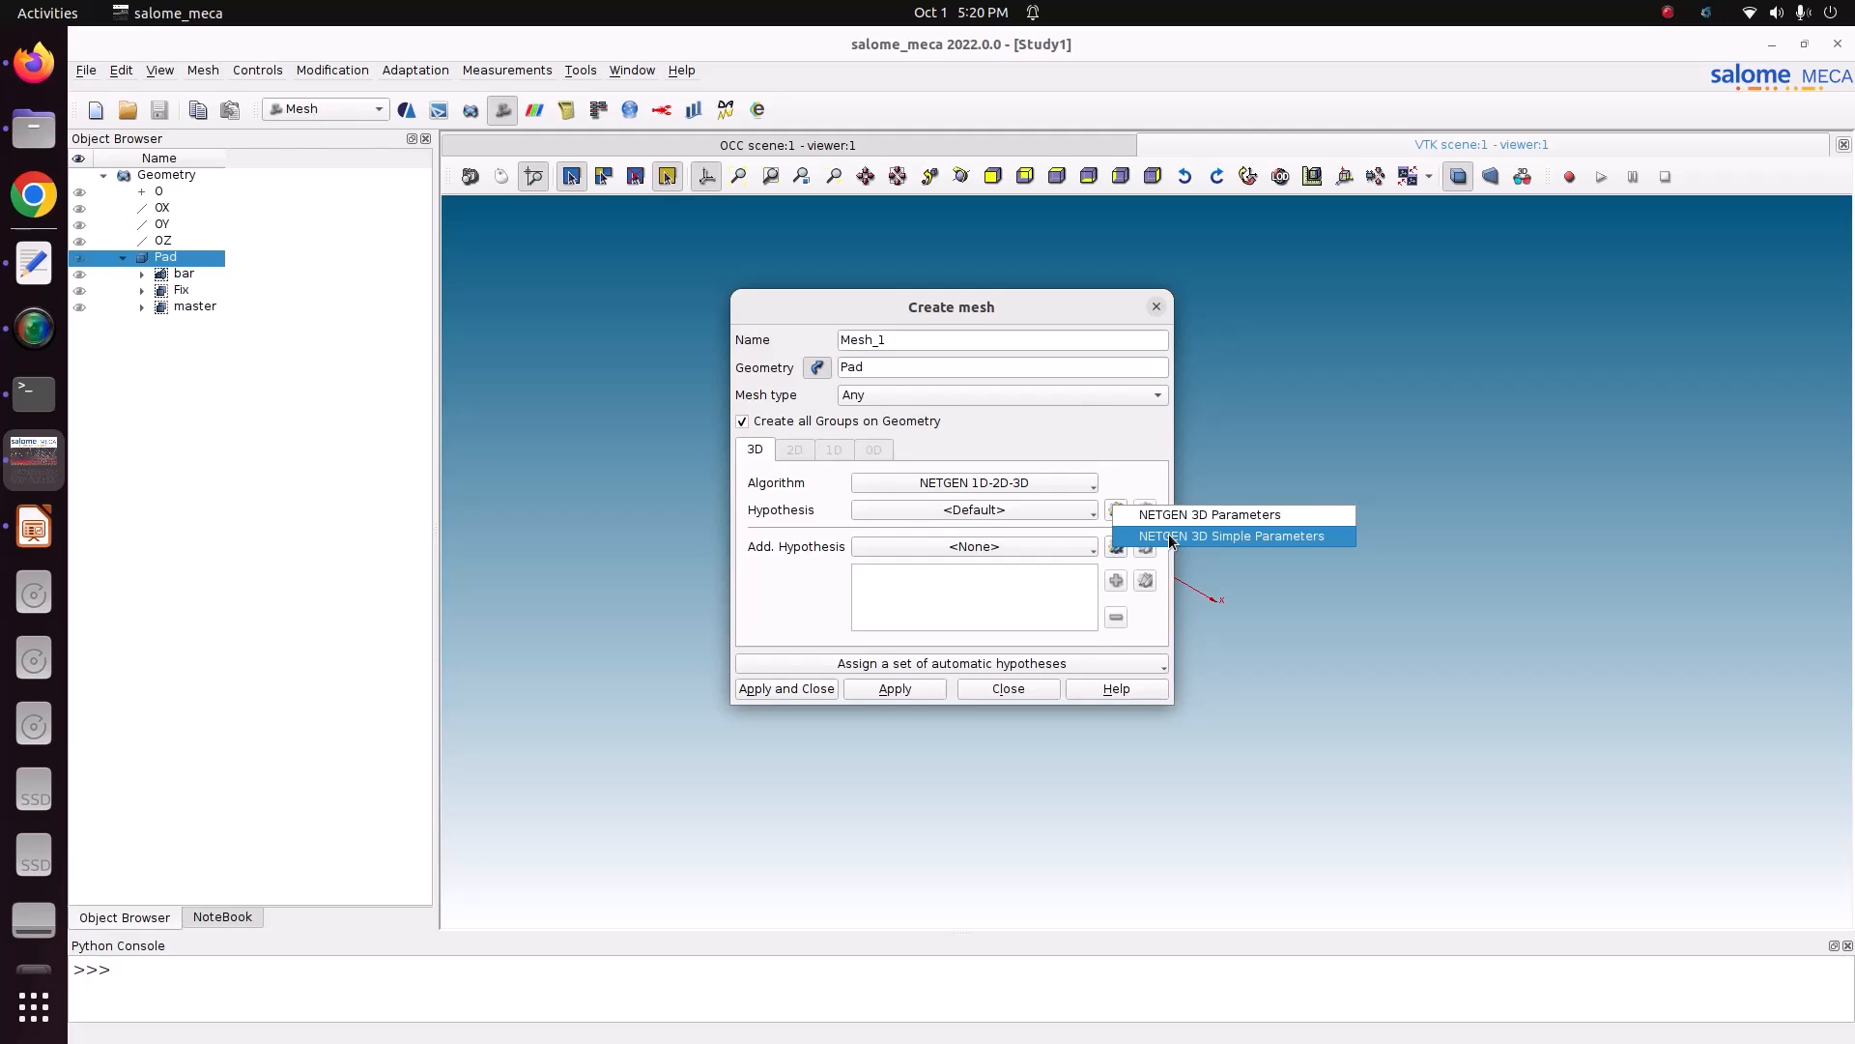
# - Assign a NETGEN 3D Simple Parameters hypothesis defined by local length and create Mesh_1
pyautogui.click(1169, 537)
pyautogui.click(889, 419)
pyautogui.press('Tab')
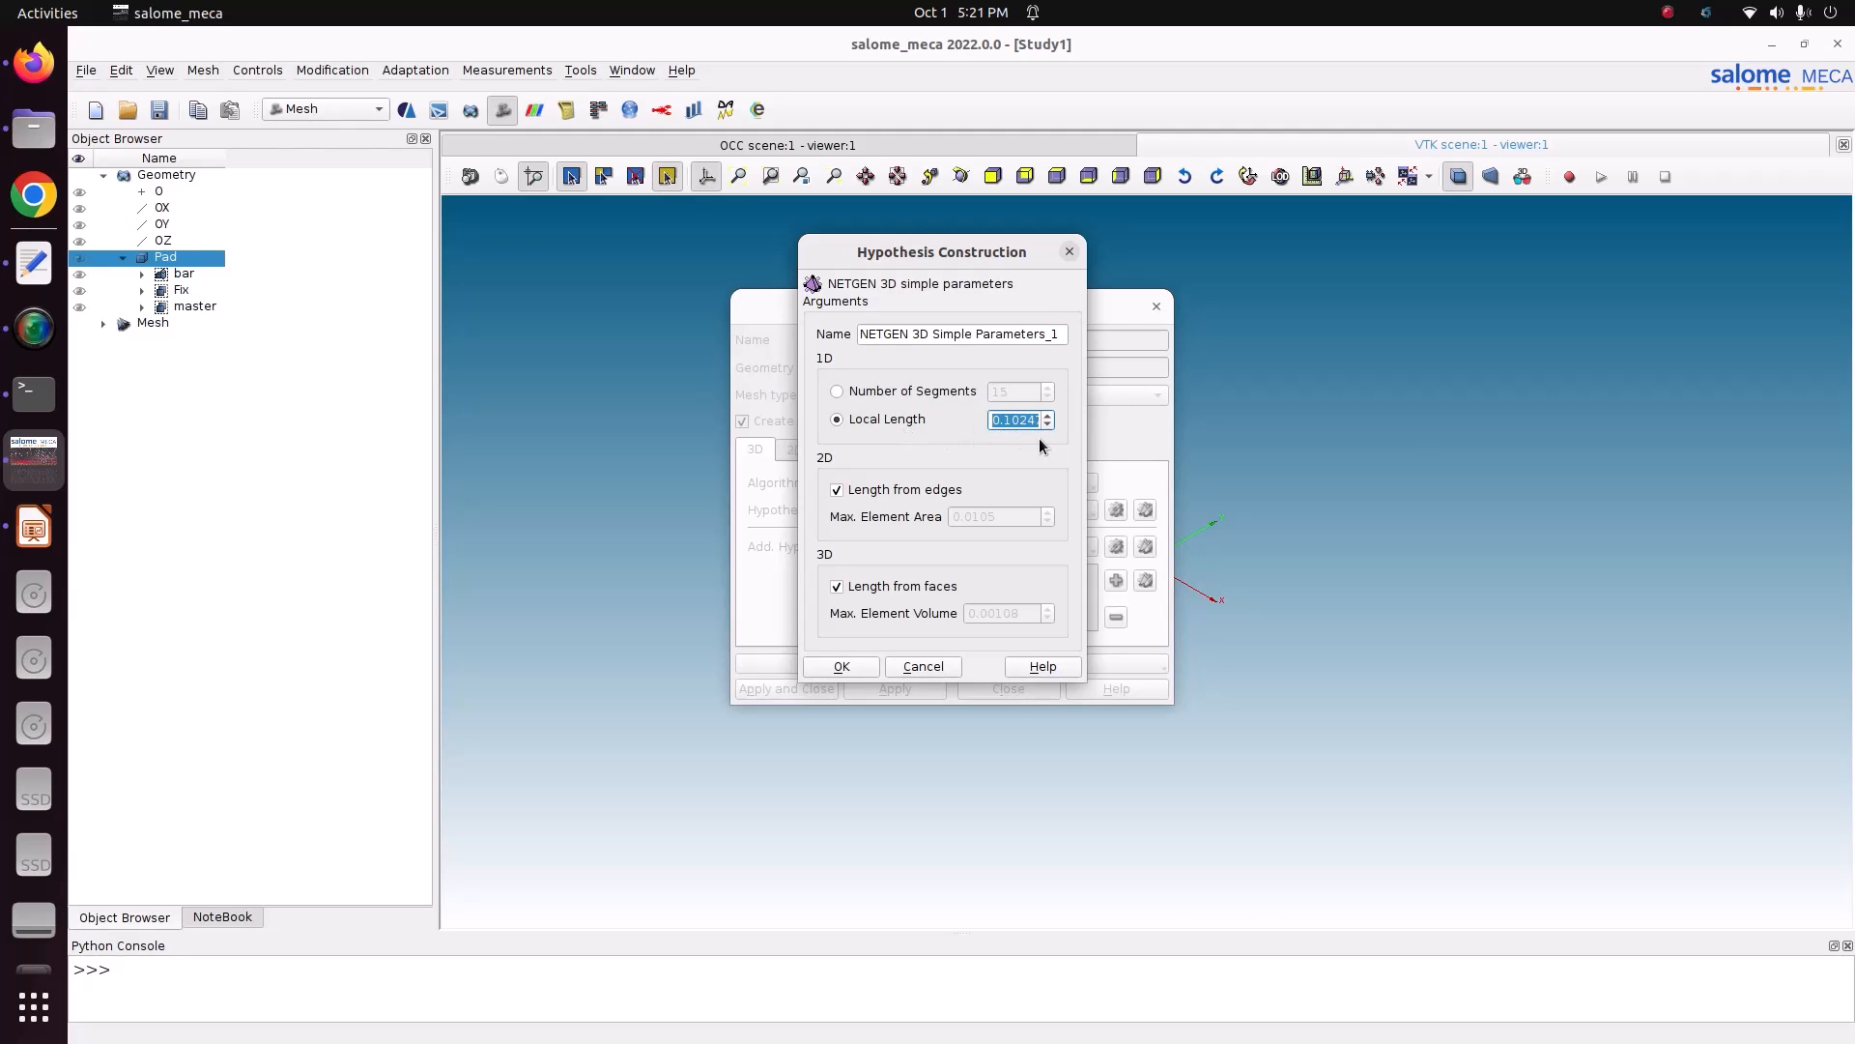
pyautogui.write('0')
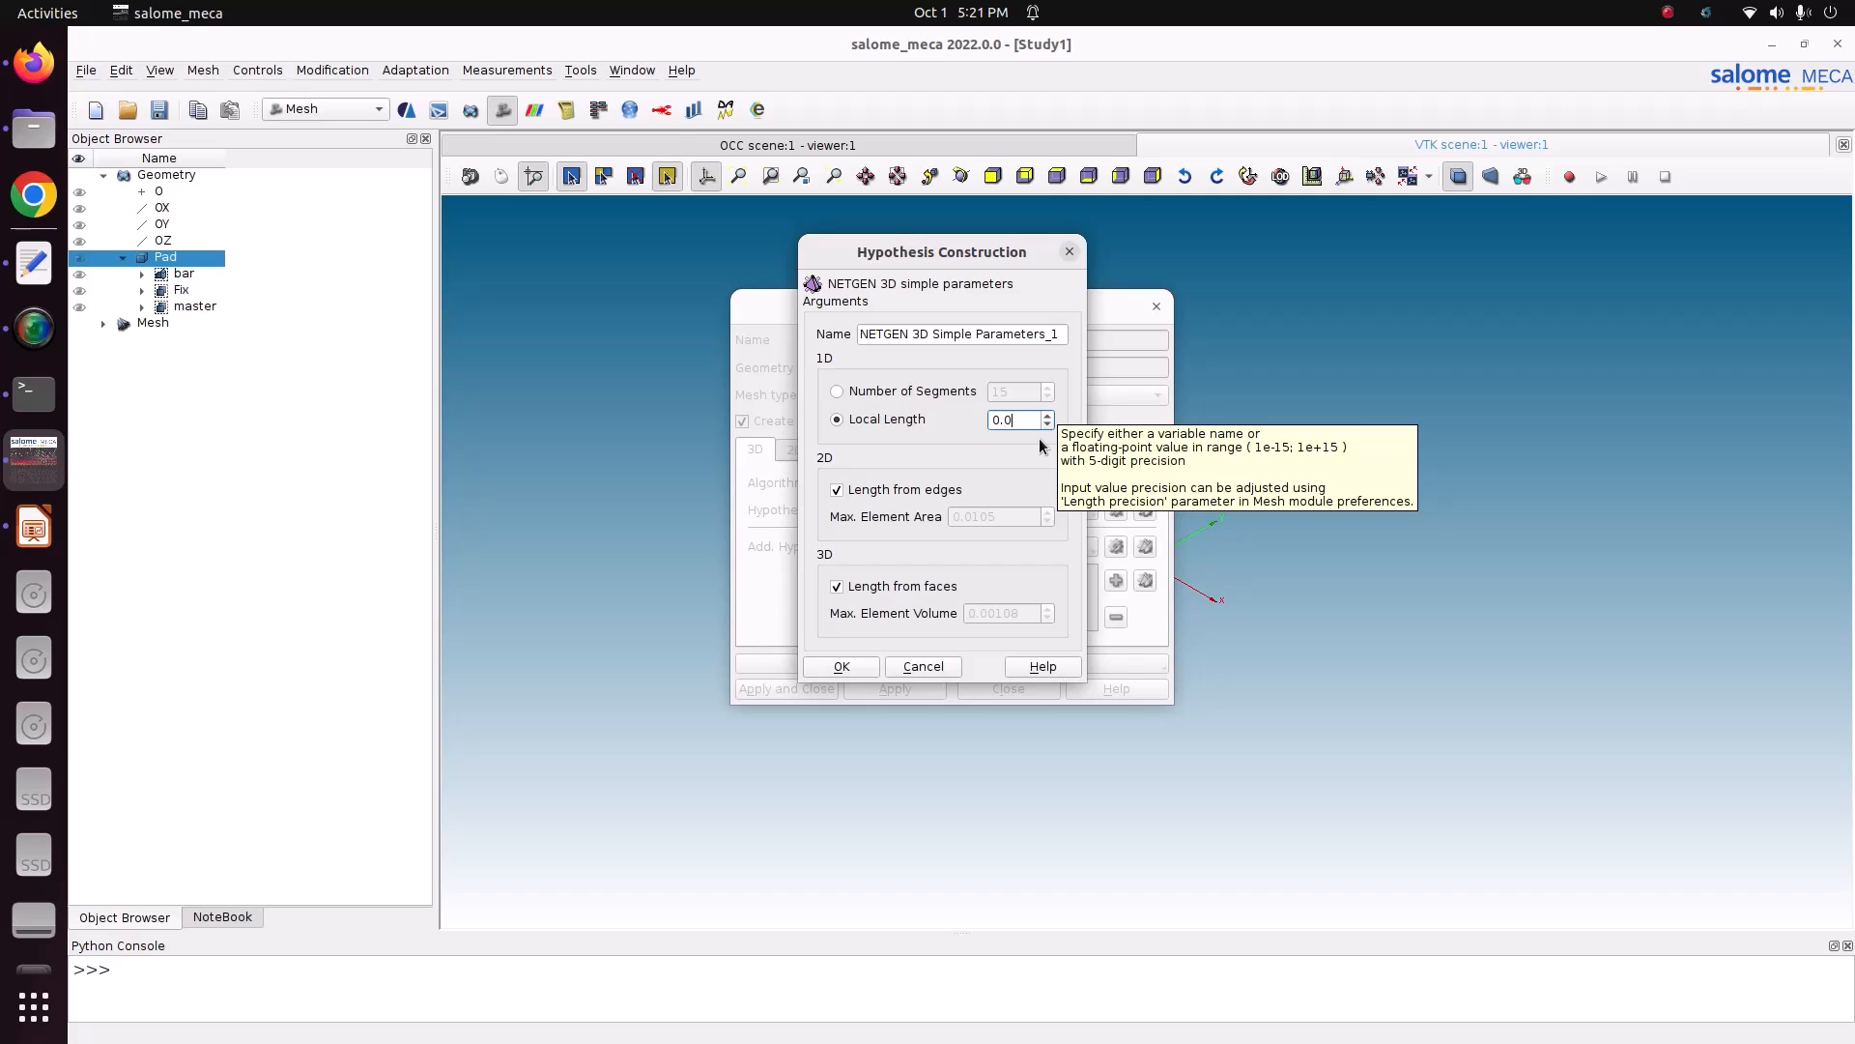
pyautogui.click(842, 666)
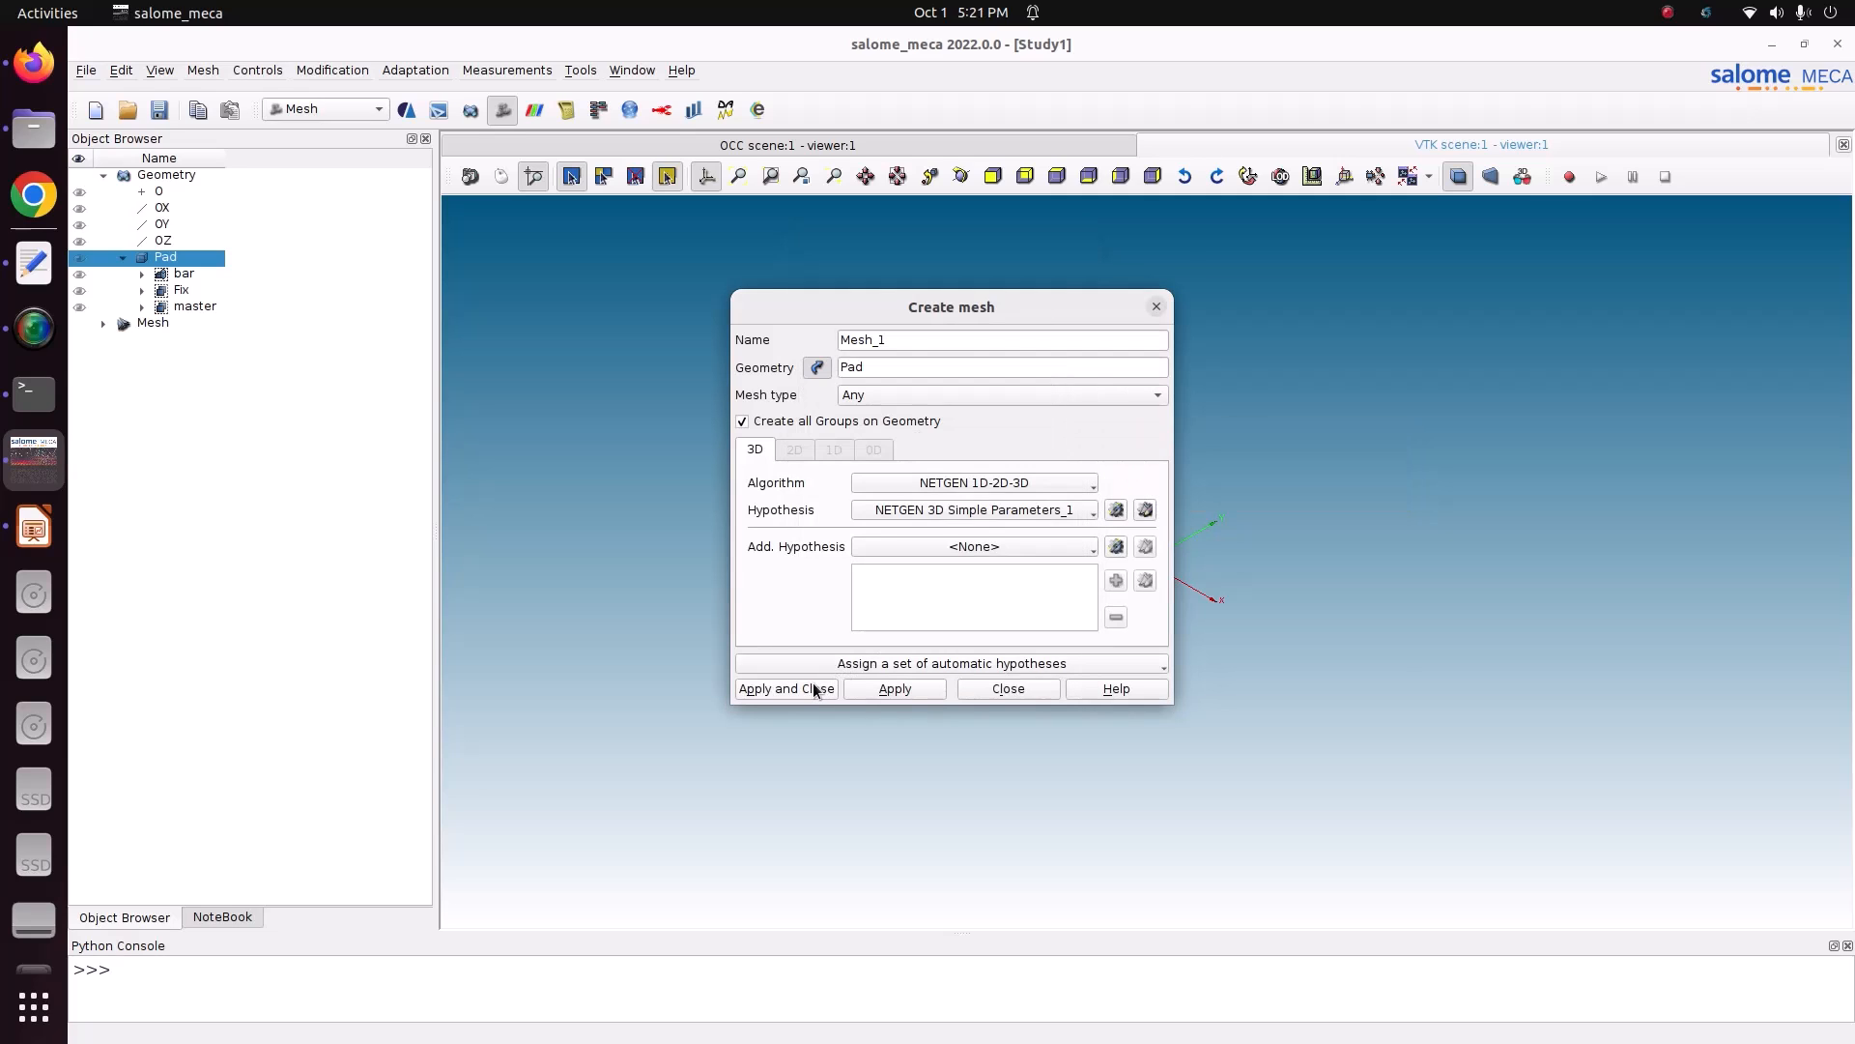
pyautogui.click(814, 688)
# - Compute Mesh_1 and view the meshed elliptical bar lengthwise in 3D
pyautogui.rightClick(209, 375)
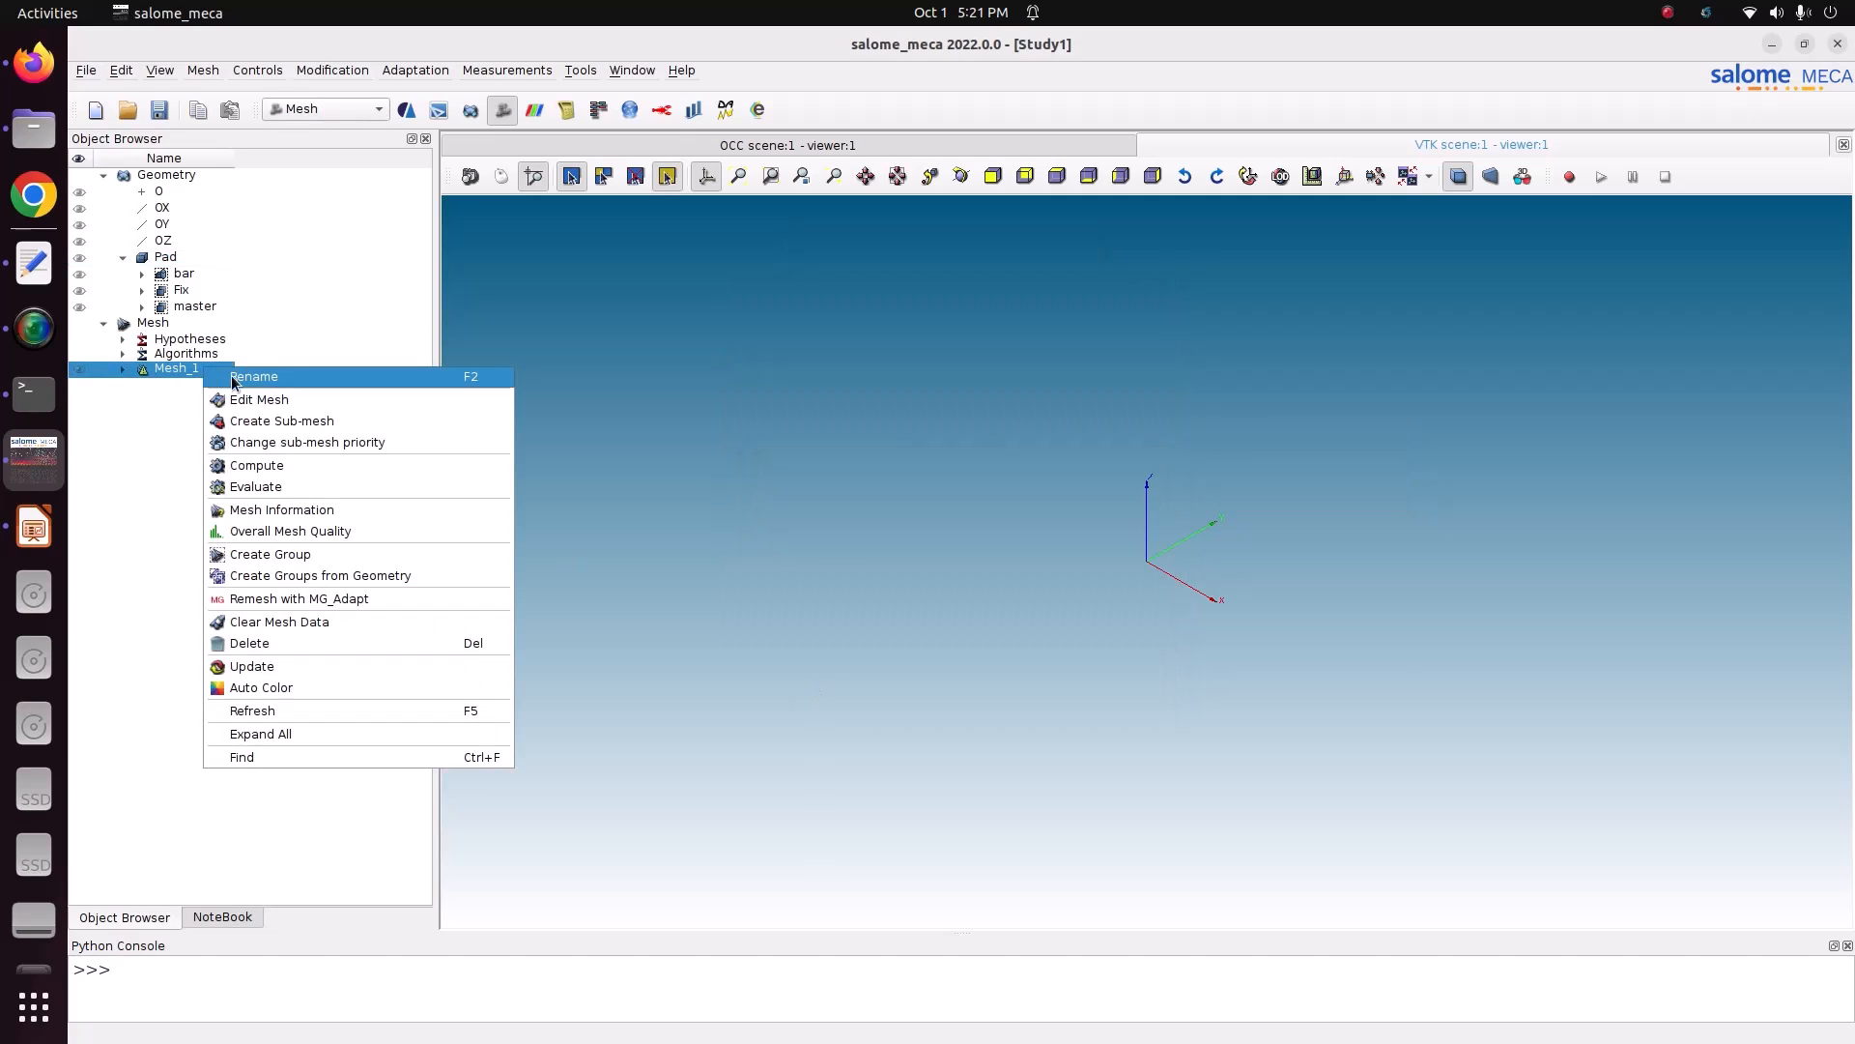
pyautogui.click(350, 467)
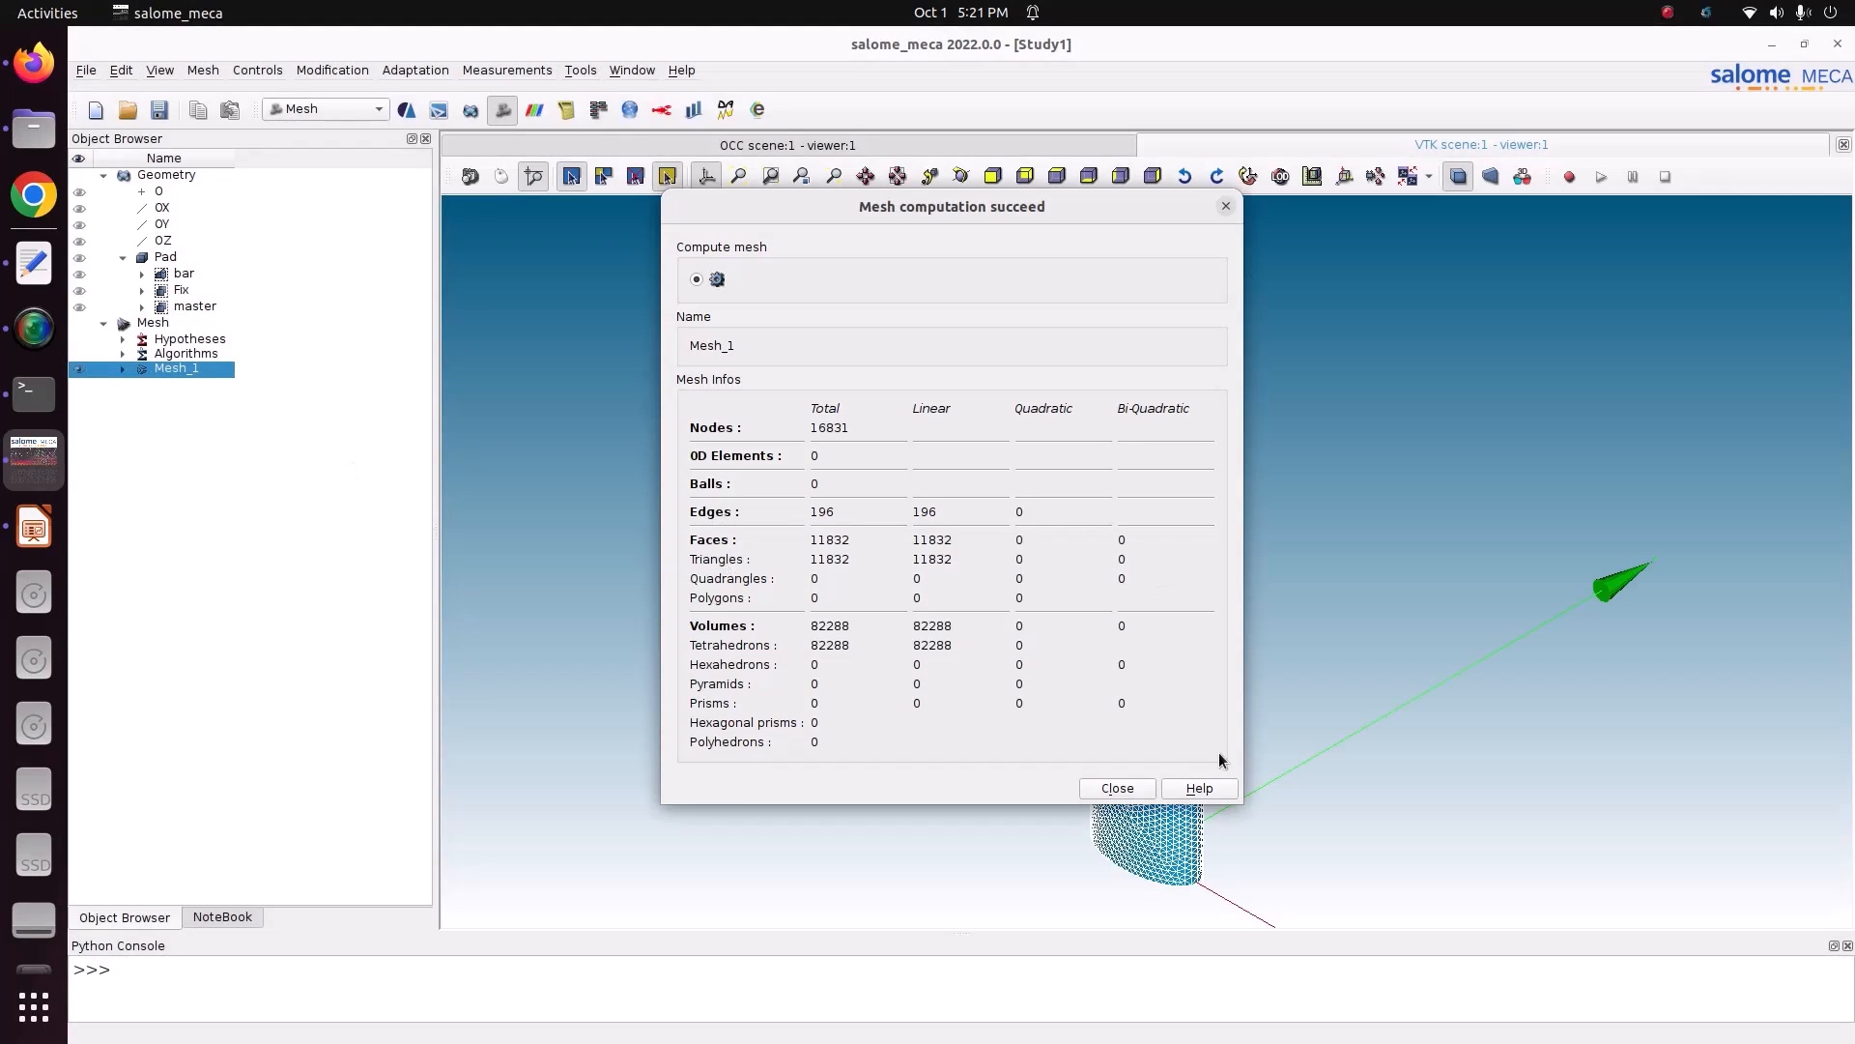
pyautogui.click(1117, 788)
pyautogui.scroll(10, 1029, 722)
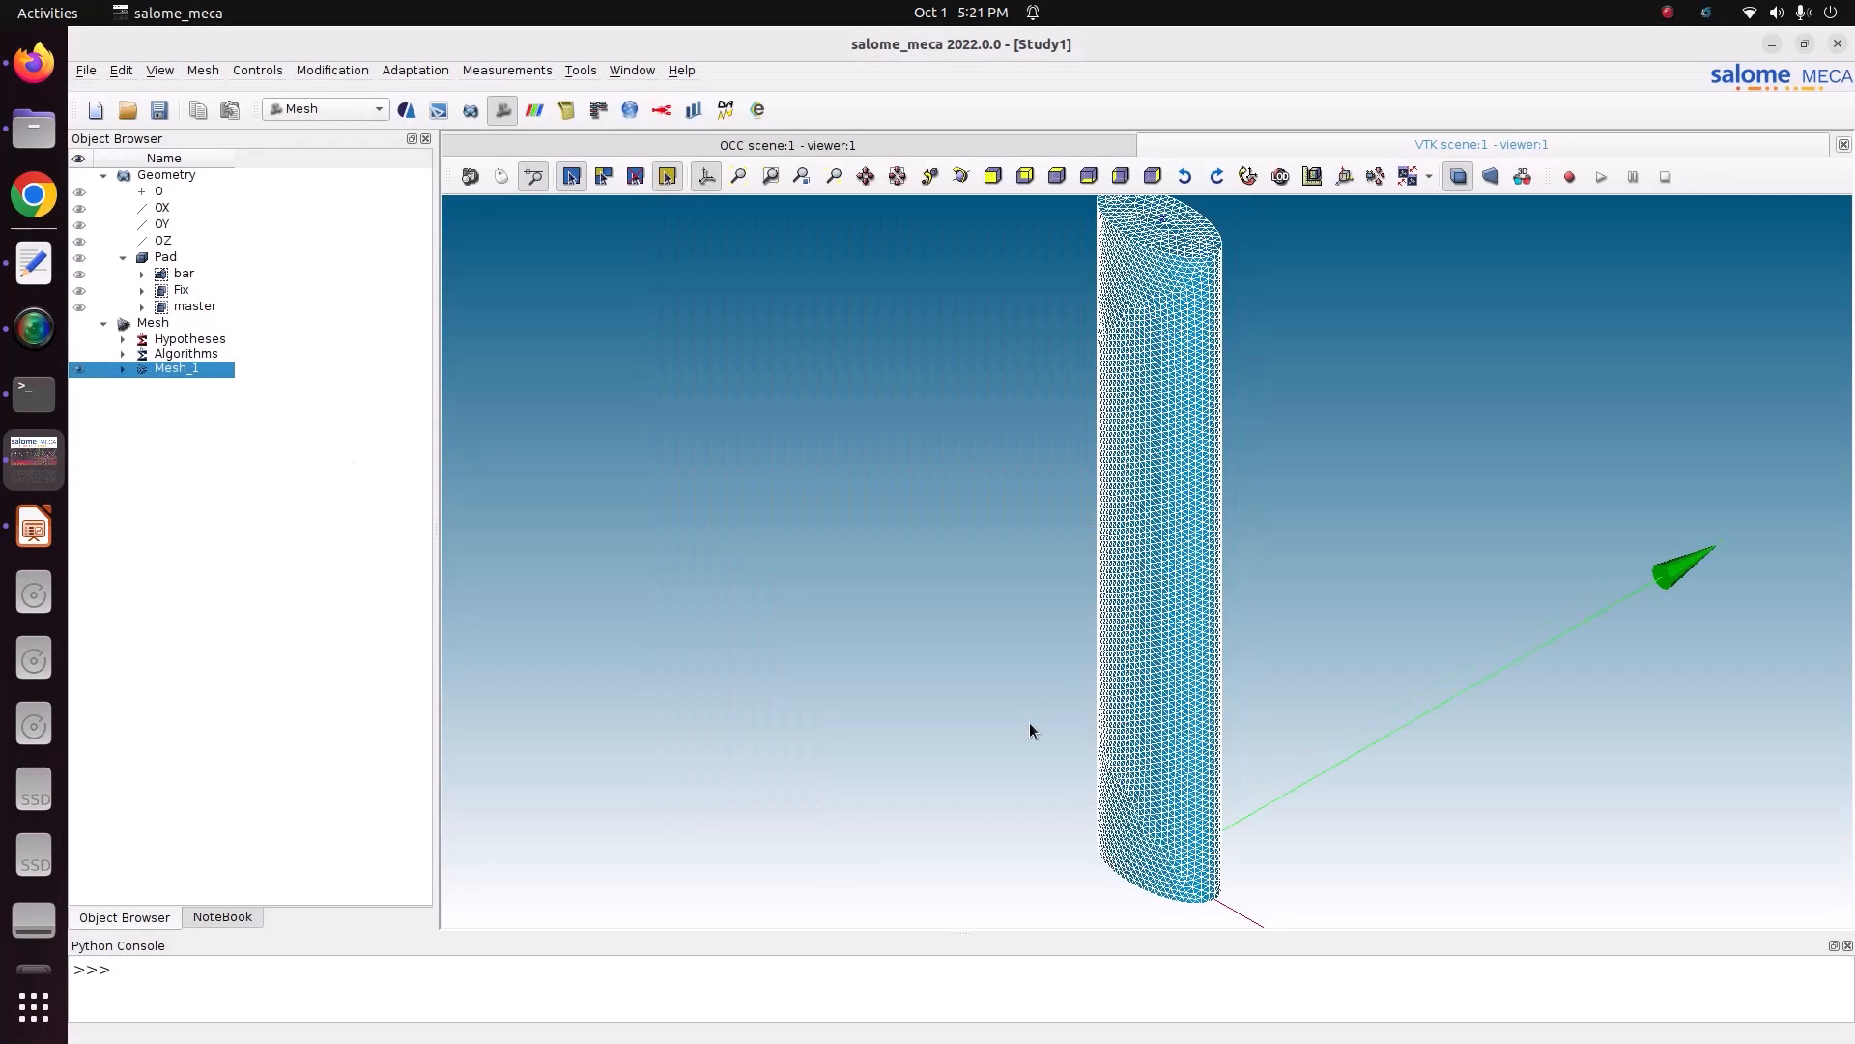
pyautogui.scroll(-2, 1030, 726)
pyautogui.click(960, 176)
pyautogui.moveTo(977, 251); pyautogui.dragTo(1239, 547)
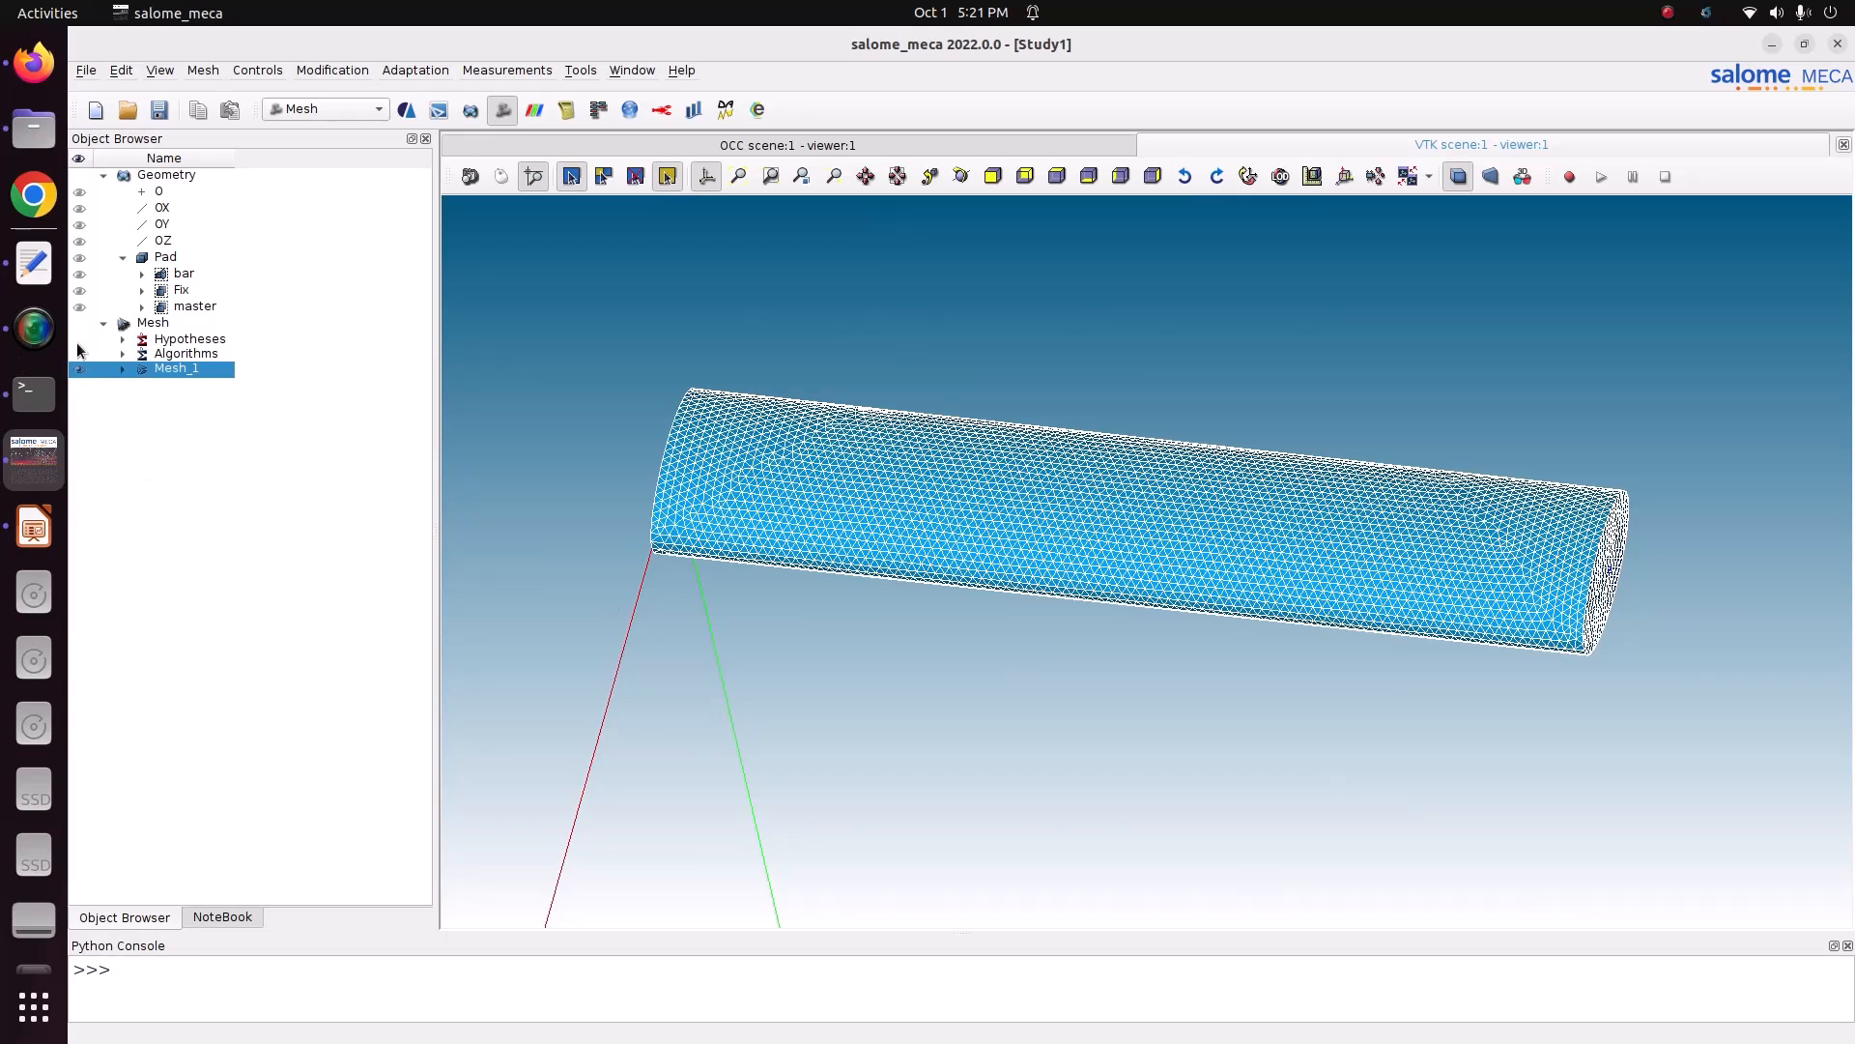
# - List the face and volume groups of Mesh_1, hide the full mesh and inspect the Fix face group alone
pyautogui.click(122, 369)
pyautogui.click(143, 429)
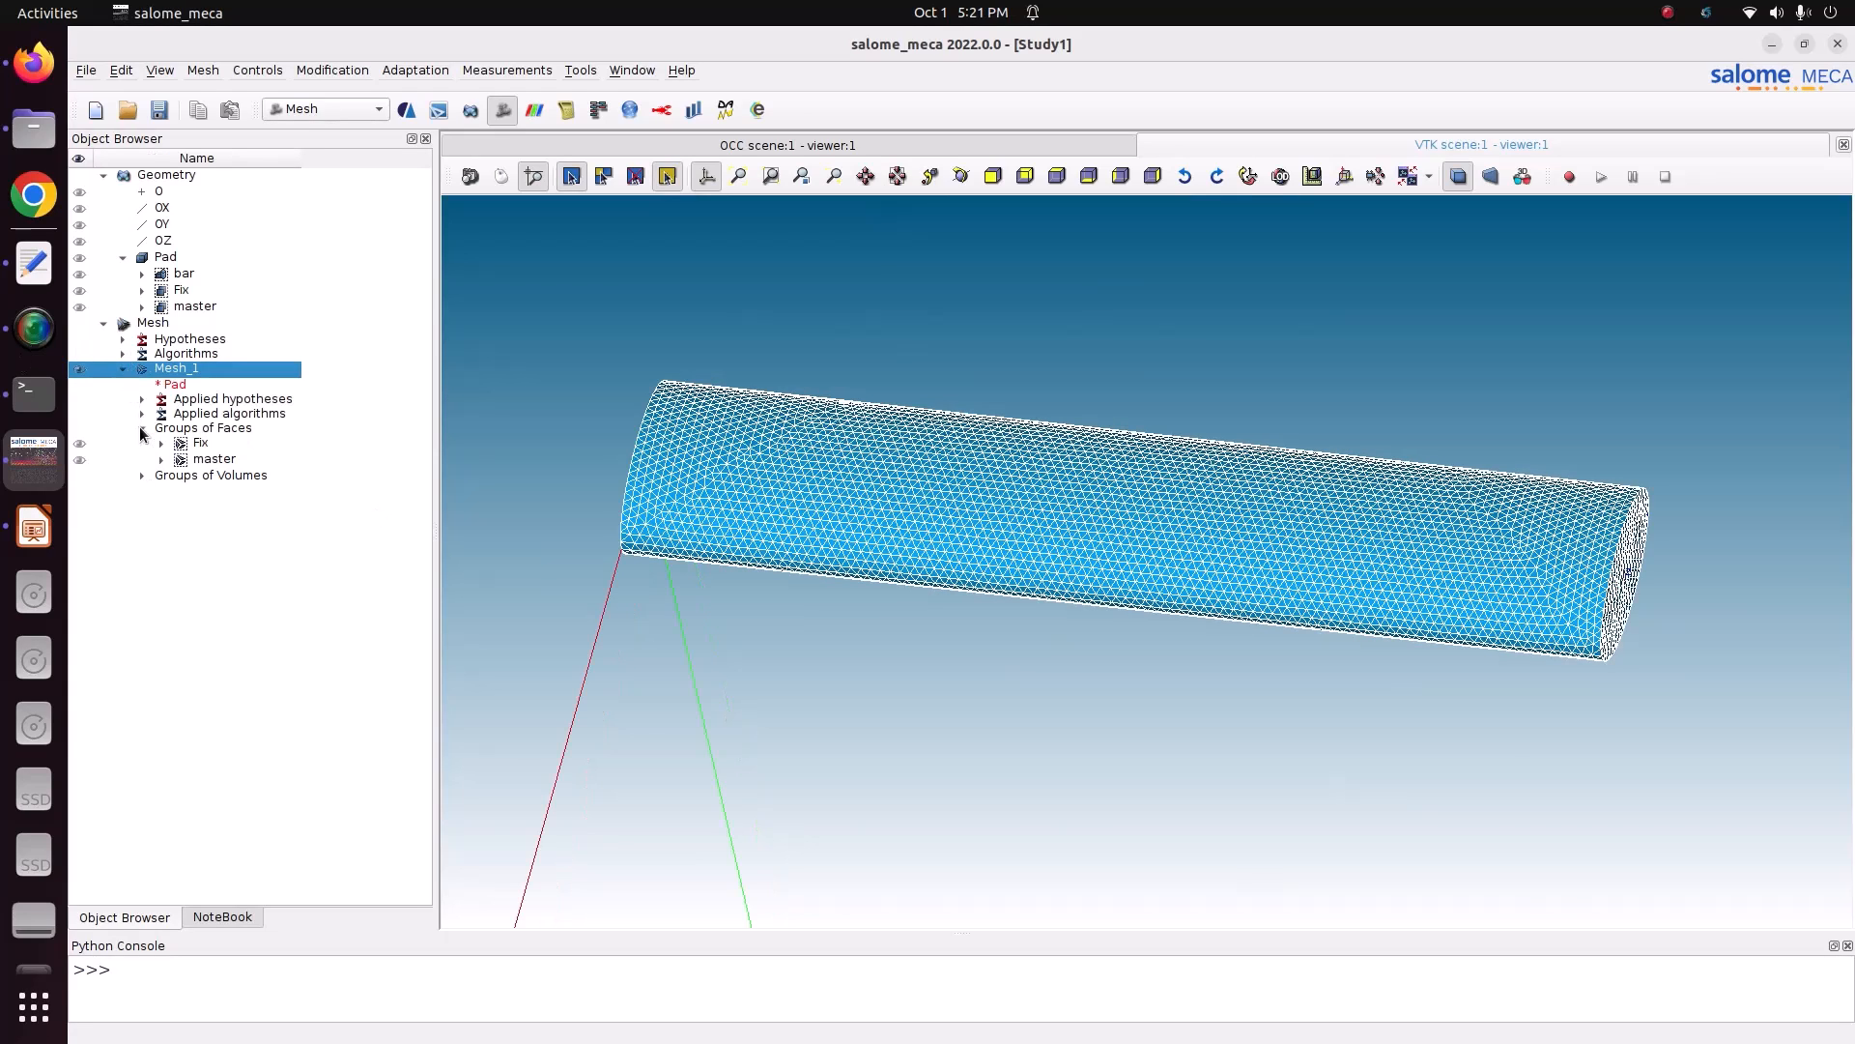
pyautogui.click(143, 475)
pyautogui.click(81, 369)
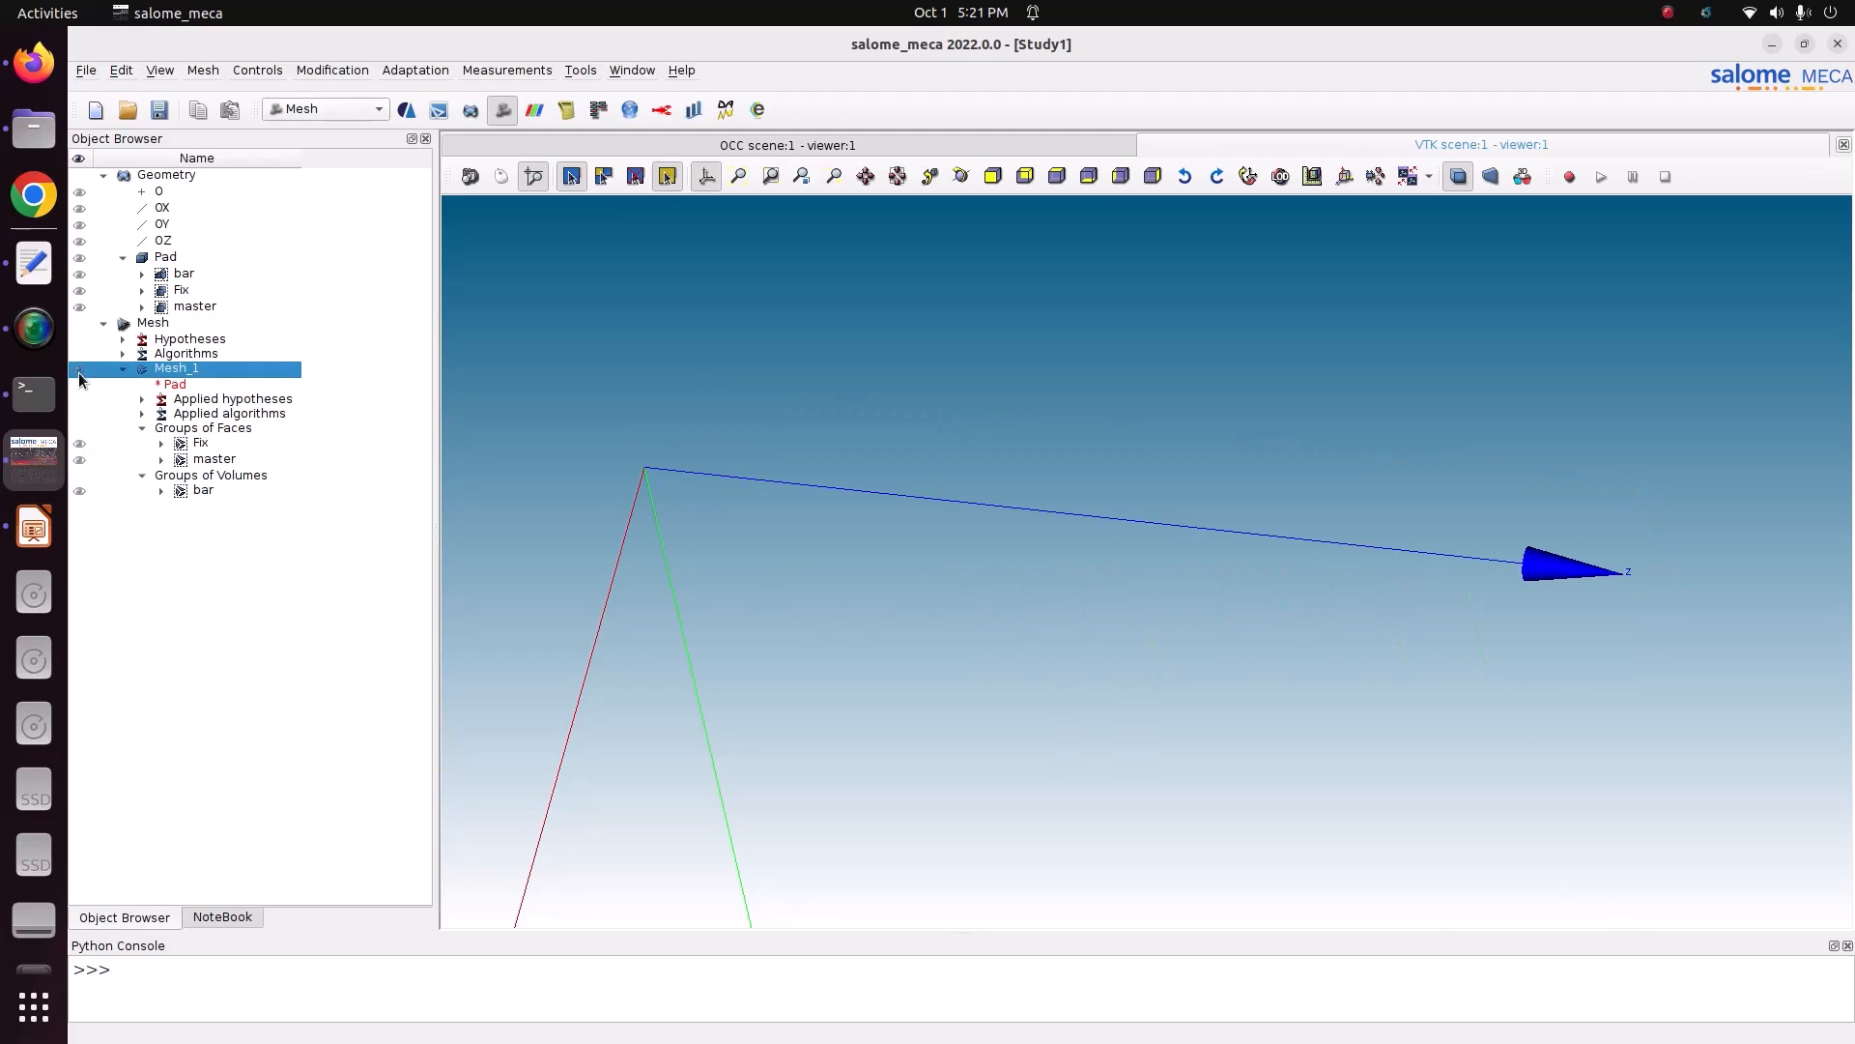
pyautogui.click(81, 445)
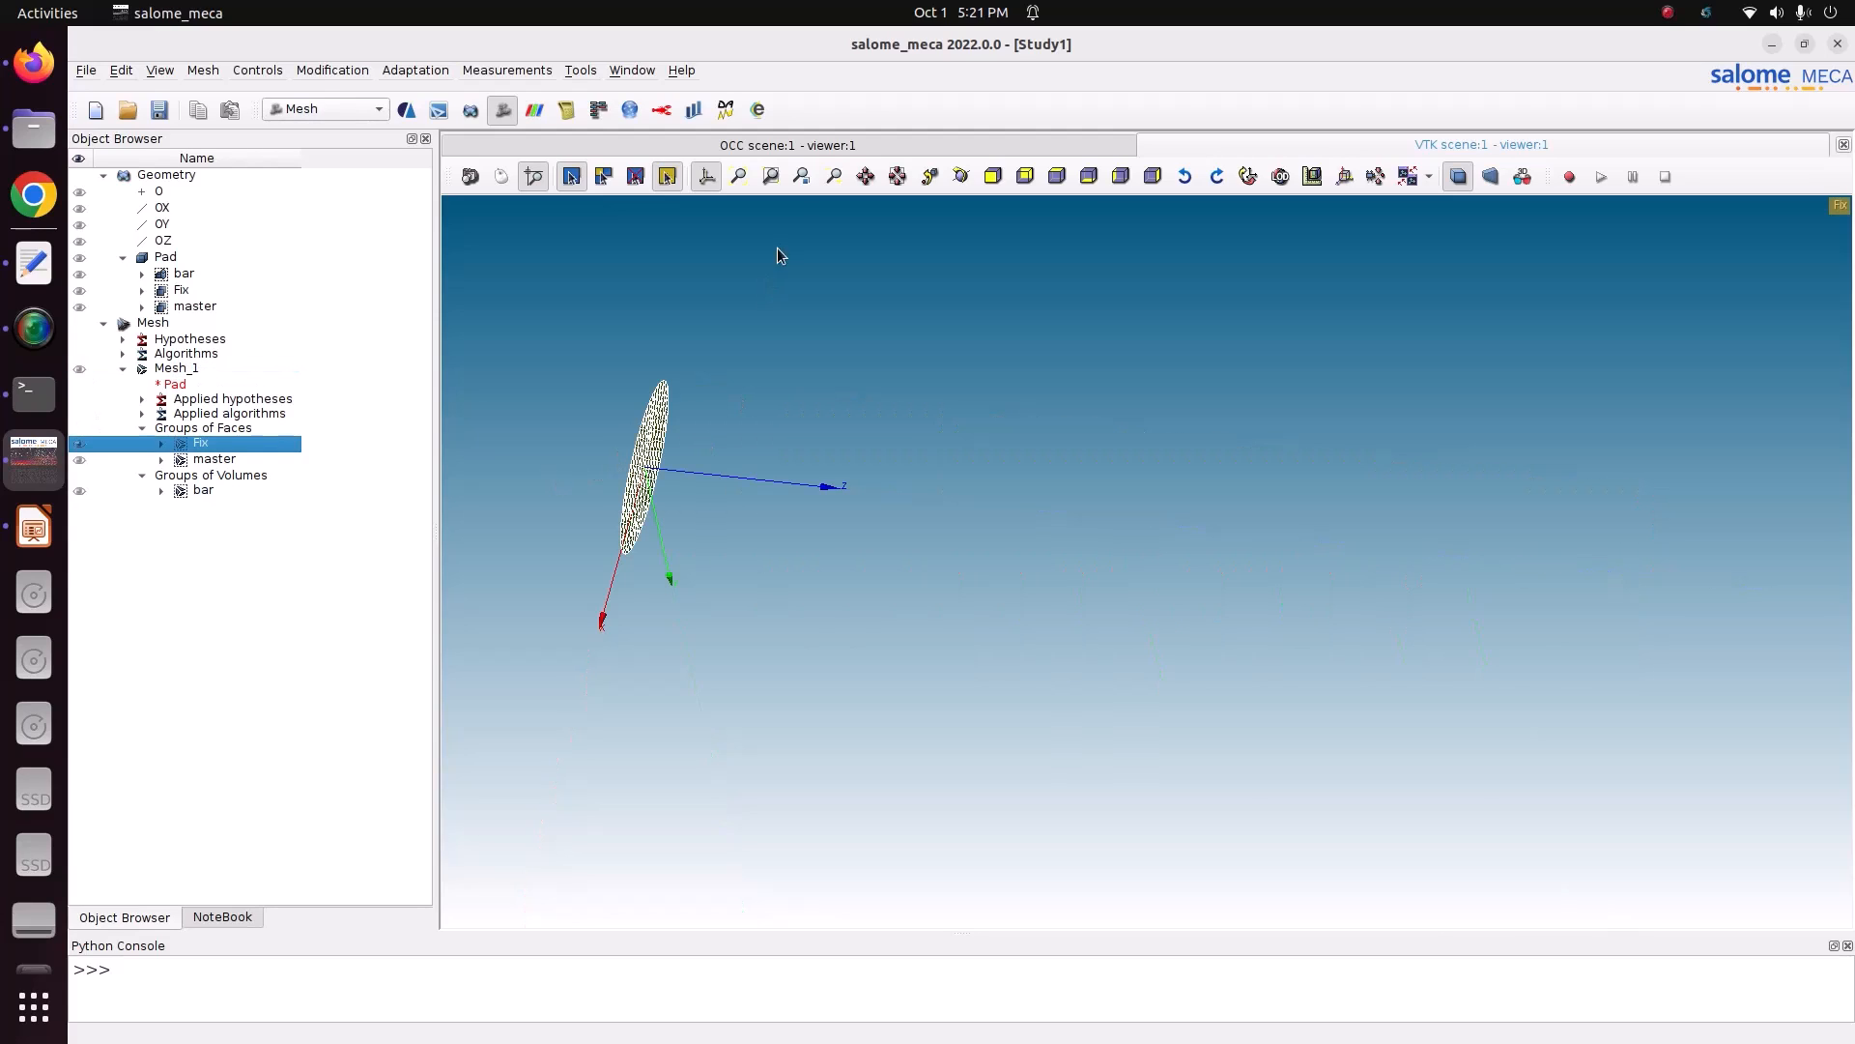
pyautogui.click(957, 183)
pyautogui.moveTo(763, 386); pyautogui.dragTo(715, 377)
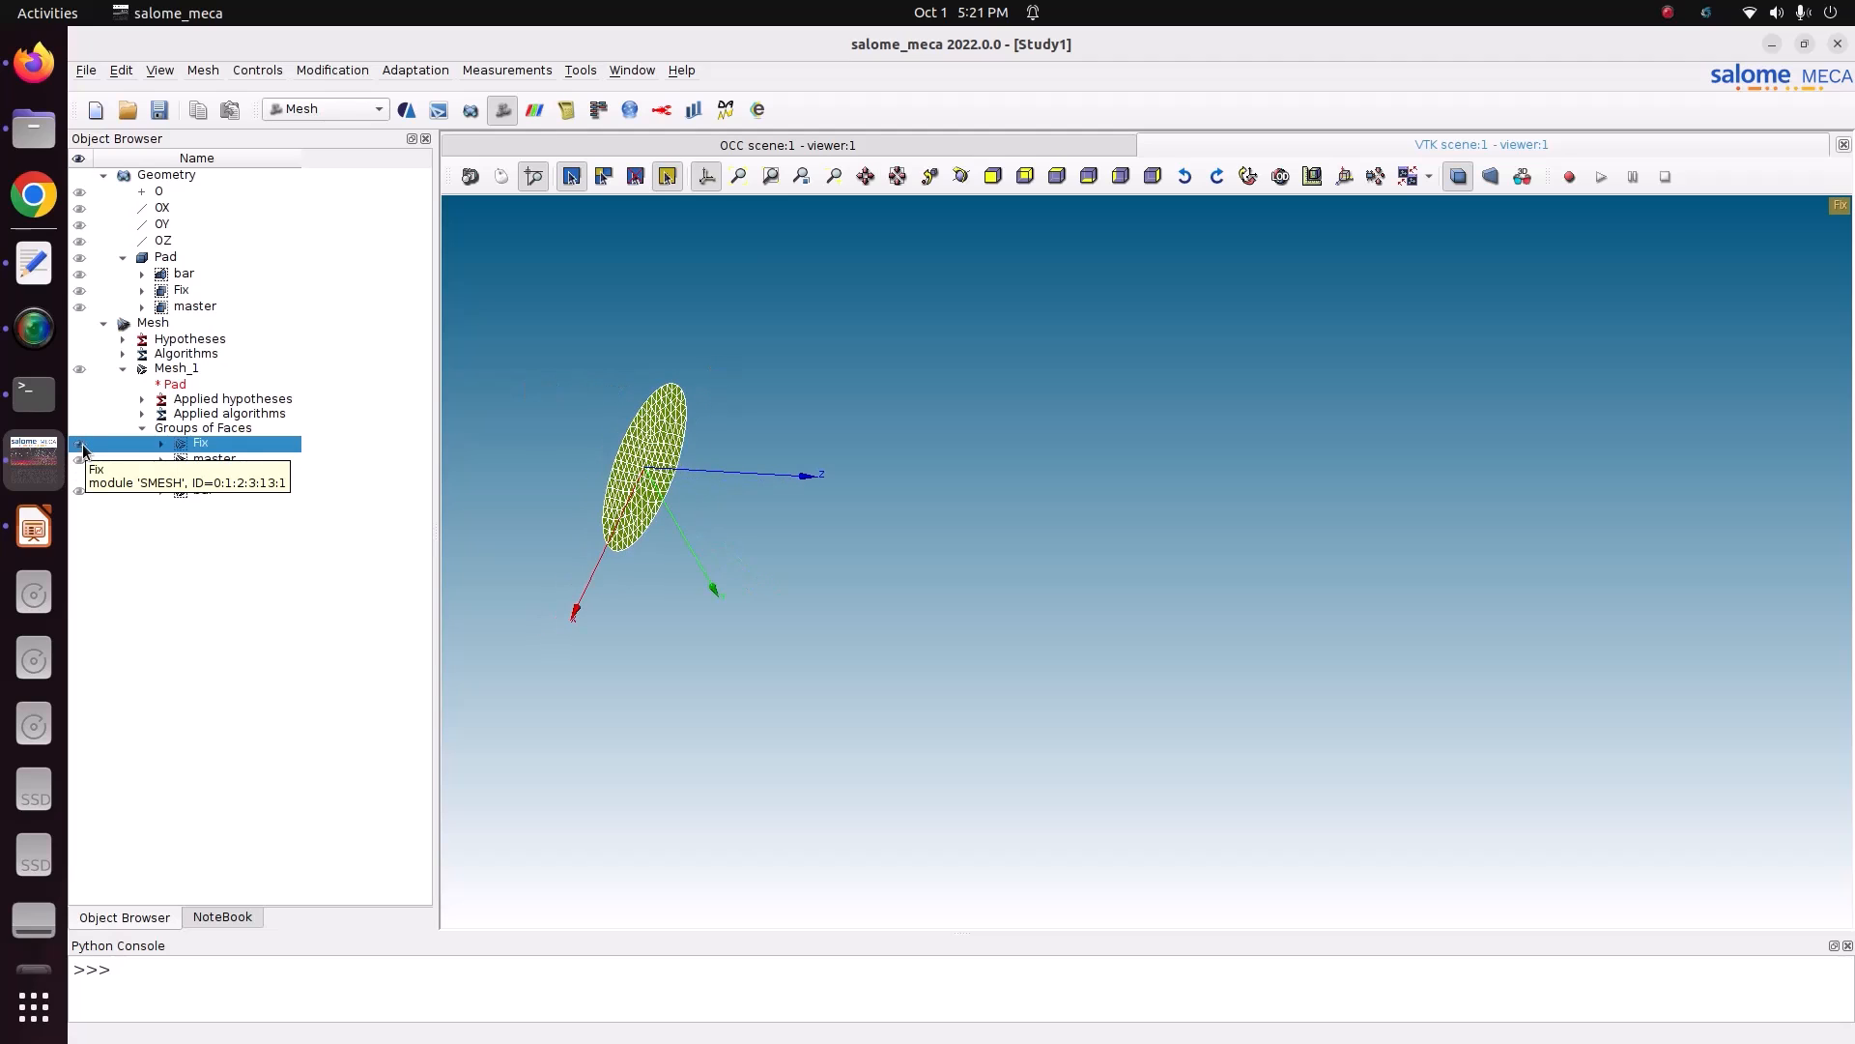
pyautogui.click(81, 445)
# - Inspect the master face group and the bar volume group of Mesh_1, leaving both displayed together
pyautogui.click(79, 461)
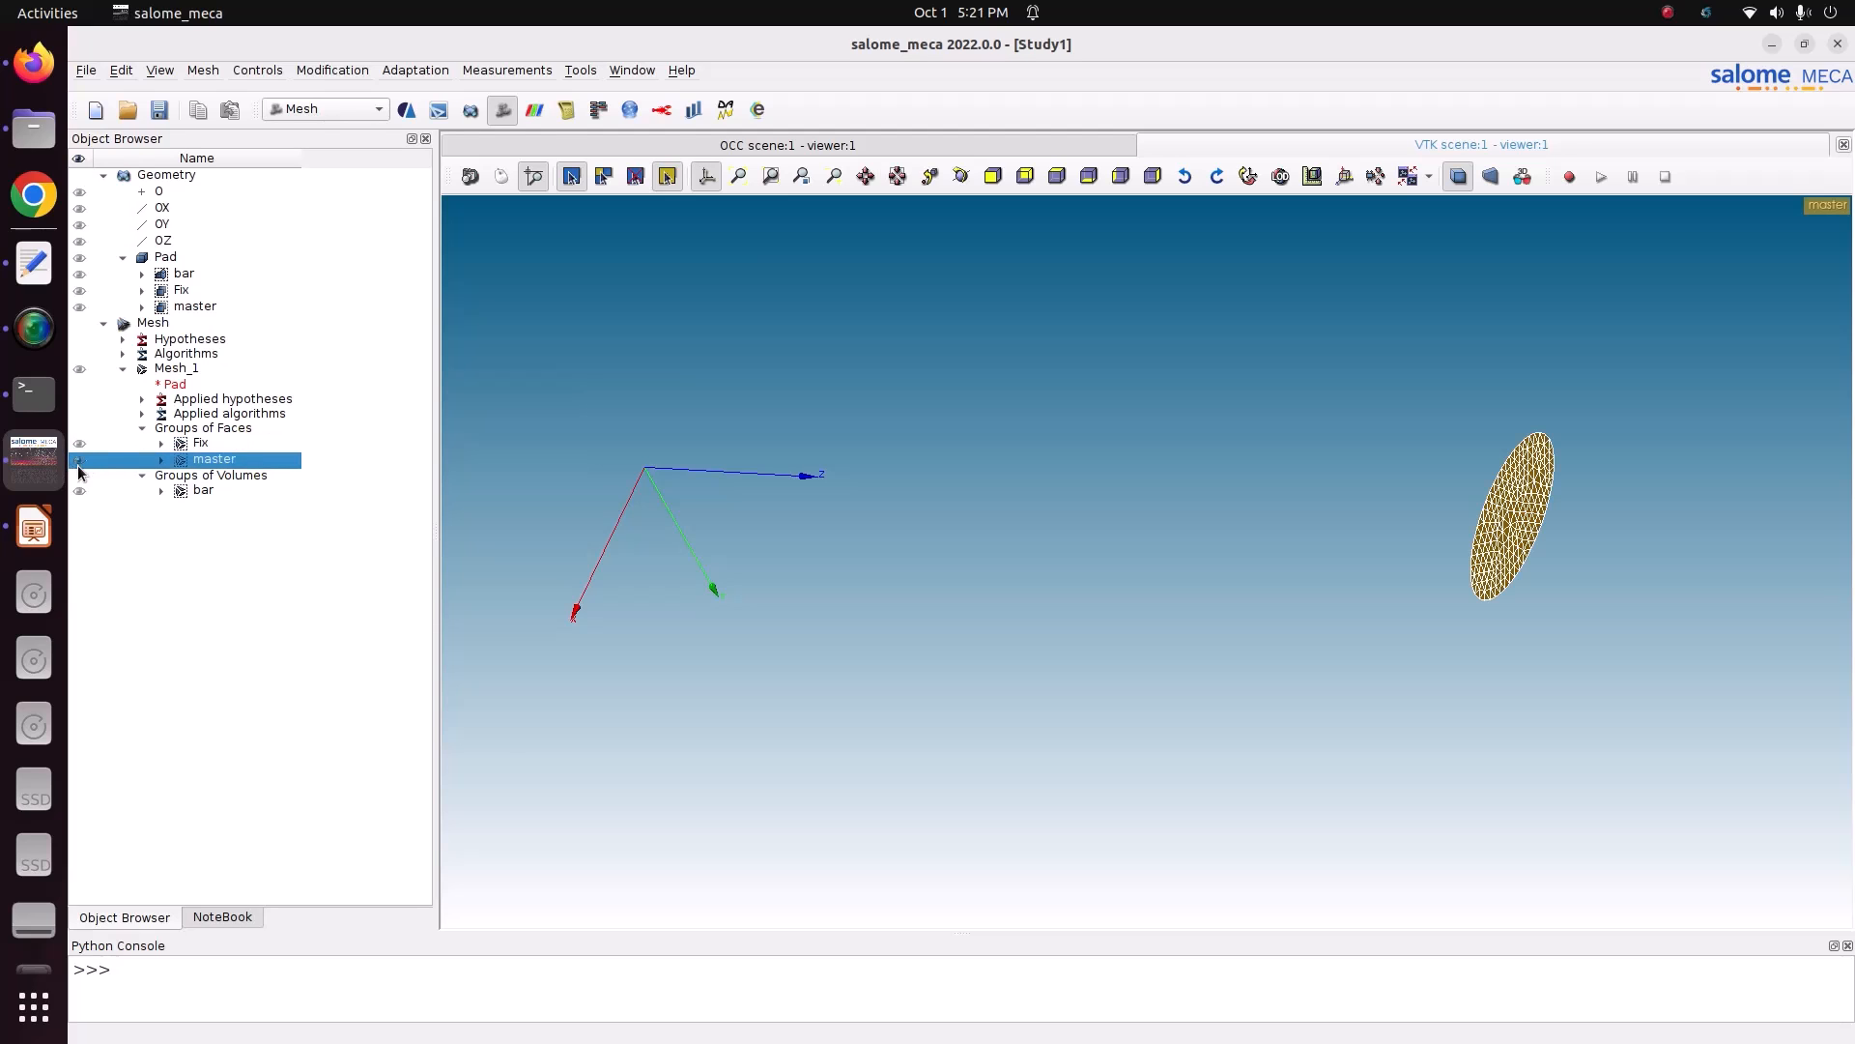
pyautogui.click(78, 465)
pyautogui.click(80, 491)
pyautogui.click(79, 491)
pyautogui.click(81, 459)
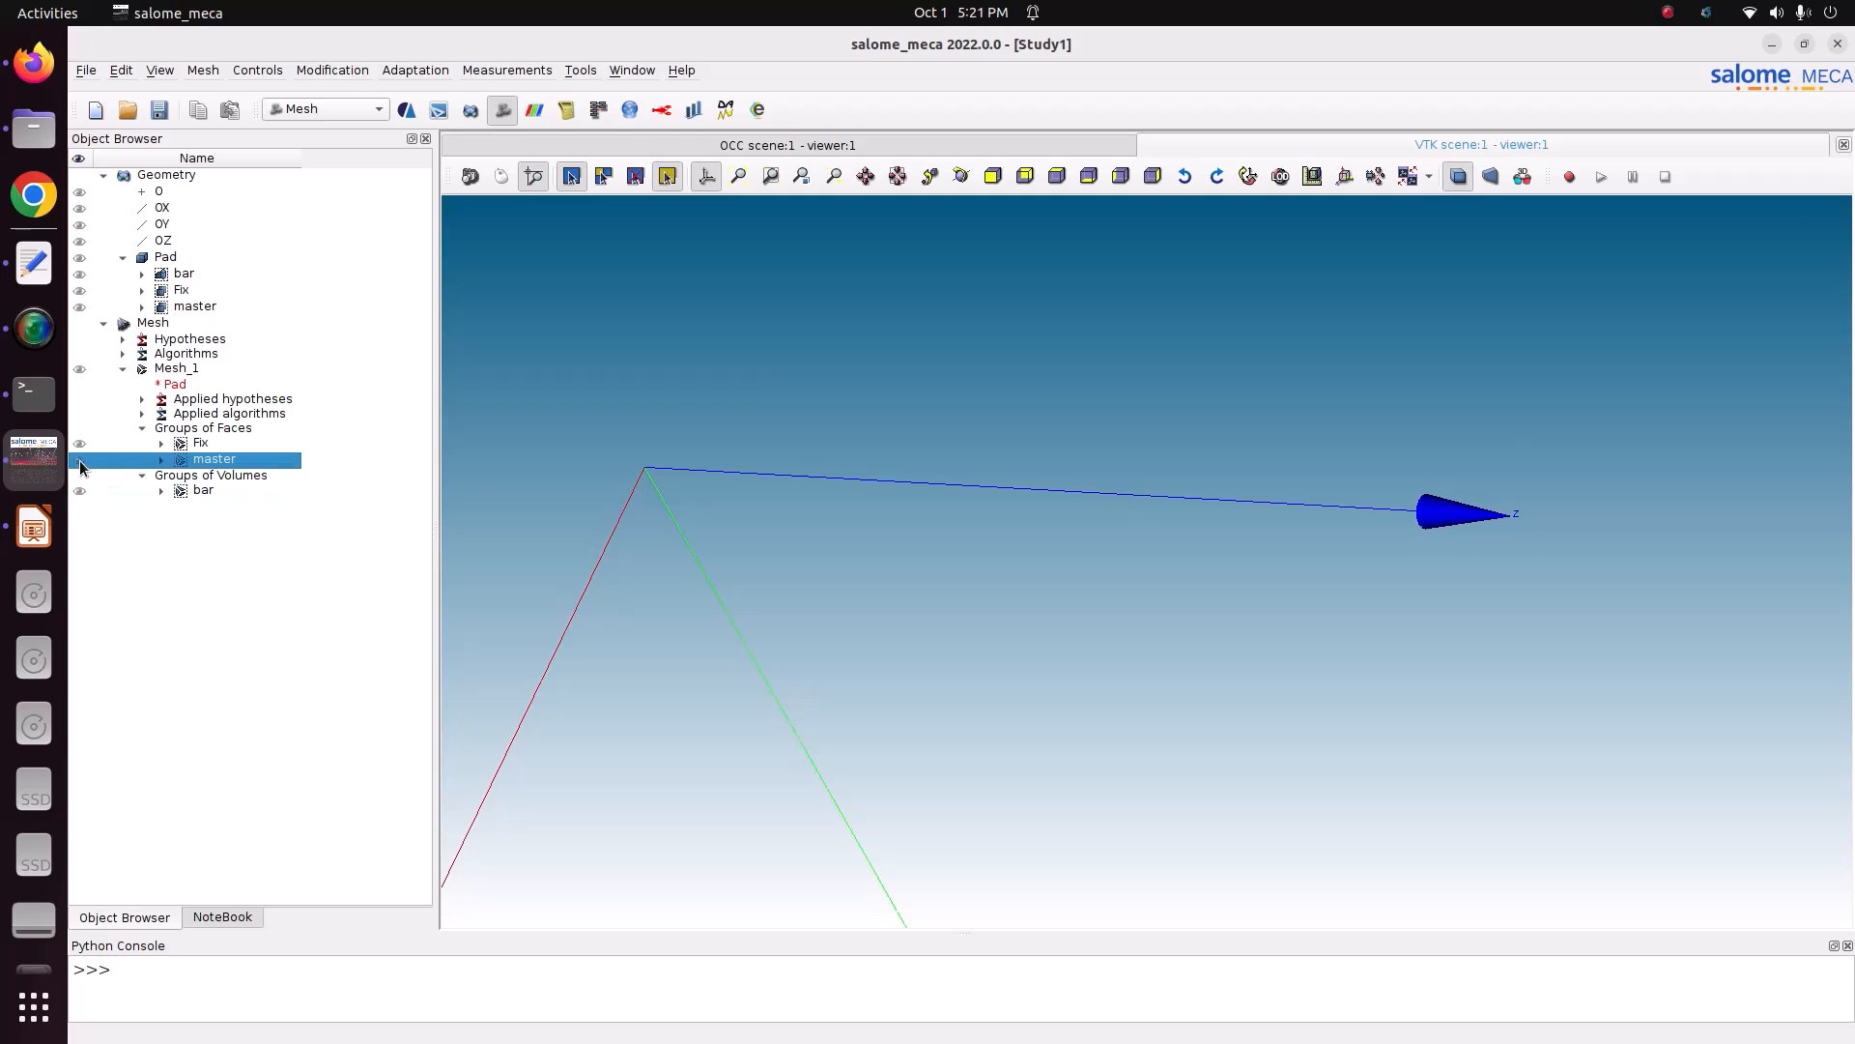
pyautogui.click(80, 491)
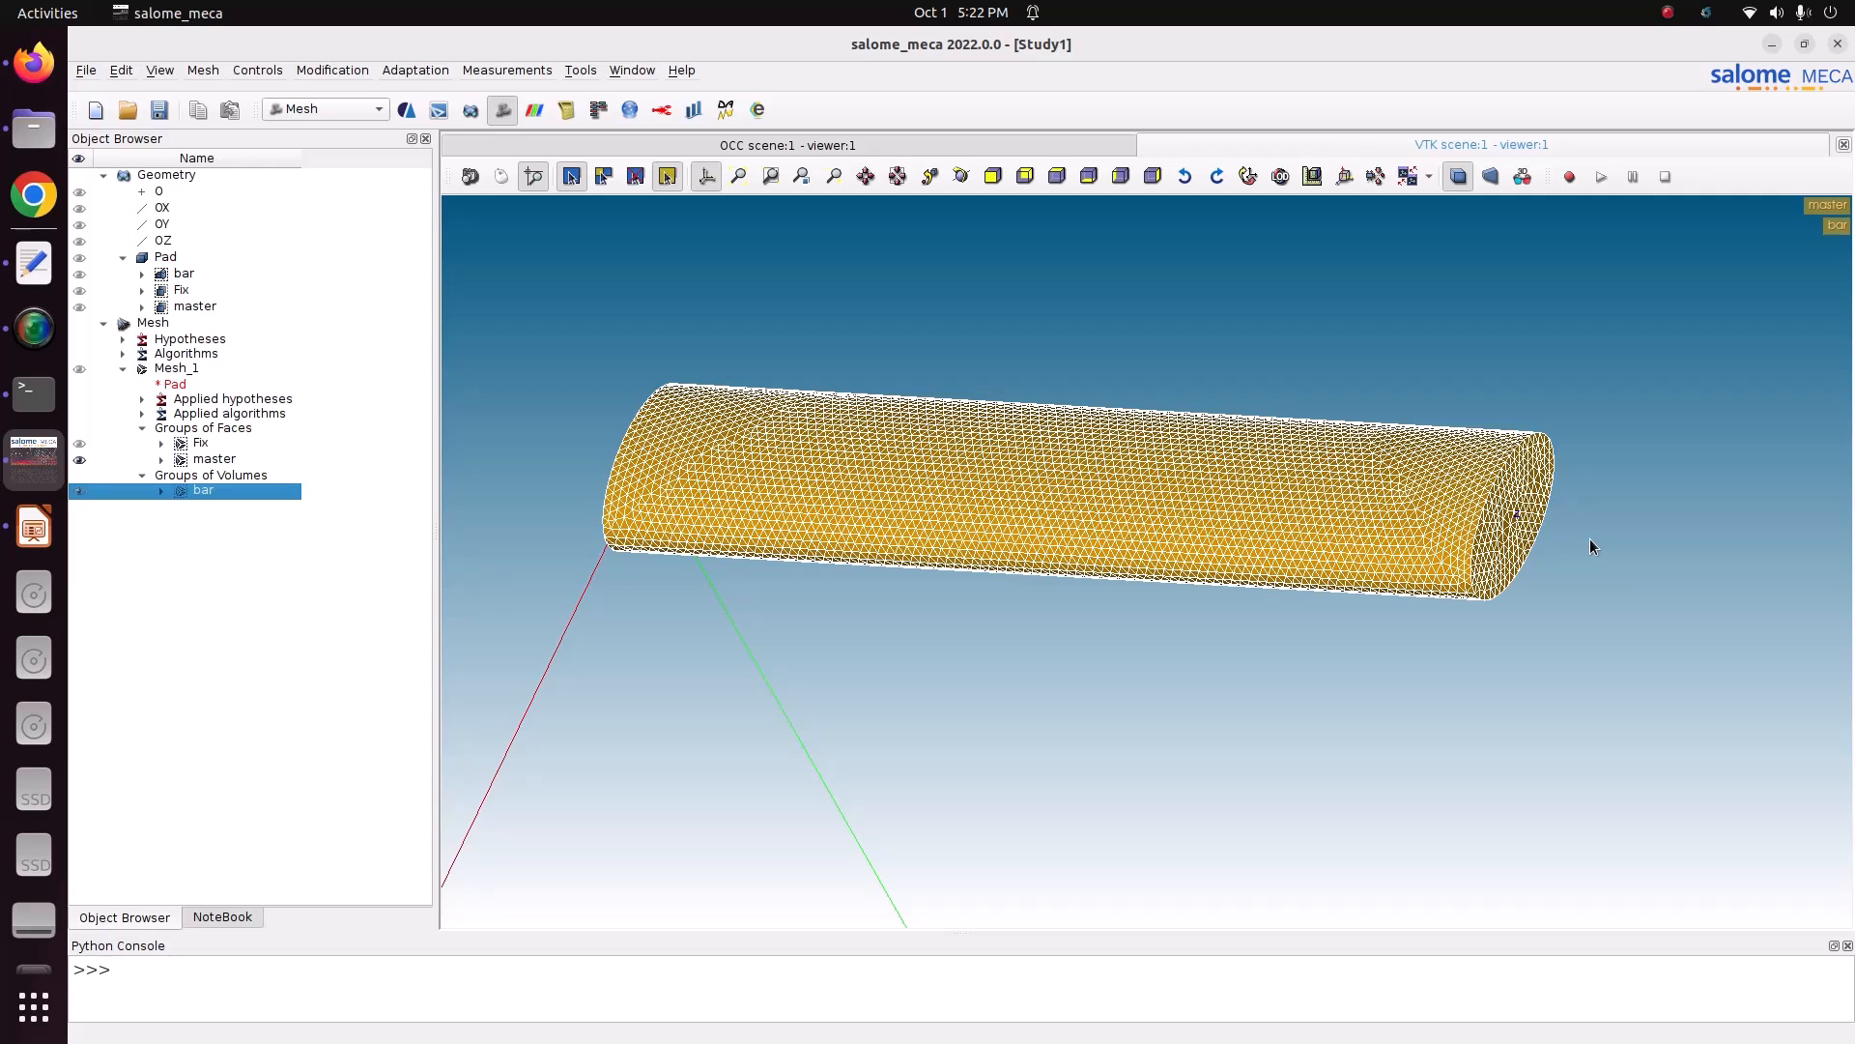
# - Start adding a node to Mesh_1 and move the Add Node dialog clear of the bar
pyautogui.click(222, 369)
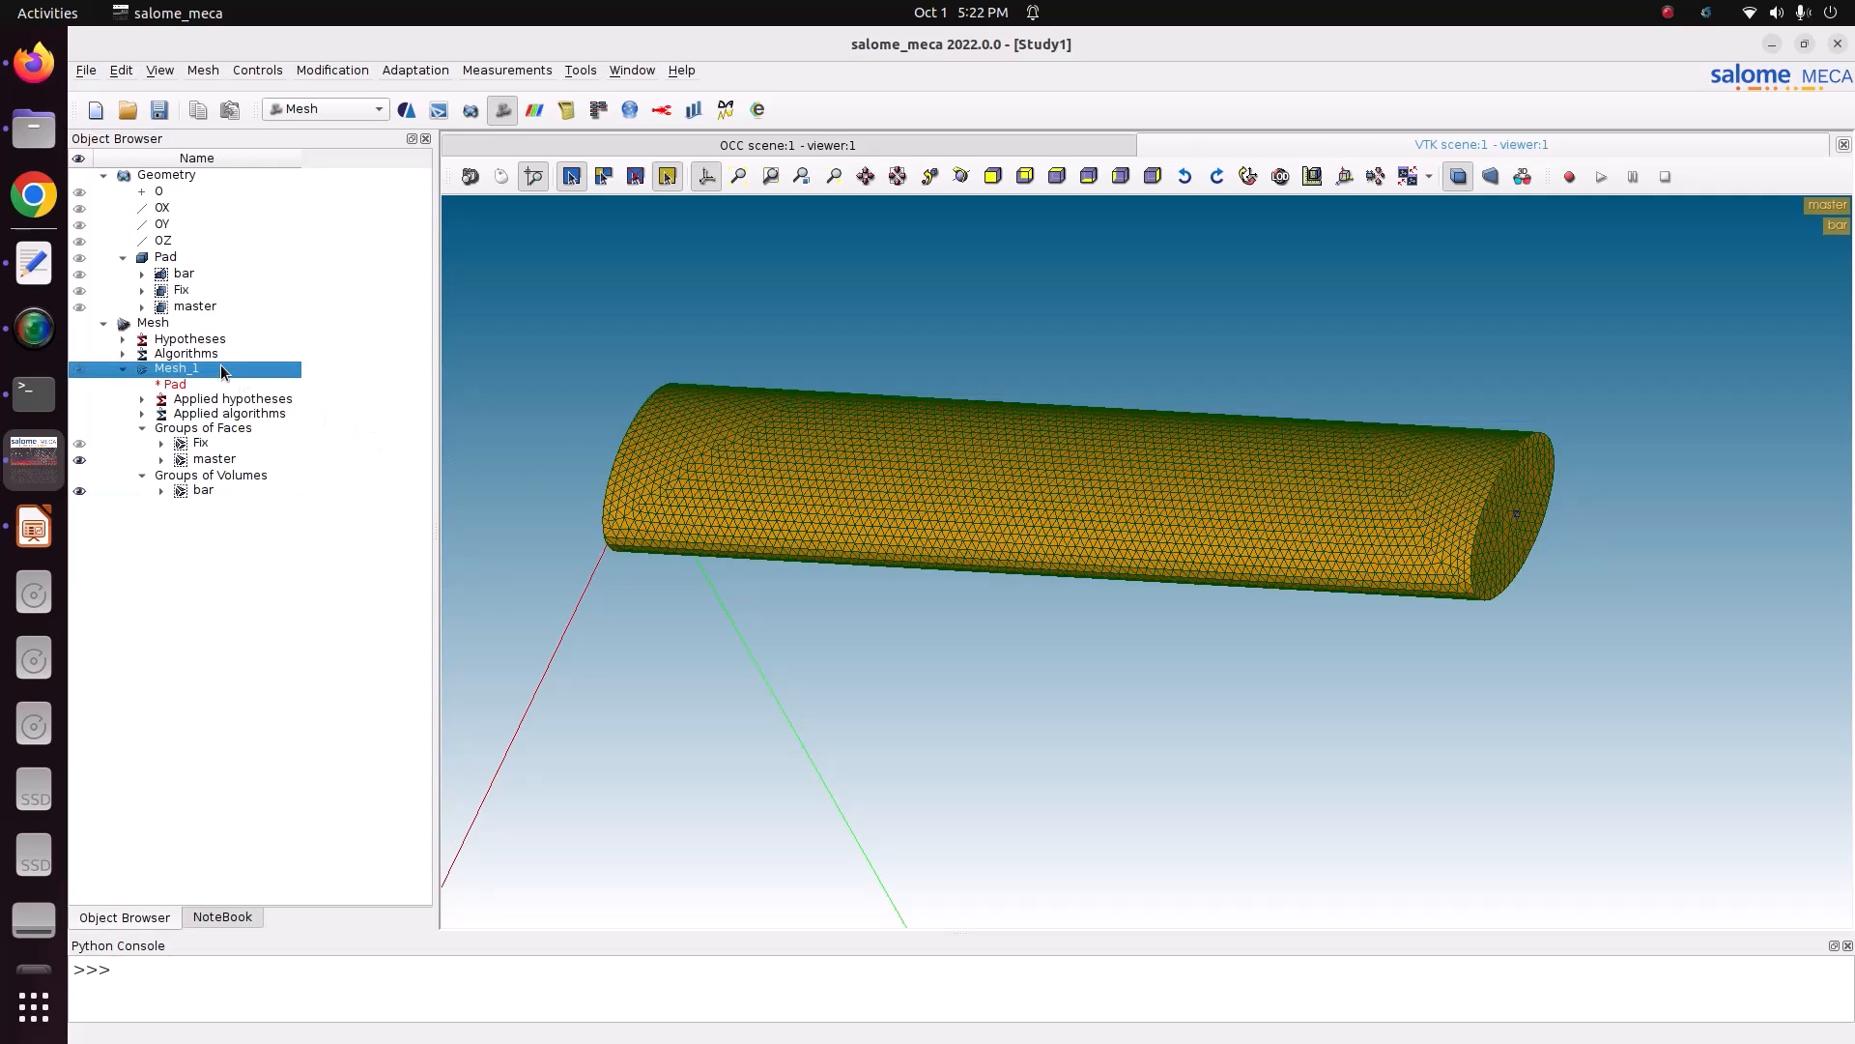
pyautogui.click(325, 70)
pyautogui.moveTo(485, 89)
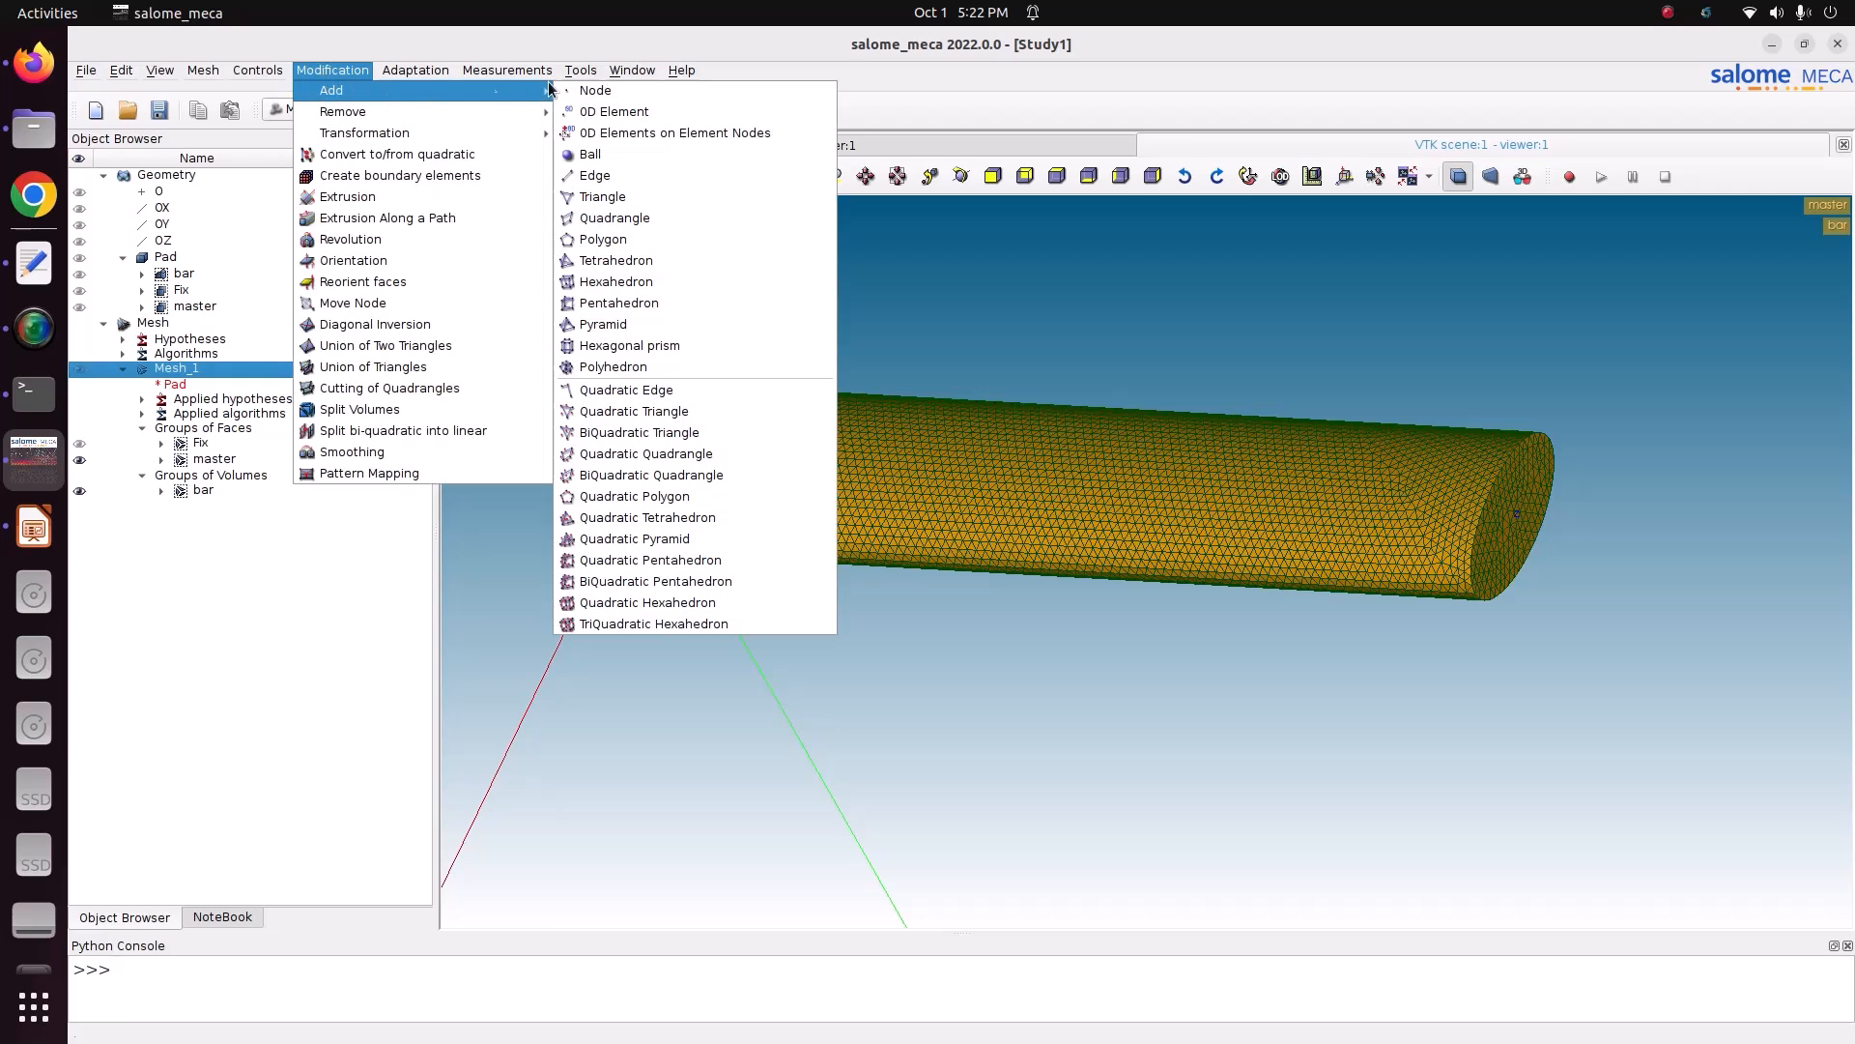
pyautogui.click(599, 90)
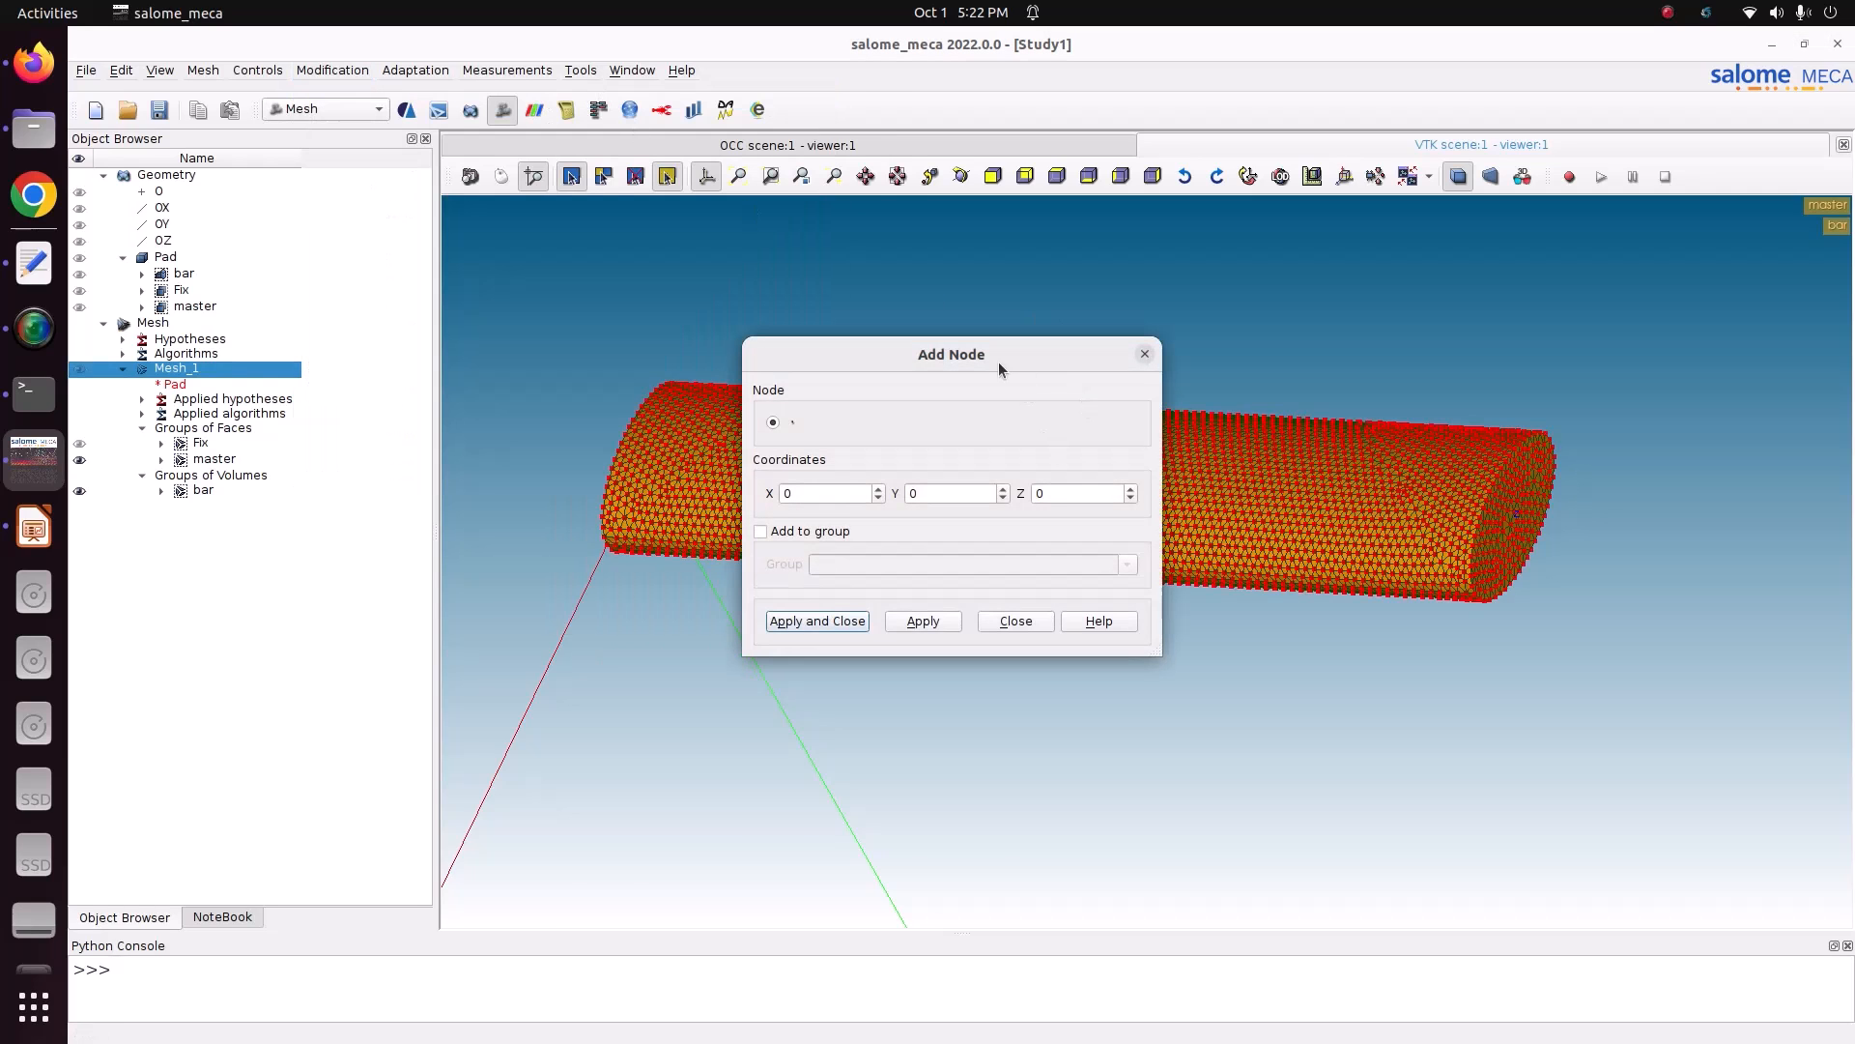
pyautogui.moveTo(1001, 361); pyautogui.dragTo(376, 331)
# - Examine the bar against the coordinate axes to determine which axis runs along its length and where its master face lies
pyautogui.scroll(-3, 895, 673)
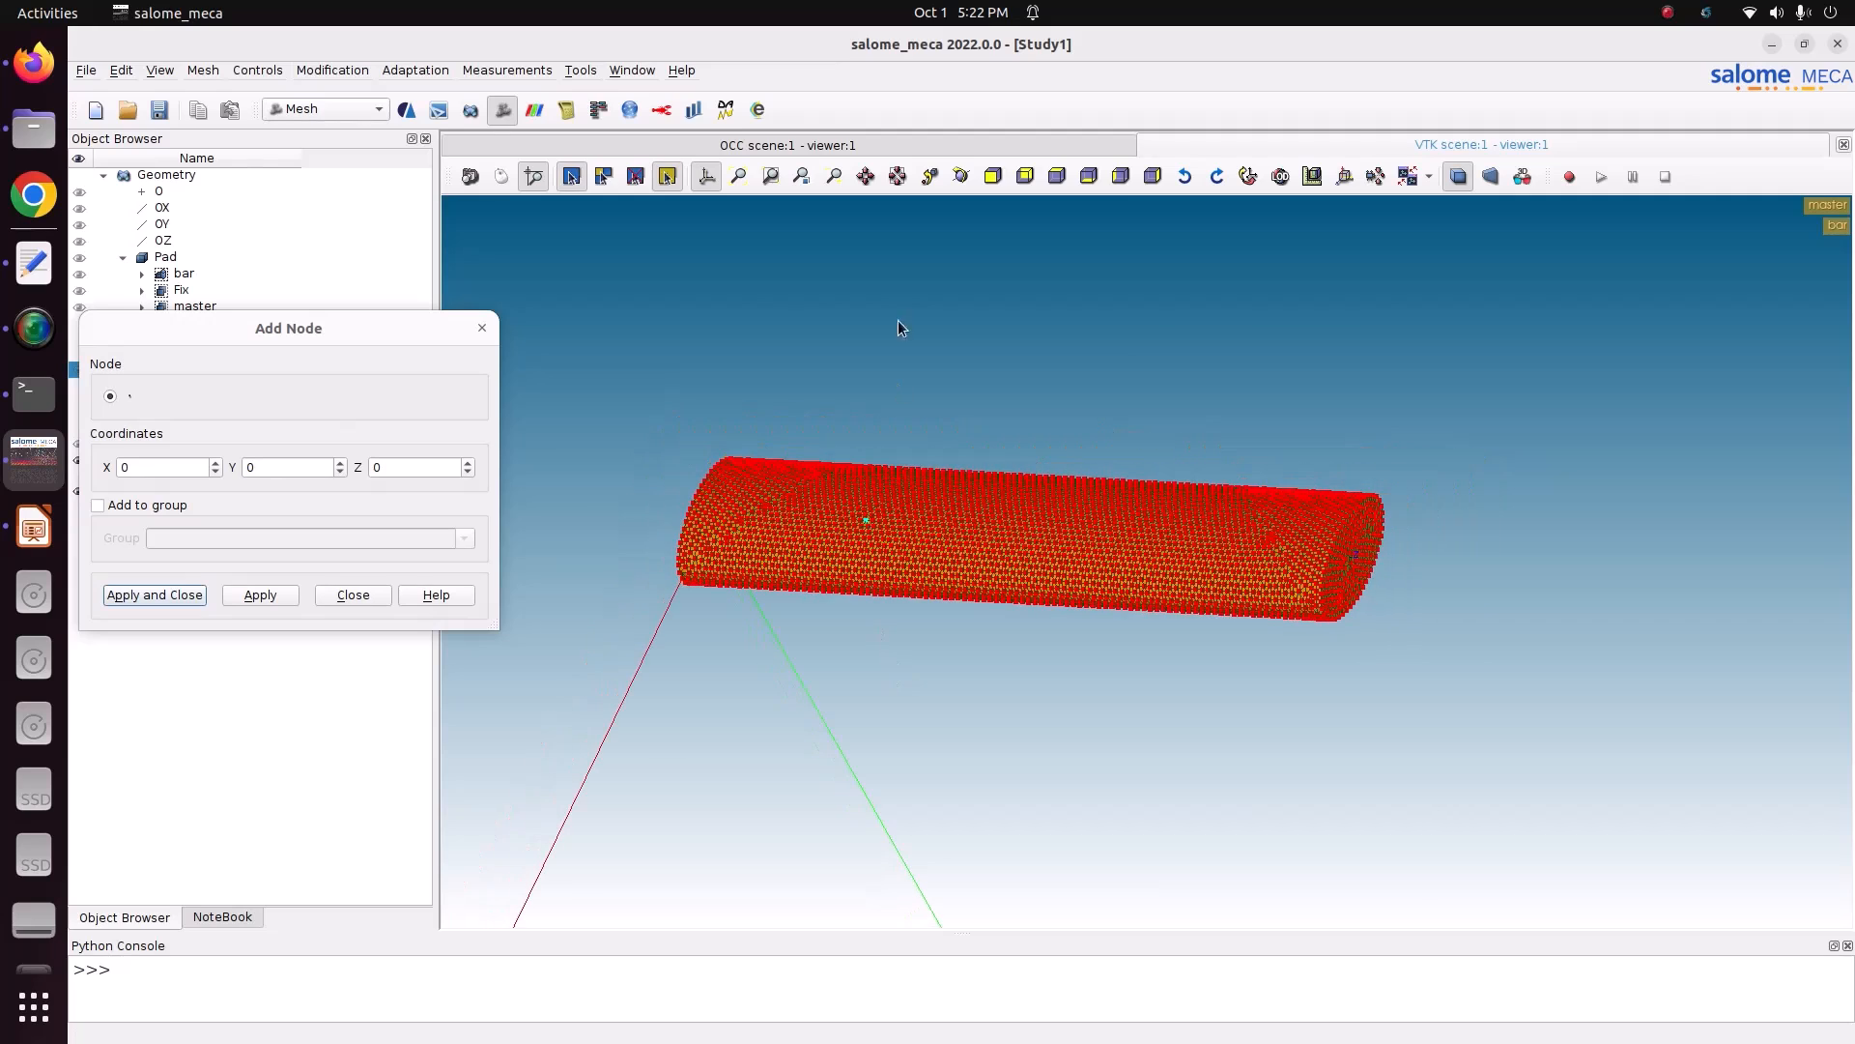
pyautogui.click(960, 178)
pyautogui.moveTo(770, 443); pyautogui.dragTo(833, 930)
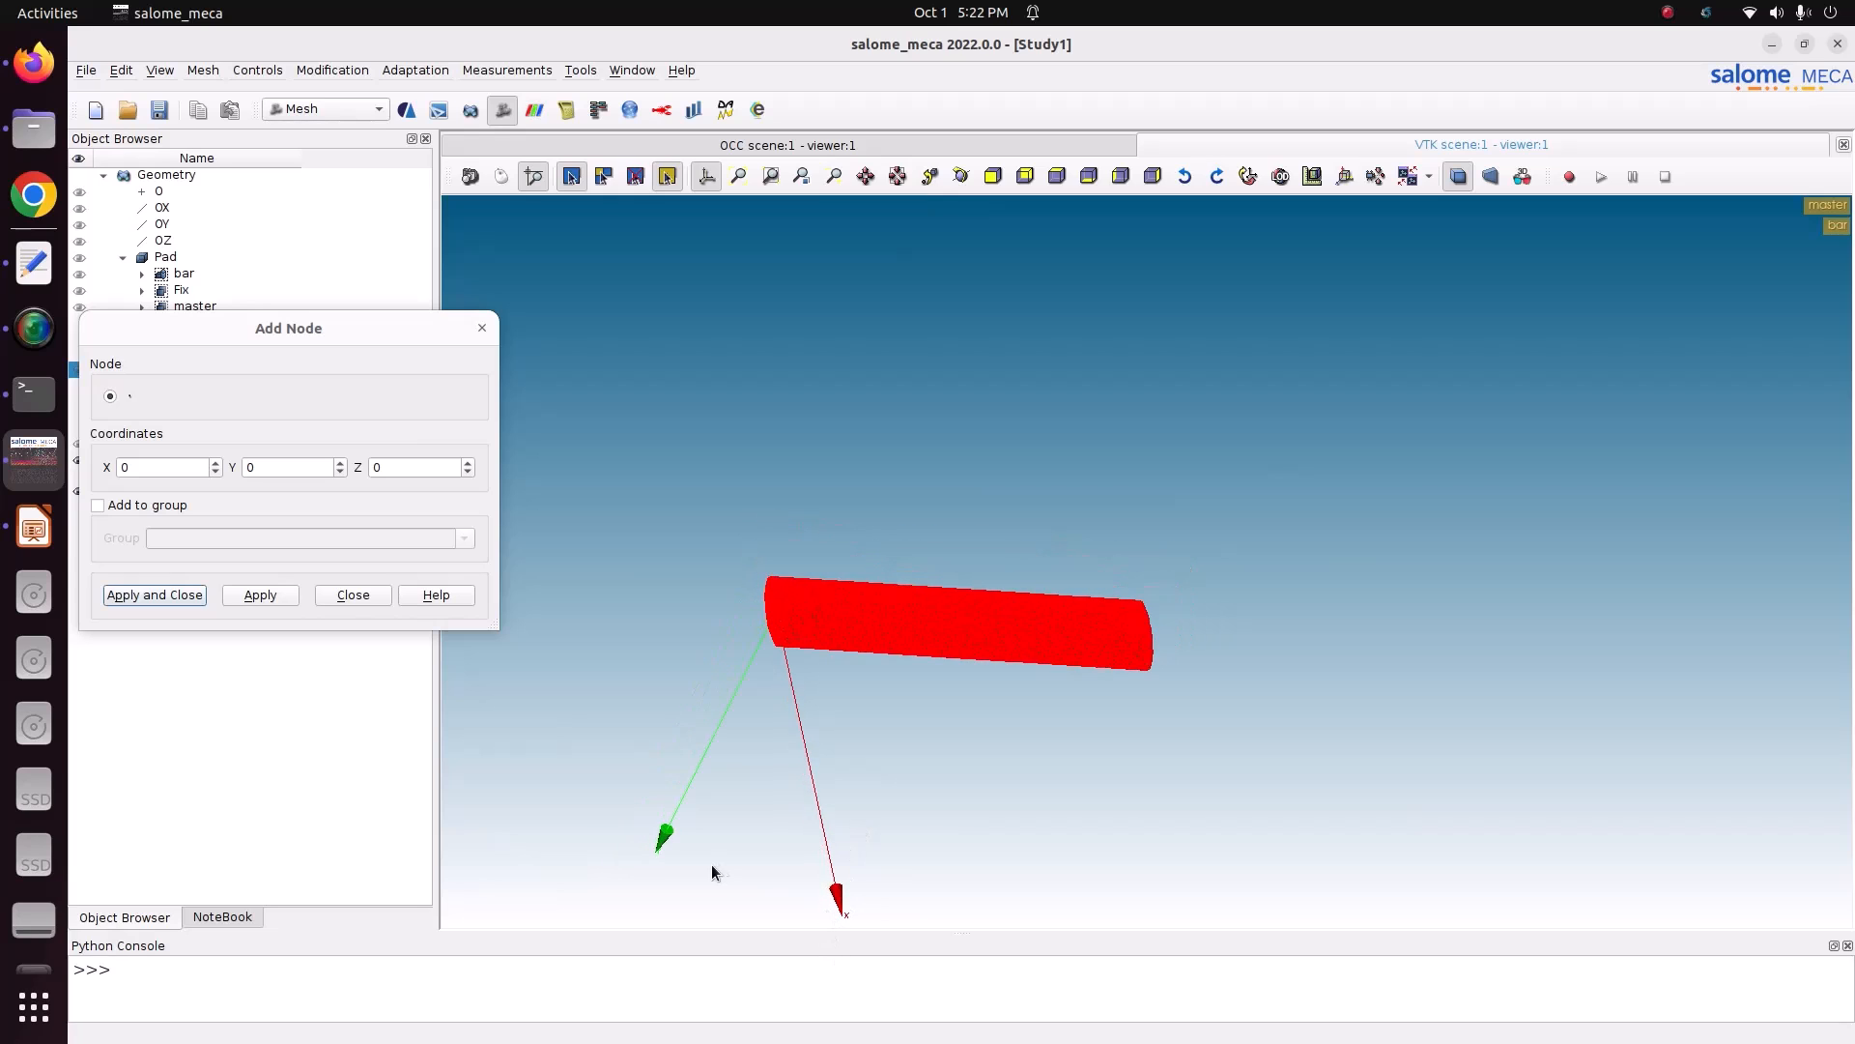
pyautogui.scroll(5, 671, 856)
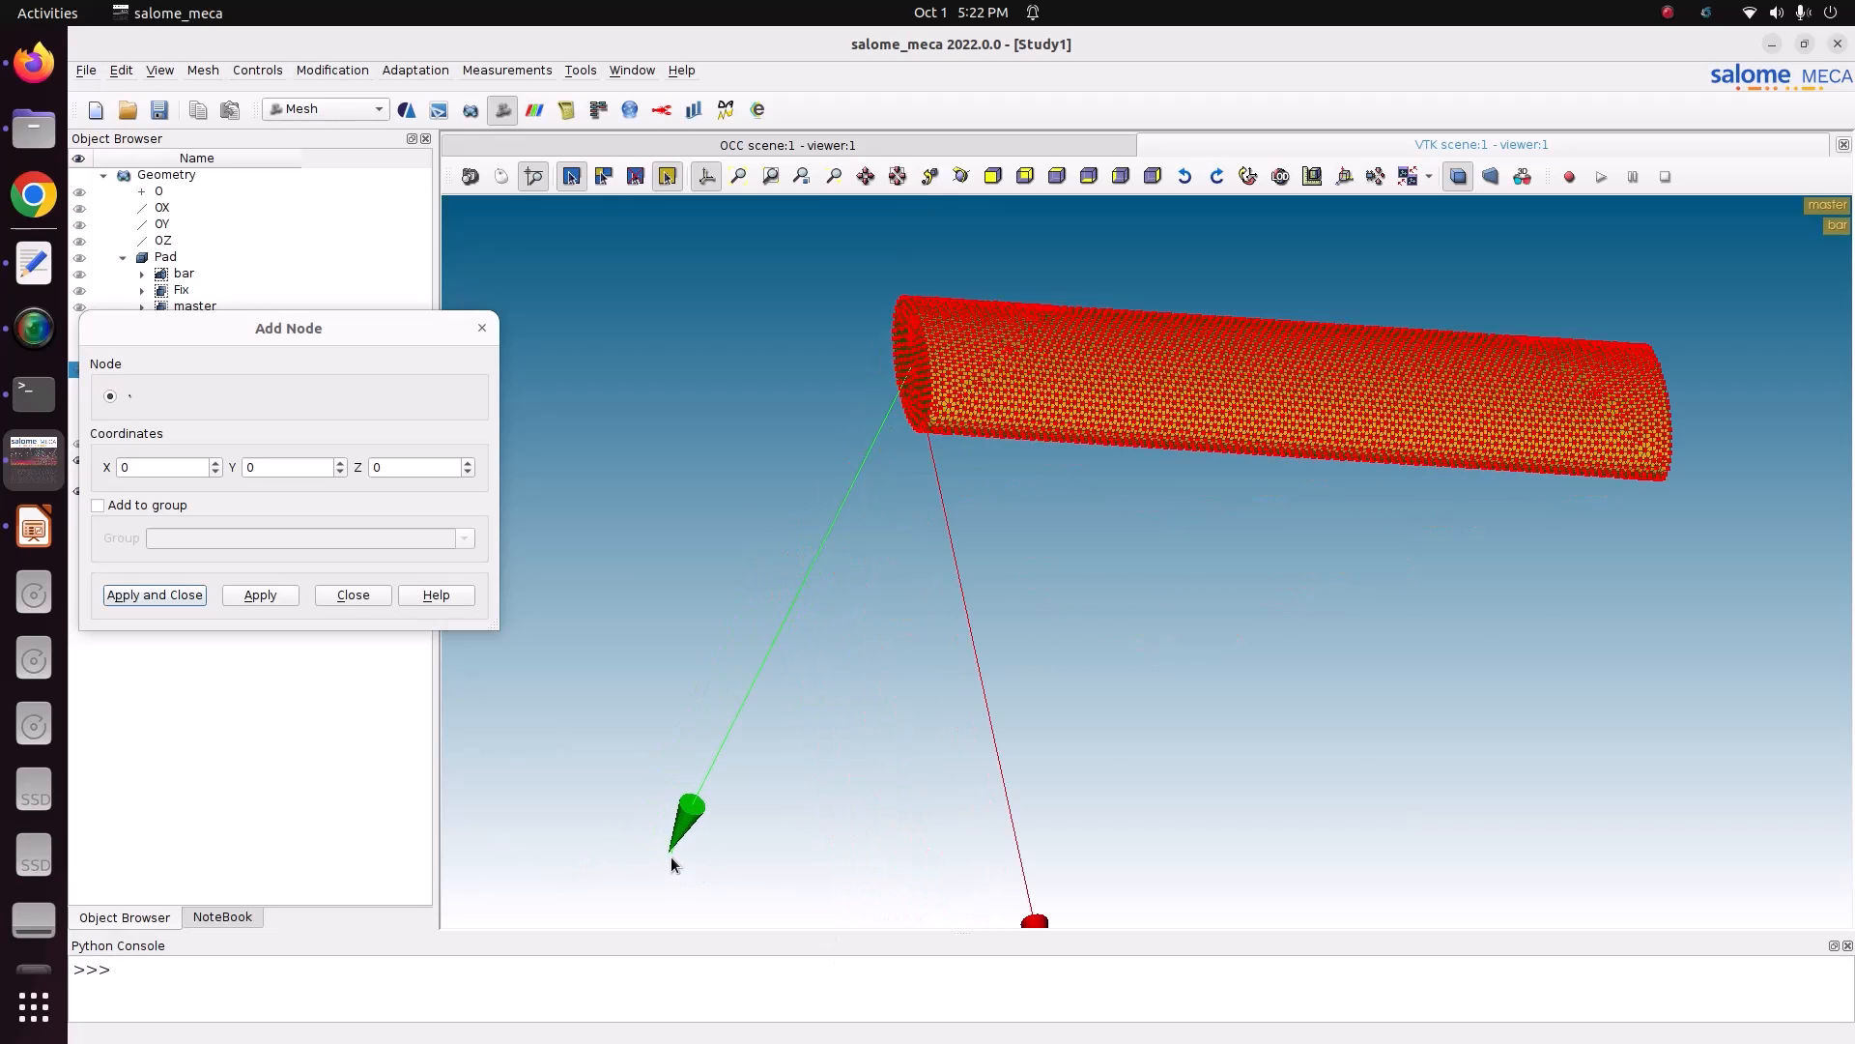
pyautogui.scroll(4, 671, 856)
pyautogui.scroll(-3, 670, 856)
pyautogui.scroll(-4, 878, 350)
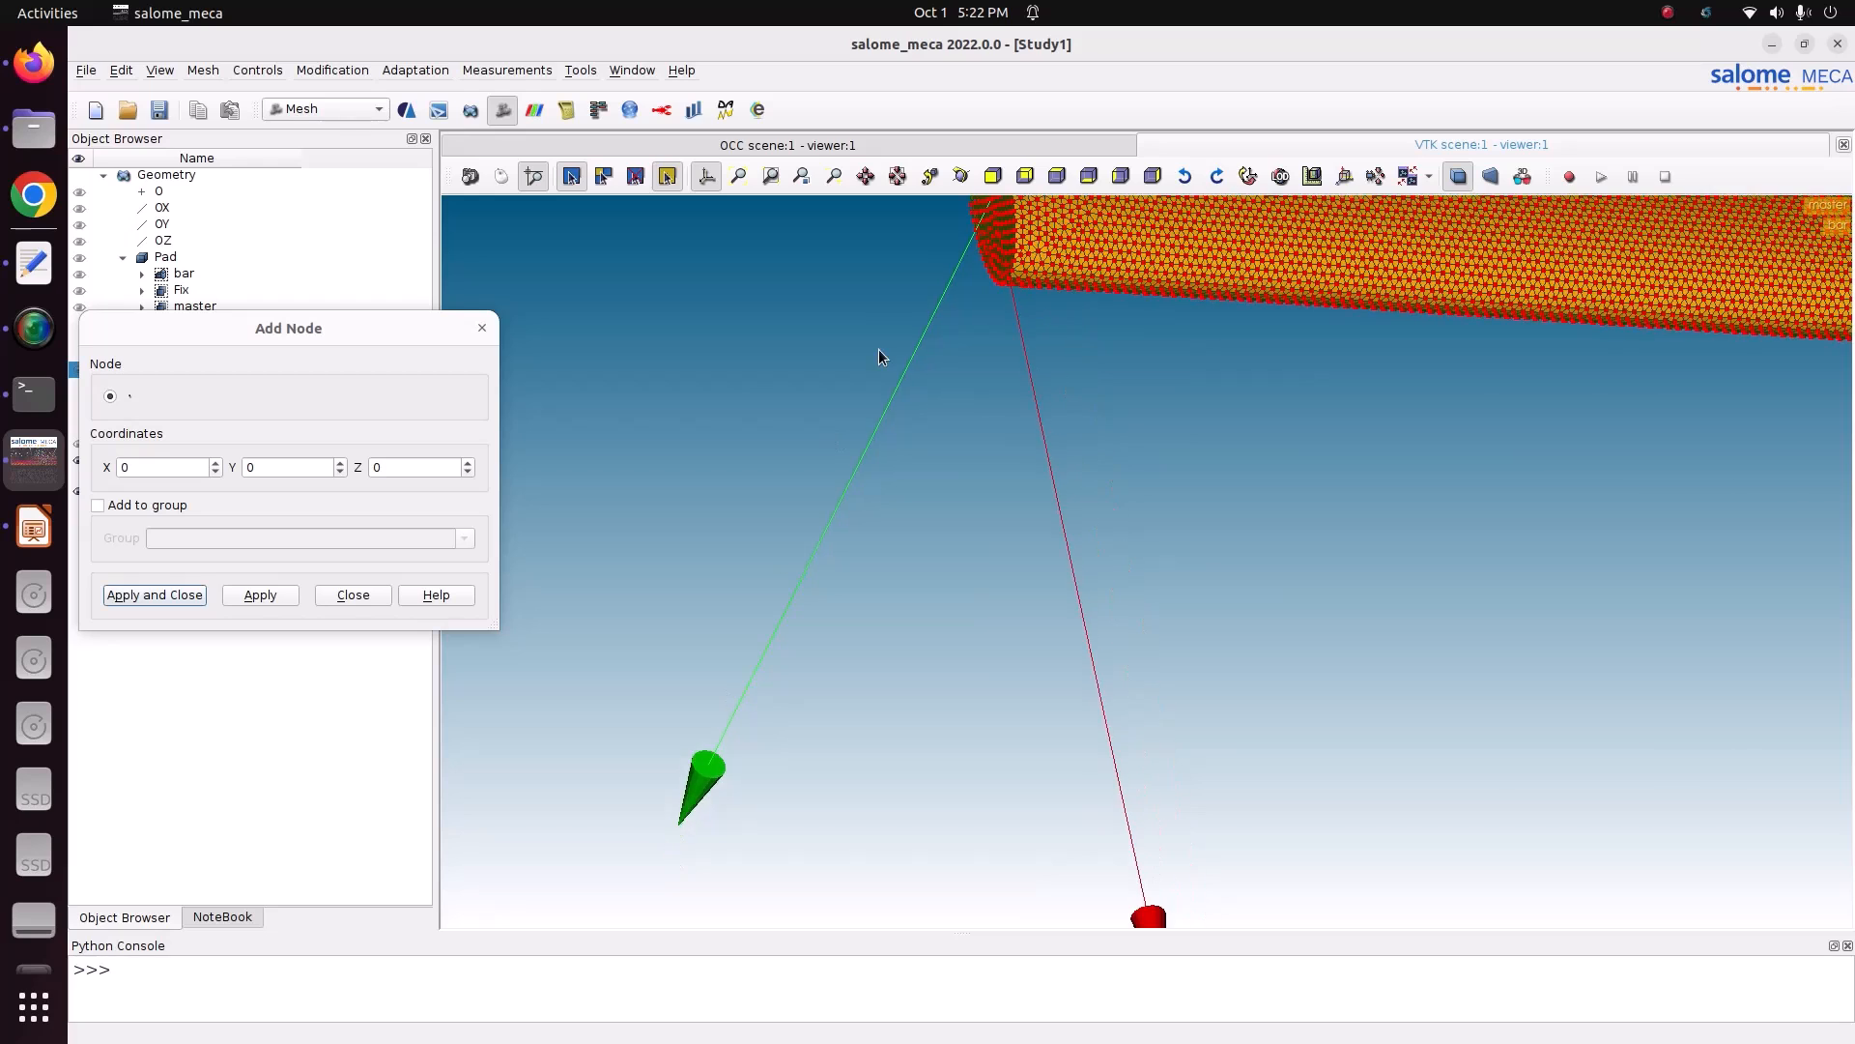
pyautogui.click(961, 176)
pyautogui.moveTo(878, 346); pyautogui.dragTo(1300, 666)
pyautogui.scroll(7, 588, 567)
pyautogui.scroll(-3, 609, 595)
pyautogui.scroll(-2, 608, 595)
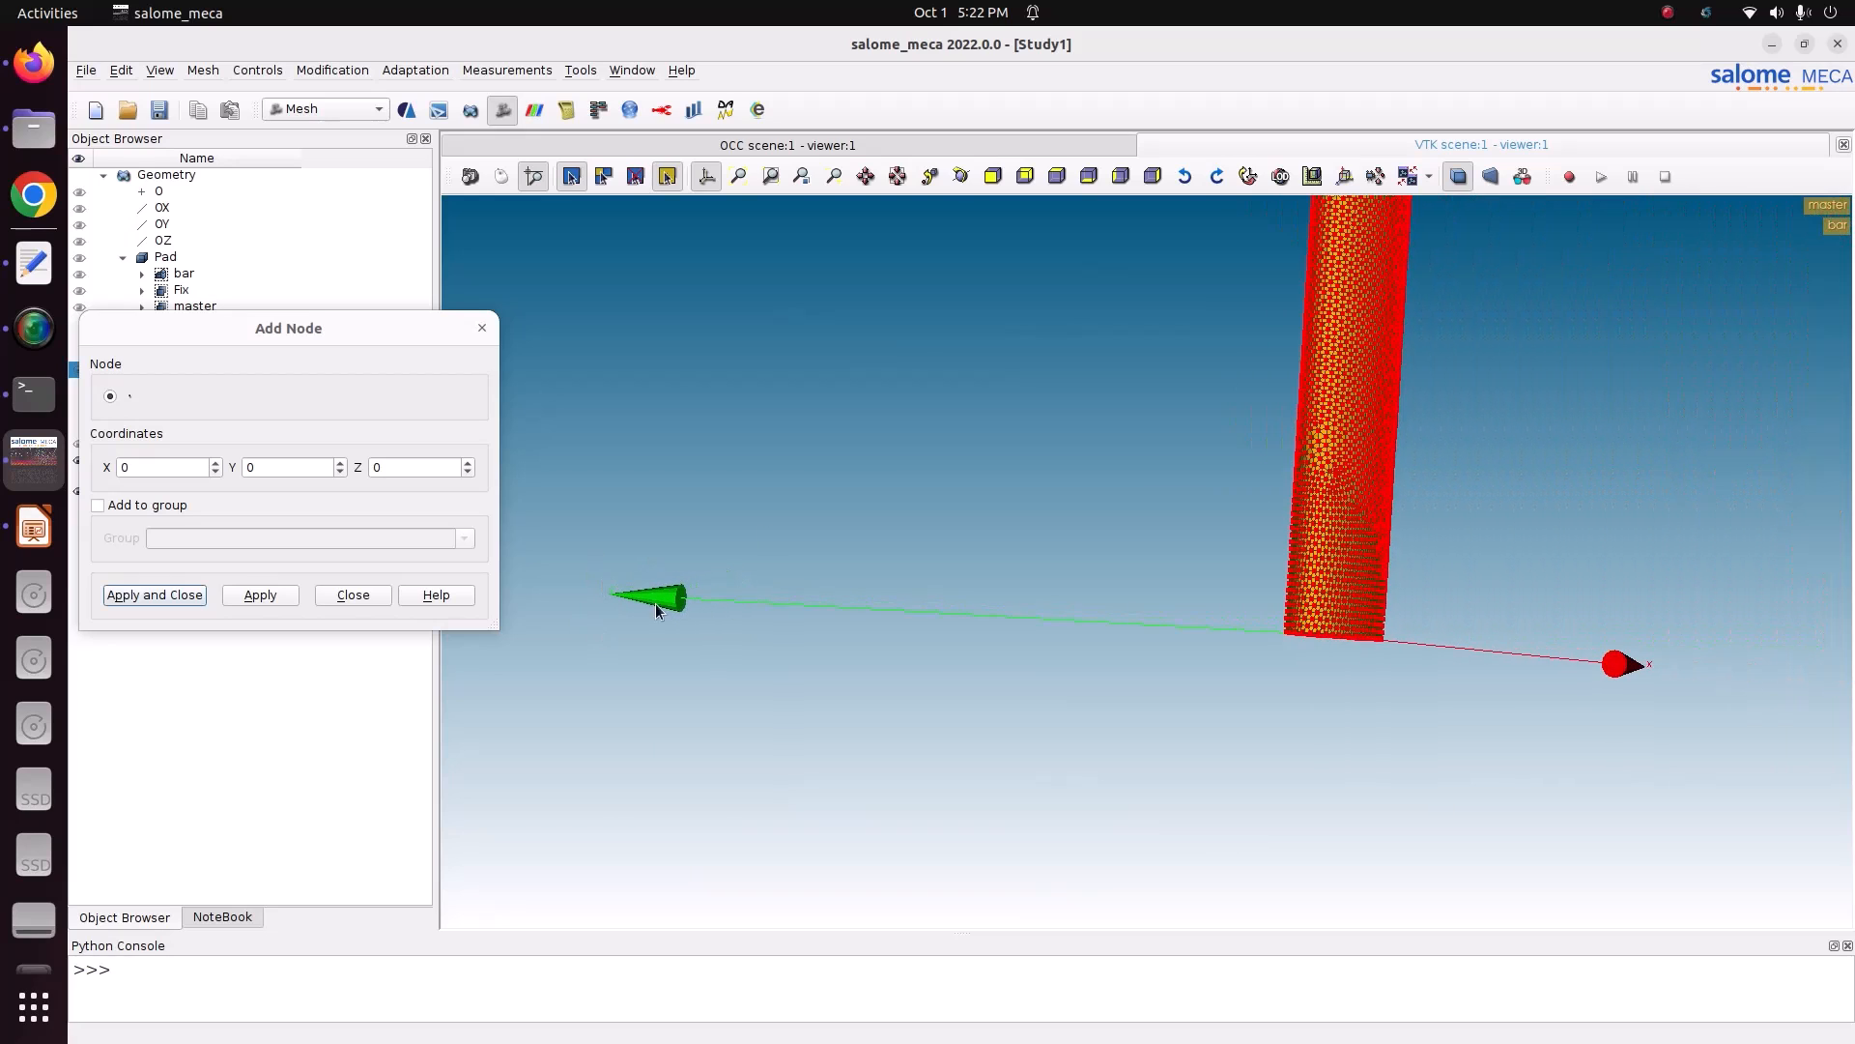
pyautogui.click(1088, 177)
pyautogui.click(960, 176)
pyautogui.moveTo(981, 540); pyautogui.dragTo(1504, 587)
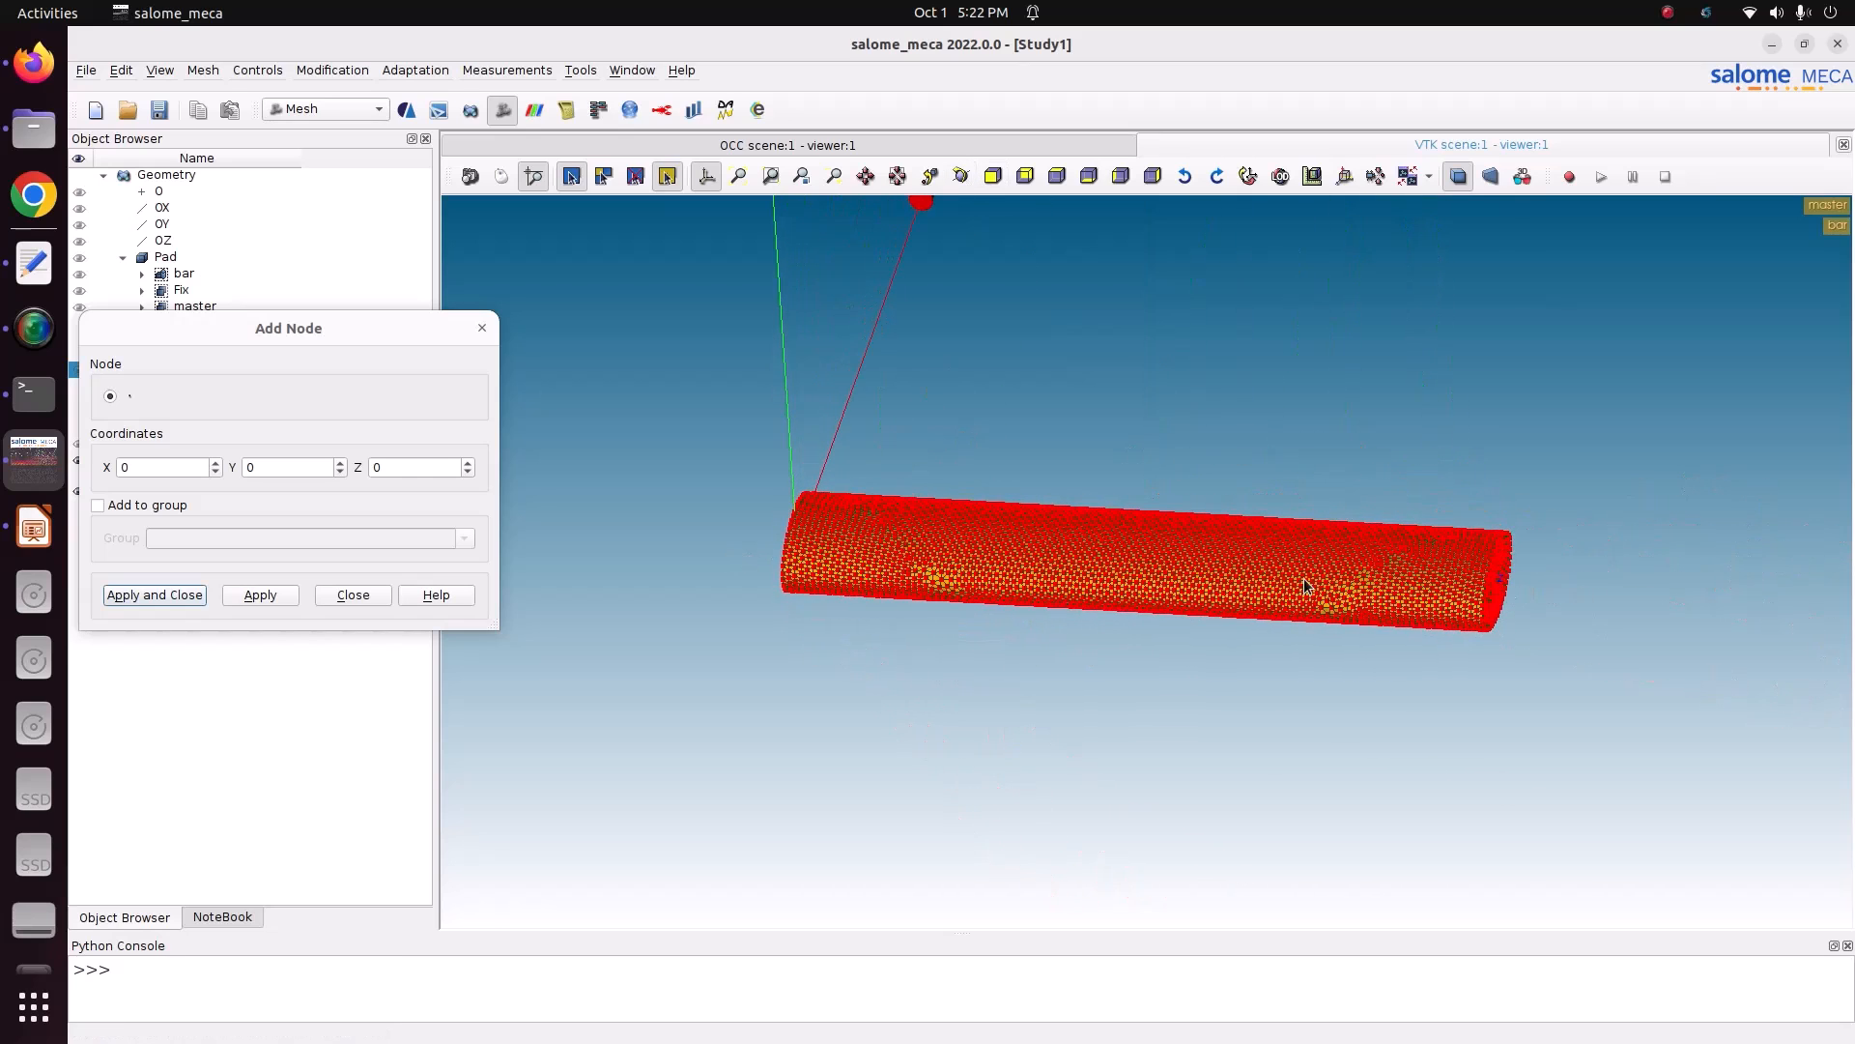
pyautogui.moveTo(302, 343); pyautogui.dragTo(569, 347)
pyautogui.moveTo(1550, 618); pyautogui.dragTo(1496, 580)
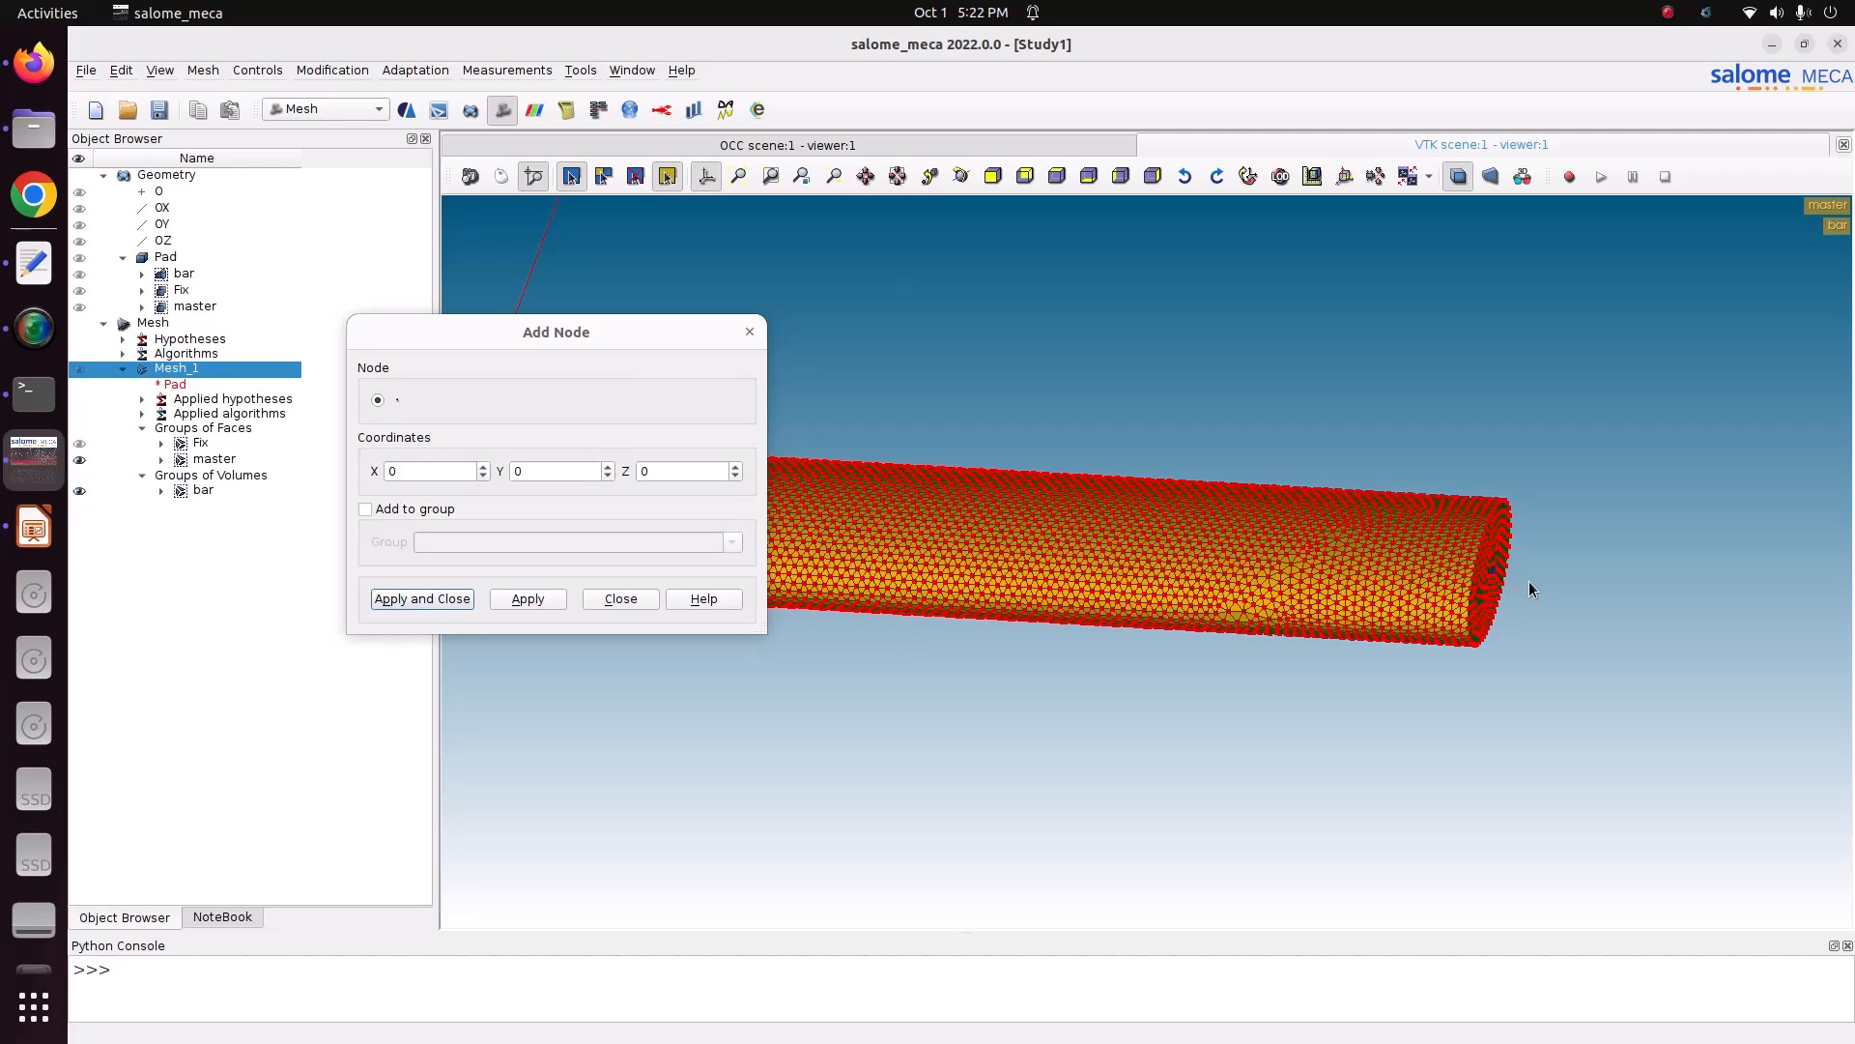
# - Set the new node's Z coordinate to 1.2 and check its preview position beyond the bar's end
pyautogui.click(655, 471)
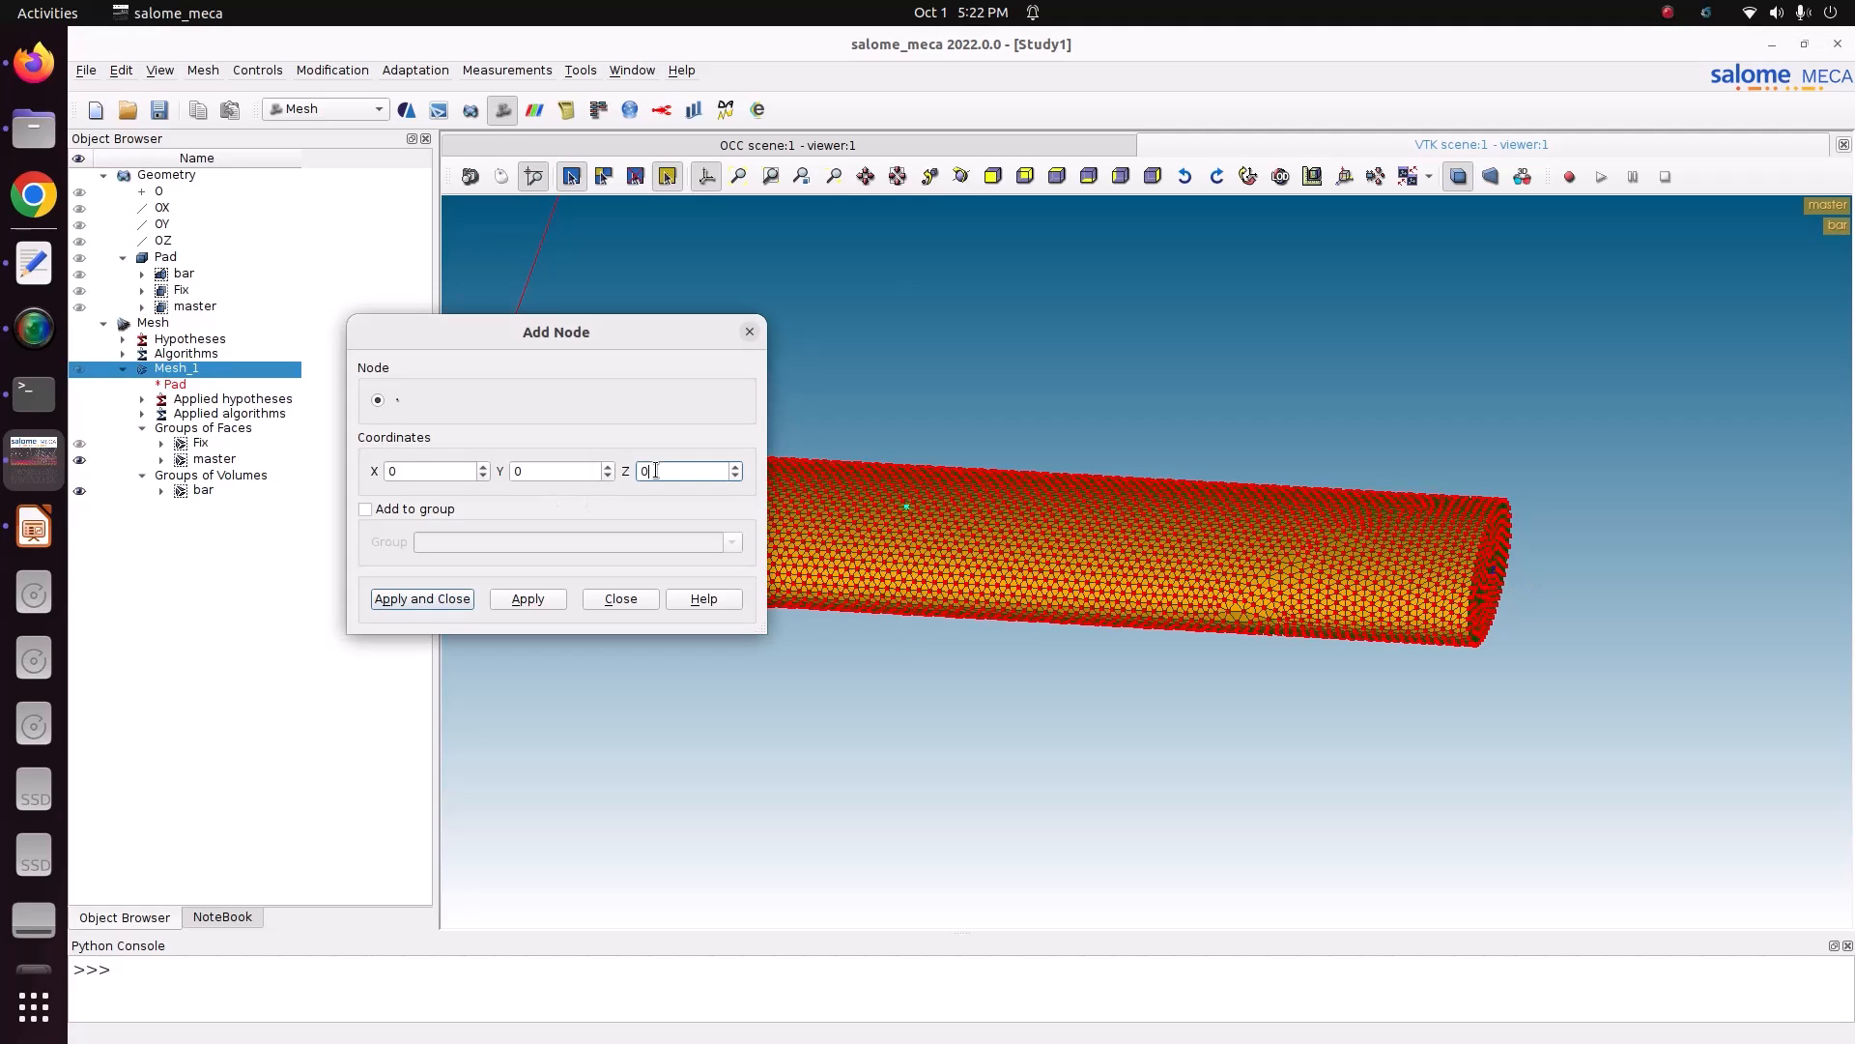
pyautogui.moveTo(667, 476); pyautogui.dragTo(613, 470)
pyautogui.click(1137, 423)
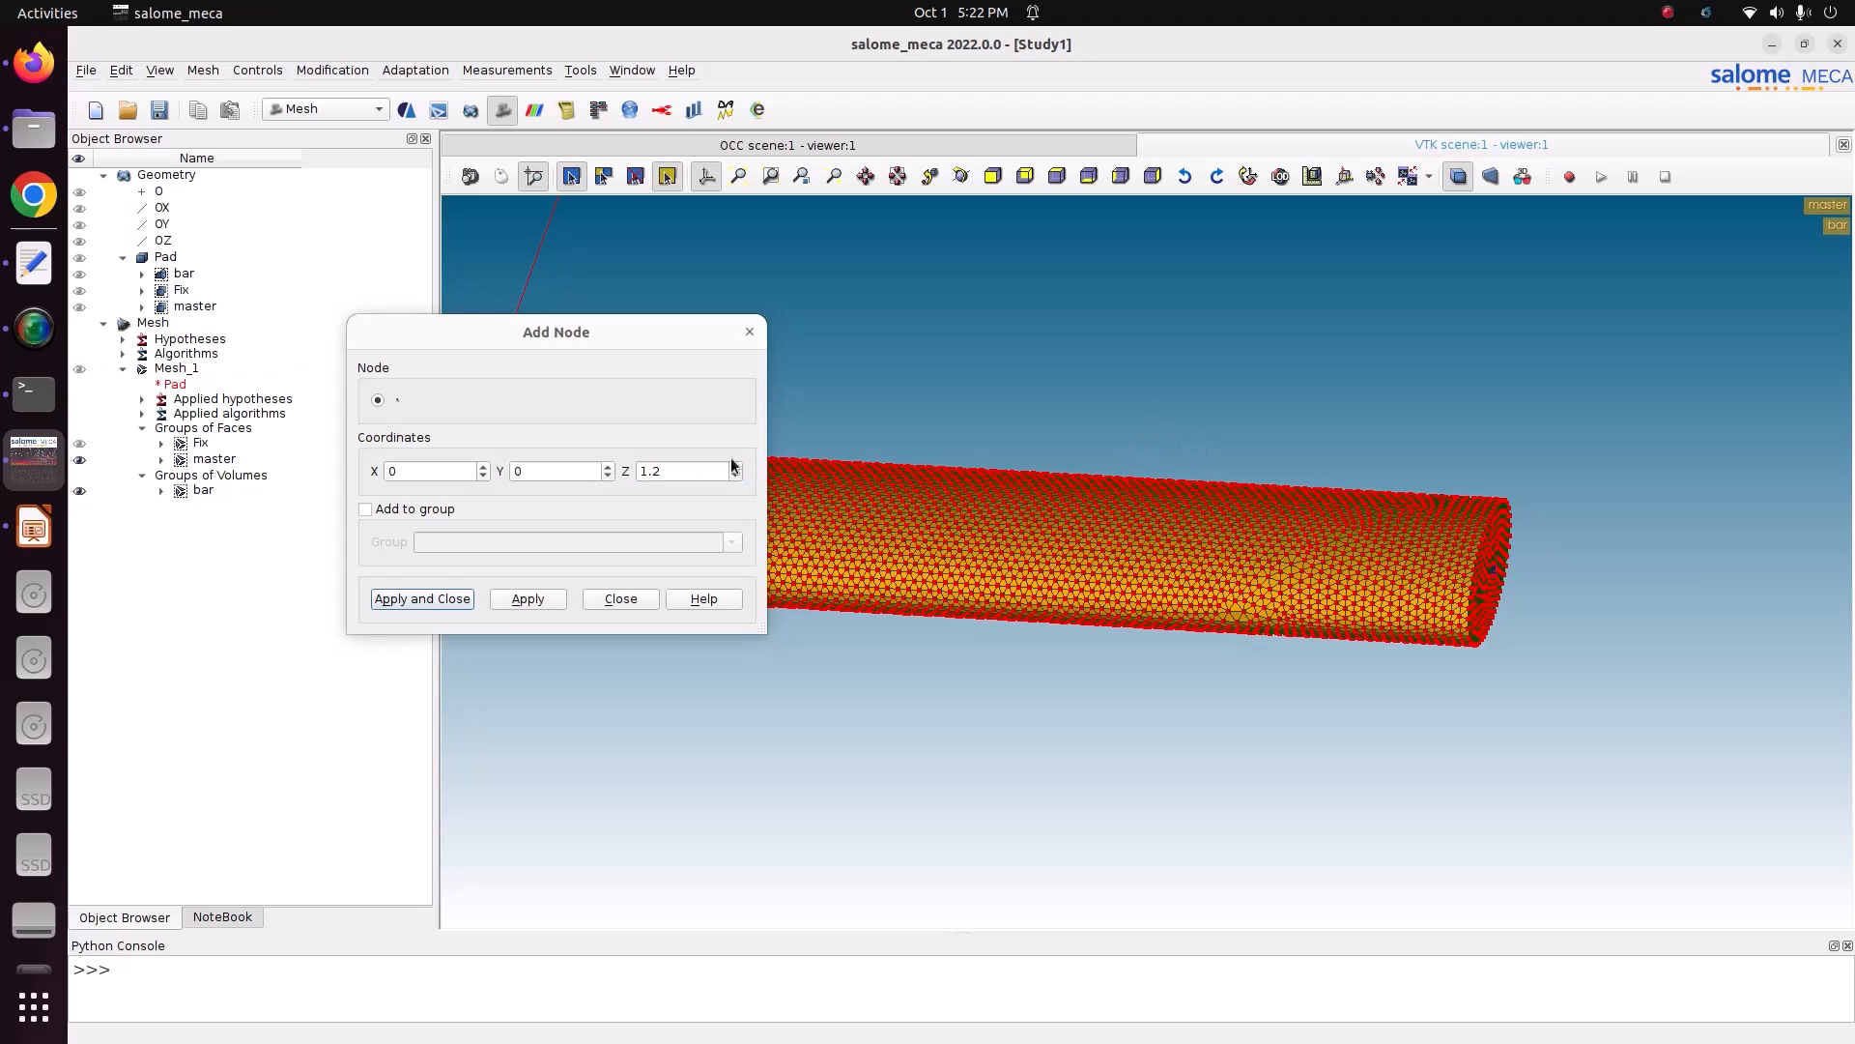
pyautogui.click(674, 470)
pyautogui.click(1113, 428)
pyautogui.scroll(-2, 1113, 428)
pyautogui.scroll(-1, 1113, 426)
pyautogui.click(959, 179)
pyautogui.moveTo(1120, 364); pyautogui.dragTo(1320, 624)
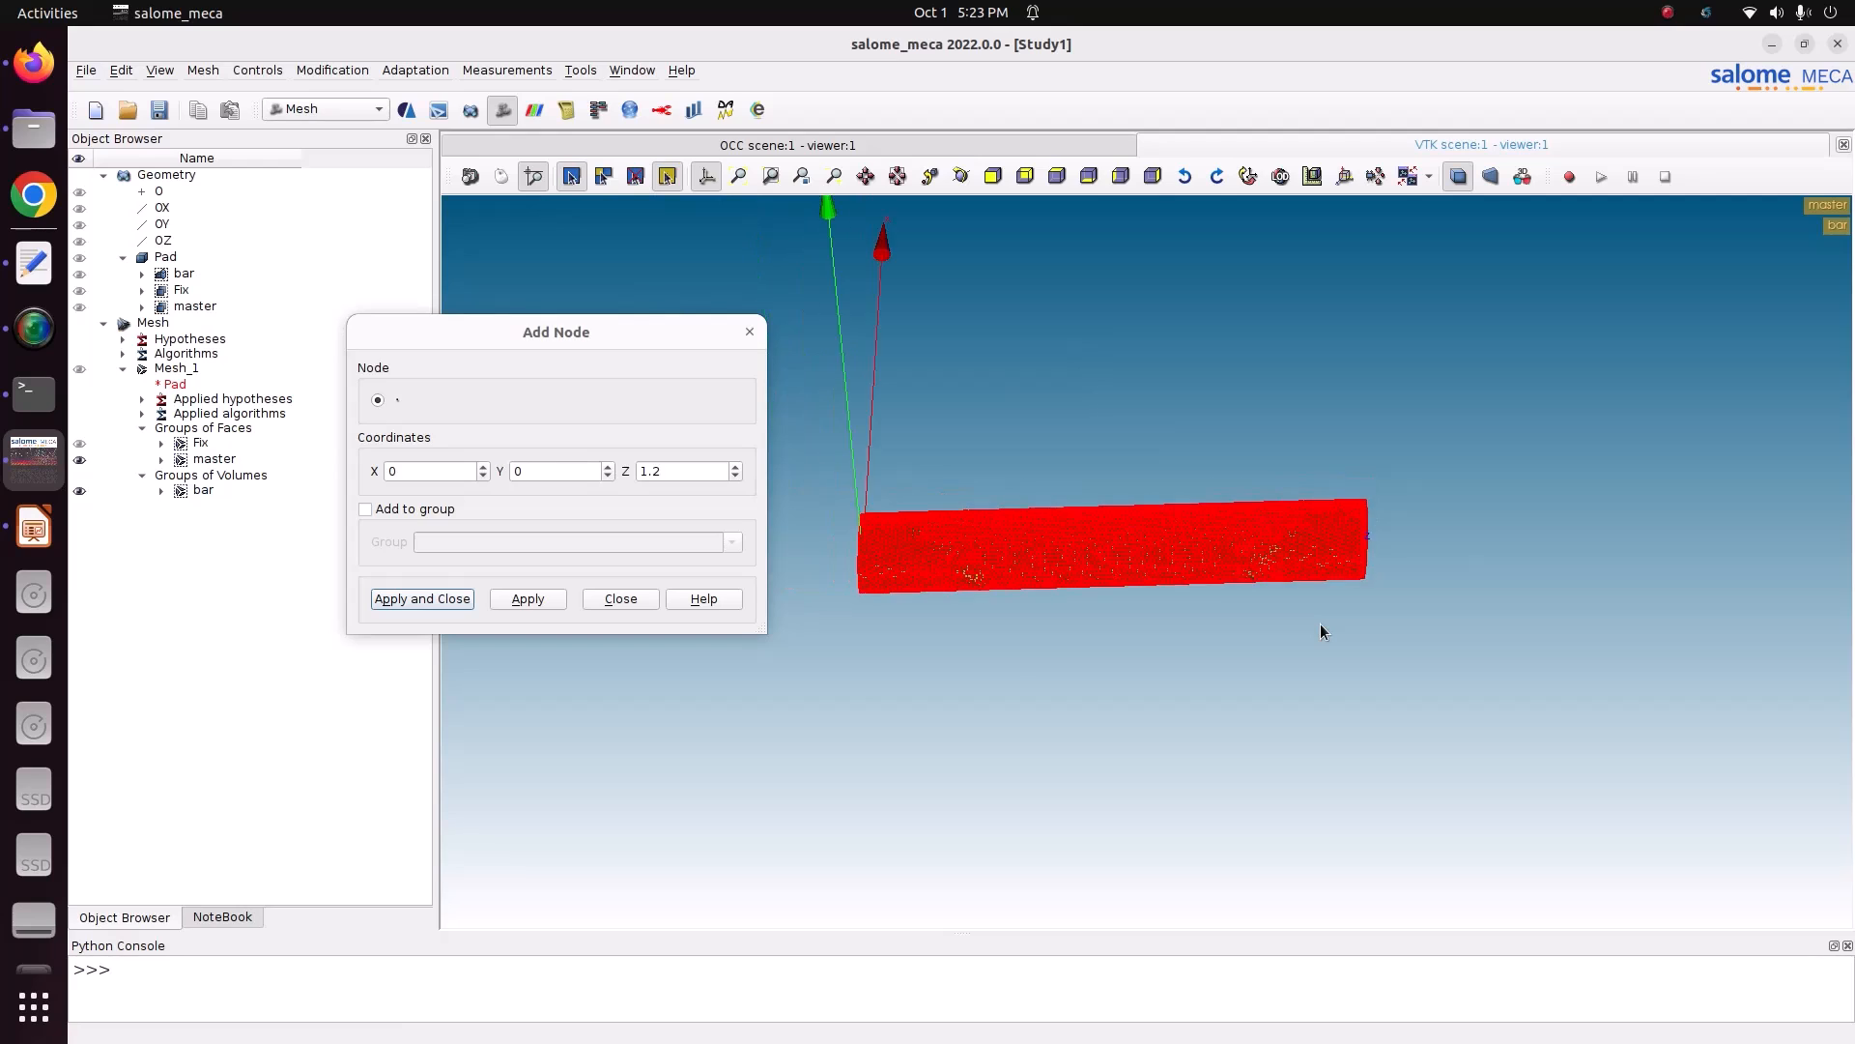
pyautogui.scroll(-1, 1281, 609)
pyautogui.moveTo(689, 468); pyautogui.dragTo(557, 455)
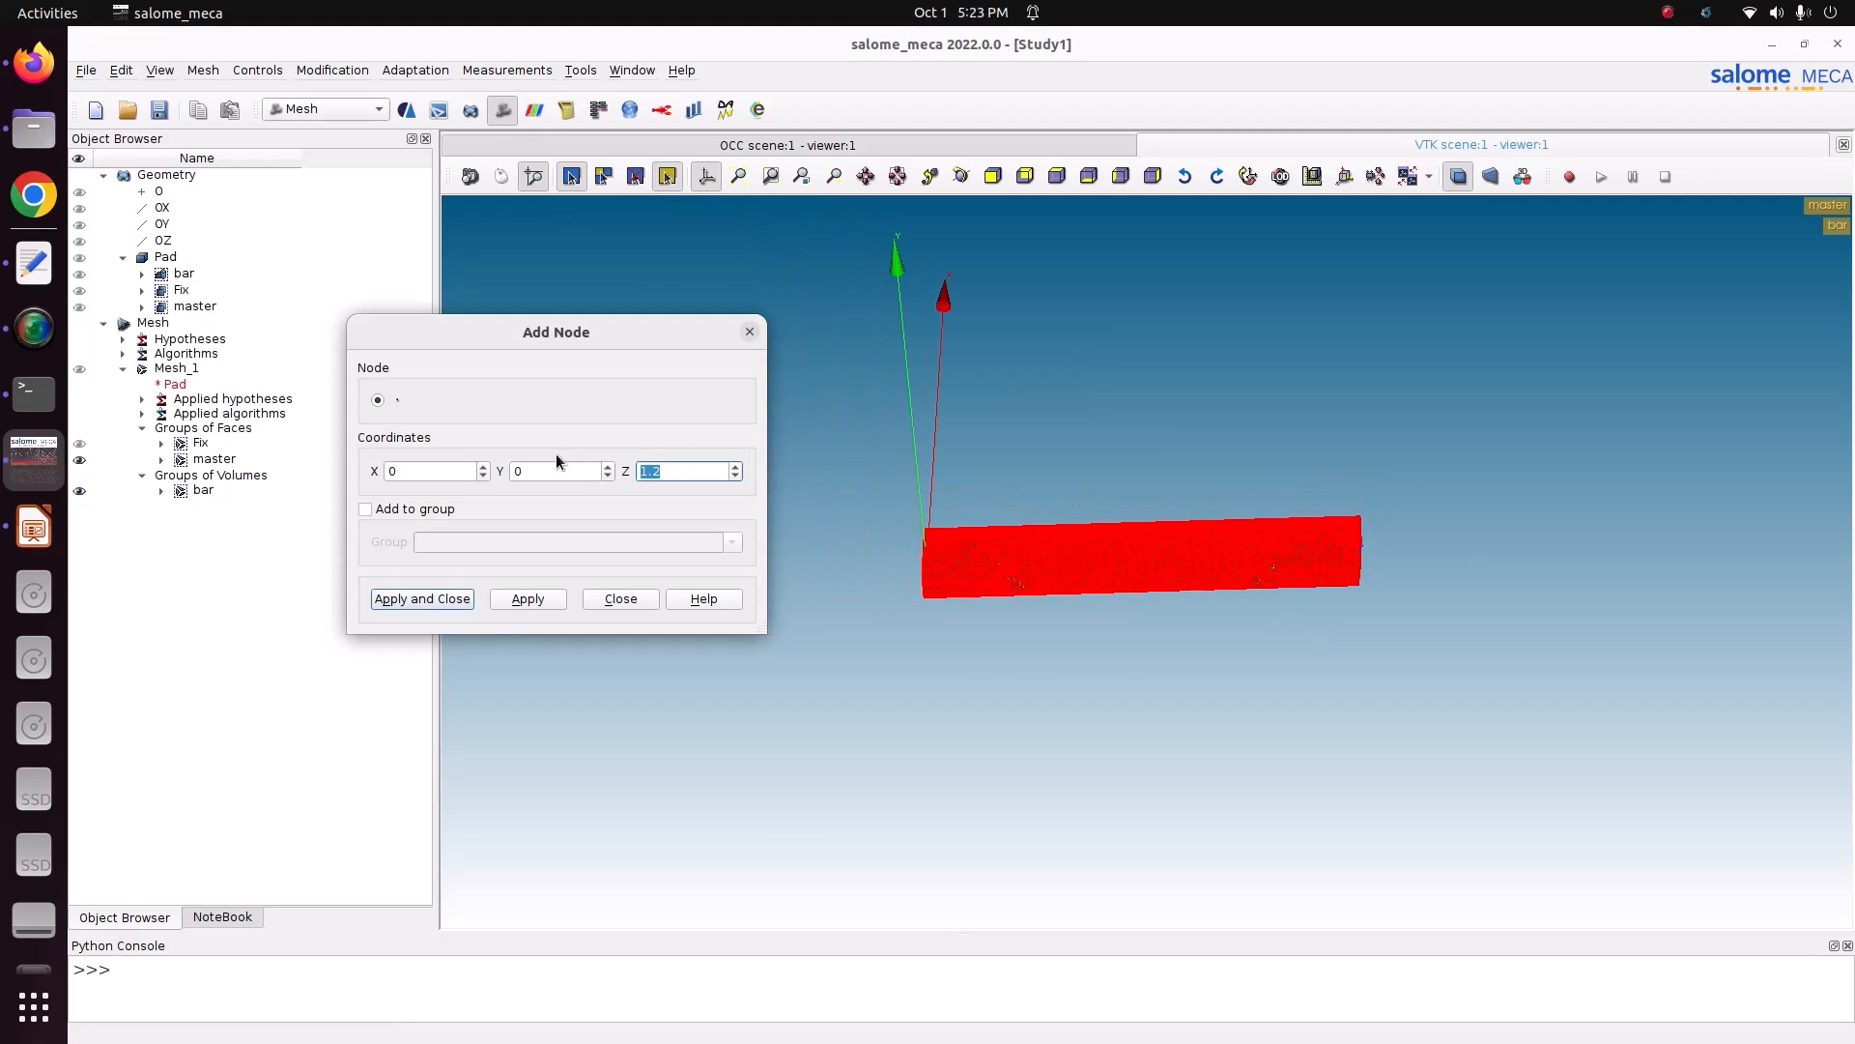
pyautogui.press('BackSpace')
pyautogui.scroll(7, 1389, 584)
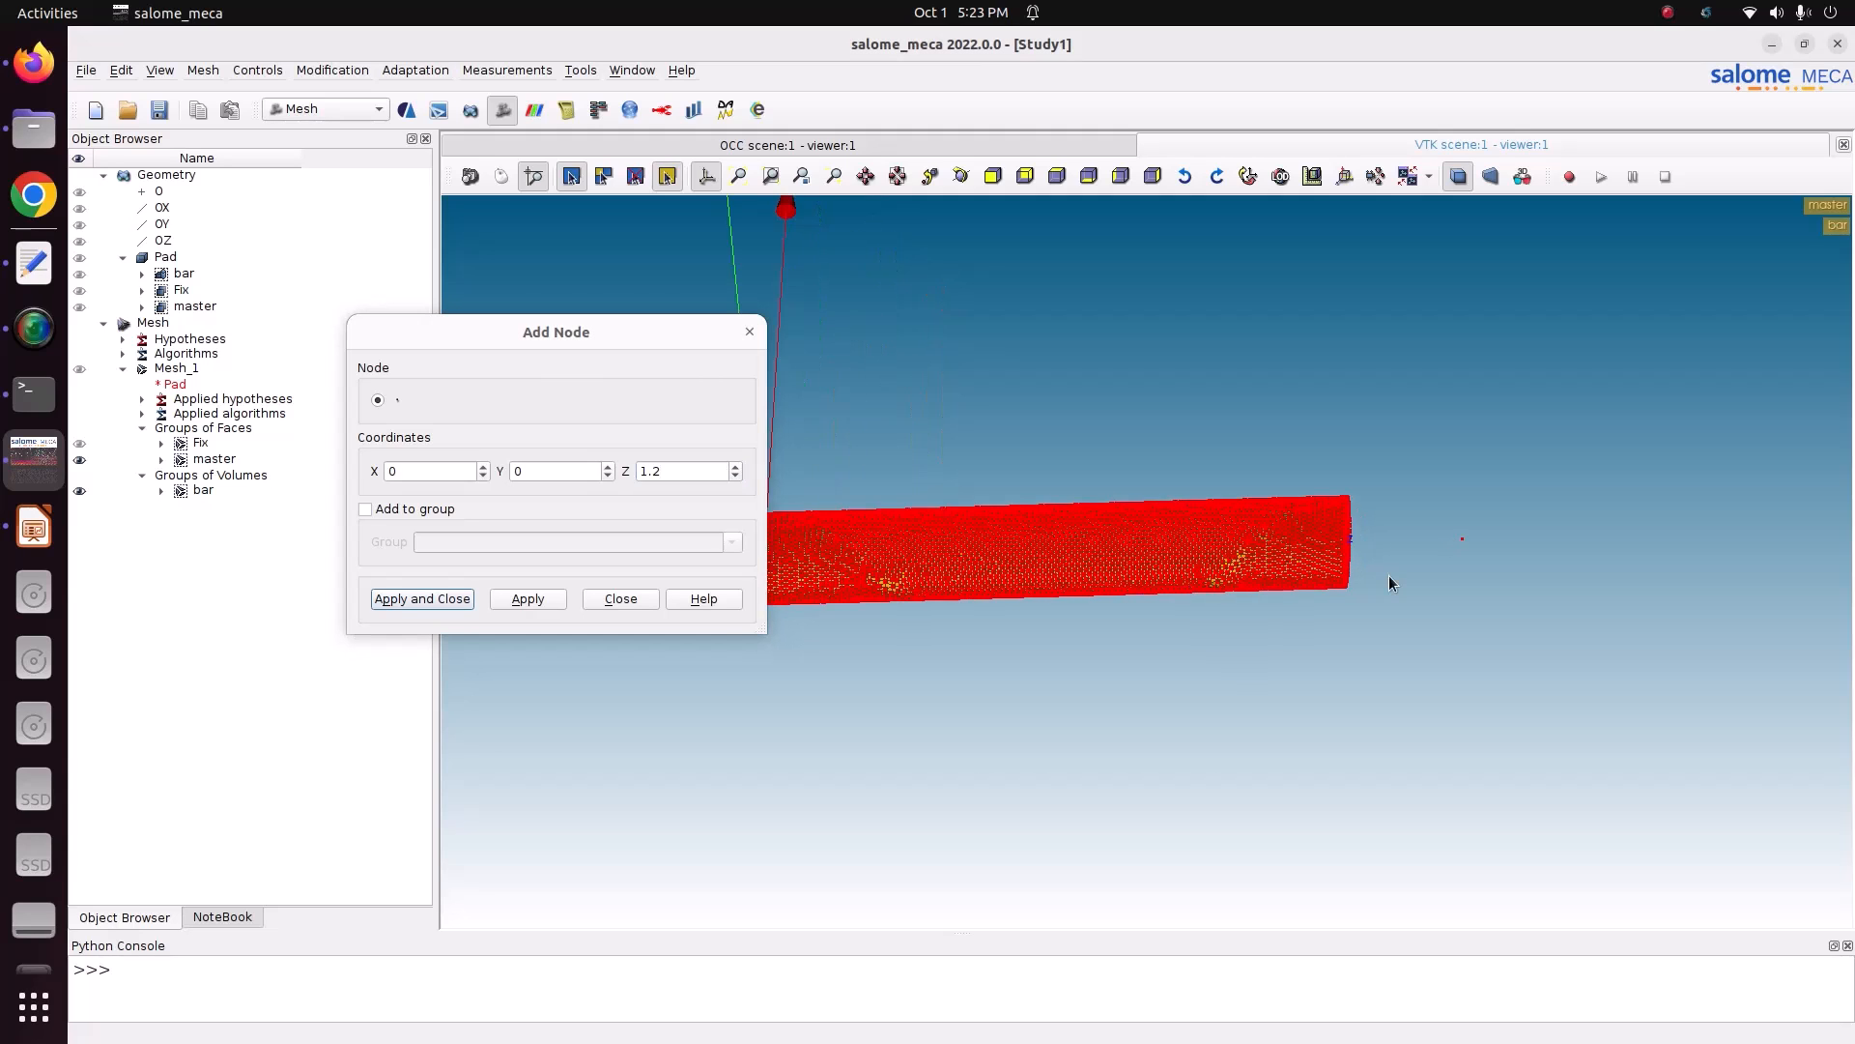
# - Set the new node's Z coordinate to 1.1, check its preview beyond the master face, and add it to Mesh_1
pyautogui.click(679, 478)
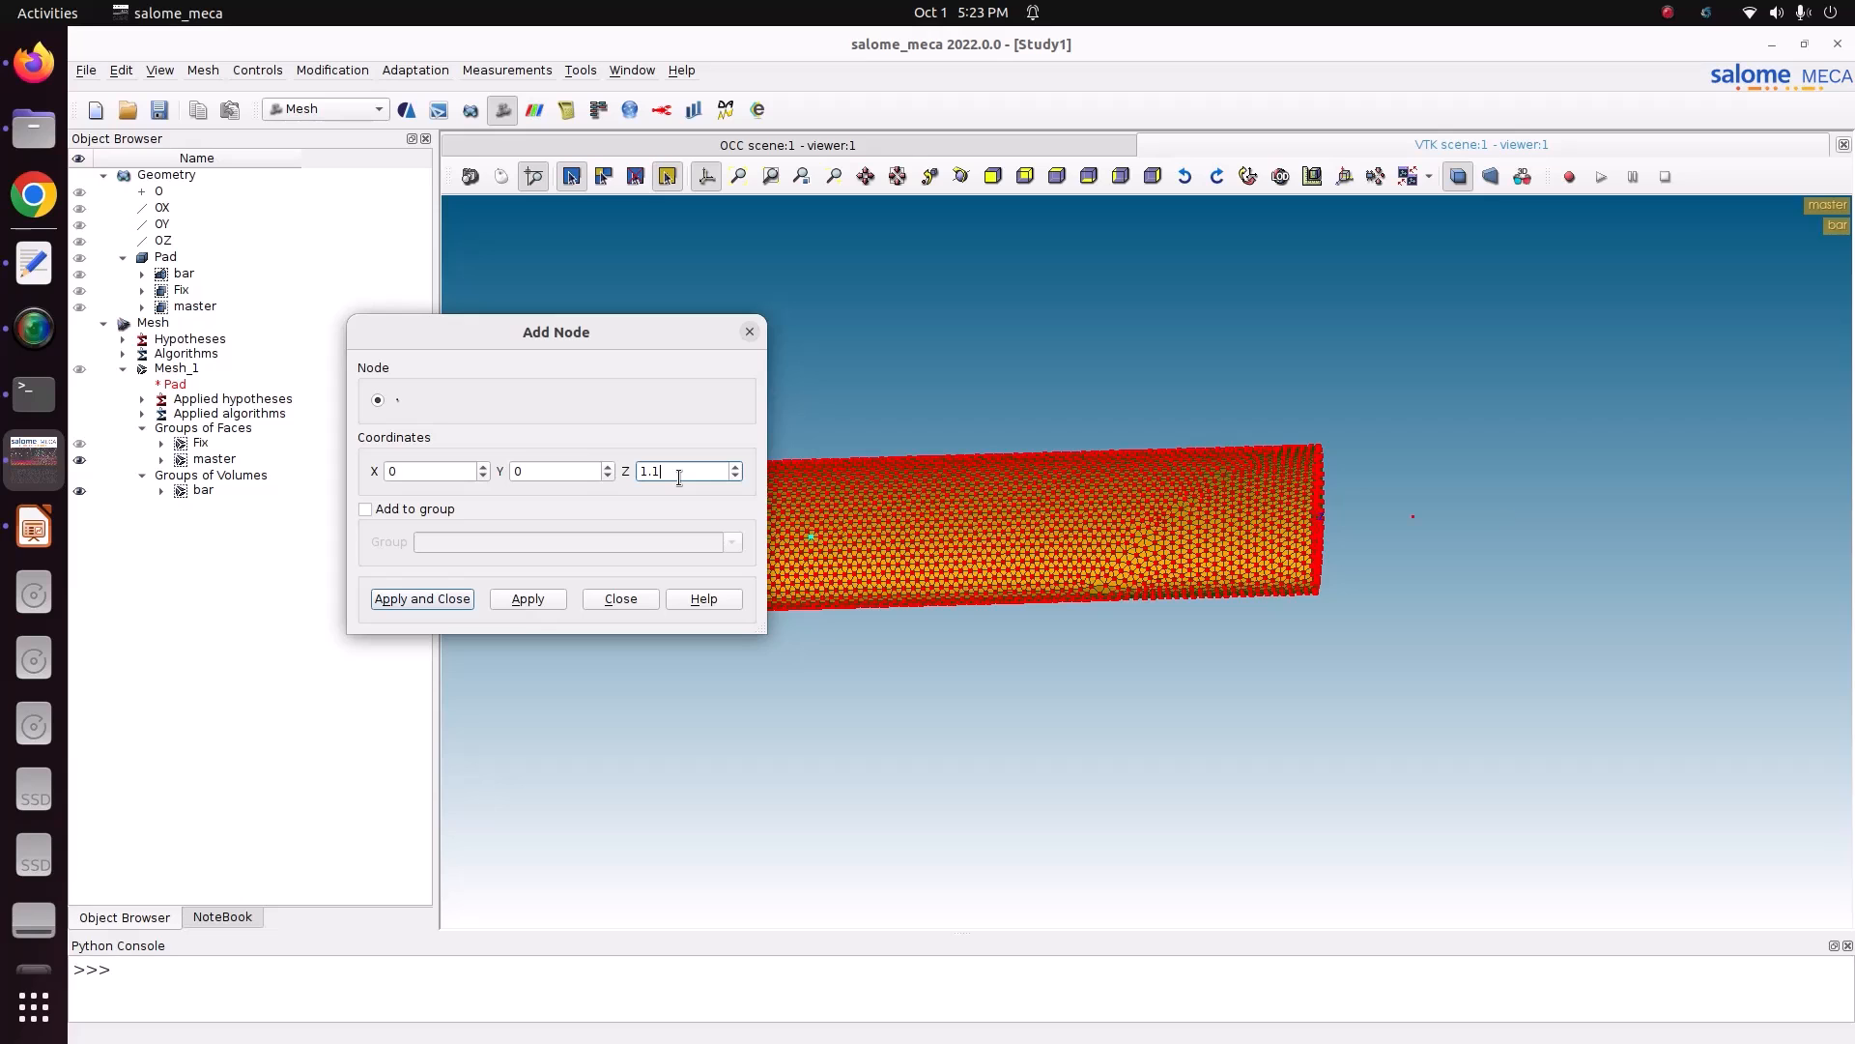
pyautogui.scroll(3, 1471, 547)
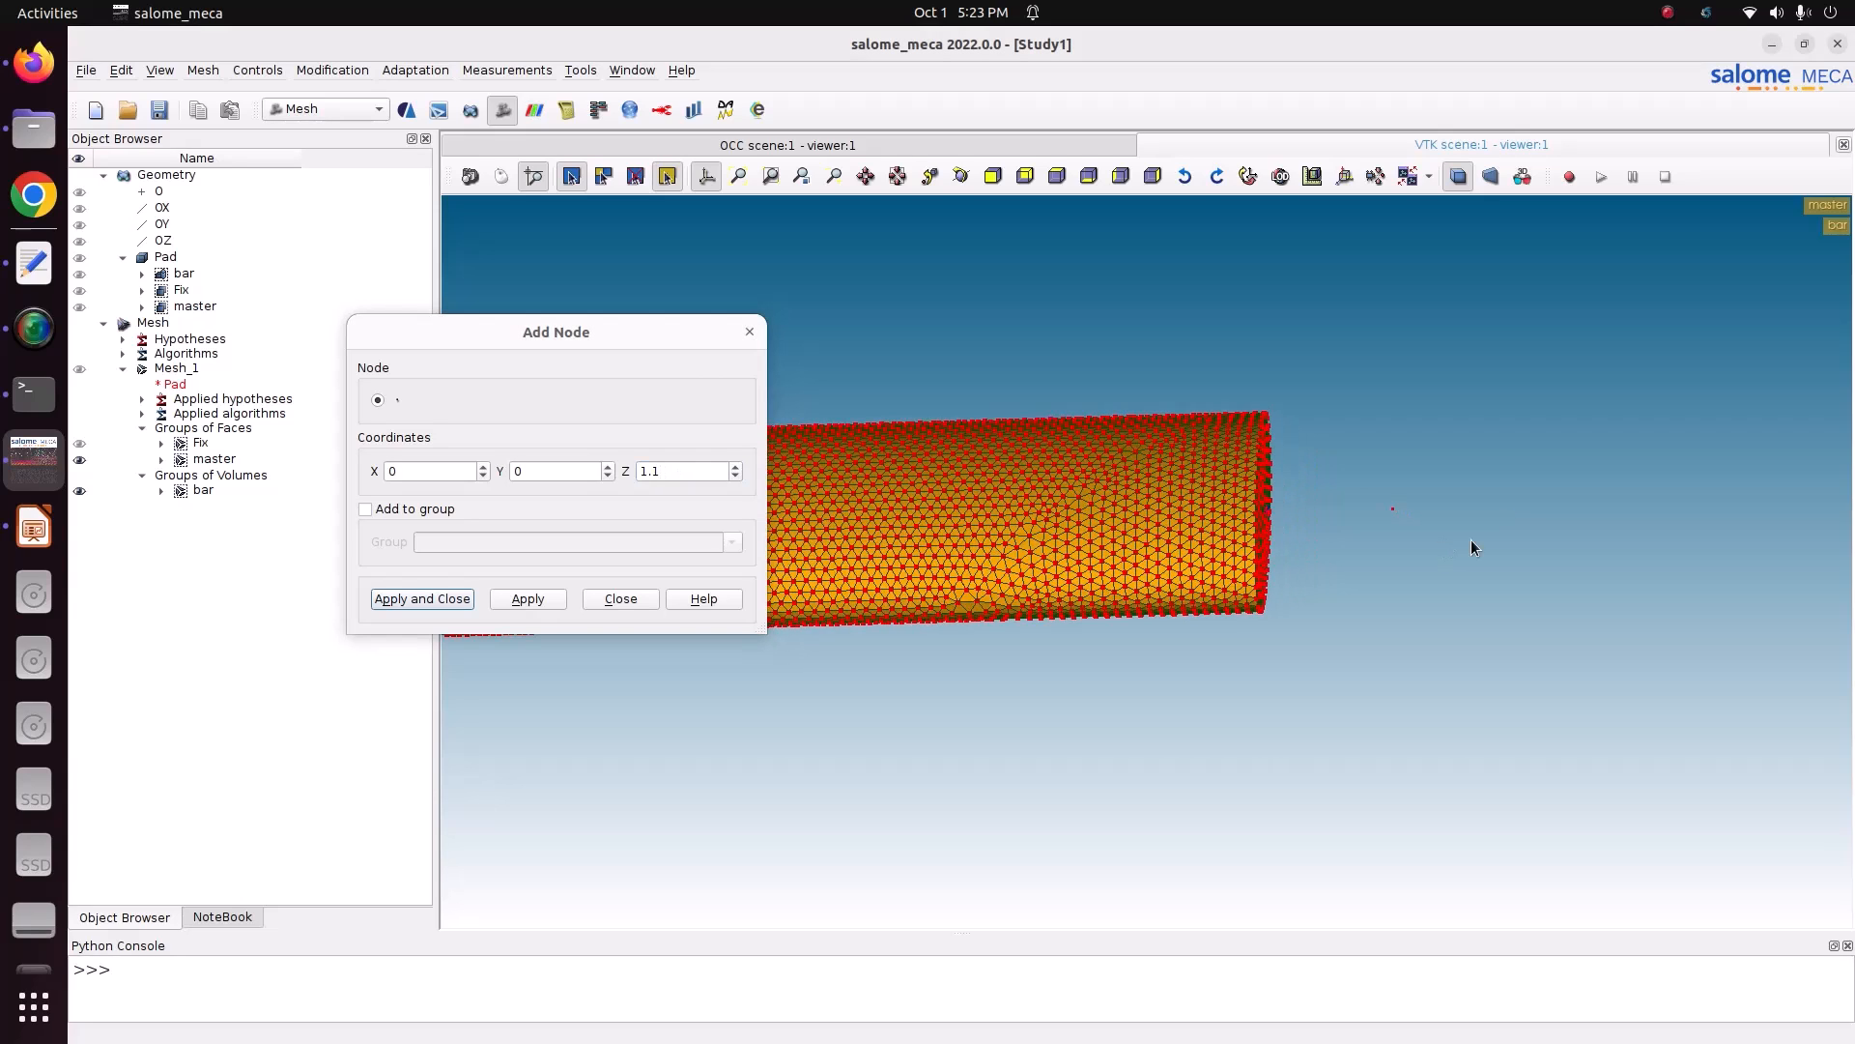
pyautogui.scroll(1, 1363, 512)
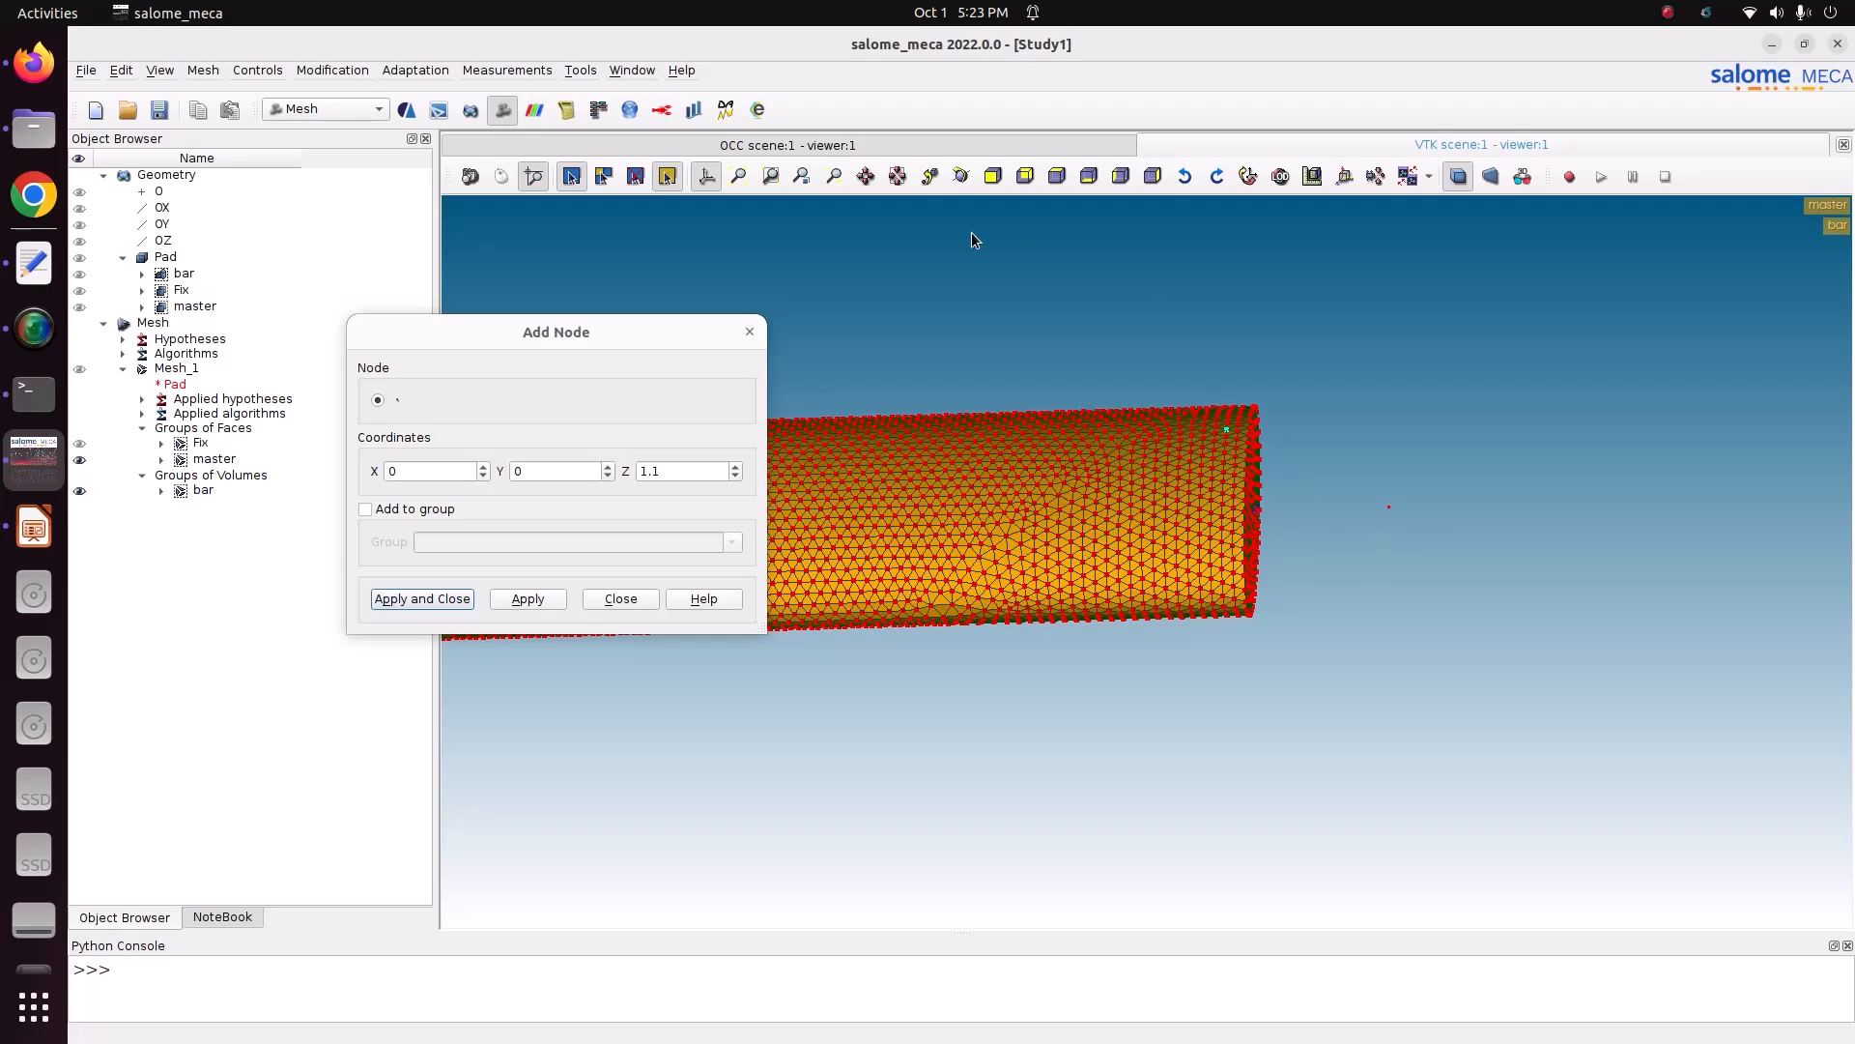
pyautogui.click(961, 176)
pyautogui.moveTo(1077, 304); pyautogui.dragTo(992, 319)
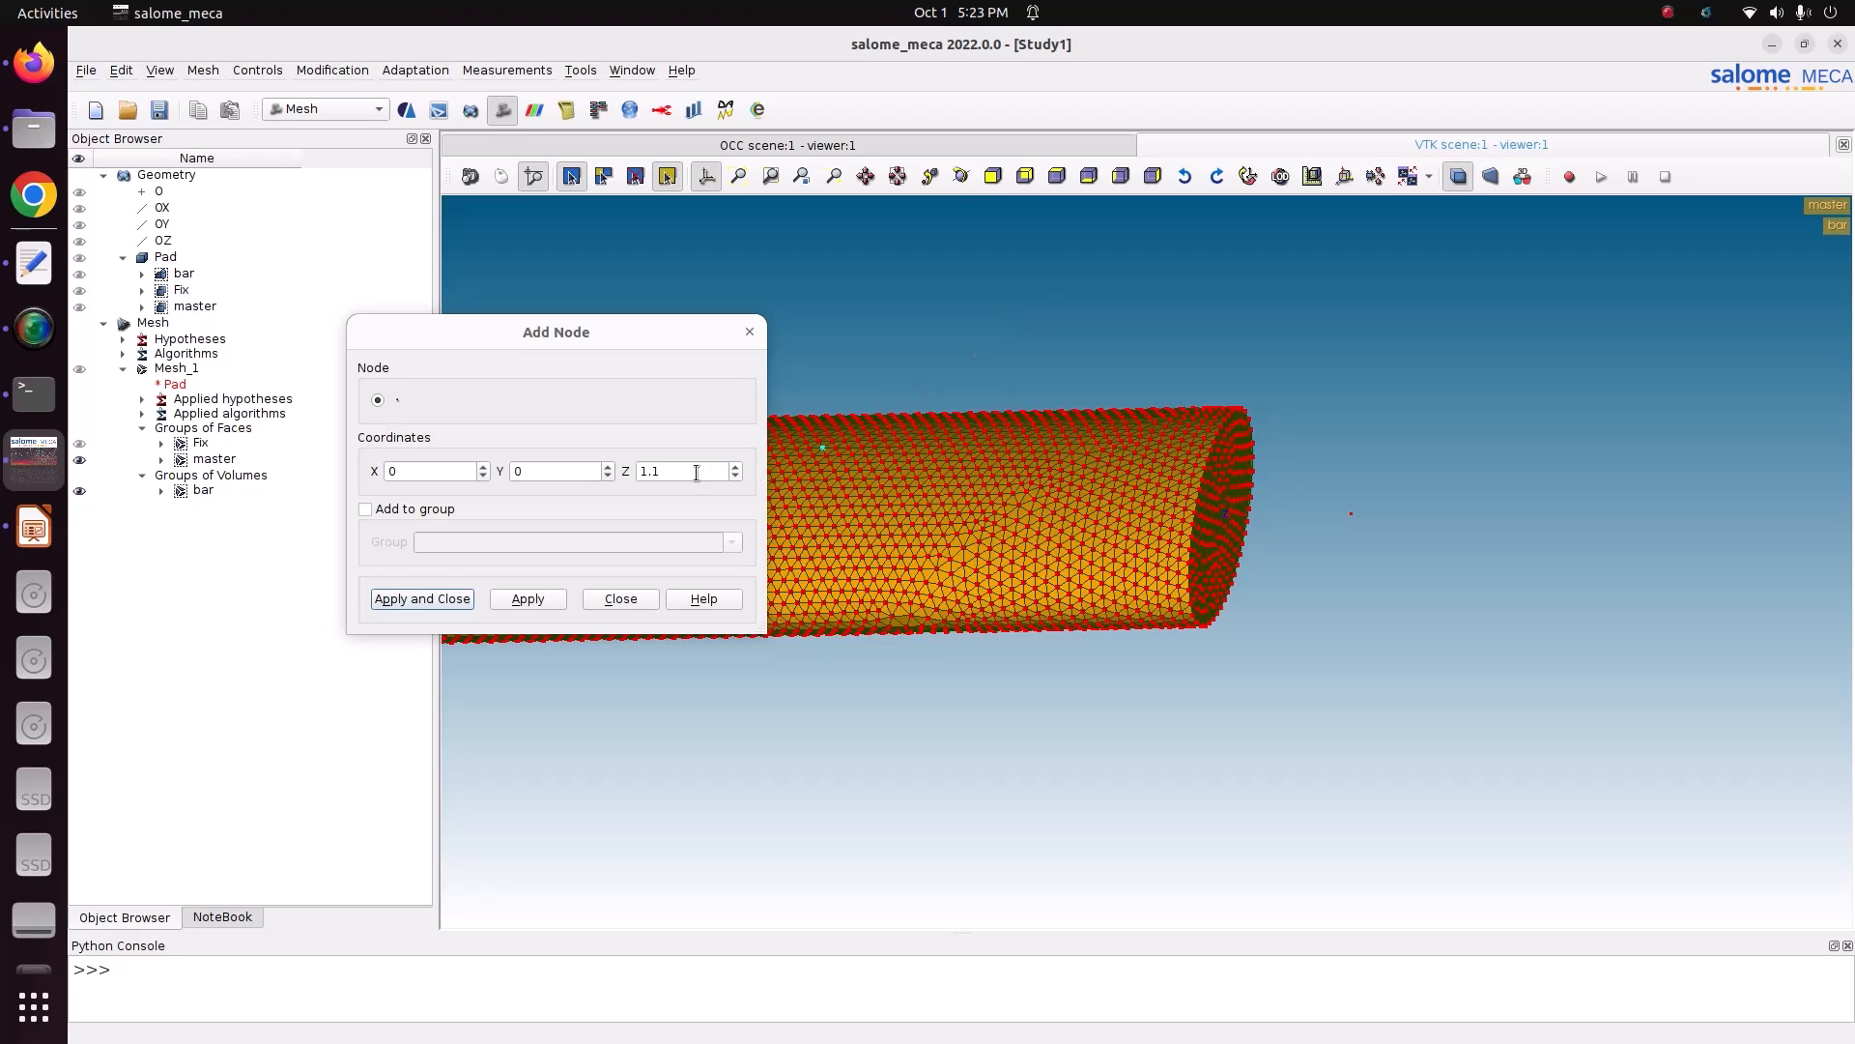
pyautogui.click(431, 599)
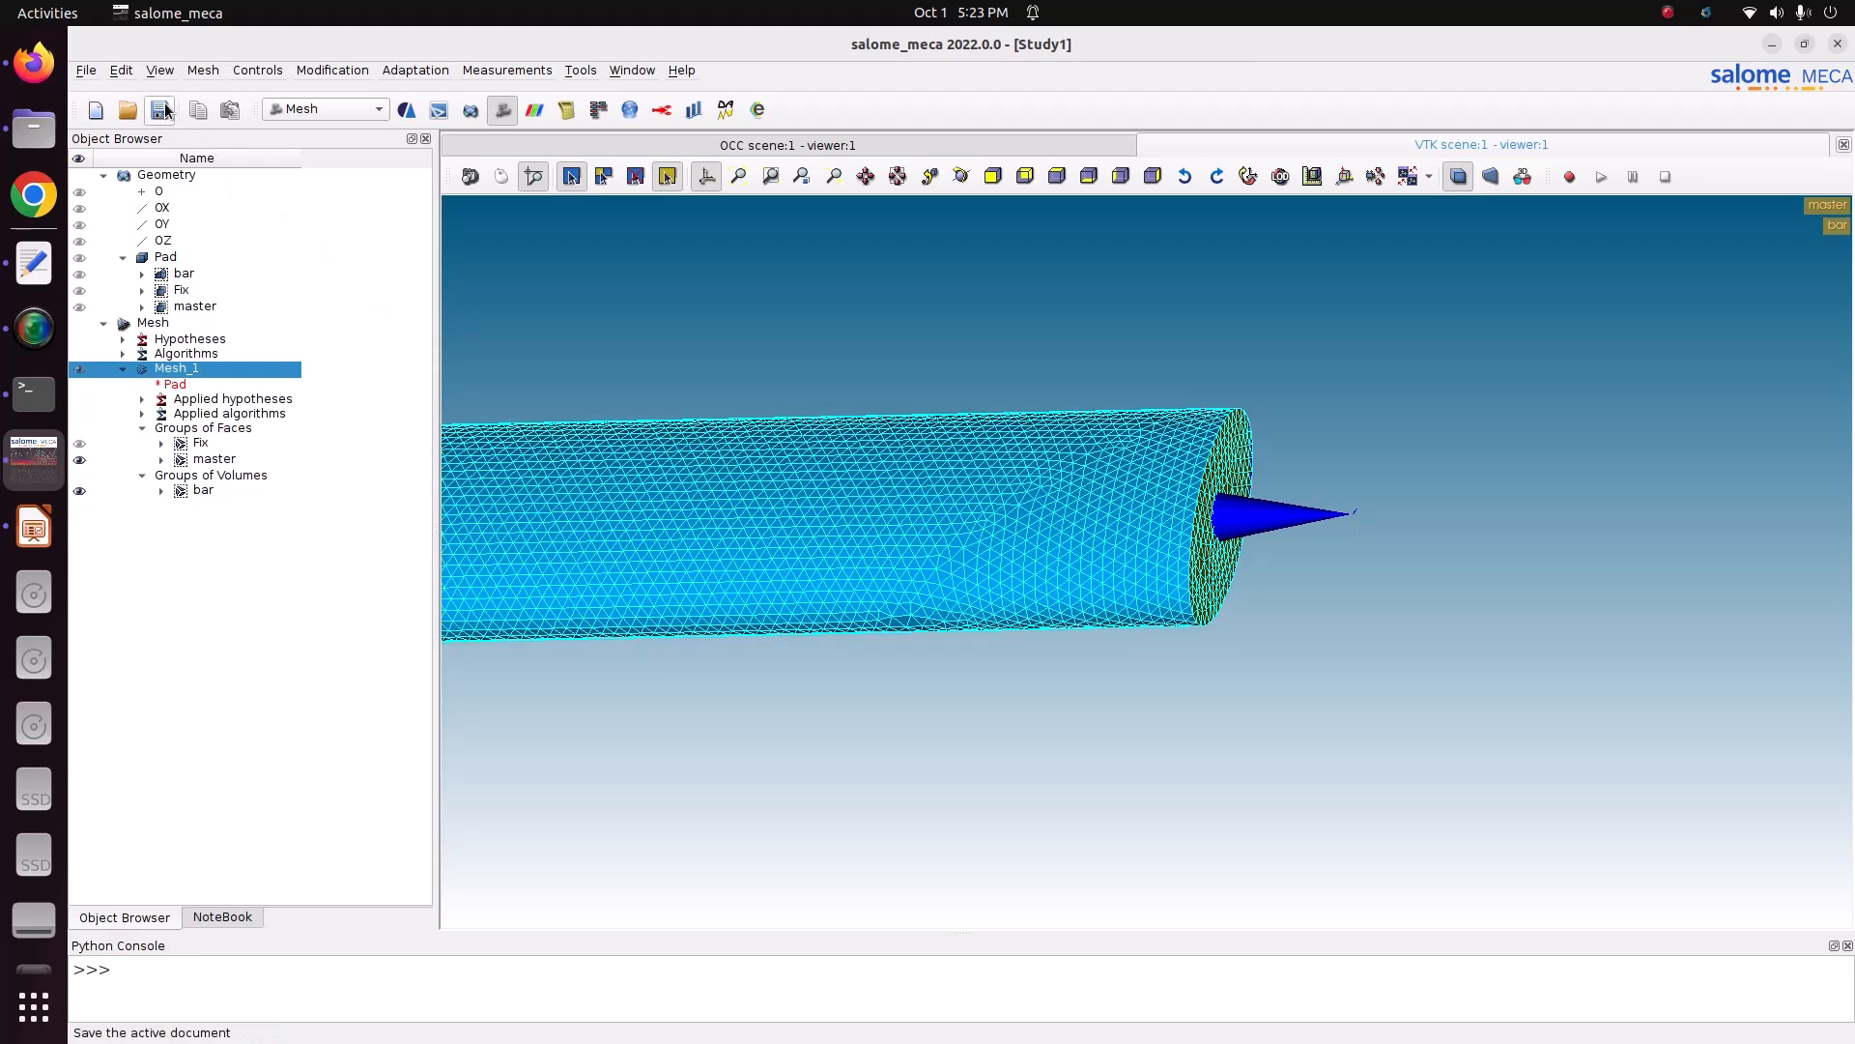
# - Create a standalone node group named load in Mesh_1 containing only the new node beyond the bar's end
pyautogui.click(200, 71)
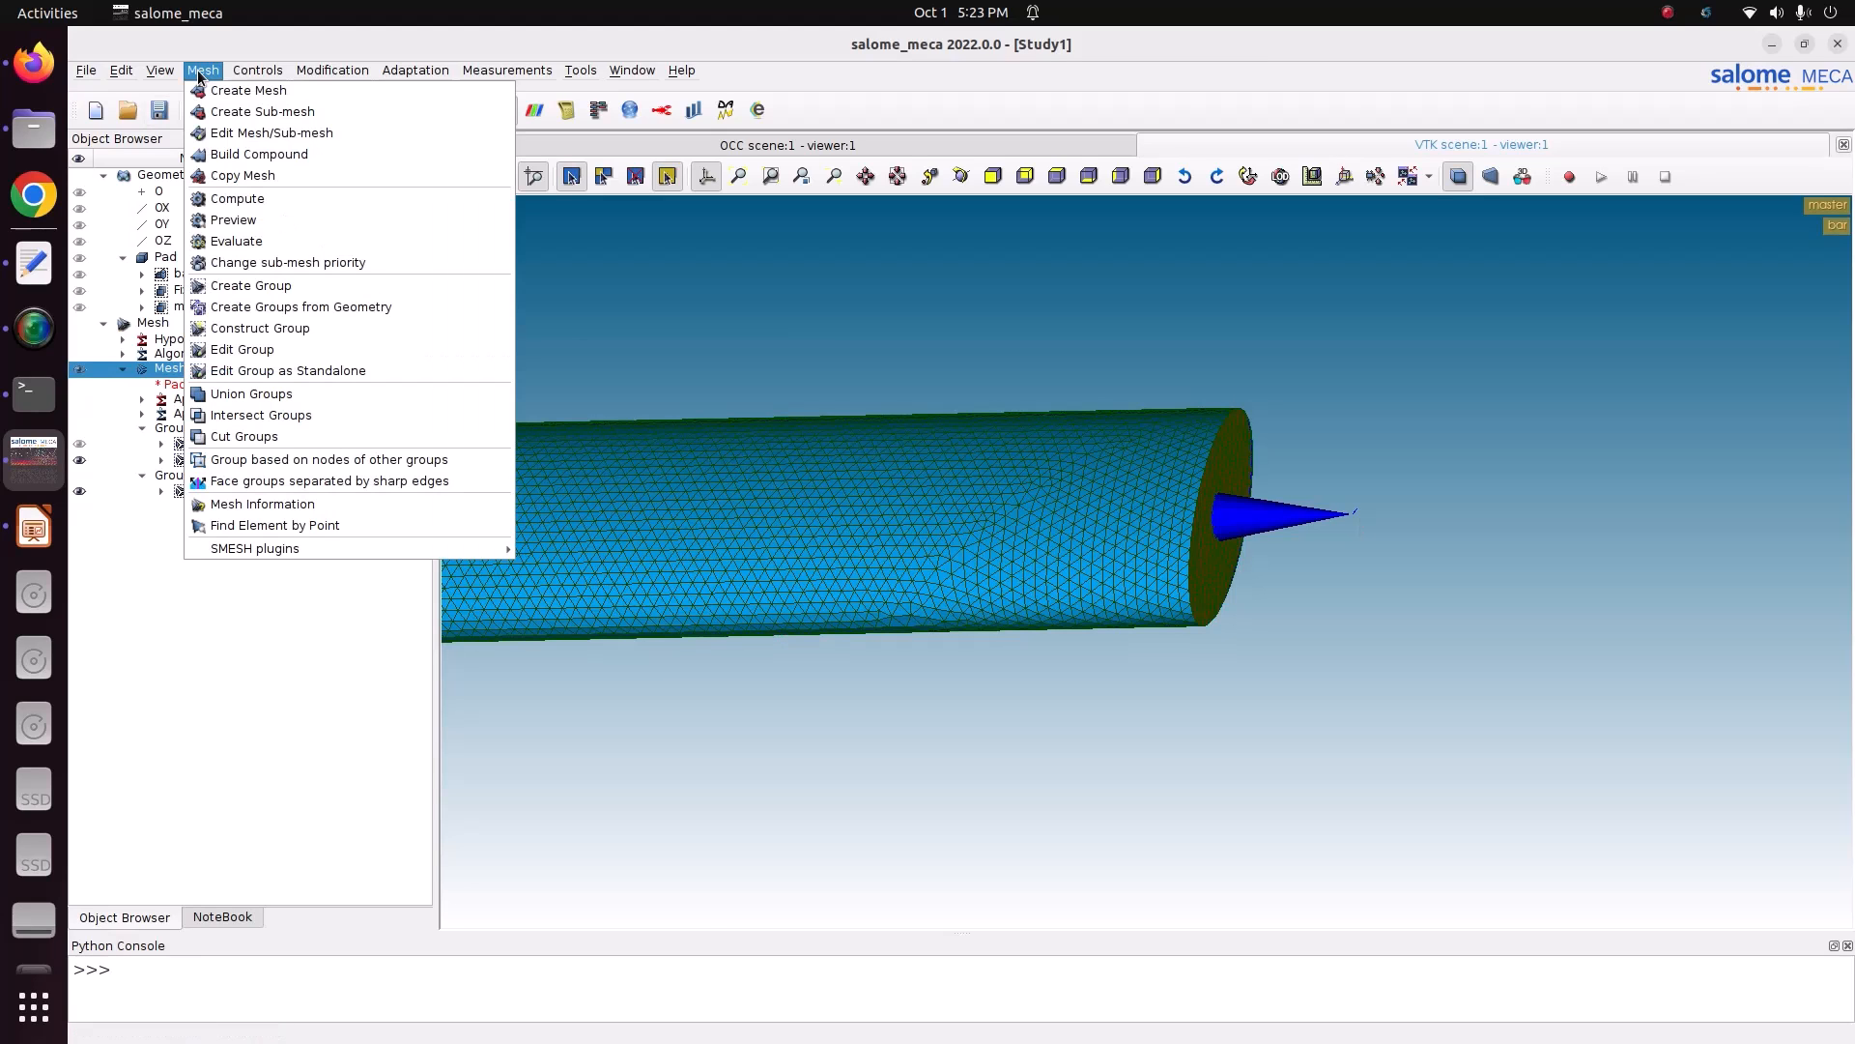
pyautogui.click(283, 292)
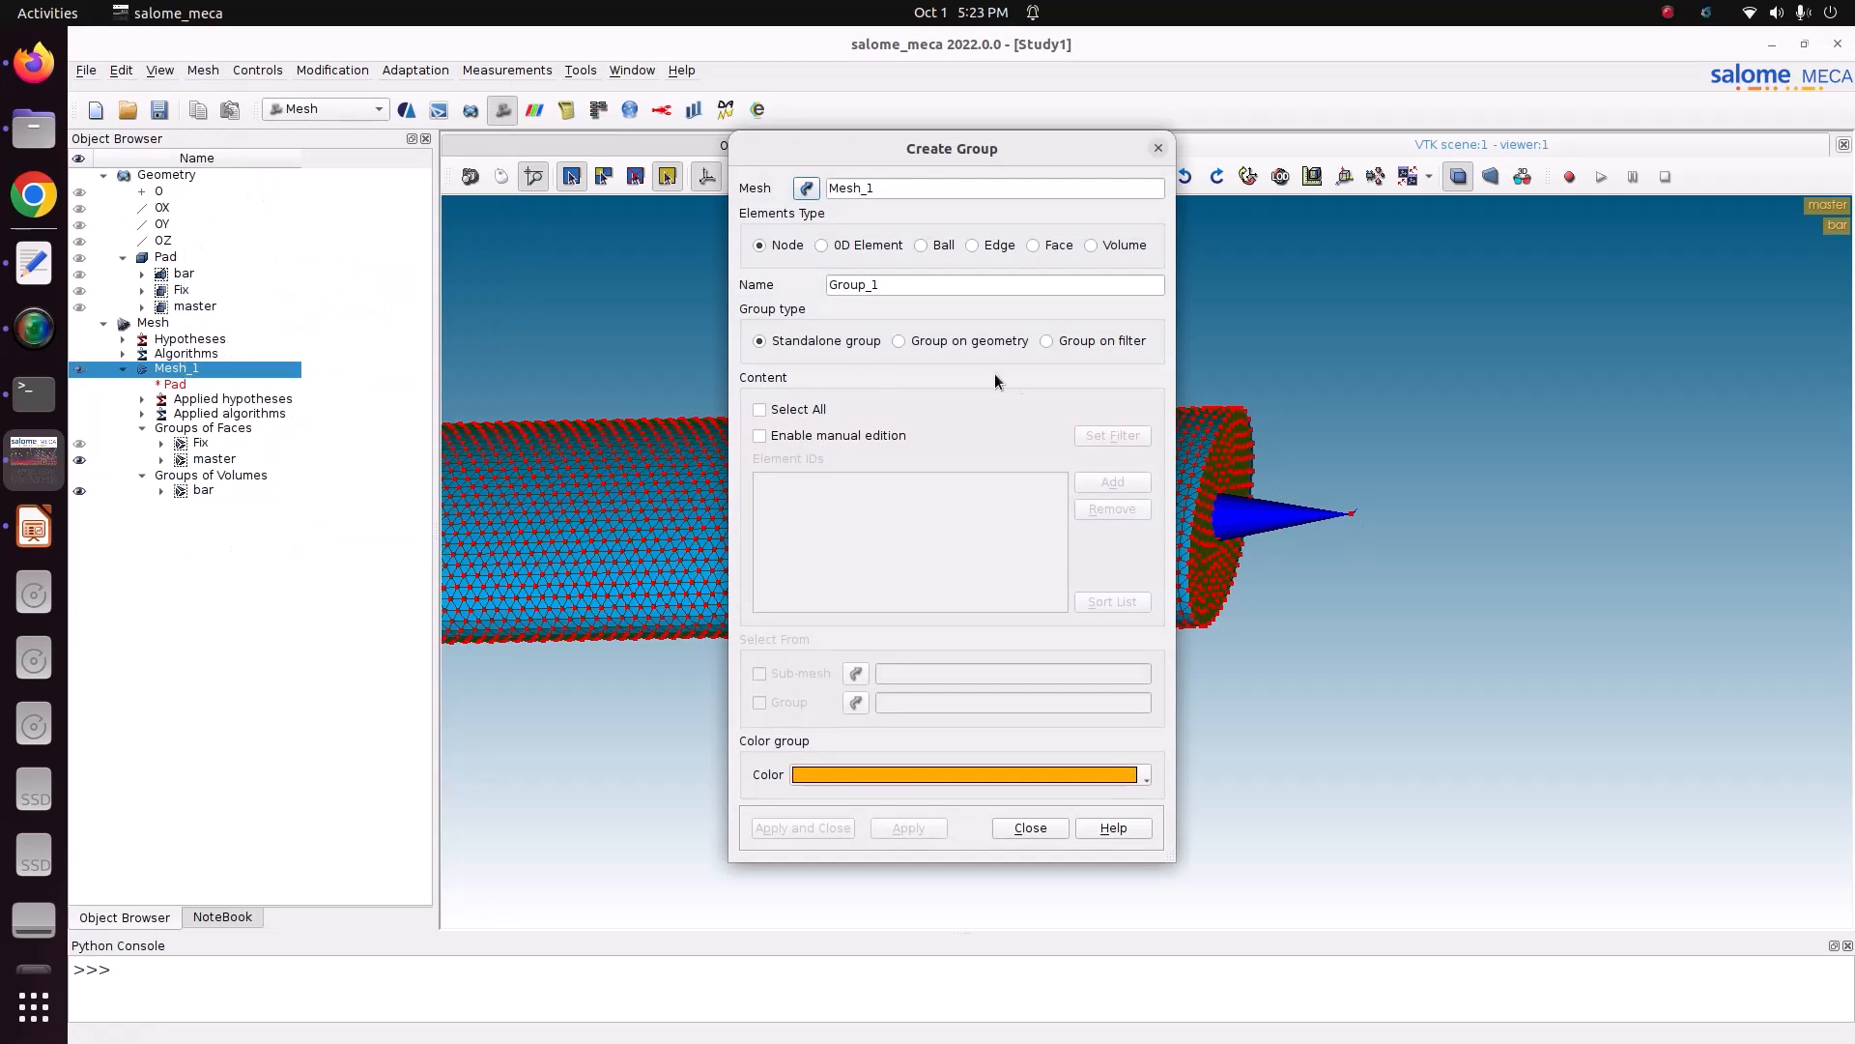
pyautogui.click(779, 437)
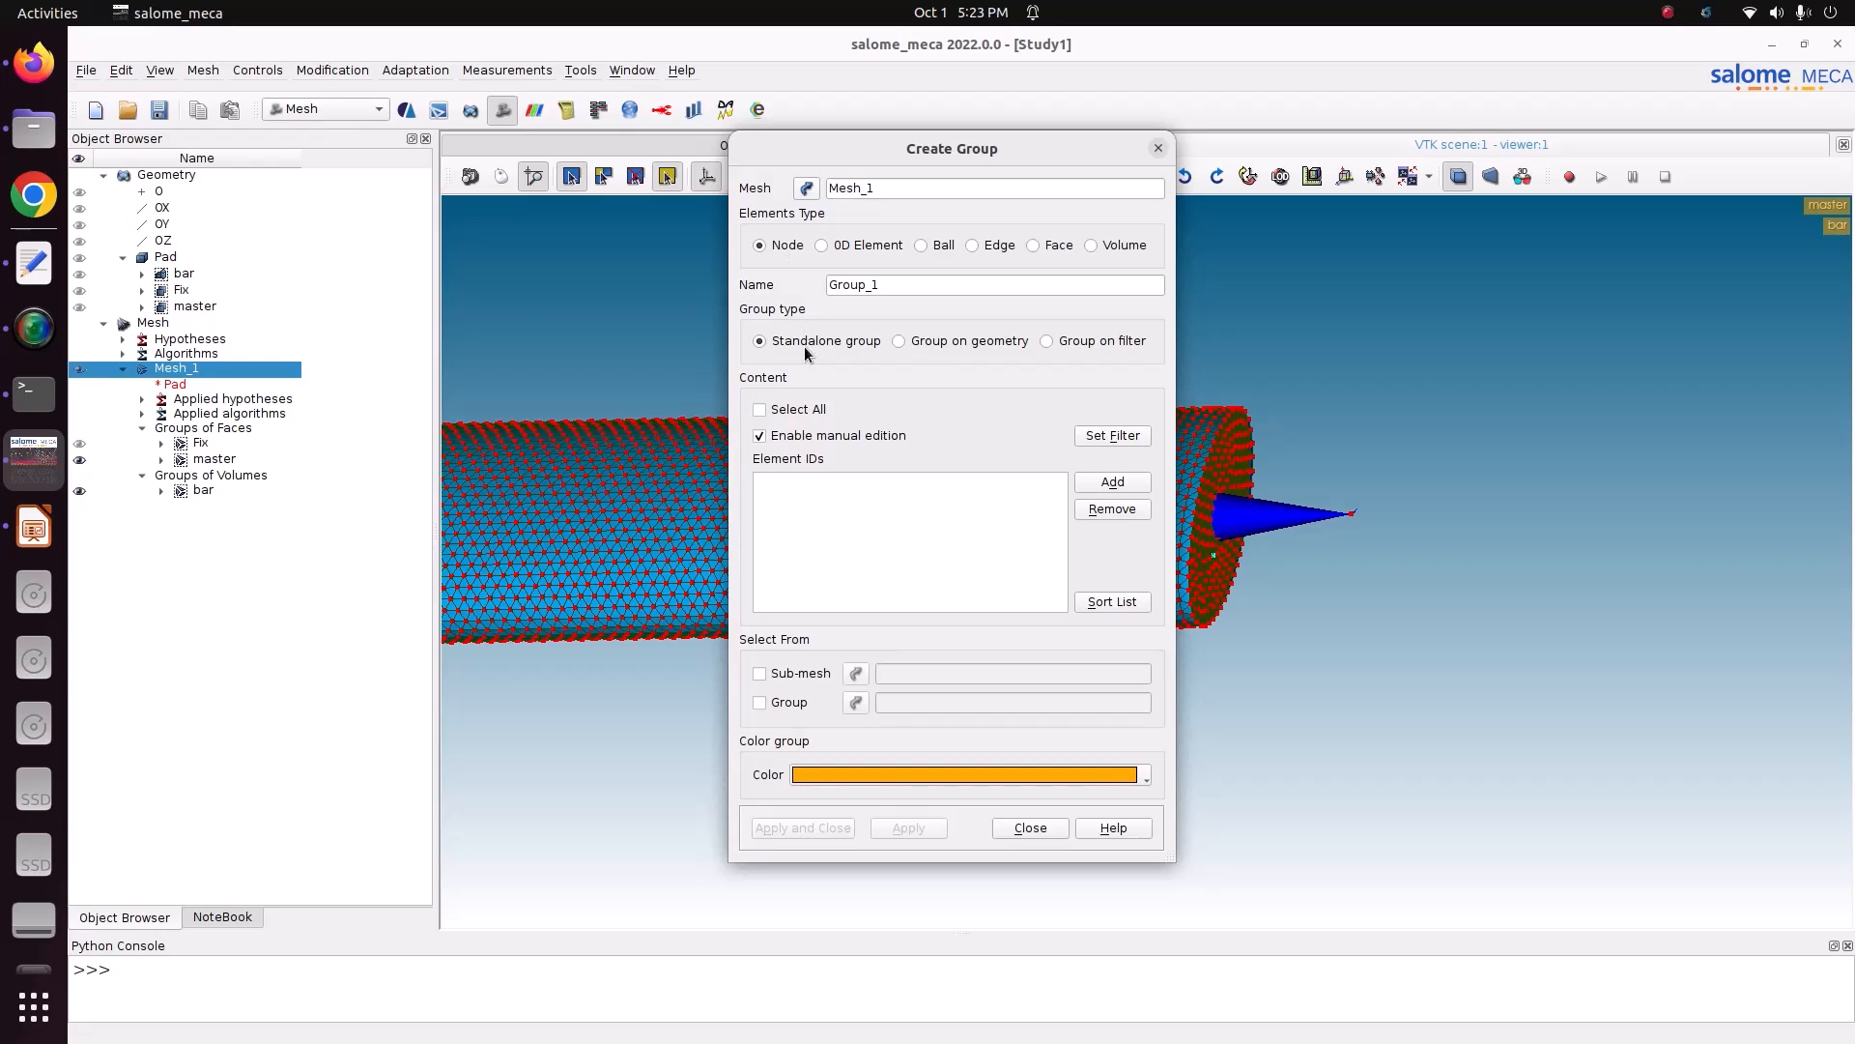
pyautogui.moveTo(1326, 492); pyautogui.dragTo(1393, 555)
pyautogui.click(1111, 481)
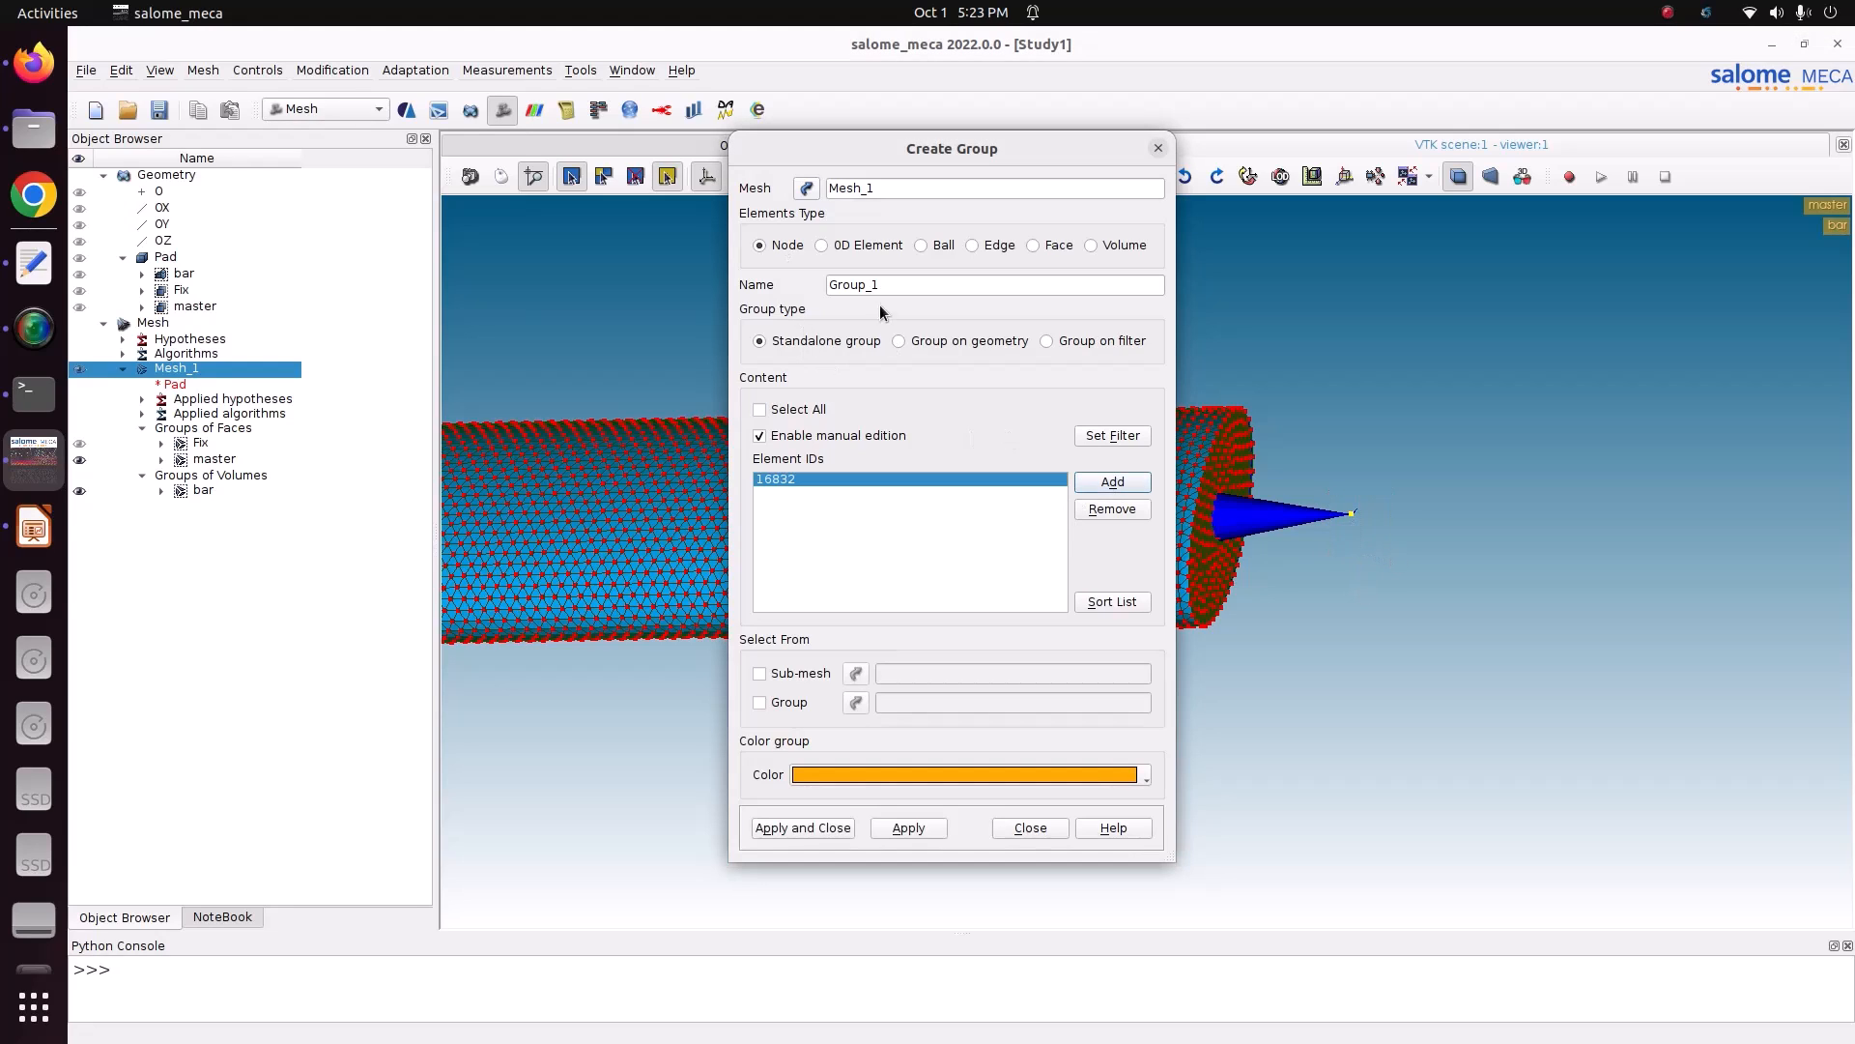
pyautogui.write('load')
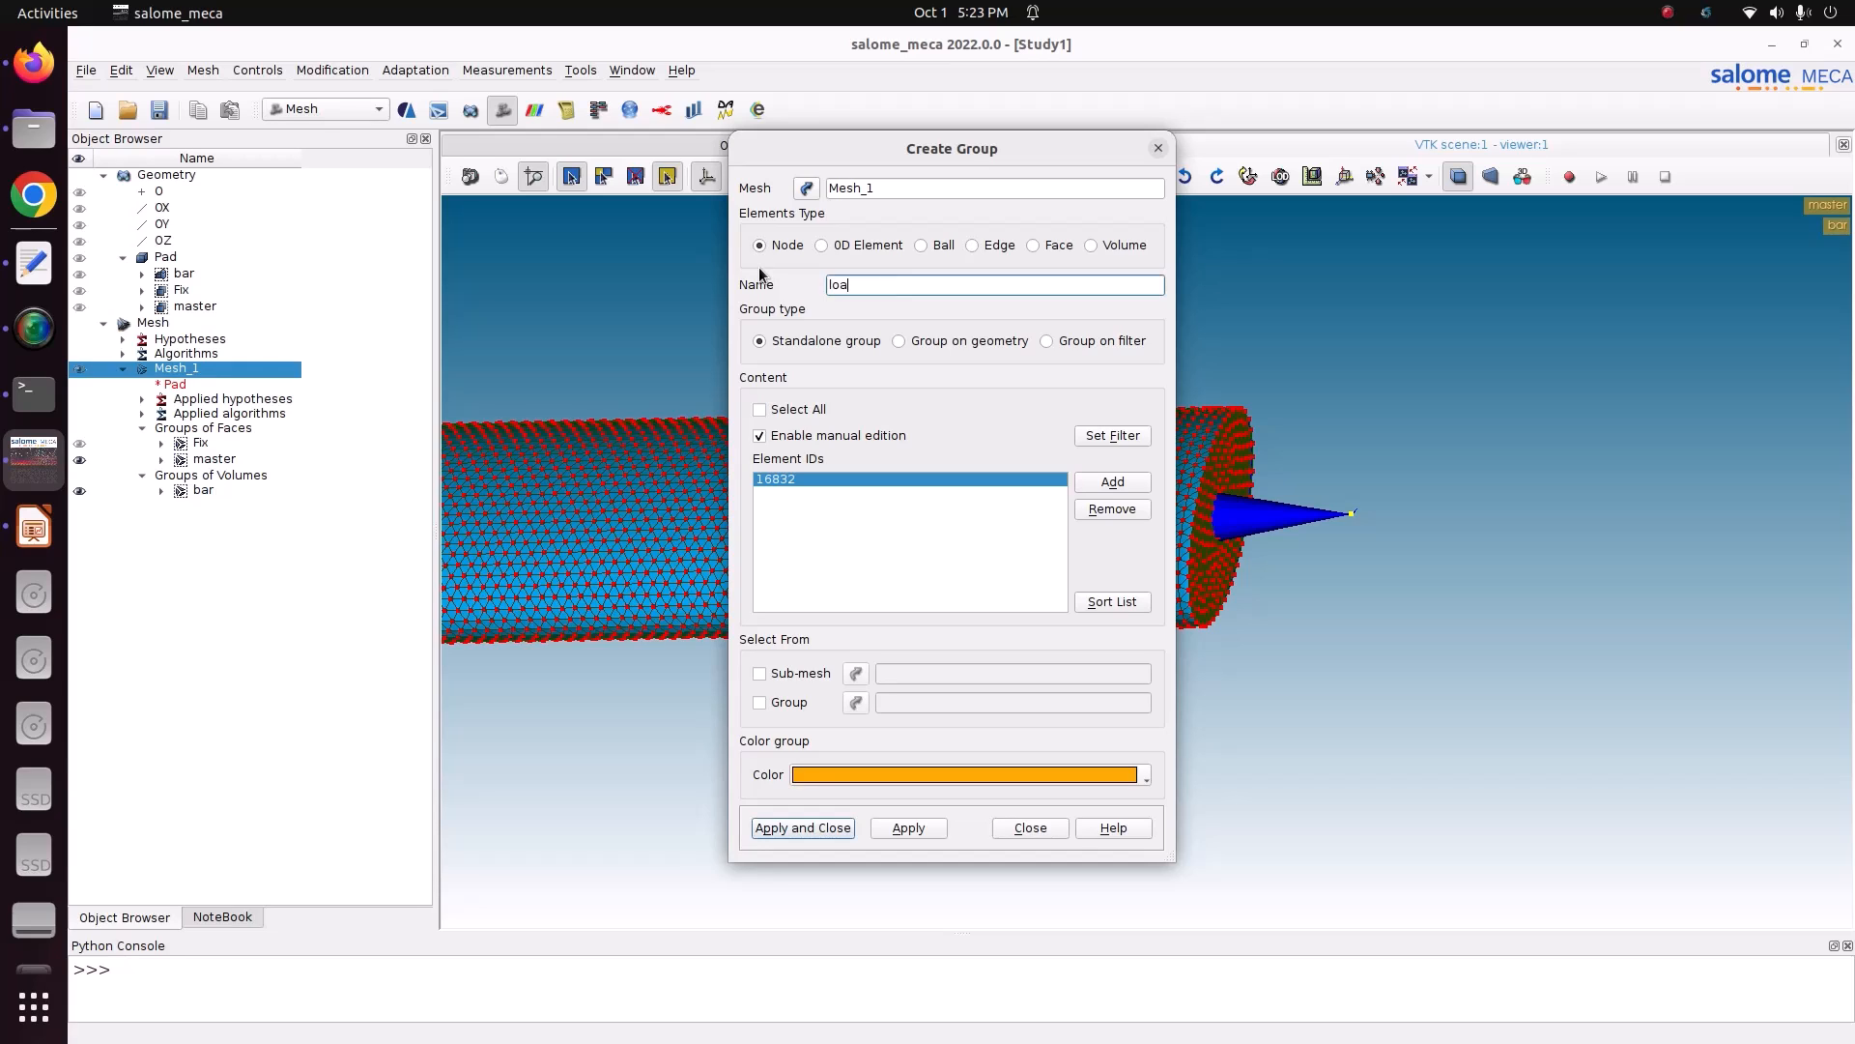
pyautogui.click(905, 830)
pyautogui.click(1030, 827)
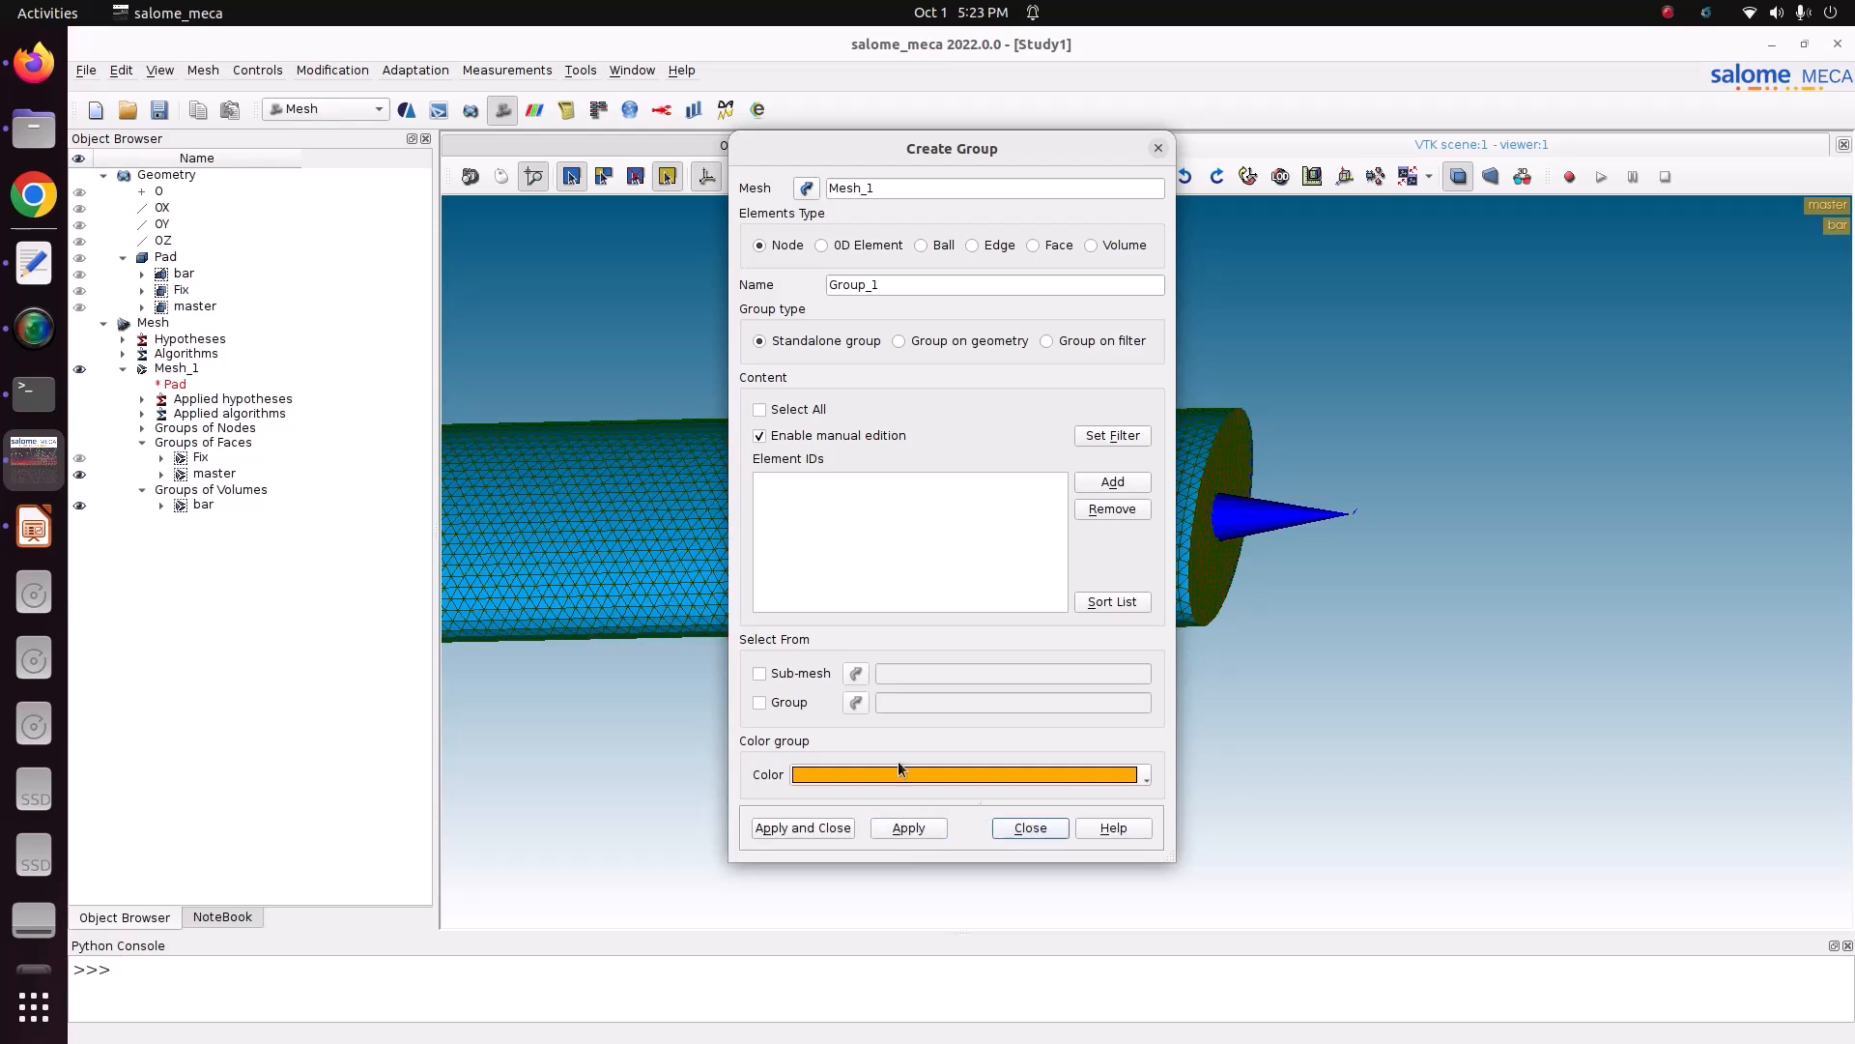
# - List the node groups of Mesh_1 and recompute the mesh
pyautogui.click(143, 429)
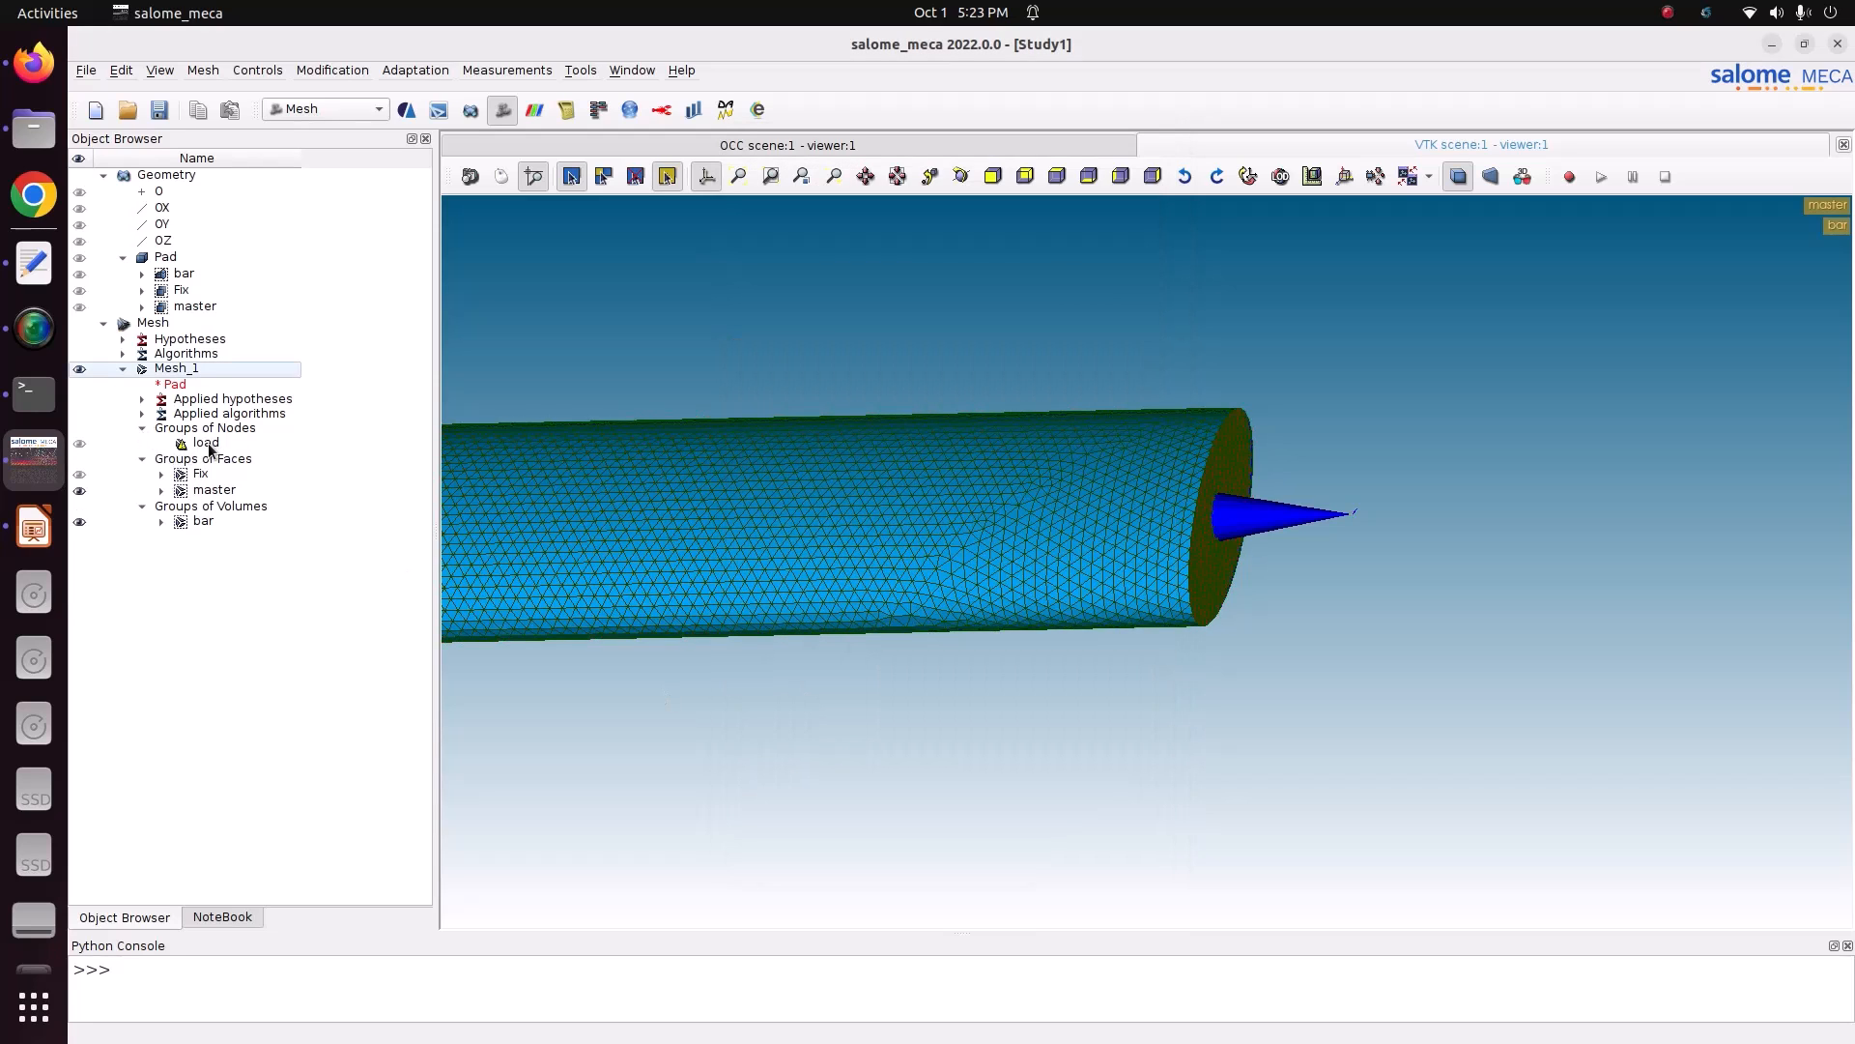
pyautogui.click(192, 373)
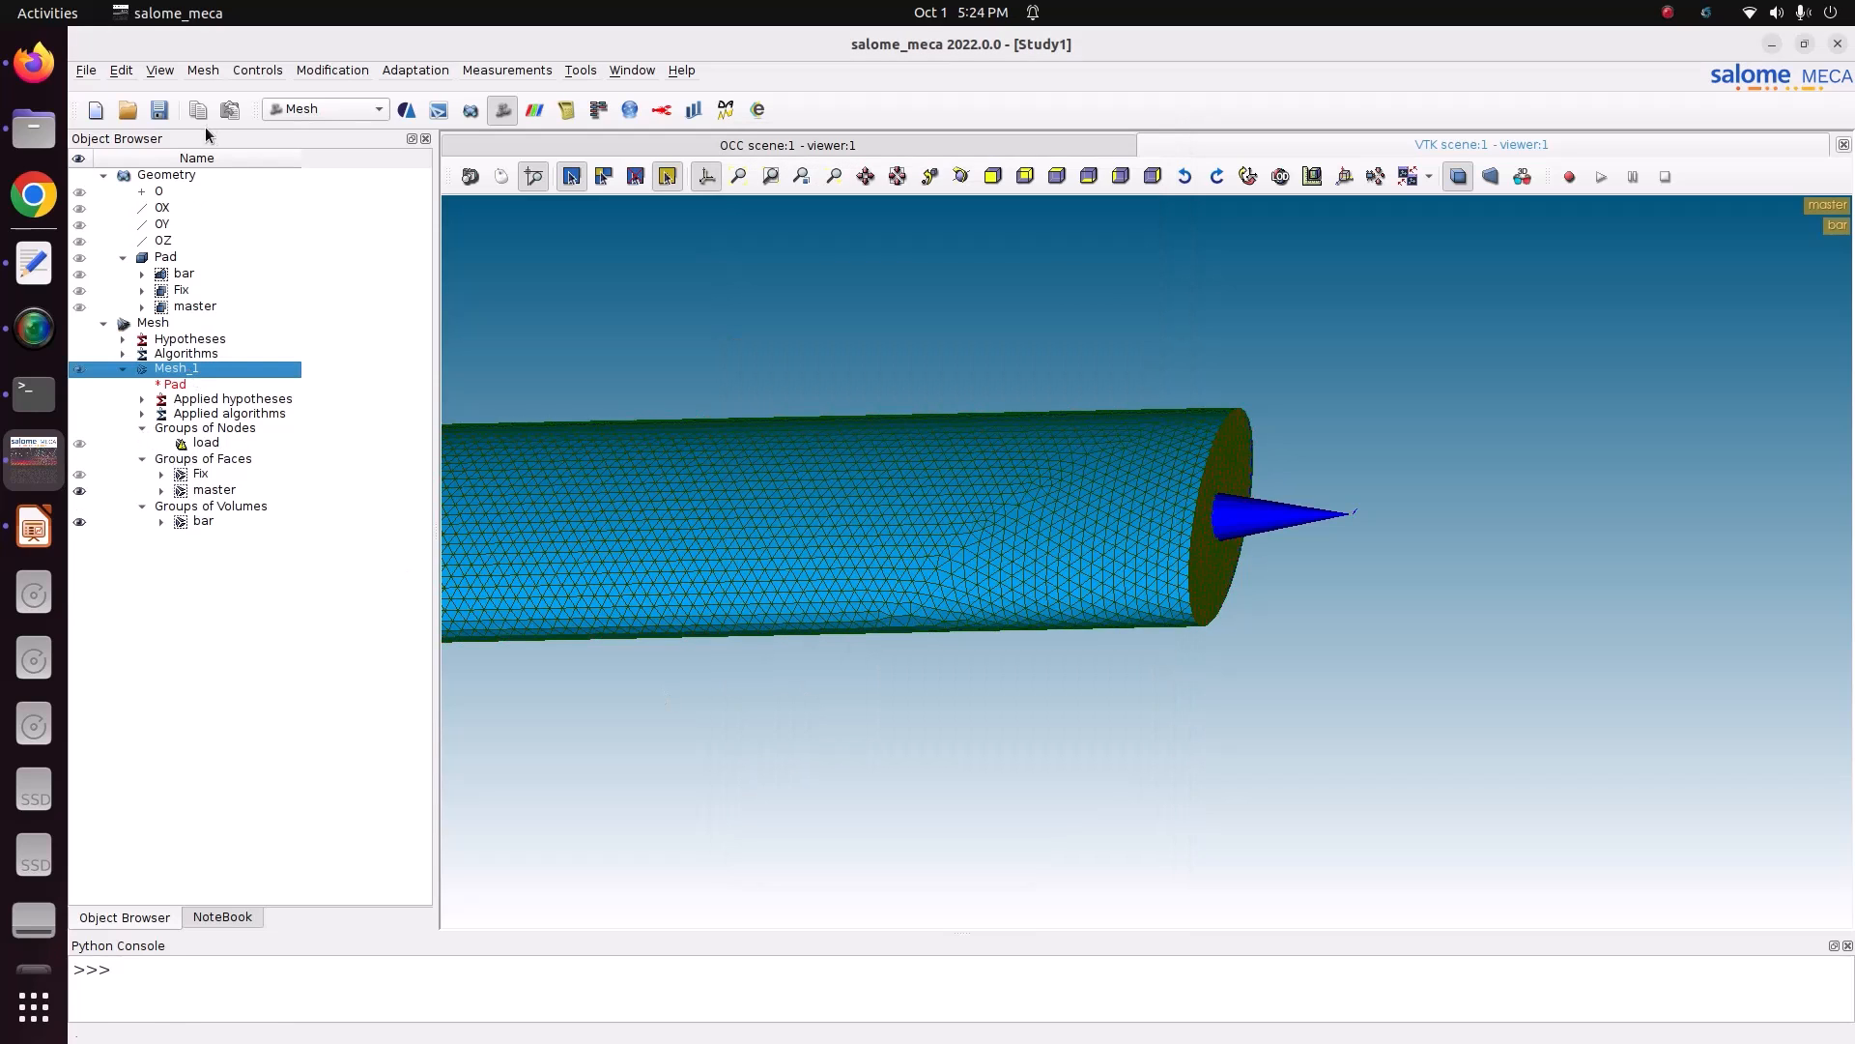
pyautogui.click(203, 70)
pyautogui.click(232, 210)
pyautogui.click(1116, 788)
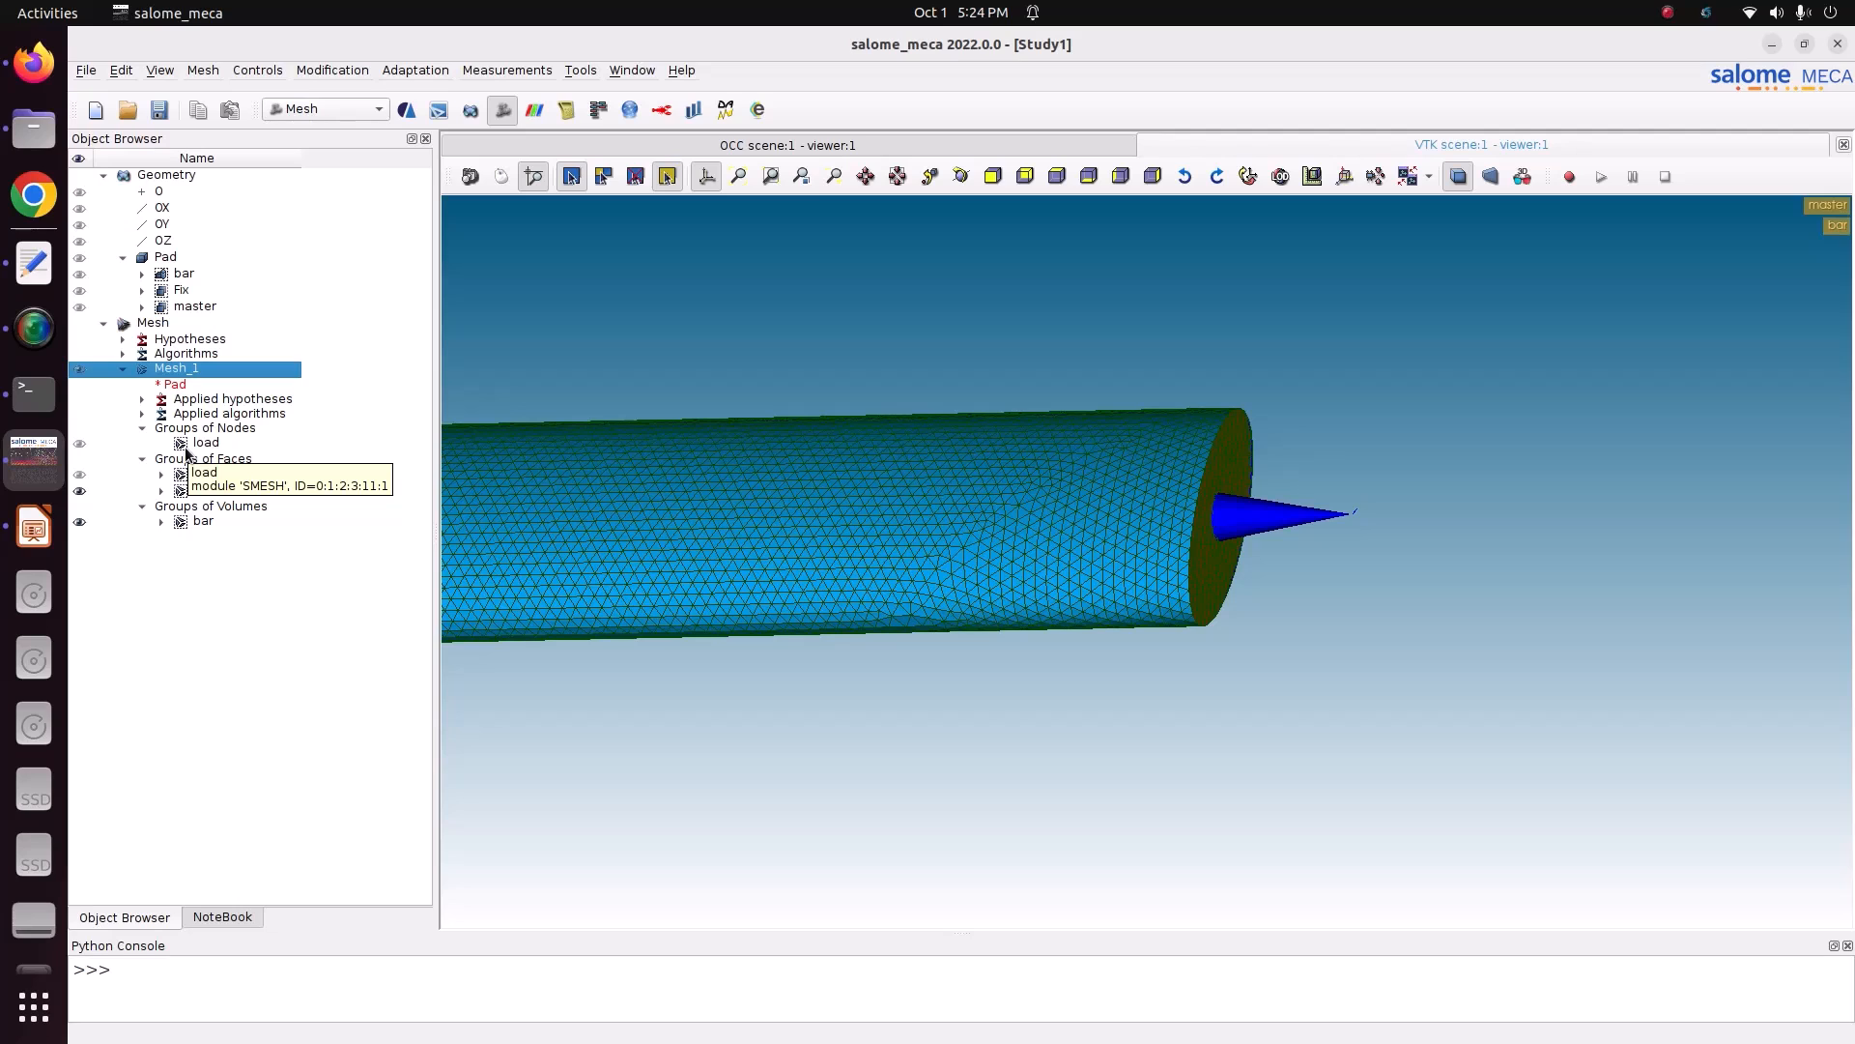
# - Switch to the LibreOffice Impress presentation, review slides 6 and 3 on the rigid connection, and return to Salome-Meca
pyautogui.click(34, 527)
pyautogui.click(189, 630)
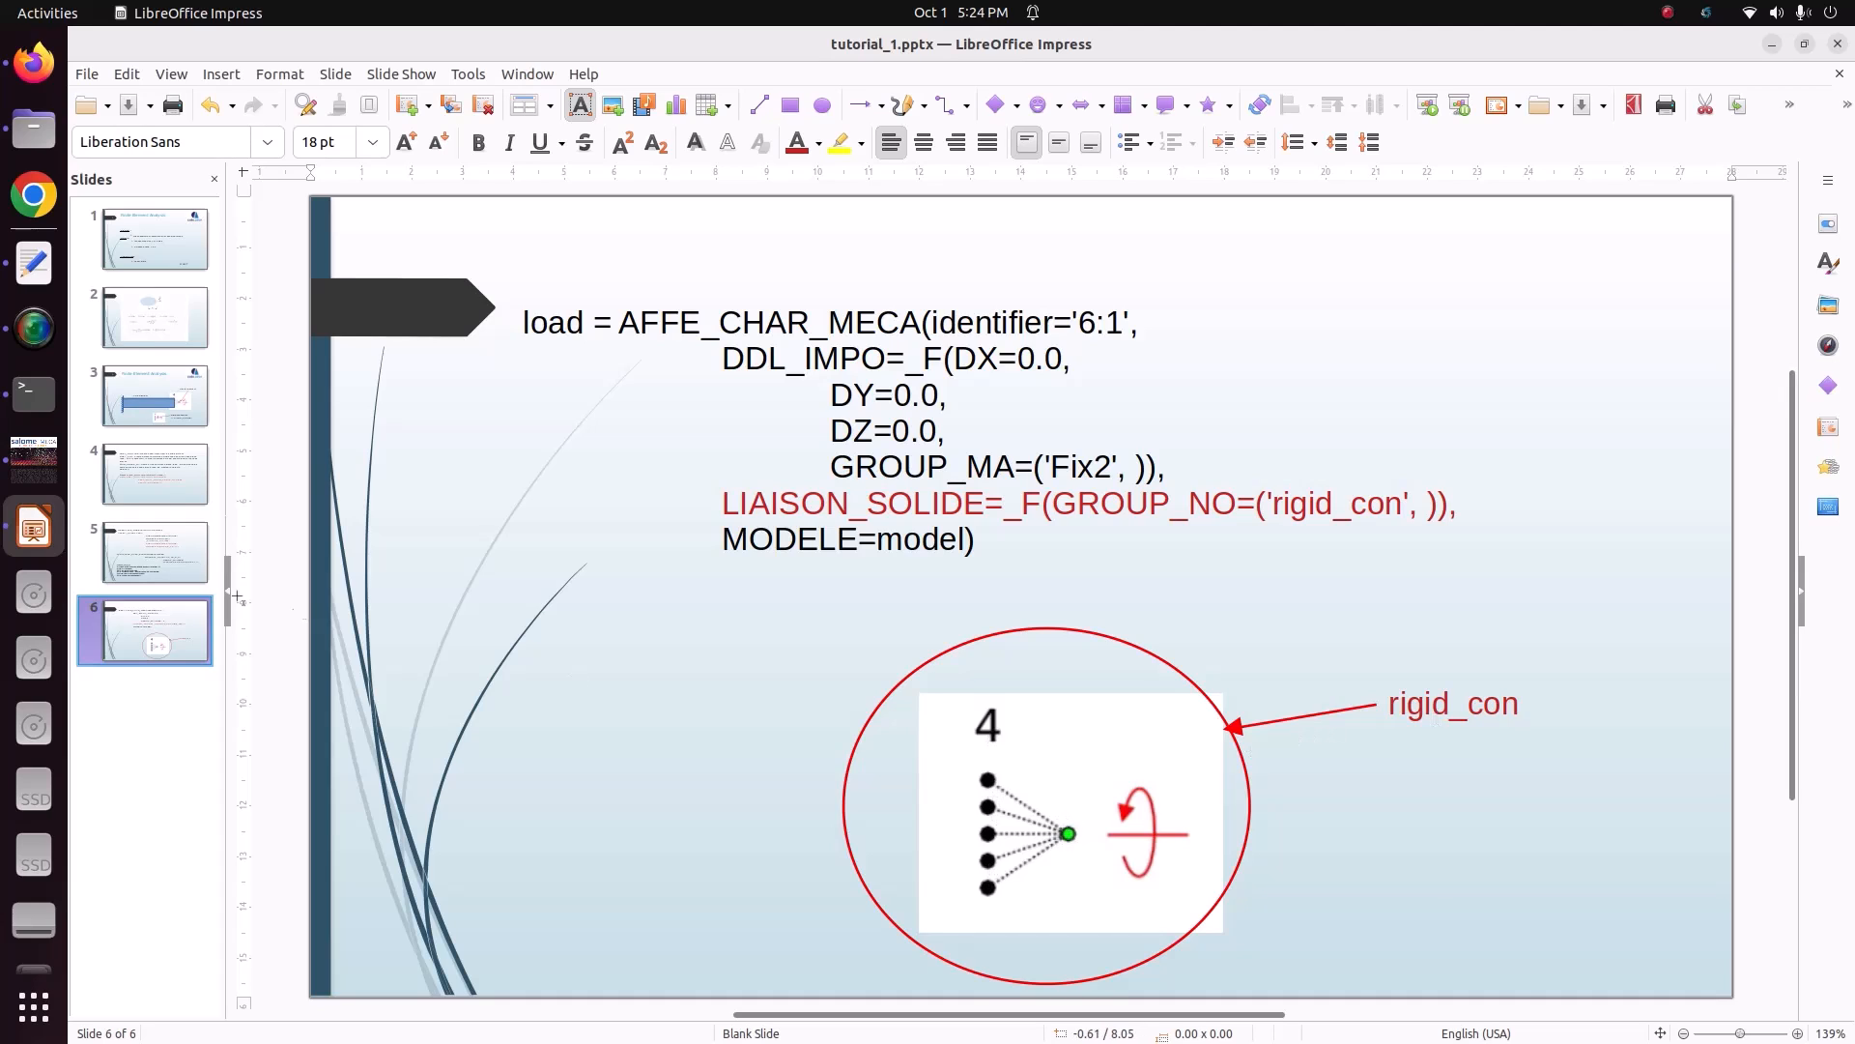
pyautogui.click(125, 427)
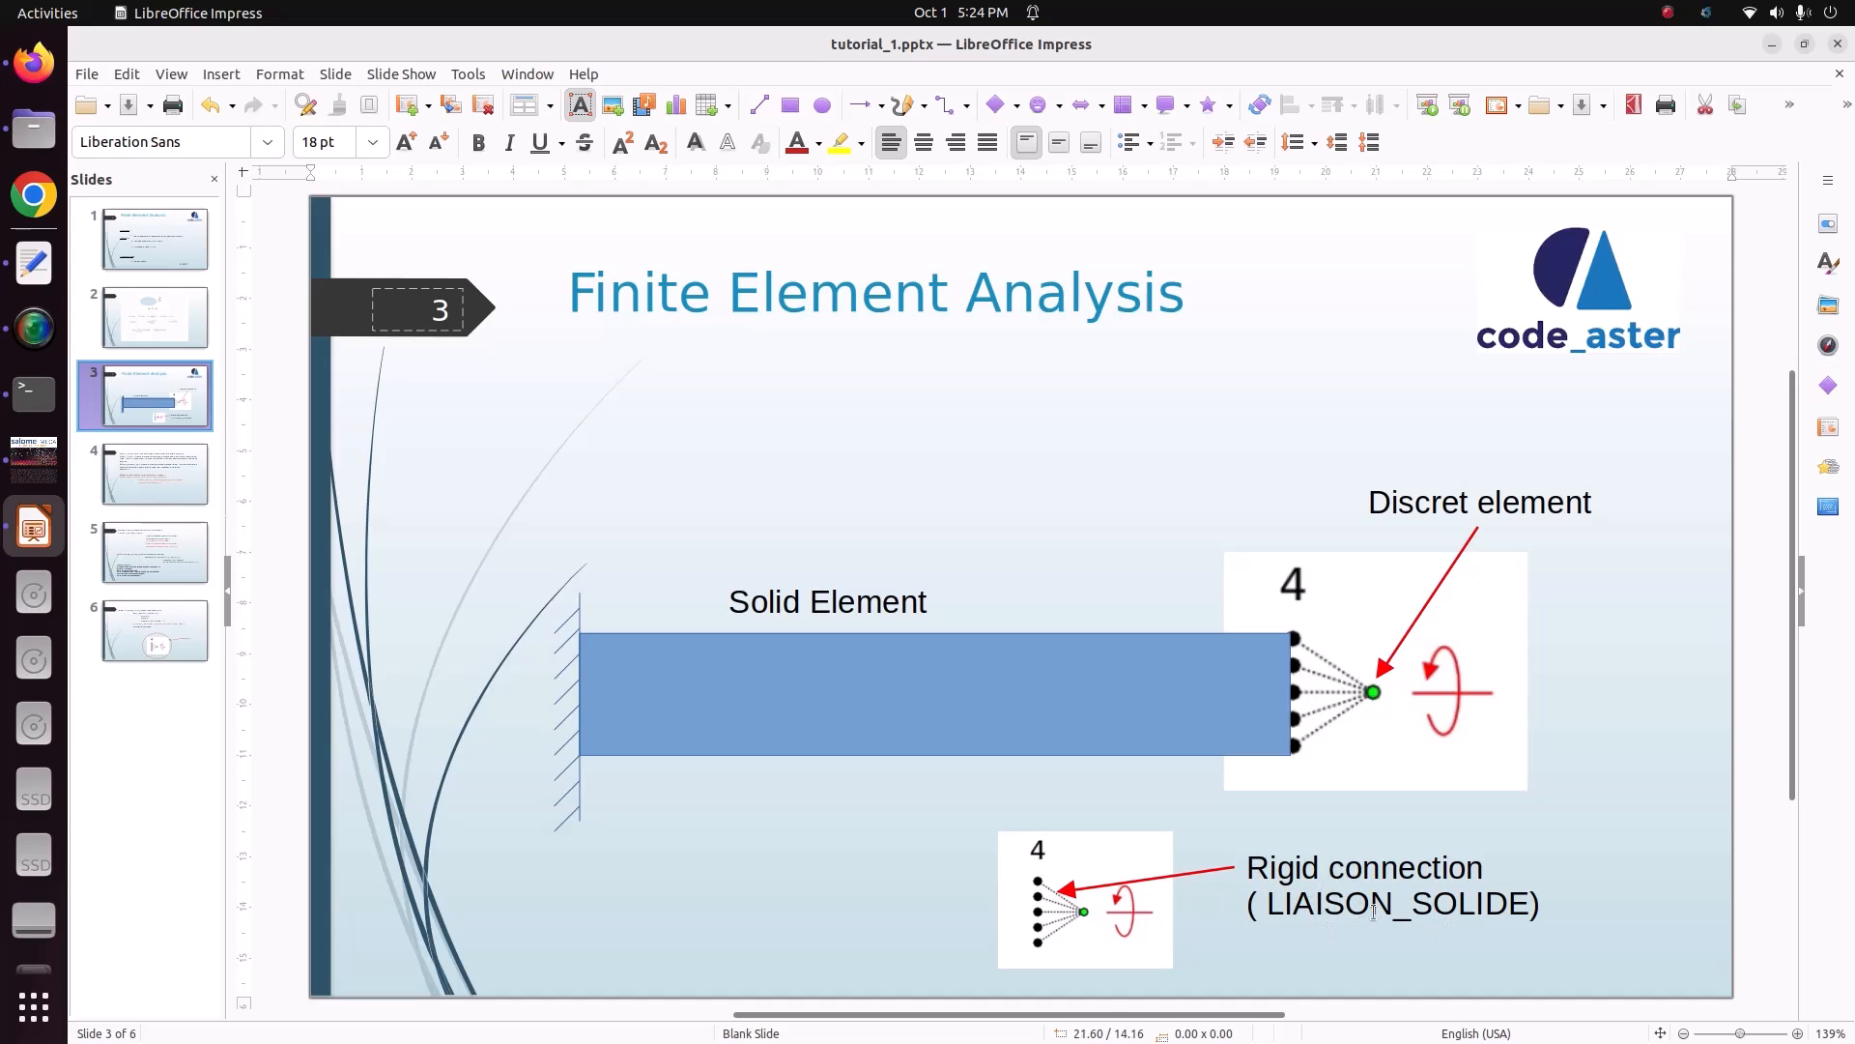
pyautogui.click(29, 466)
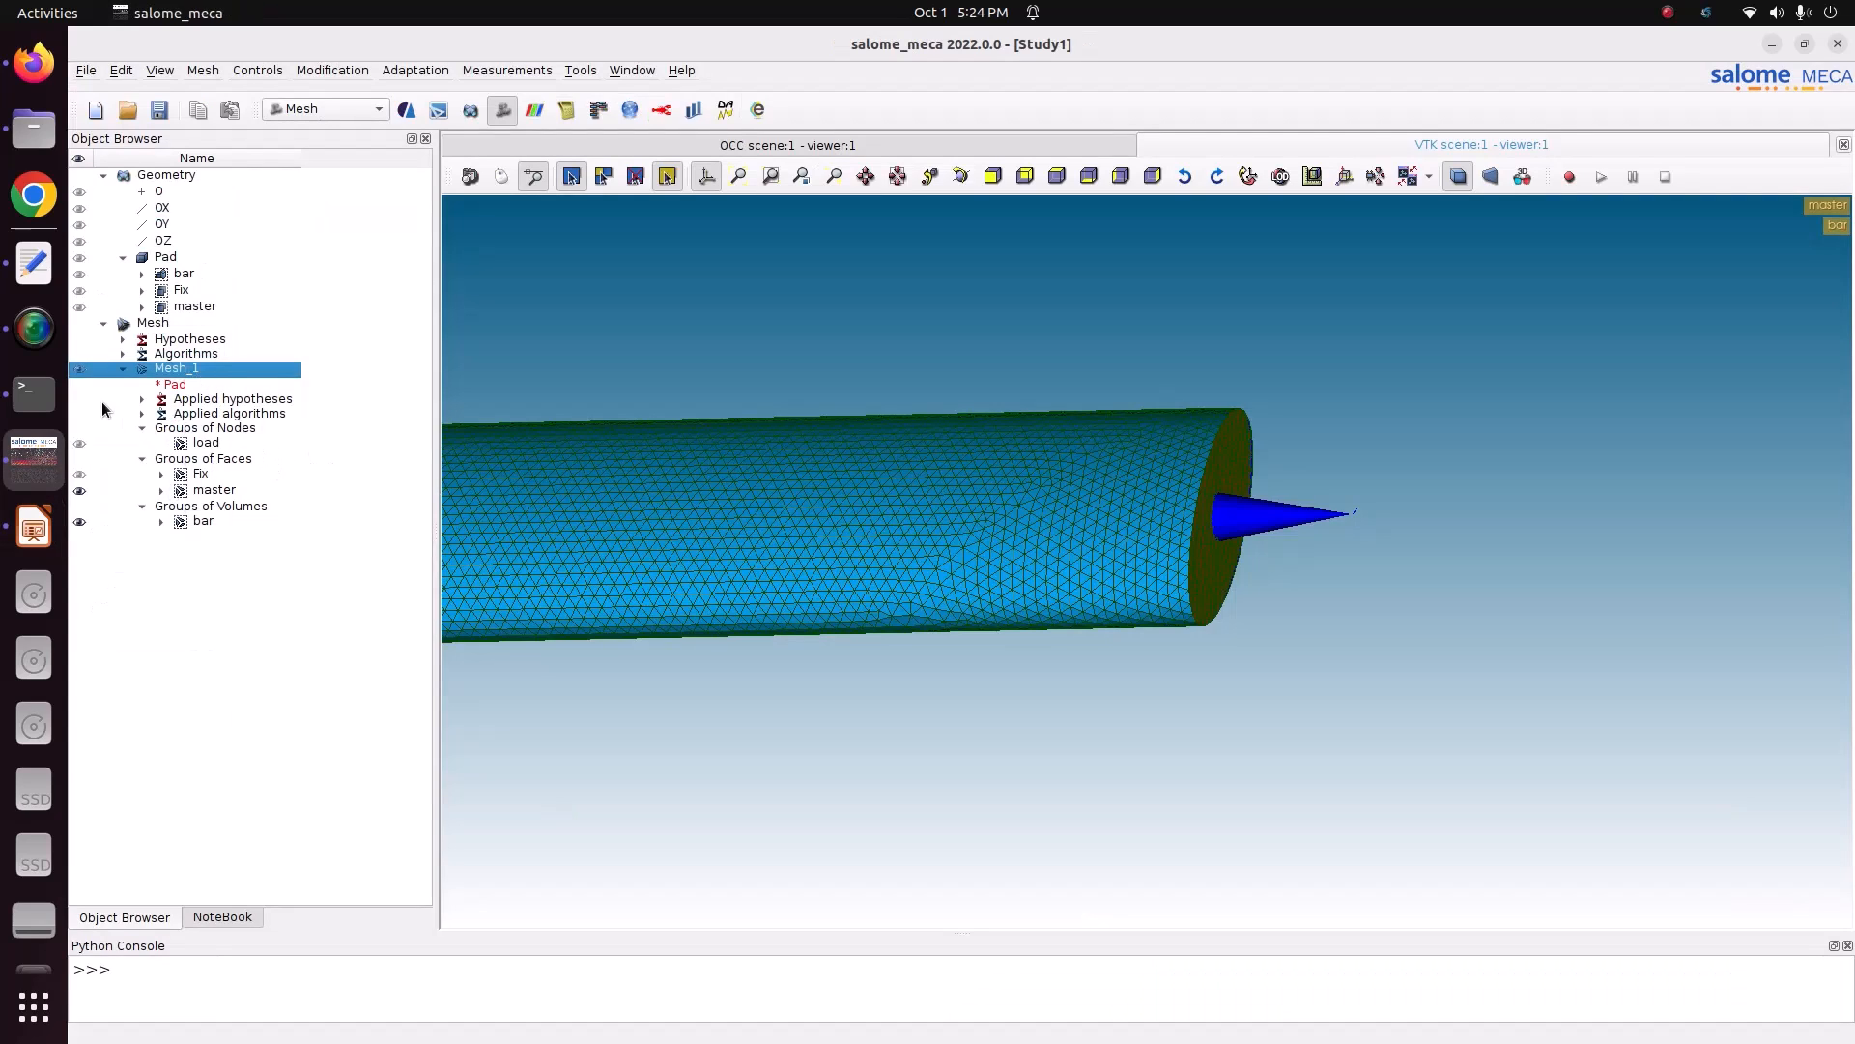
# - Hide Mesh_1 and the bar volume group, and inspect the master face group alone
pyautogui.click(82, 373)
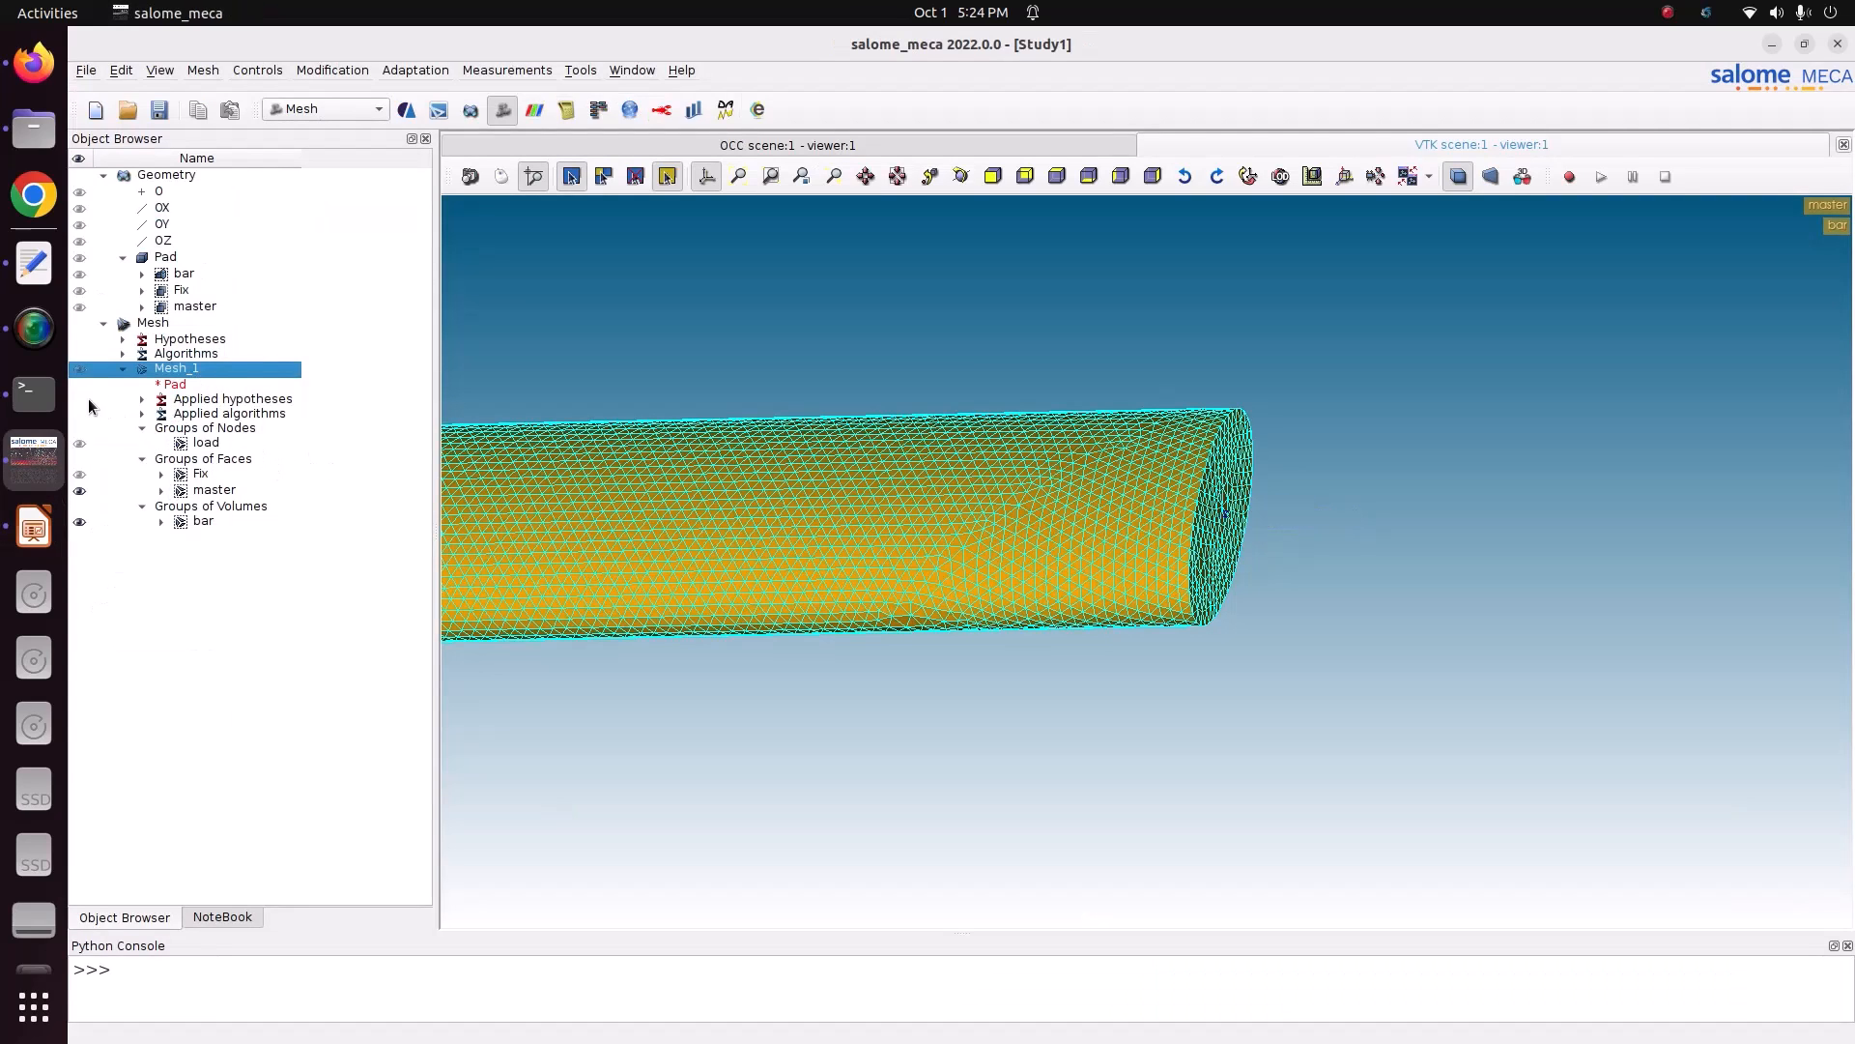
pyautogui.click(87, 488)
pyautogui.click(75, 522)
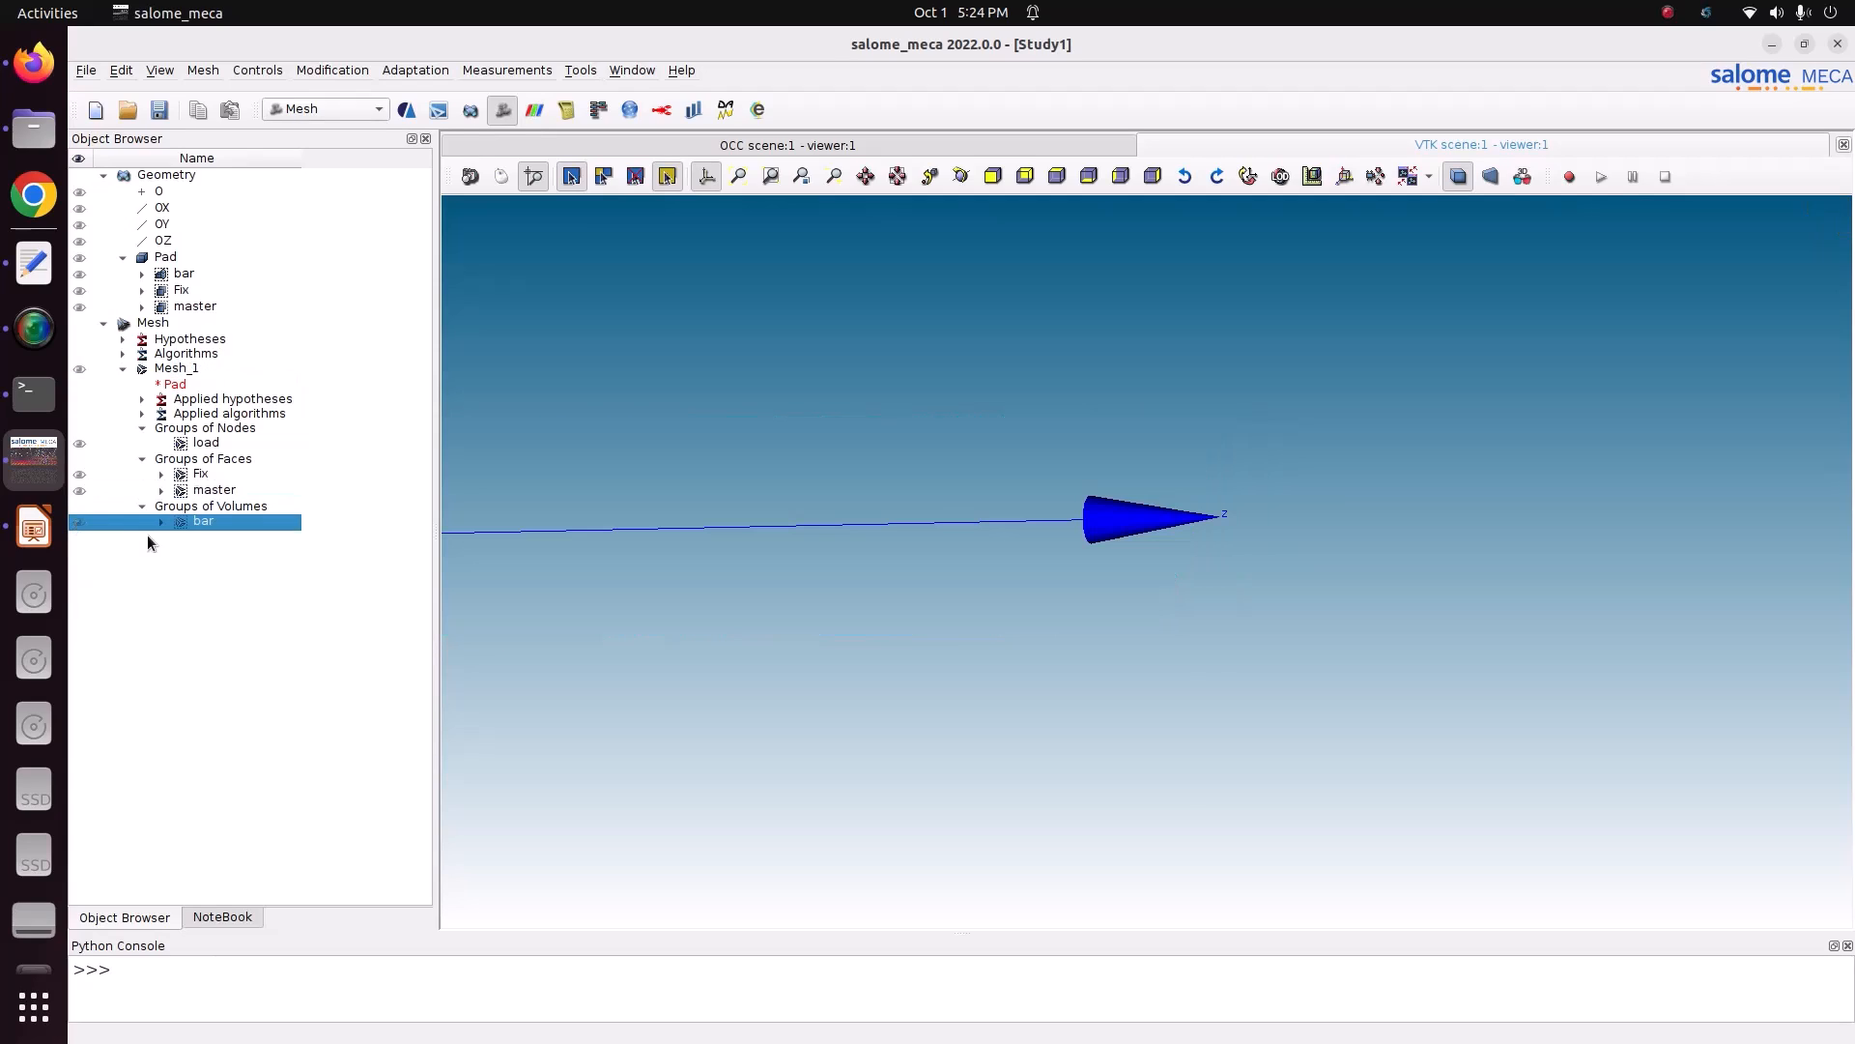
pyautogui.click(81, 490)
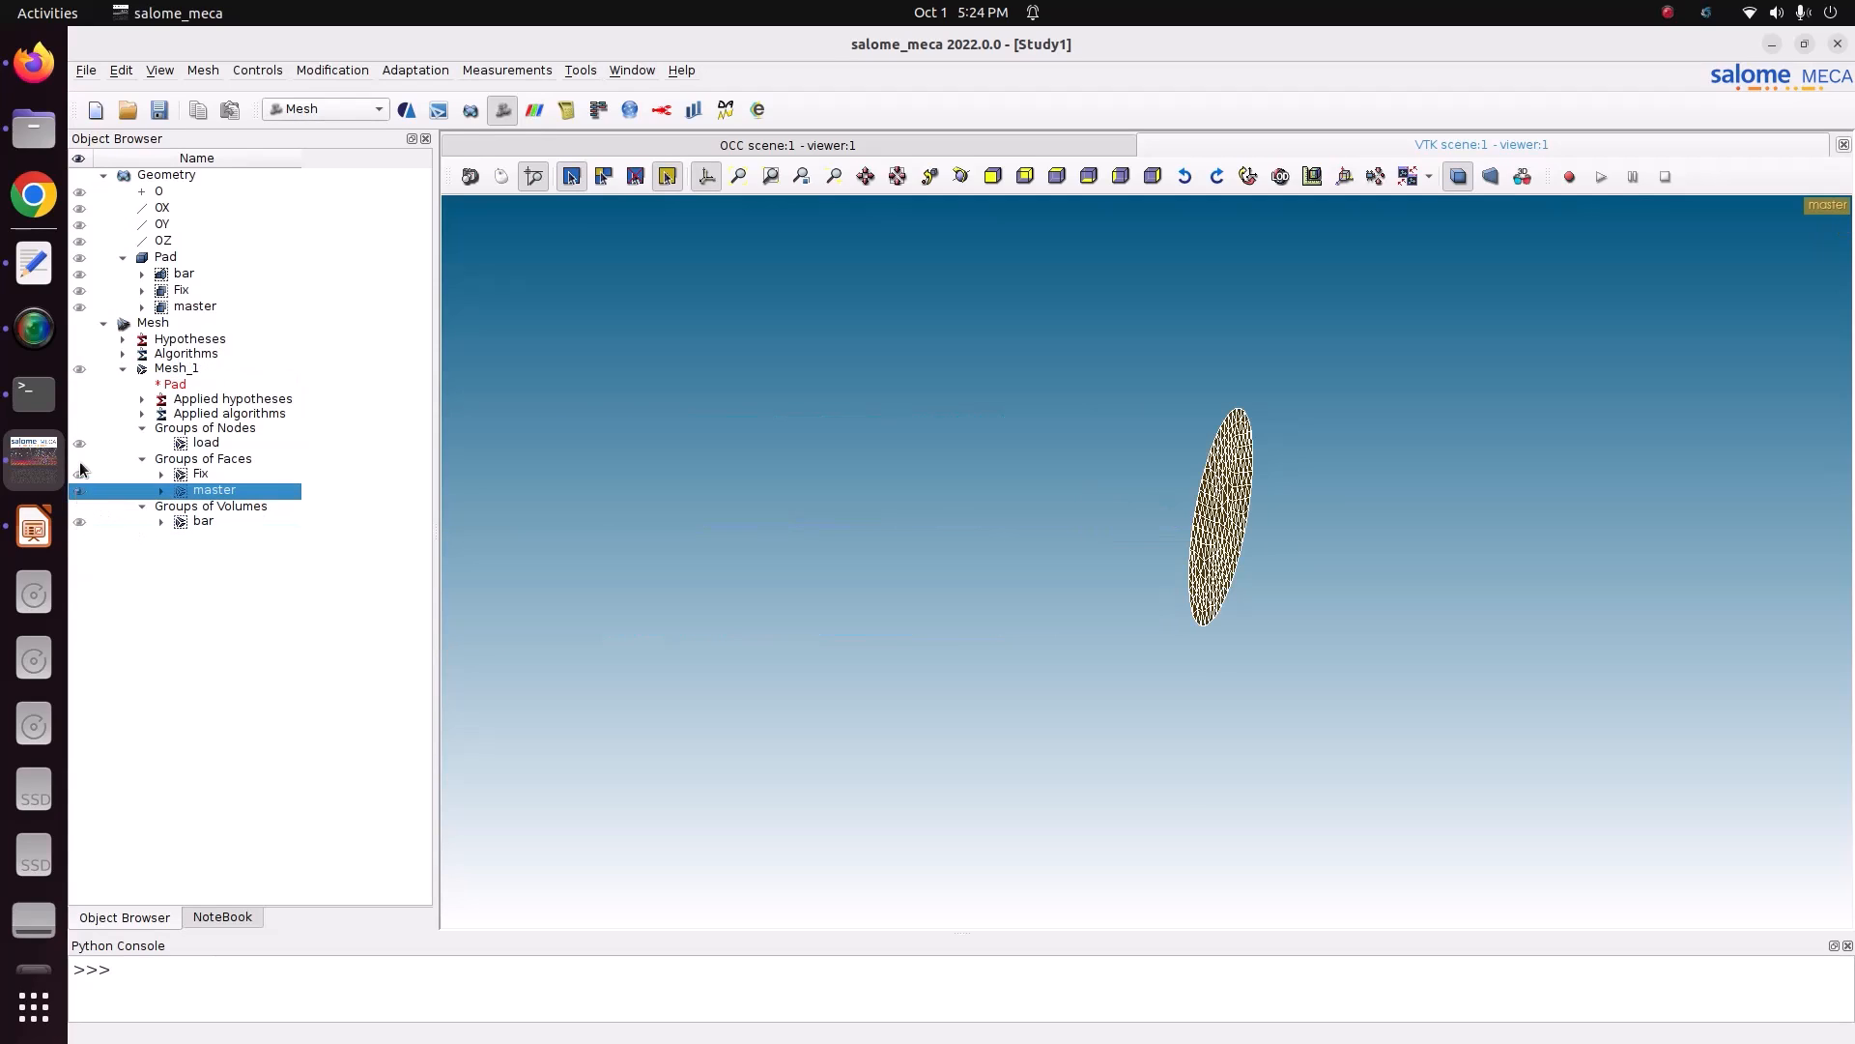
# - Display the load node group together with the master face group
pyautogui.click(81, 444)
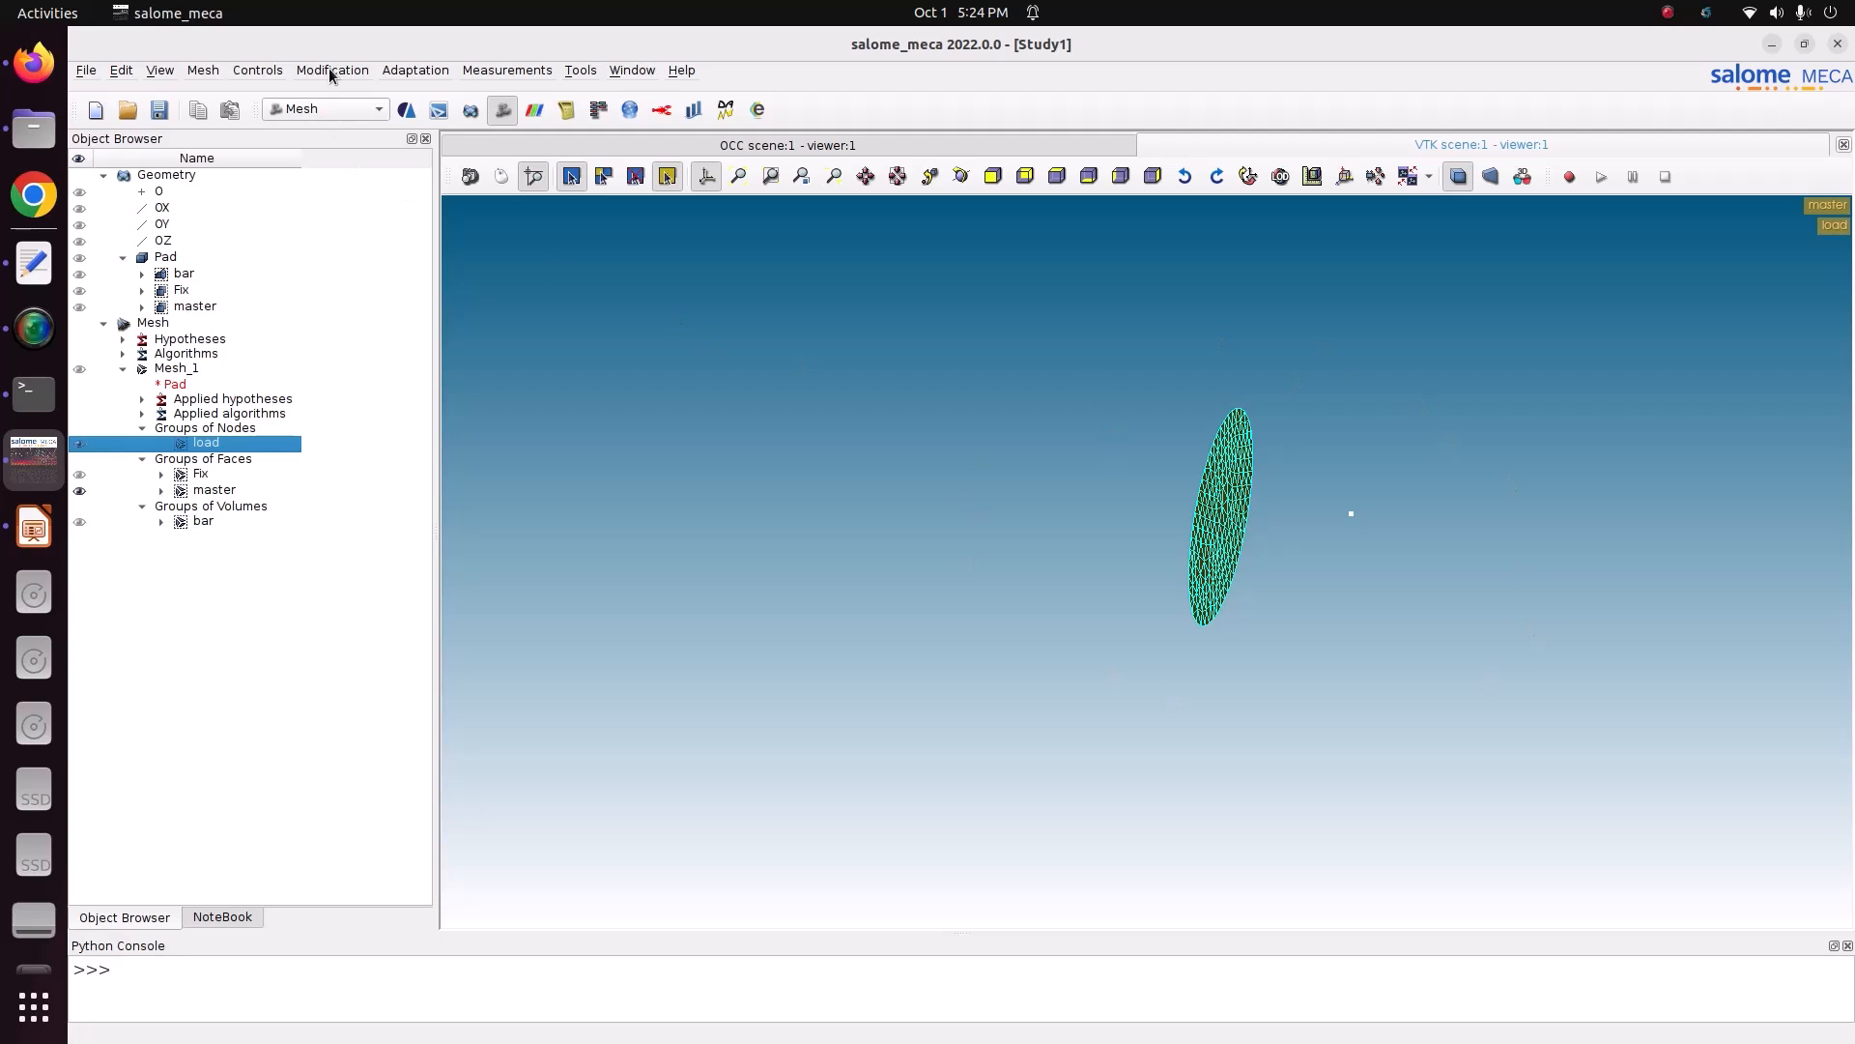
pyautogui.click(212, 75)
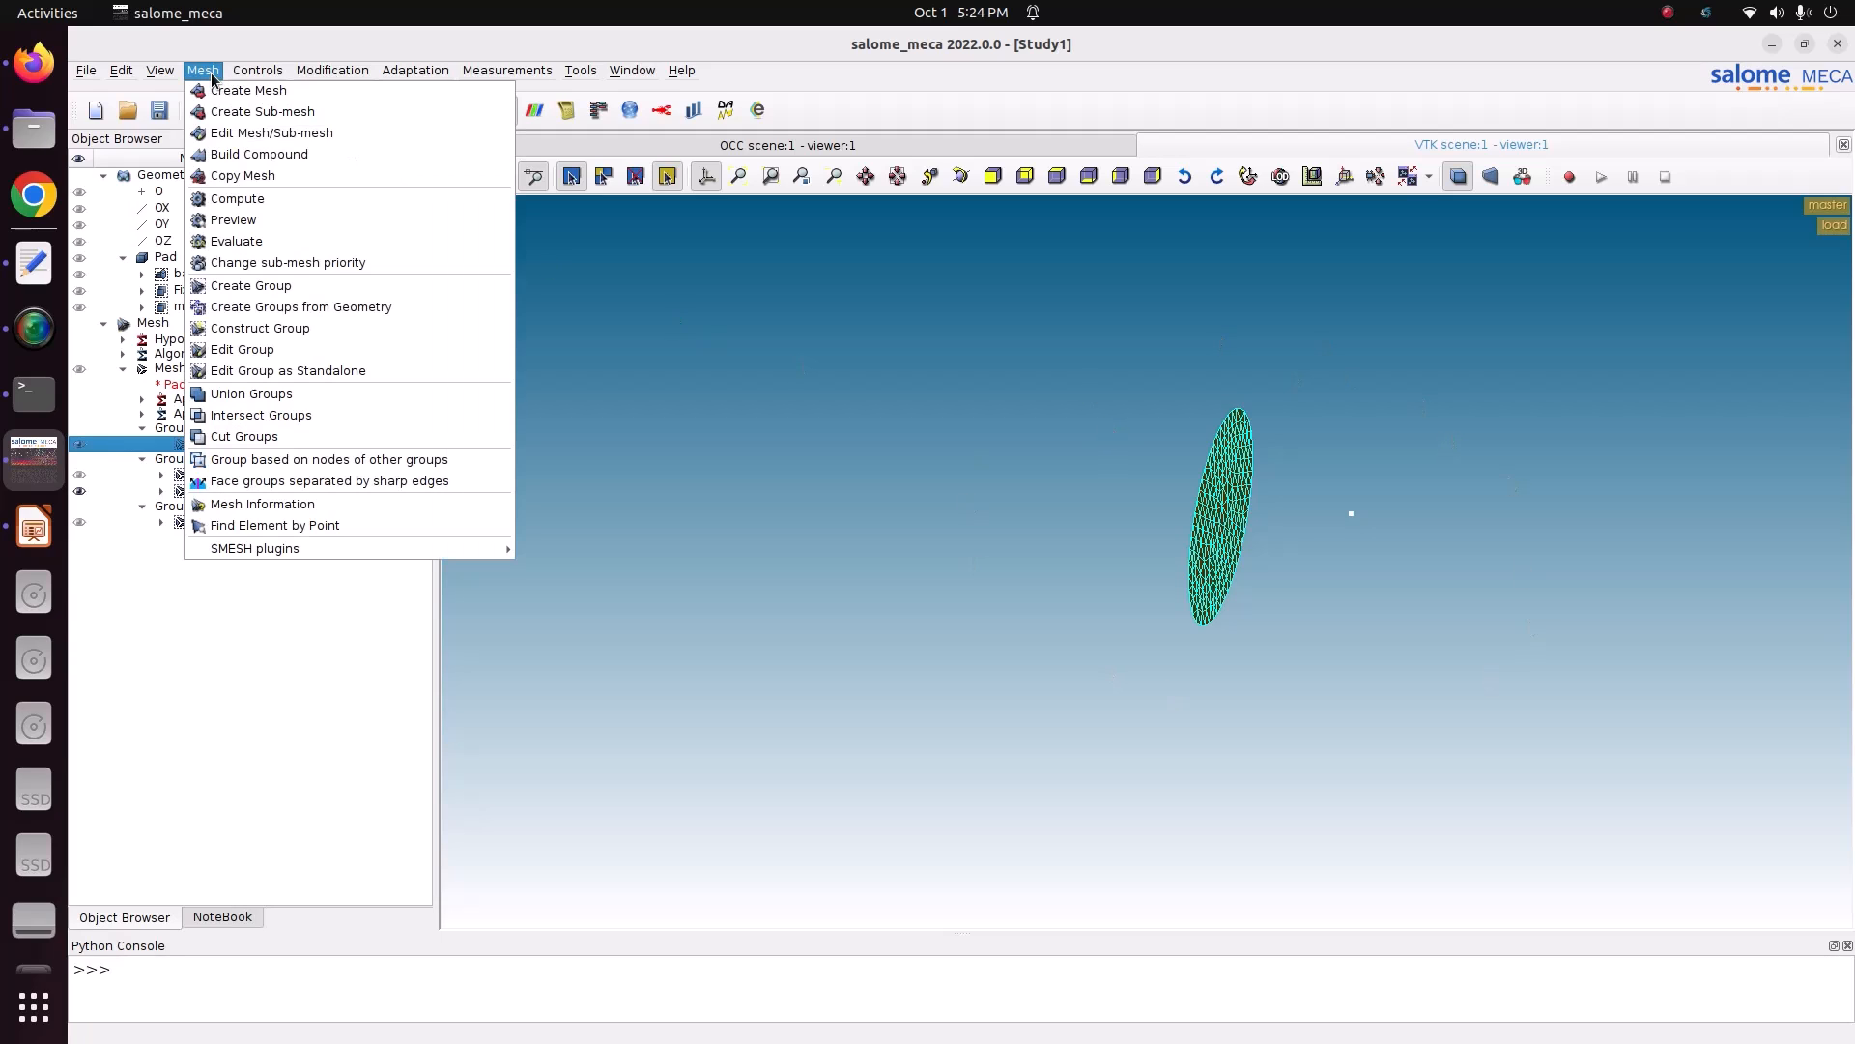
pyautogui.click(250, 286)
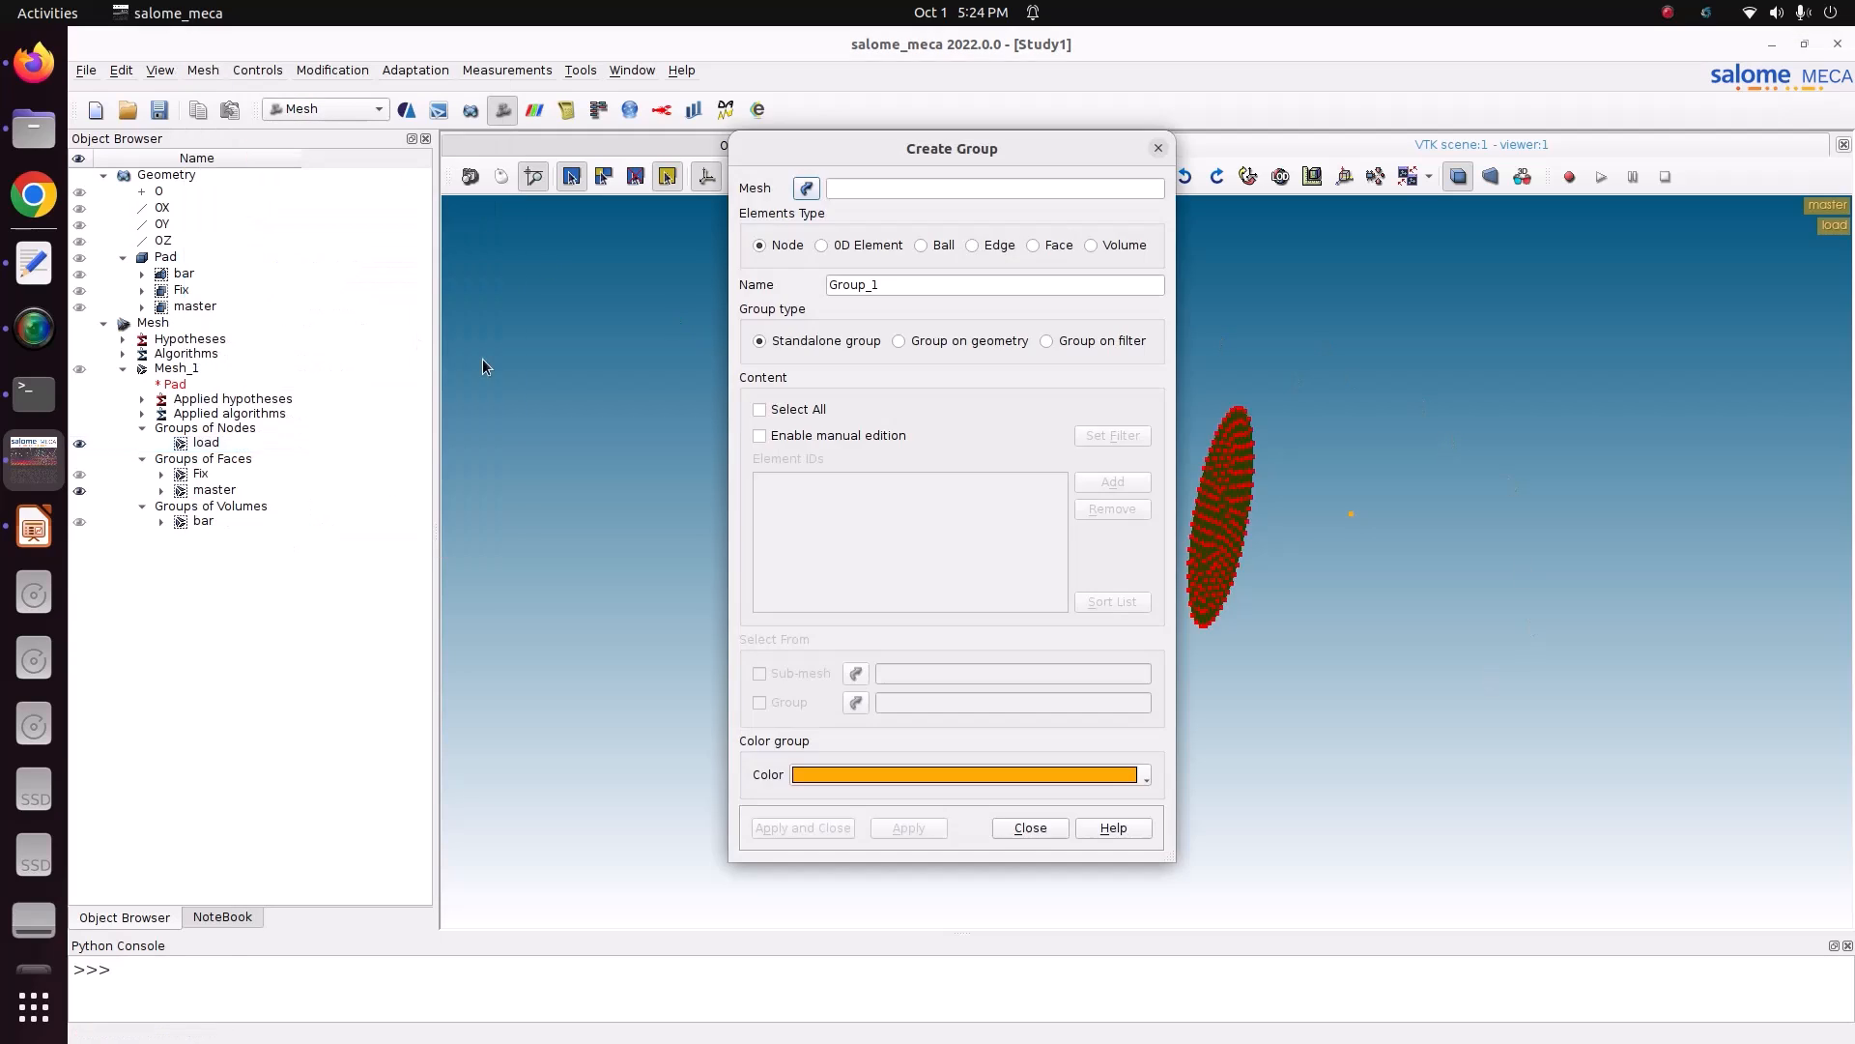
pyautogui.click(198, 369)
pyautogui.click(807, 188)
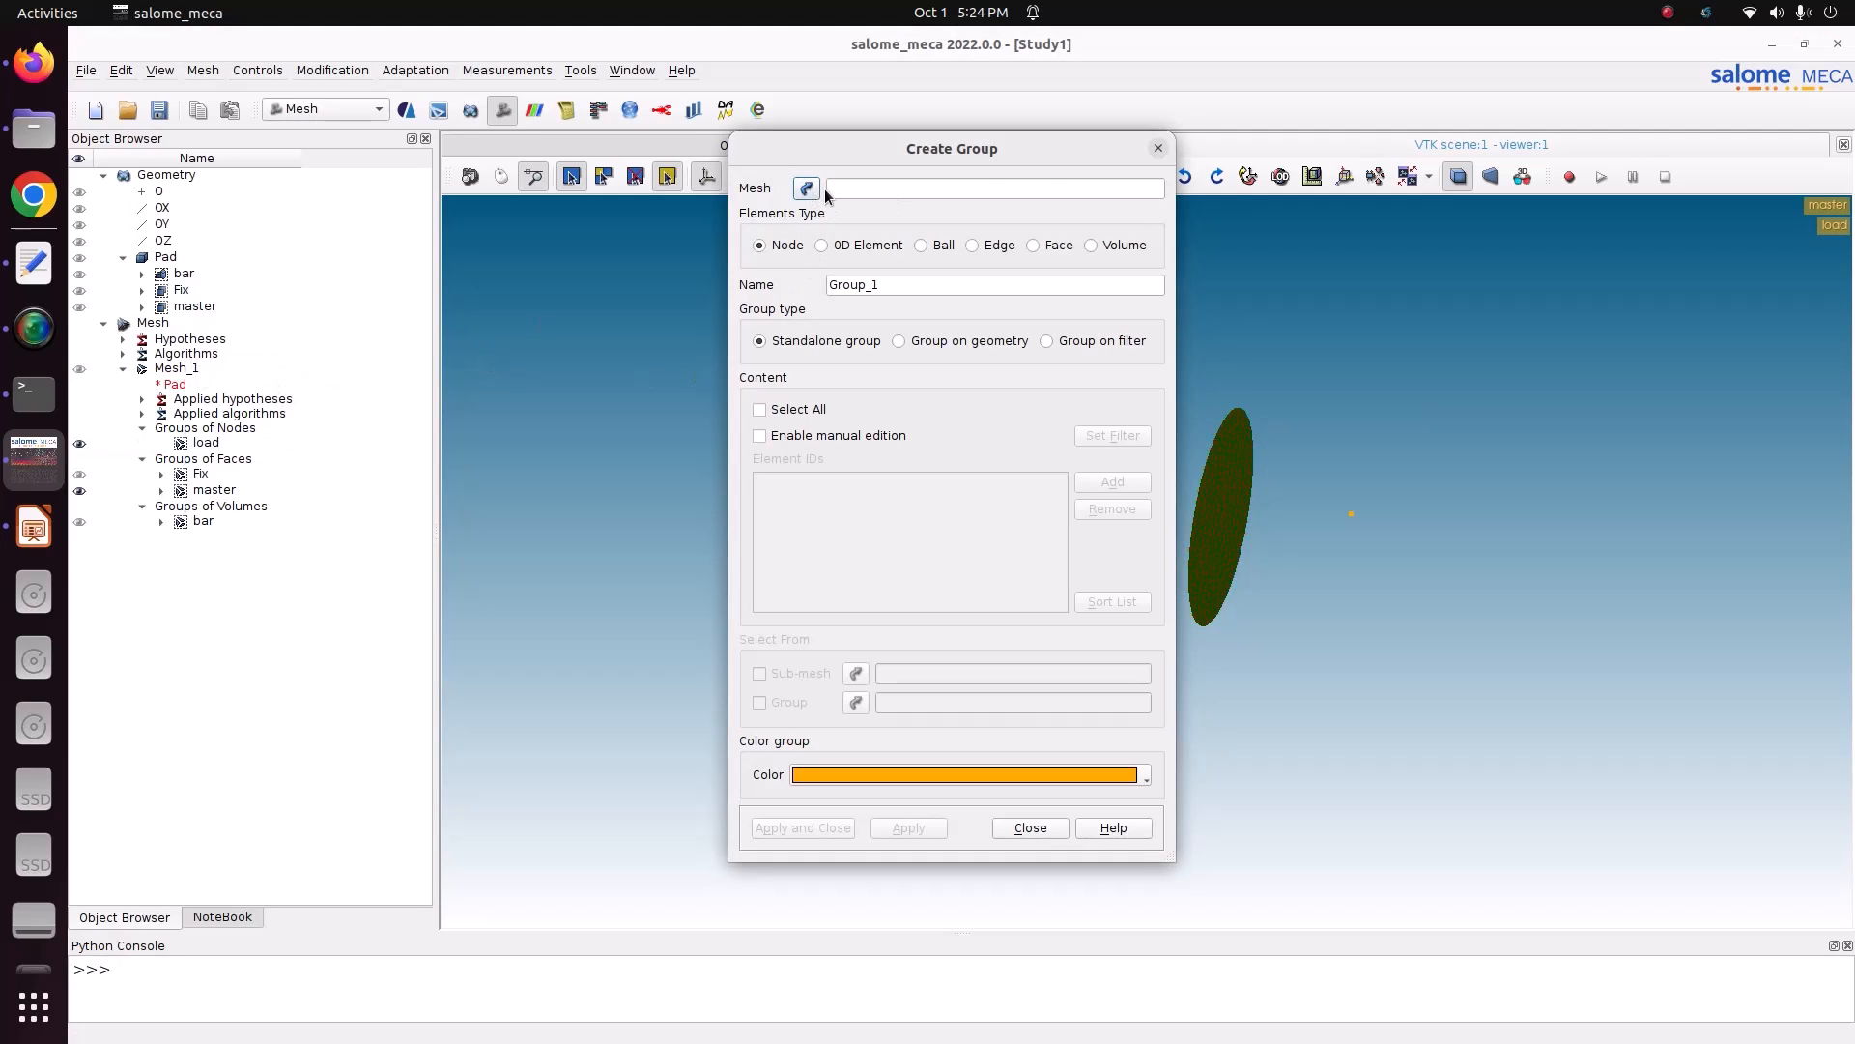
pyautogui.click(1159, 148)
# - Create a standalone node group named Rigid_con in Mesh_1 containing the load node and all nodes of the master face
pyautogui.click(249, 365)
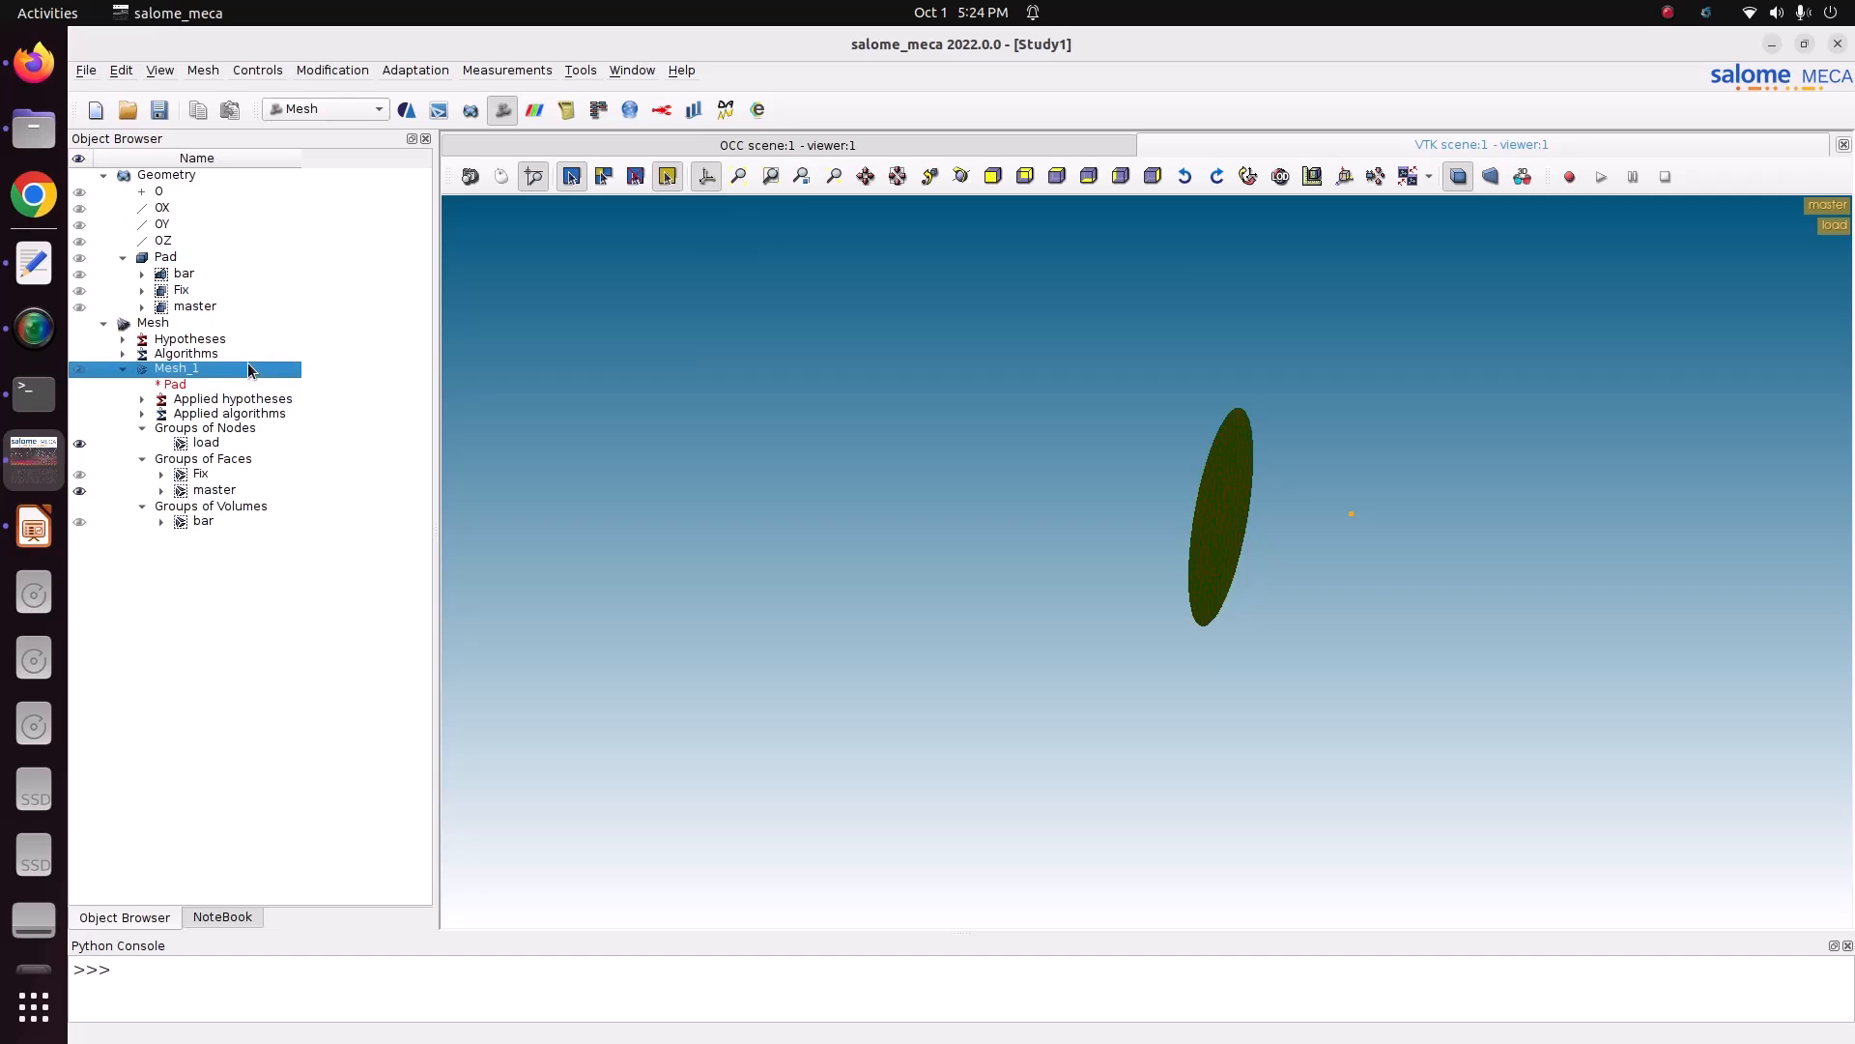
pyautogui.click(202, 69)
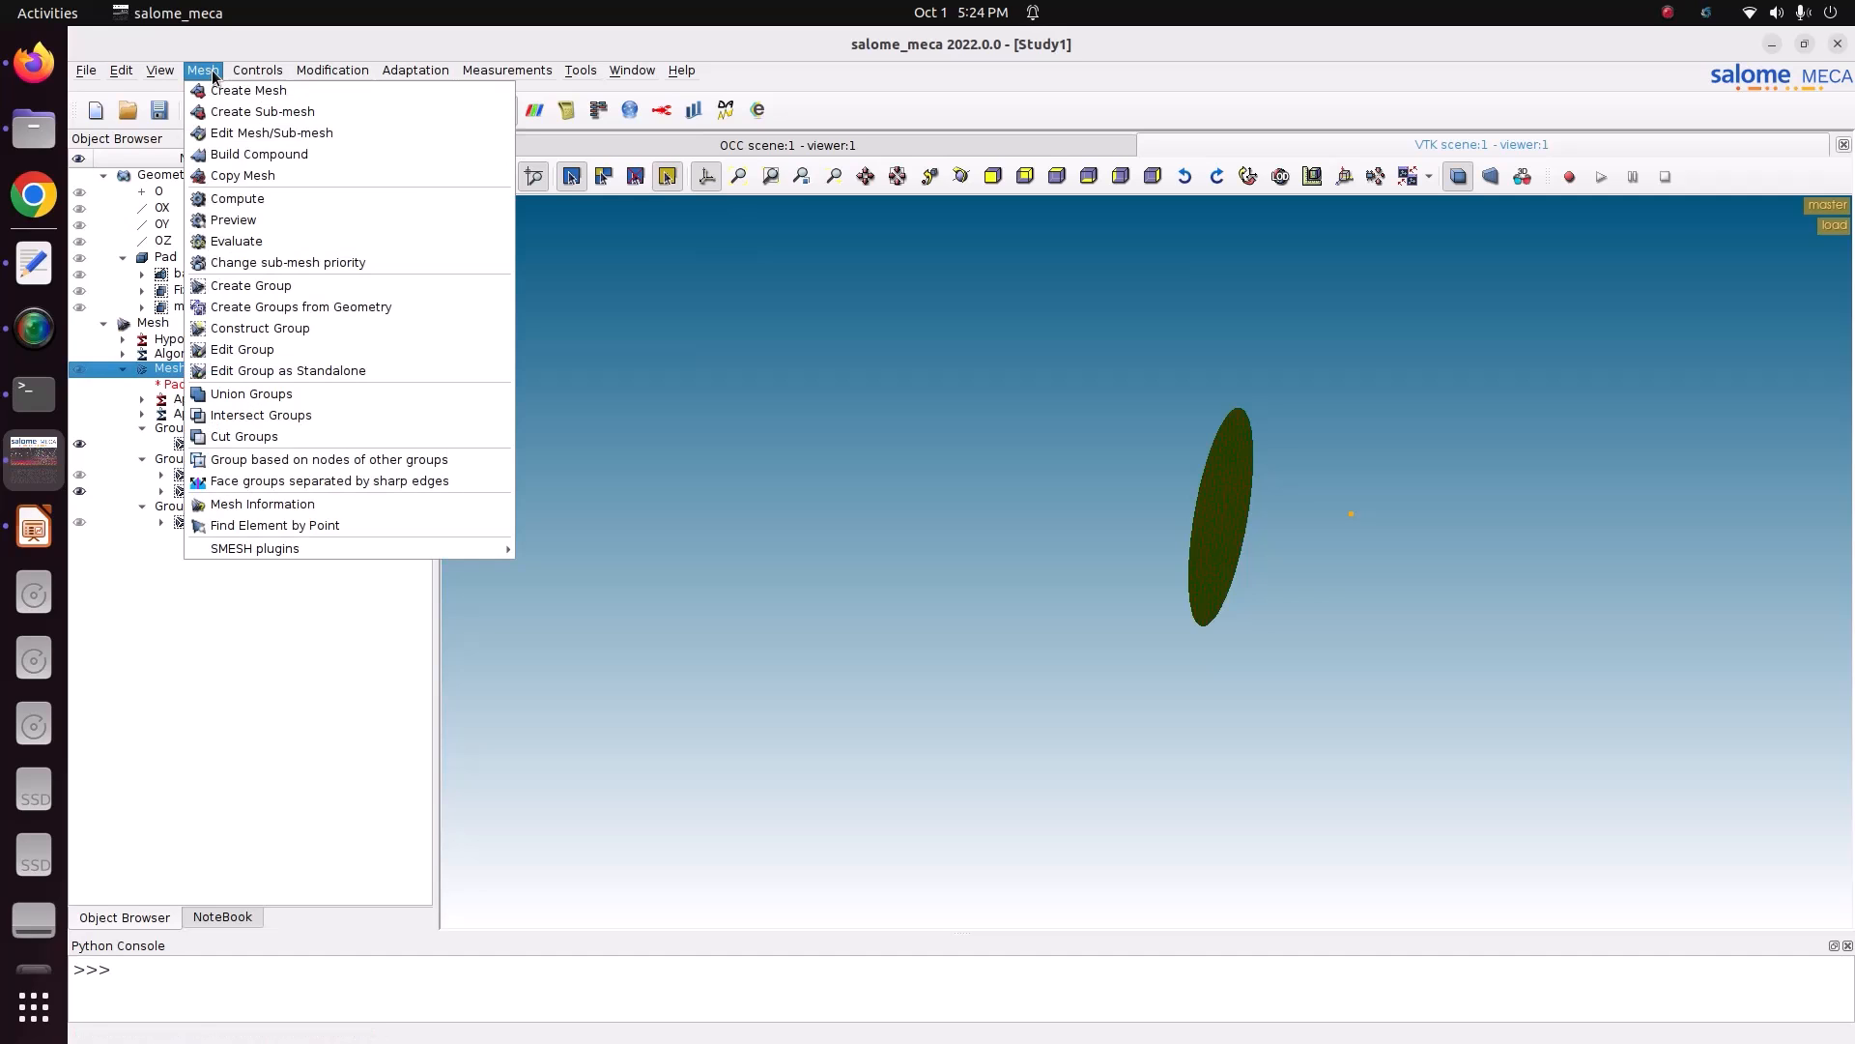
pyautogui.click(274, 287)
pyautogui.moveTo(815, 135); pyautogui.dragTo(704, 101)
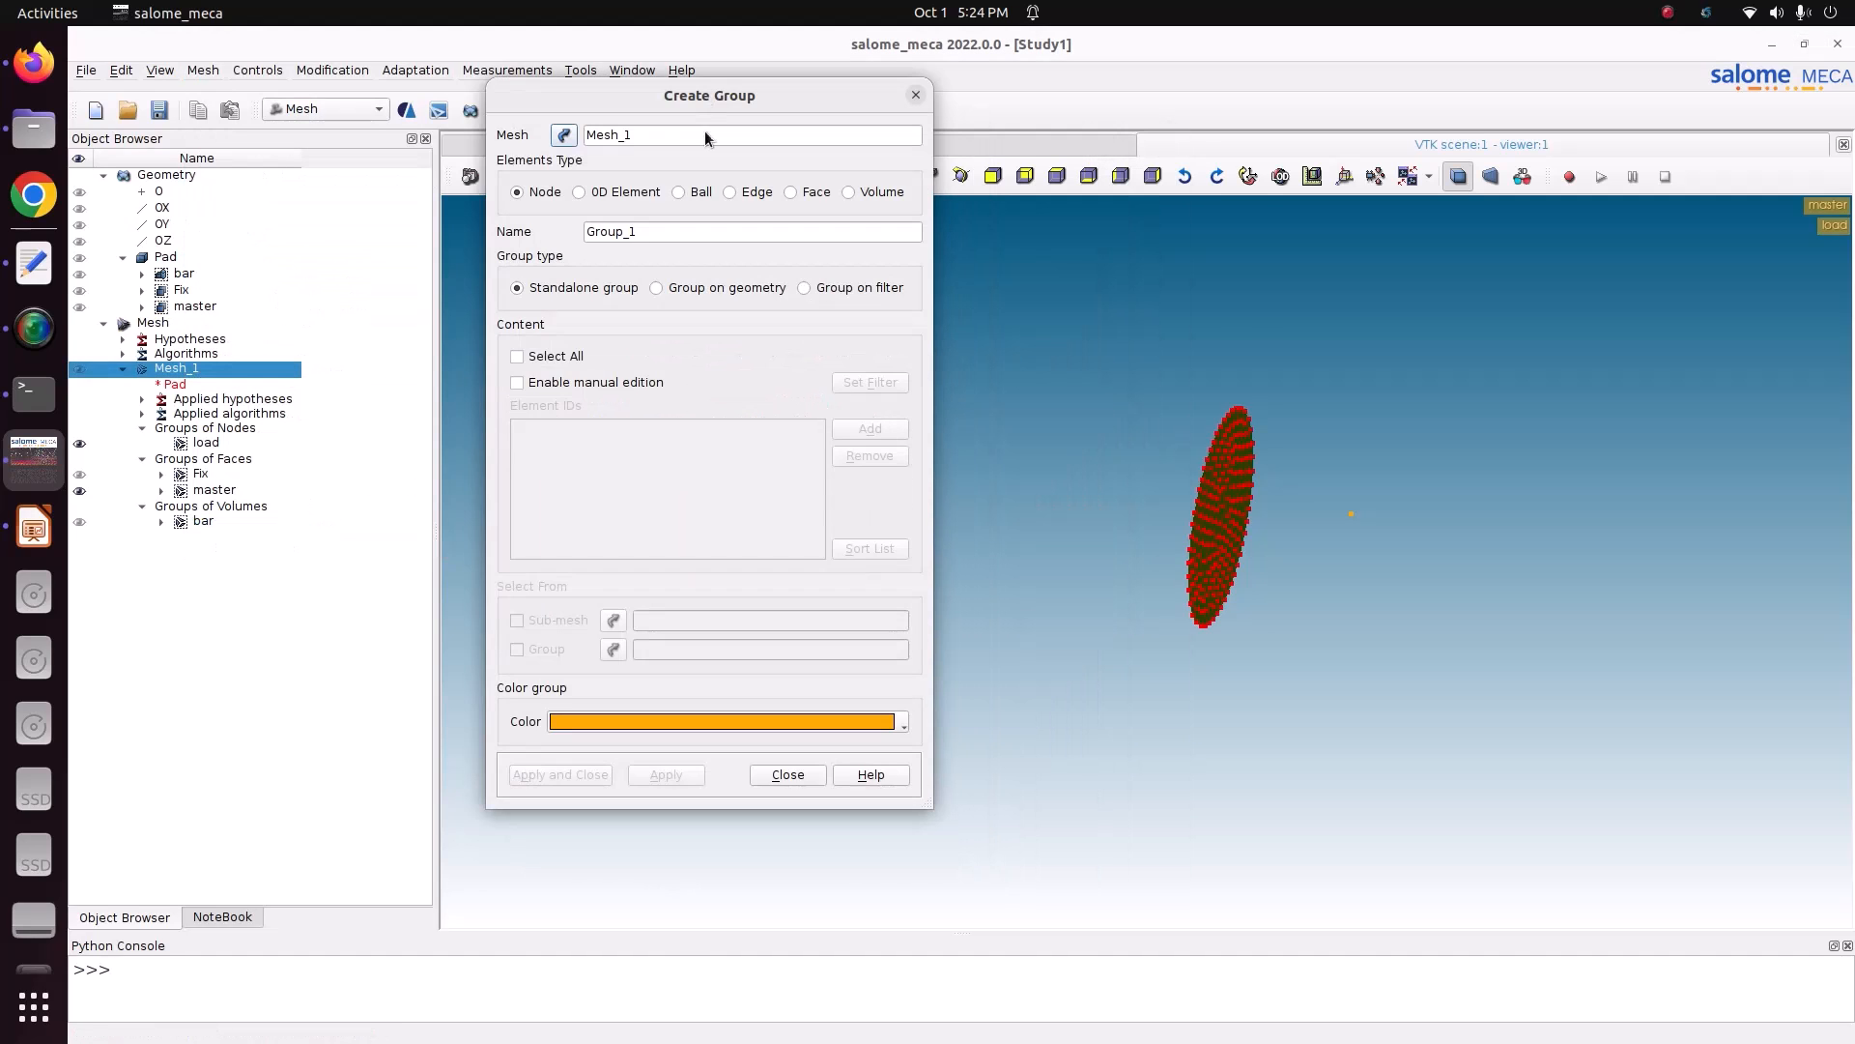
pyautogui.click(554, 381)
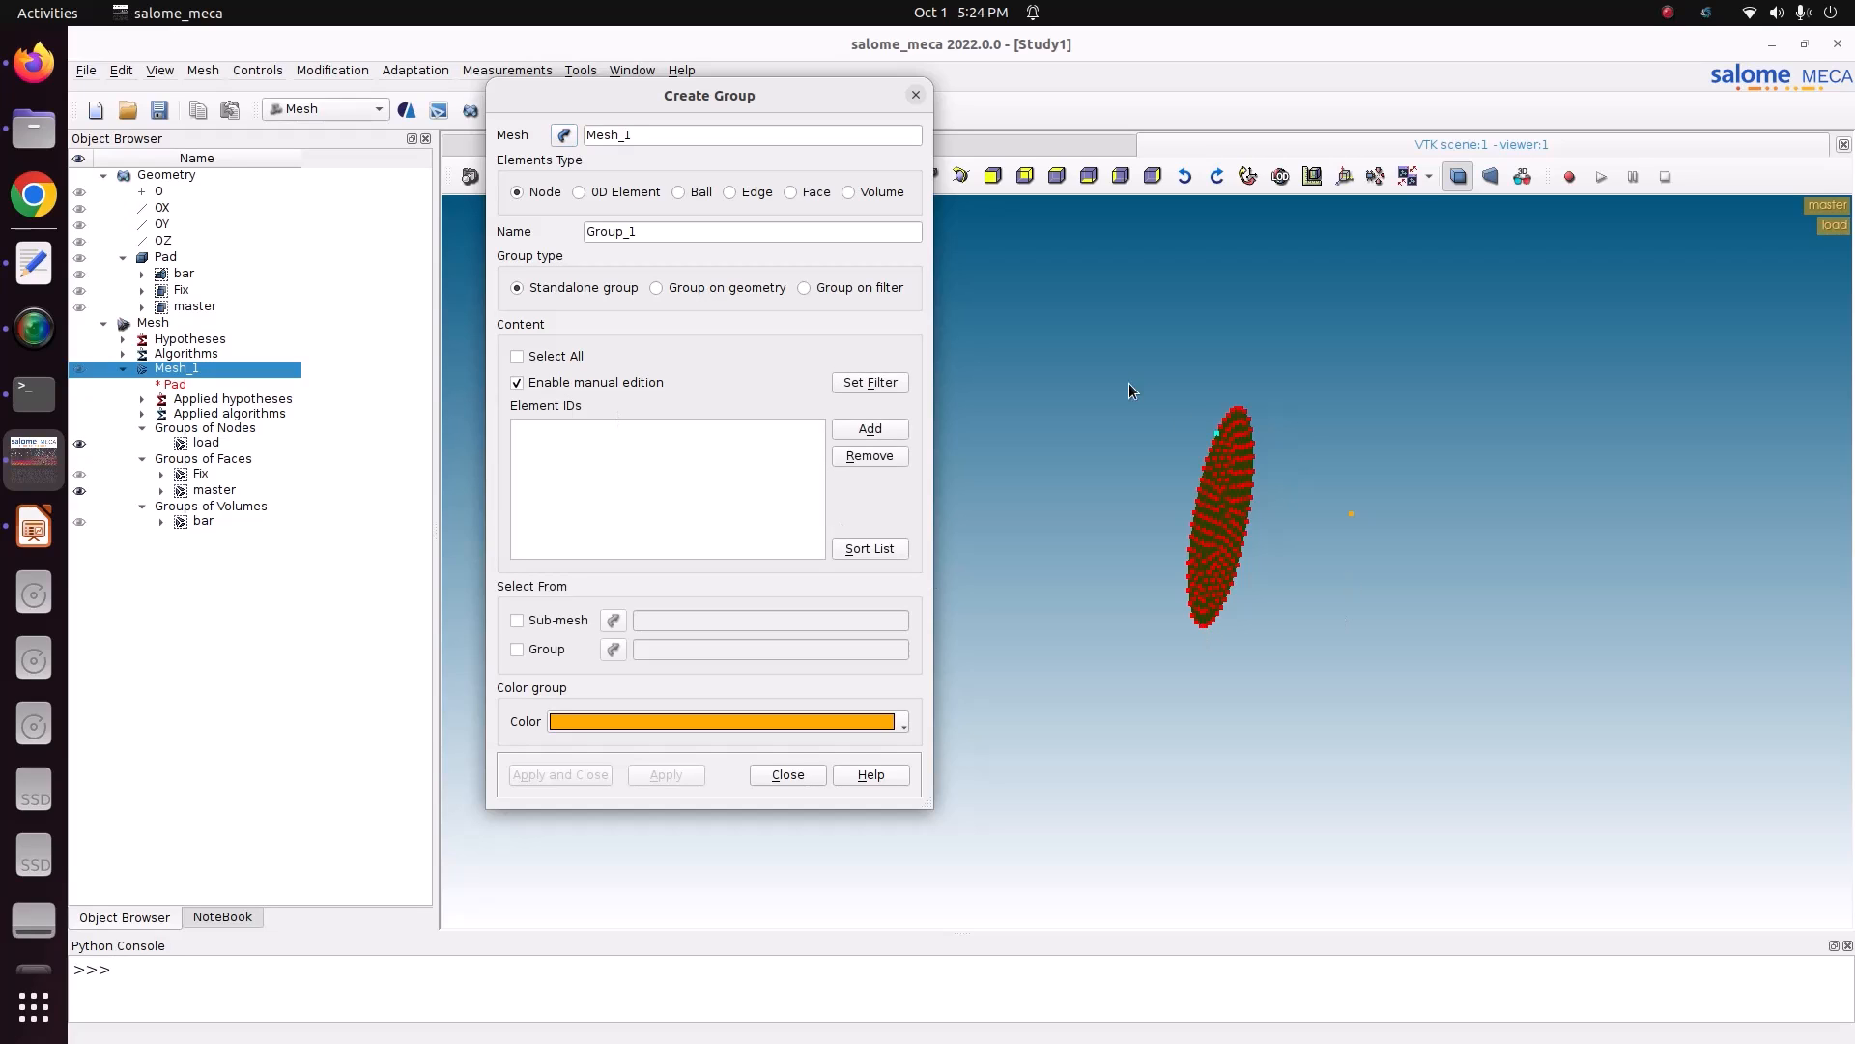
pyautogui.moveTo(1109, 317); pyautogui.dragTo(1574, 740)
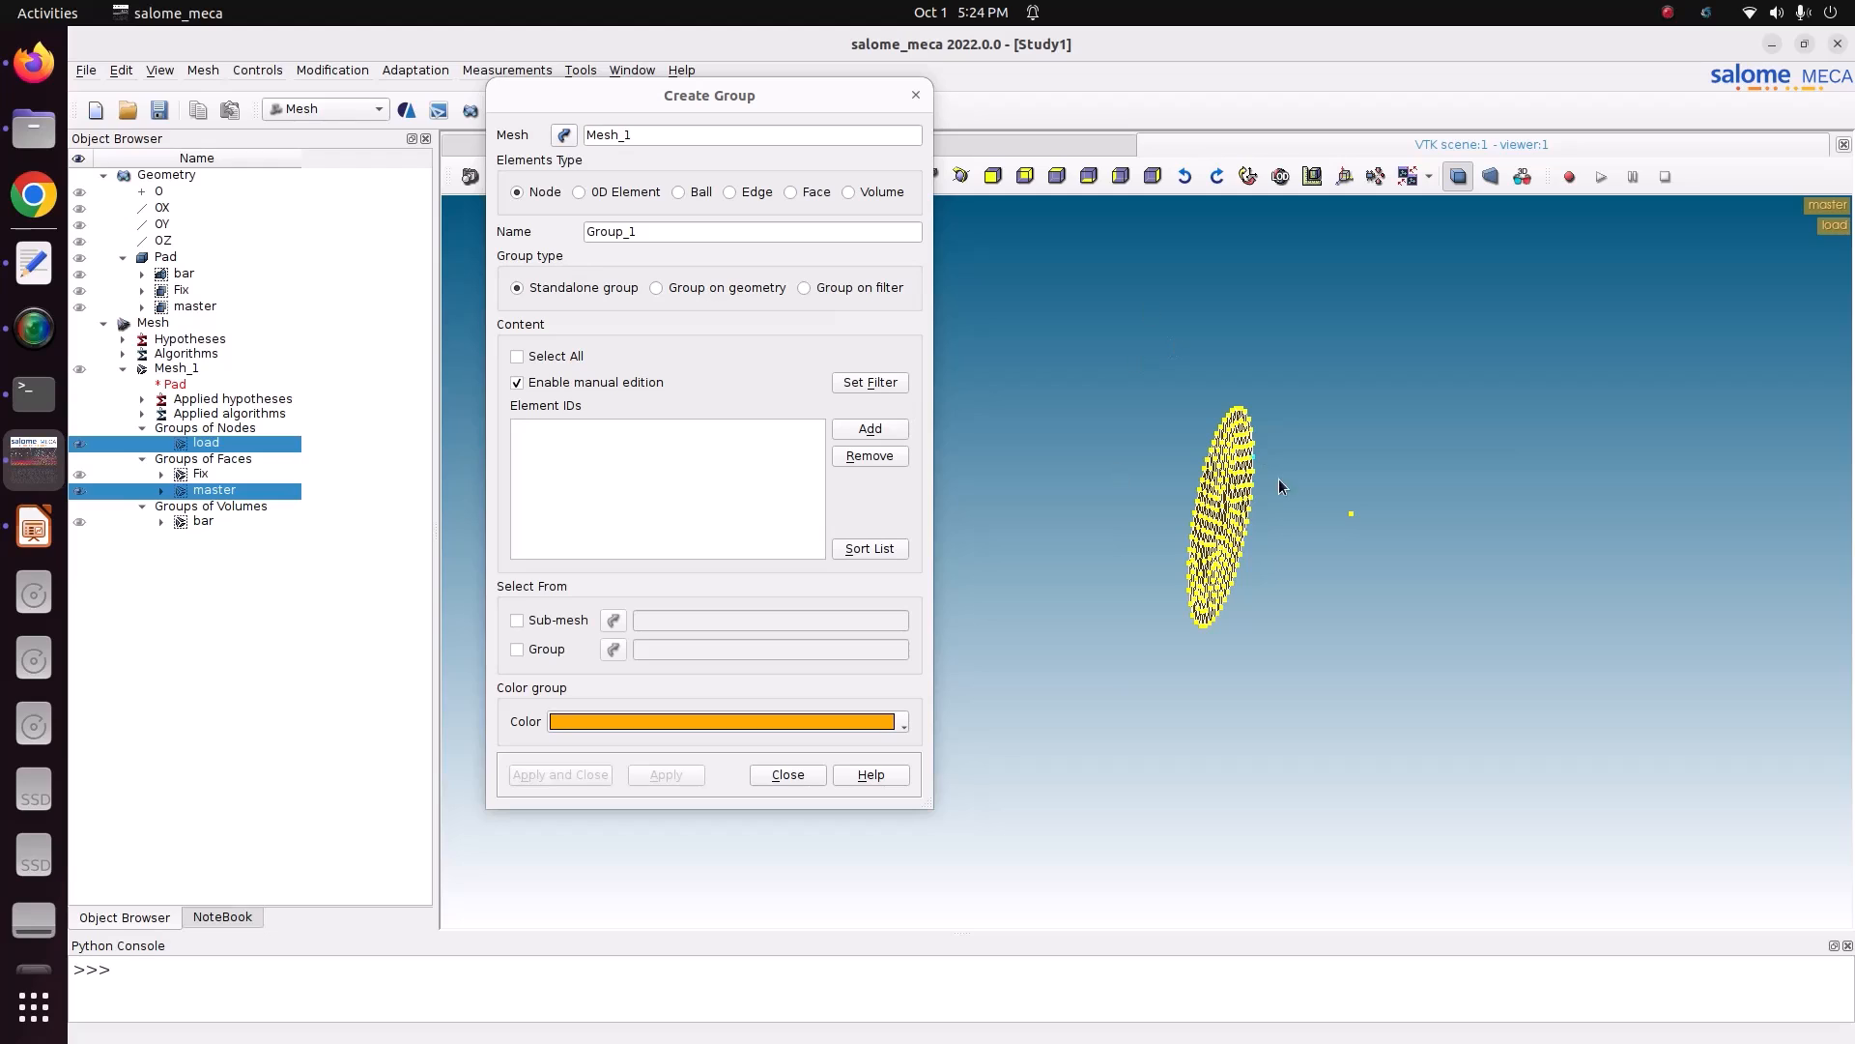
pyautogui.click(870, 430)
pyautogui.moveTo(664, 233); pyautogui.dragTo(542, 215)
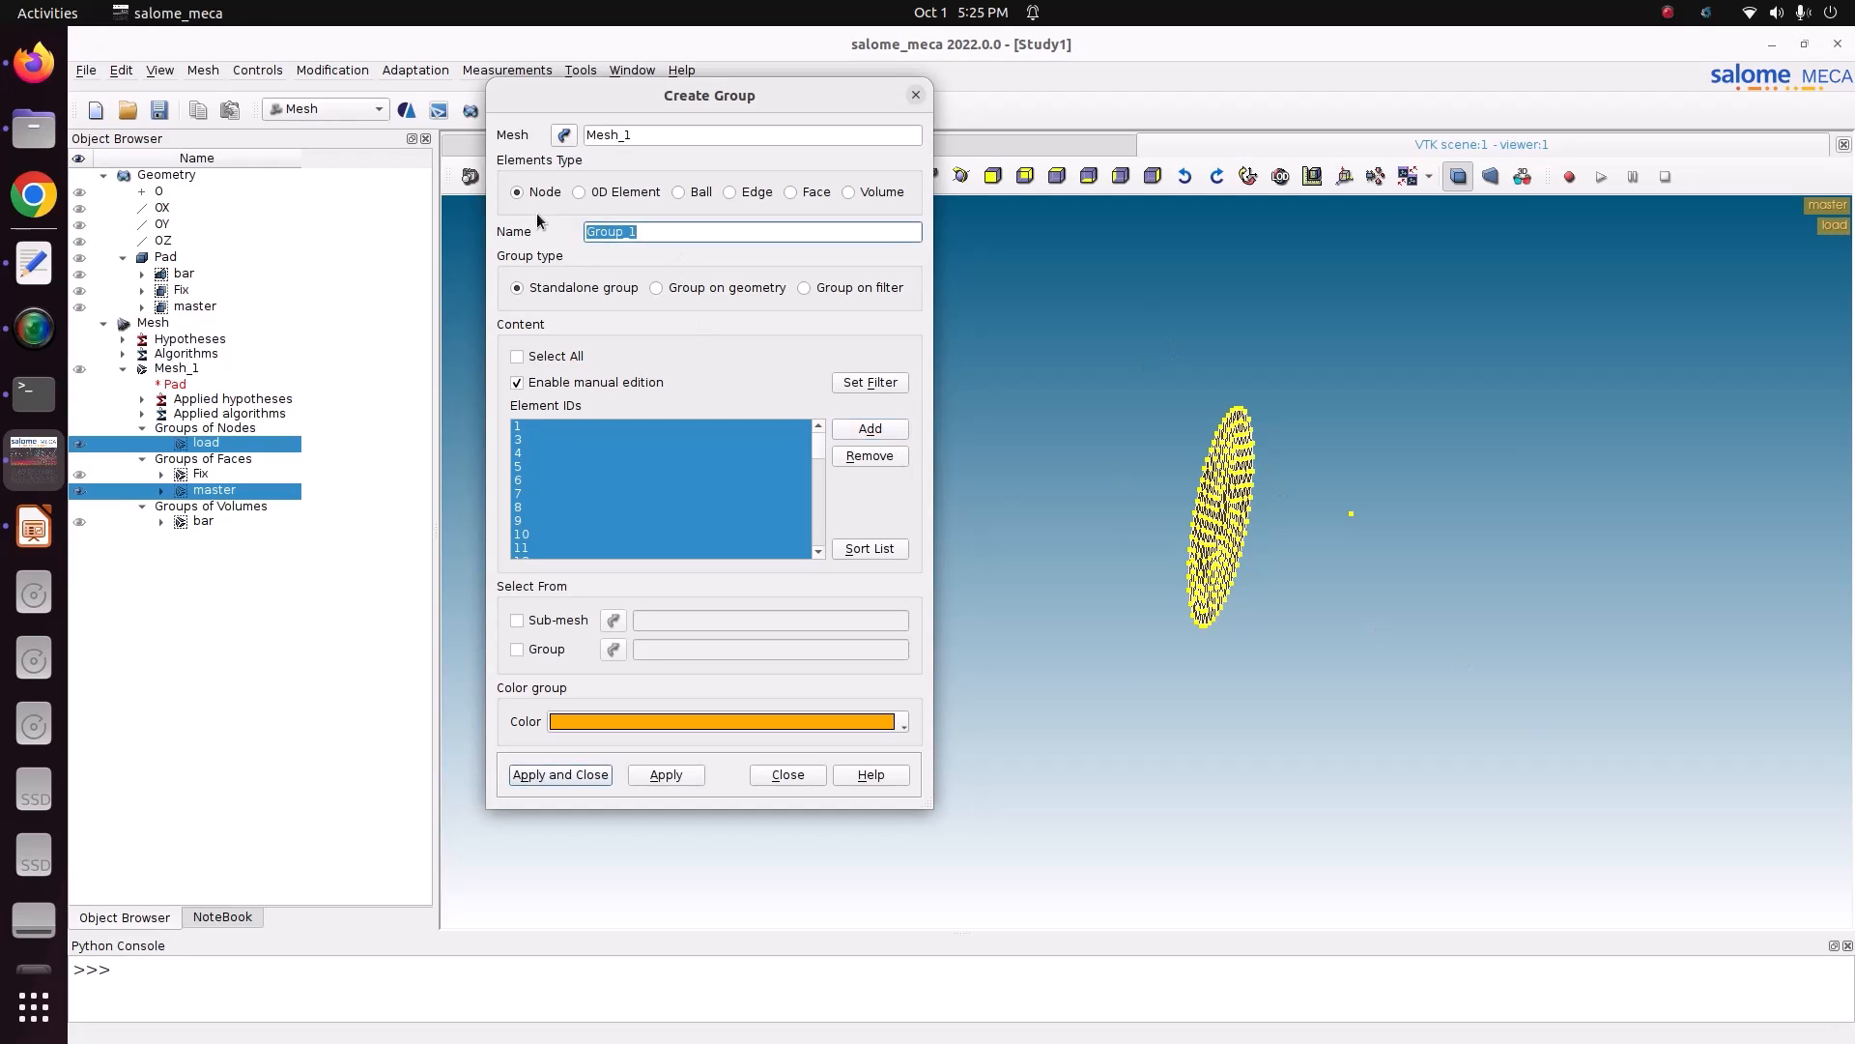
pyautogui.write('Rigid_con')
pyautogui.click(579, 774)
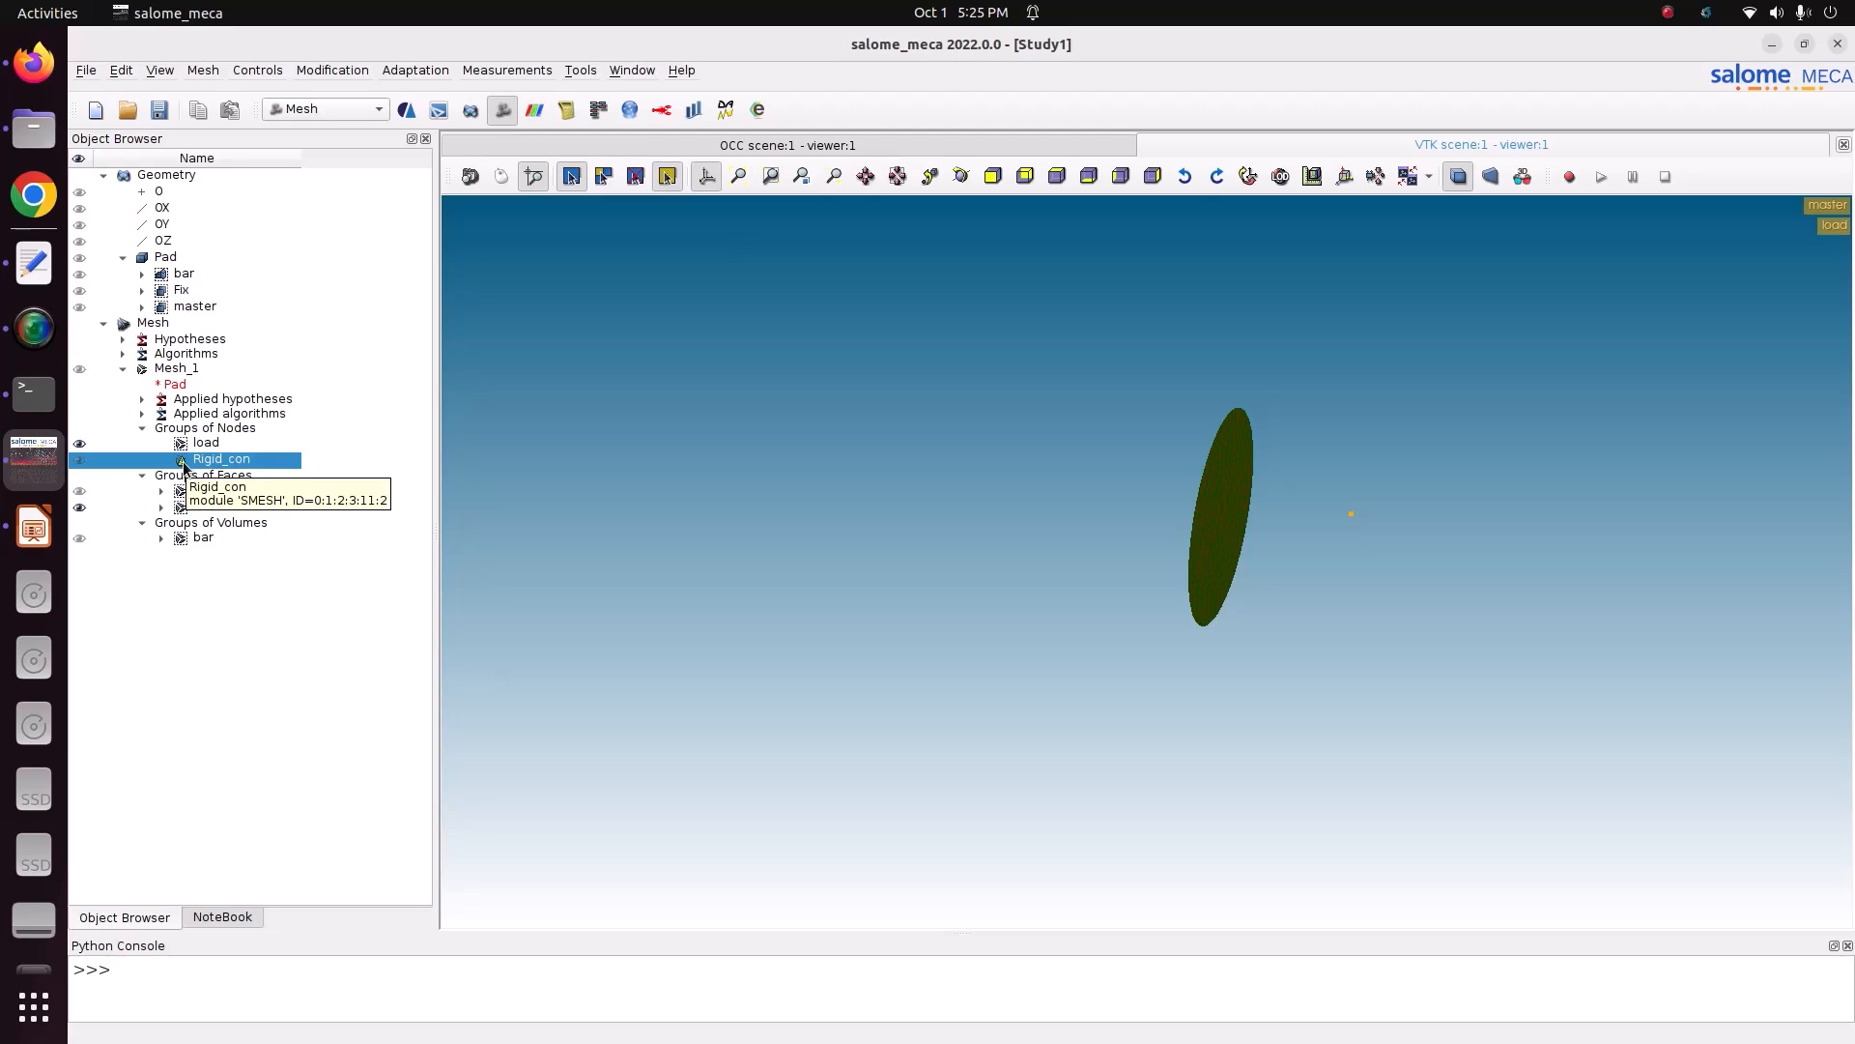
# - Recompute Mesh_1 and save the study
pyautogui.click(189, 372)
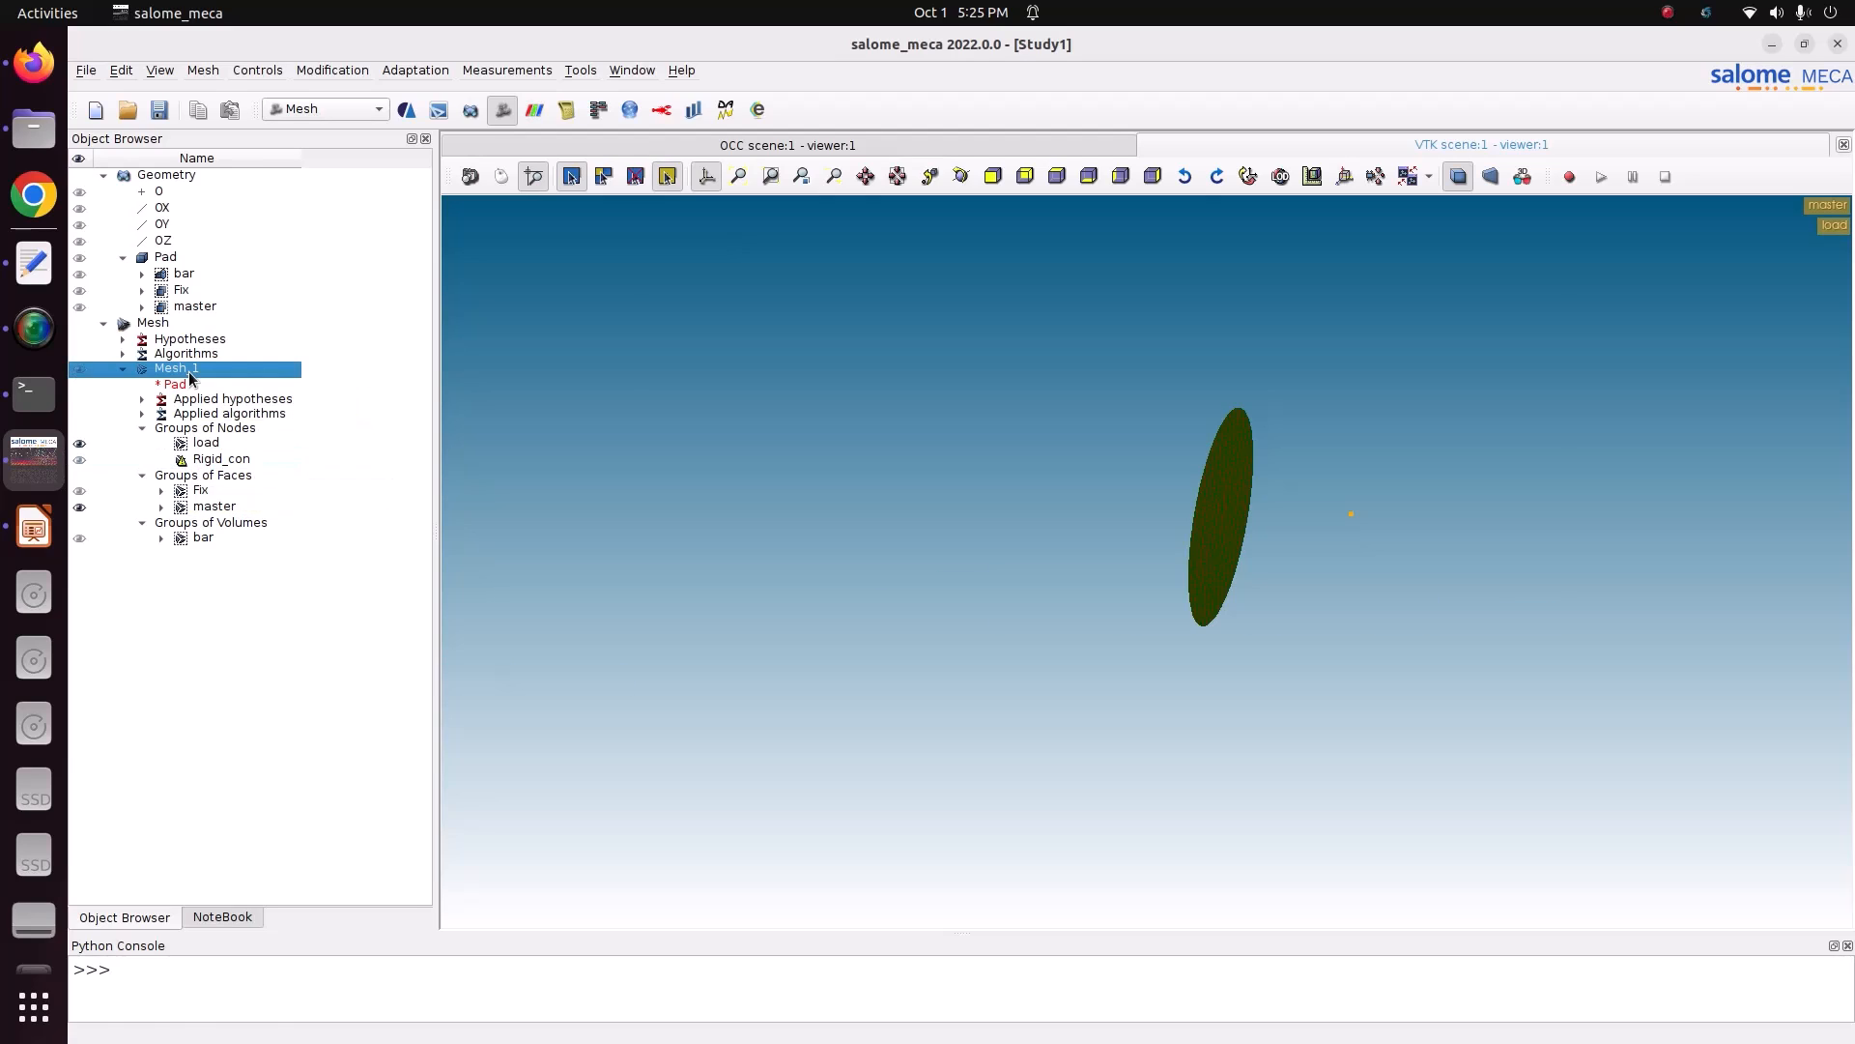
pyautogui.click(204, 71)
pyautogui.click(230, 199)
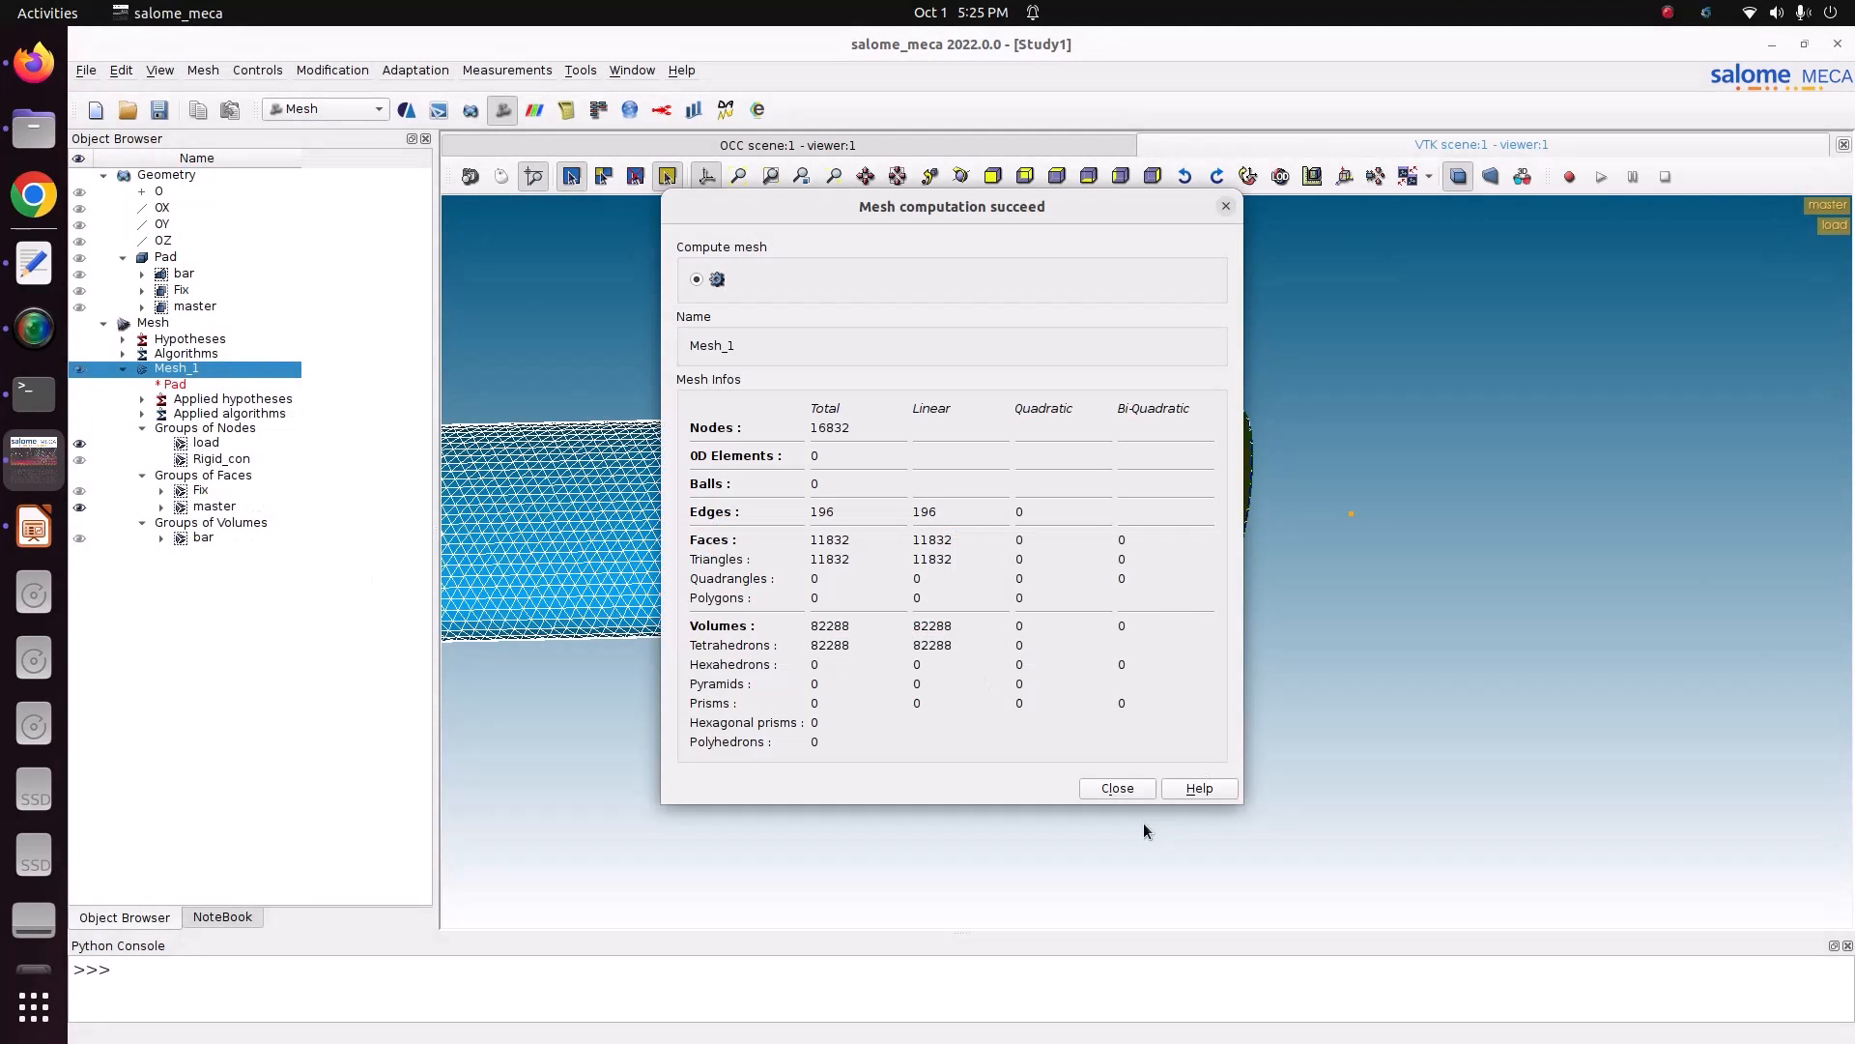
pyautogui.click(1117, 789)
pyautogui.scroll(-5, 1249, 582)
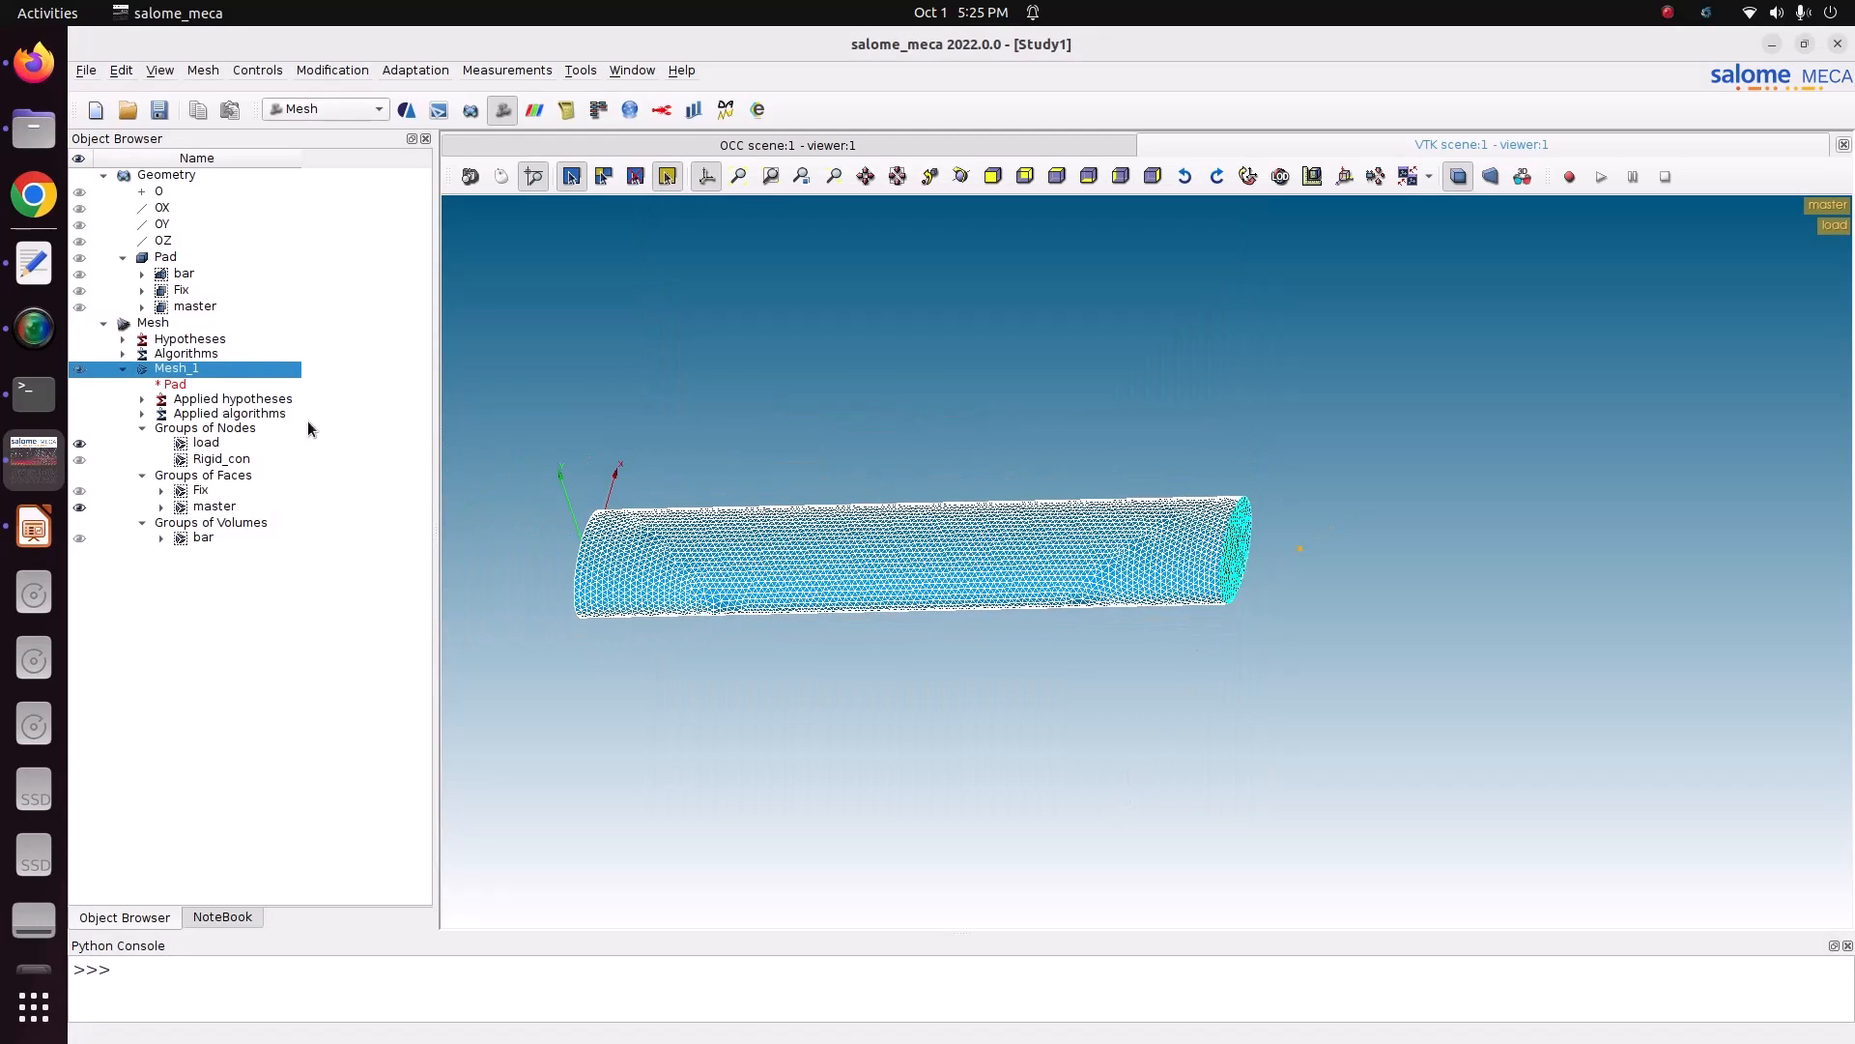
pyautogui.hotkey('ctrl', 's')
# - Switch to the AsterStudy module with the stable code_aster version and add a stage to CurrentCase
pyautogui.click(329, 105)
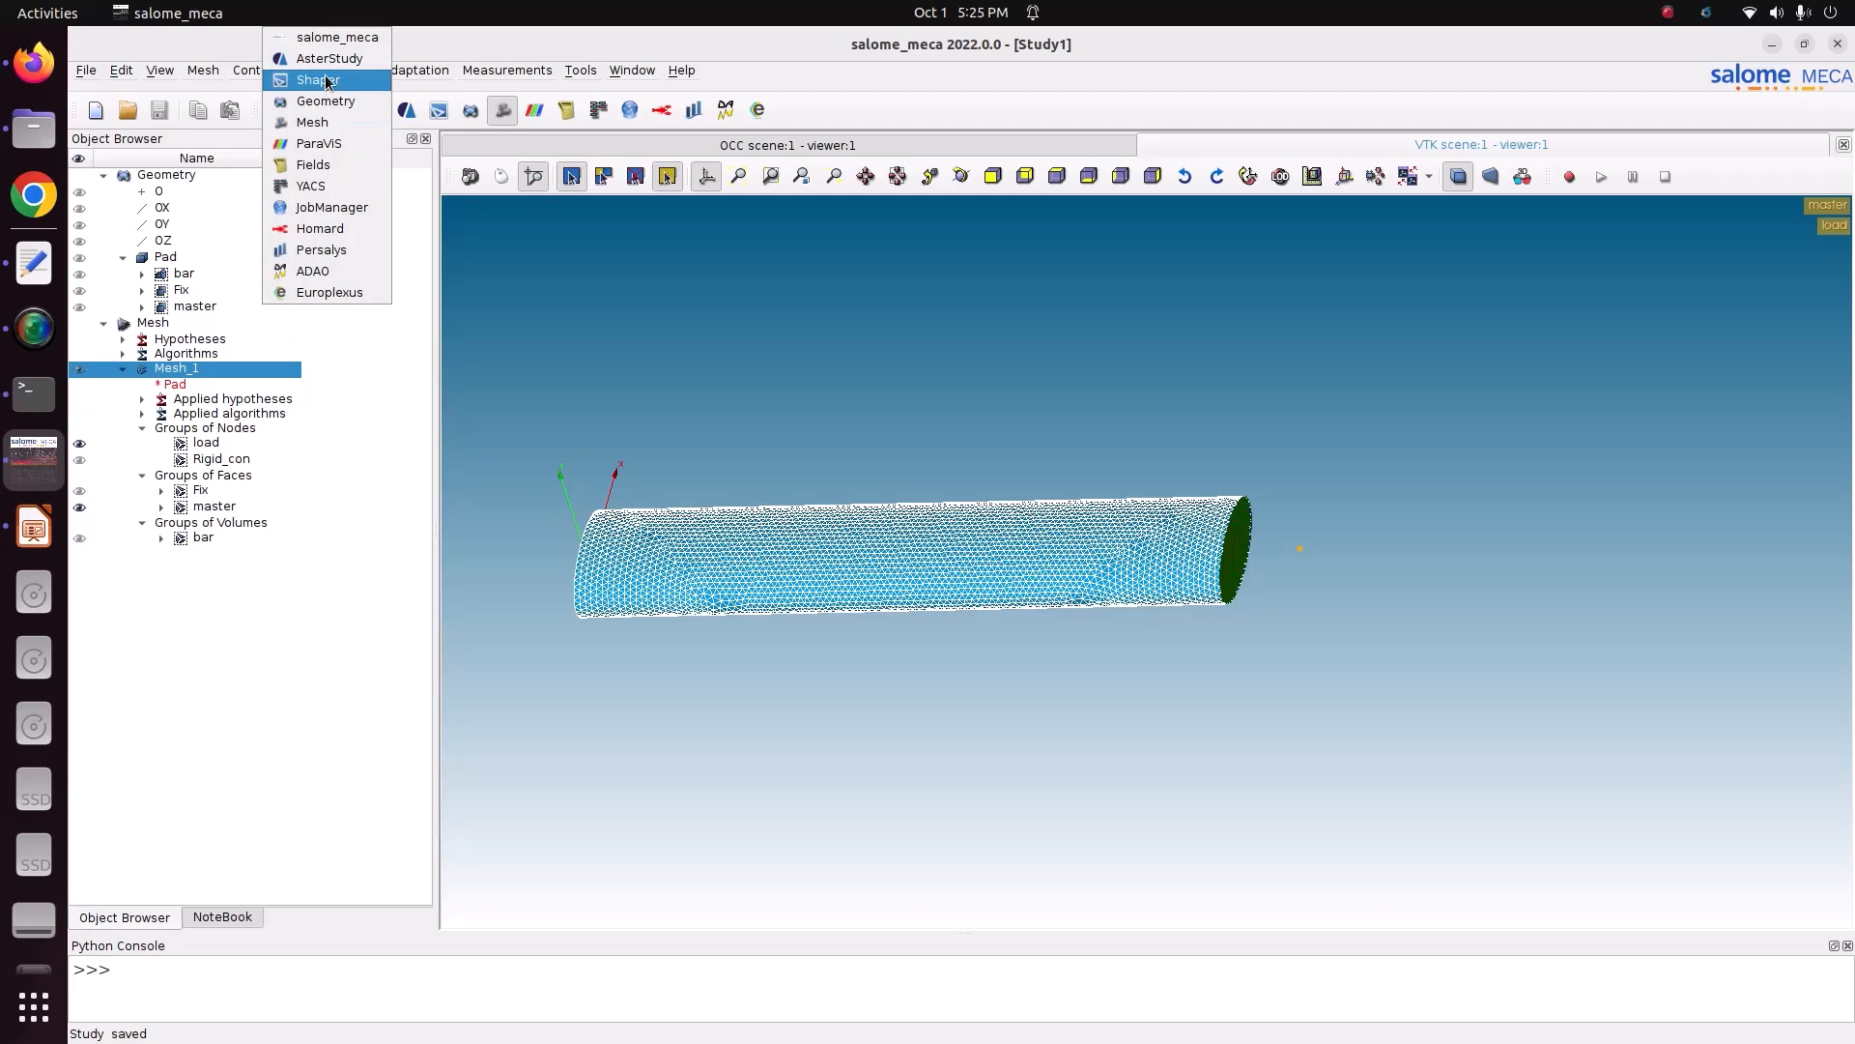
pyautogui.click(325, 66)
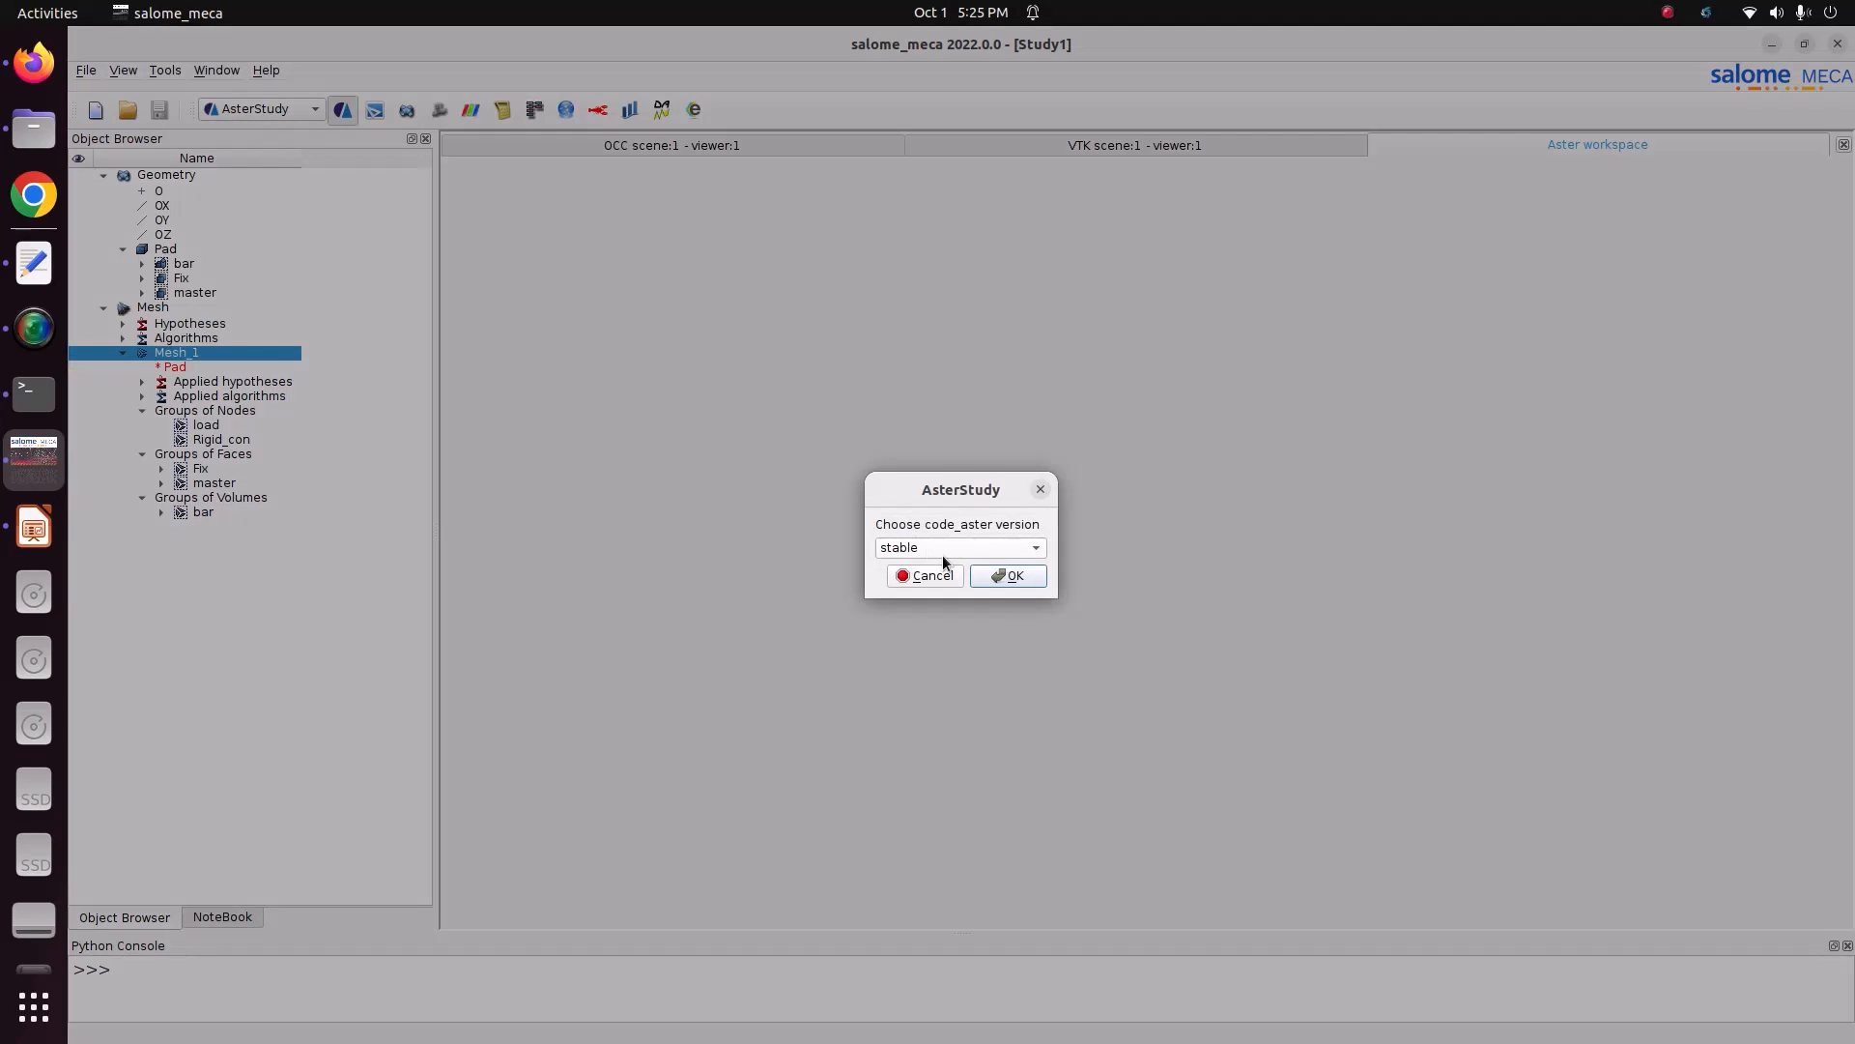
pyautogui.click(1008, 576)
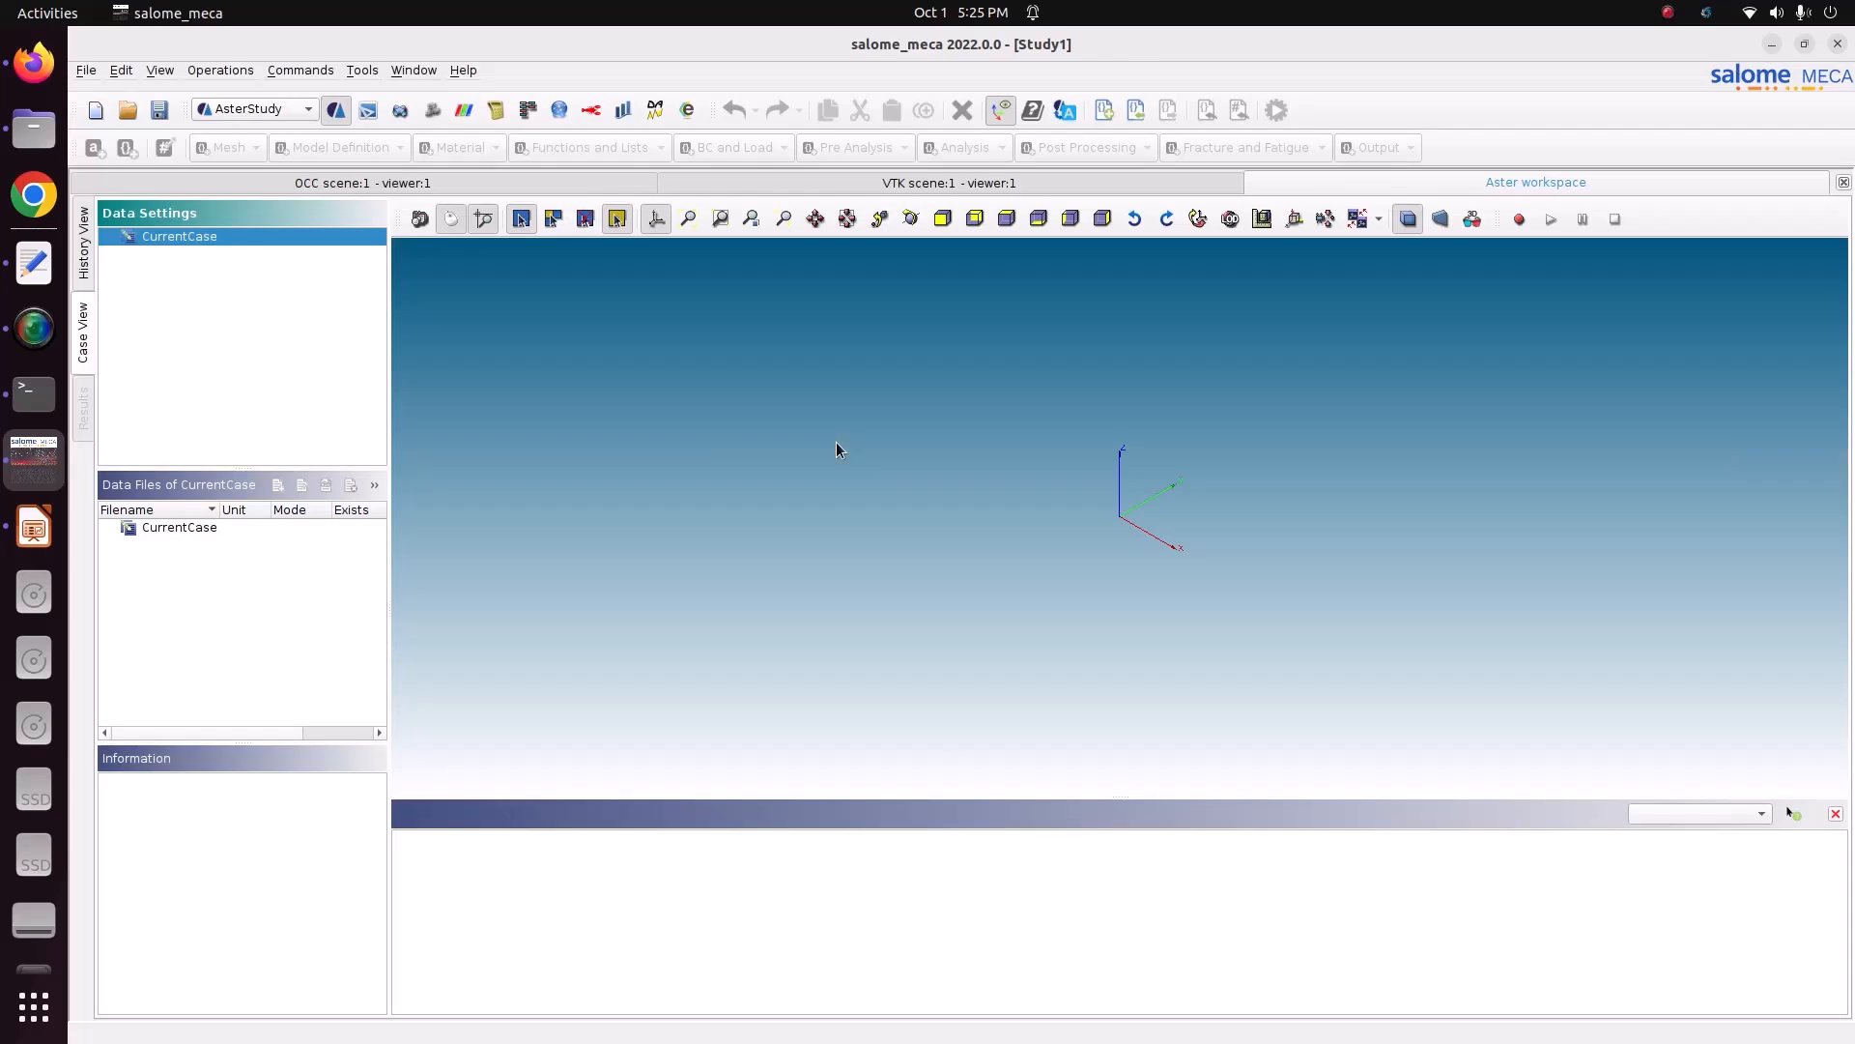
pyautogui.rightClick(278, 257)
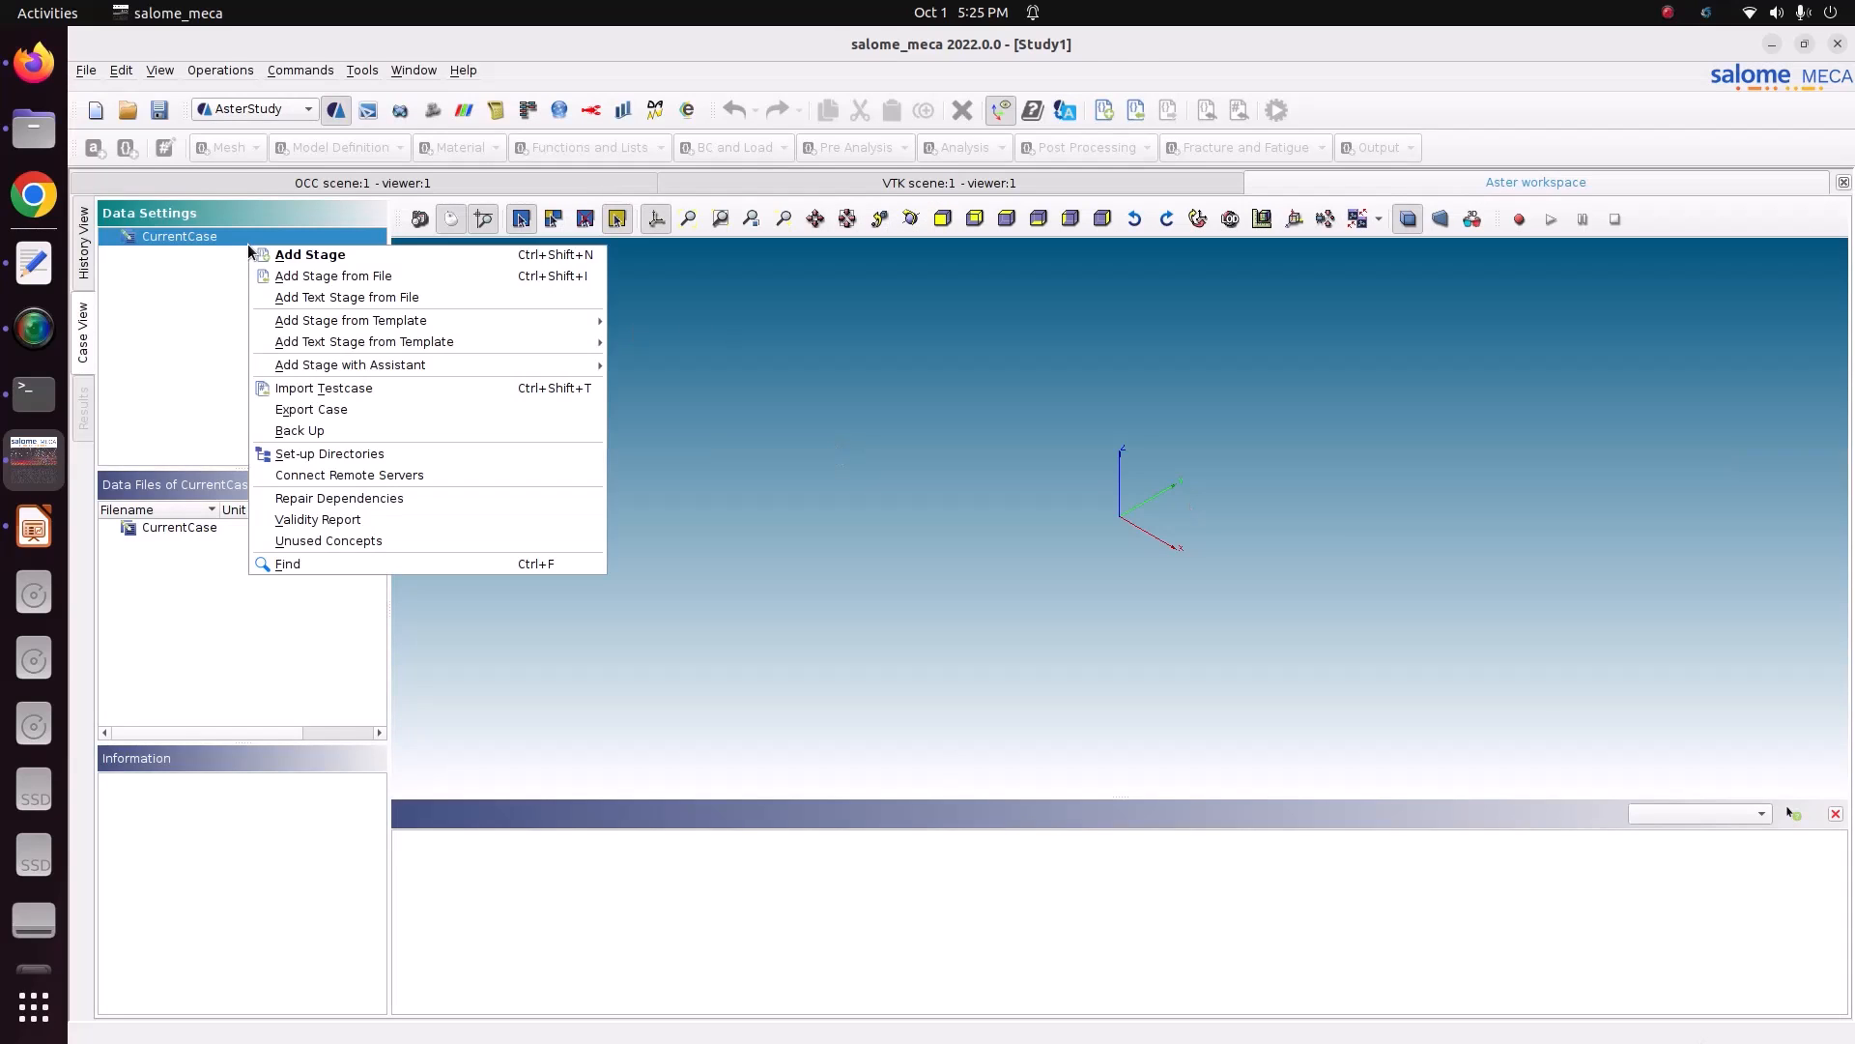
pyautogui.click(280, 256)
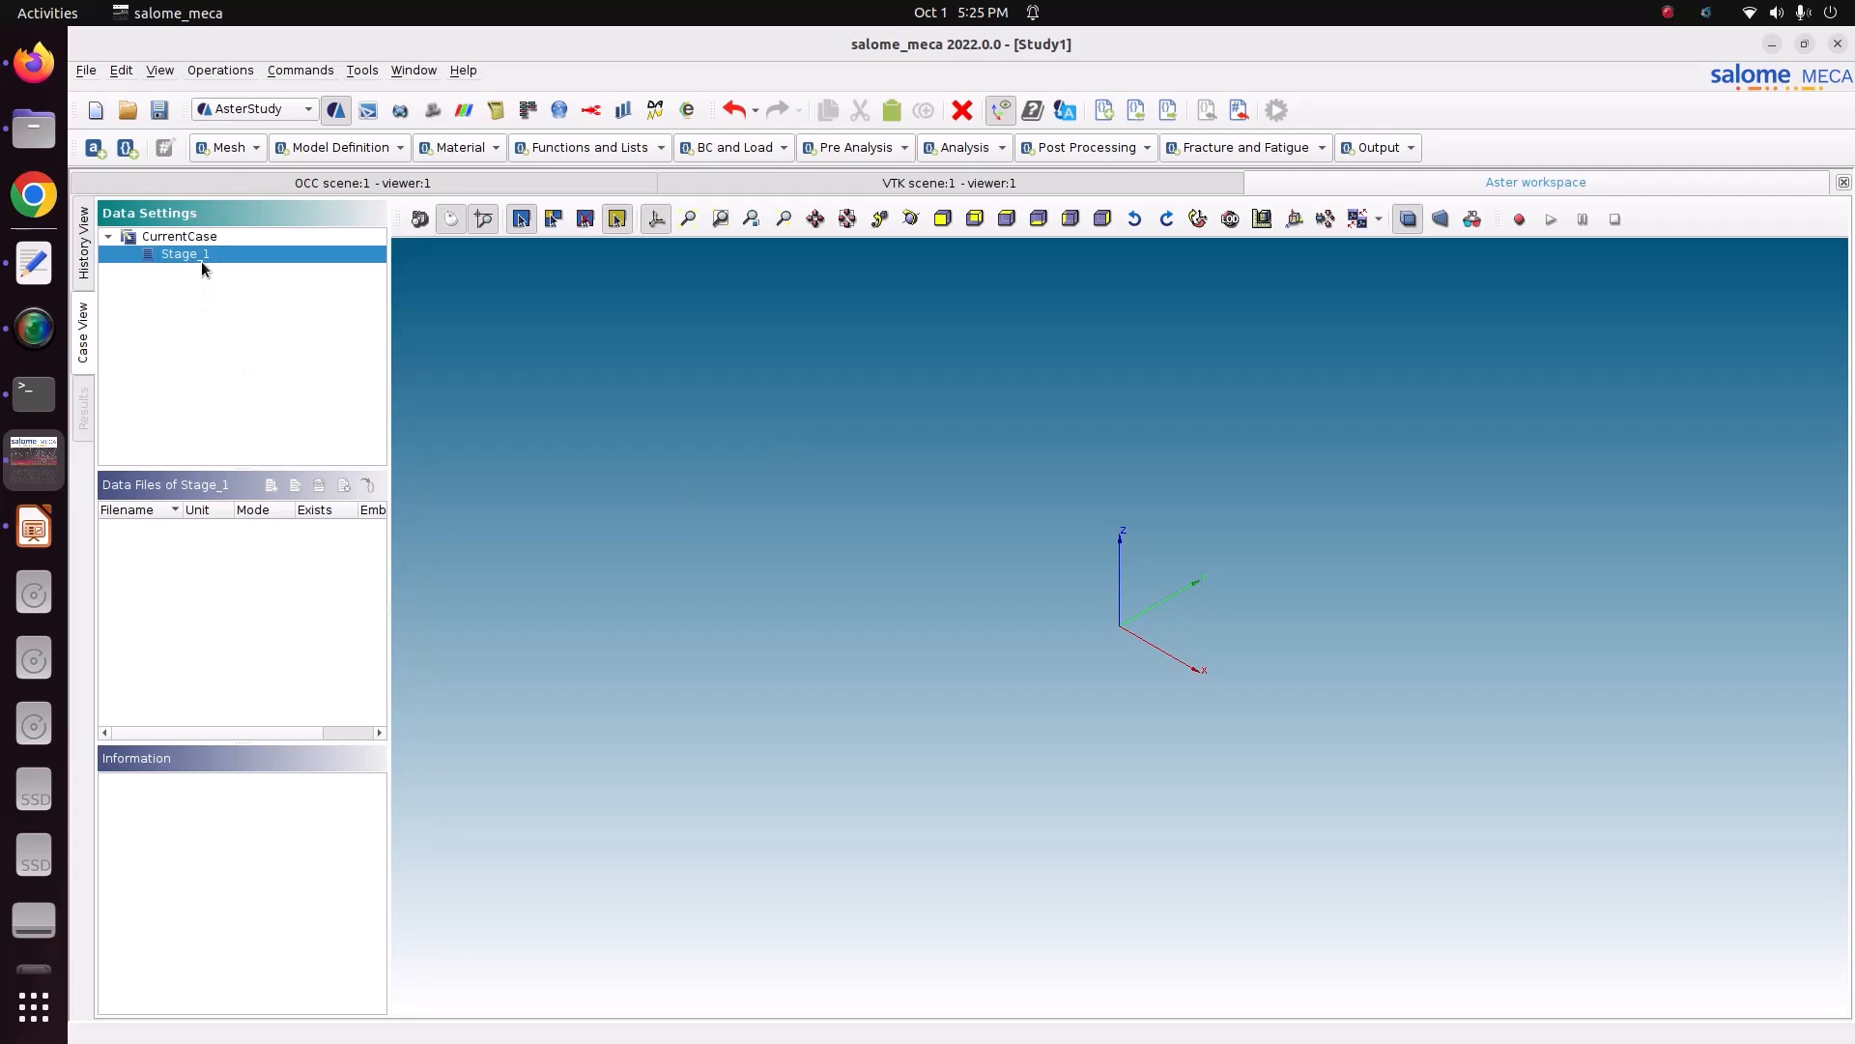
# - Add a Read a mesh command to Stage_1 that reads Mesh_1 in Med format, and inspect the loaded bar mesh
pyautogui.click(235, 154)
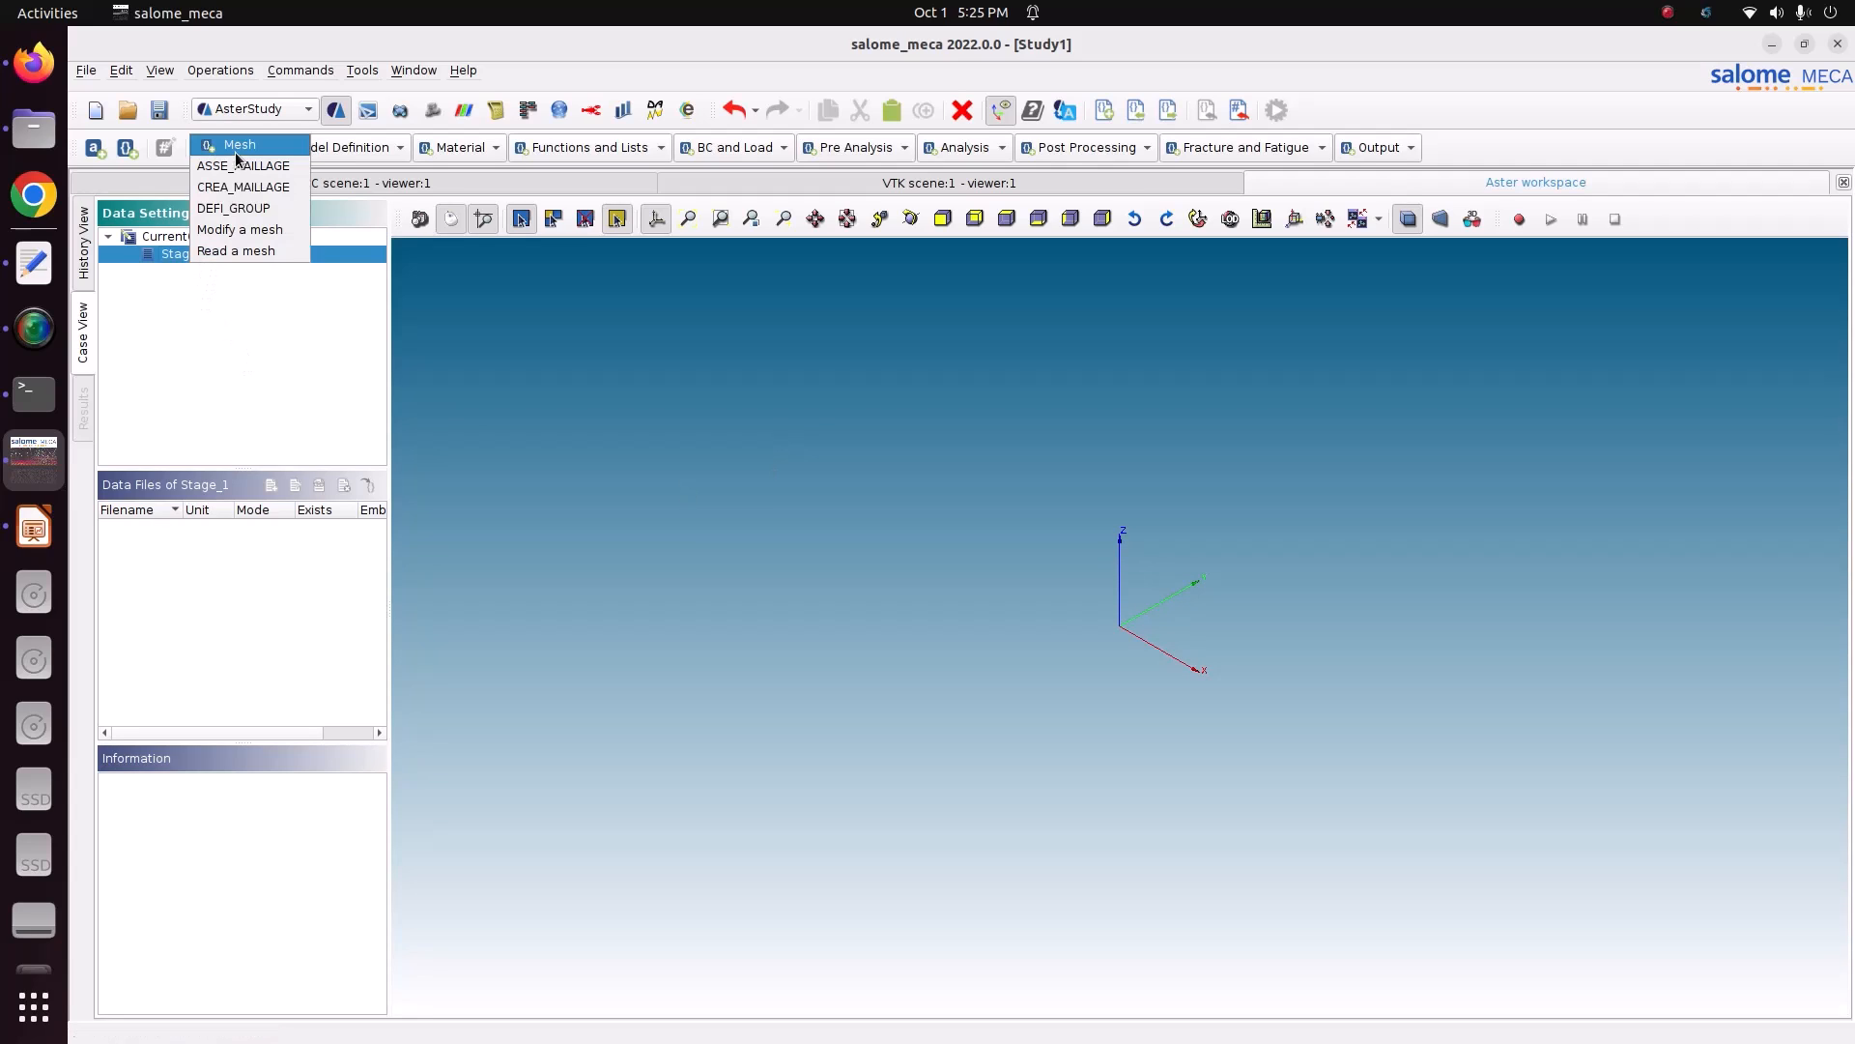
pyautogui.click(233, 253)
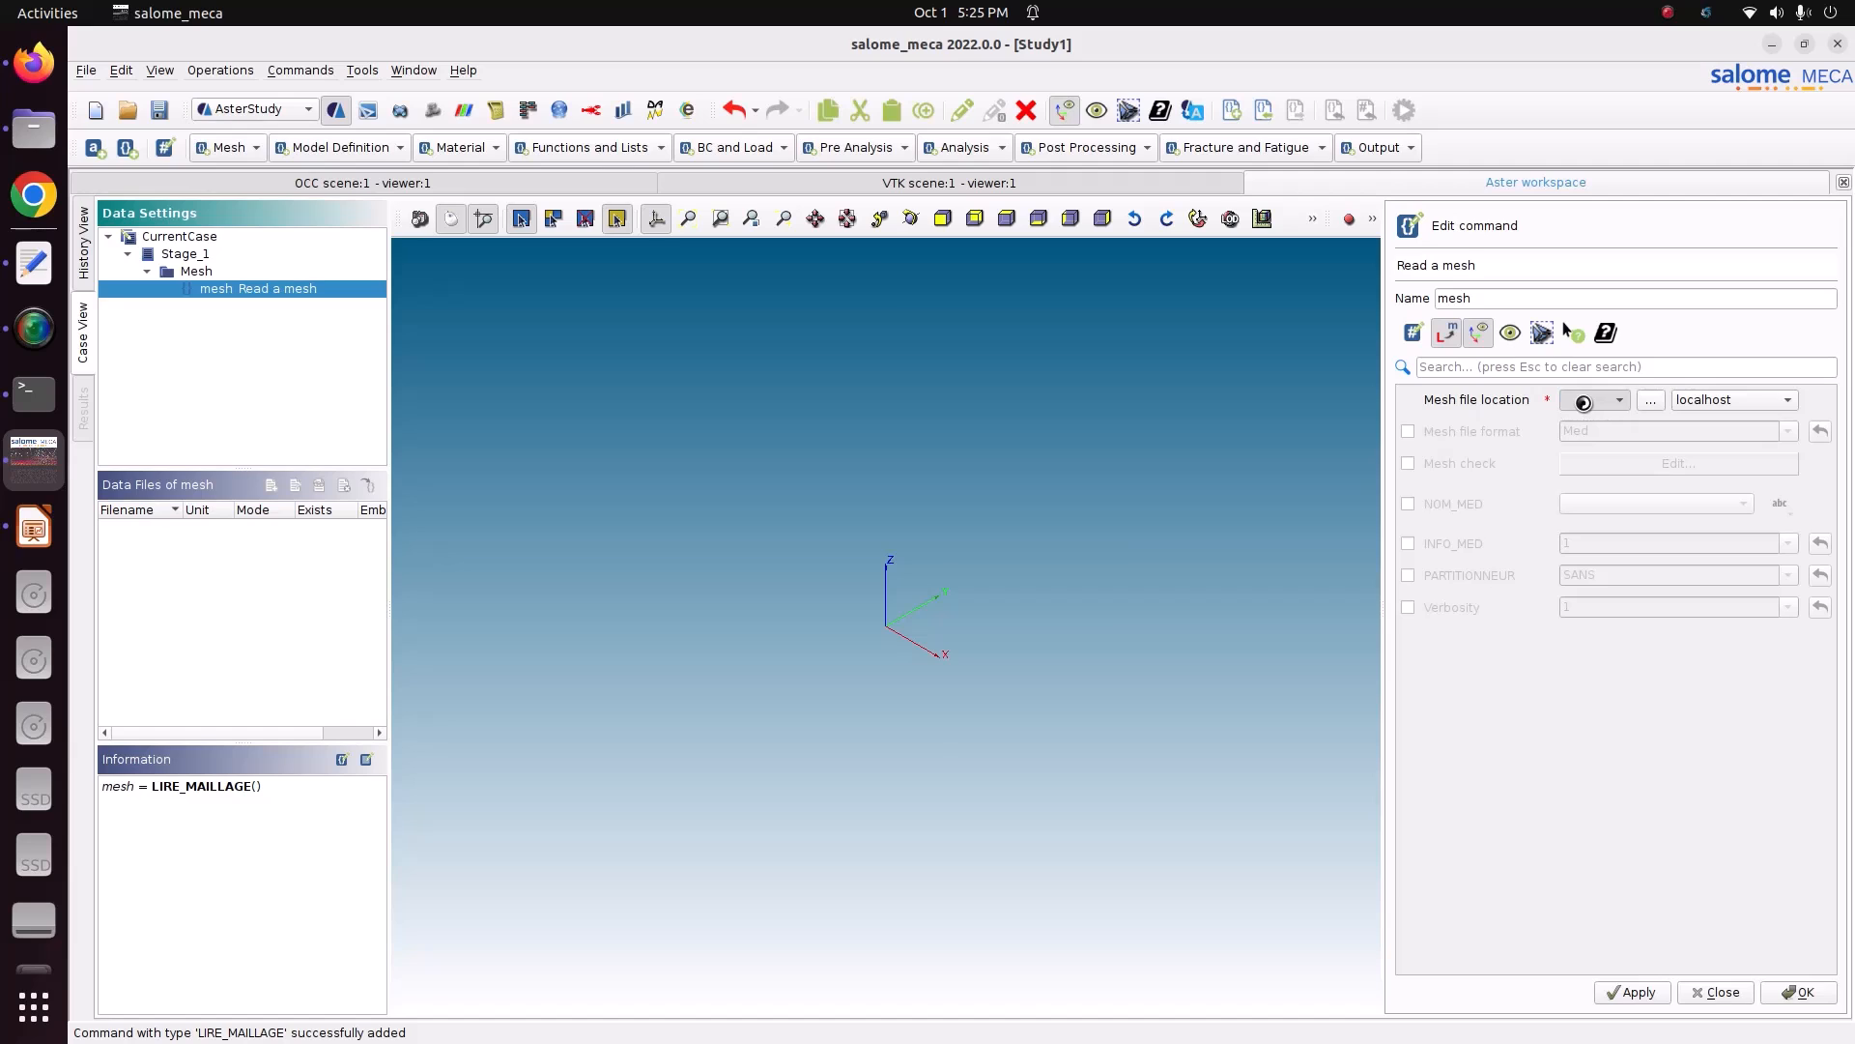
pyautogui.click(1408, 434)
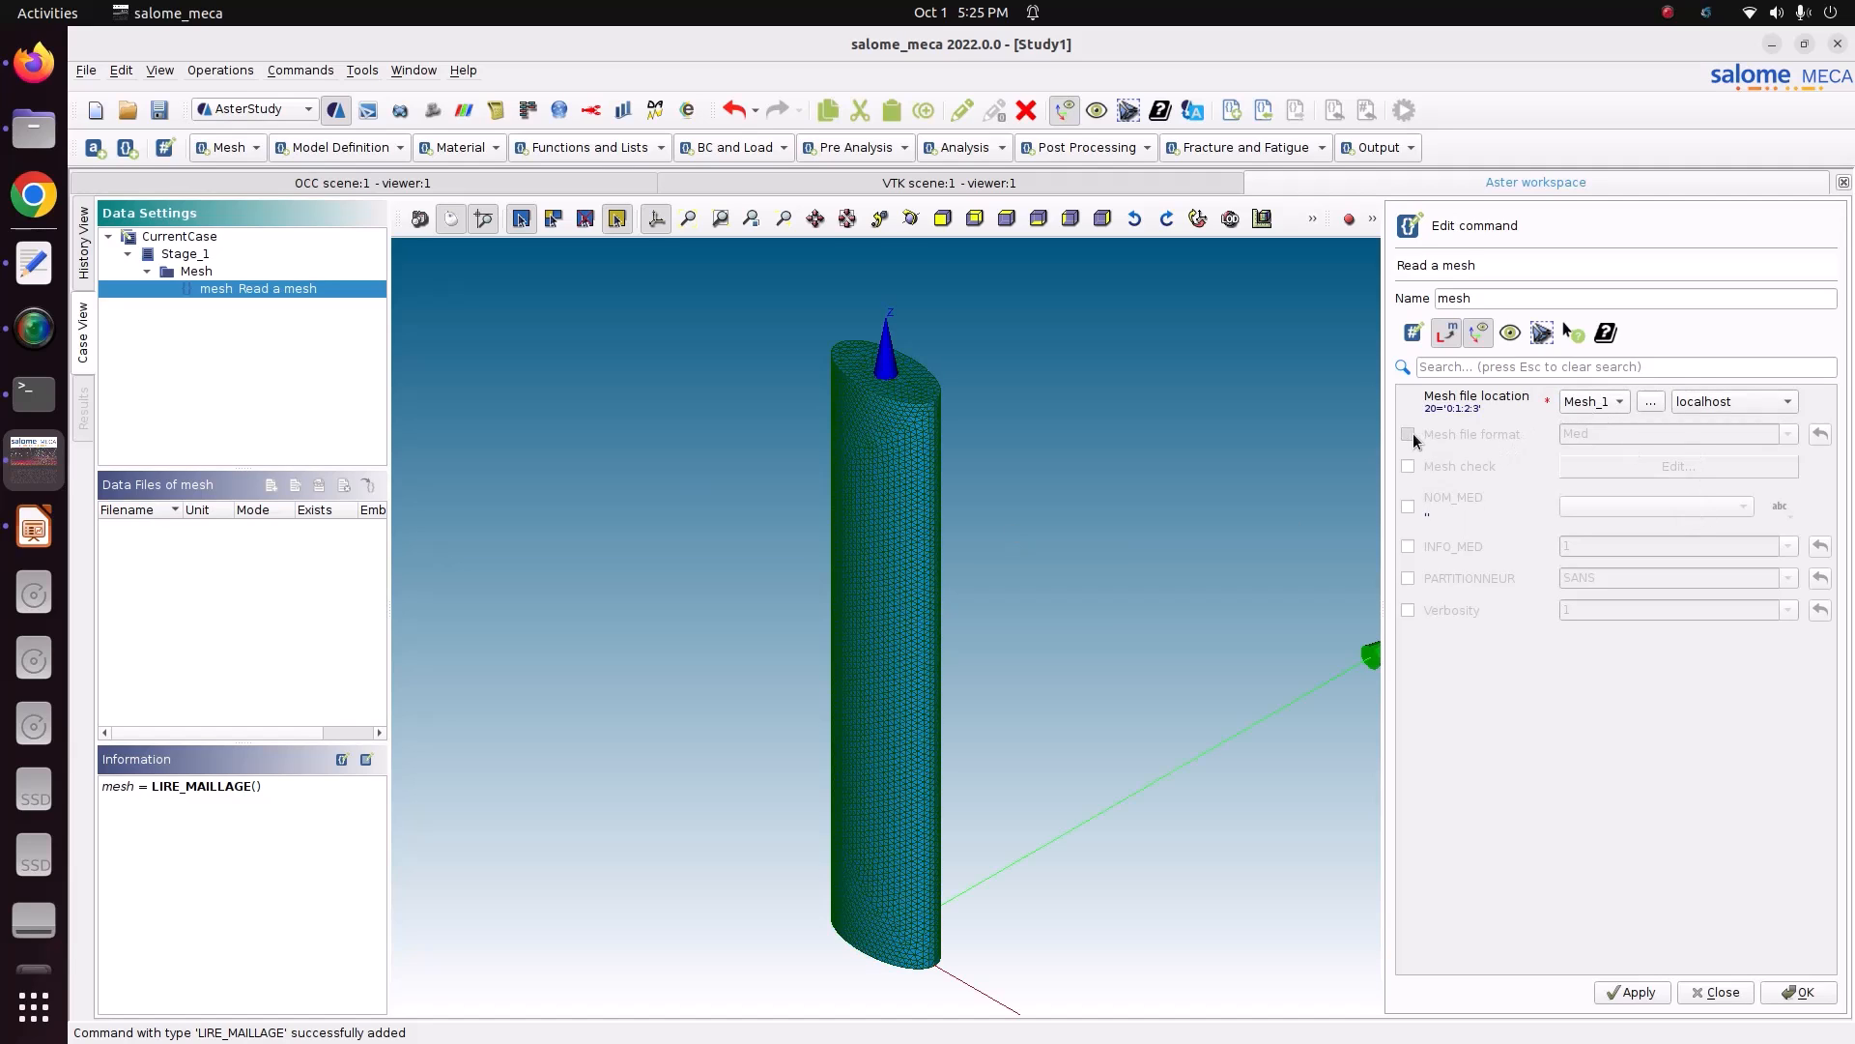
pyautogui.click(1632, 991)
pyautogui.click(1795, 995)
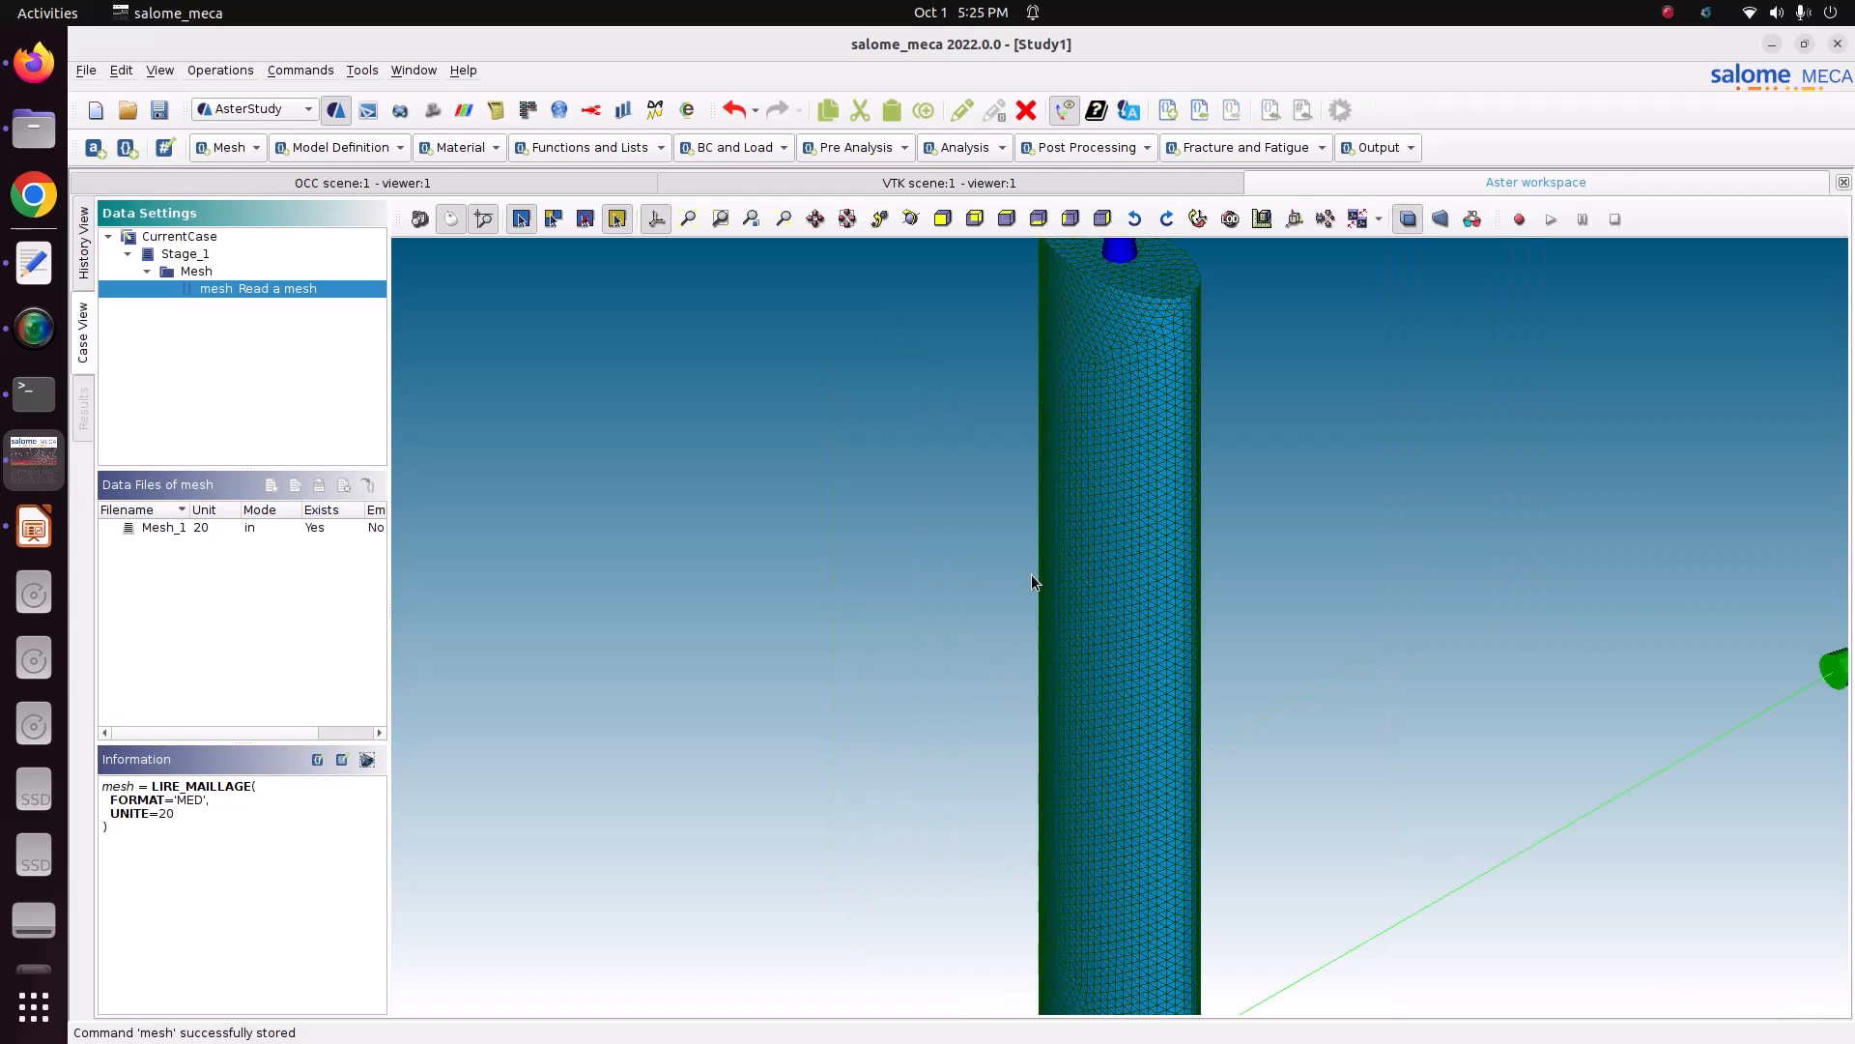
pyautogui.scroll(-4, 1011, 637)
pyautogui.click(911, 220)
pyautogui.moveTo(1023, 348); pyautogui.dragTo(1665, 733)
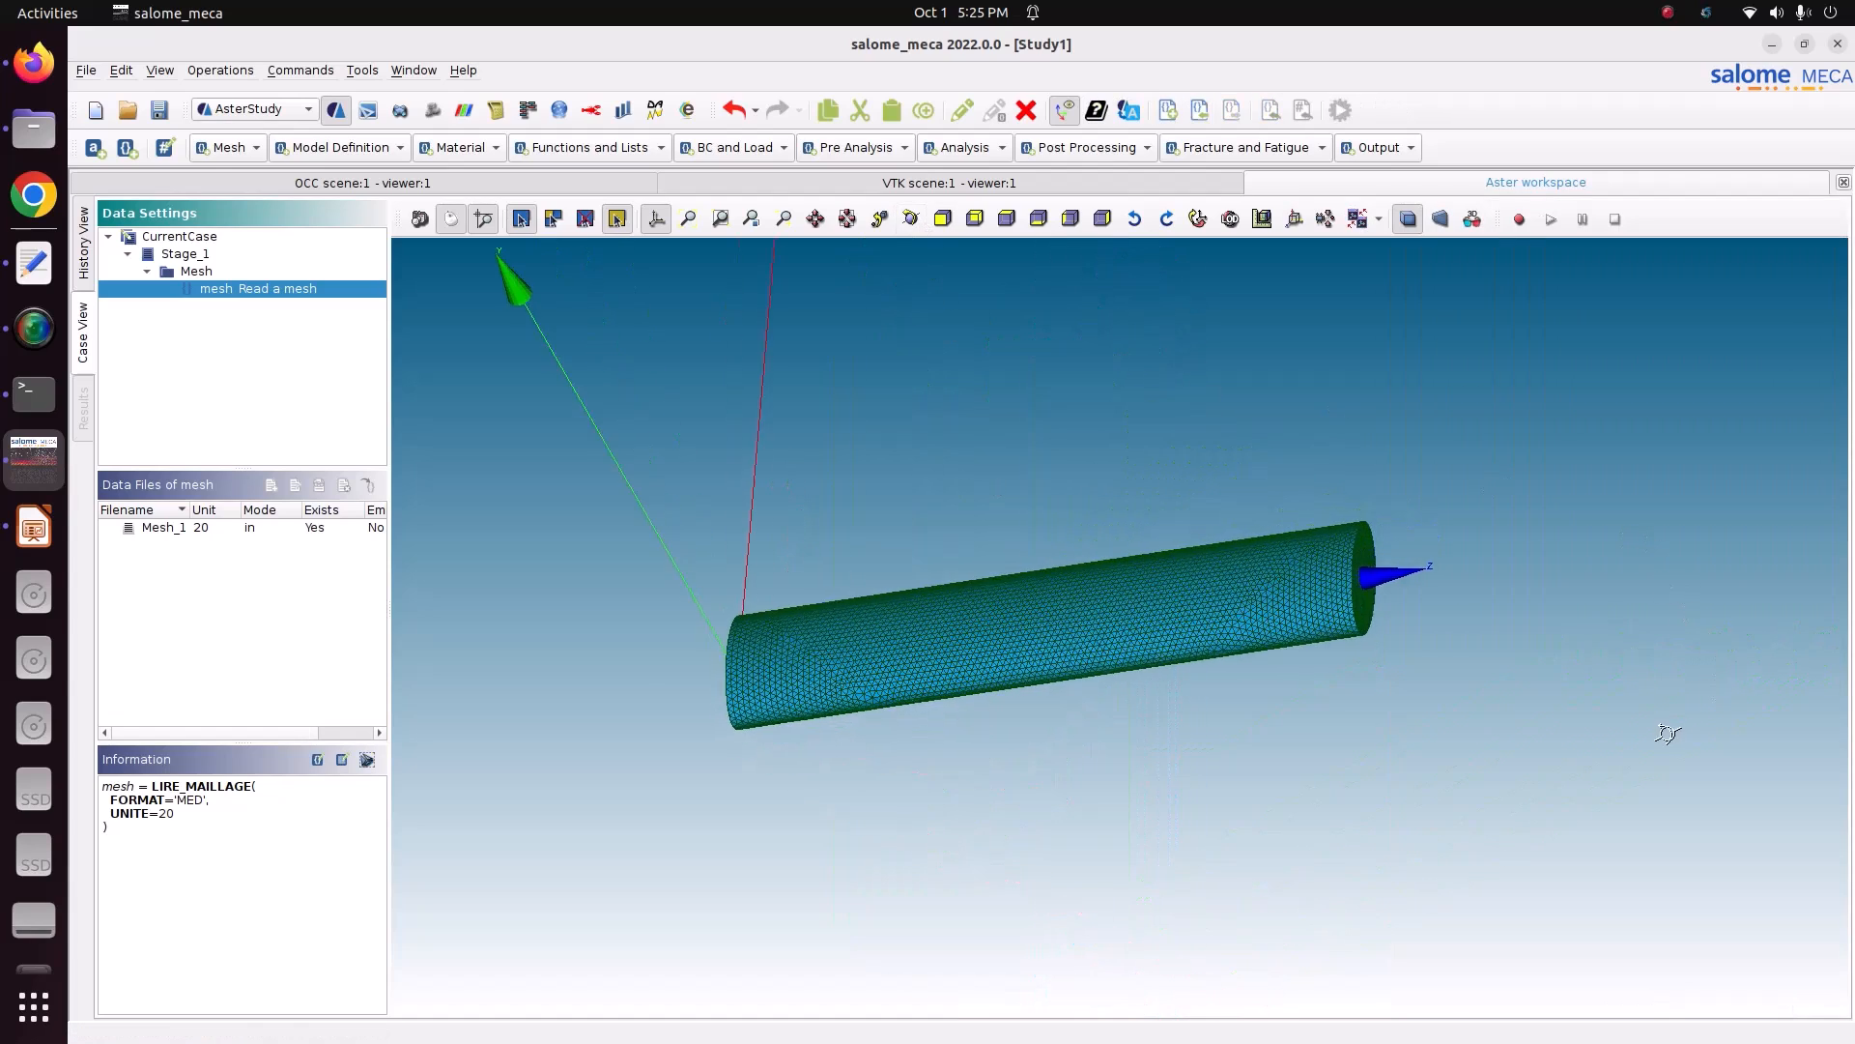
# - Add a CREA_MAILLAGE command to the stage and choose its CREA_POI1 option
pyautogui.click(247, 153)
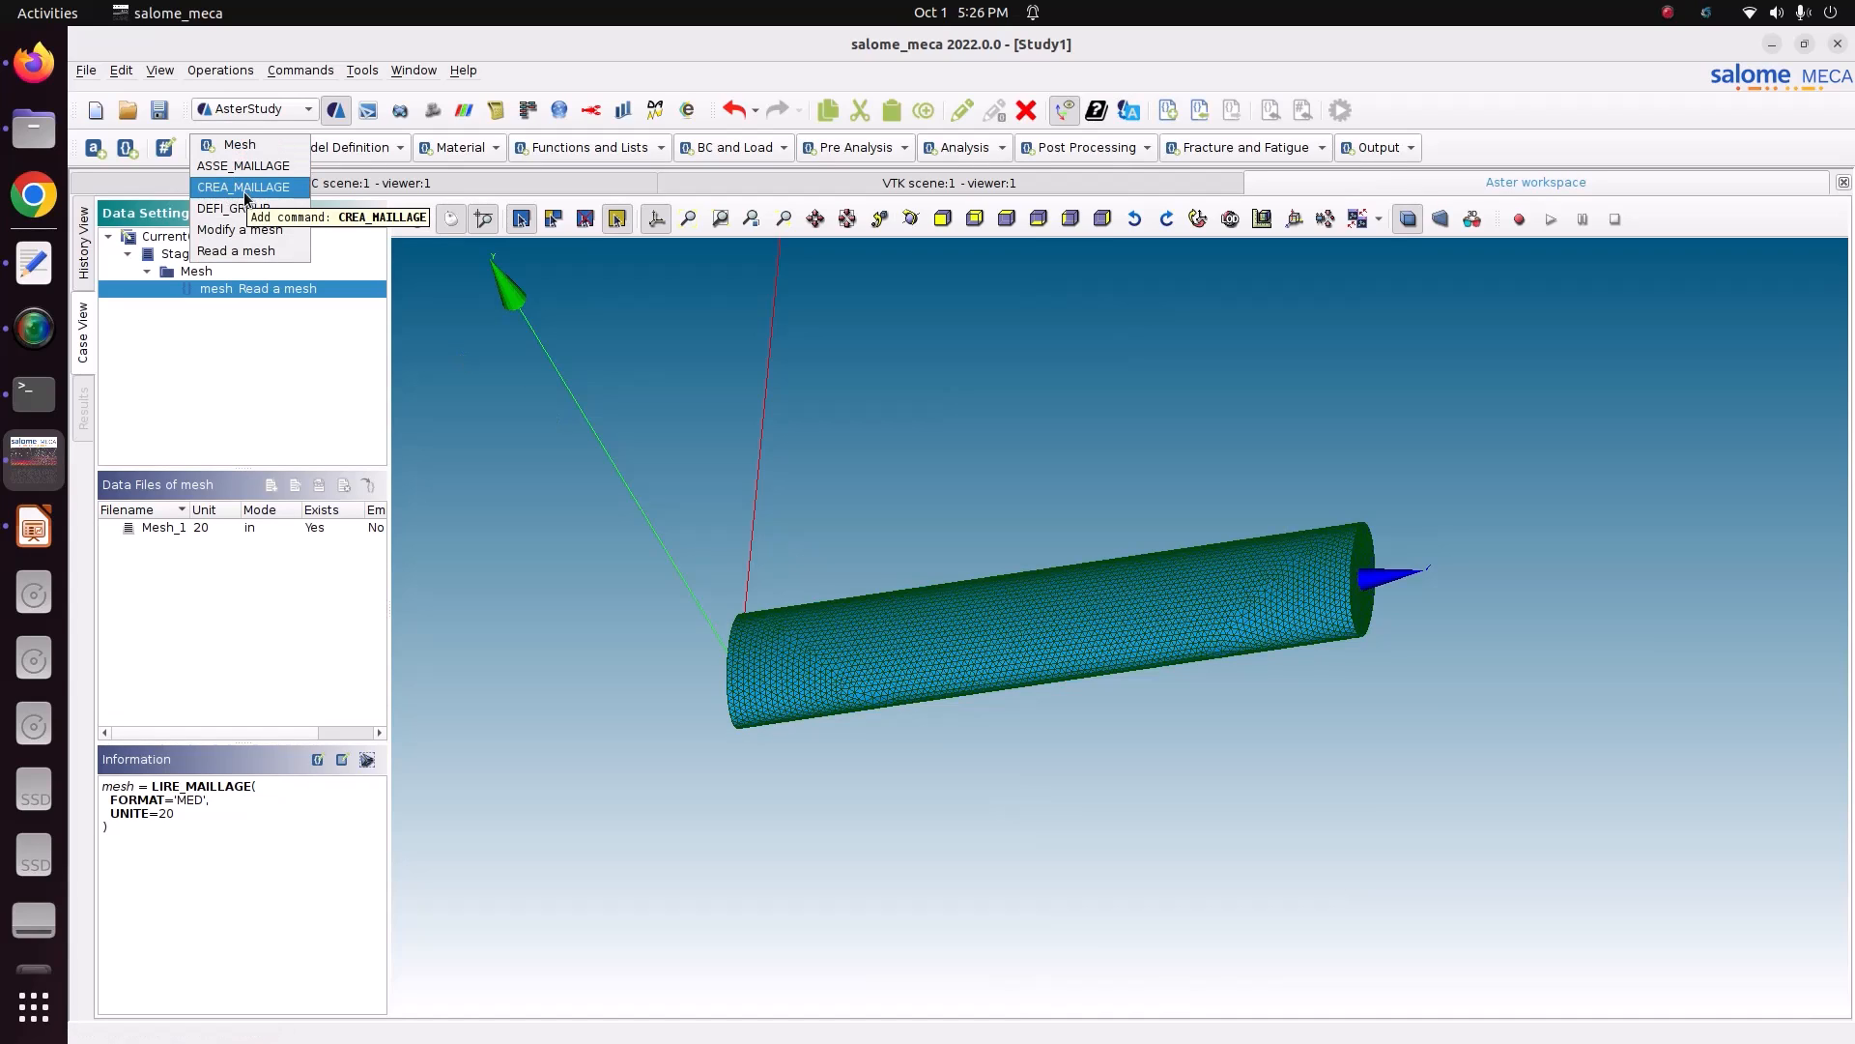
pyautogui.click(244, 188)
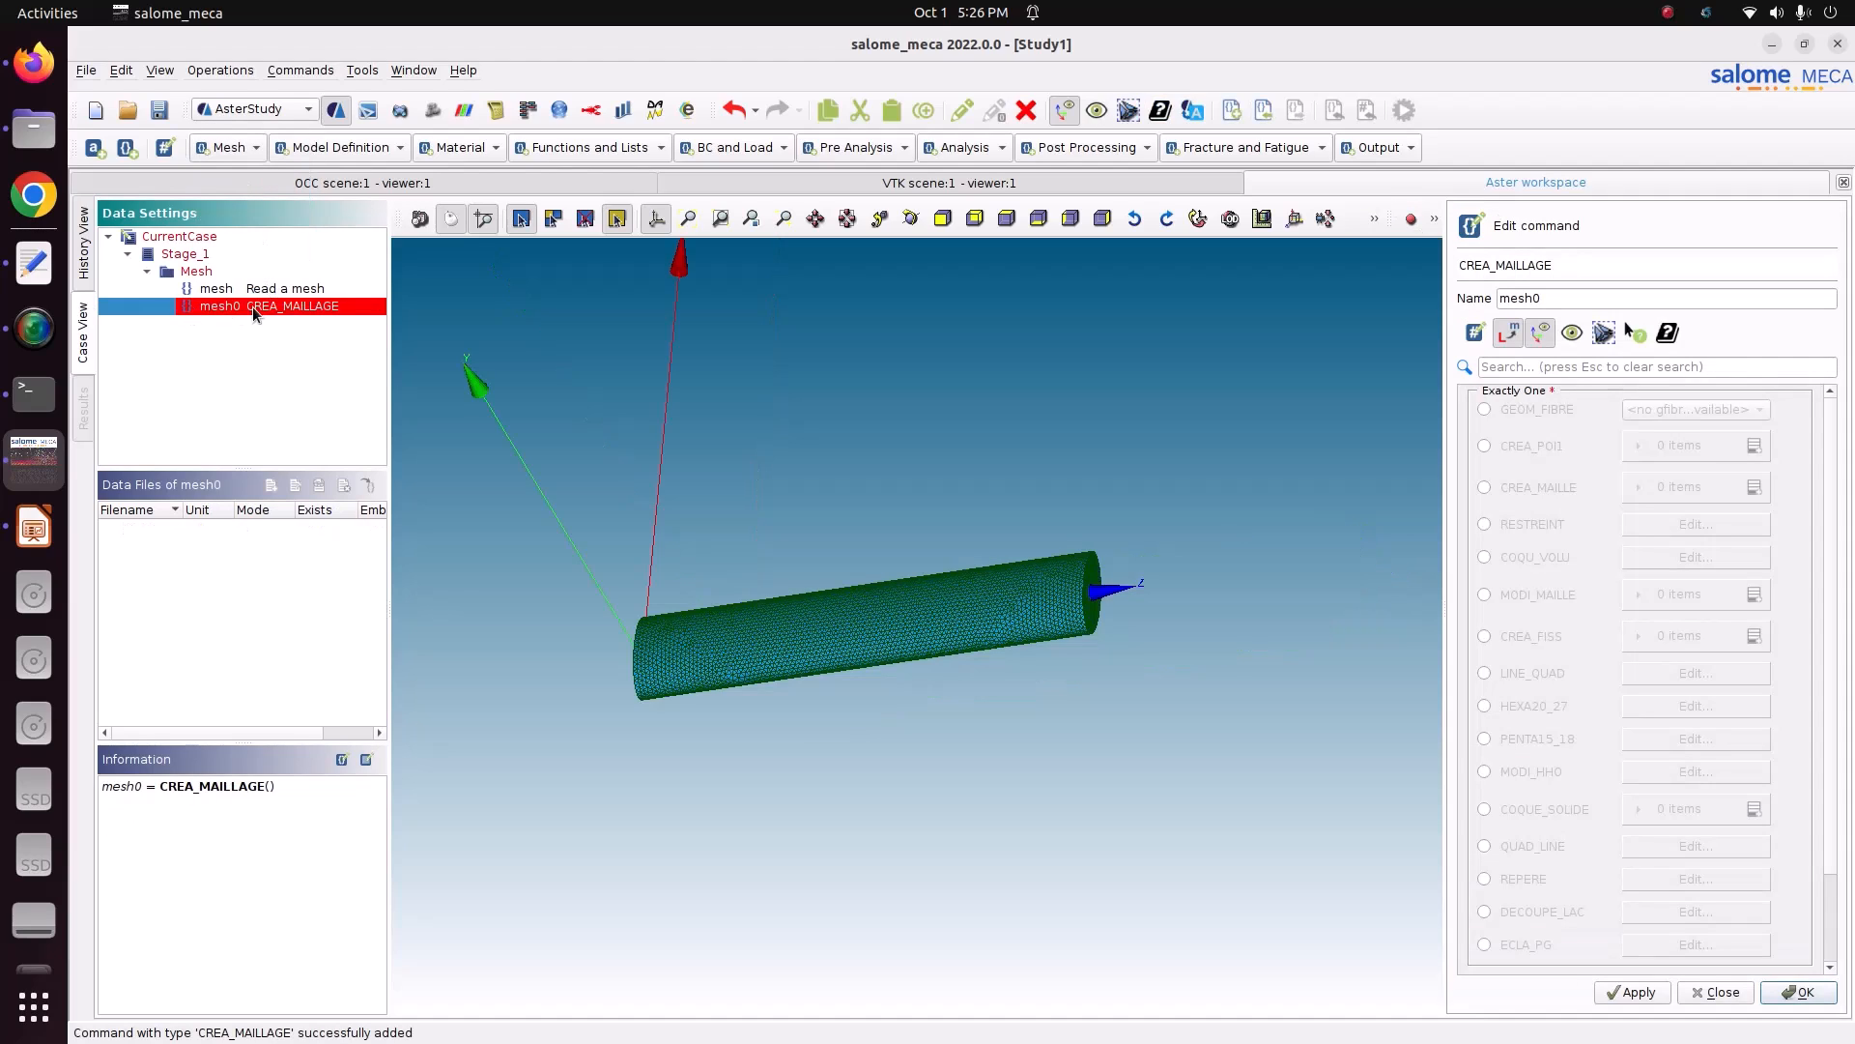
pyautogui.click(1485, 446)
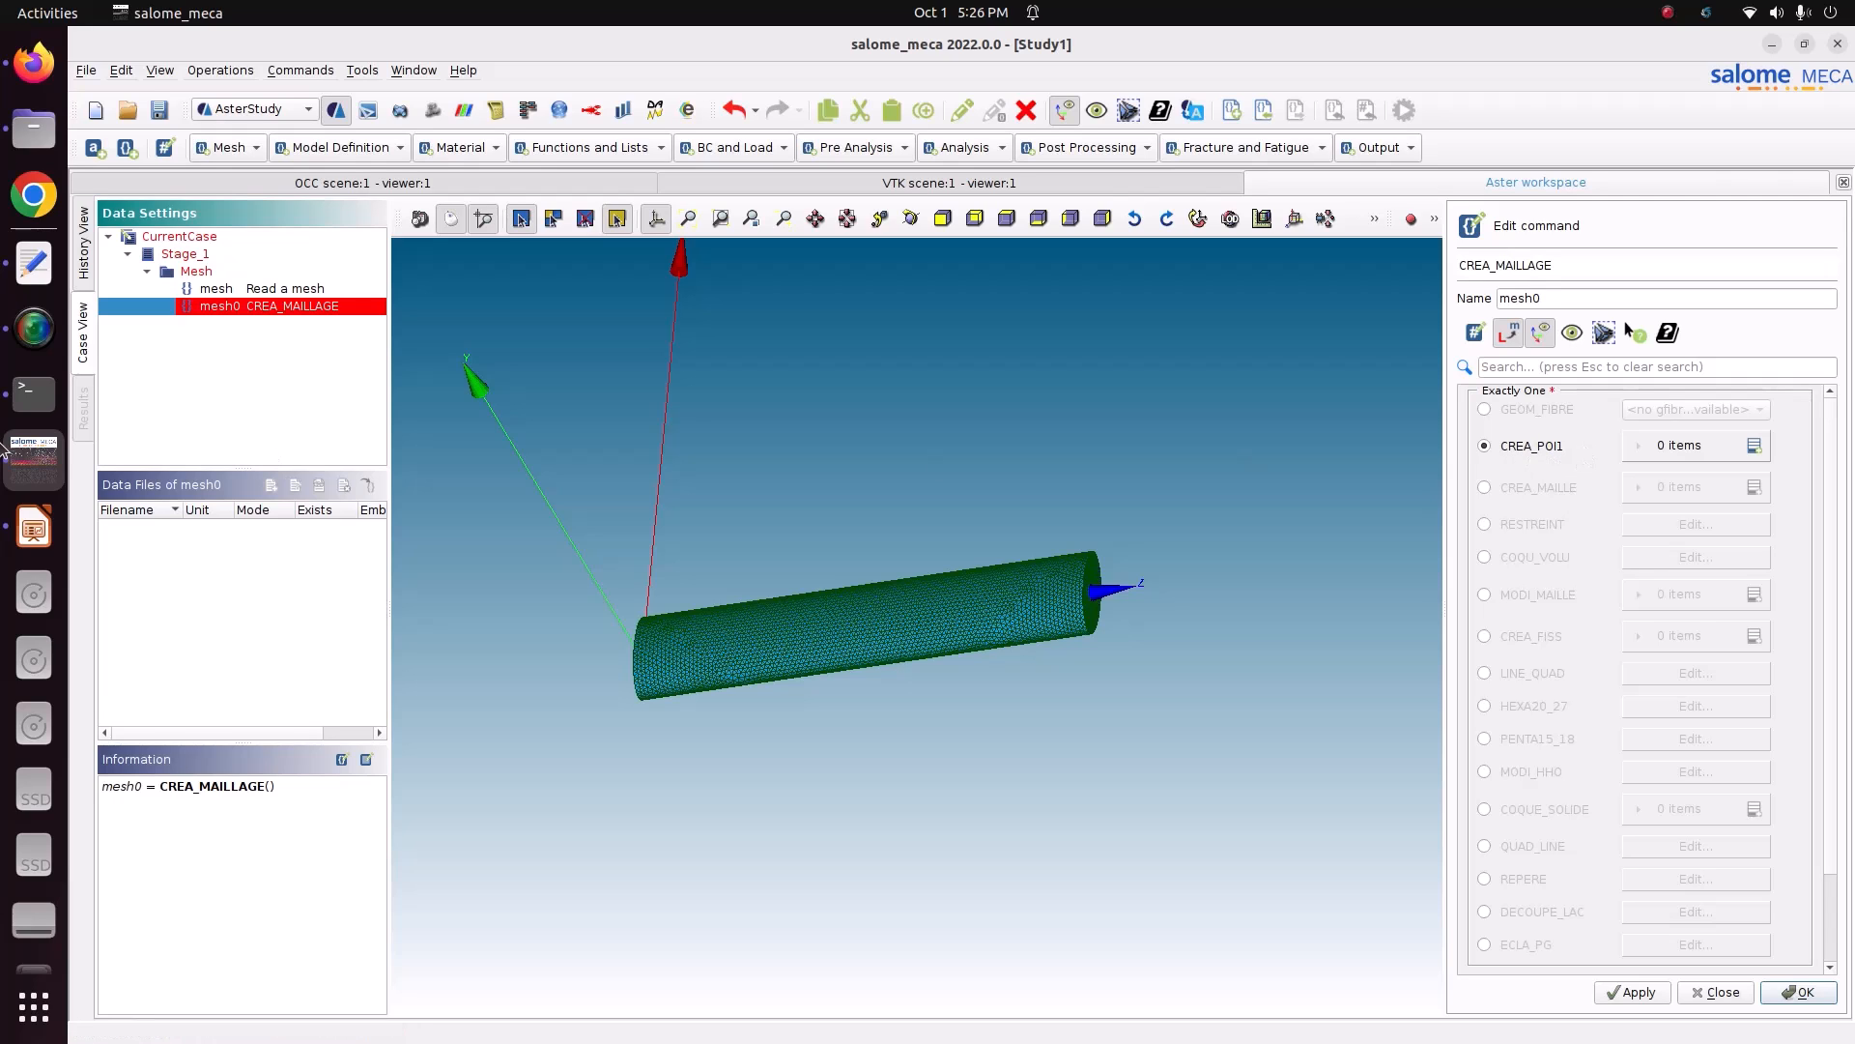
# - Switch to RunCase_1_Stage_1.comm in Text Editor, and consult slides 5 and 4 in LibreOffice Impress on the CREA_MAILLAGE syntax
pyautogui.click(34, 262)
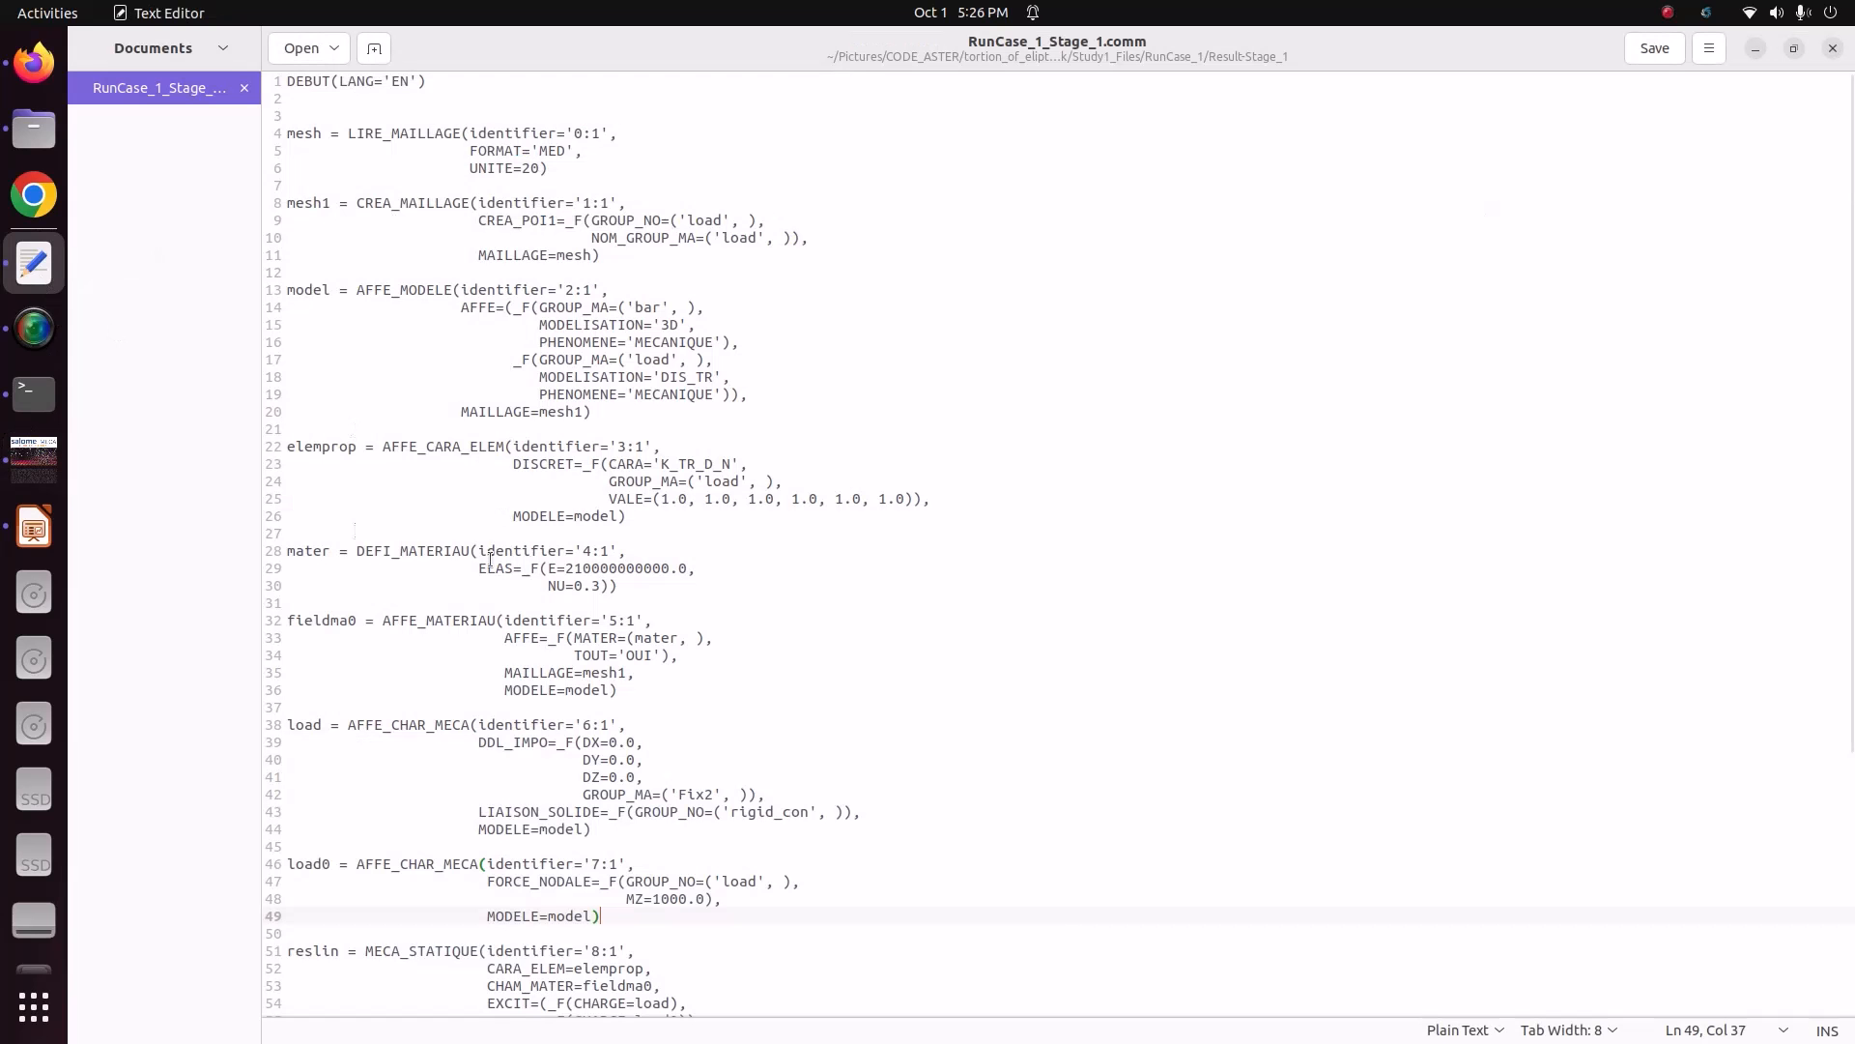
pyautogui.click(34, 527)
pyautogui.click(133, 547)
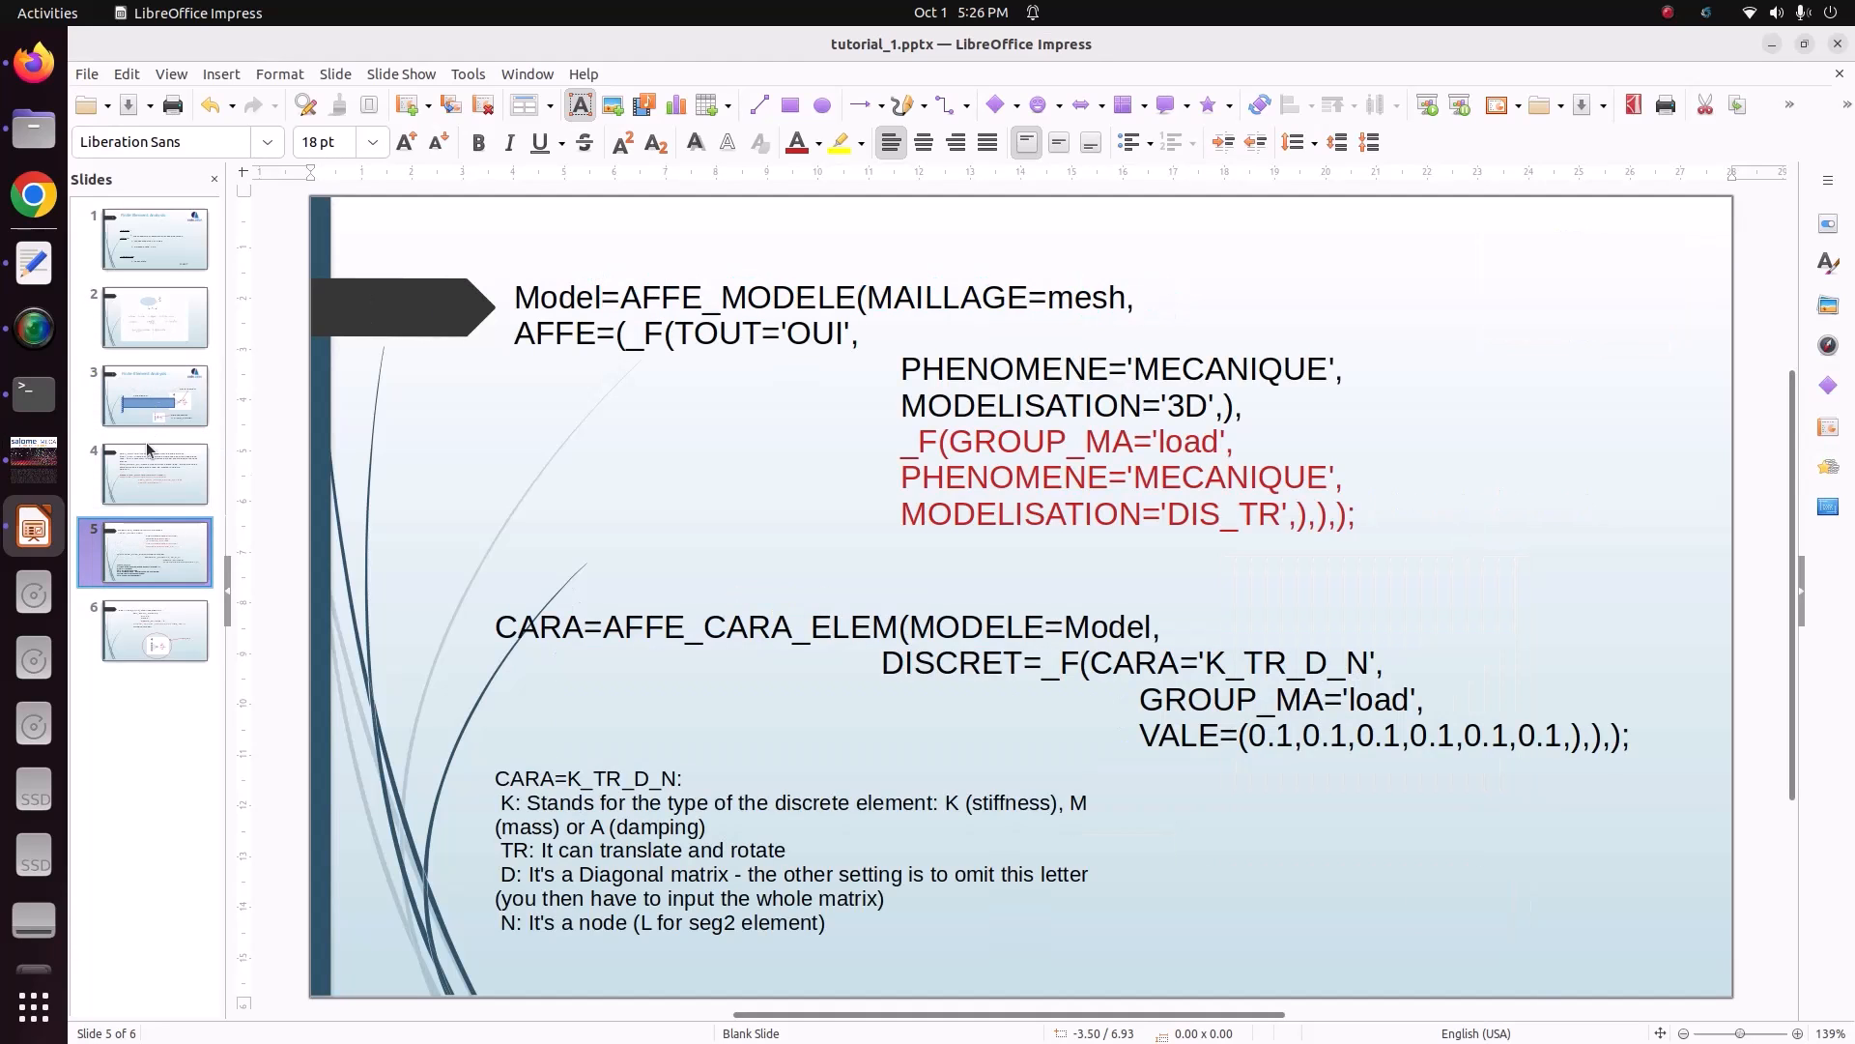
pyautogui.click(147, 446)
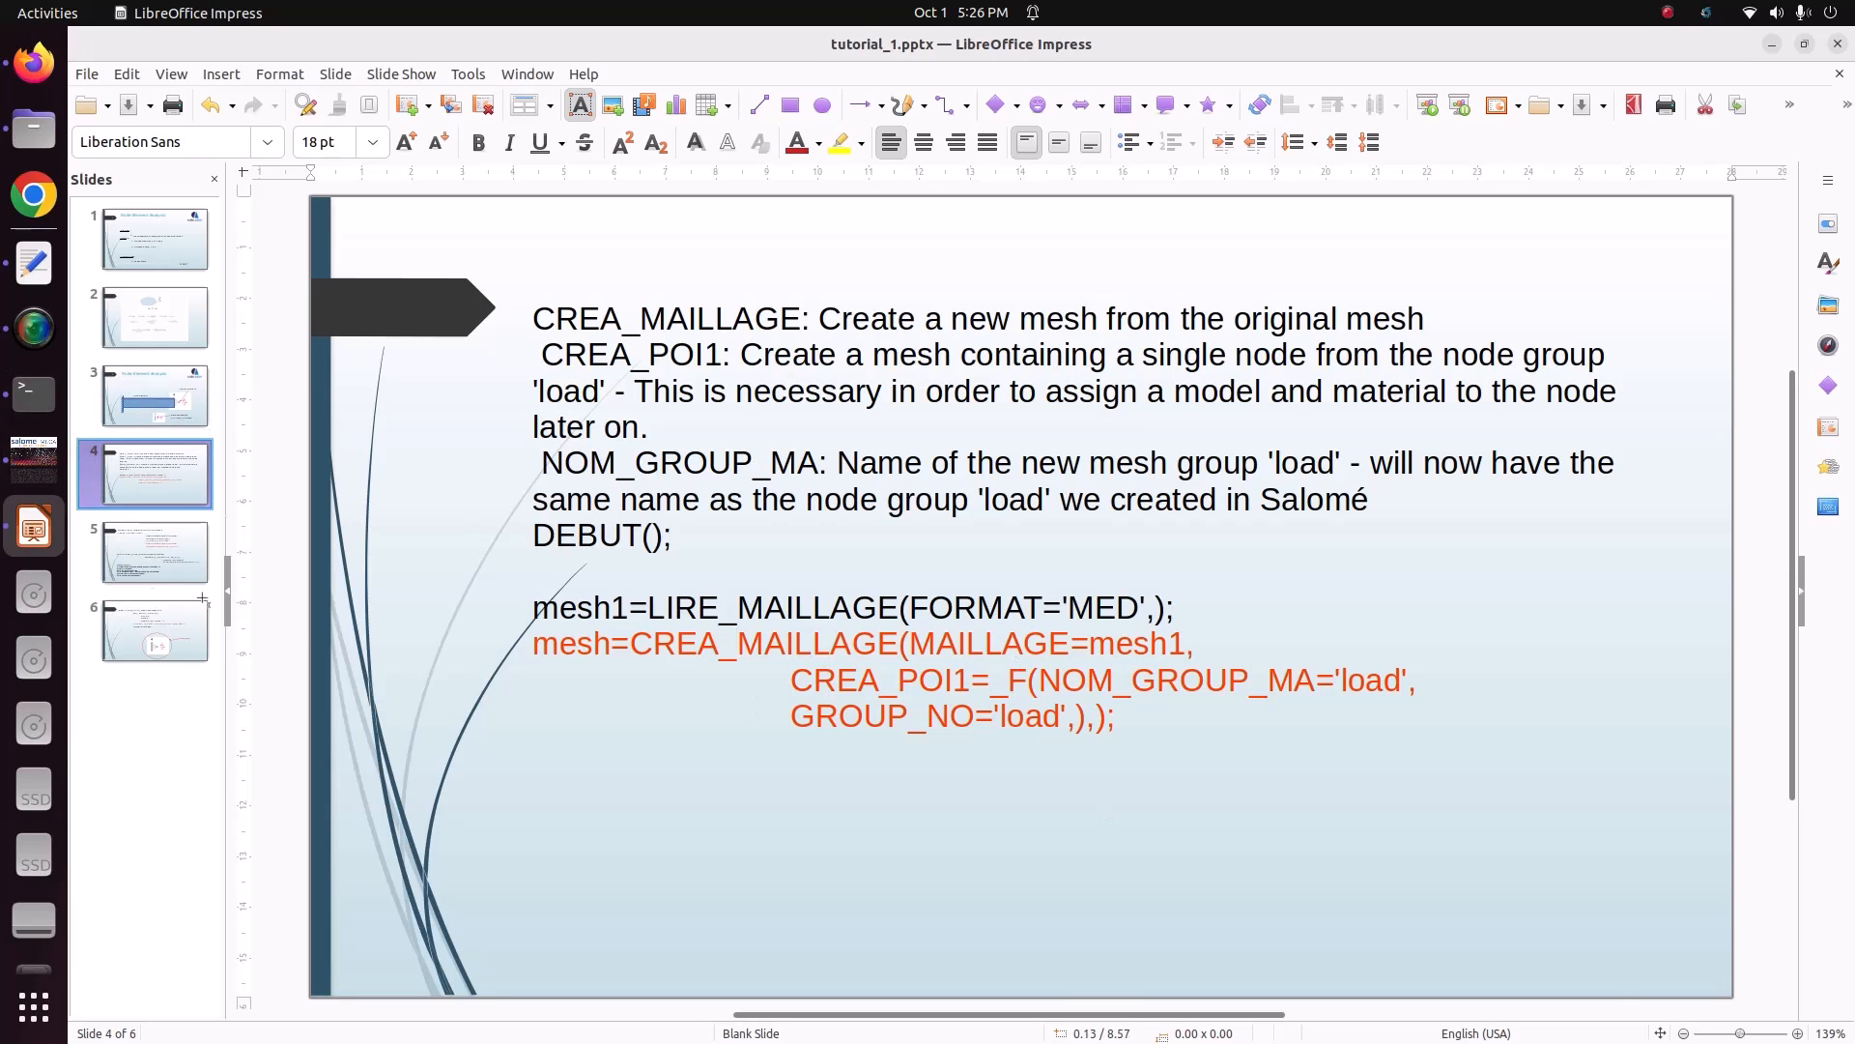
# - Return to Salome-Meca and add one item to the CREA_POI1 option of the CREA_MAILLAGE command
pyautogui.click(34, 460)
pyautogui.click(263, 309)
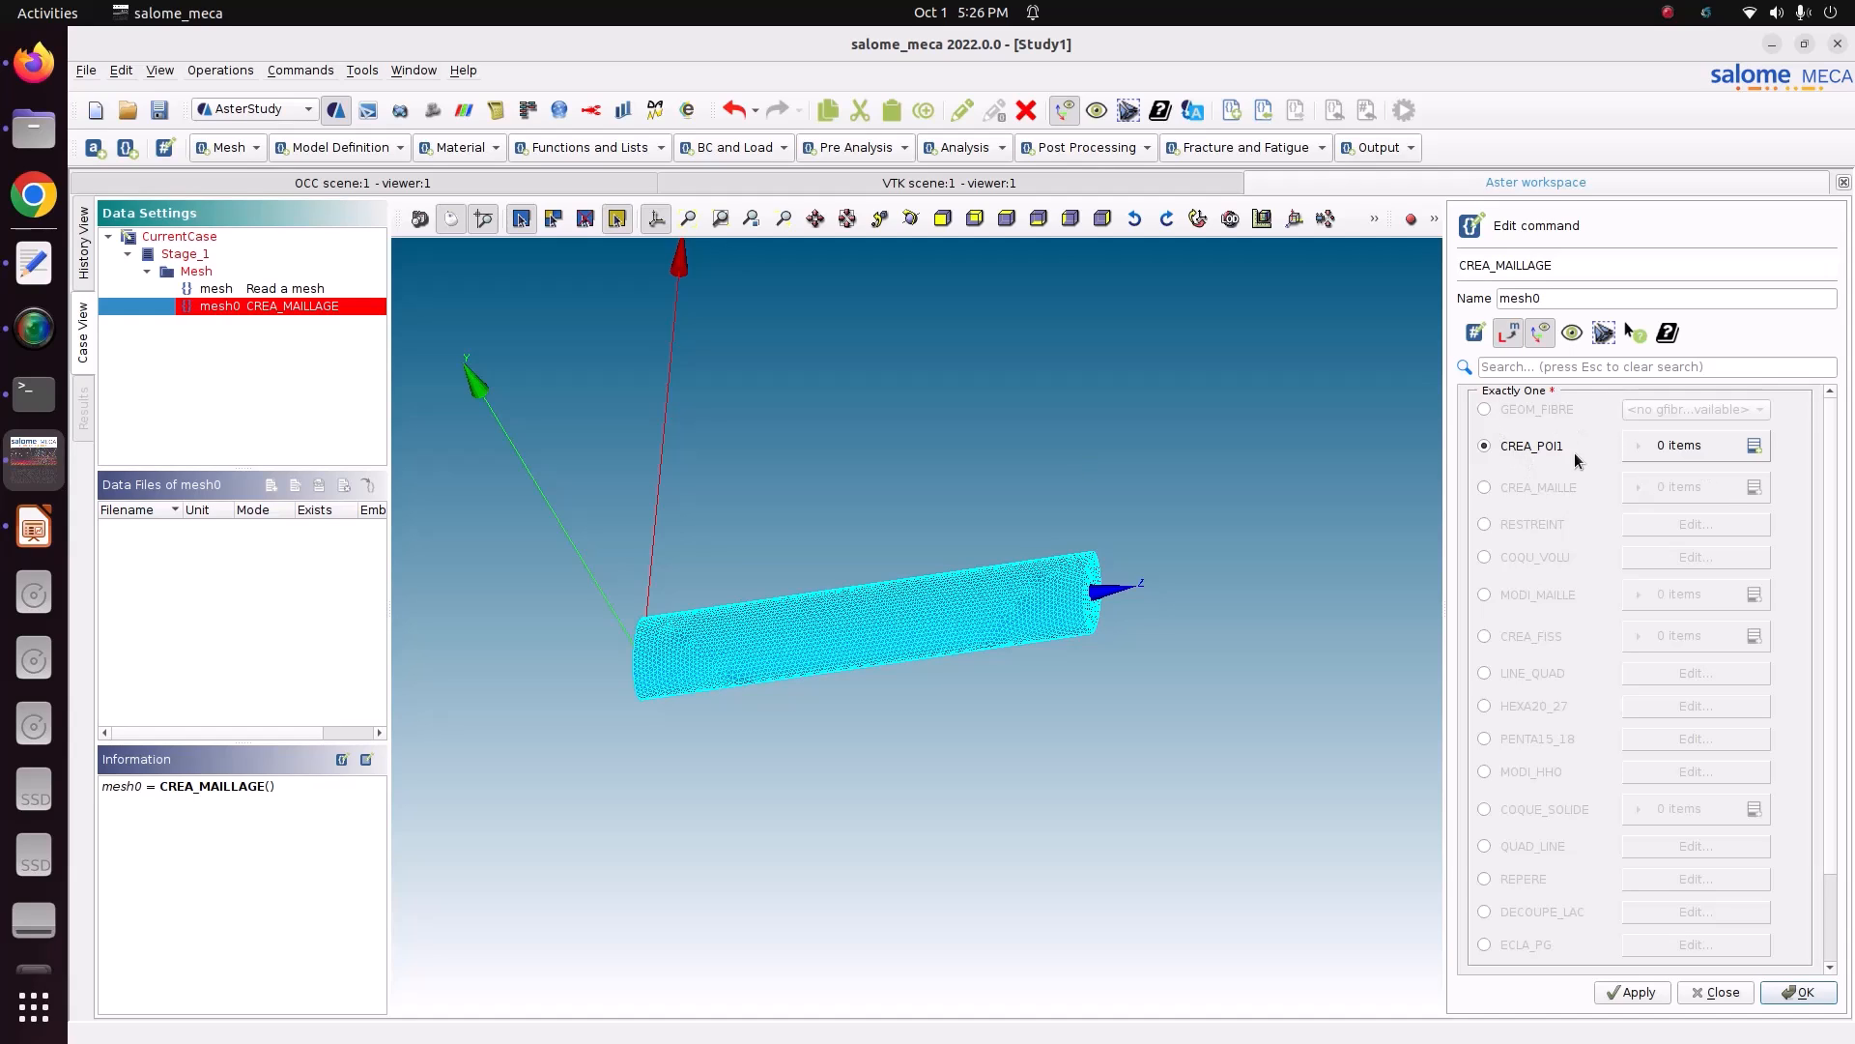
pyautogui.click(1755, 445)
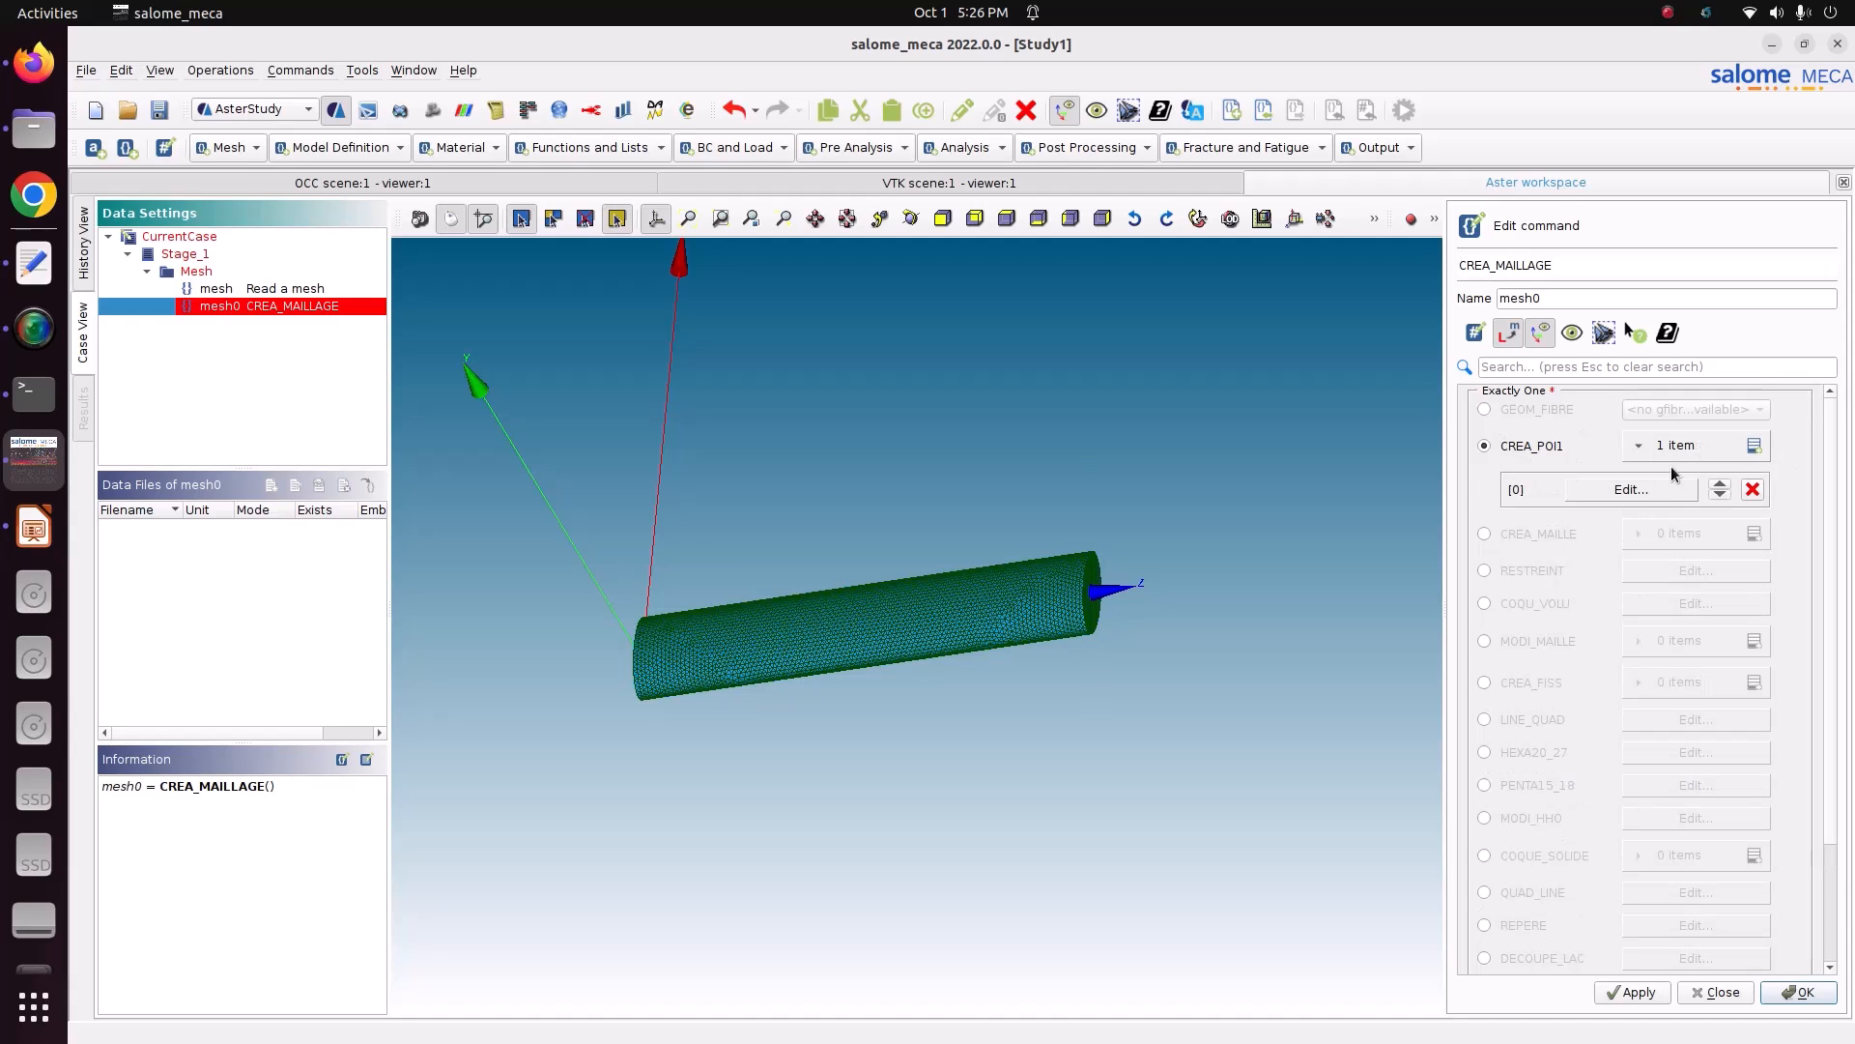
pyautogui.click(1641, 491)
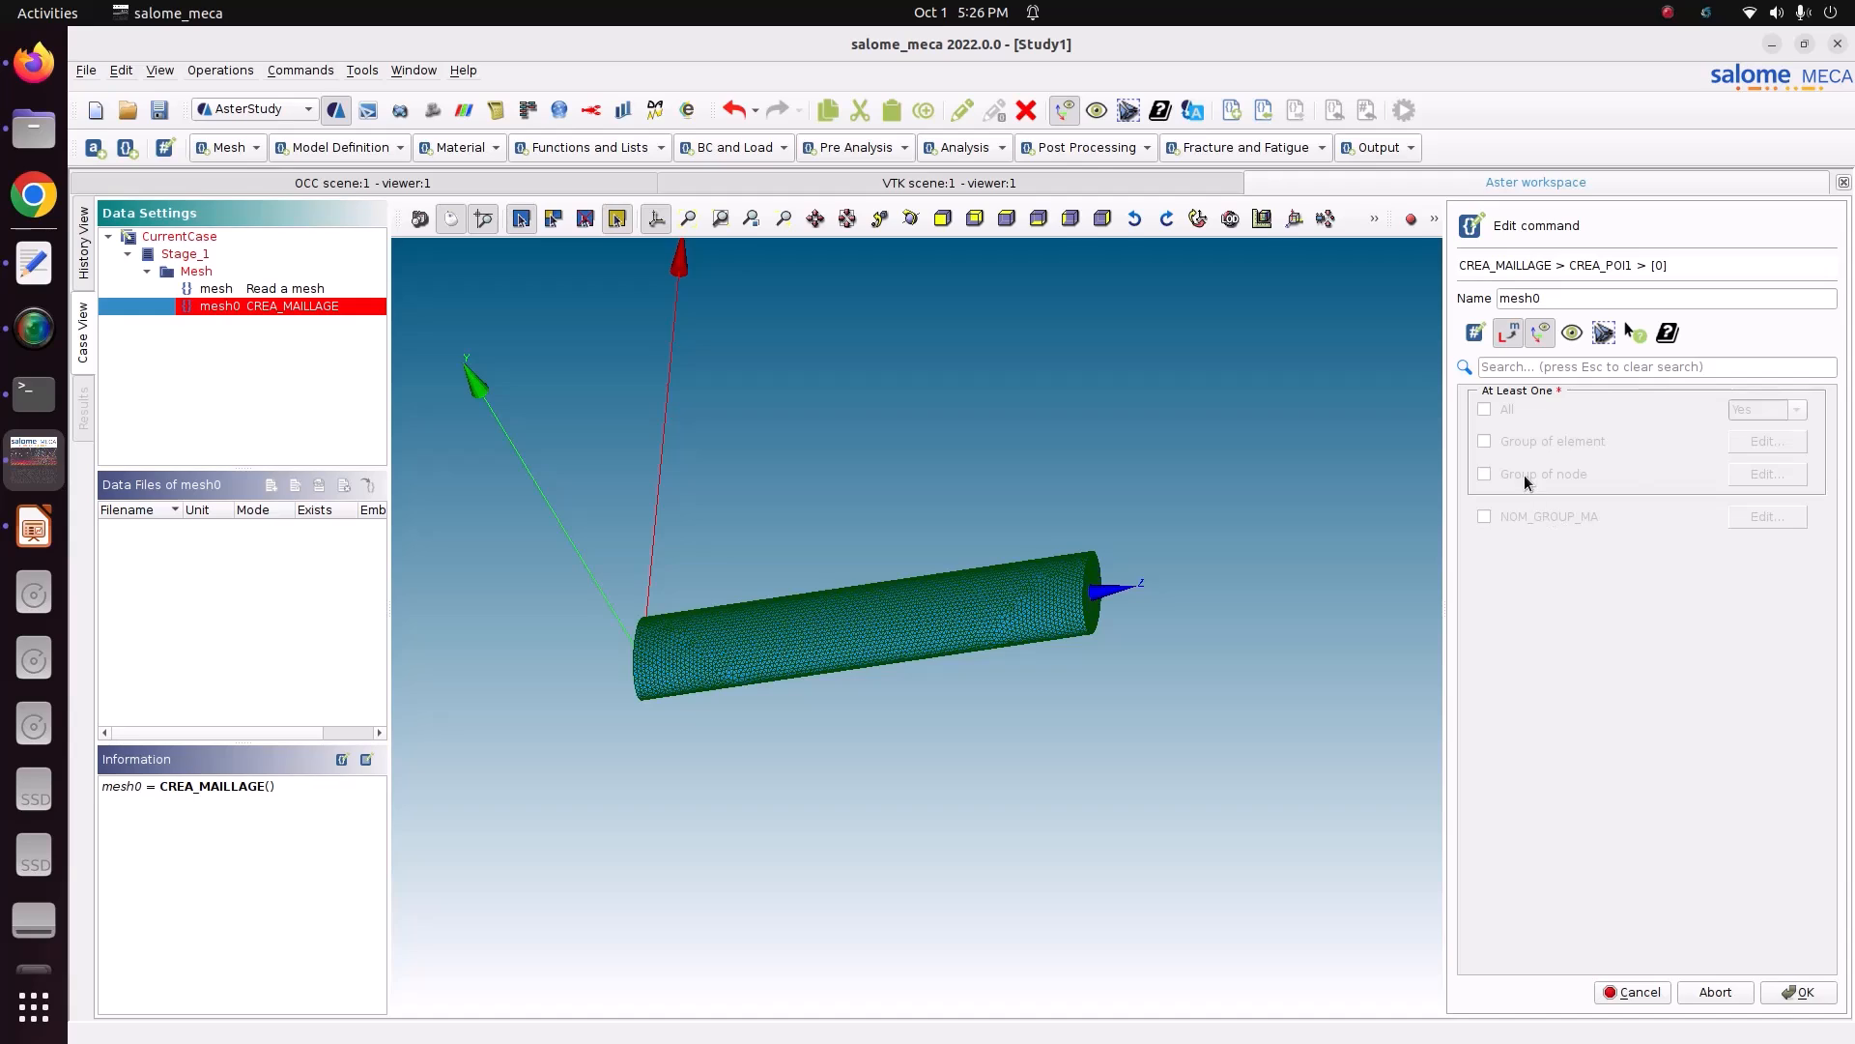
pyautogui.click(1484, 475)
pyautogui.click(1486, 516)
pyautogui.click(1658, 993)
pyautogui.click(1160, 586)
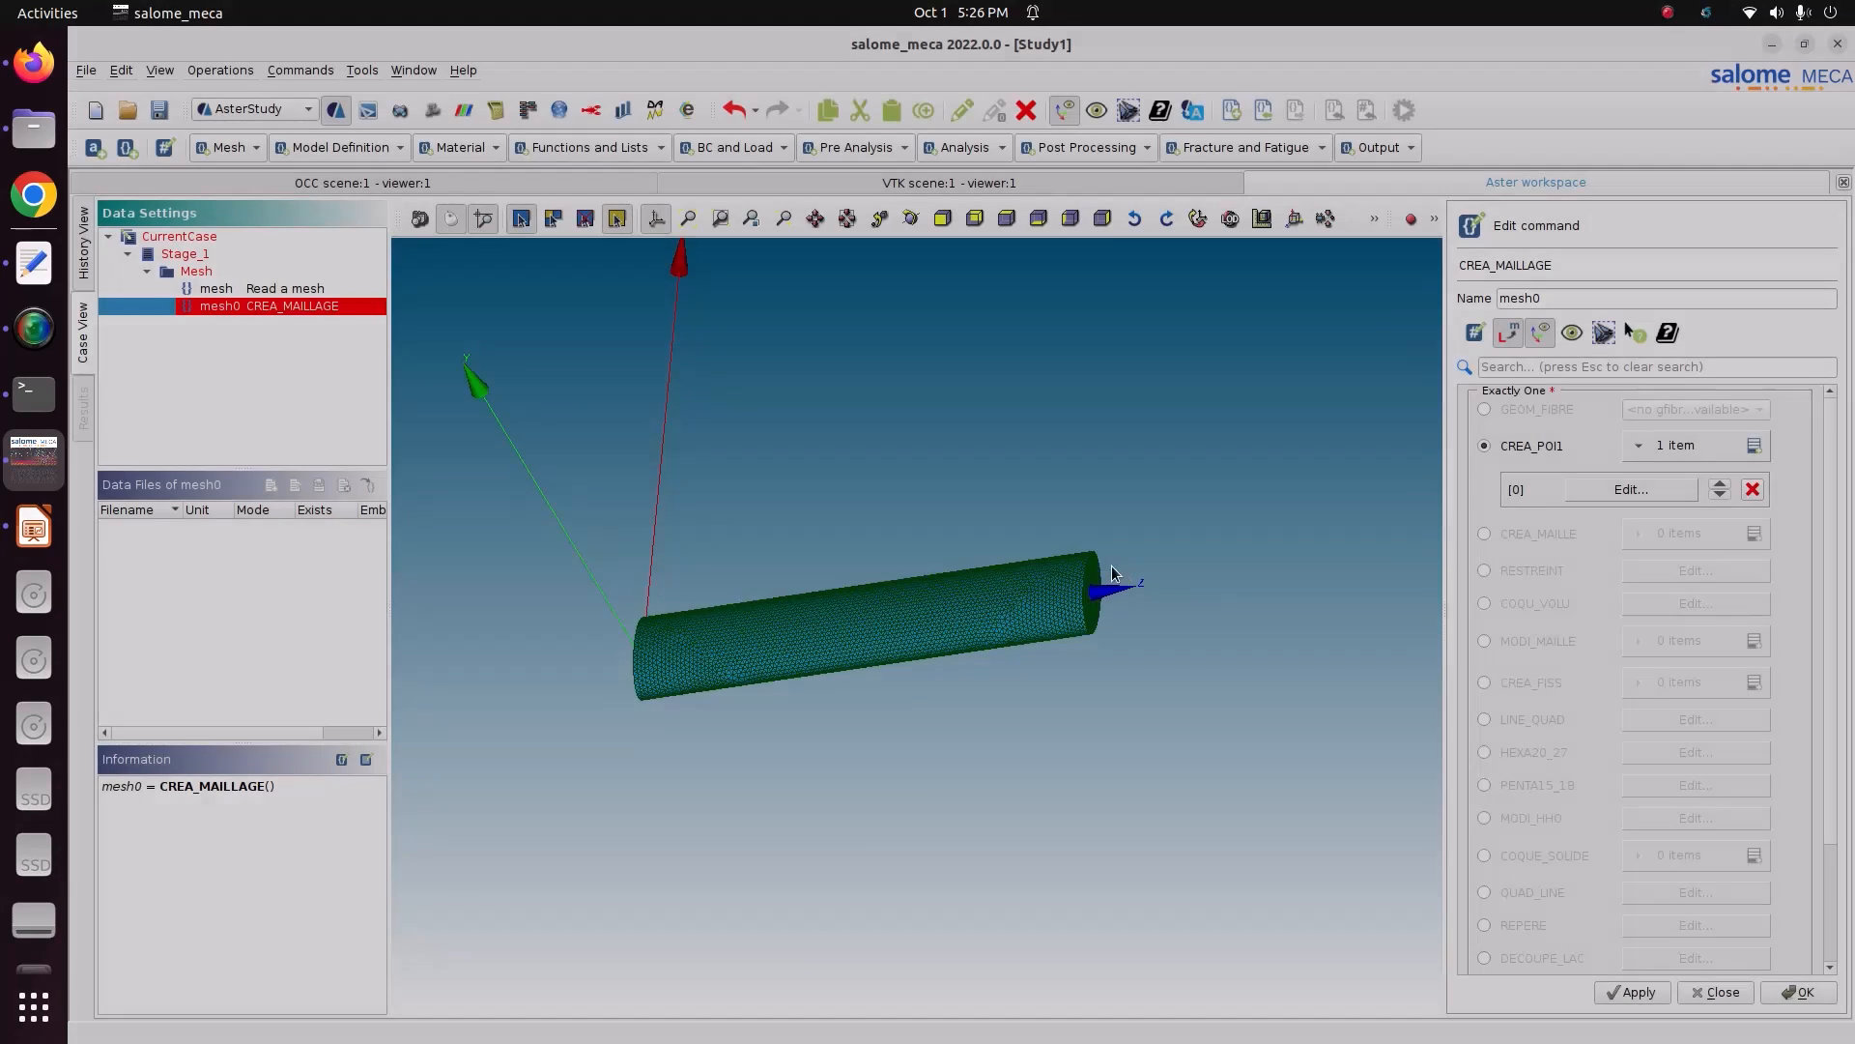
# - Enable the source mesh of the CREA_MAILLAGE command and use mesh from the Read a mesh command
pyautogui.scroll(-3, 1592, 692)
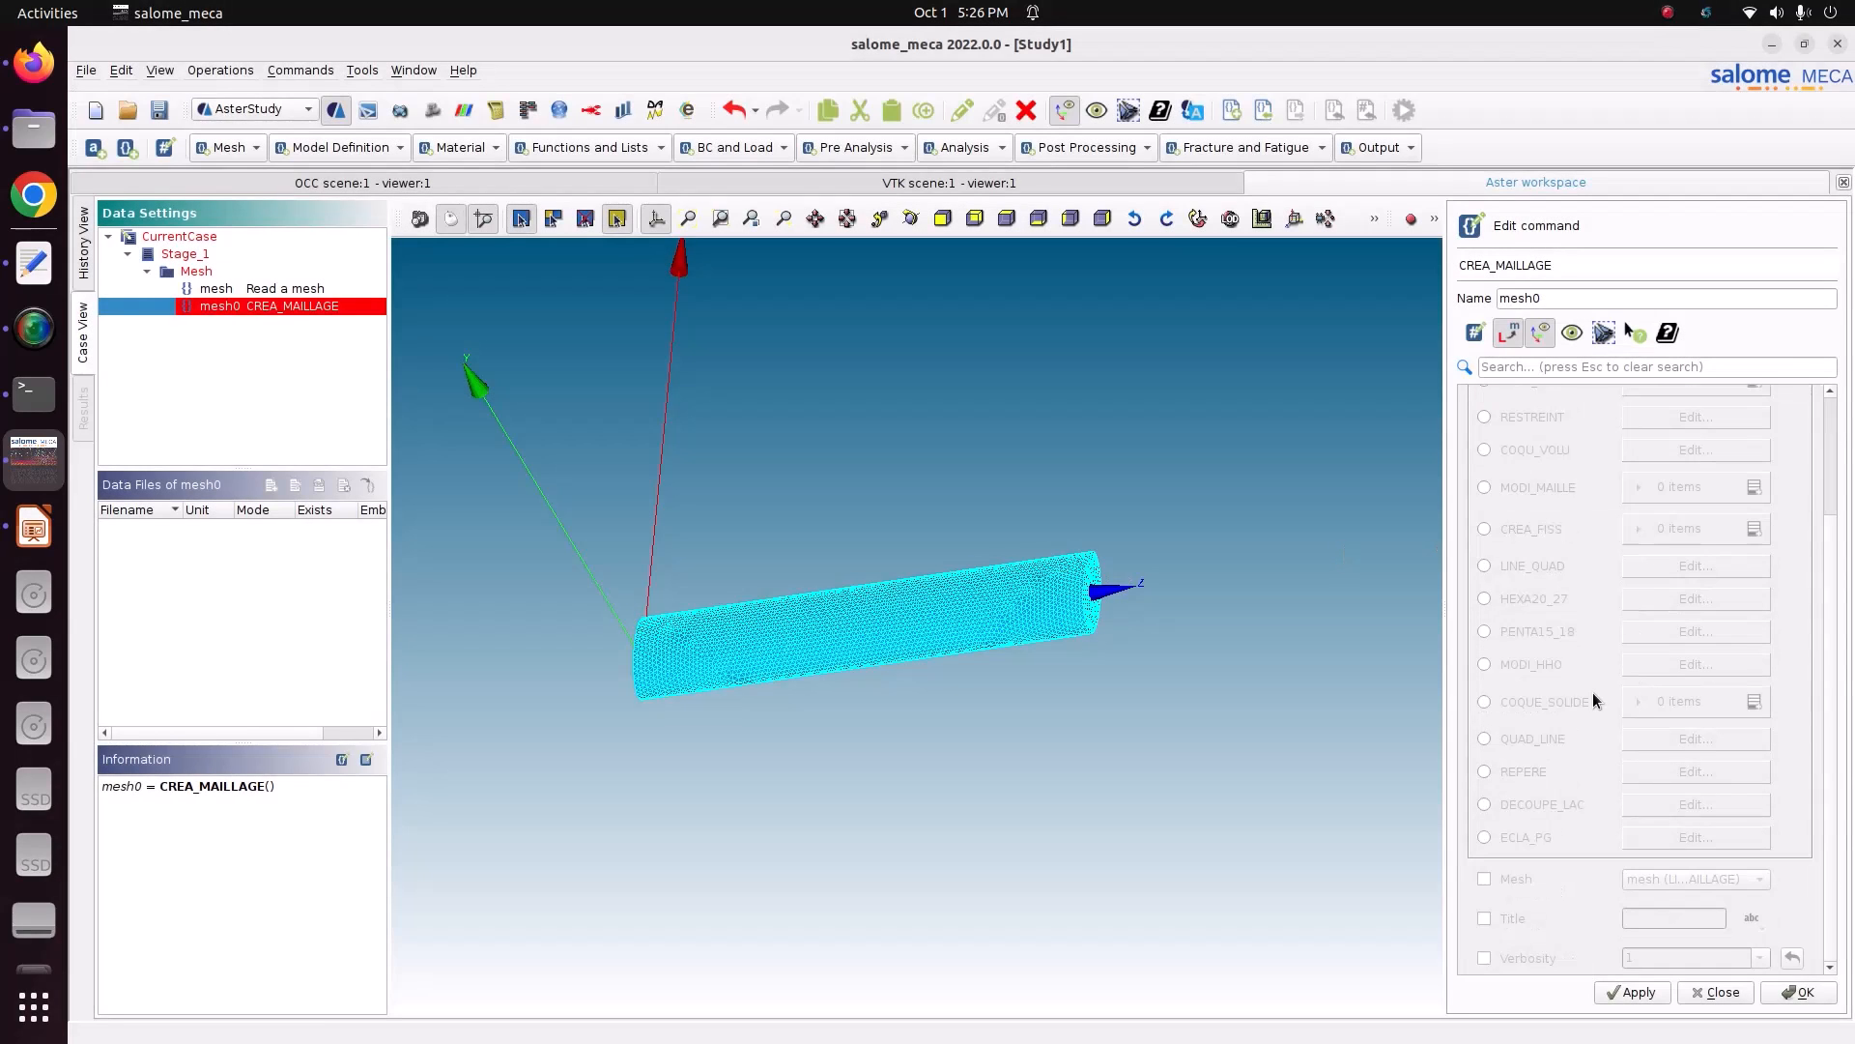
pyautogui.click(1500, 877)
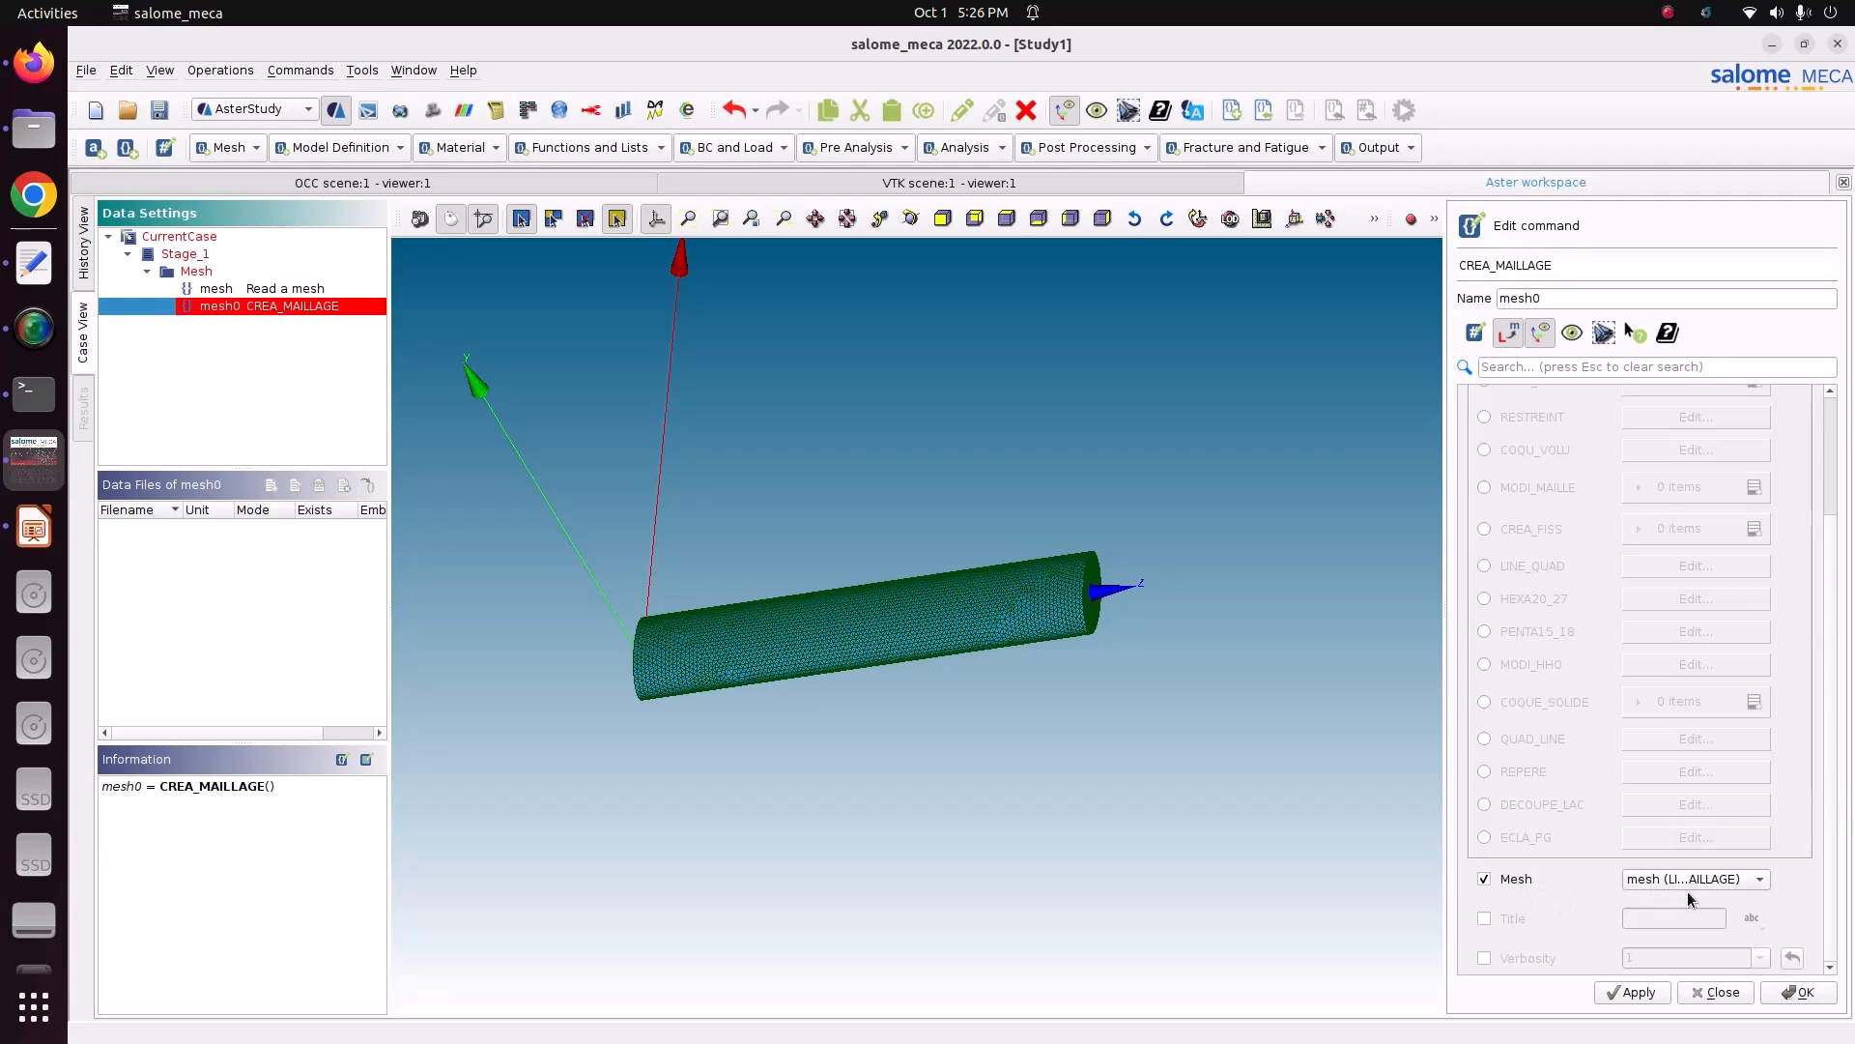
pyautogui.scroll(3, 1603, 601)
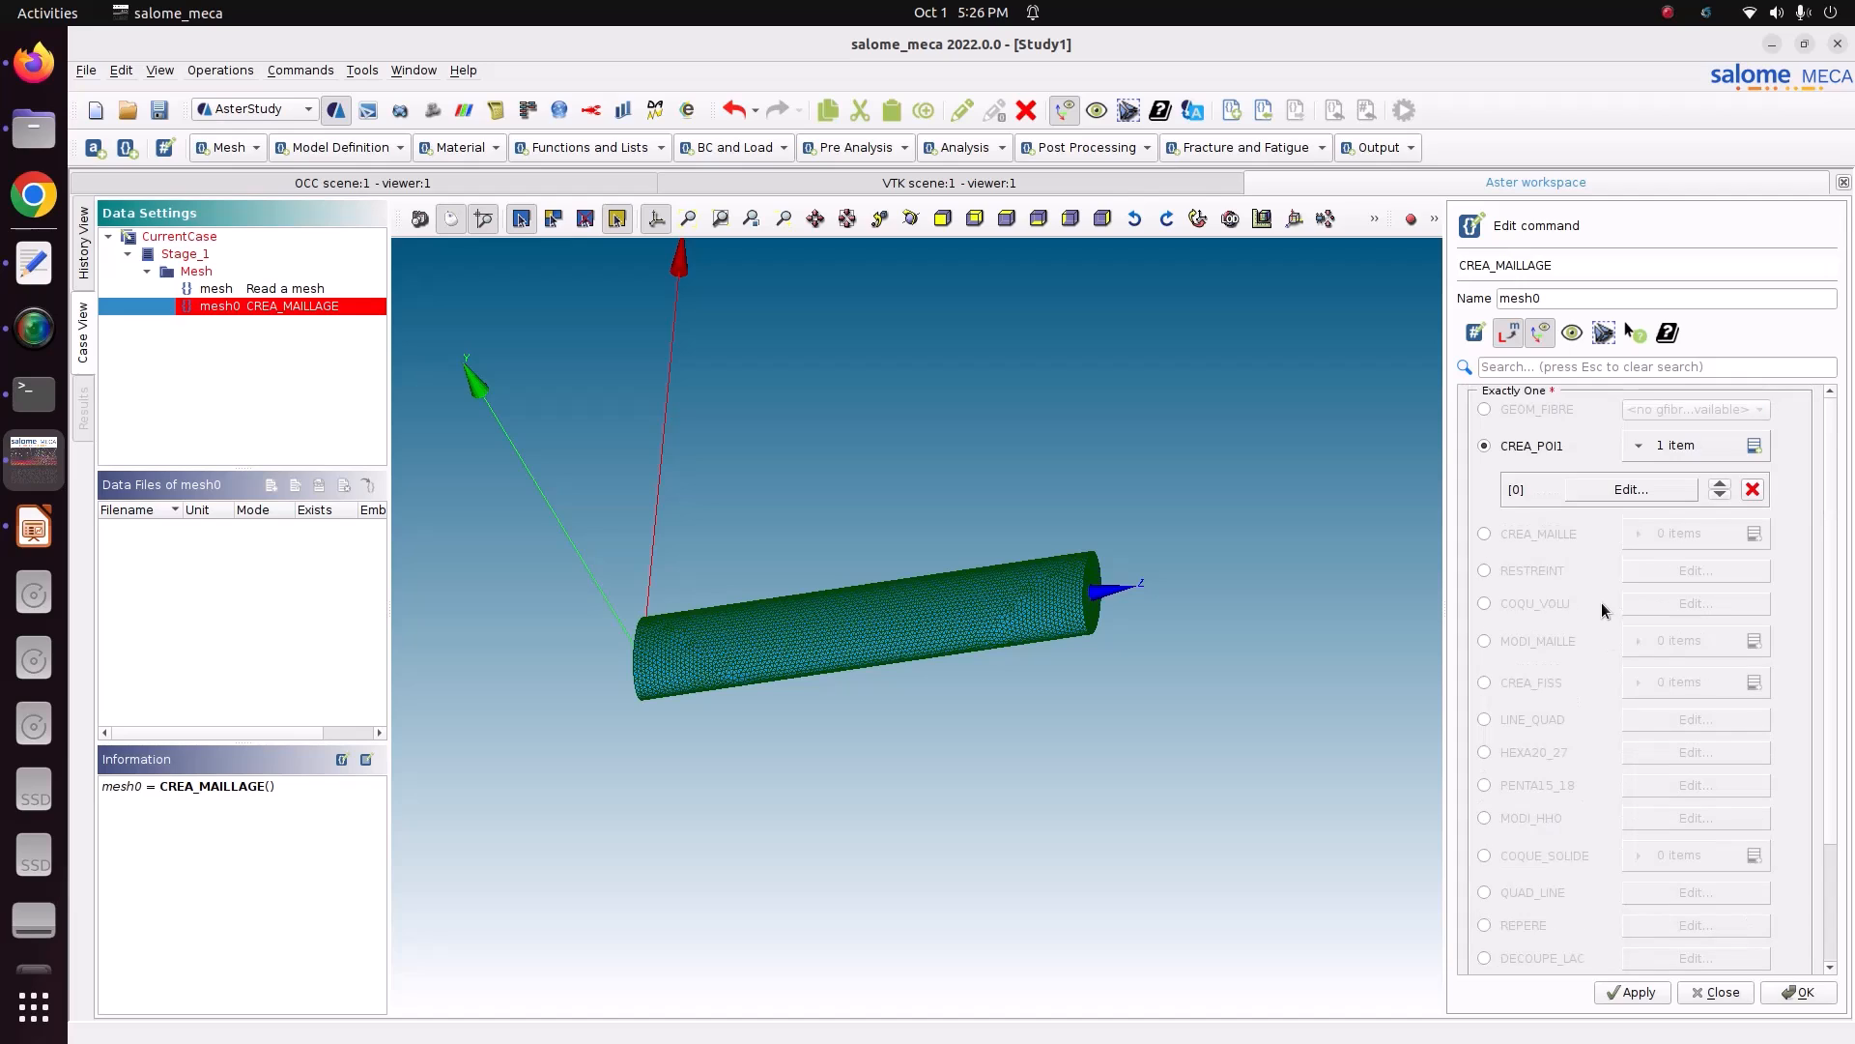
# - Edit the CREA_POI1 item and assign the node group load to it
pyautogui.click(1624, 495)
pyautogui.click(1546, 472)
pyautogui.click(1788, 472)
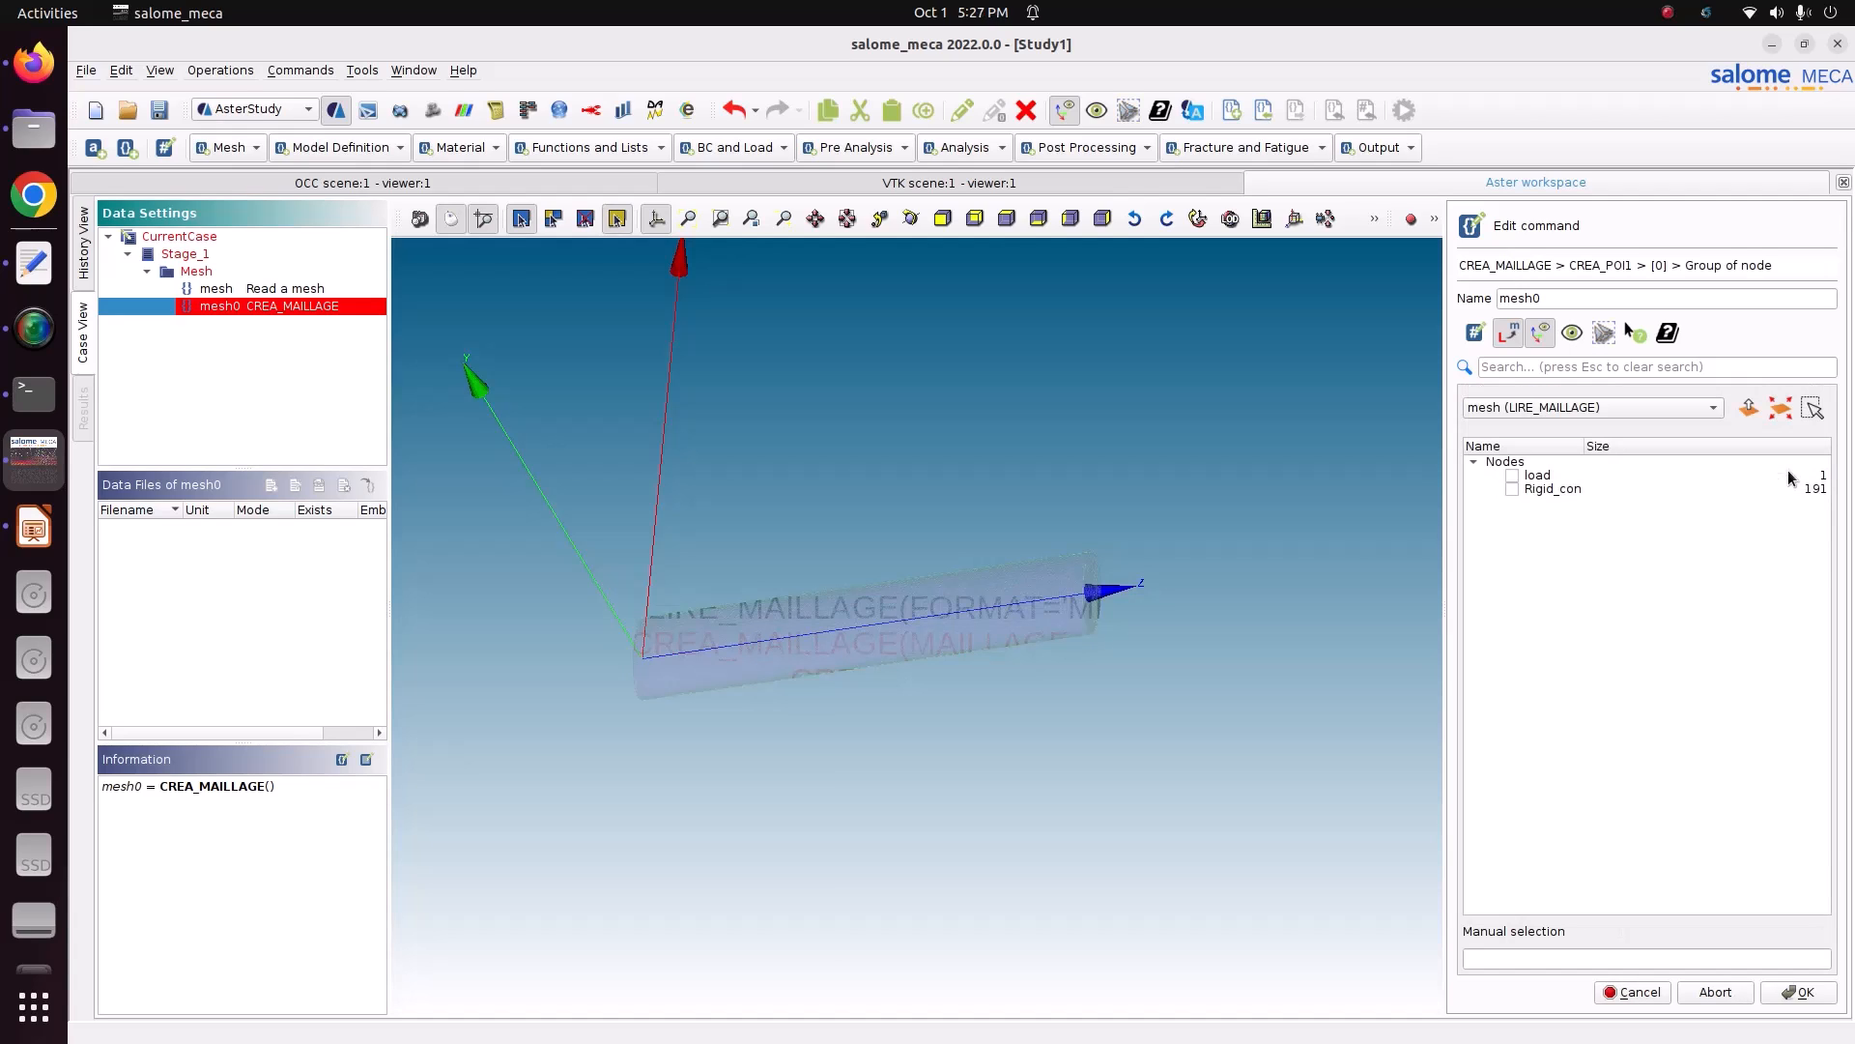
pyautogui.click(1514, 476)
pyautogui.click(1798, 993)
# - Set NOM_GROUP_MA of the CREA_POI1 item to load and store the CREA_MAILLAGE command mesh0
pyautogui.click(1484, 520)
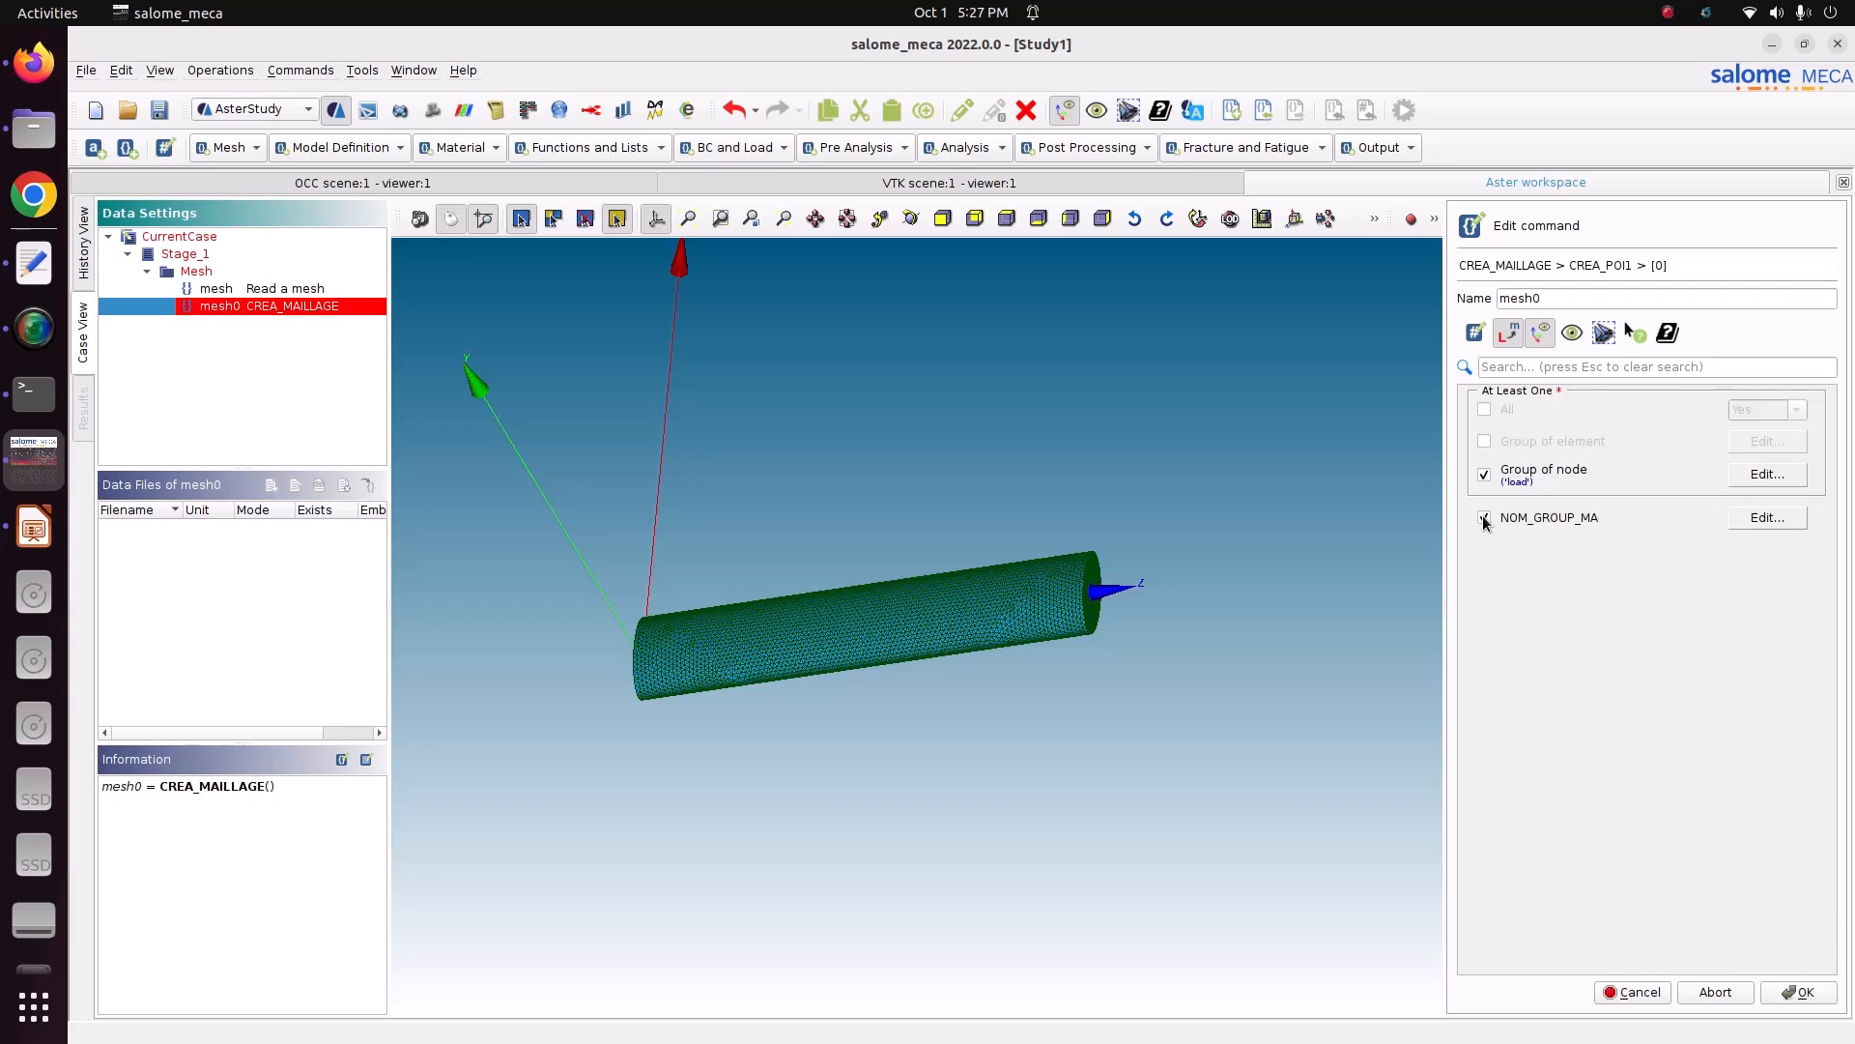
pyautogui.click(1769, 520)
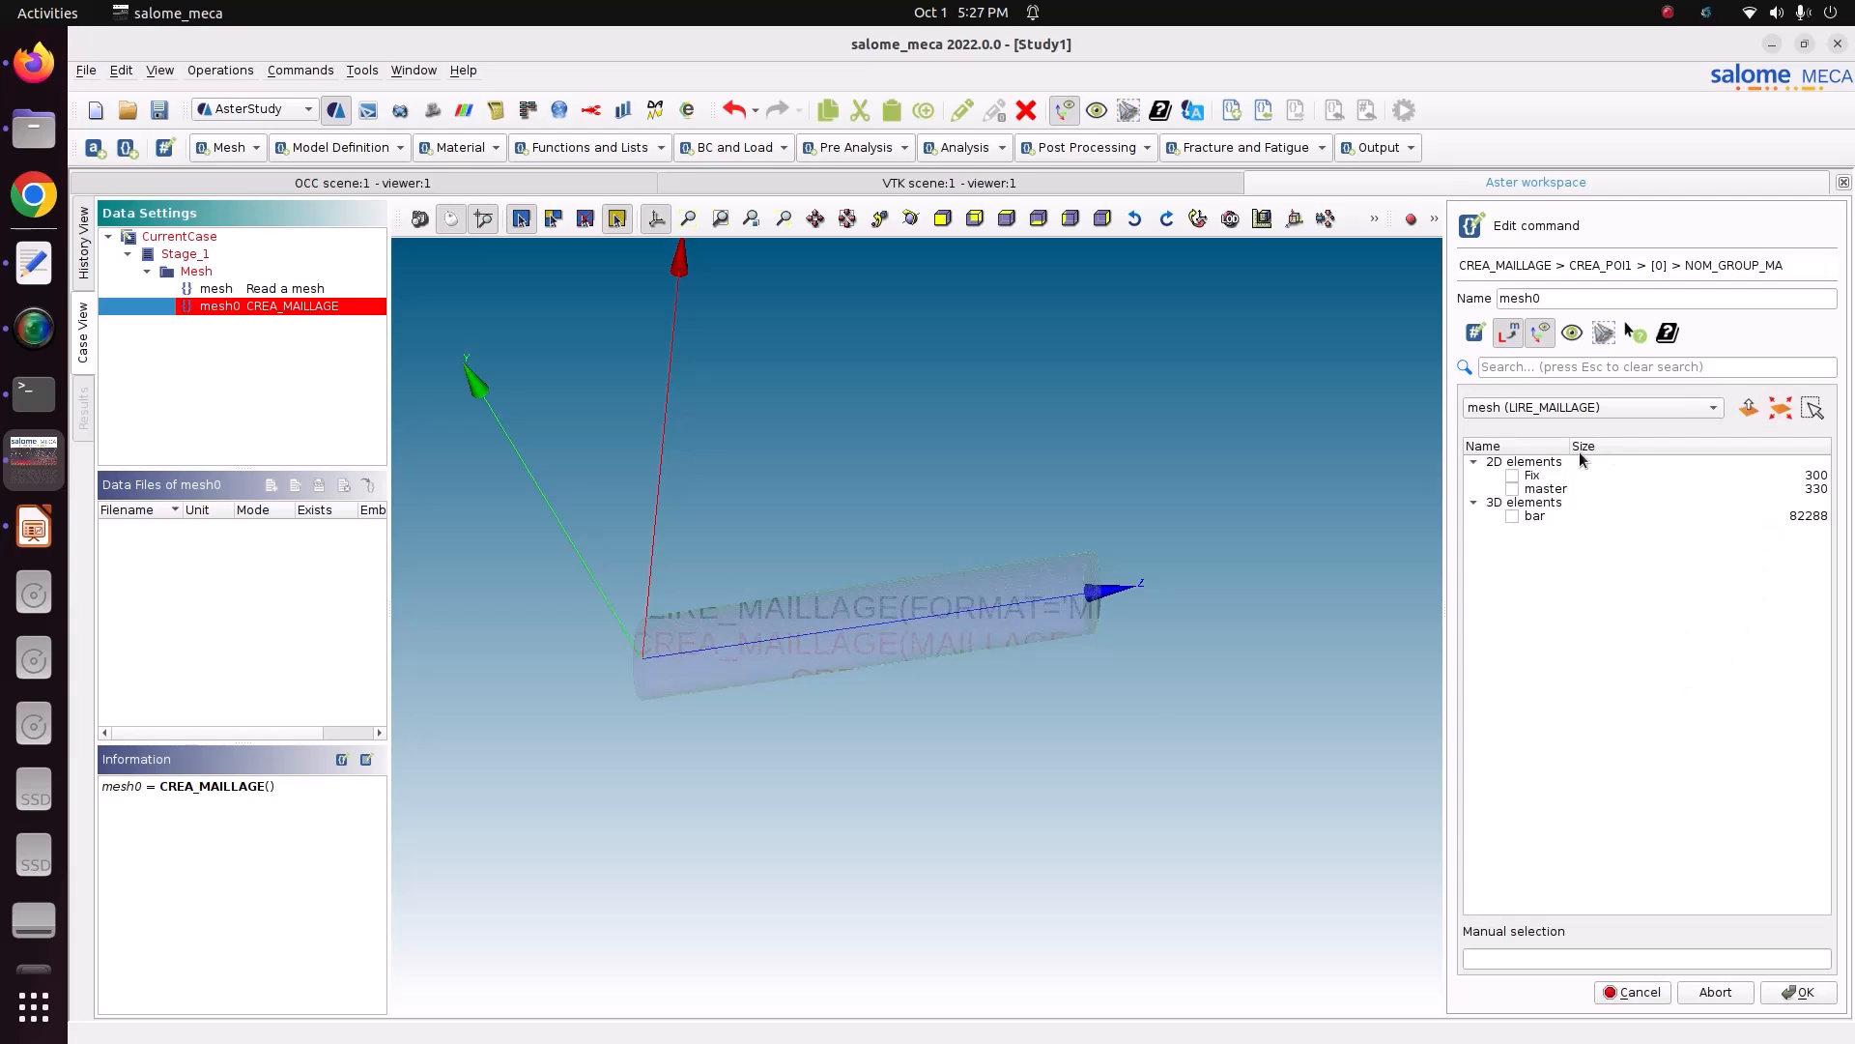
pyautogui.click(1514, 958)
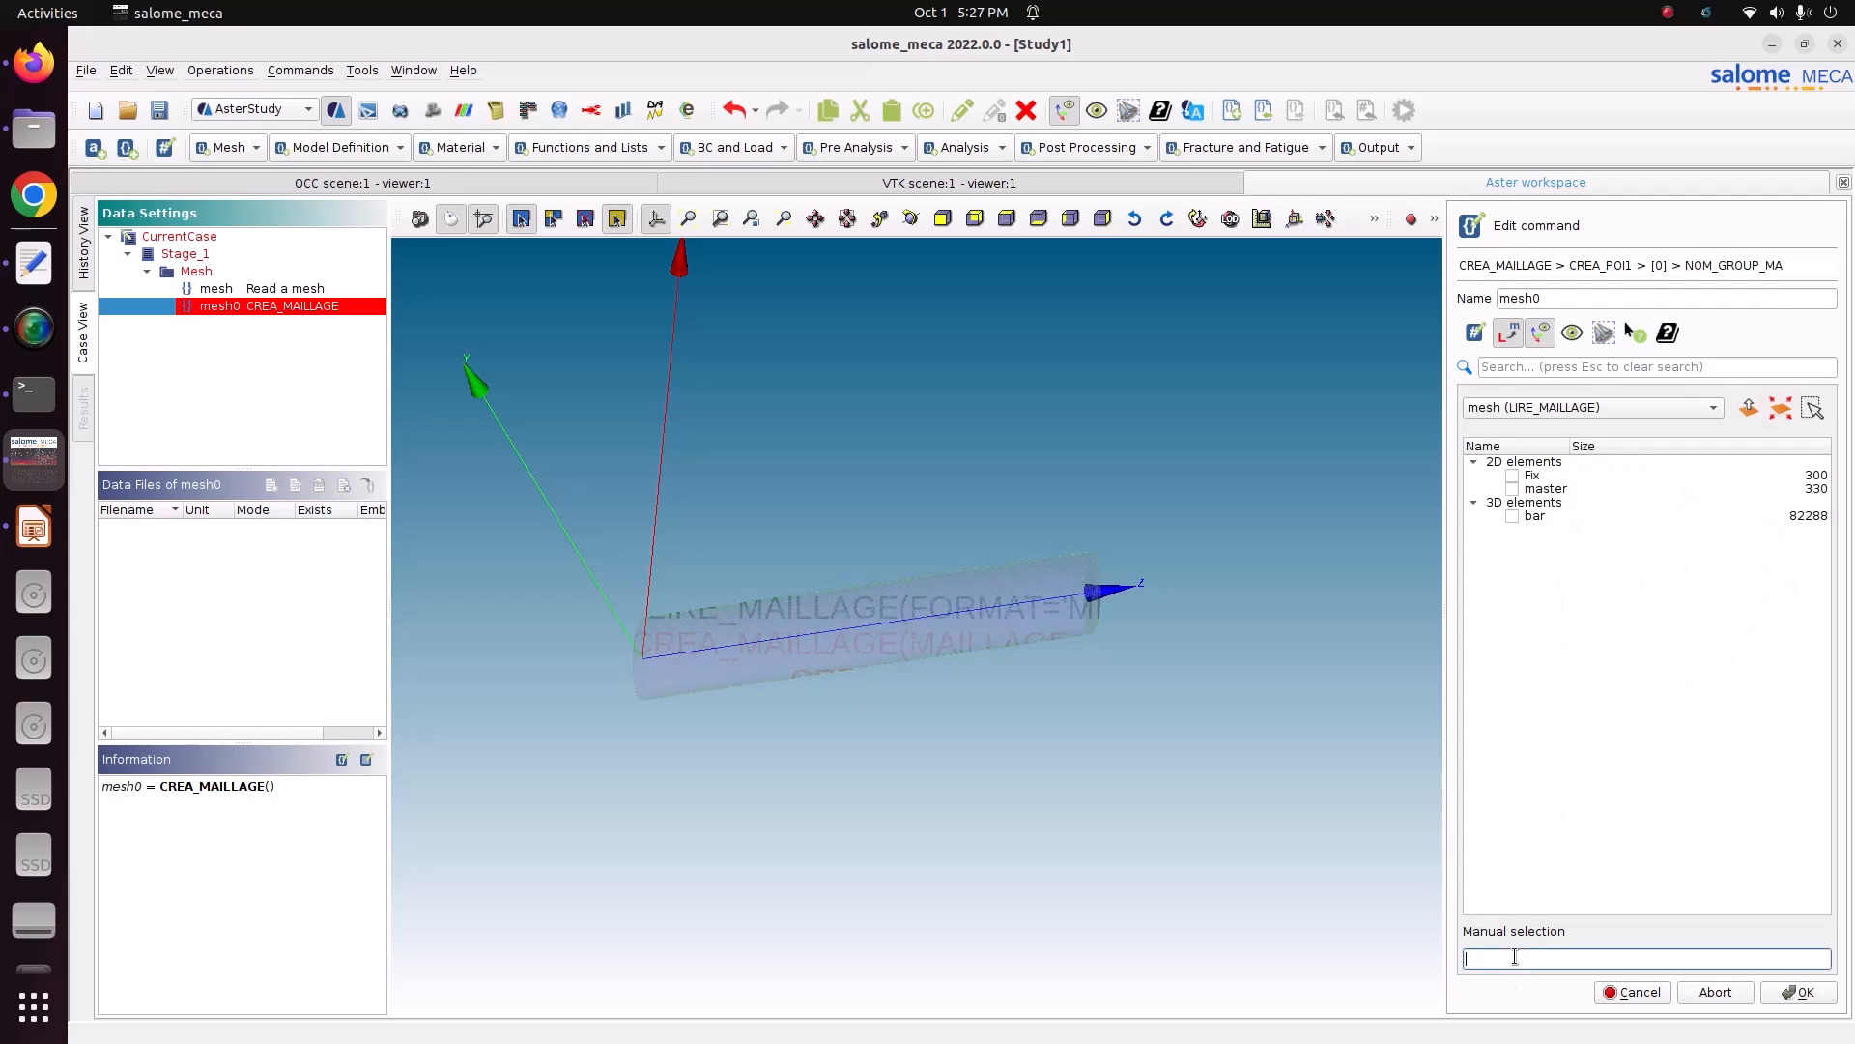
pyautogui.write('load')
pyautogui.click(1799, 993)
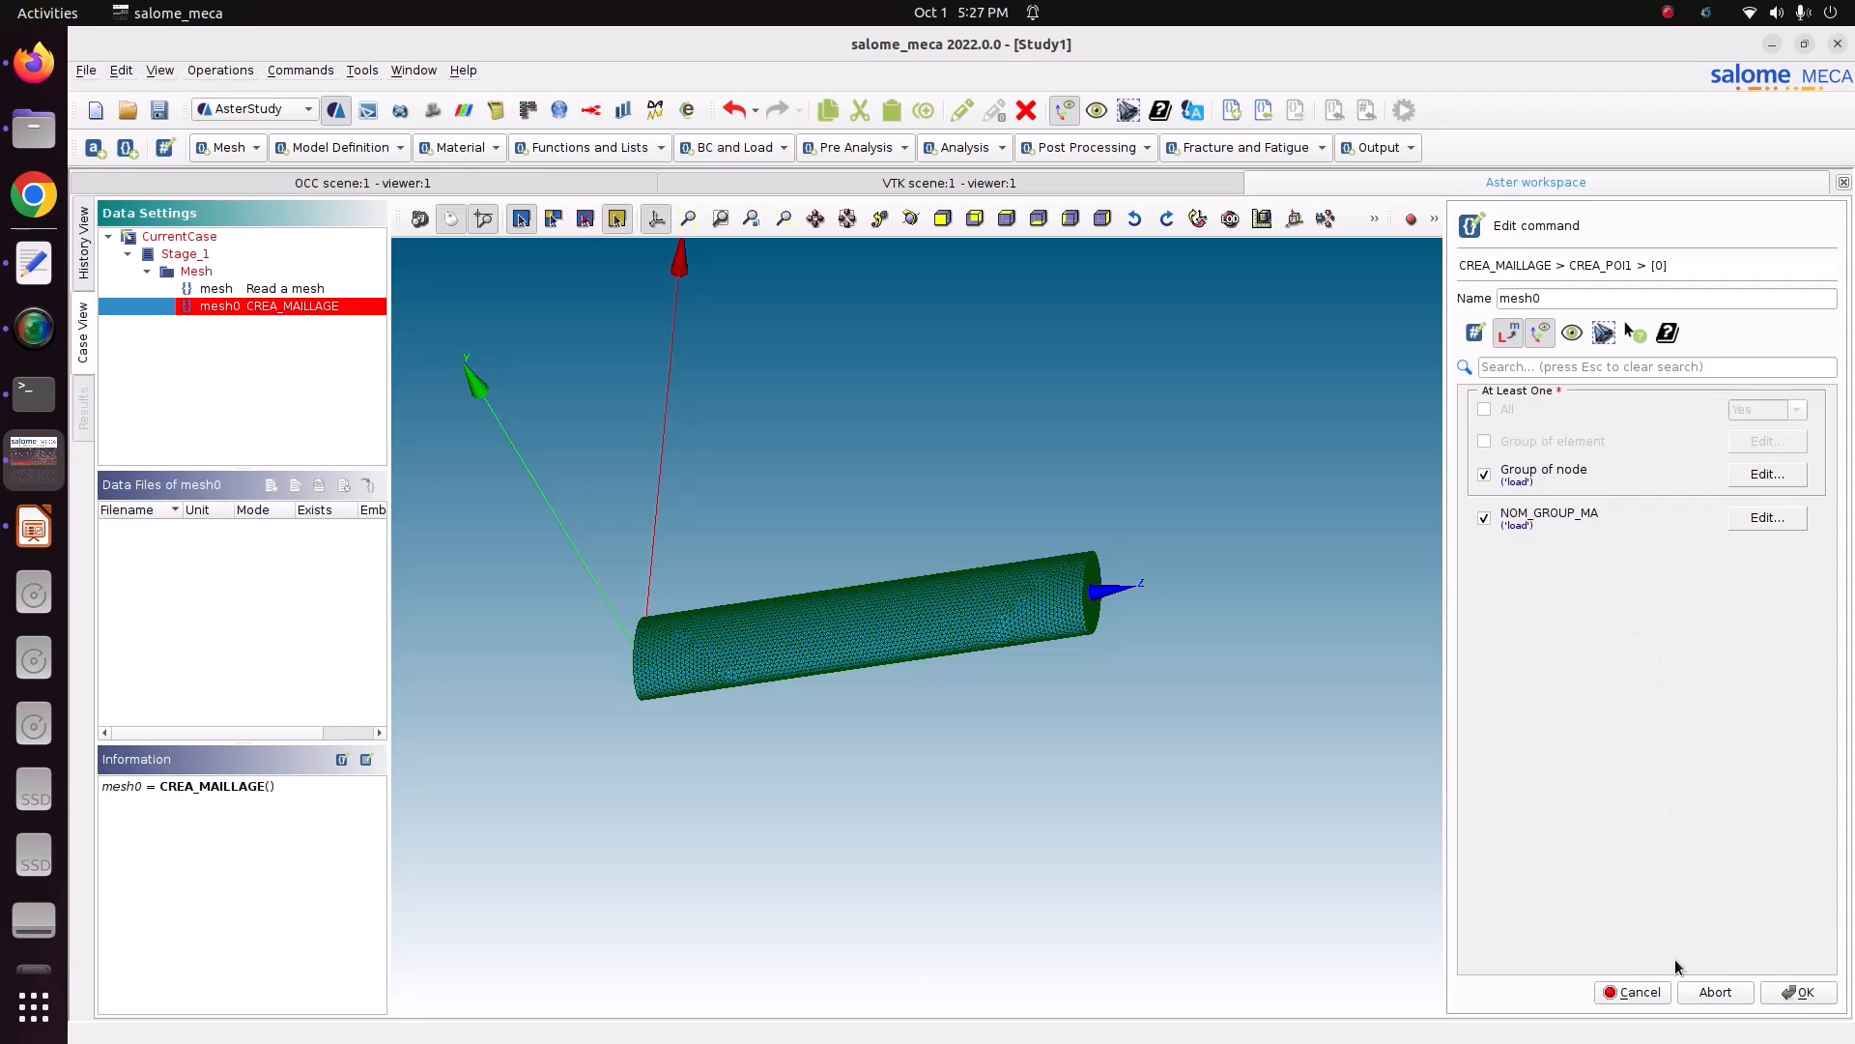
pyautogui.click(1794, 992)
pyautogui.scroll(-3, 1594, 831)
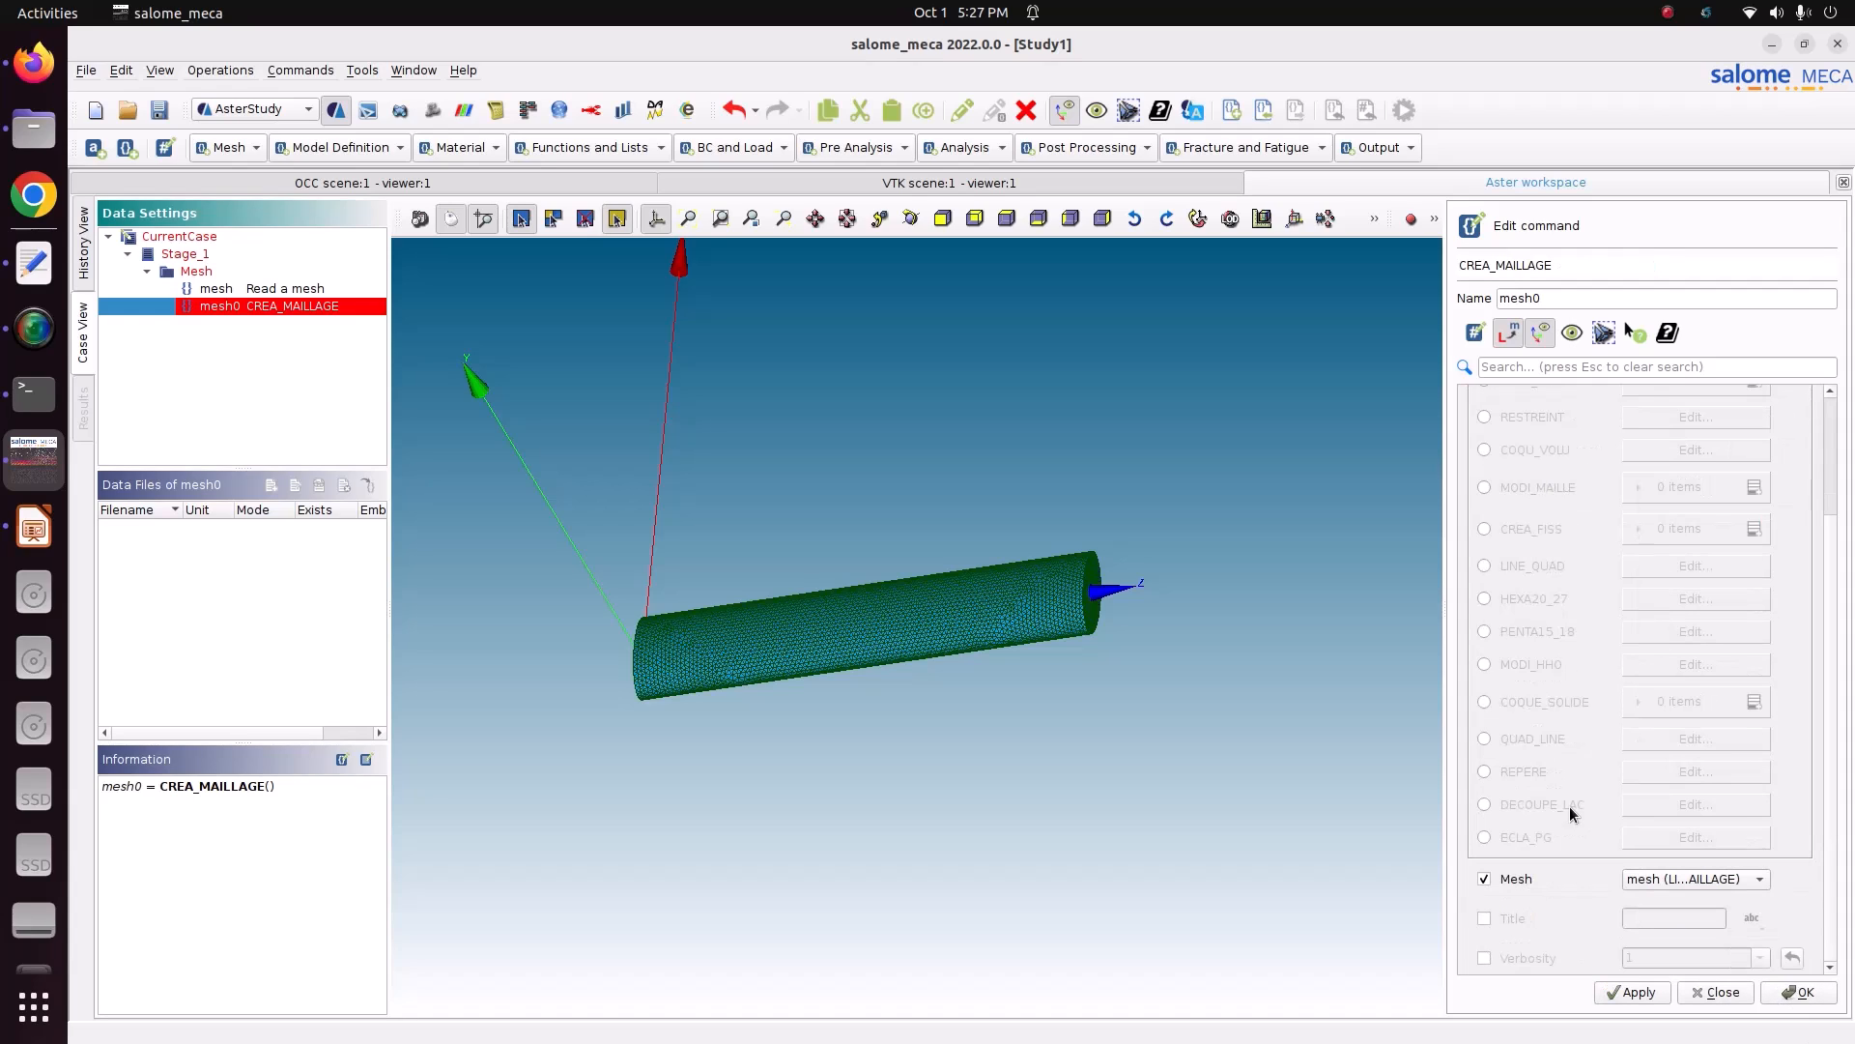
pyautogui.moveTo(1546, 298); pyautogui.dragTo(1470, 294)
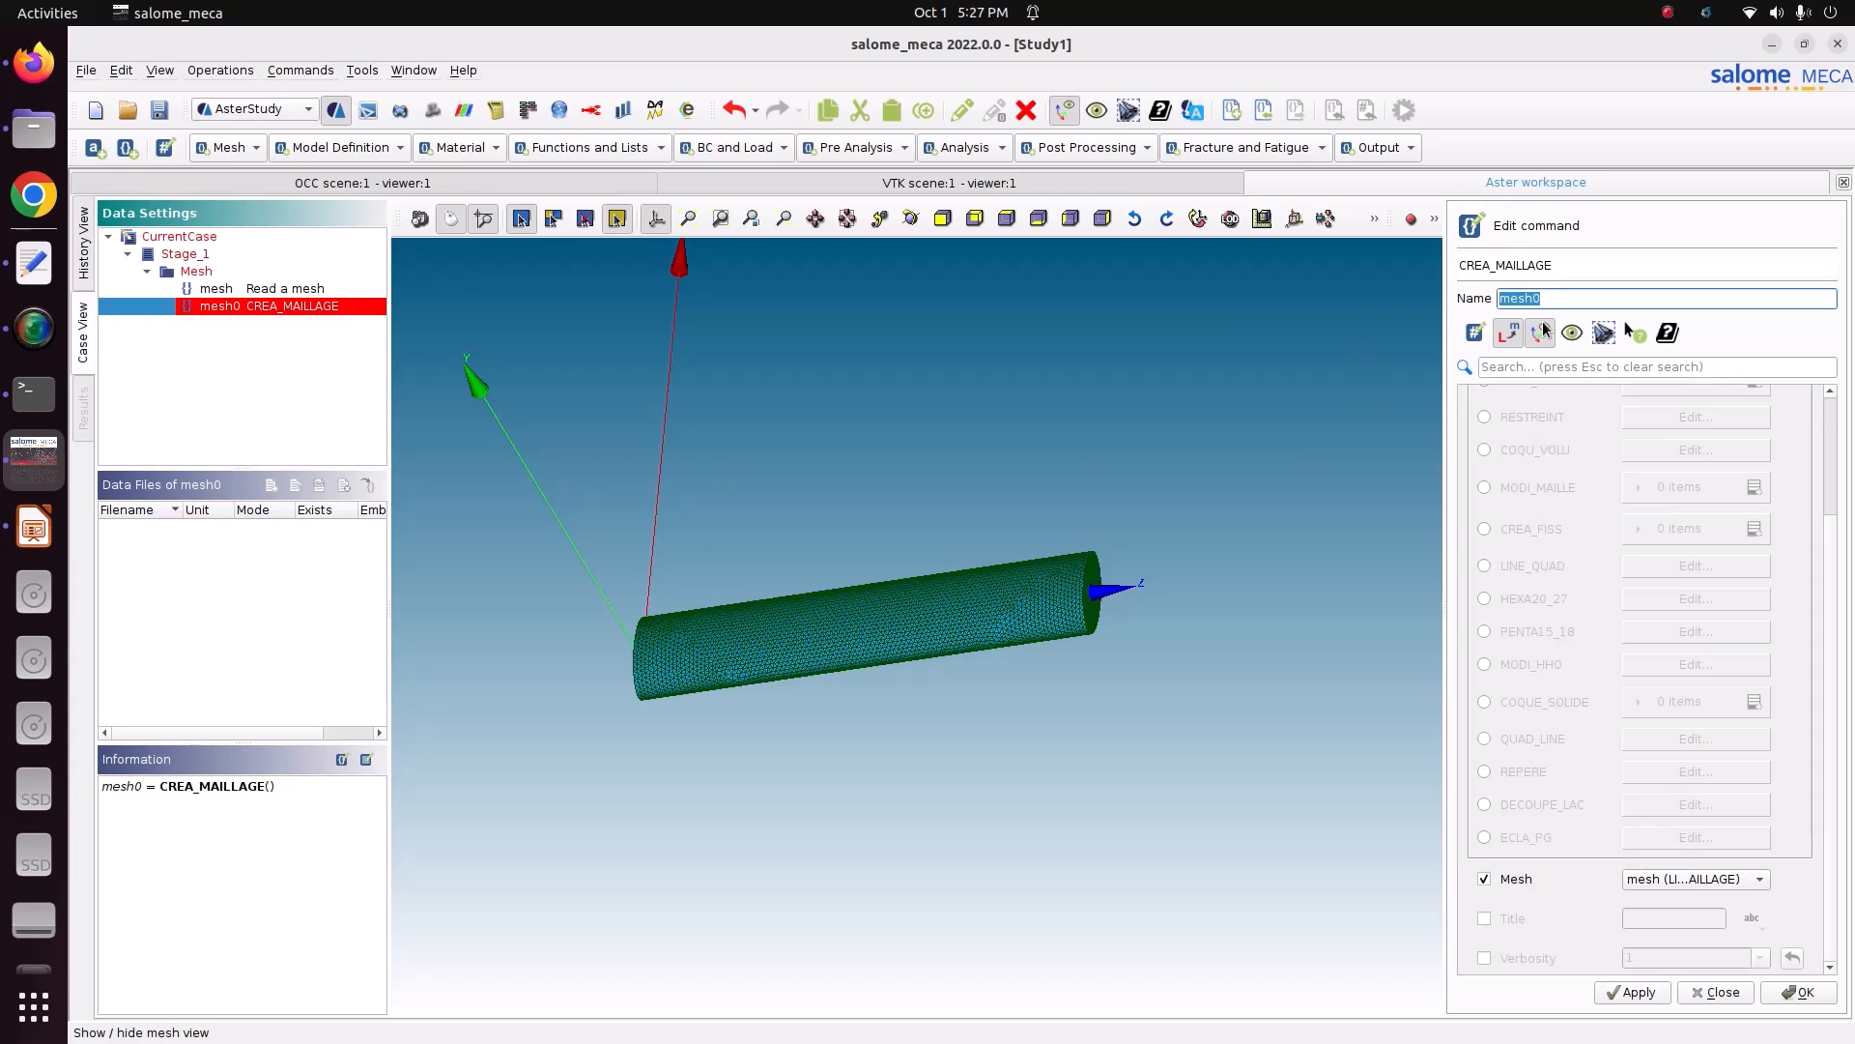
pyautogui.click(1631, 993)
pyautogui.click(1804, 993)
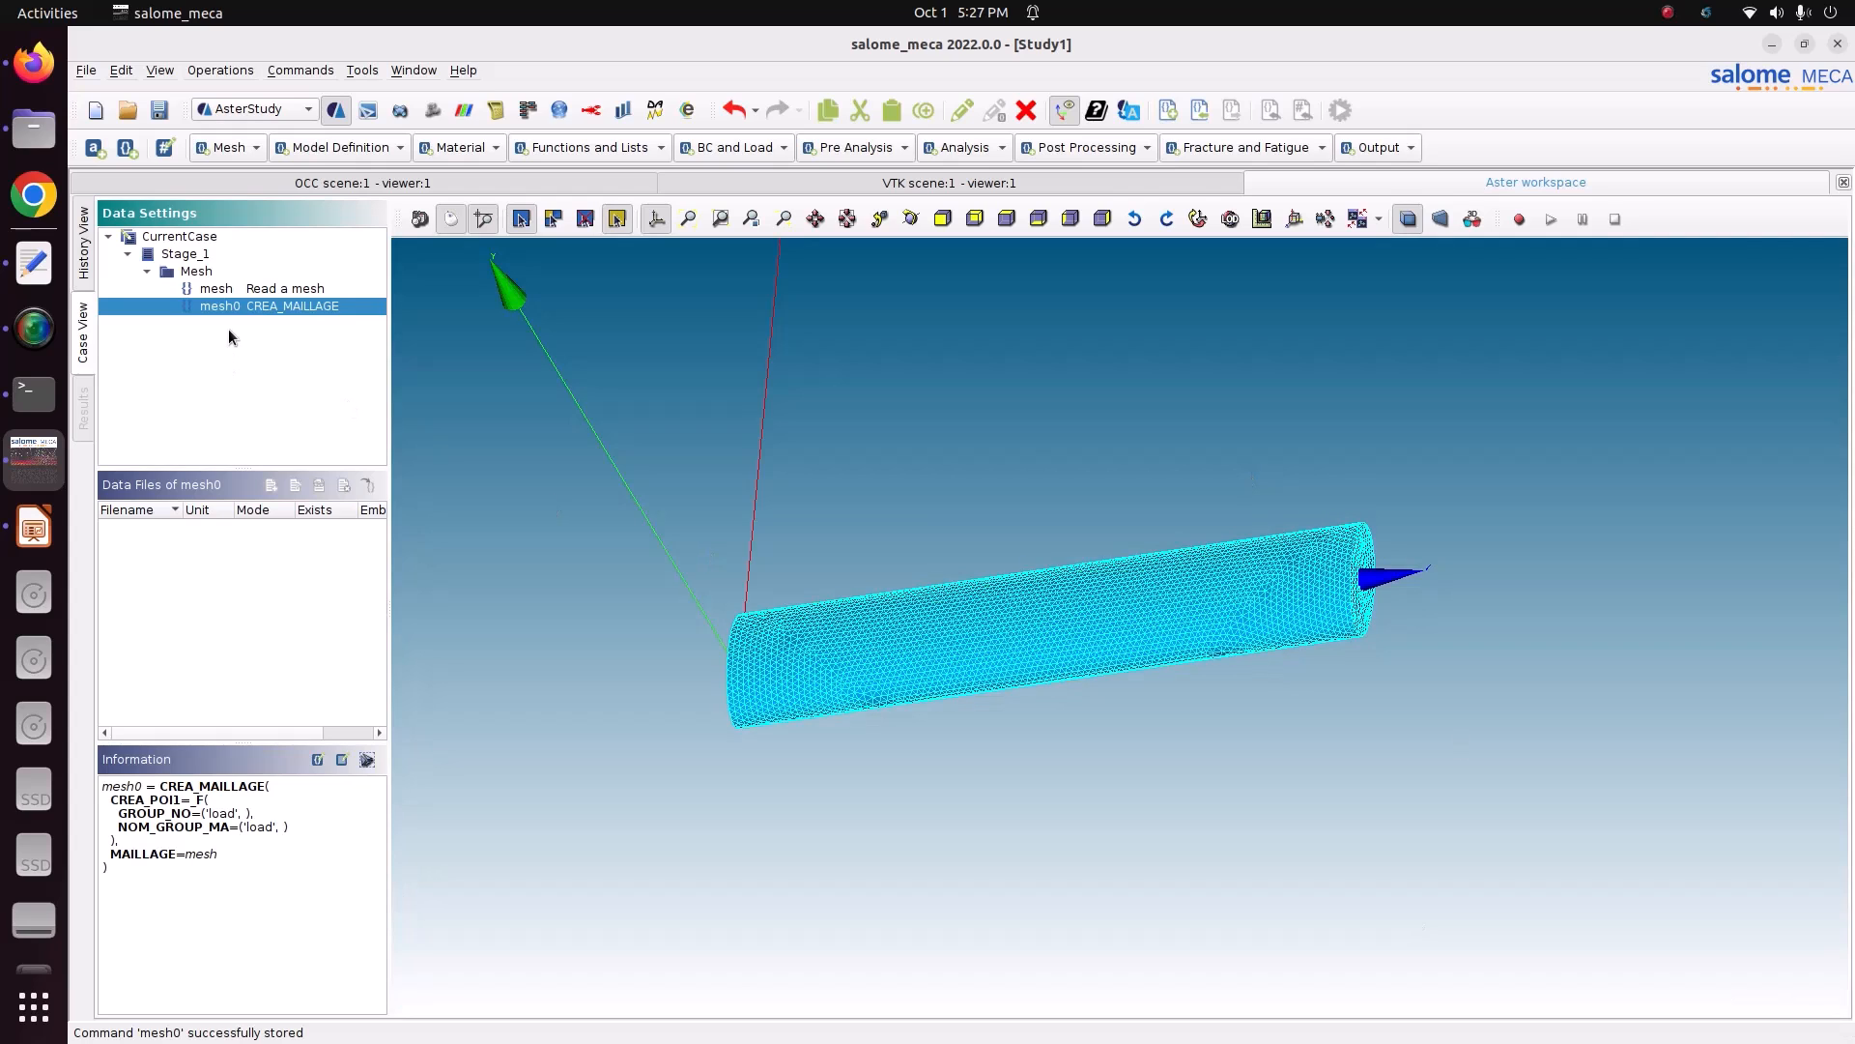
# - Add an Assign finite element command to the stage and open a first finite element assignment item in it
pyautogui.click(346, 146)
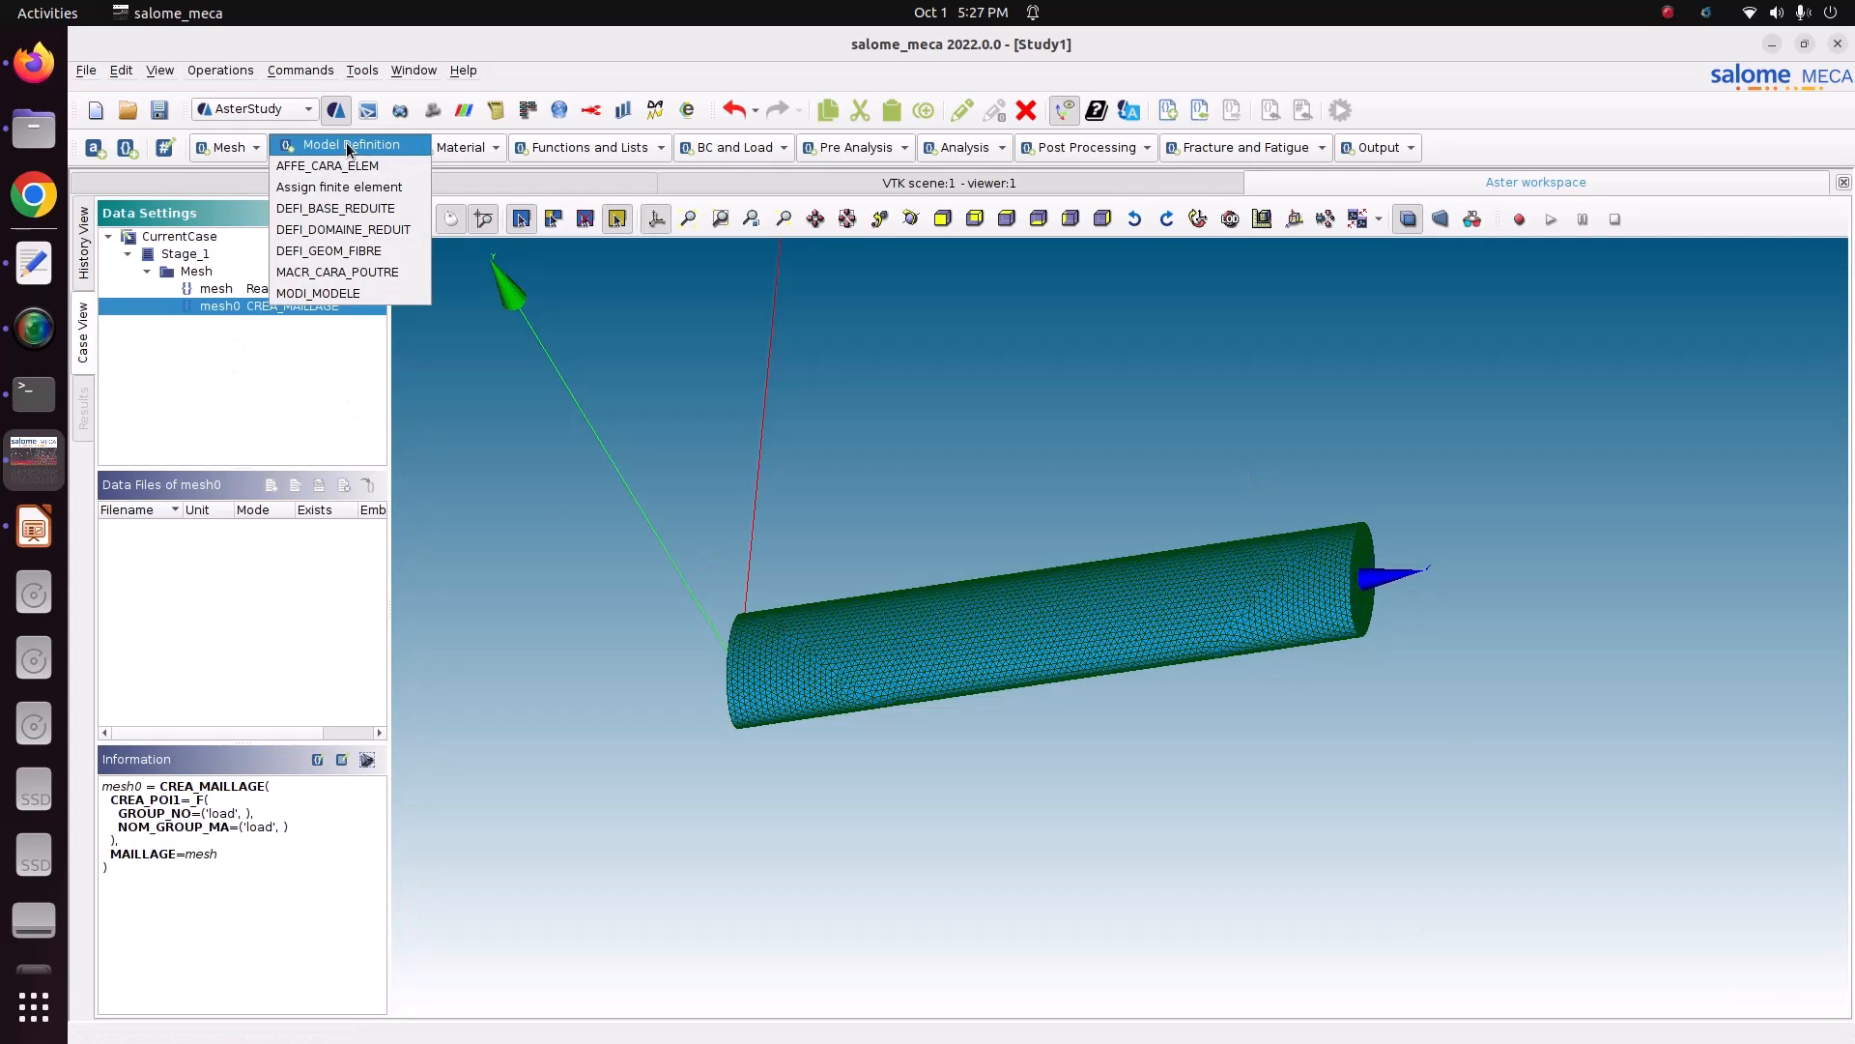
pyautogui.click(351, 193)
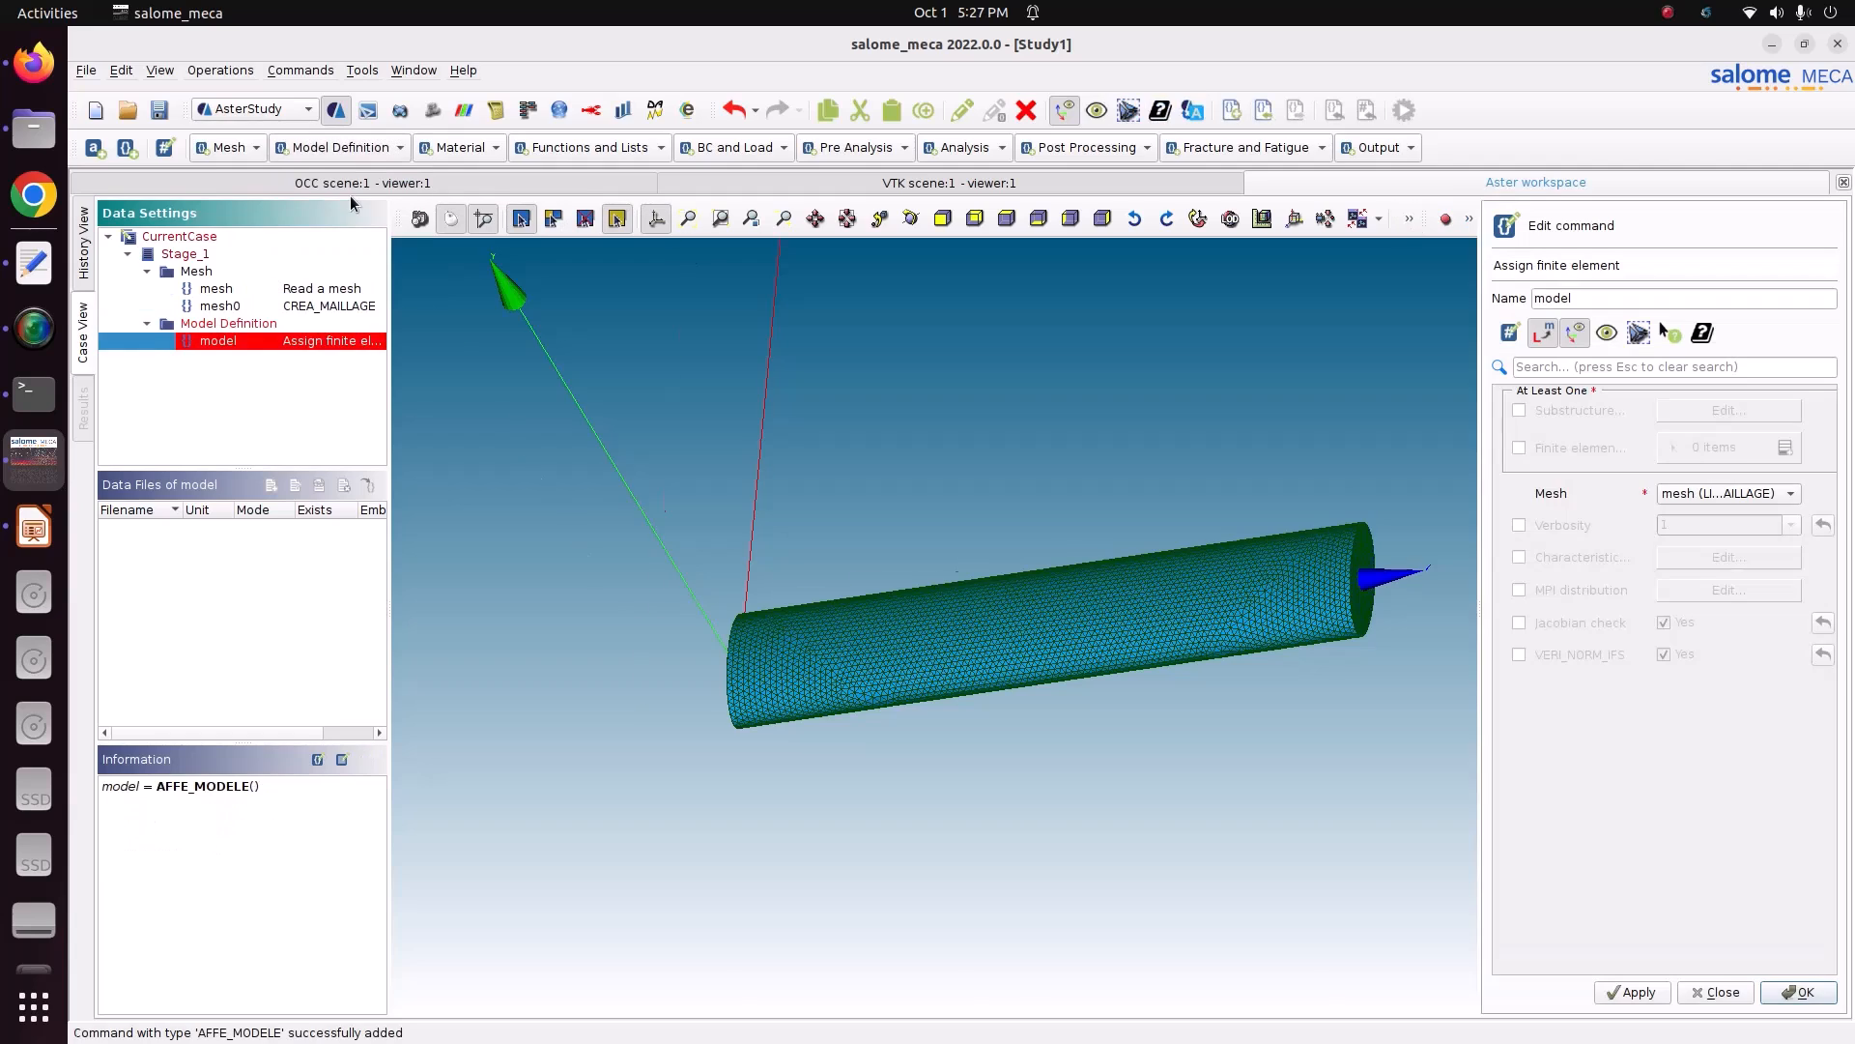
pyautogui.click(1608, 454)
pyautogui.click(1785, 448)
pyautogui.click(1675, 493)
# - Base the first finite element assignment on the 3D element group bar
pyautogui.click(1567, 444)
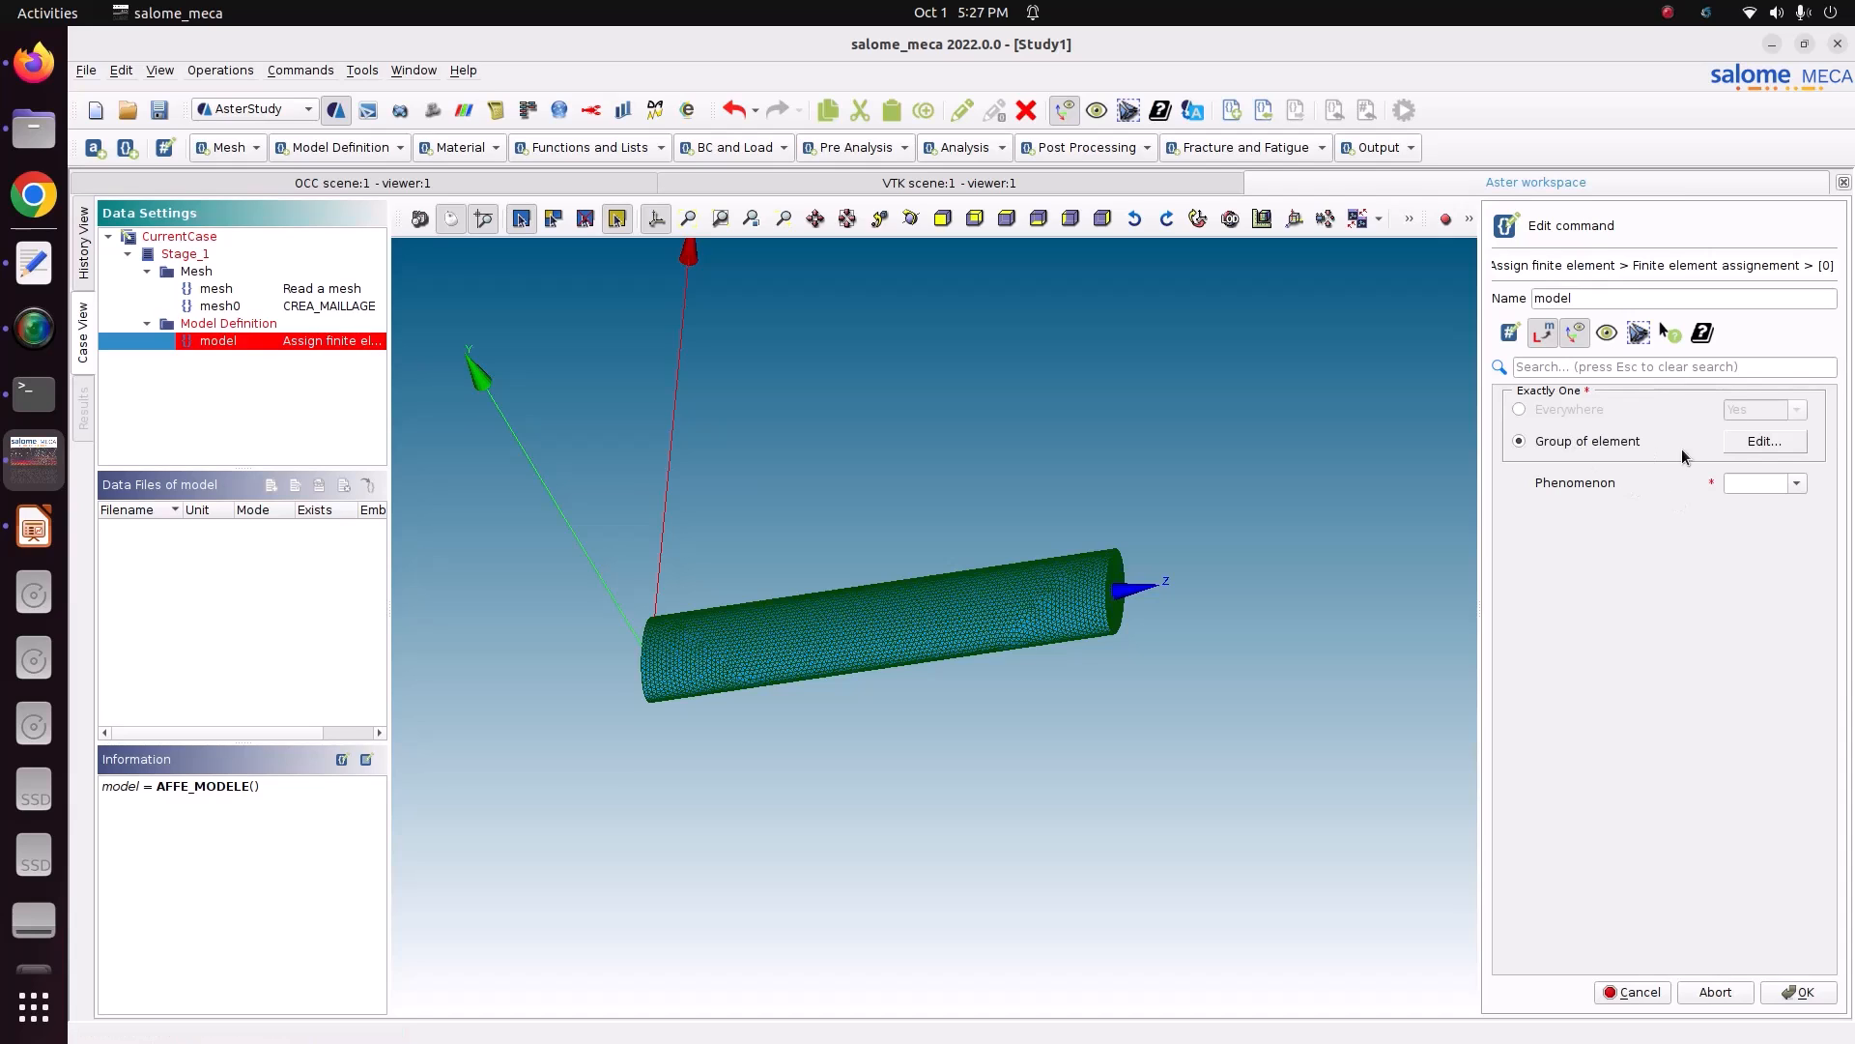
pyautogui.click(1744, 440)
pyautogui.click(1546, 516)
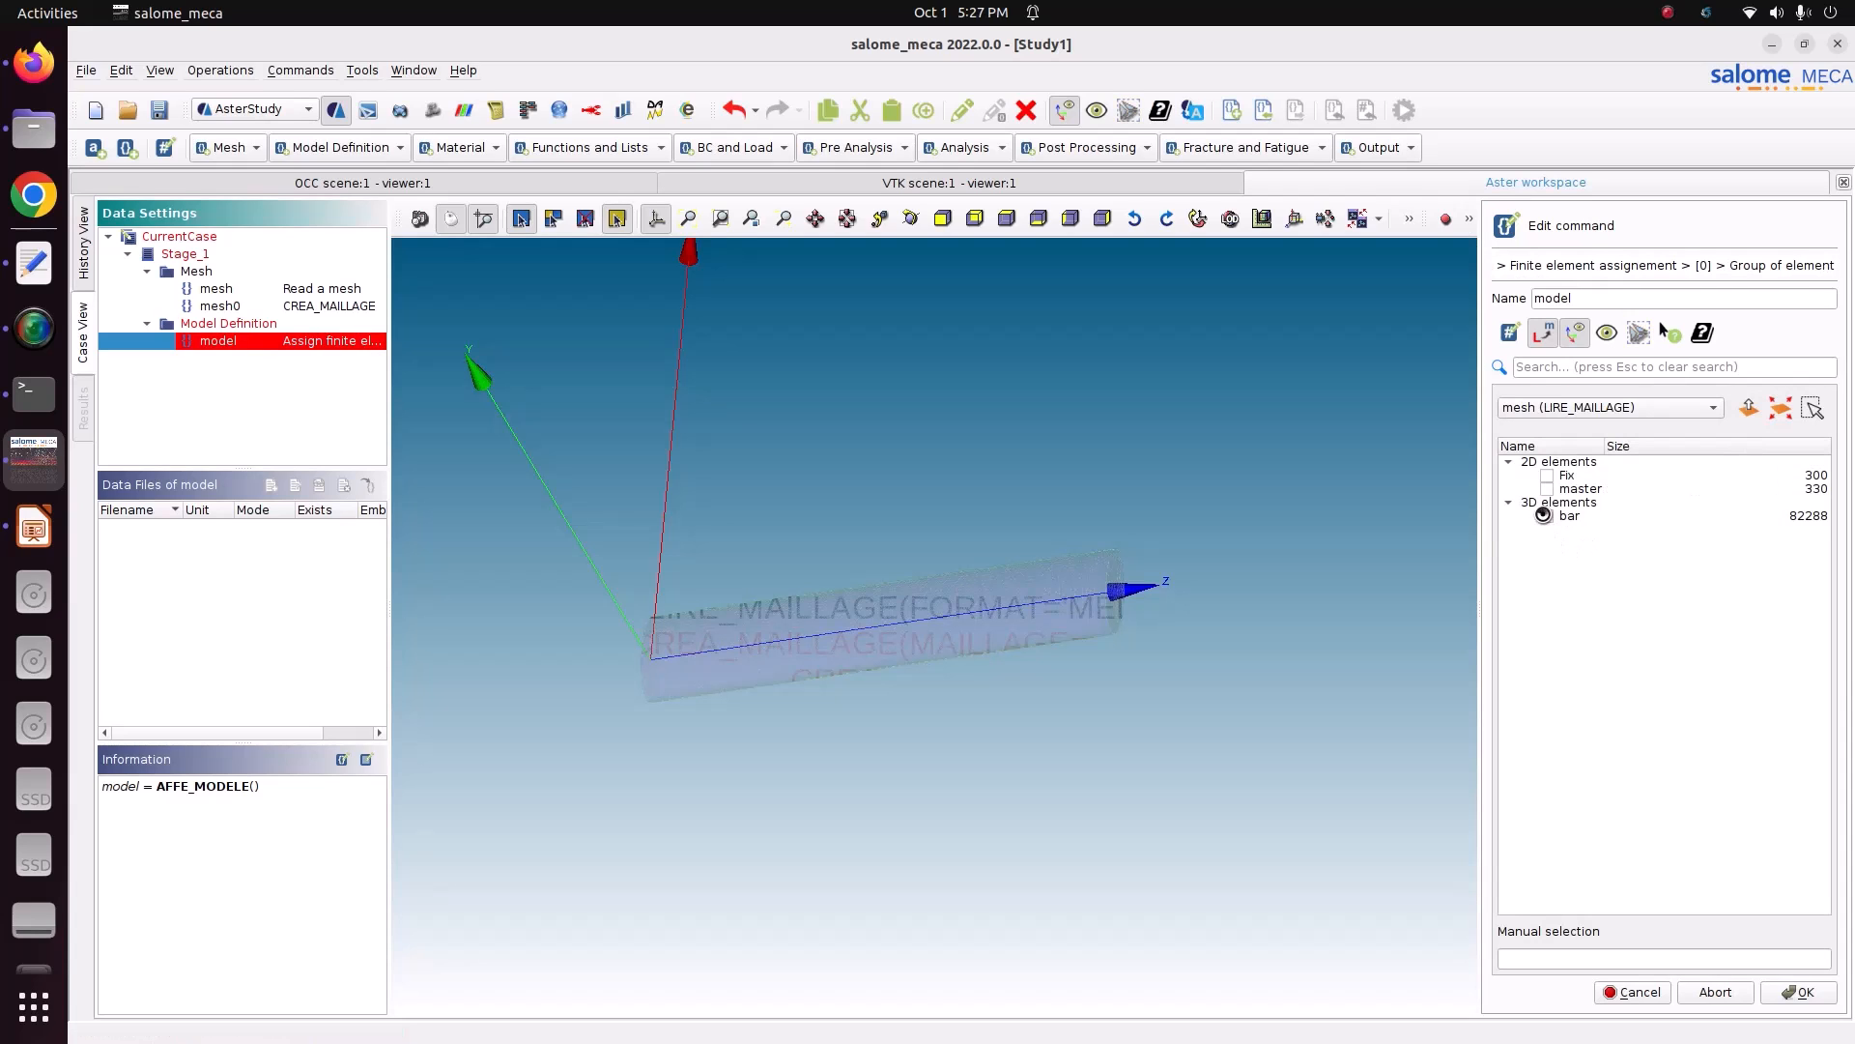
pyautogui.click(1786, 999)
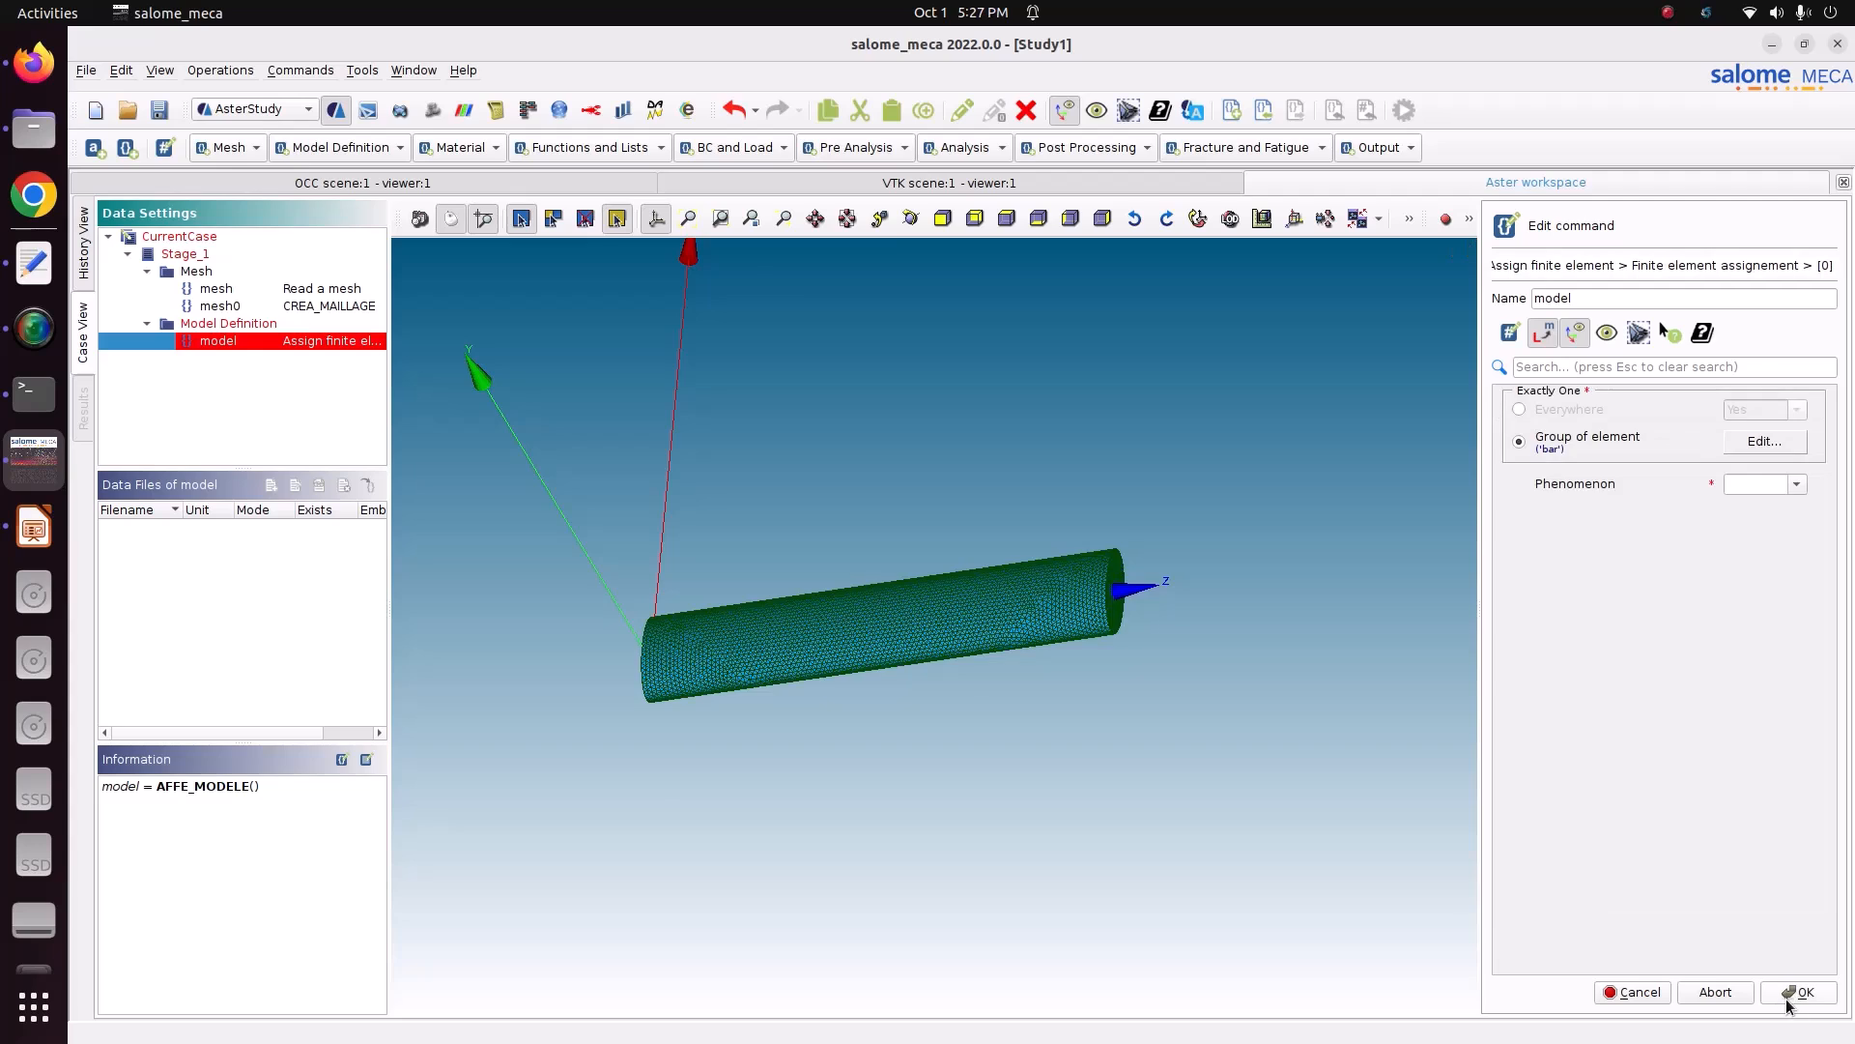
# - Set the bar group's assignment to the Mechanic phenomenon with 3D modelisation
pyautogui.click(1790, 488)
pyautogui.click(1756, 514)
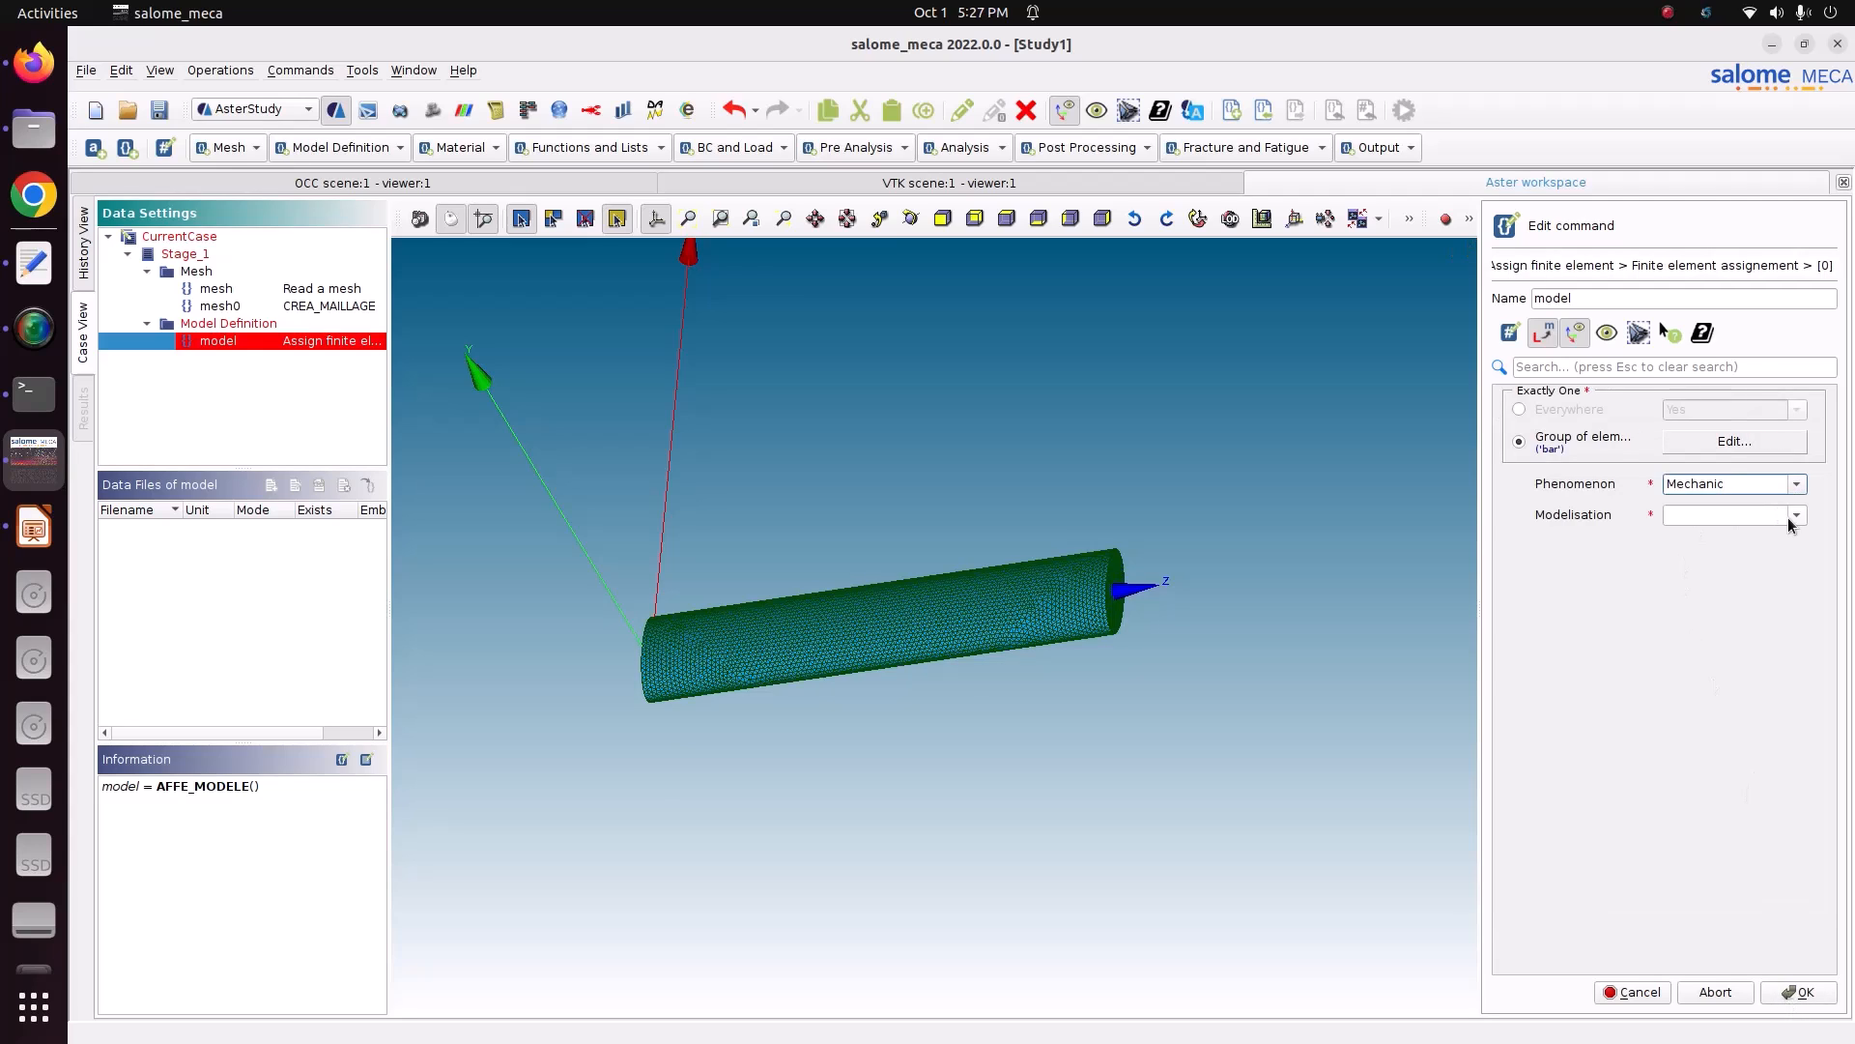
pyautogui.click(1795, 515)
pyautogui.click(1736, 629)
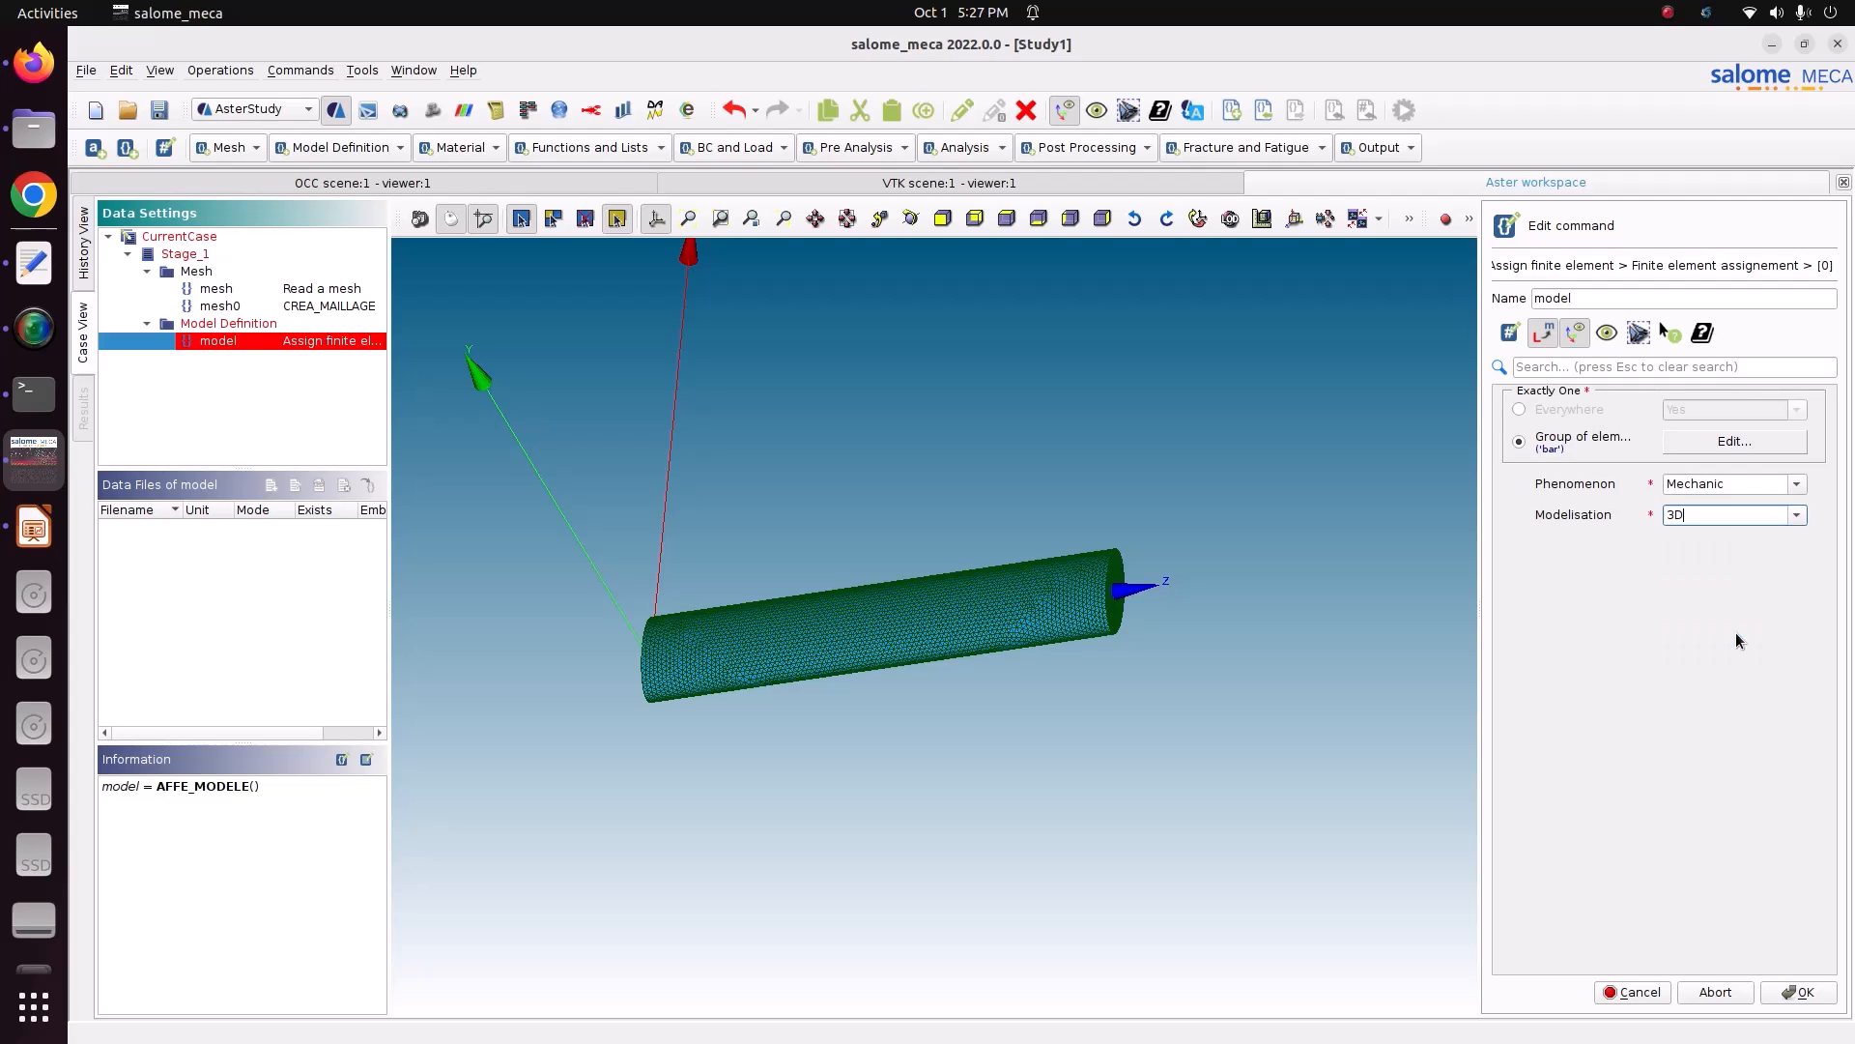
pyautogui.click(1799, 992)
# - Set the mesh of the Assign finite element command to mesh0 from CREA_MAILLAGE
pyautogui.click(1708, 534)
pyautogui.click(1698, 558)
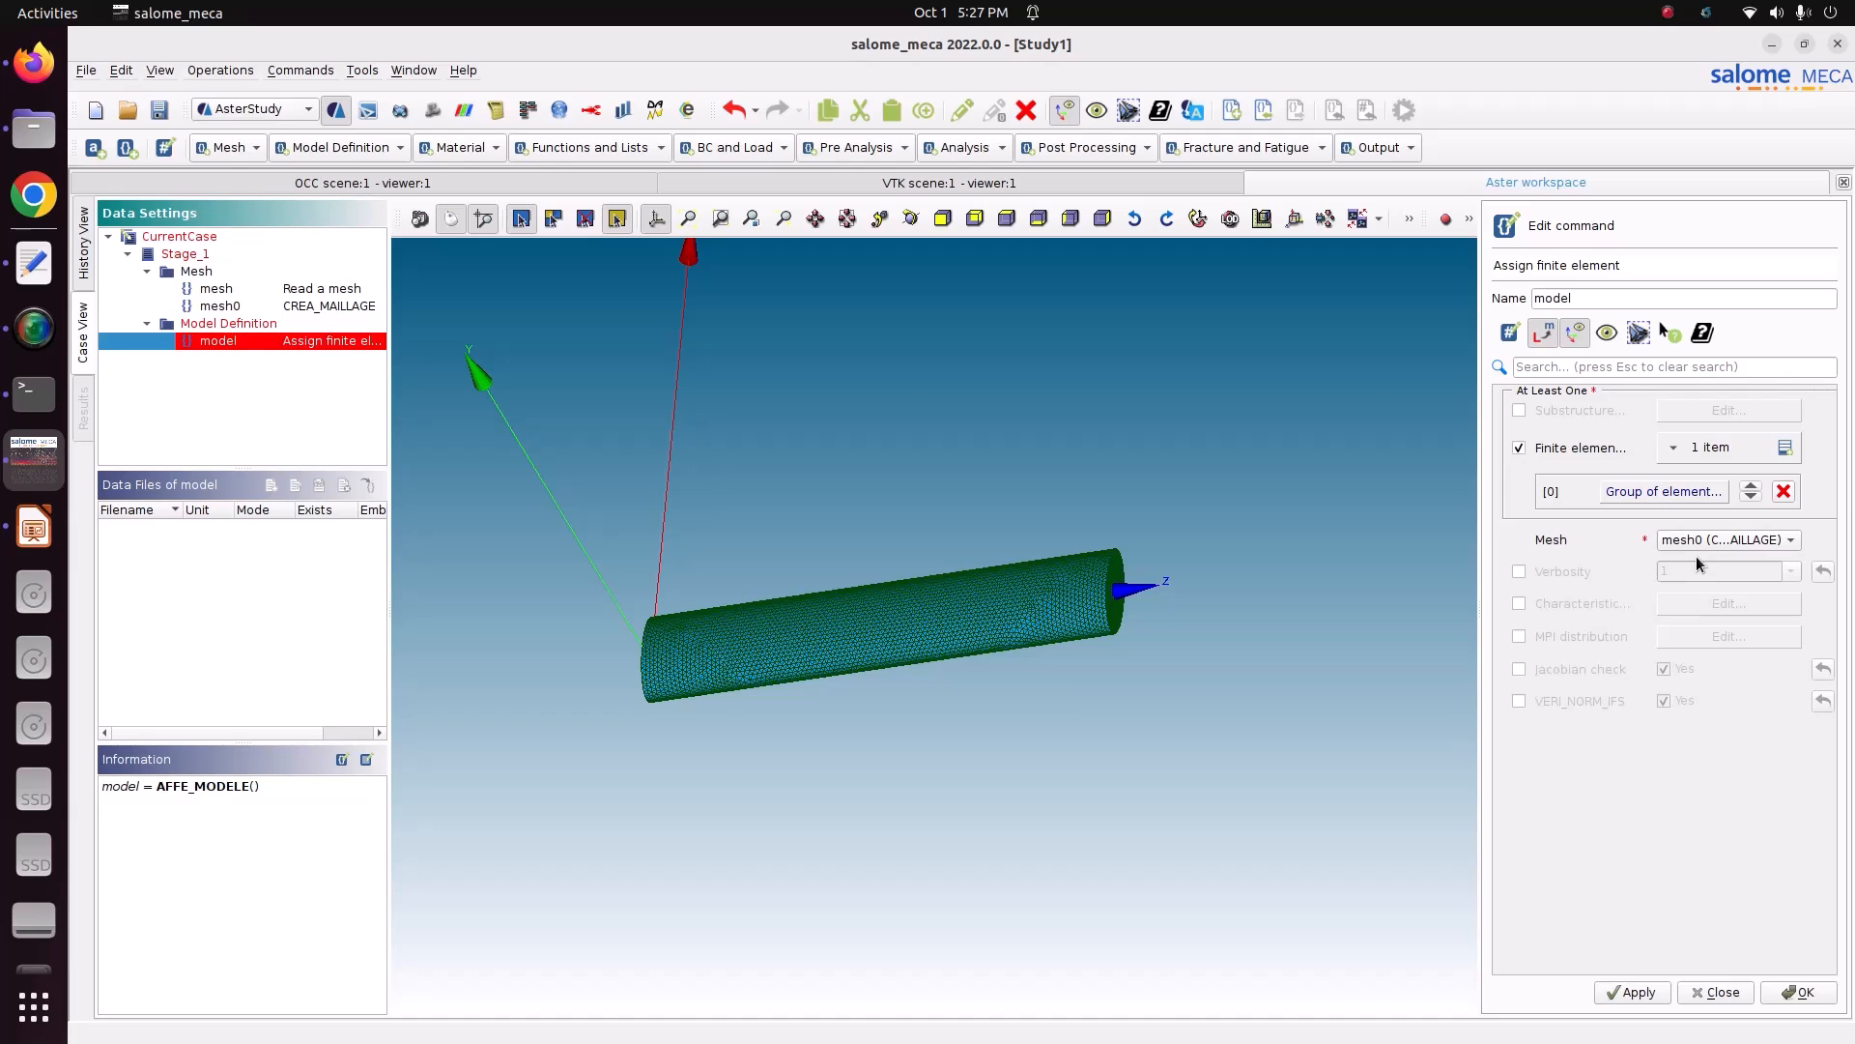
pyautogui.click(1695, 539)
pyautogui.click(1702, 540)
# - Add a second finite element assignment and base it on the manually entered element group load
pyautogui.click(1784, 449)
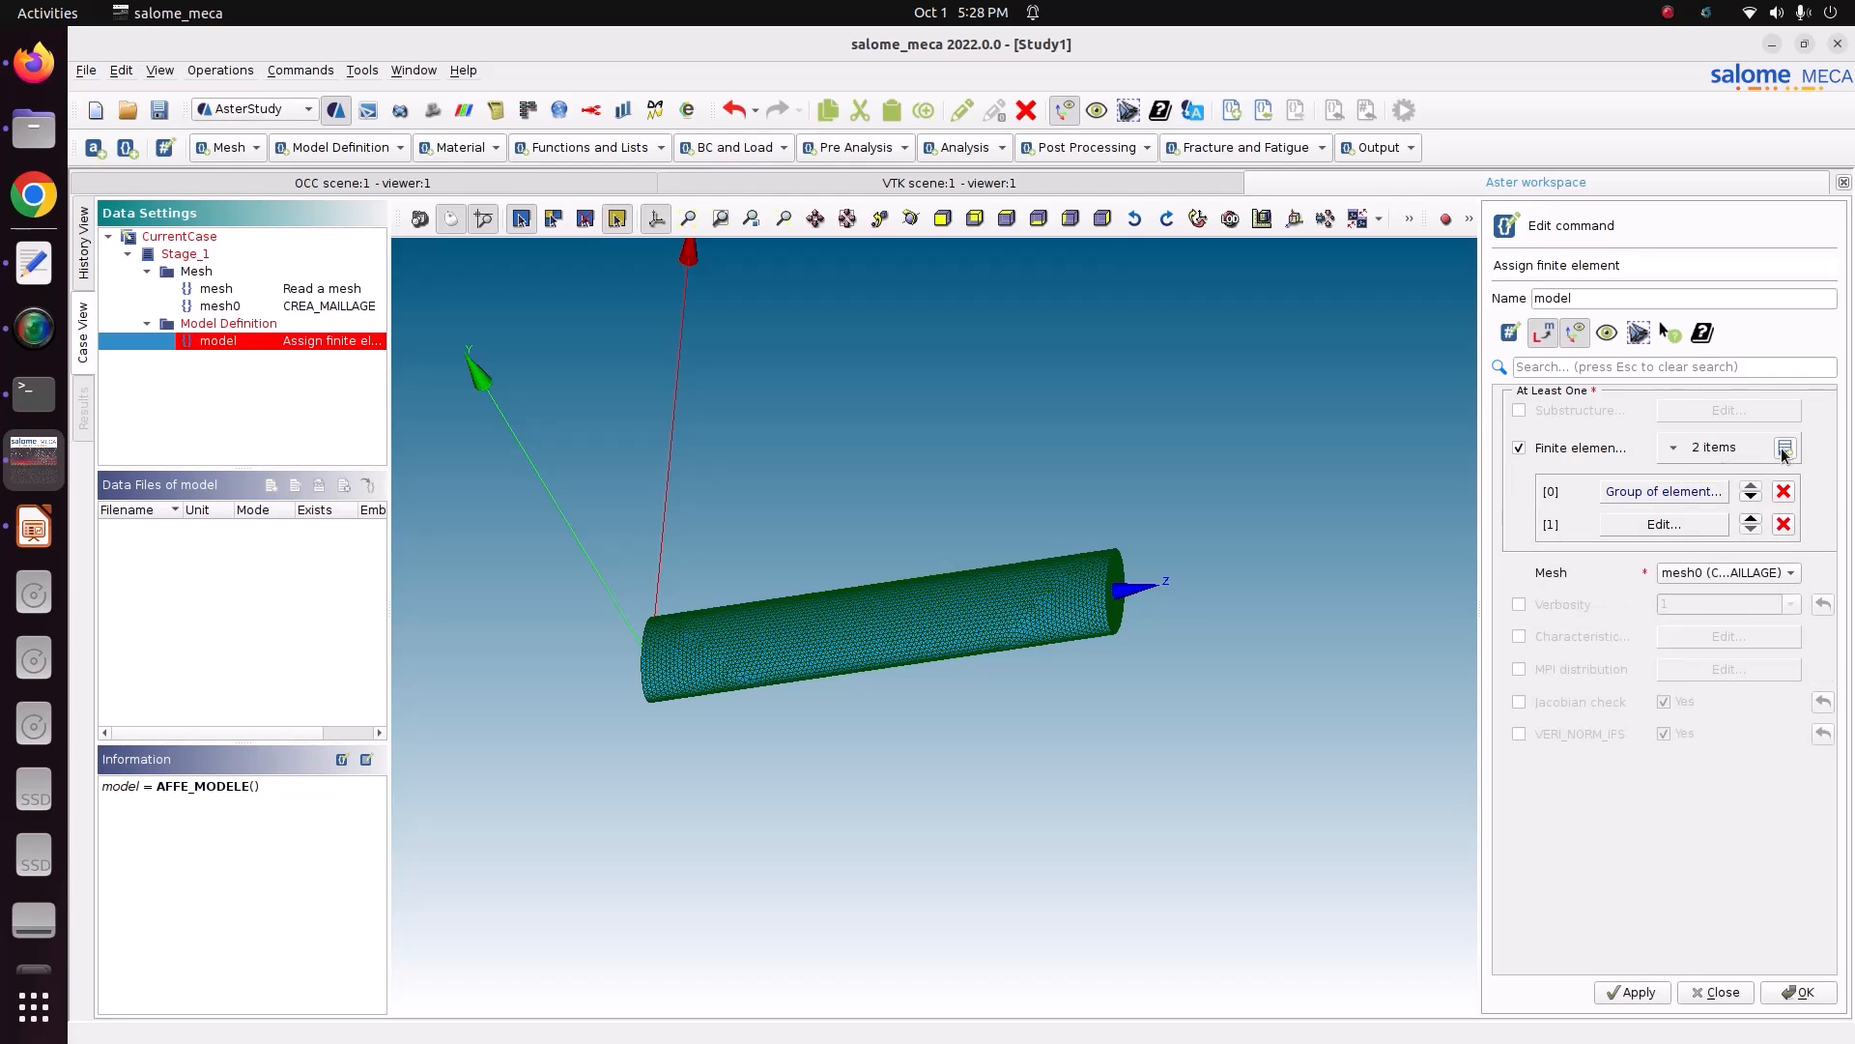
pyautogui.click(1686, 523)
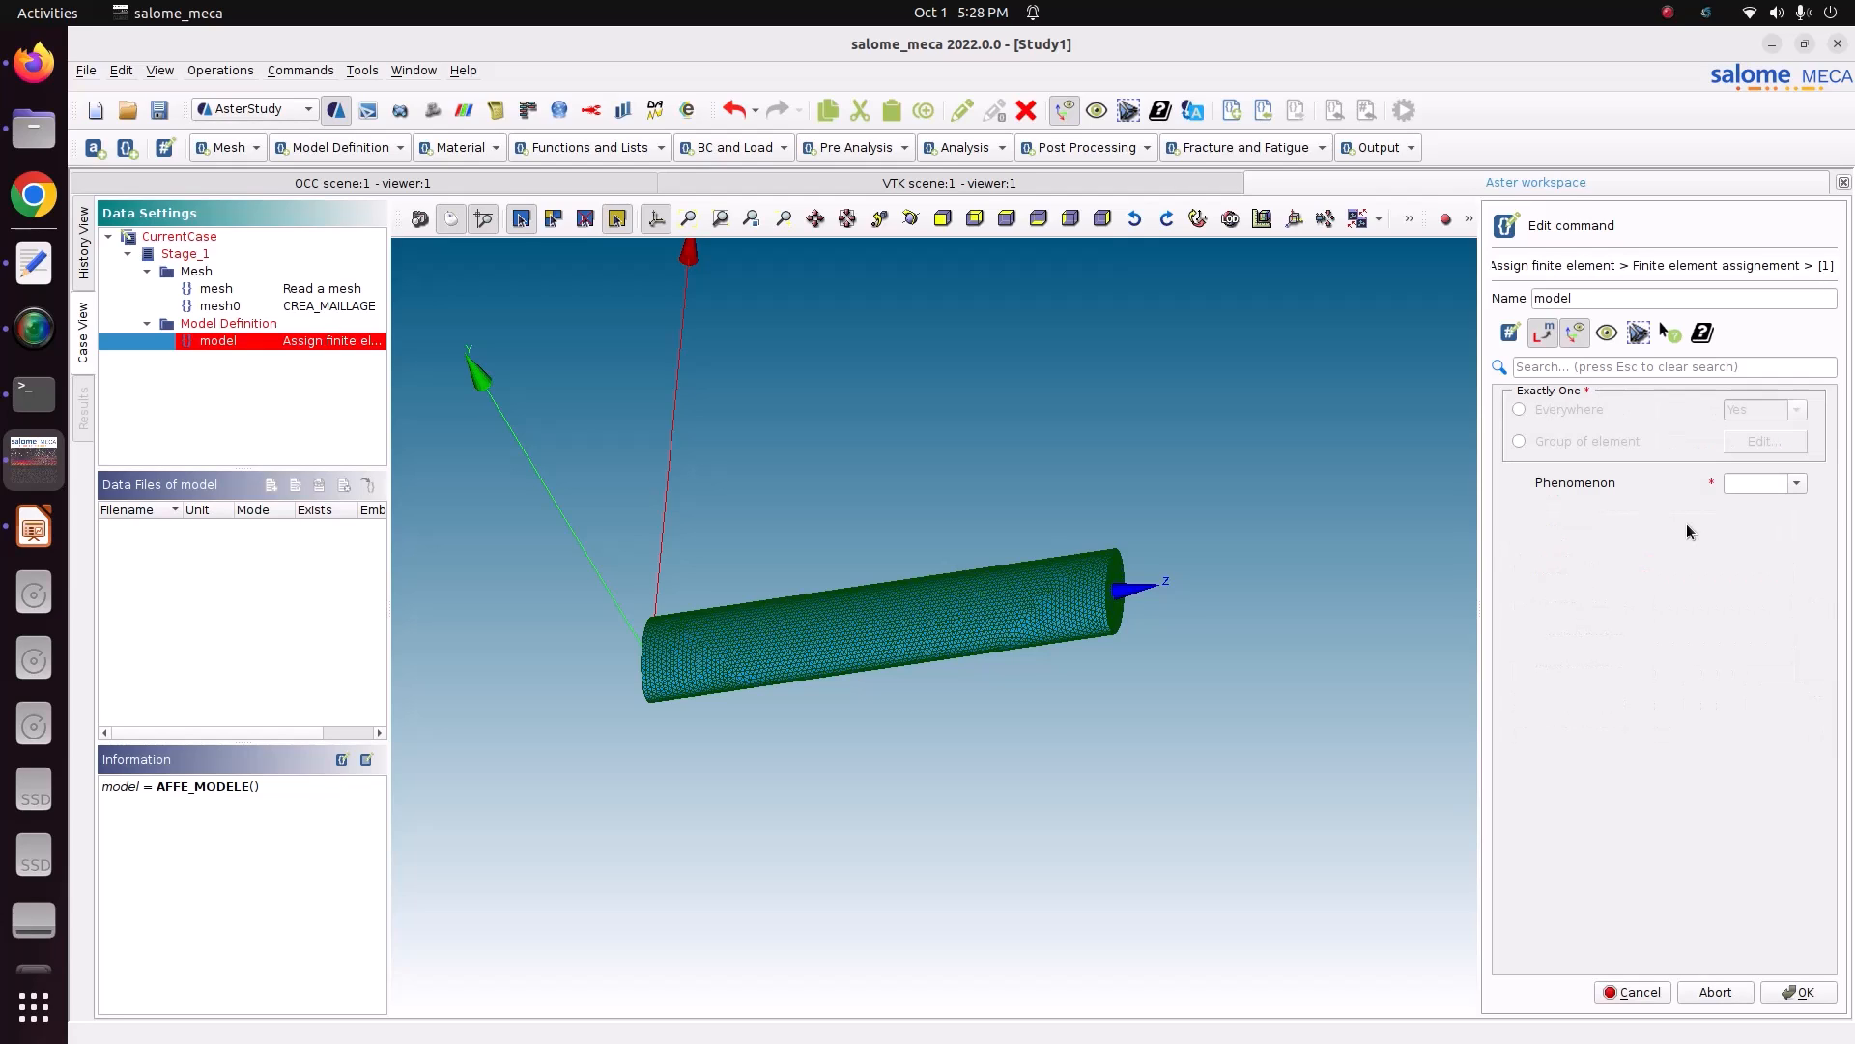
pyautogui.click(1579, 440)
pyautogui.click(1754, 440)
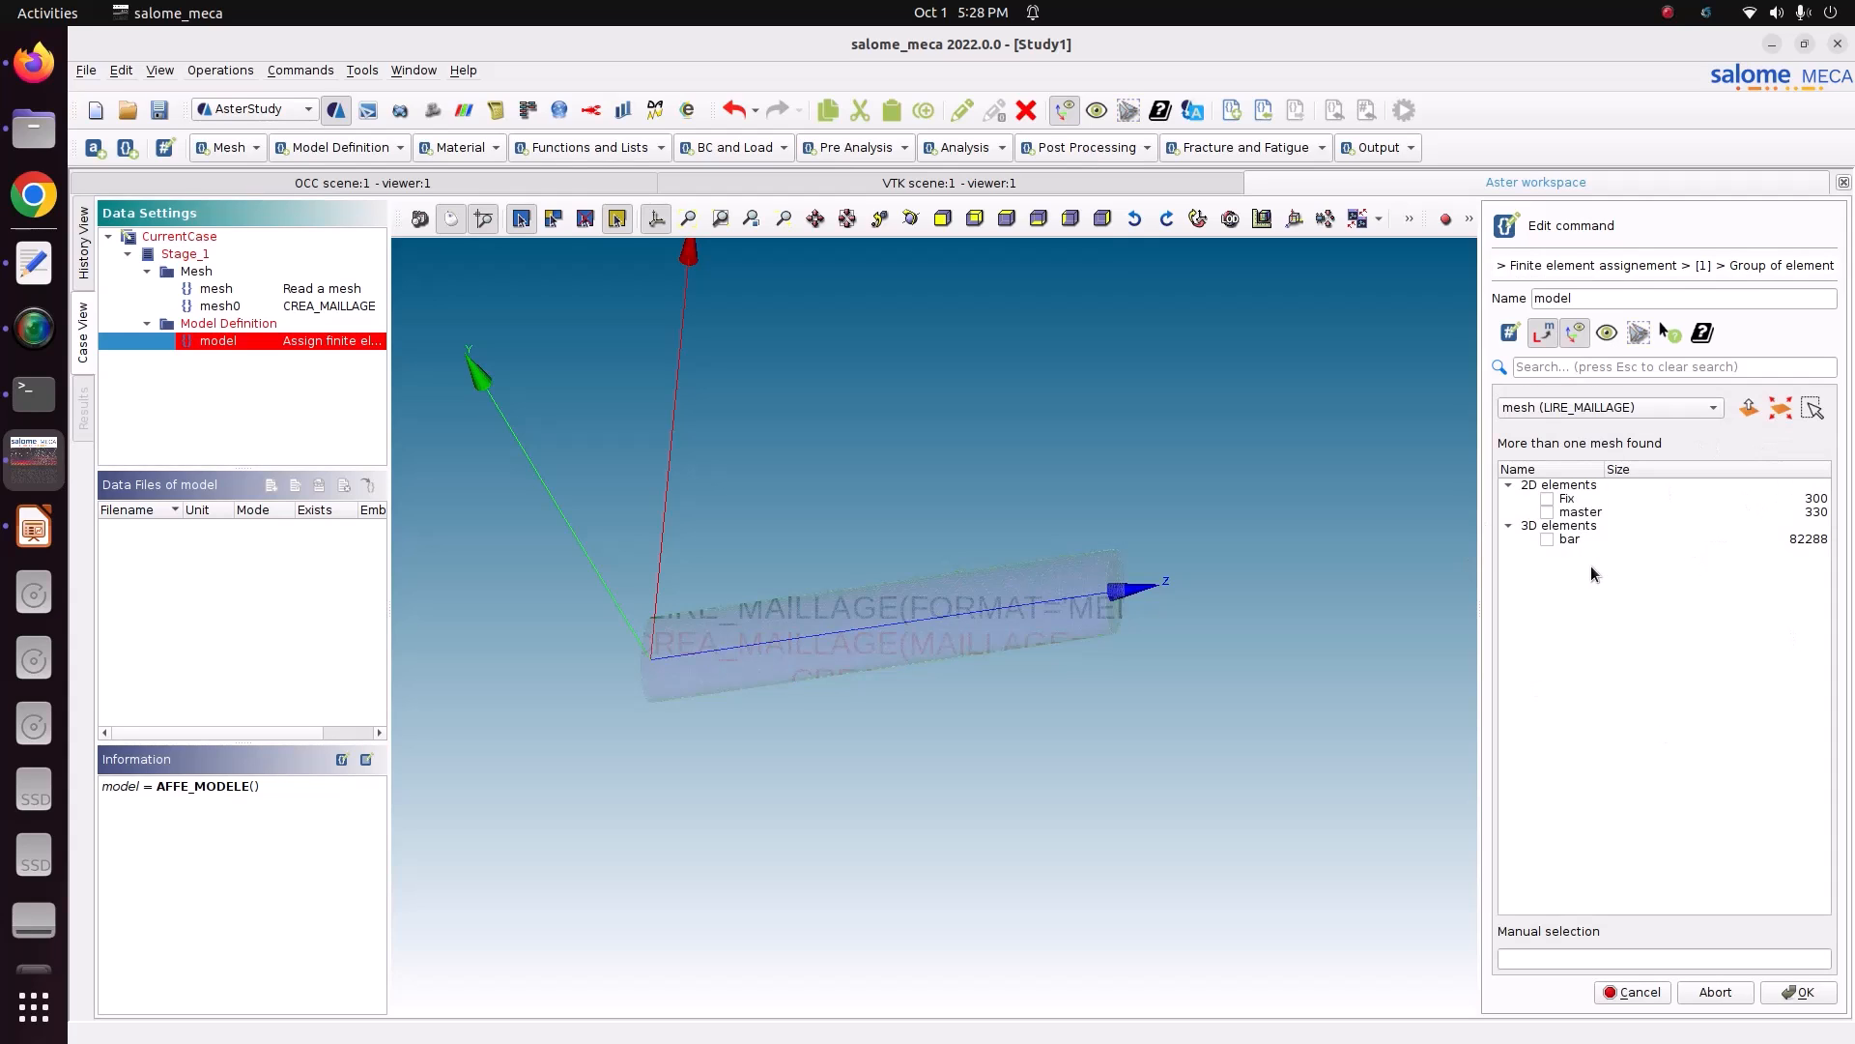
pyautogui.click(1547, 952)
pyautogui.write('loa')
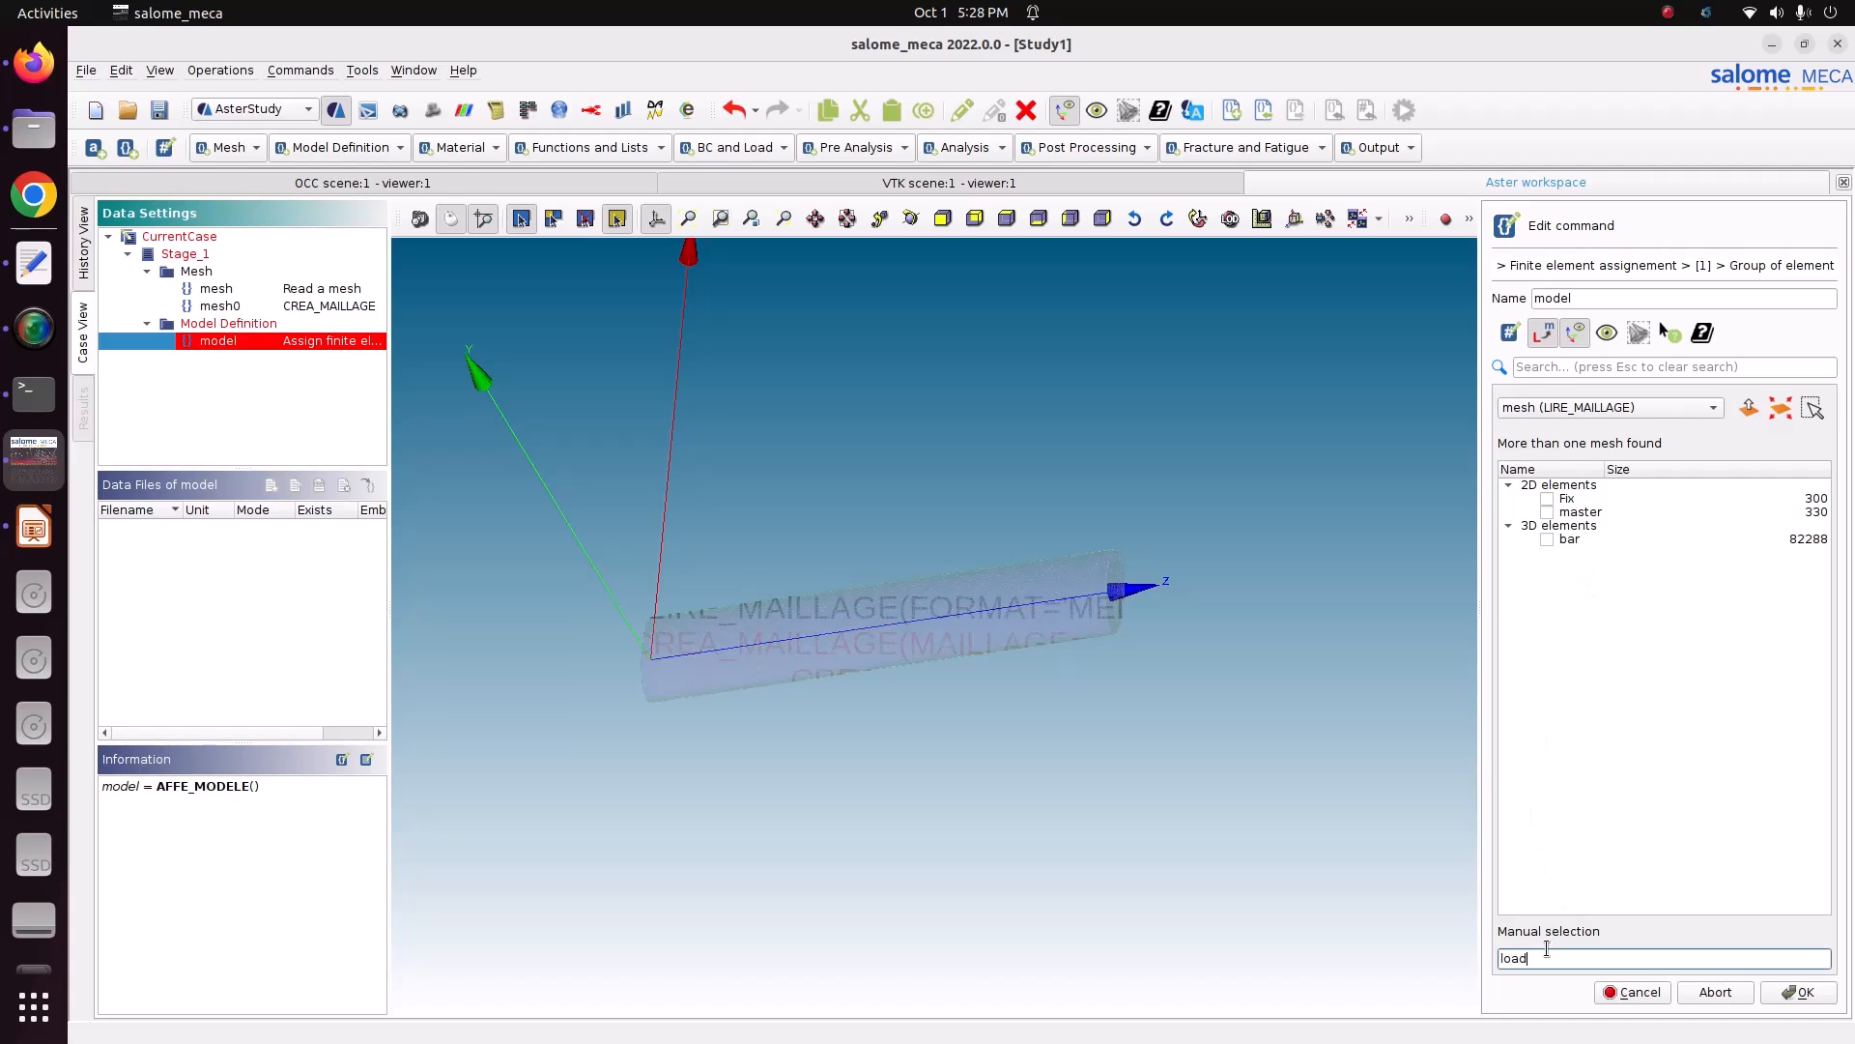
pyautogui.write('d')
pyautogui.click(1800, 993)
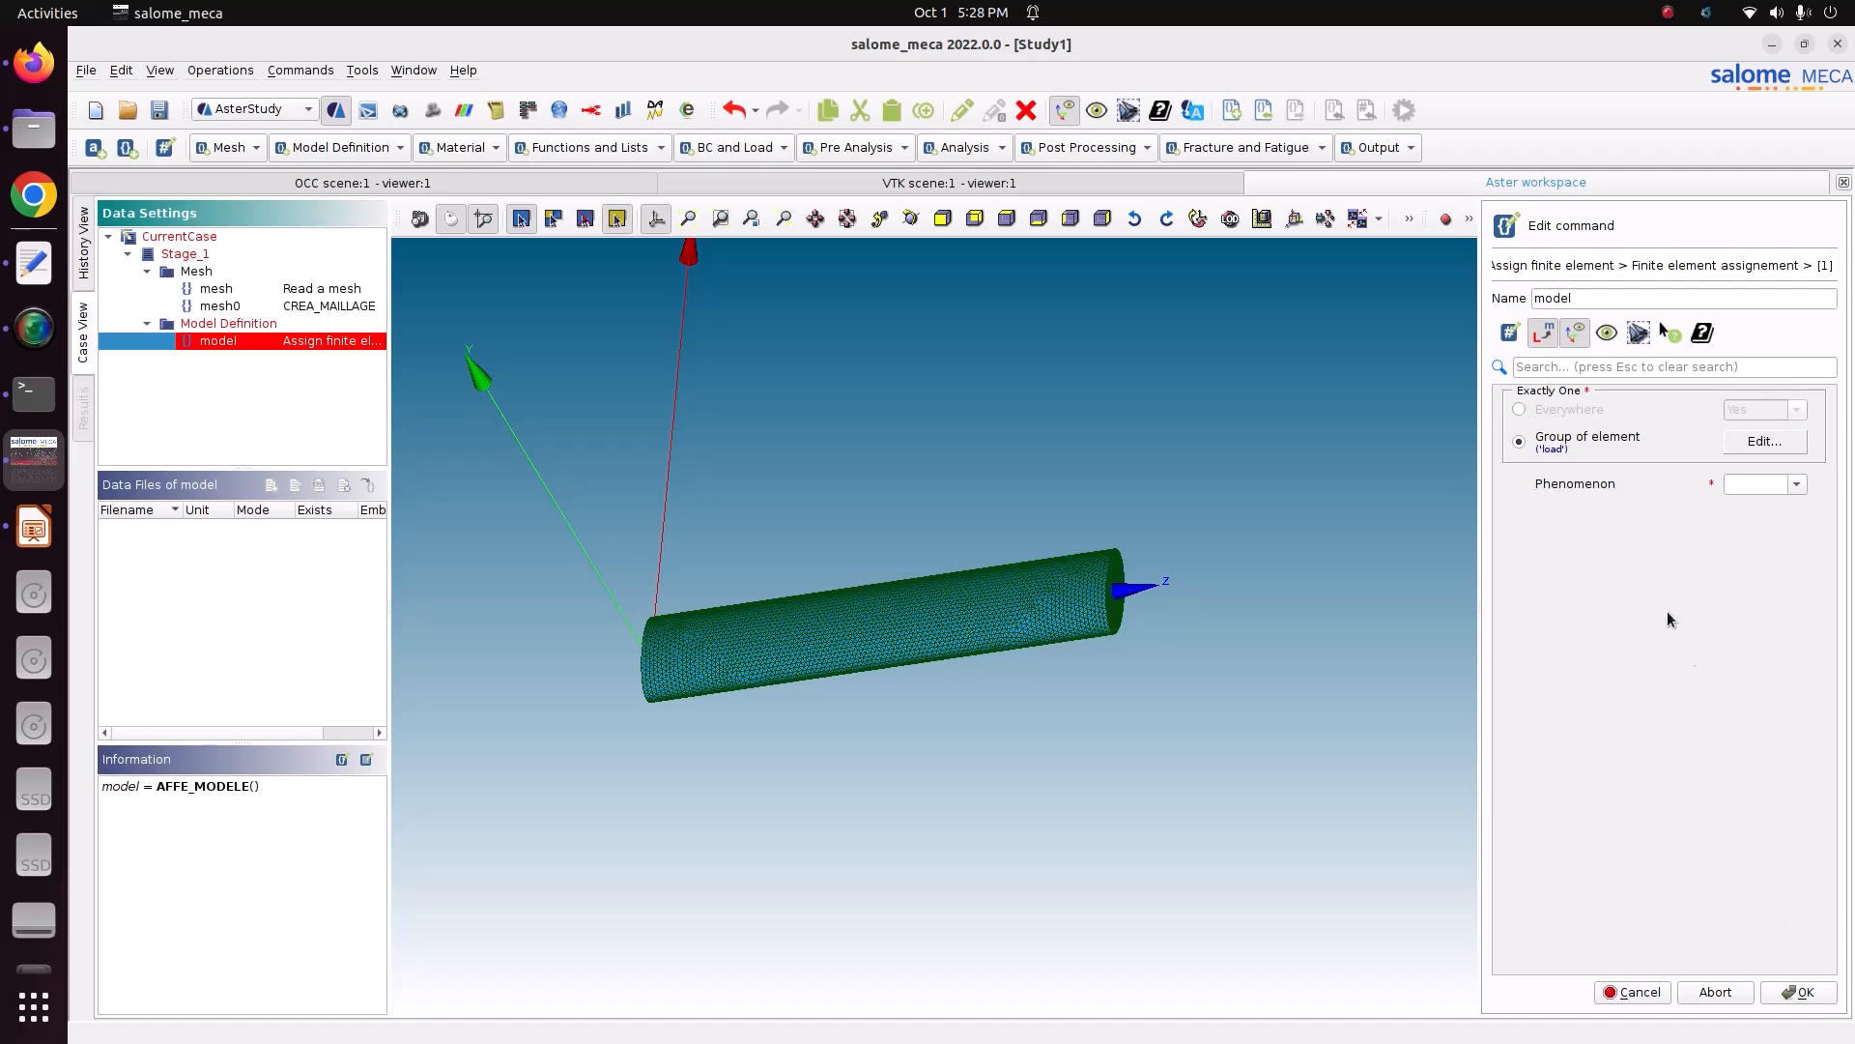
# - Set the load group's assignment to the Mechanic phenomenon with DIS_TR modelisation
pyautogui.click(1795, 484)
pyautogui.click(1782, 520)
pyautogui.click(1797, 515)
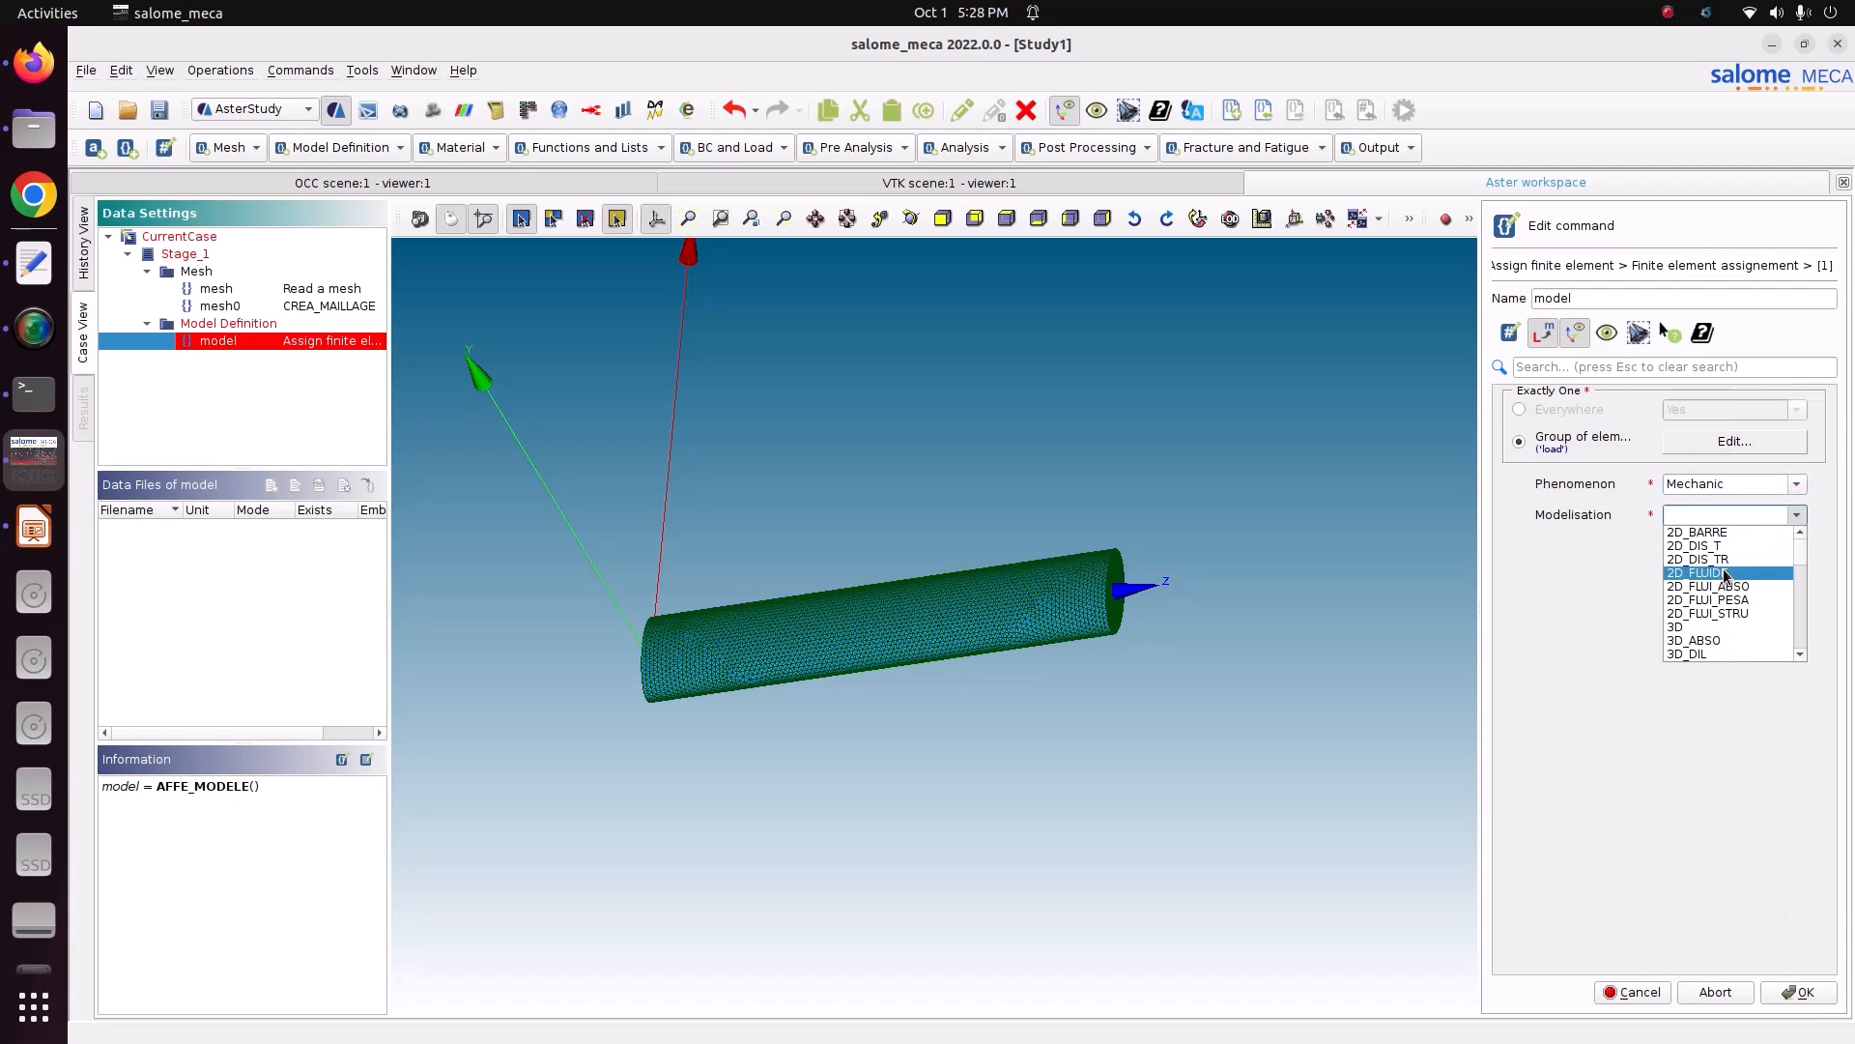
pyautogui.scroll(-12, 1726, 580)
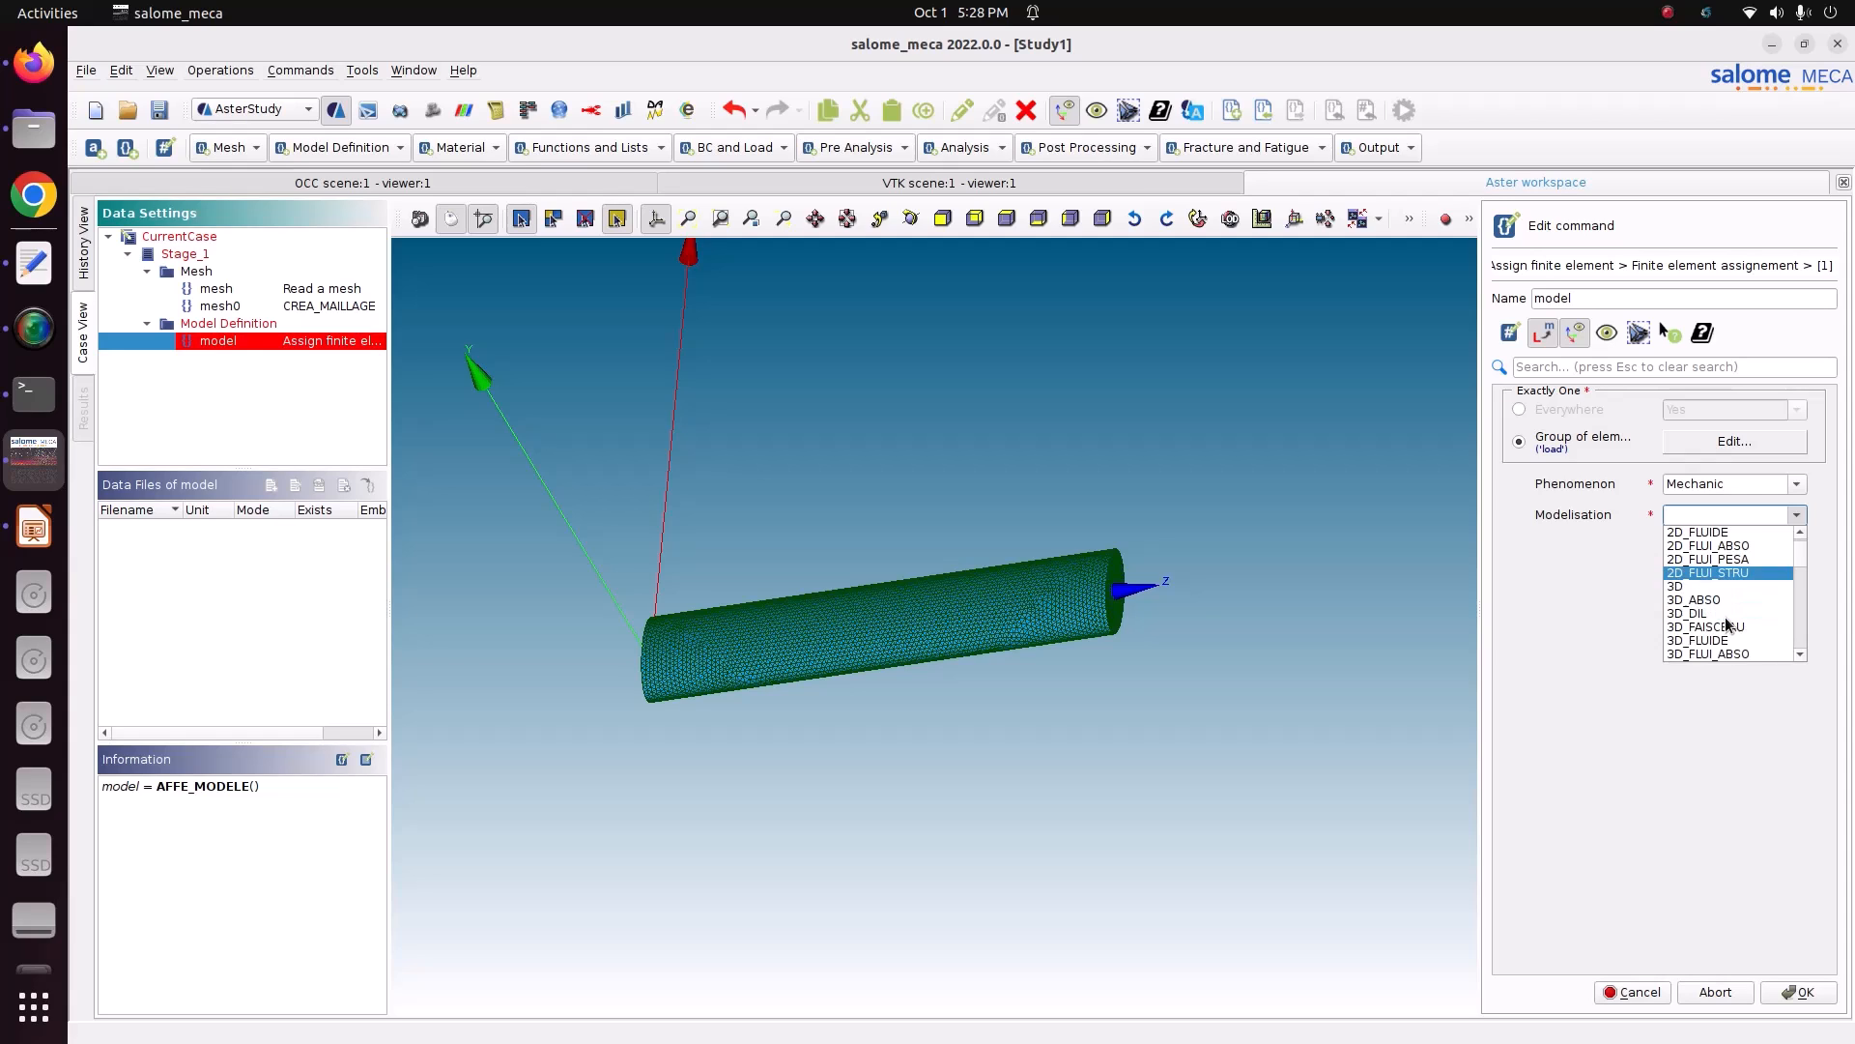
pyautogui.scroll(-10, 1728, 624)
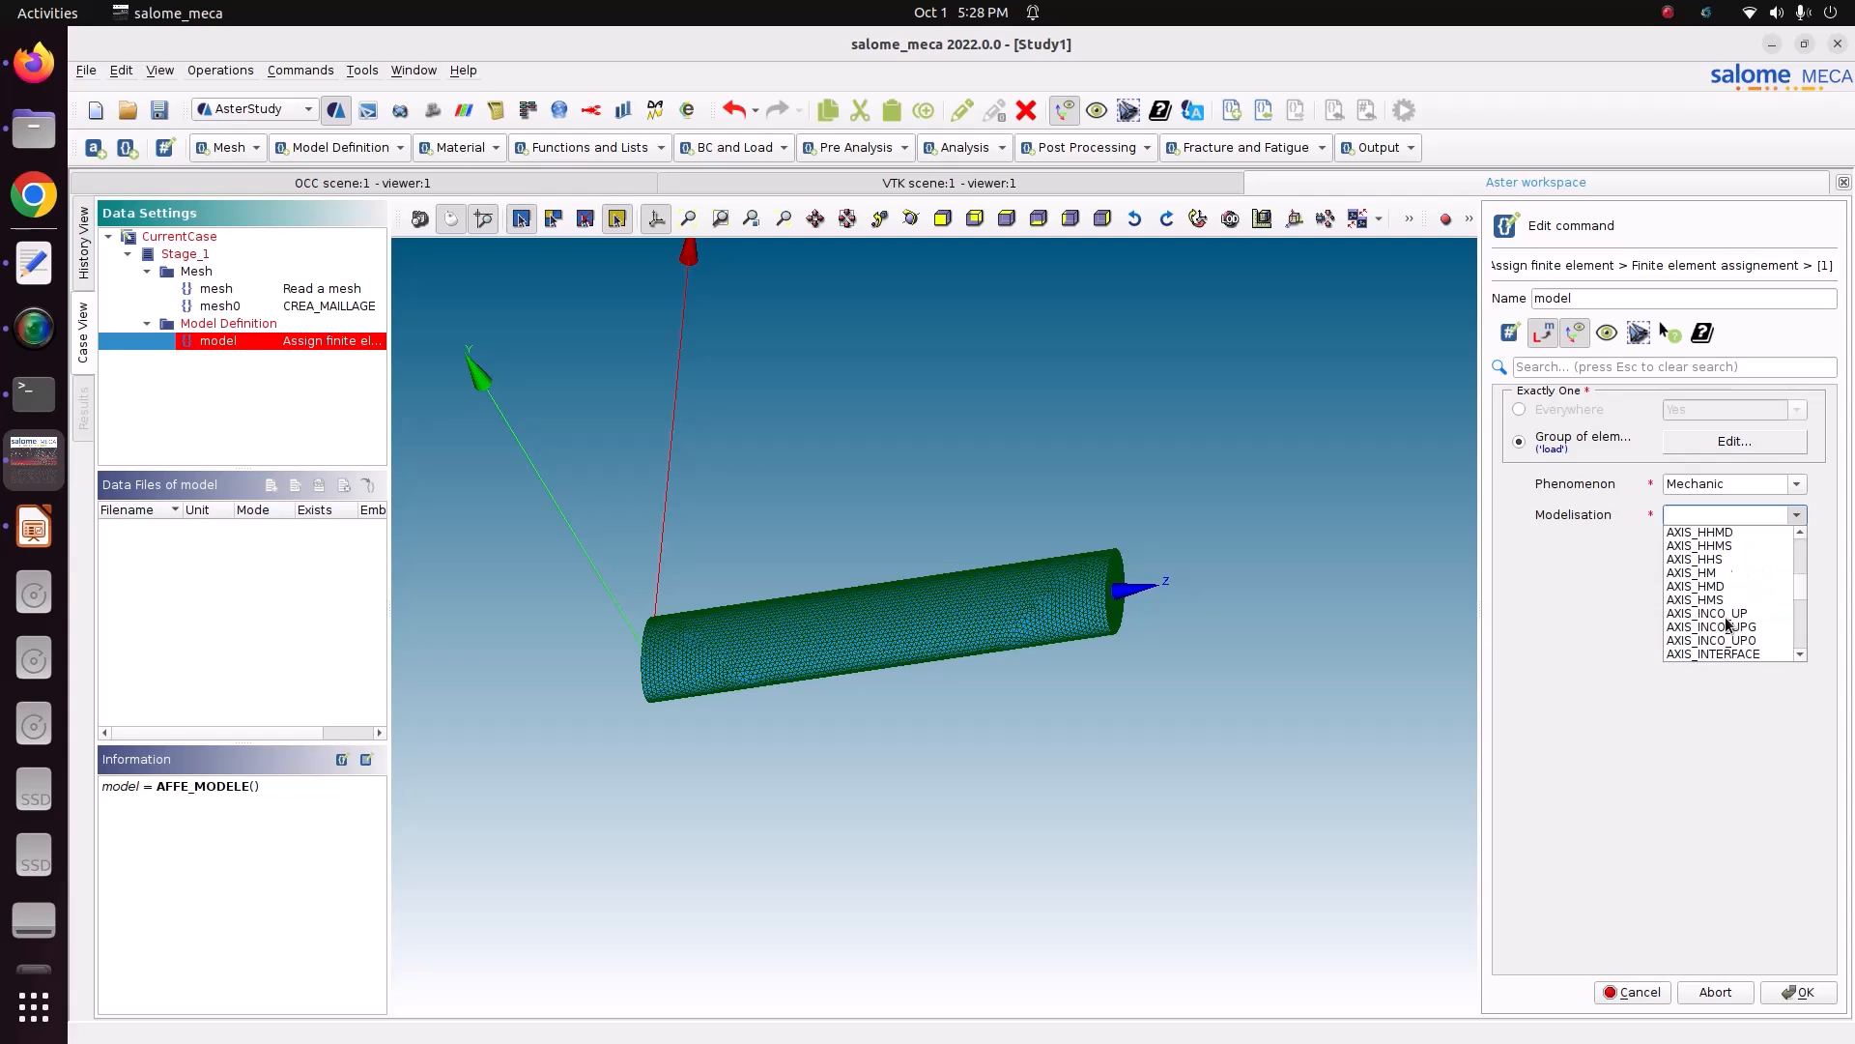
pyautogui.scroll(-2, 1728, 623)
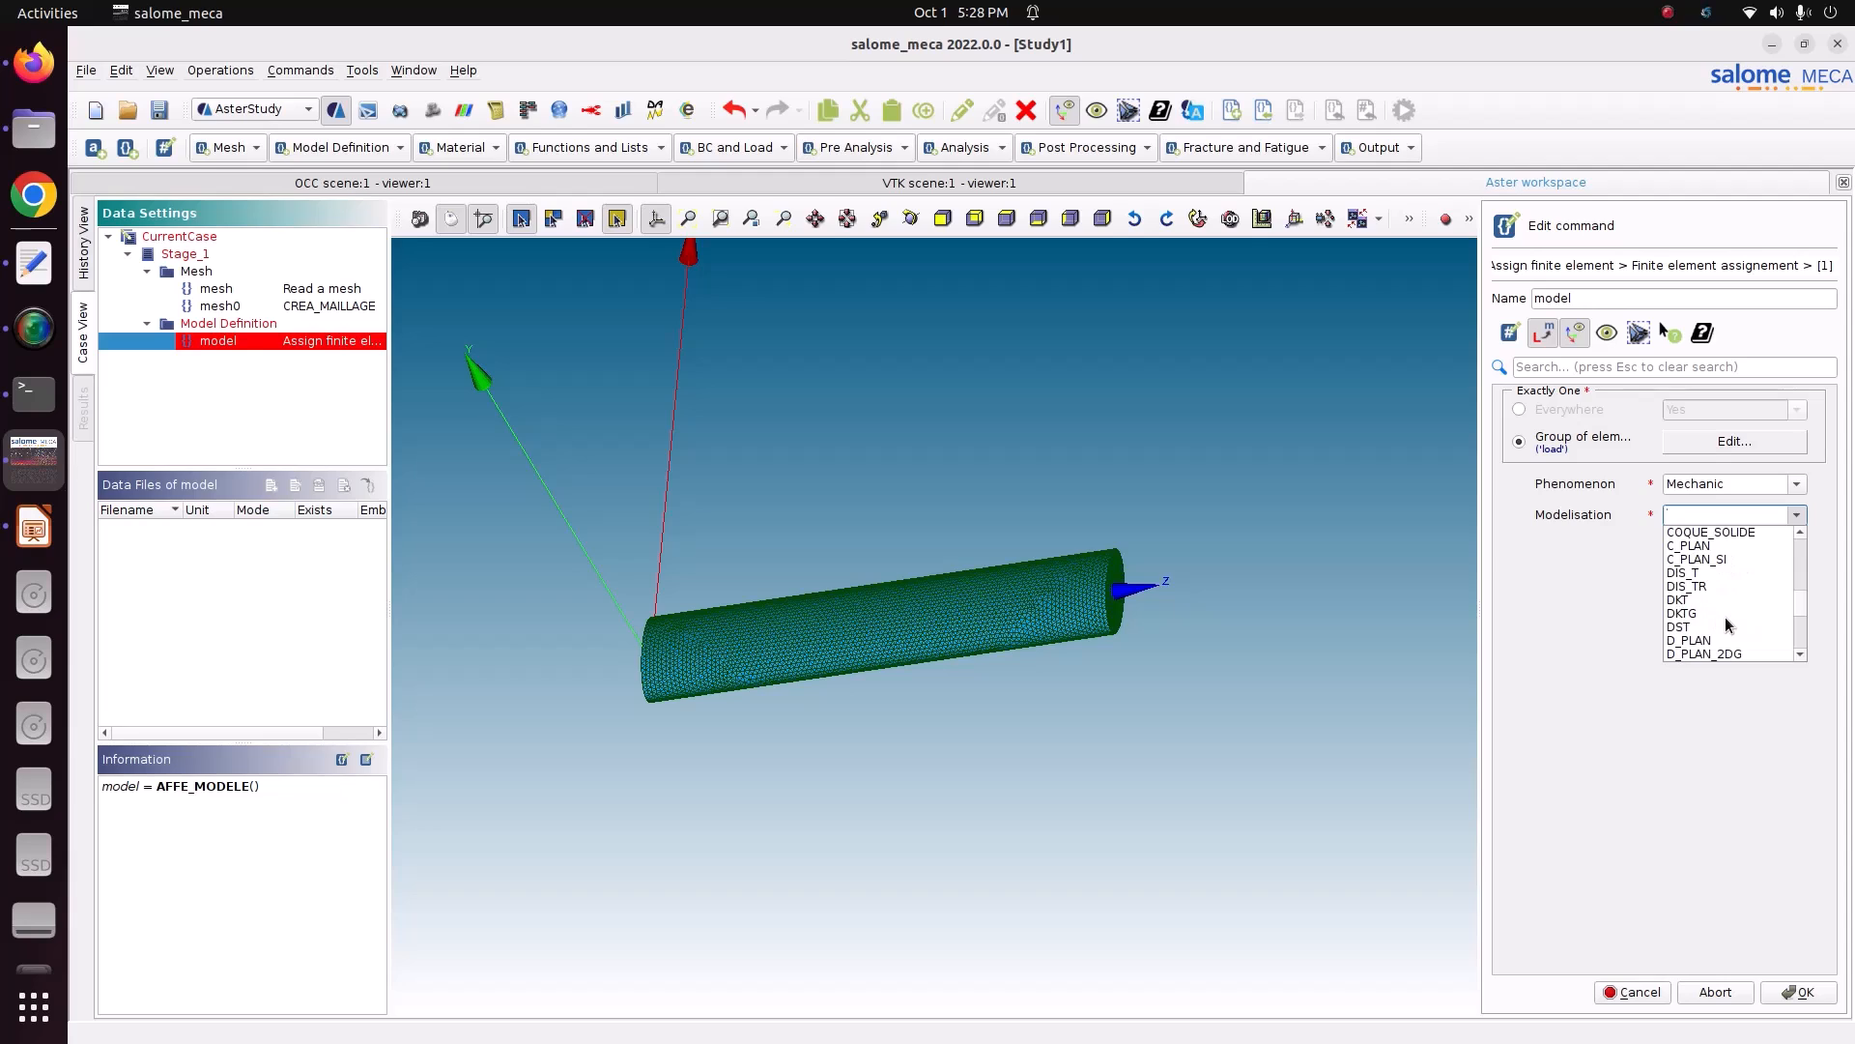
pyautogui.scroll(-5, 1726, 623)
pyautogui.scroll(5, 1726, 623)
pyautogui.scroll(-6, 1728, 623)
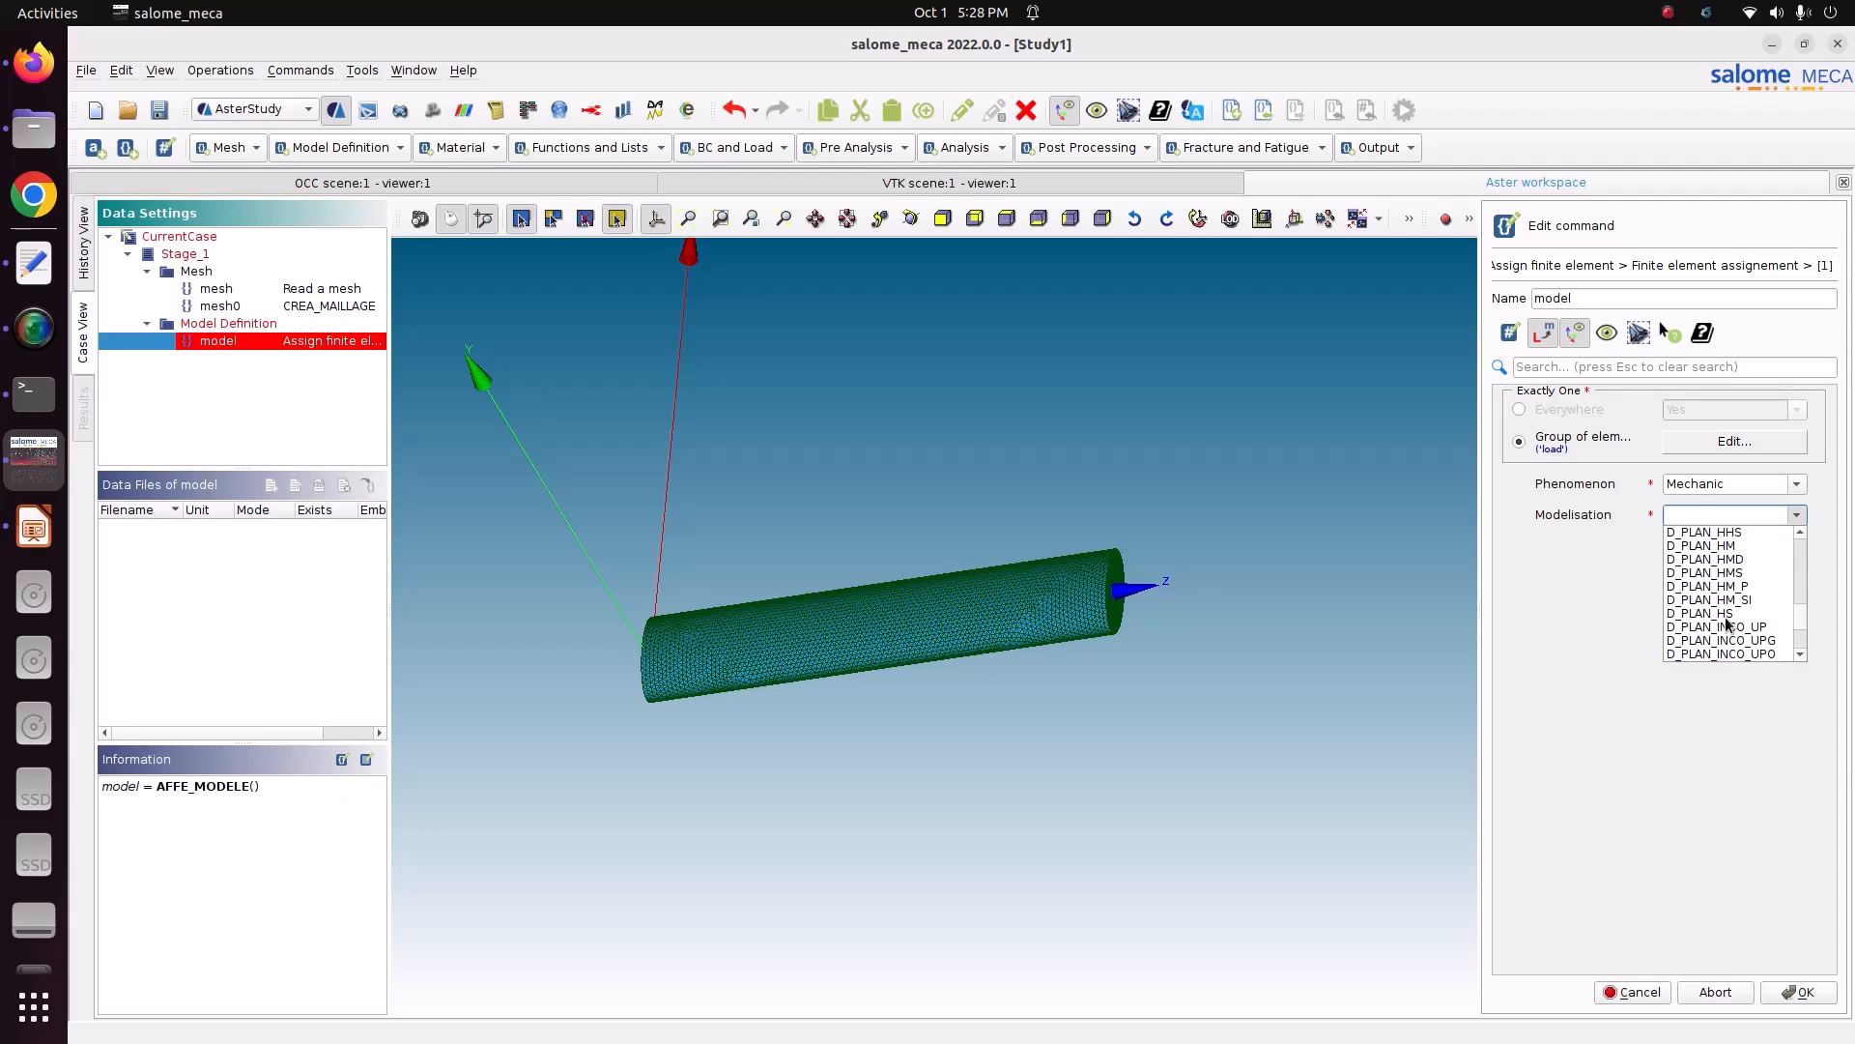
pyautogui.scroll(6, 1728, 624)
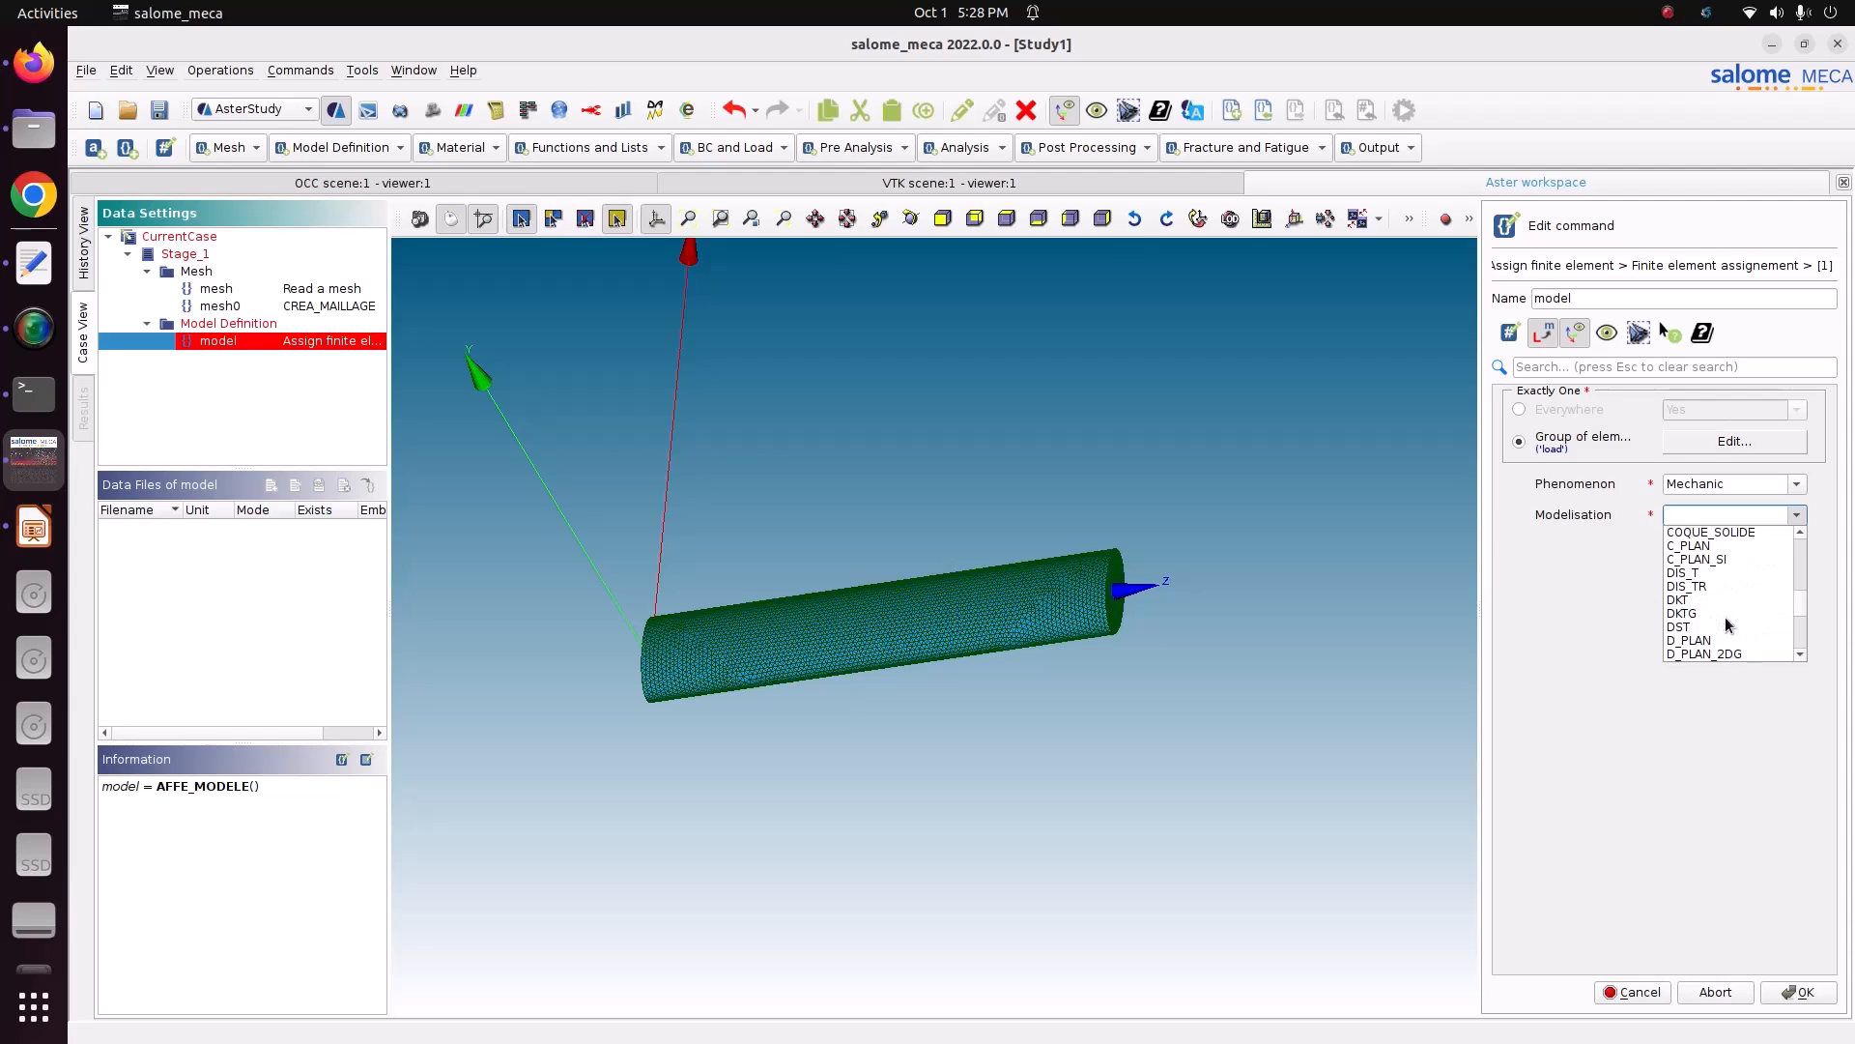
pyautogui.scroll(-6, 1774, 606)
pyautogui.scroll(-15, 1774, 606)
pyautogui.scroll(20, 1772, 601)
pyautogui.click(1727, 579)
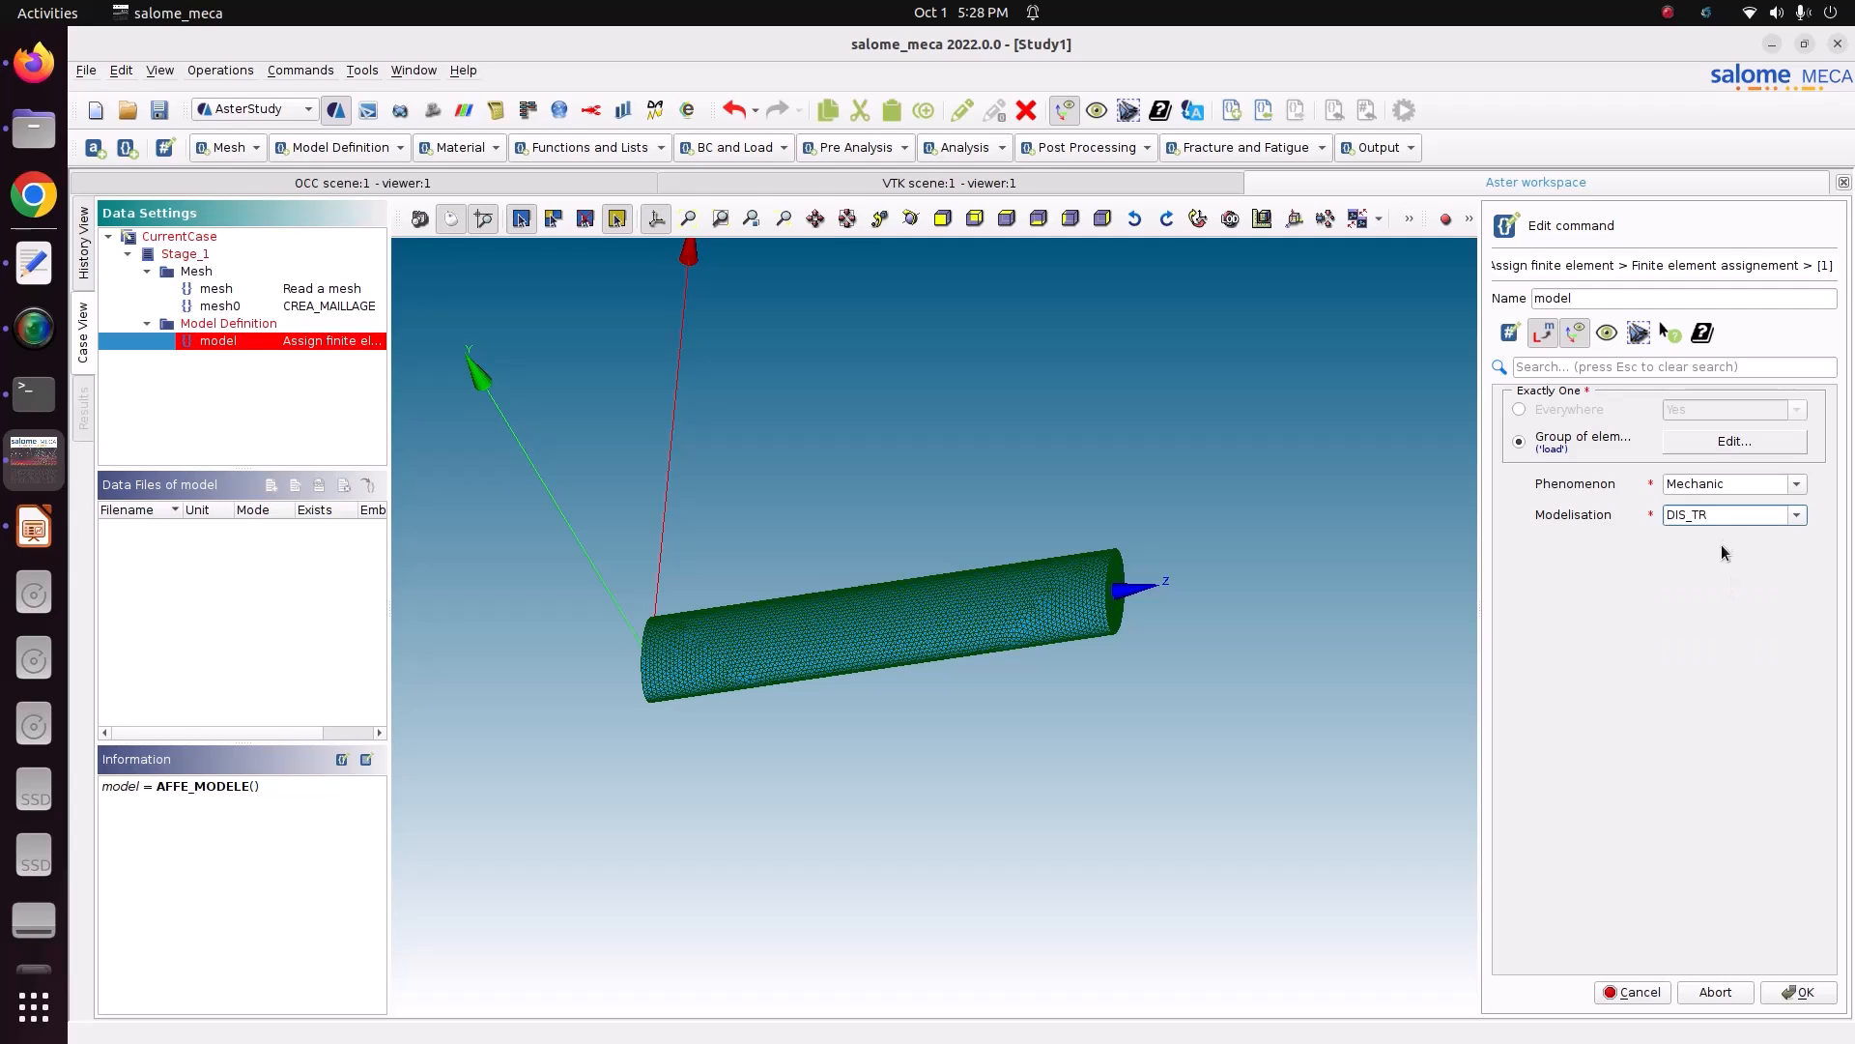
# - Check the load group's assignment against slide 5 in LibreOffice Impress, and confirm it back in Salome-Meca
pyautogui.click(34, 526)
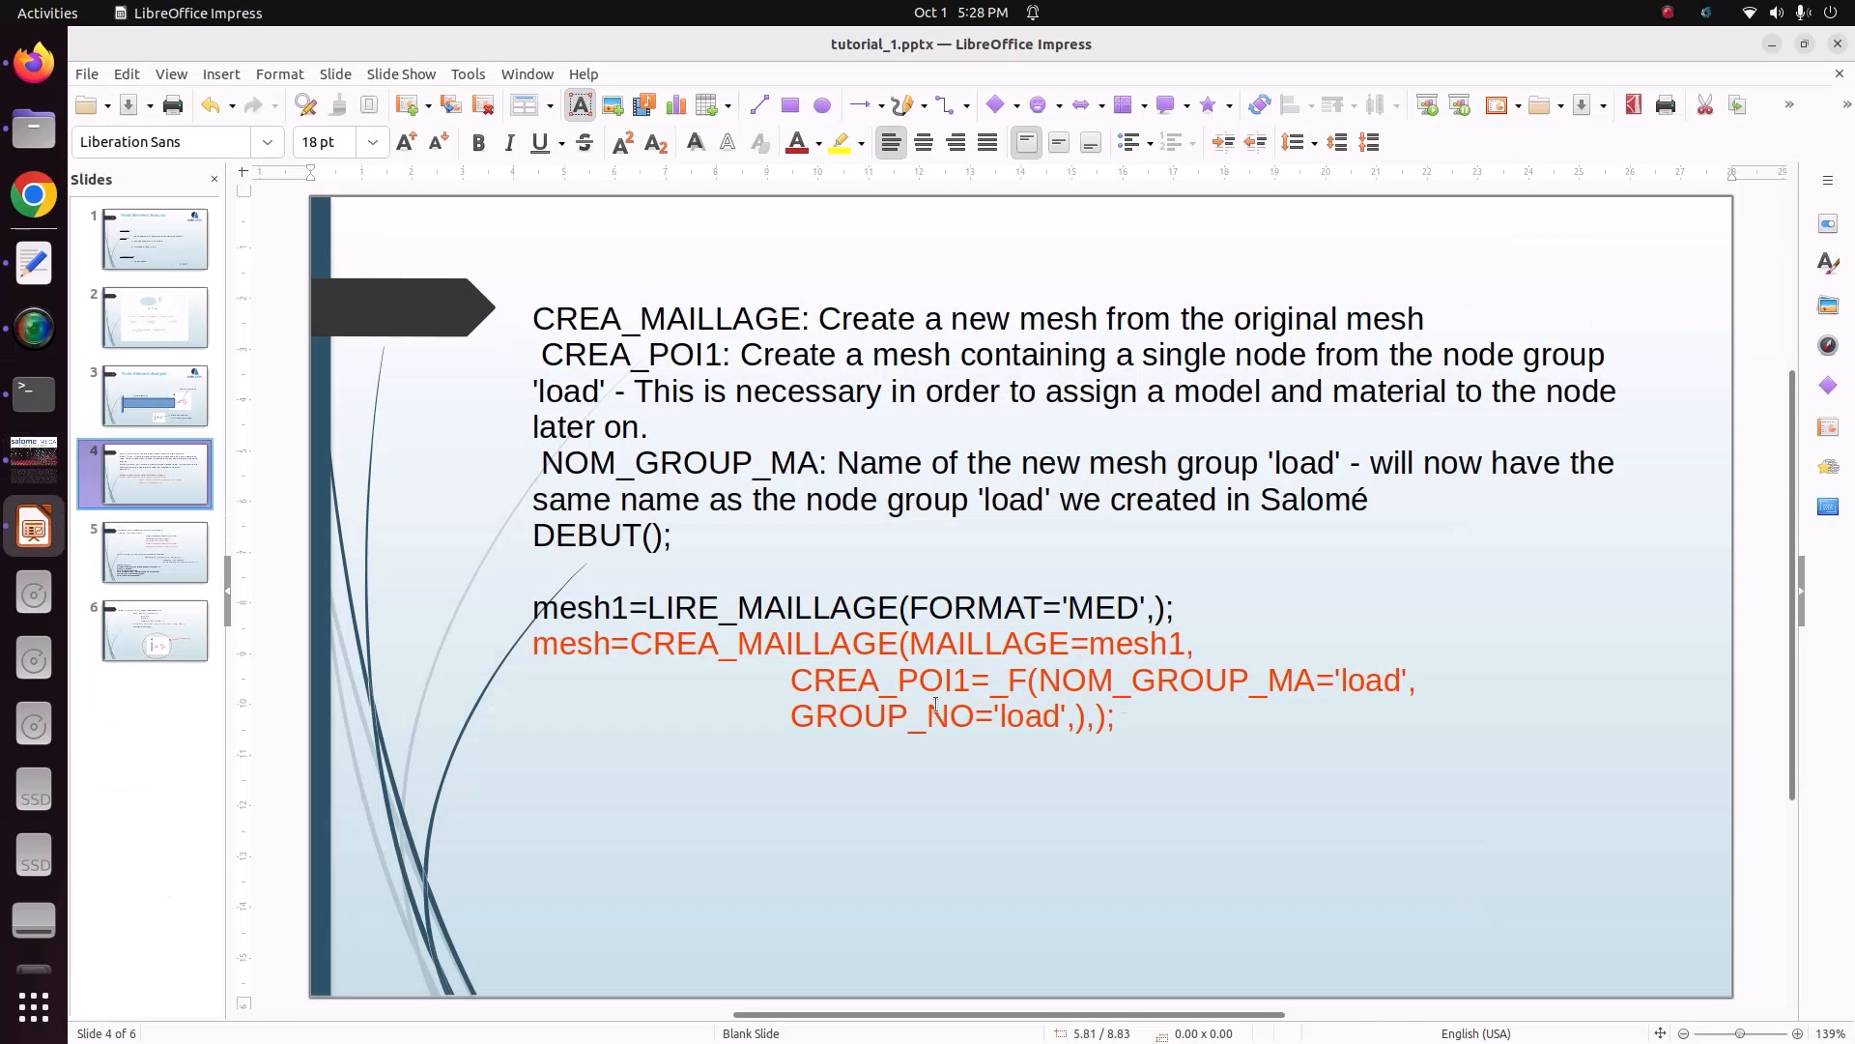
pyautogui.click(124, 526)
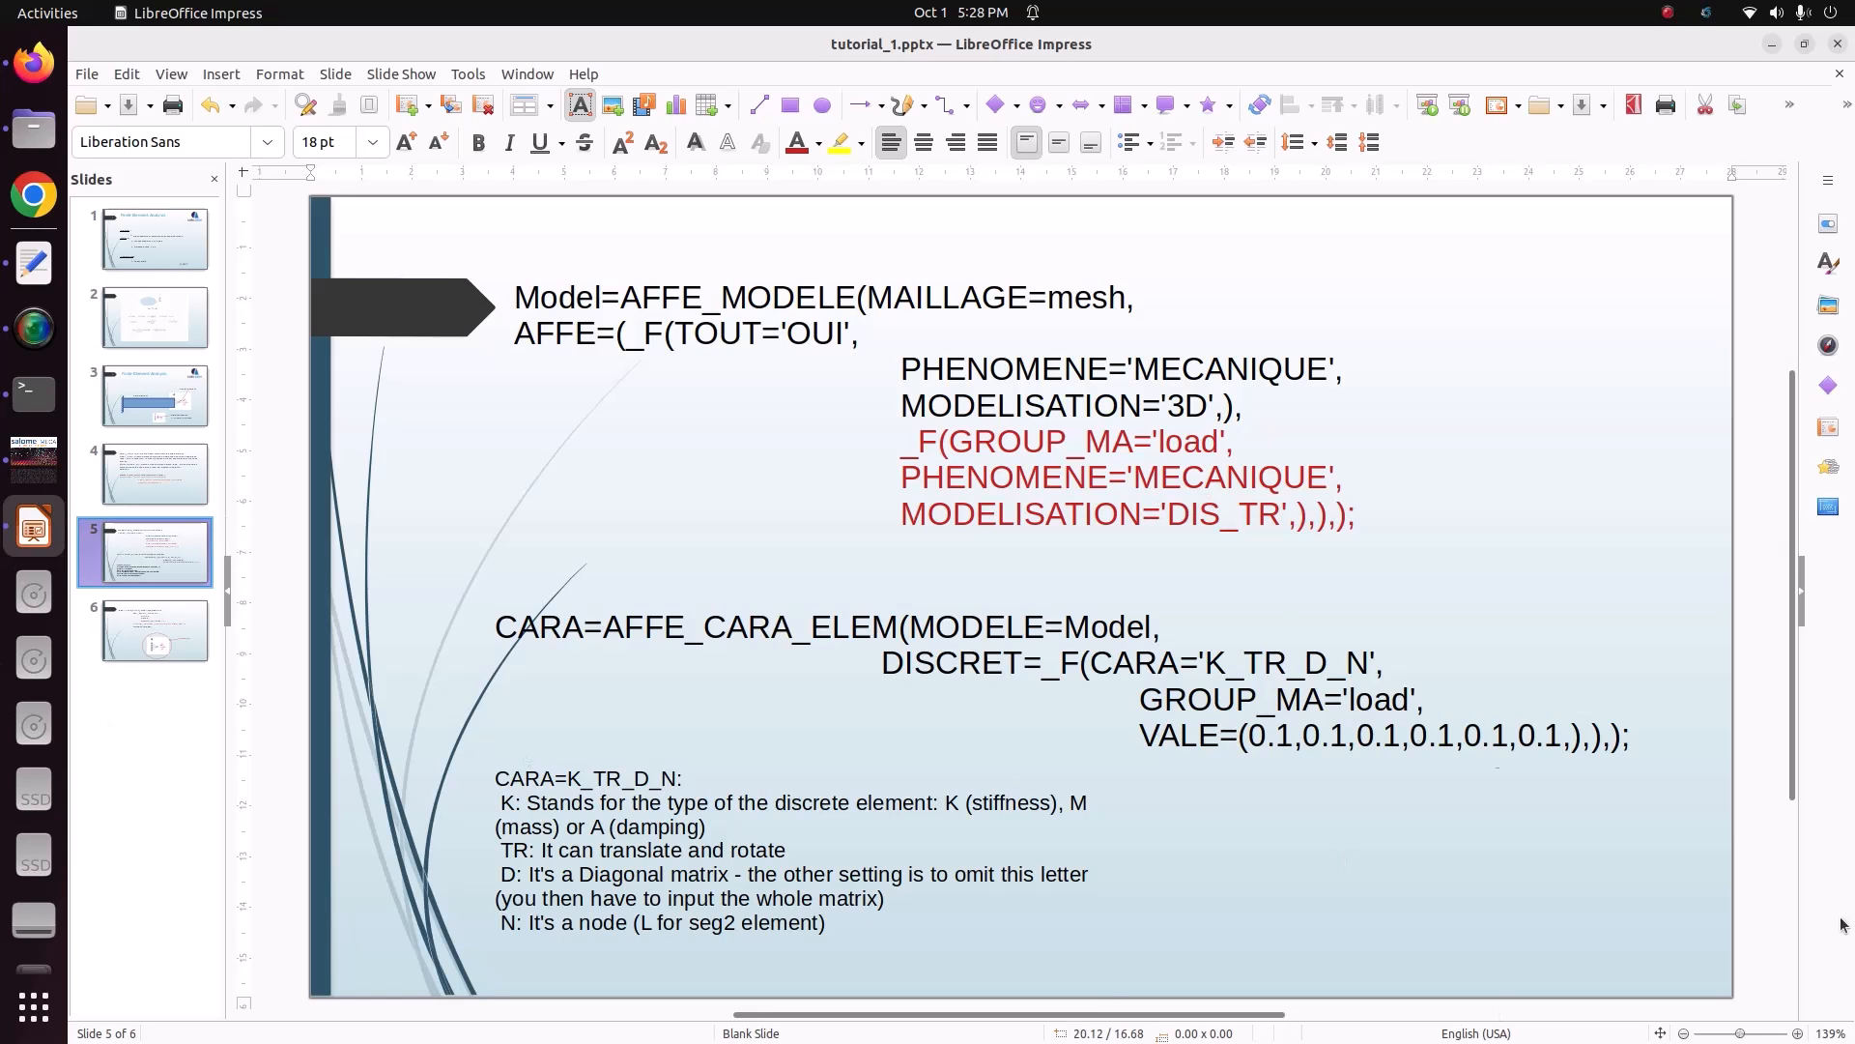
pyautogui.click(38, 450)
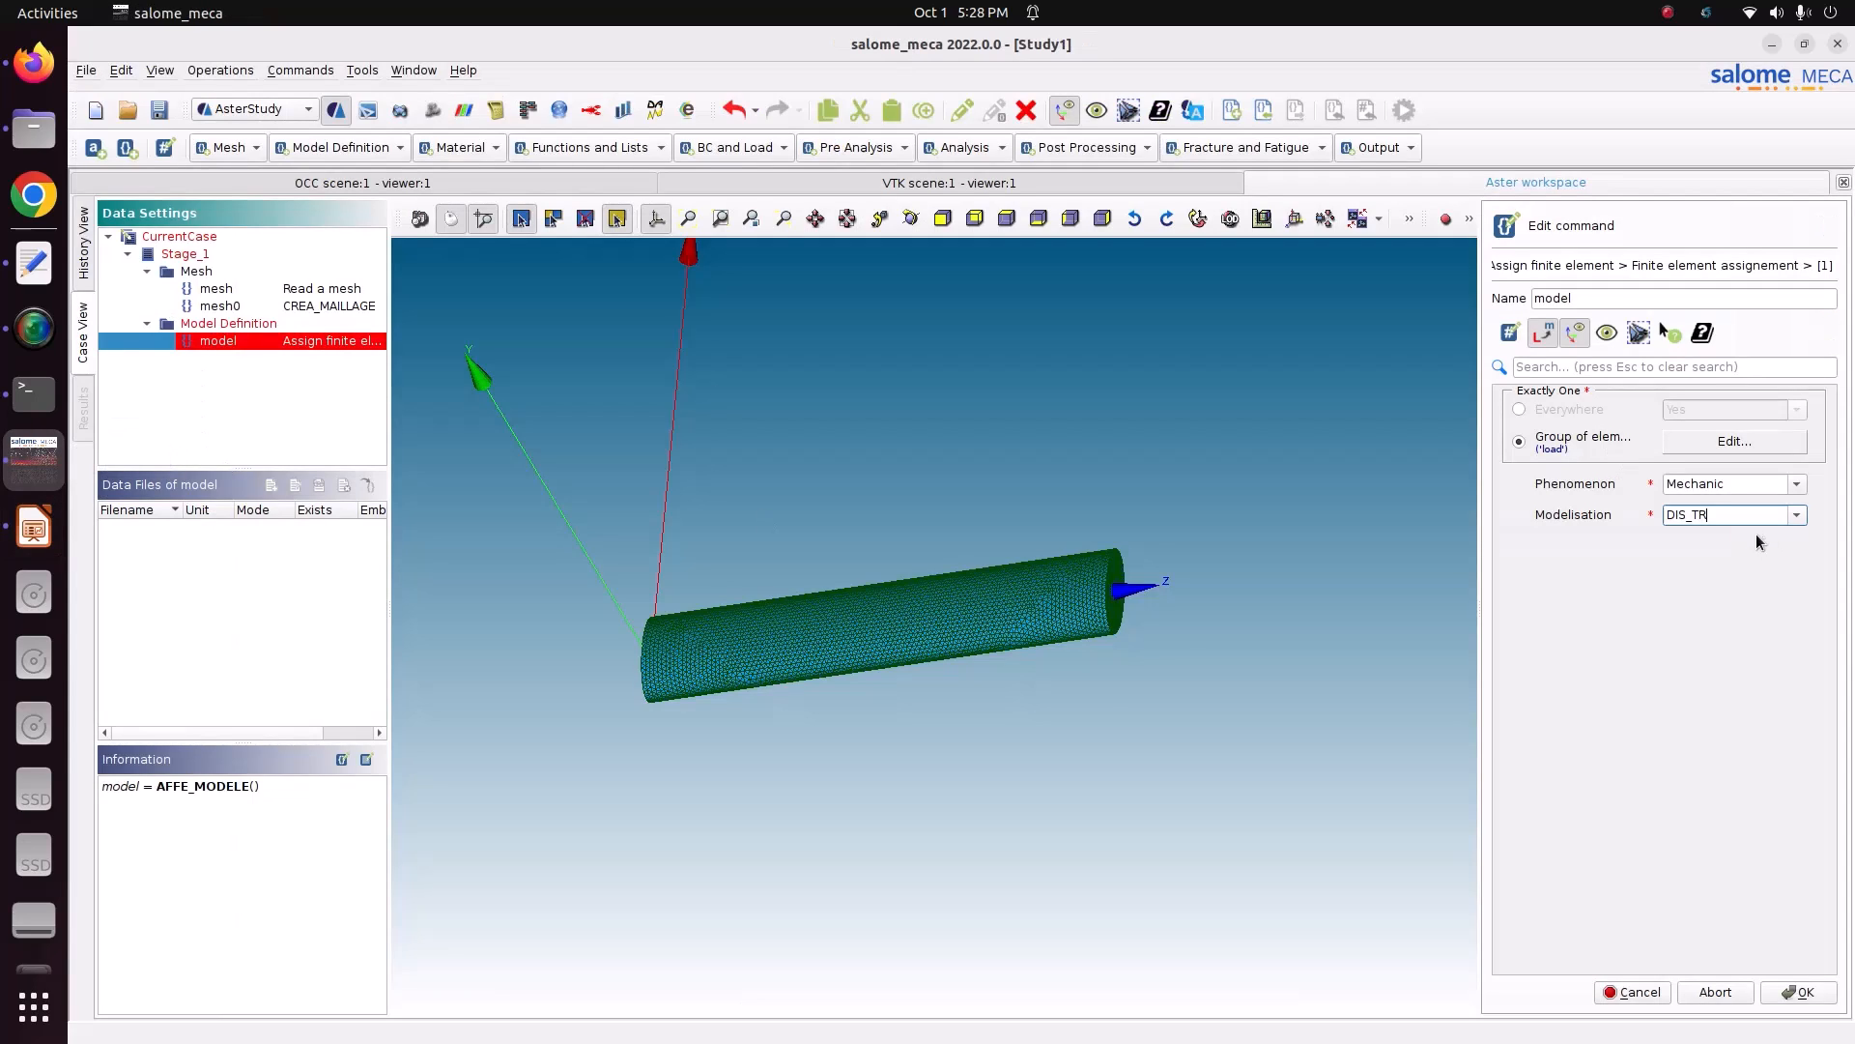
pyautogui.click(1802, 993)
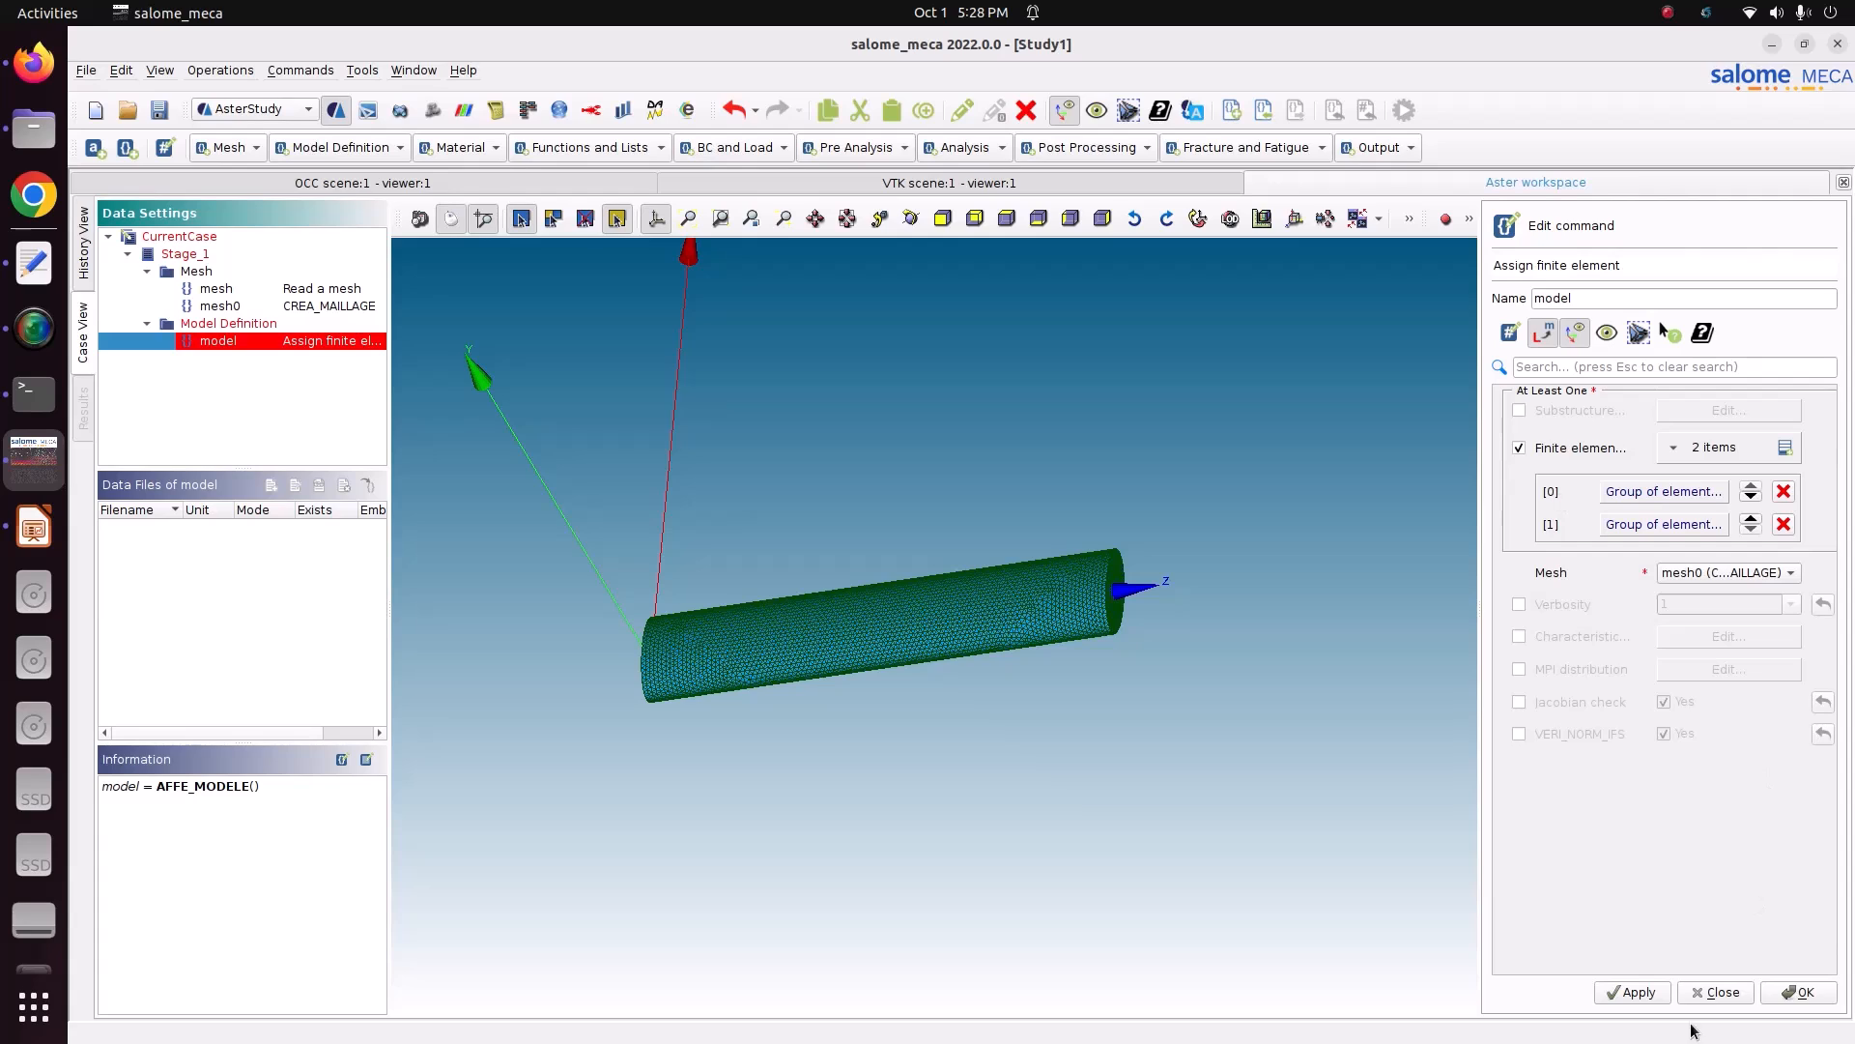
# - Store the finite element assignment for the bar and load groups and finish editing the command
pyautogui.click(1658, 993)
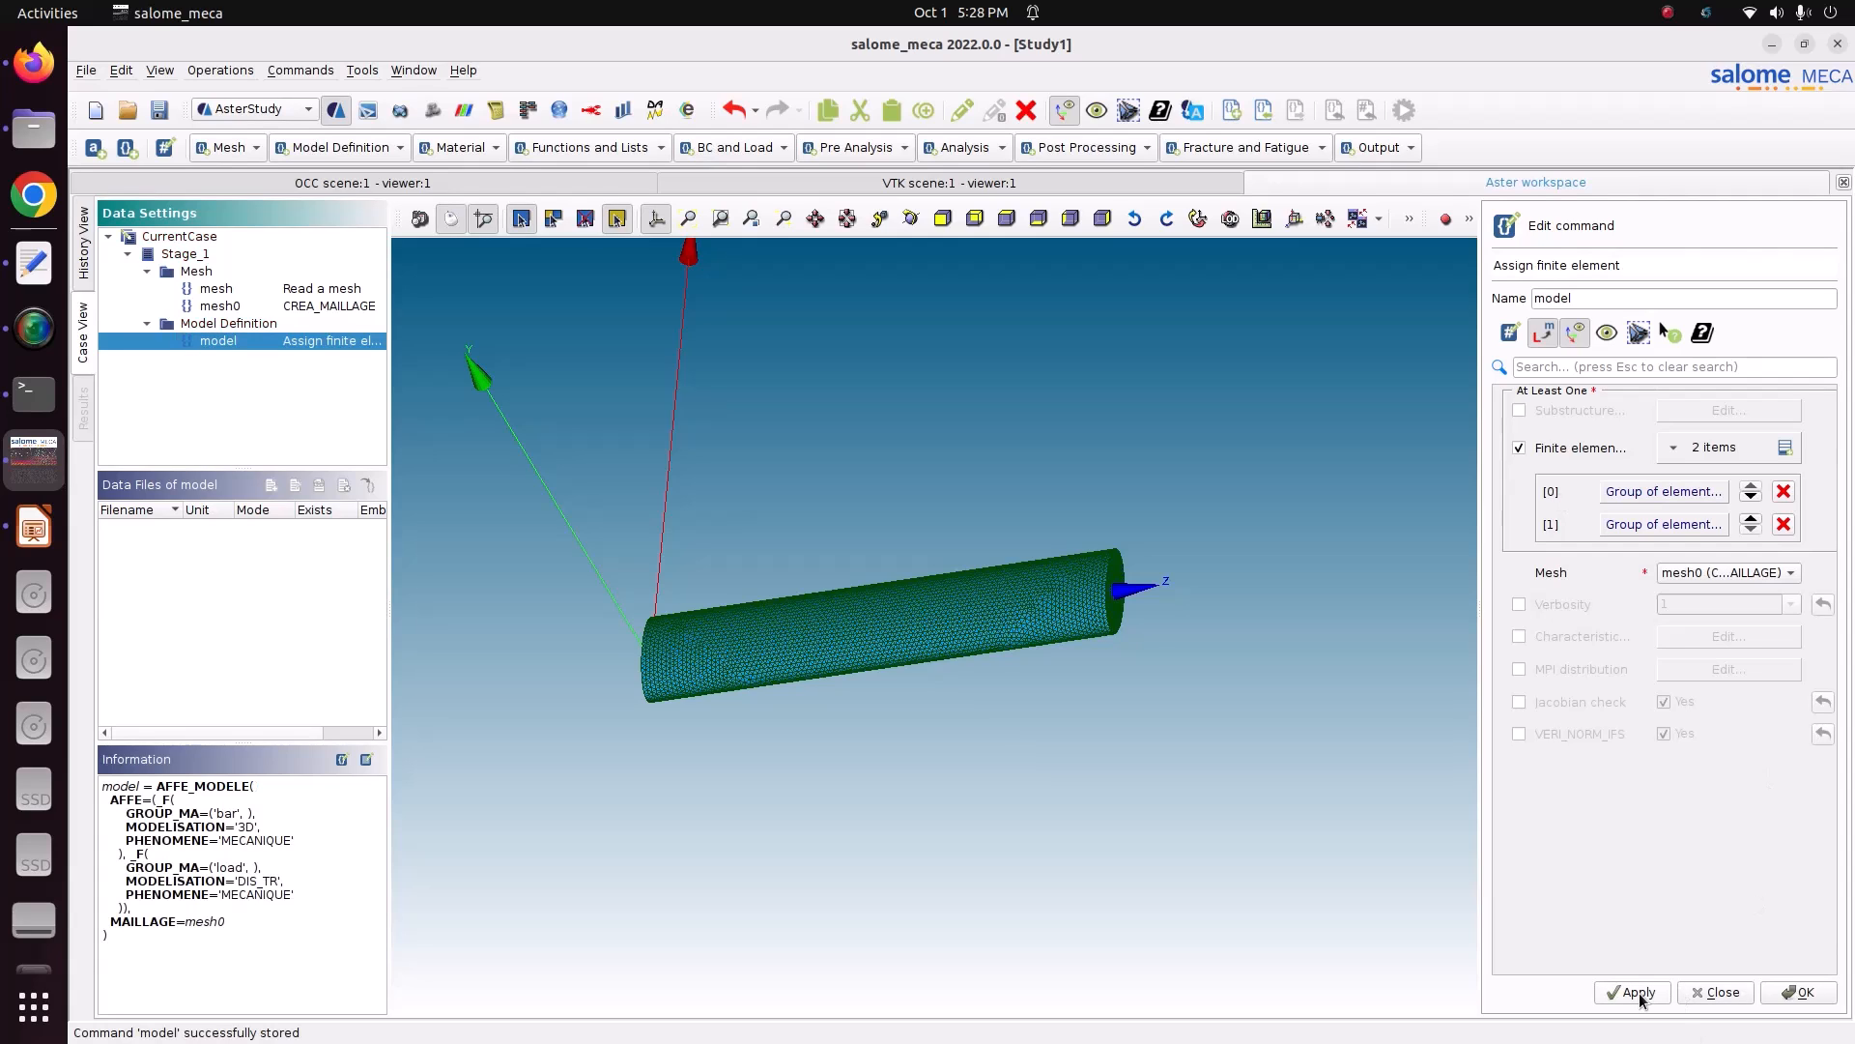
pyautogui.click(1799, 994)
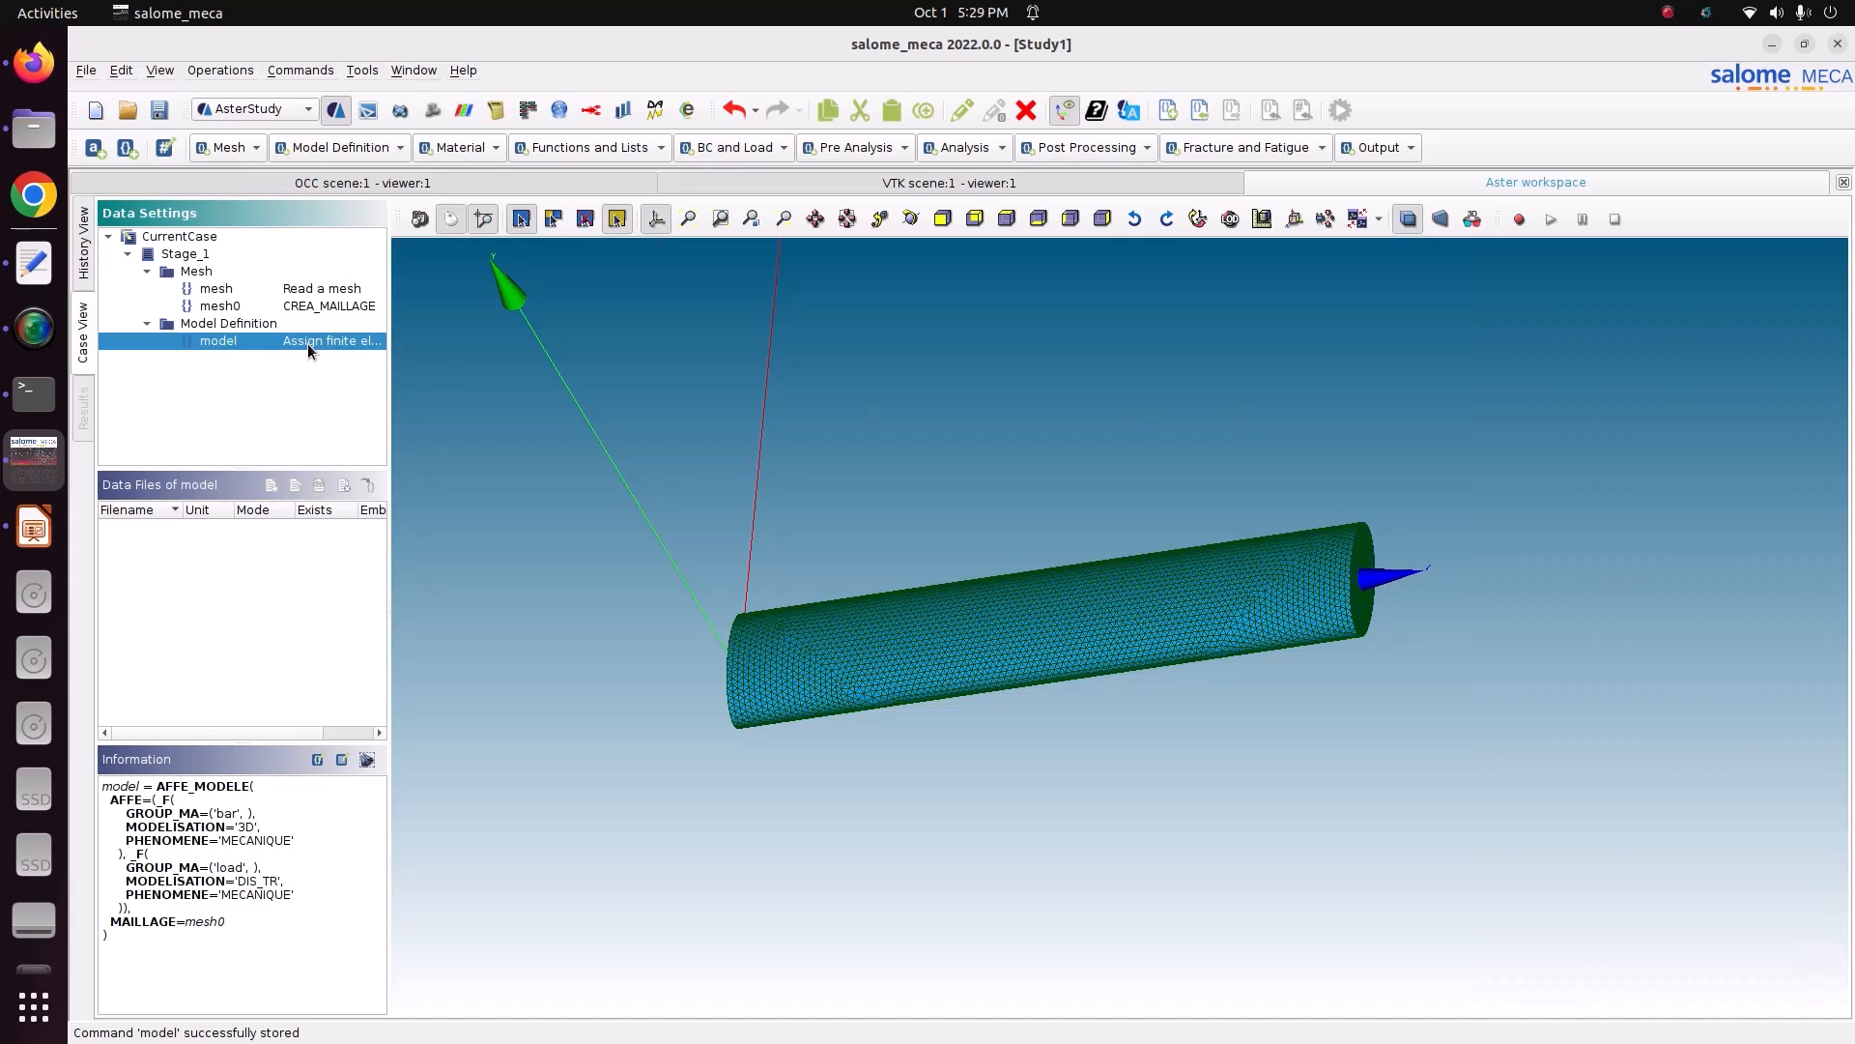
# - Add an AFFE_CARA_ELEM command from the model definition commands and give it one DISCRET item
pyautogui.click(326, 151)
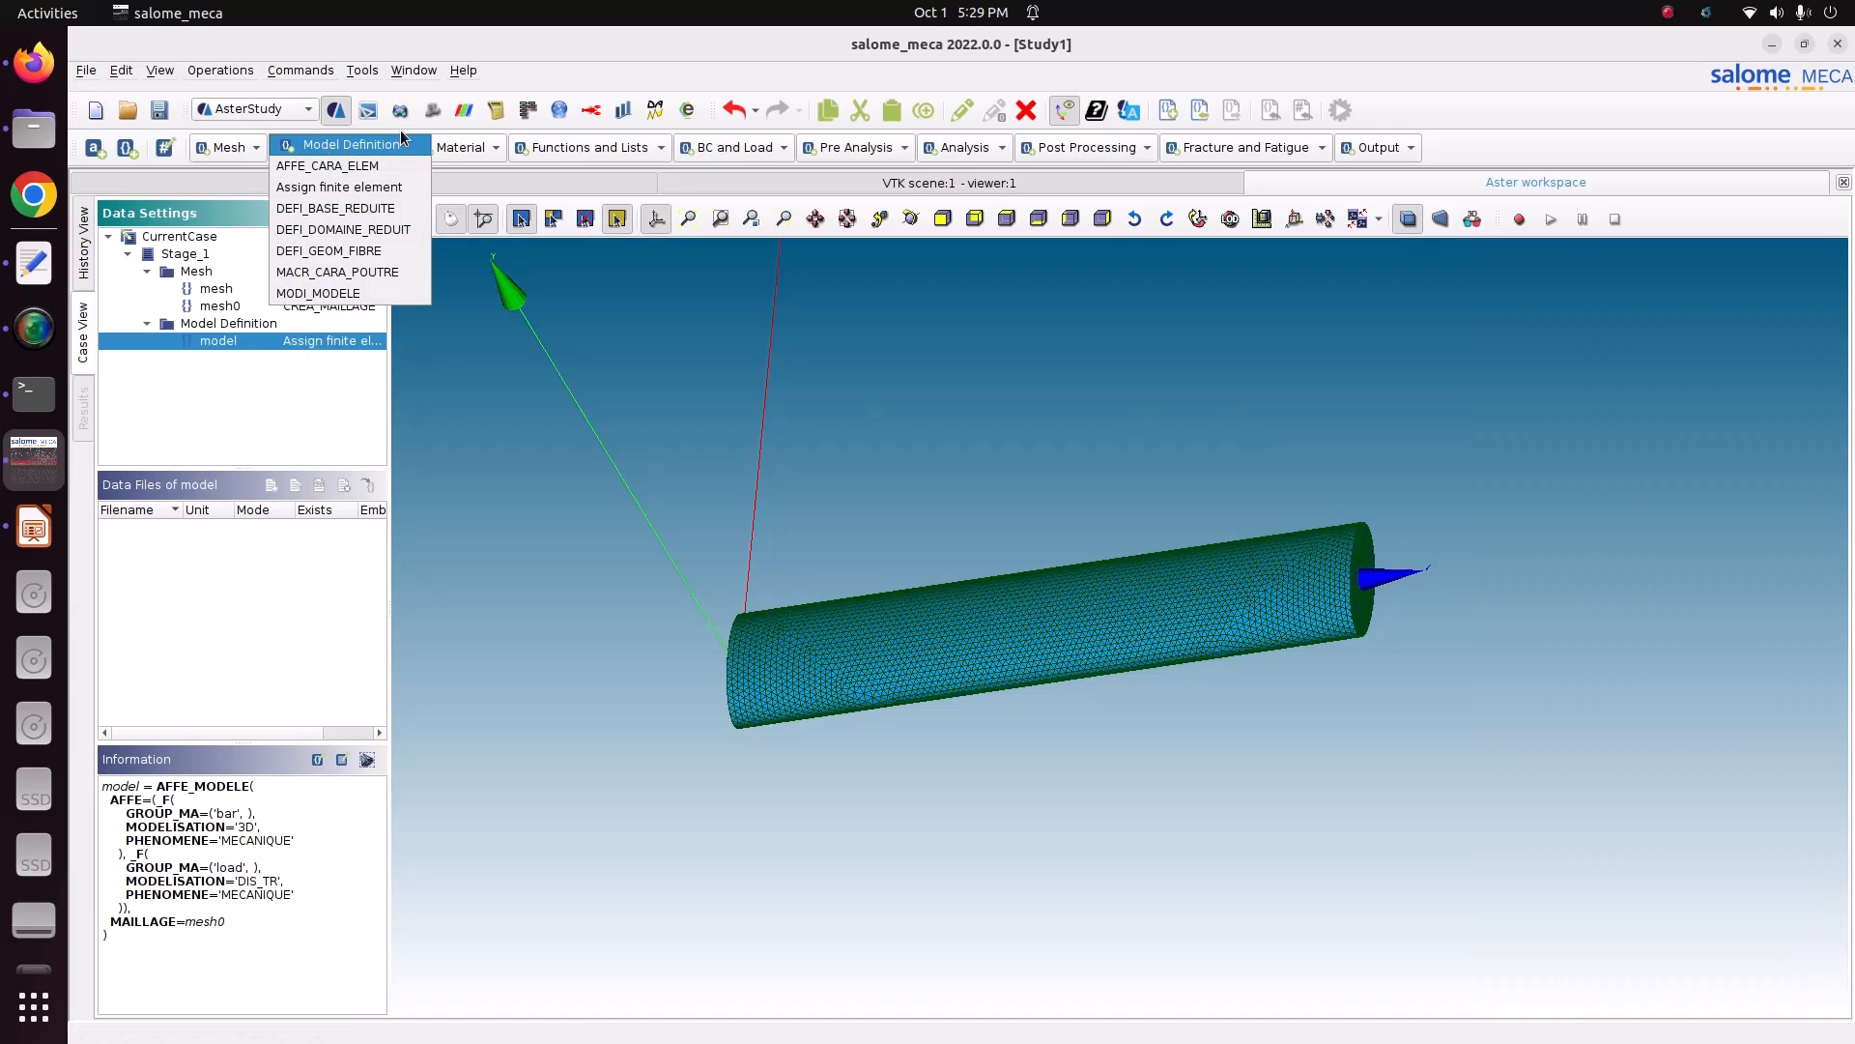
pyautogui.click(366, 167)
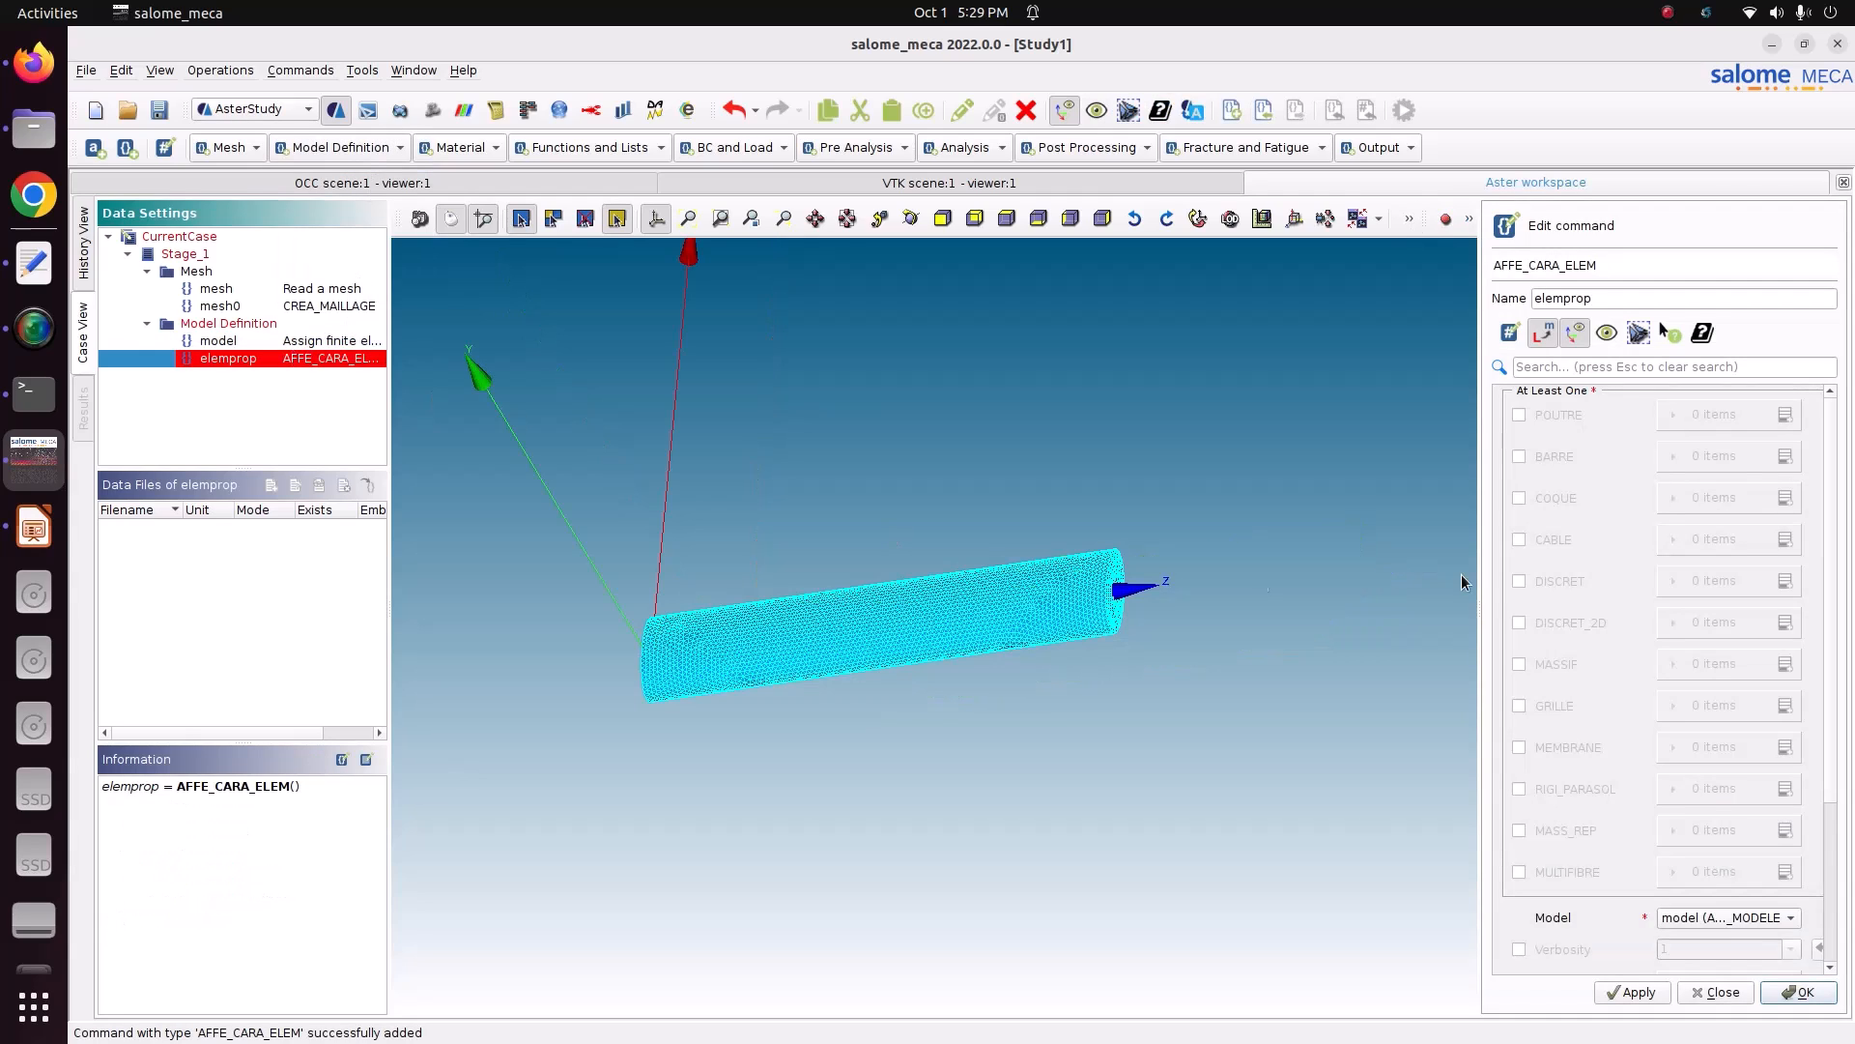
pyautogui.click(1552, 579)
pyautogui.click(1784, 581)
pyautogui.scroll(-5, 1623, 686)
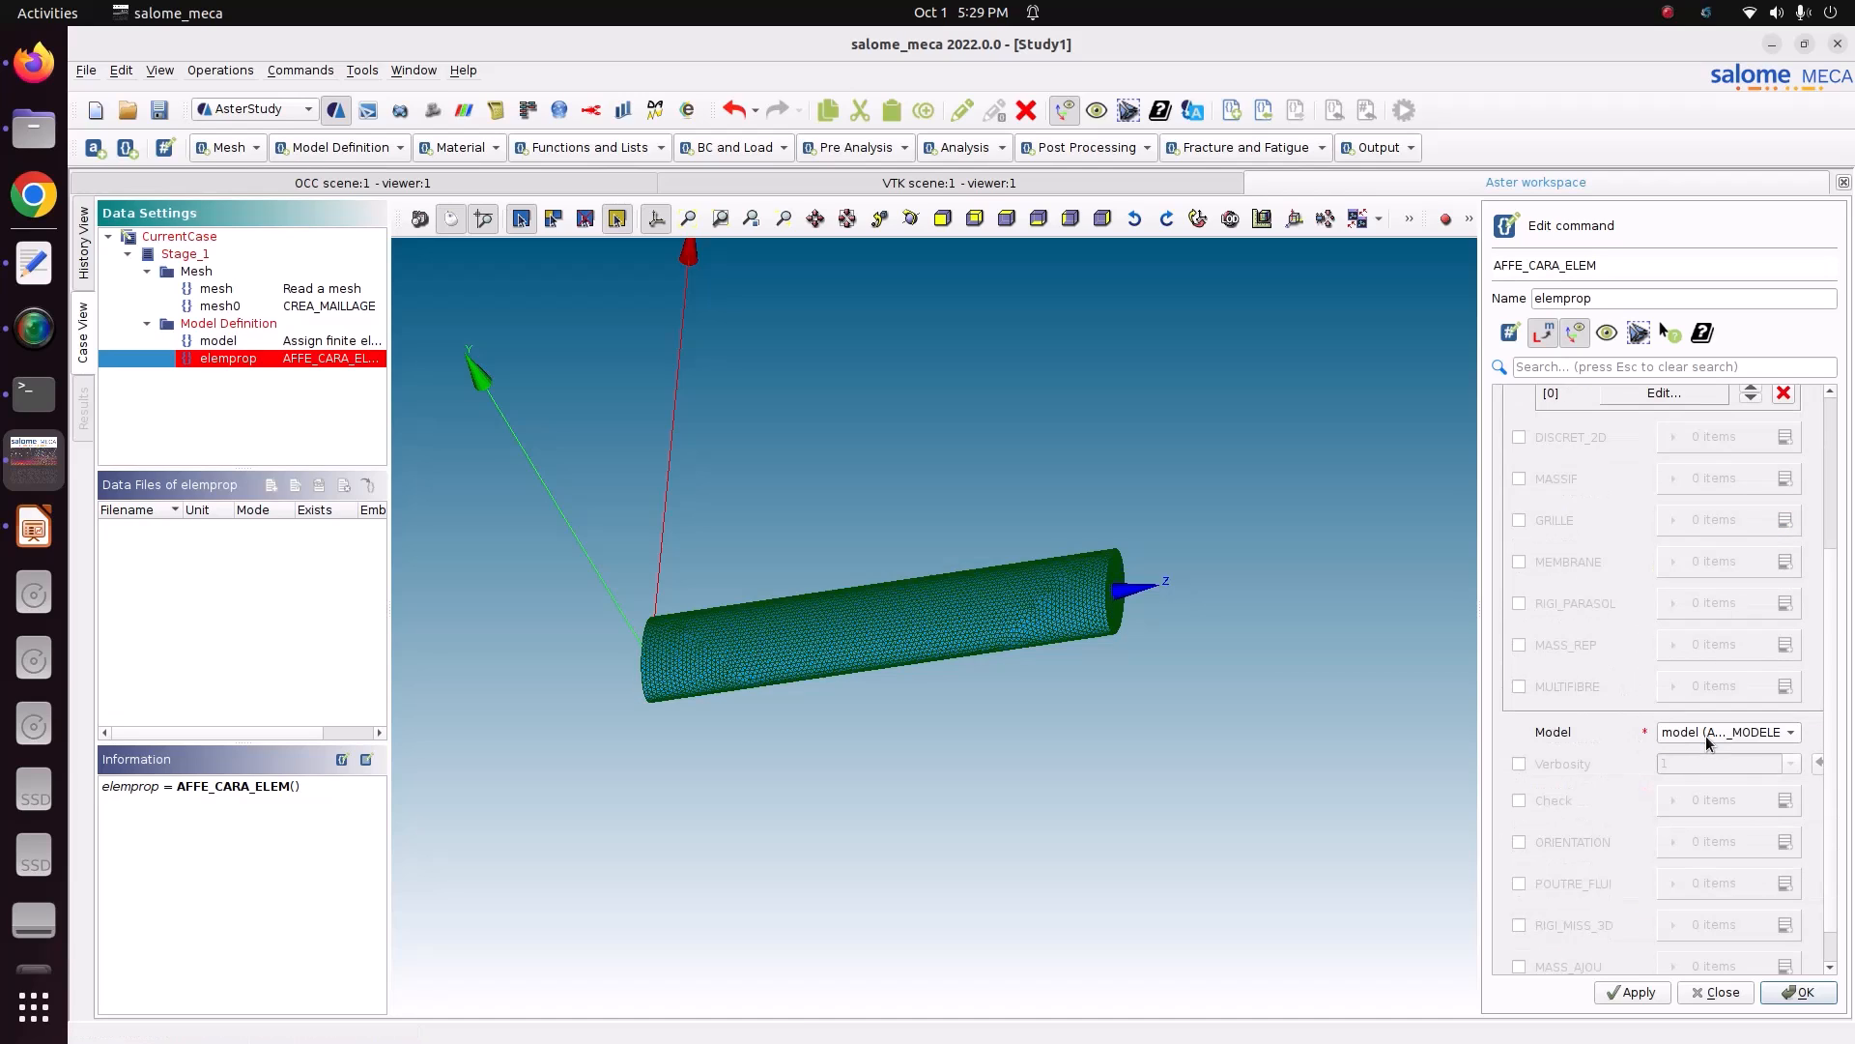
pyautogui.scroll(-1, 1703, 822)
pyautogui.scroll(3, 1672, 908)
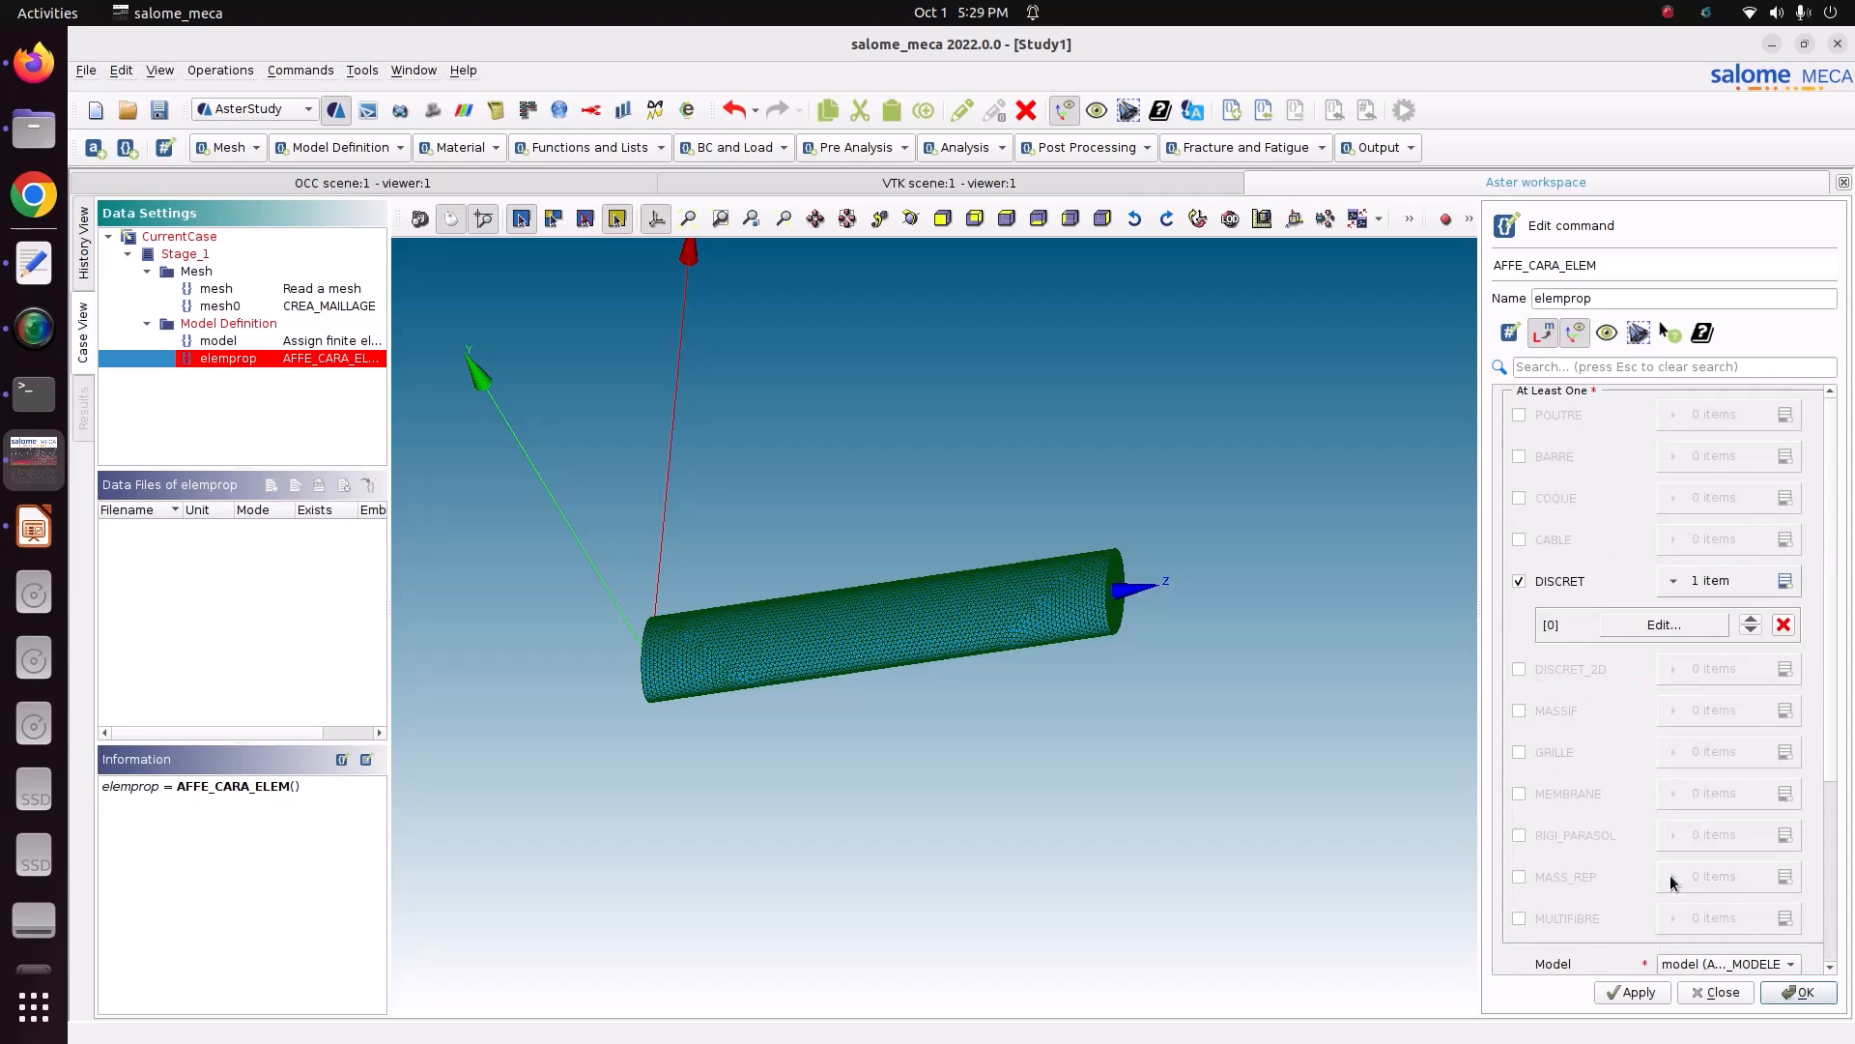
# - Set the DISCRET item's CARA characteristic to K_TR_D_N
pyautogui.click(1678, 626)
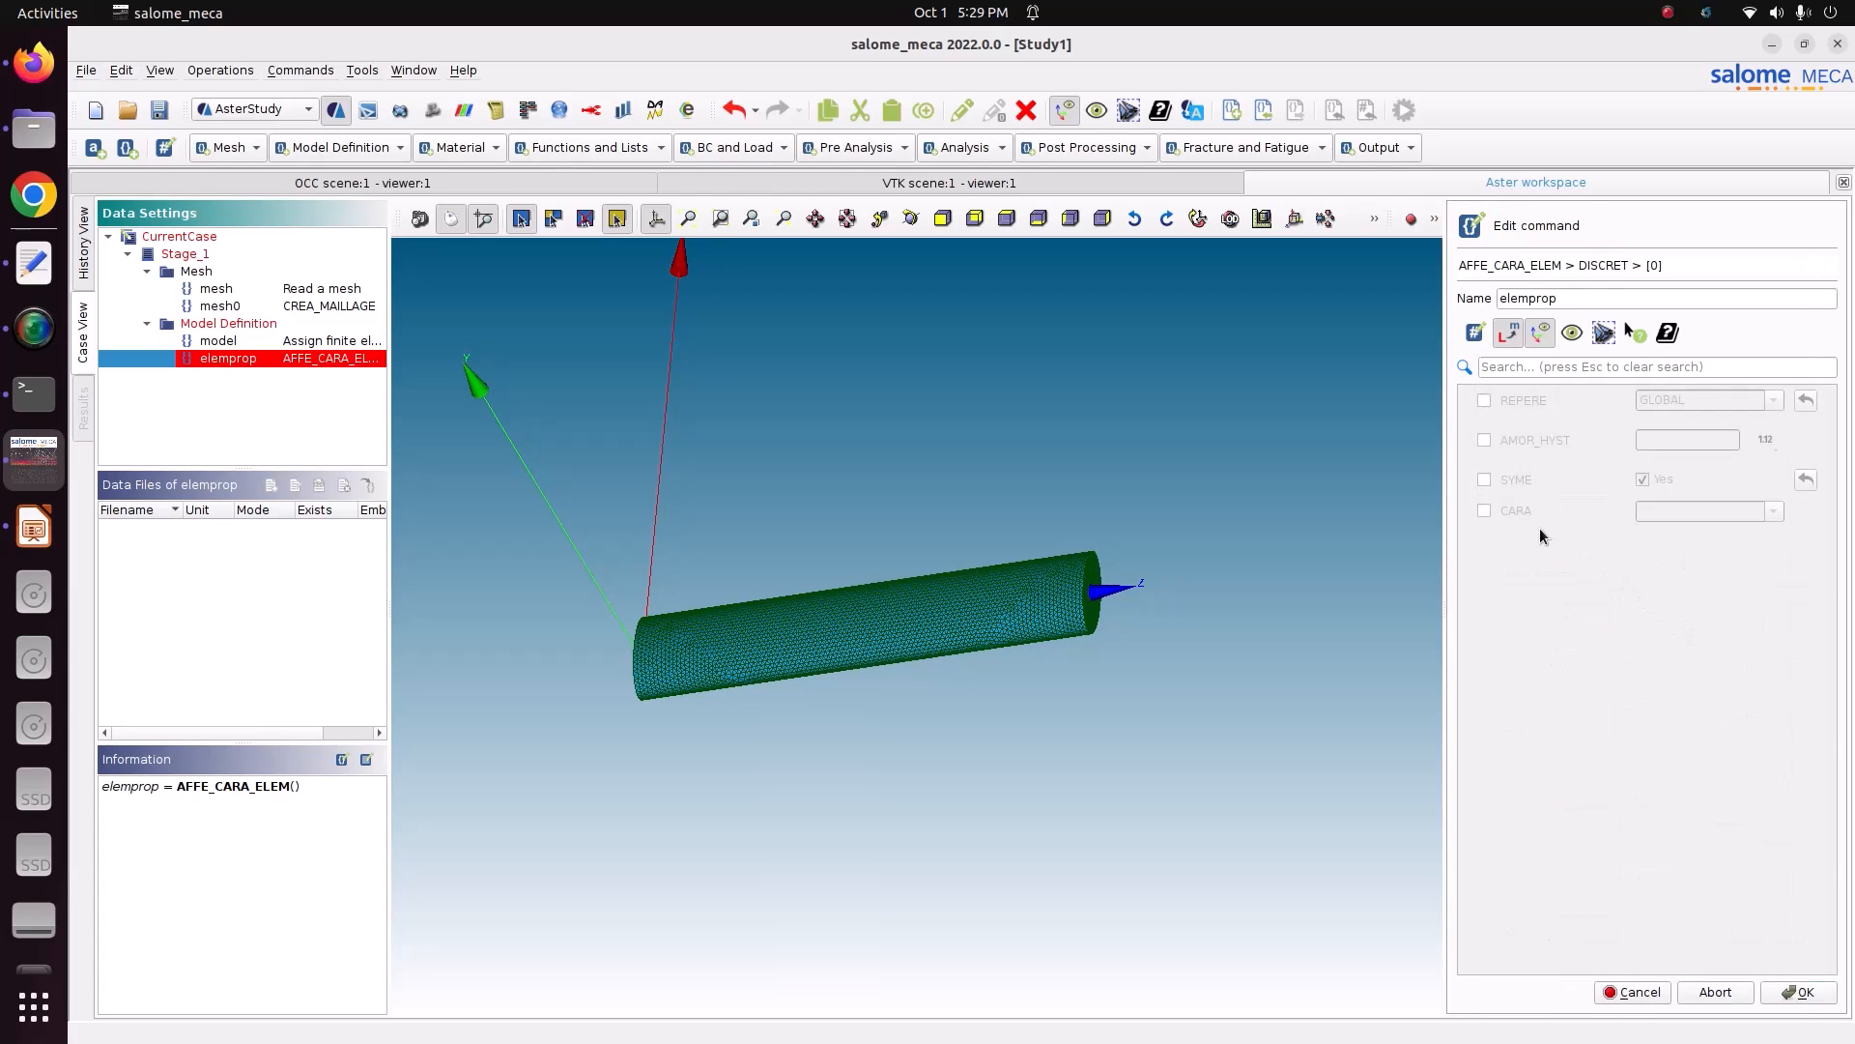
pyautogui.click(1486, 511)
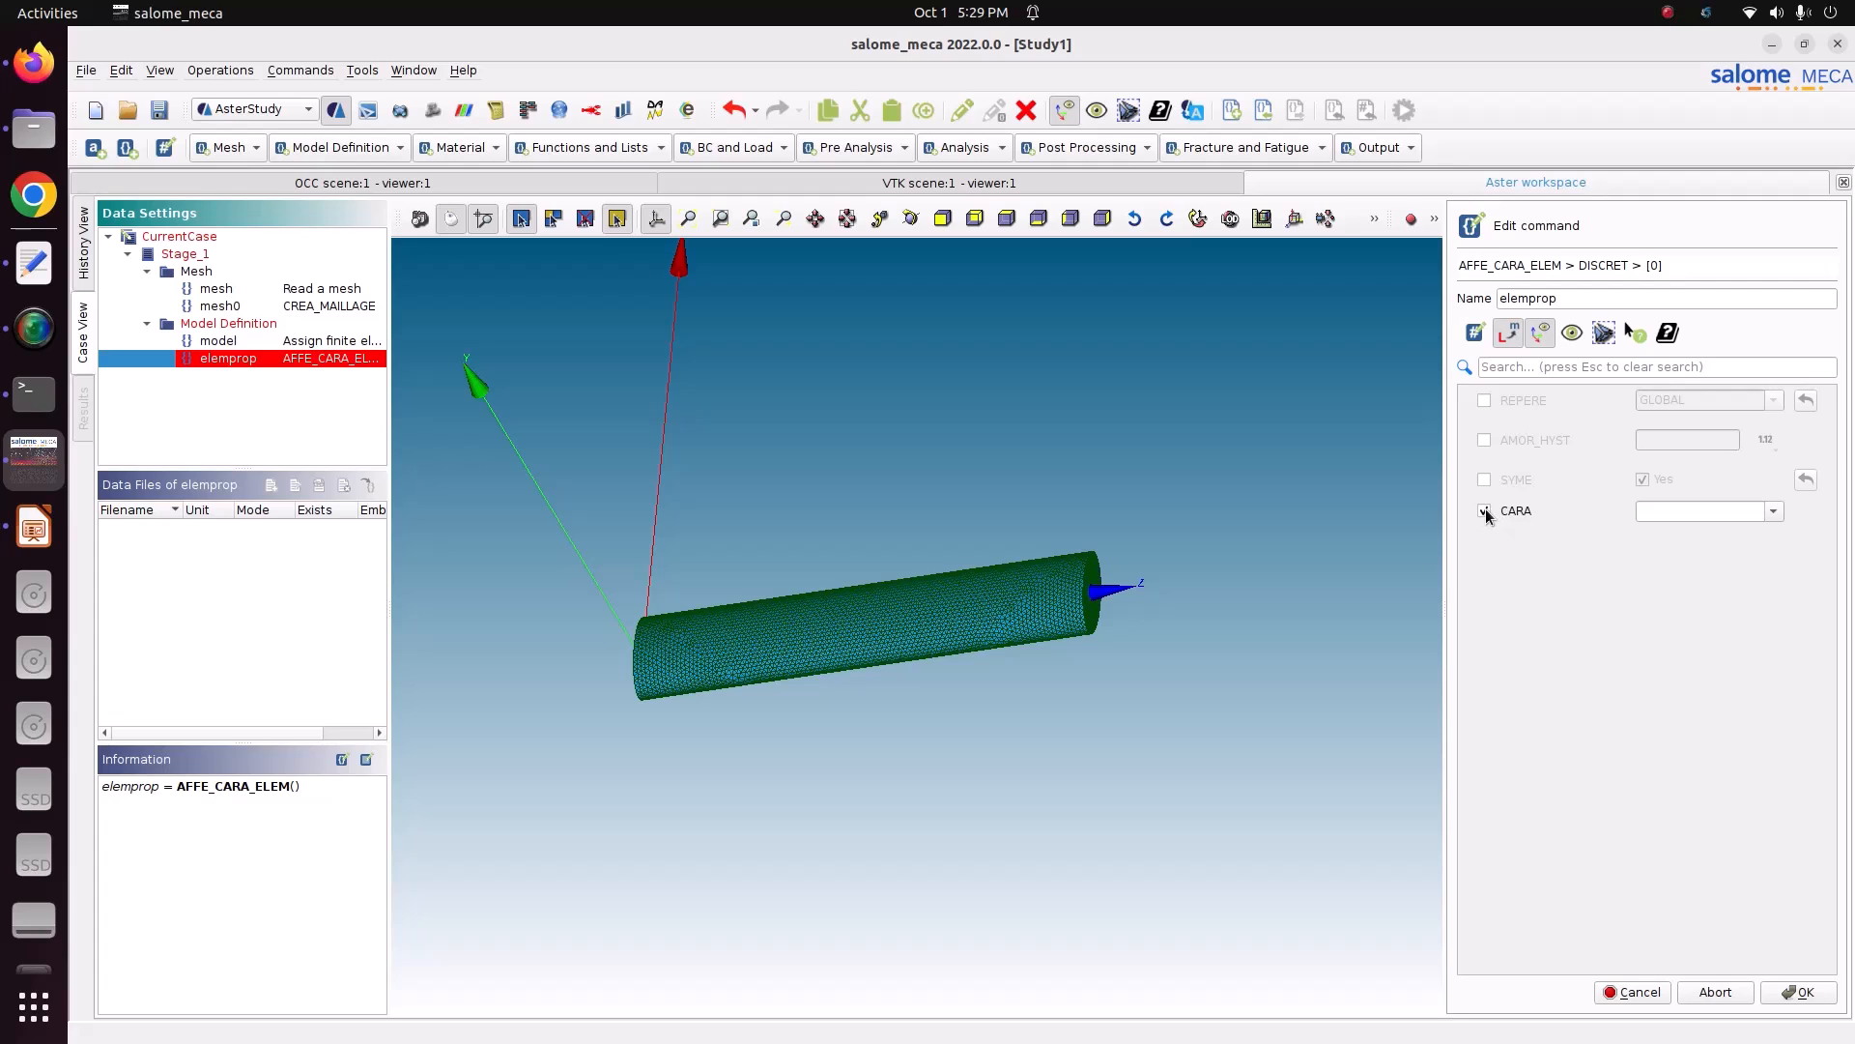
pyautogui.click(1772, 512)
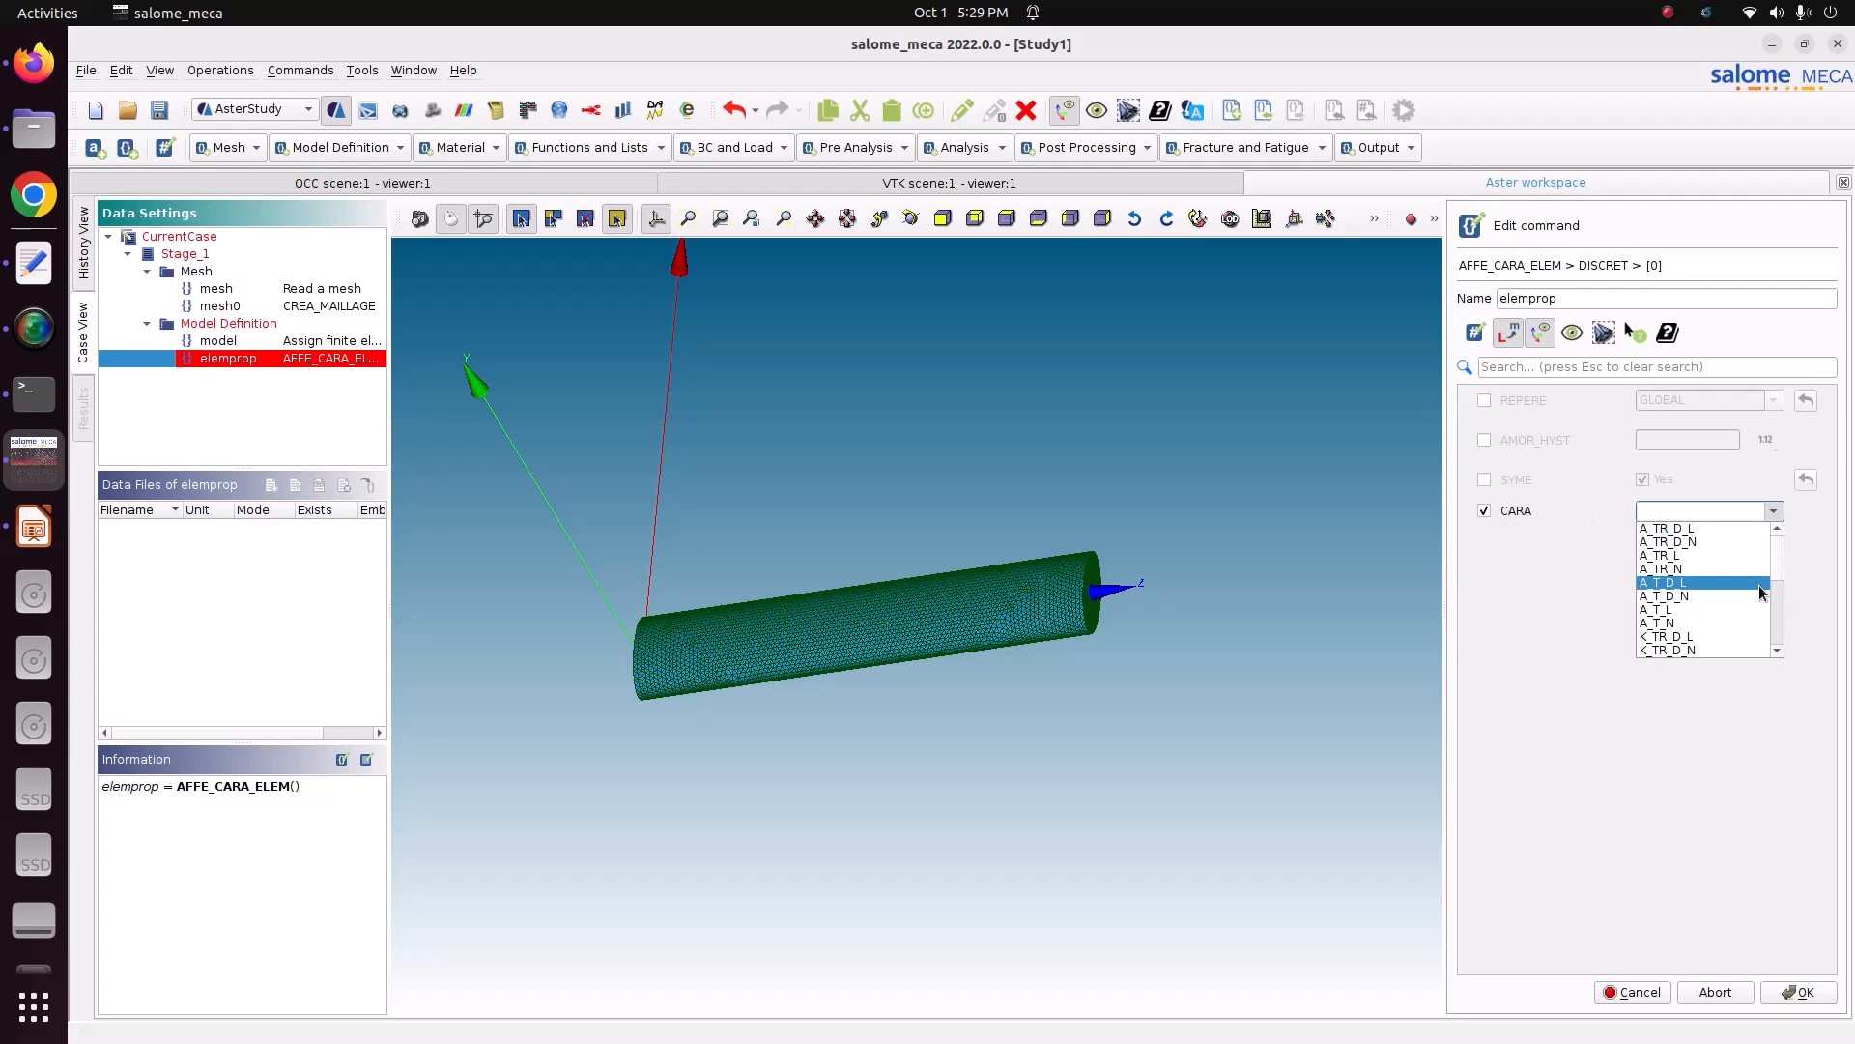
pyautogui.click(1701, 651)
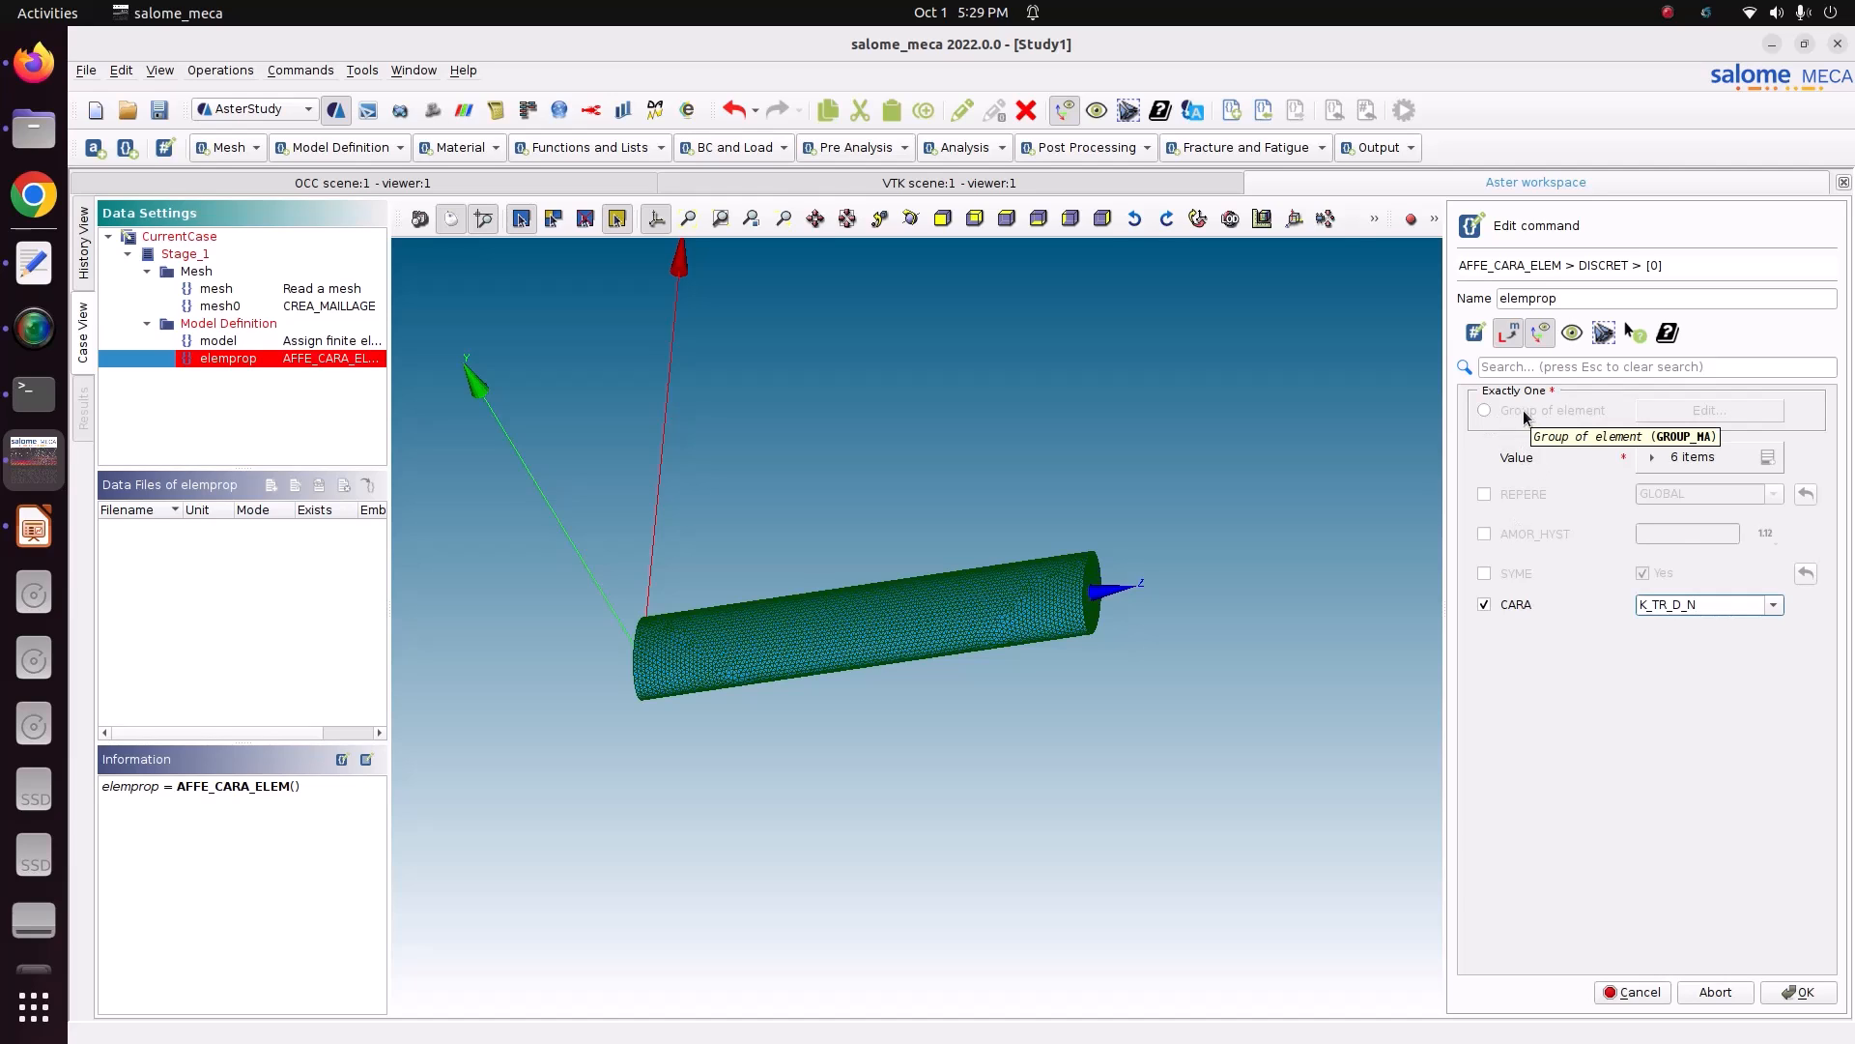
# - Assign the DISCRET item to the manually entered element group load
pyautogui.click(1556, 415)
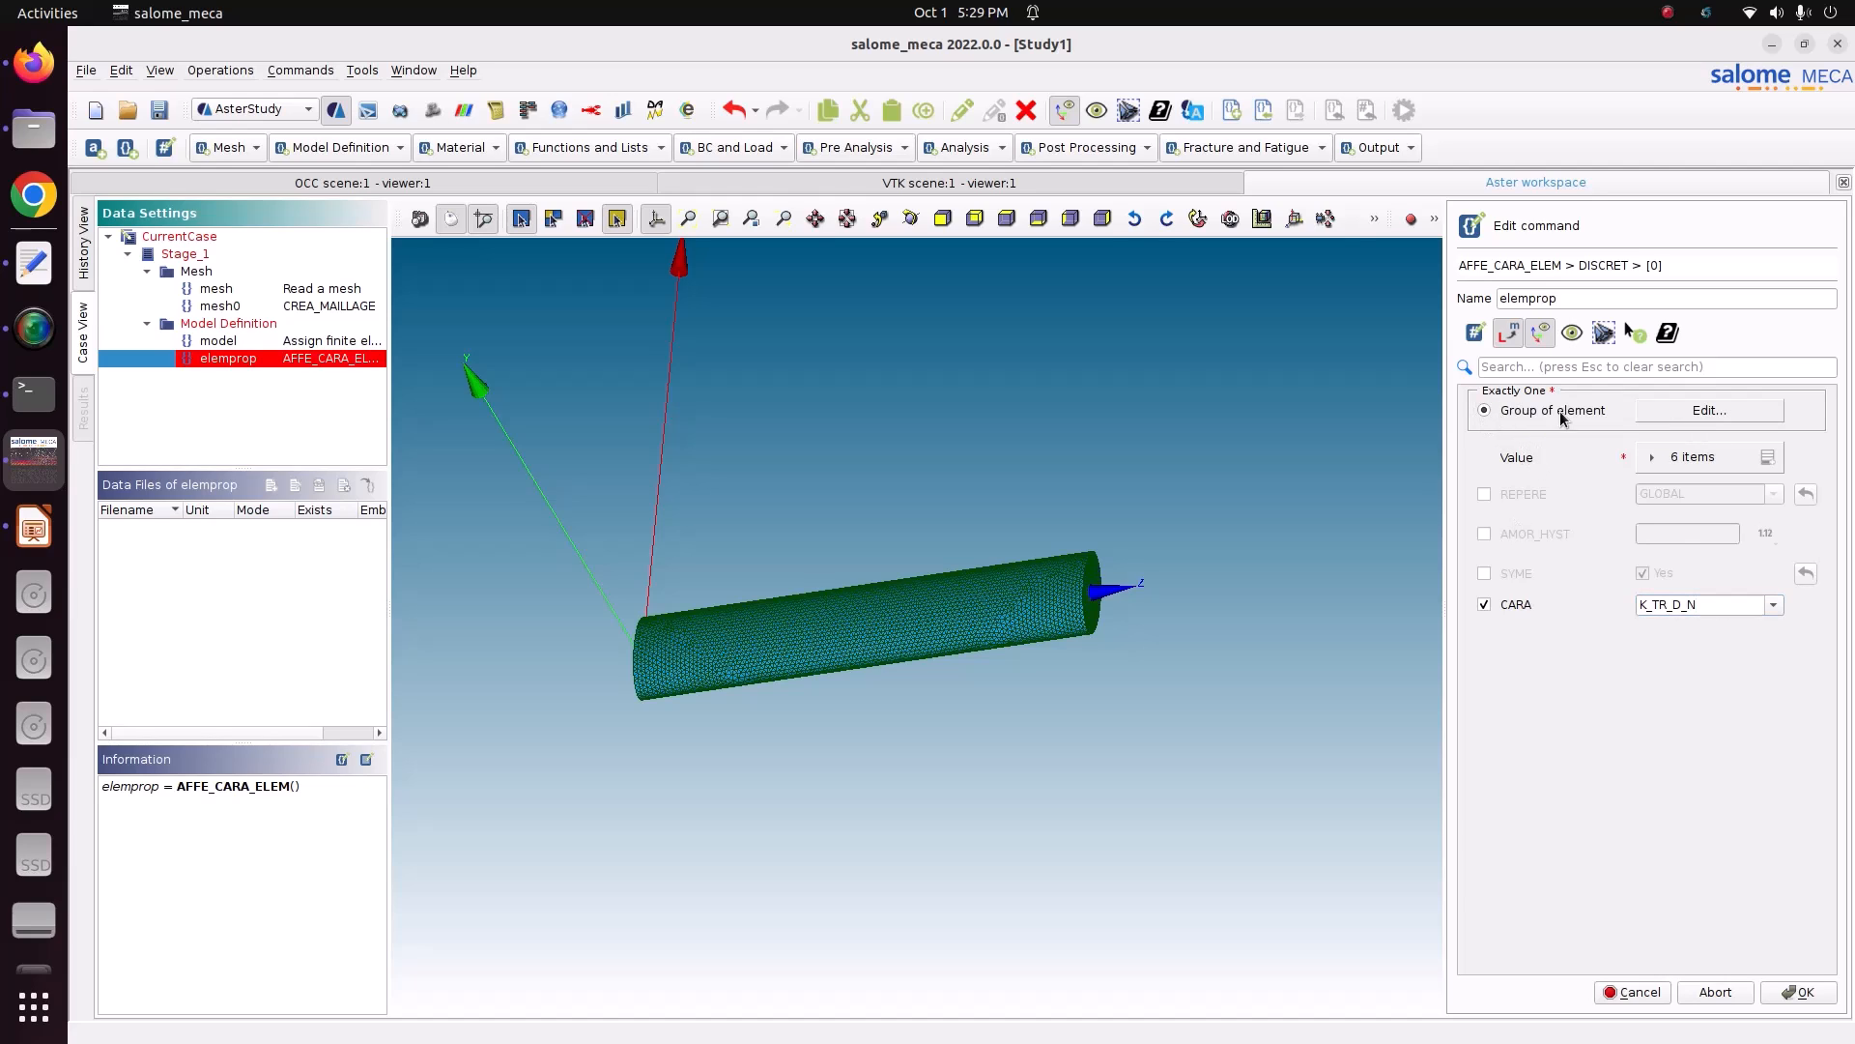
pyautogui.click(1697, 411)
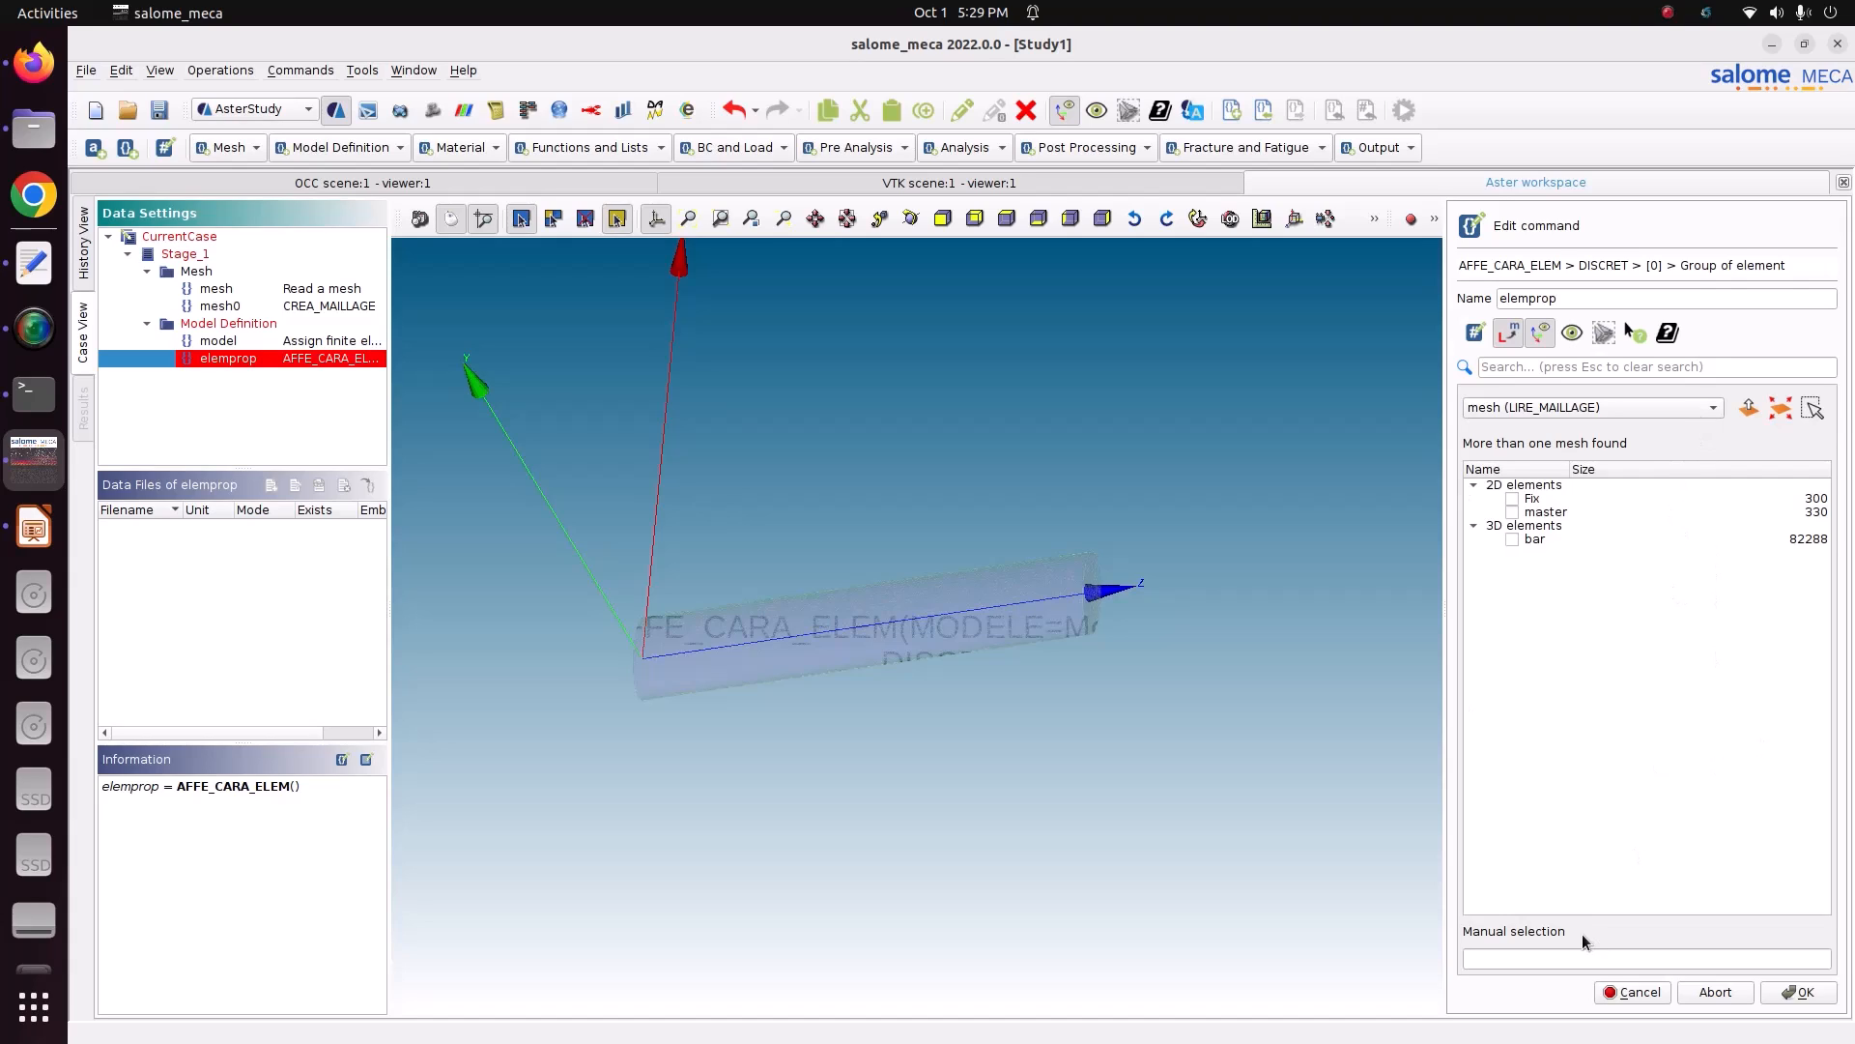
pyautogui.click(1545, 960)
pyautogui.write('load')
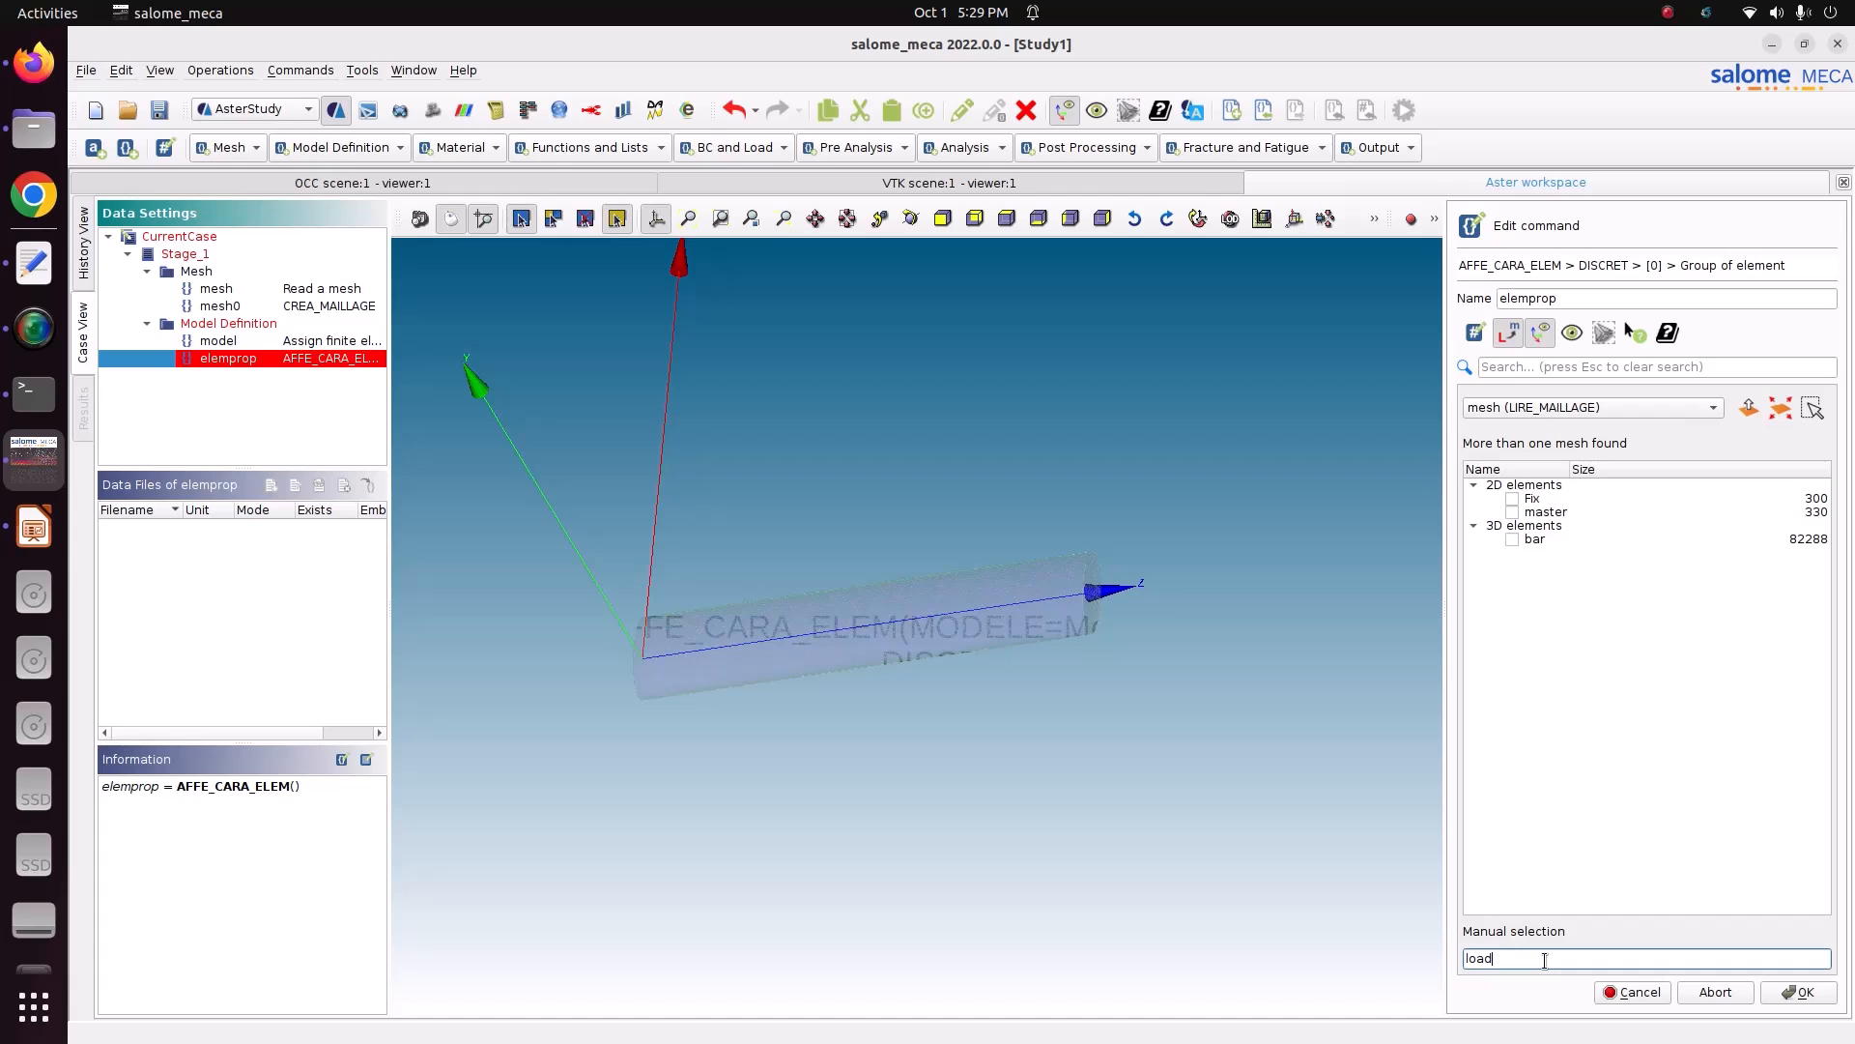
pyautogui.click(1823, 999)
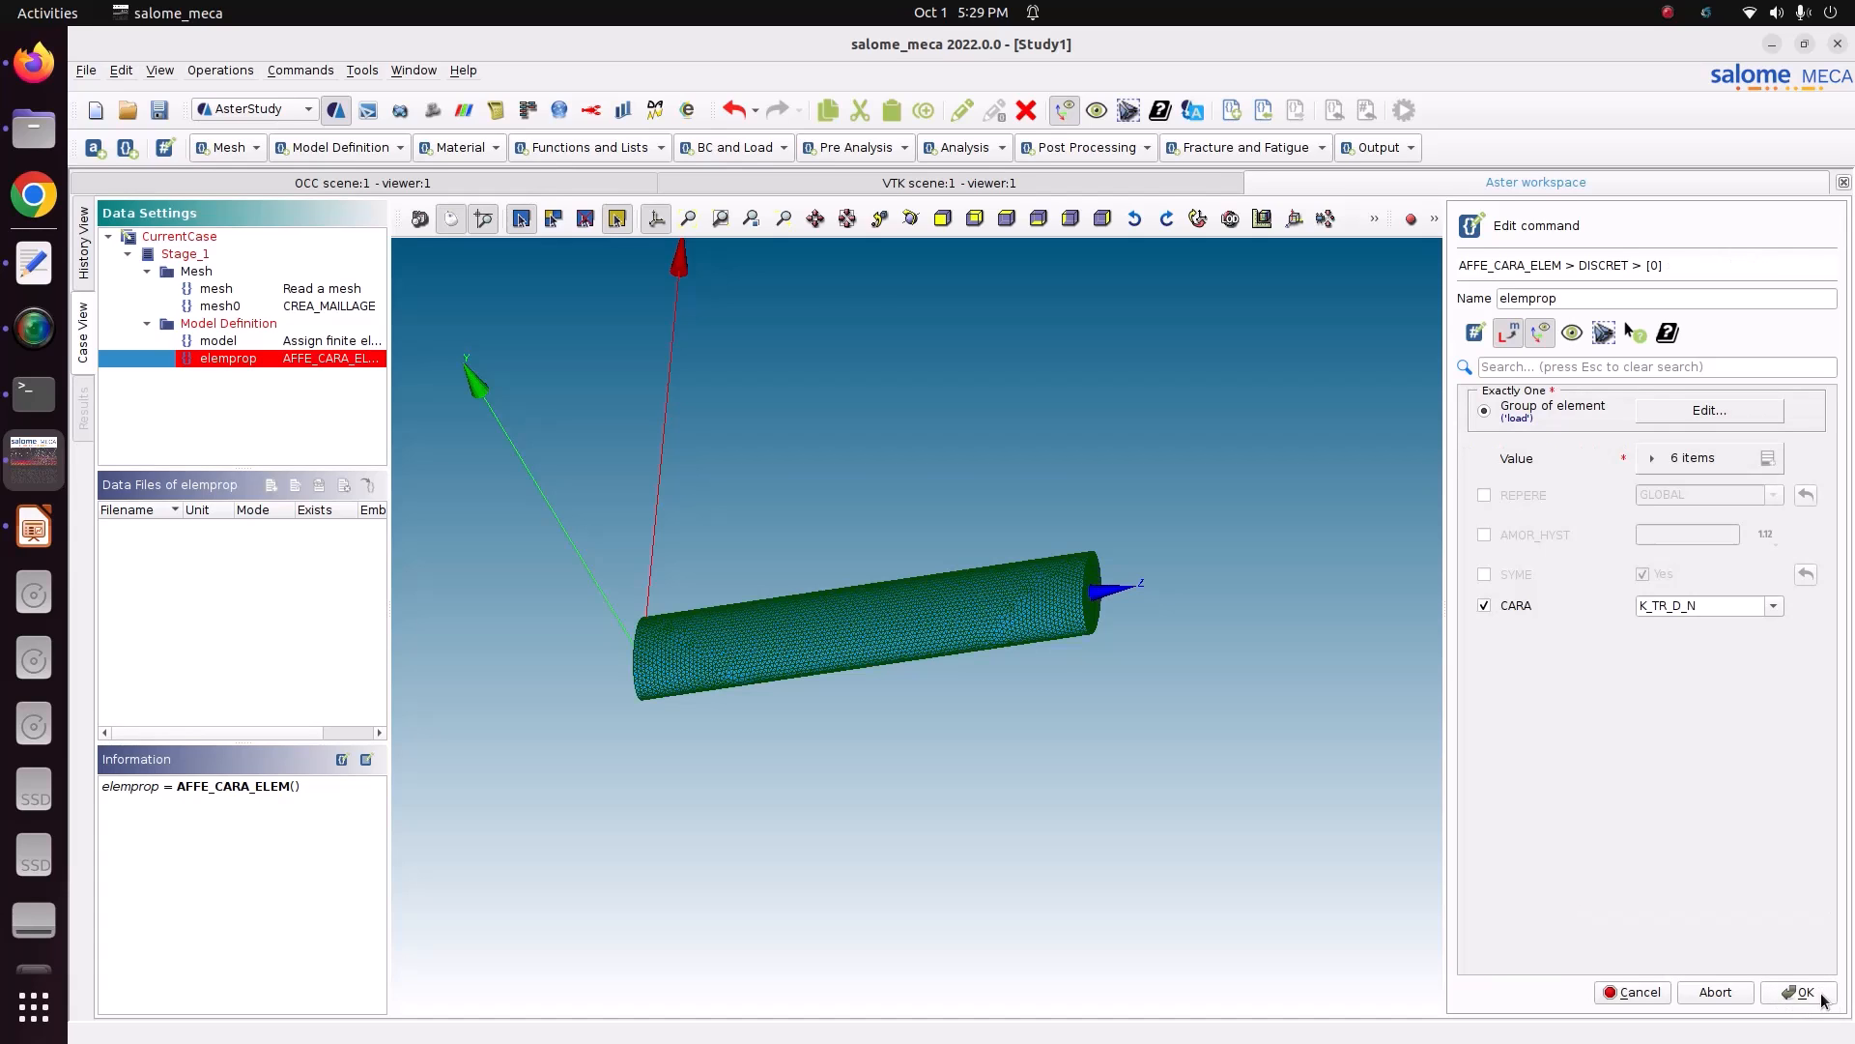
# - Set all six values of the DISCRET item to 0.1 and store the AFFE_CARA_ELEM command
pyautogui.click(1672, 460)
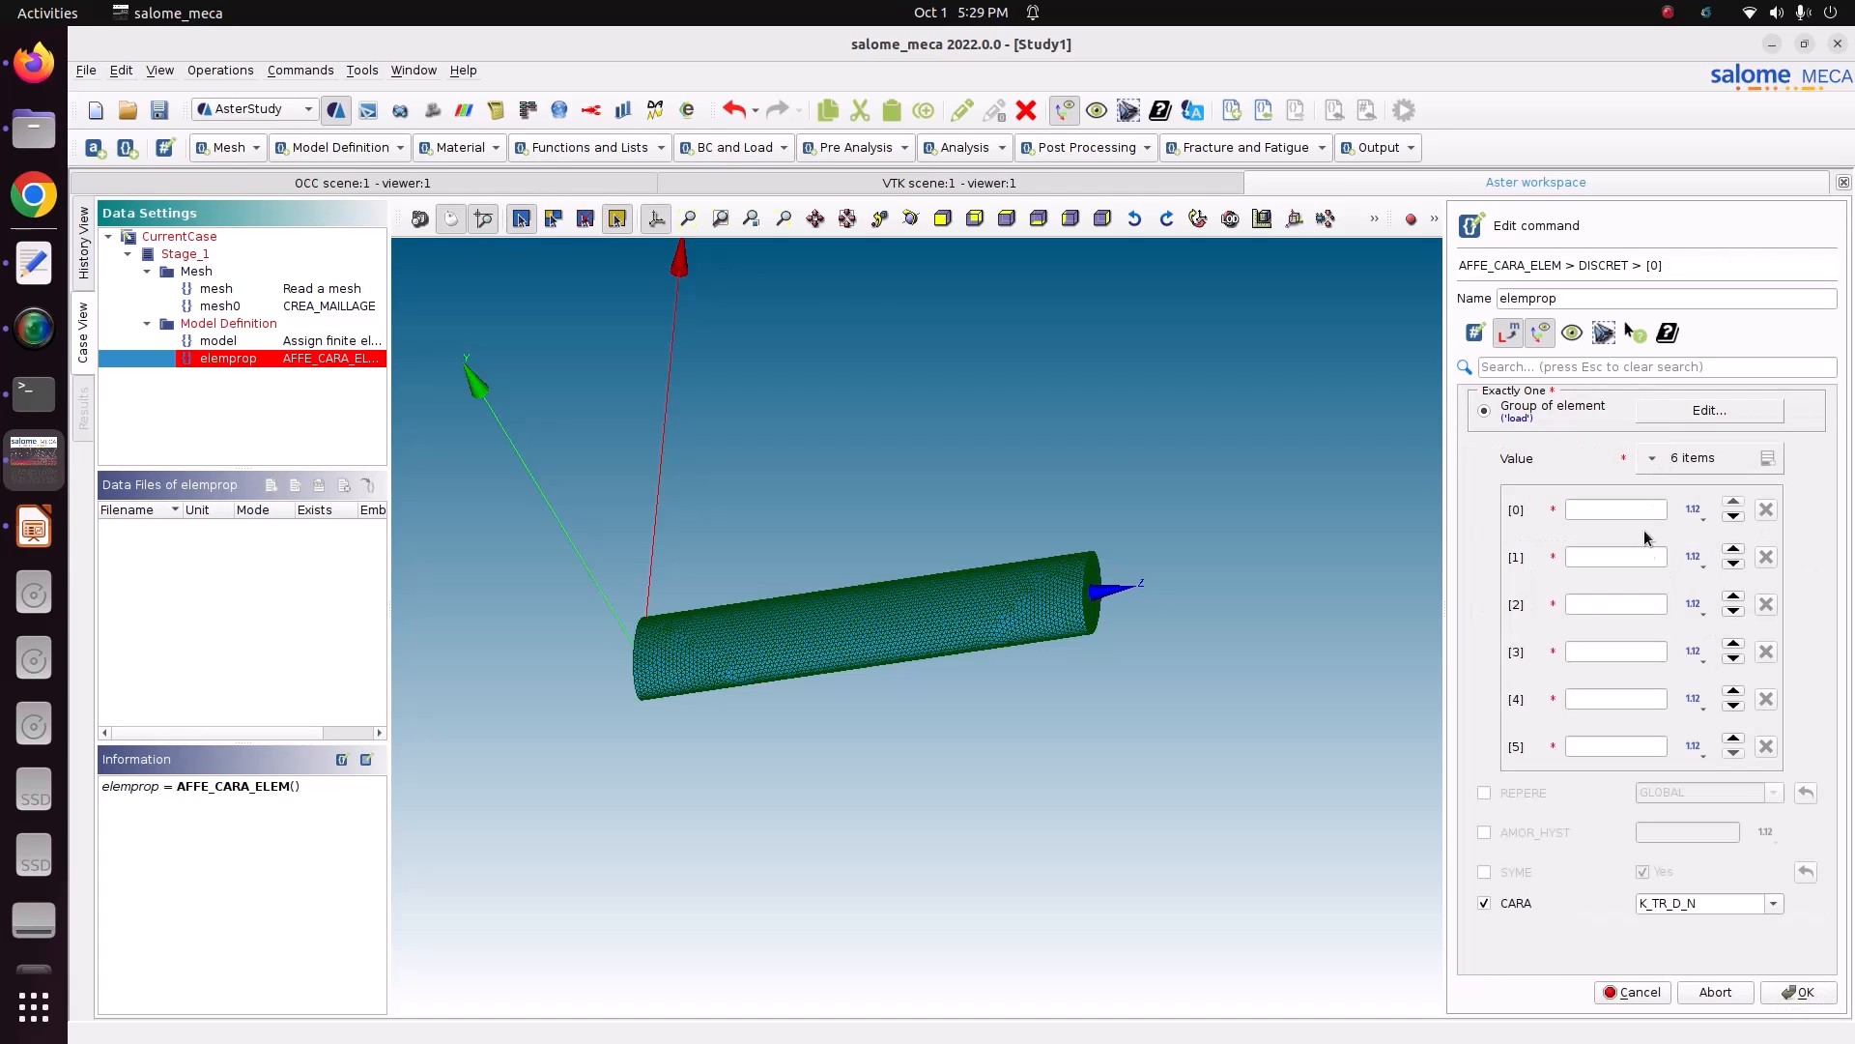
pyautogui.click(1581, 512)
pyautogui.press('Tab')
pyautogui.write('0.1')
pyautogui.press('Tab')
pyautogui.press('Tab')
pyautogui.write('0.1')
pyautogui.press('Tab')
pyautogui.press('Tab')
pyautogui.write('0.1')
pyautogui.press('Tab')
pyautogui.press('Tab')
pyautogui.write('0.1')
pyautogui.press('Tab')
pyautogui.press('Tab')
pyautogui.write('0.1')
pyautogui.press('Tab')
pyautogui.click(1794, 990)
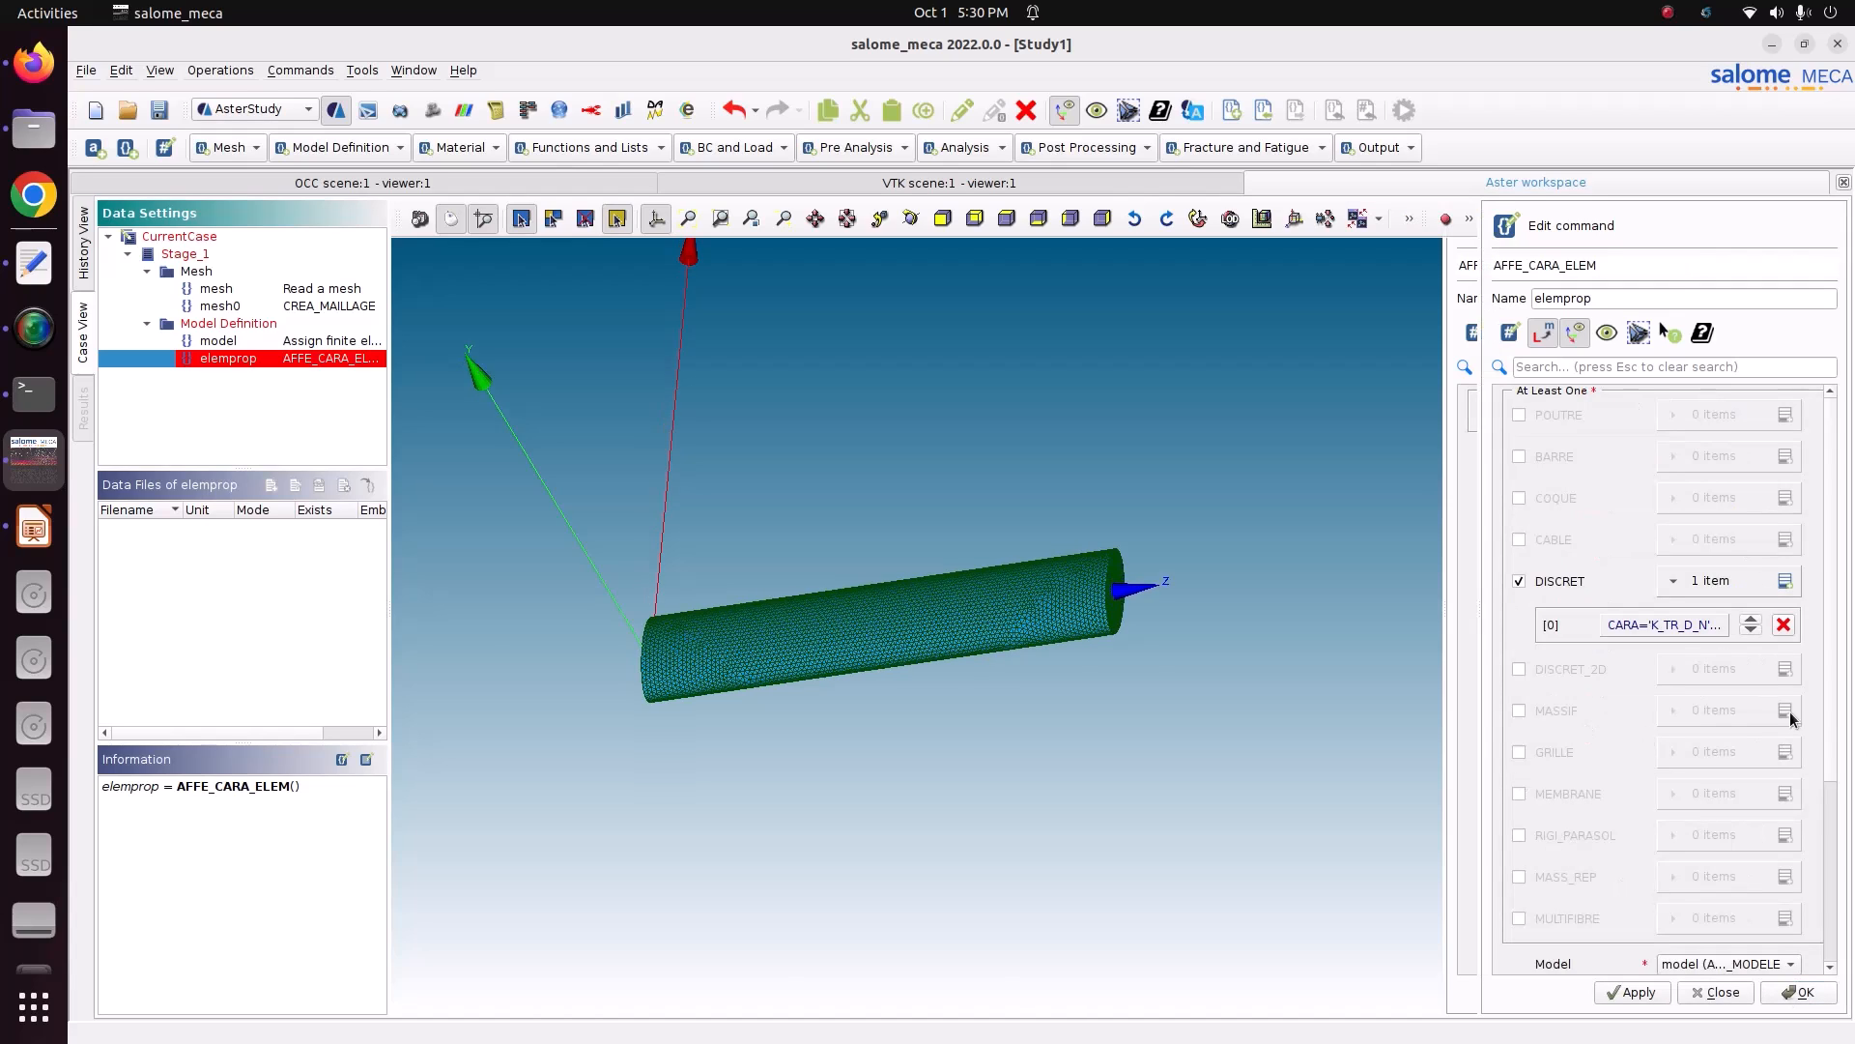
pyautogui.click(1640, 993)
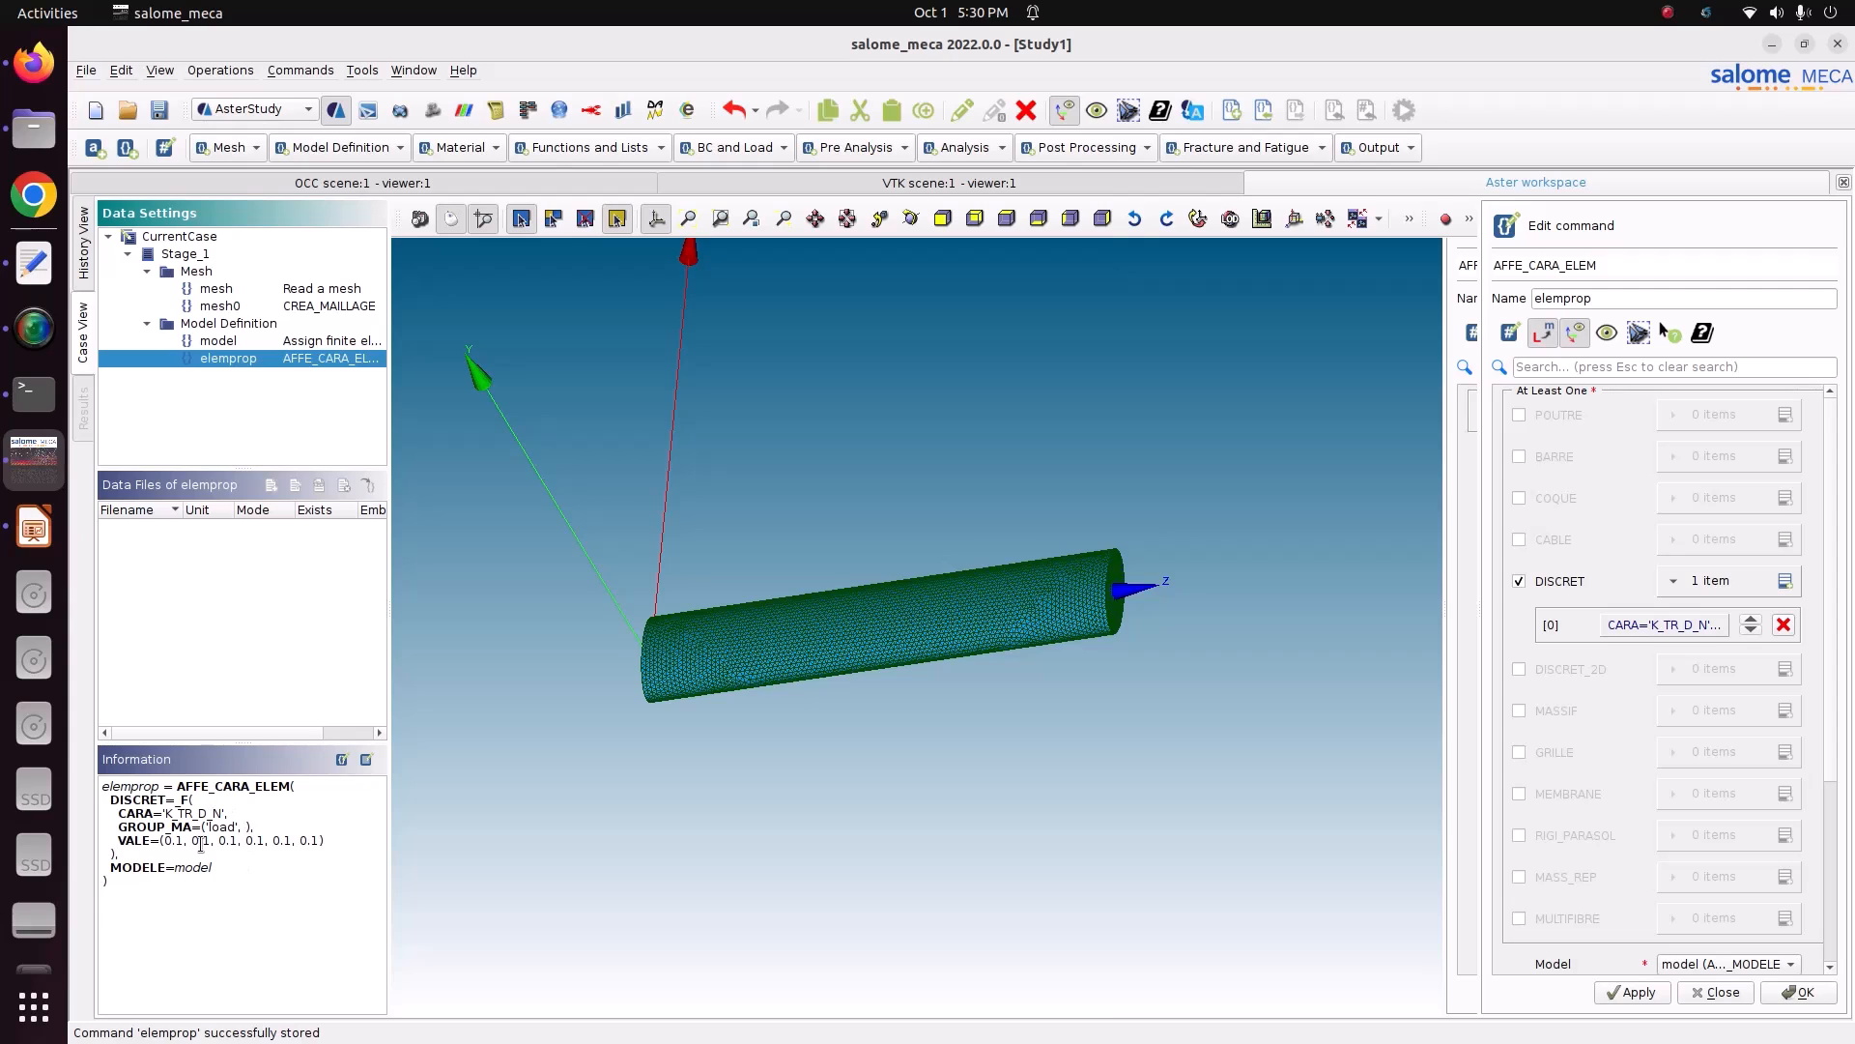
pyautogui.click(1800, 993)
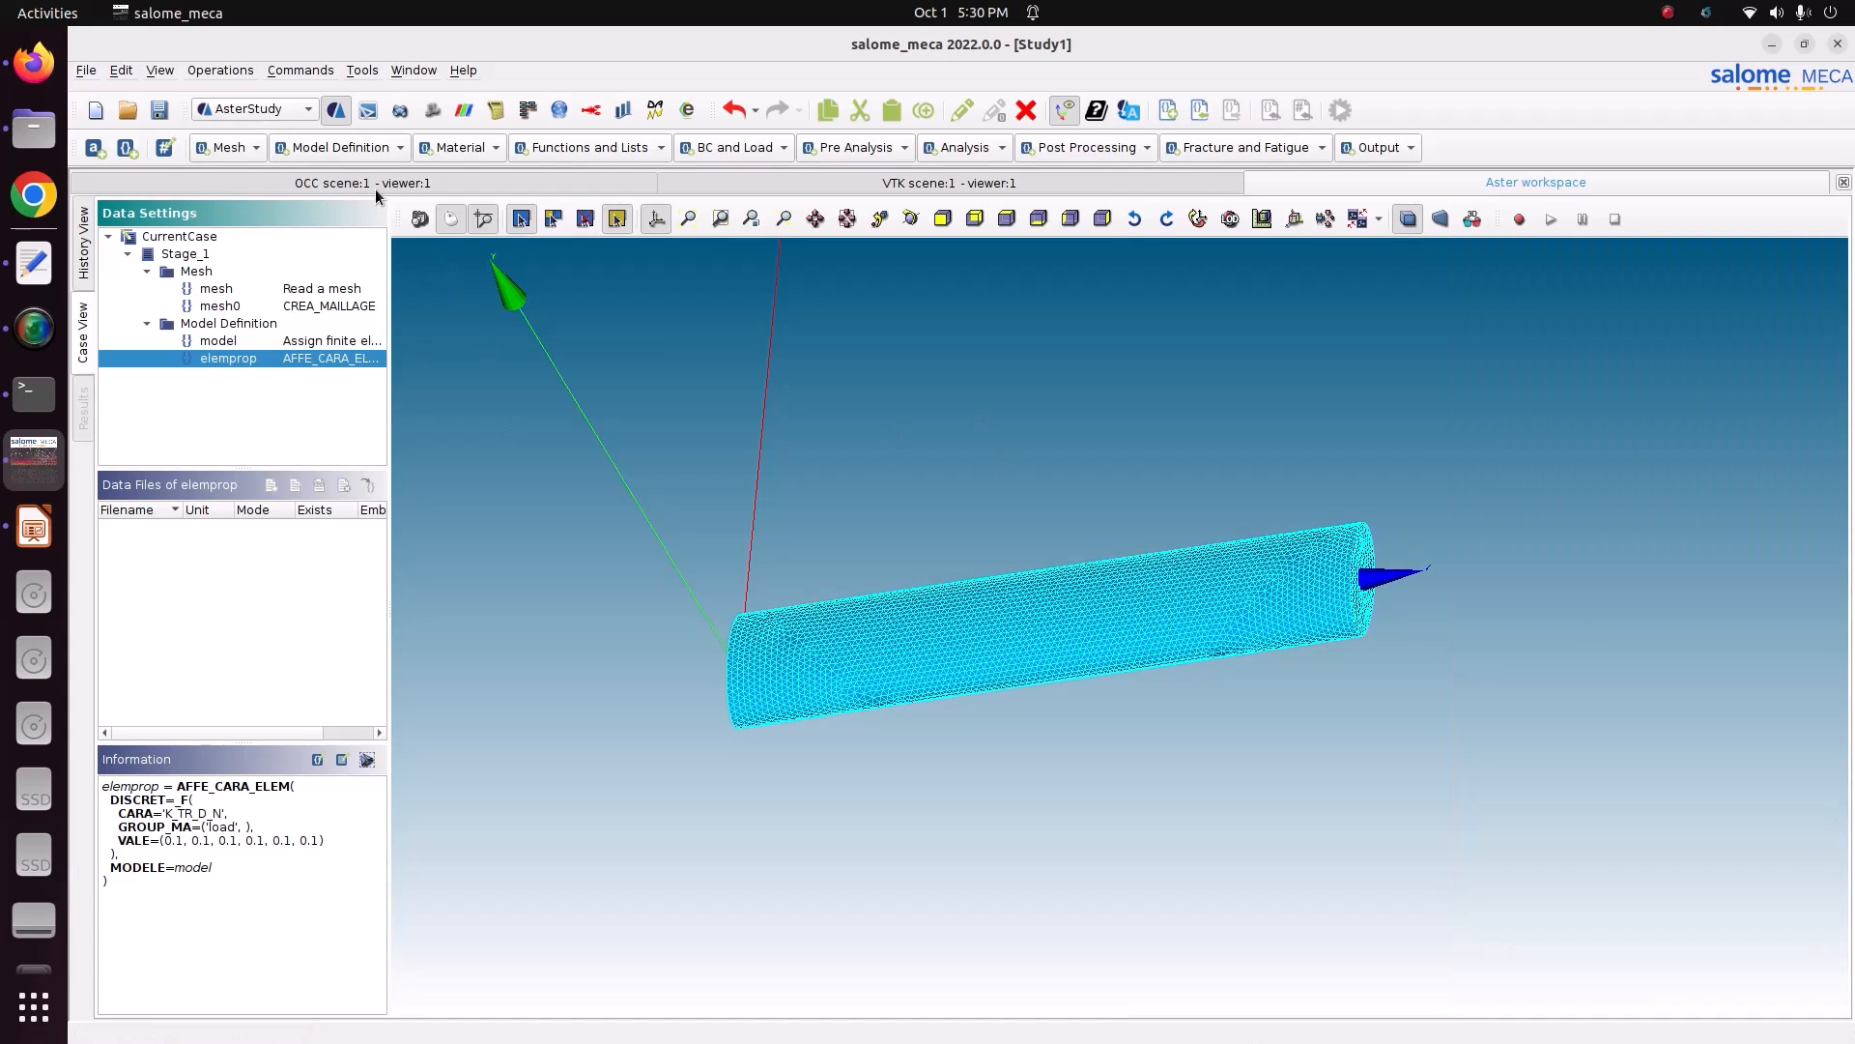
# - Add a Define a material command and enable linear isotropic elasticity for editing
pyautogui.click(449, 148)
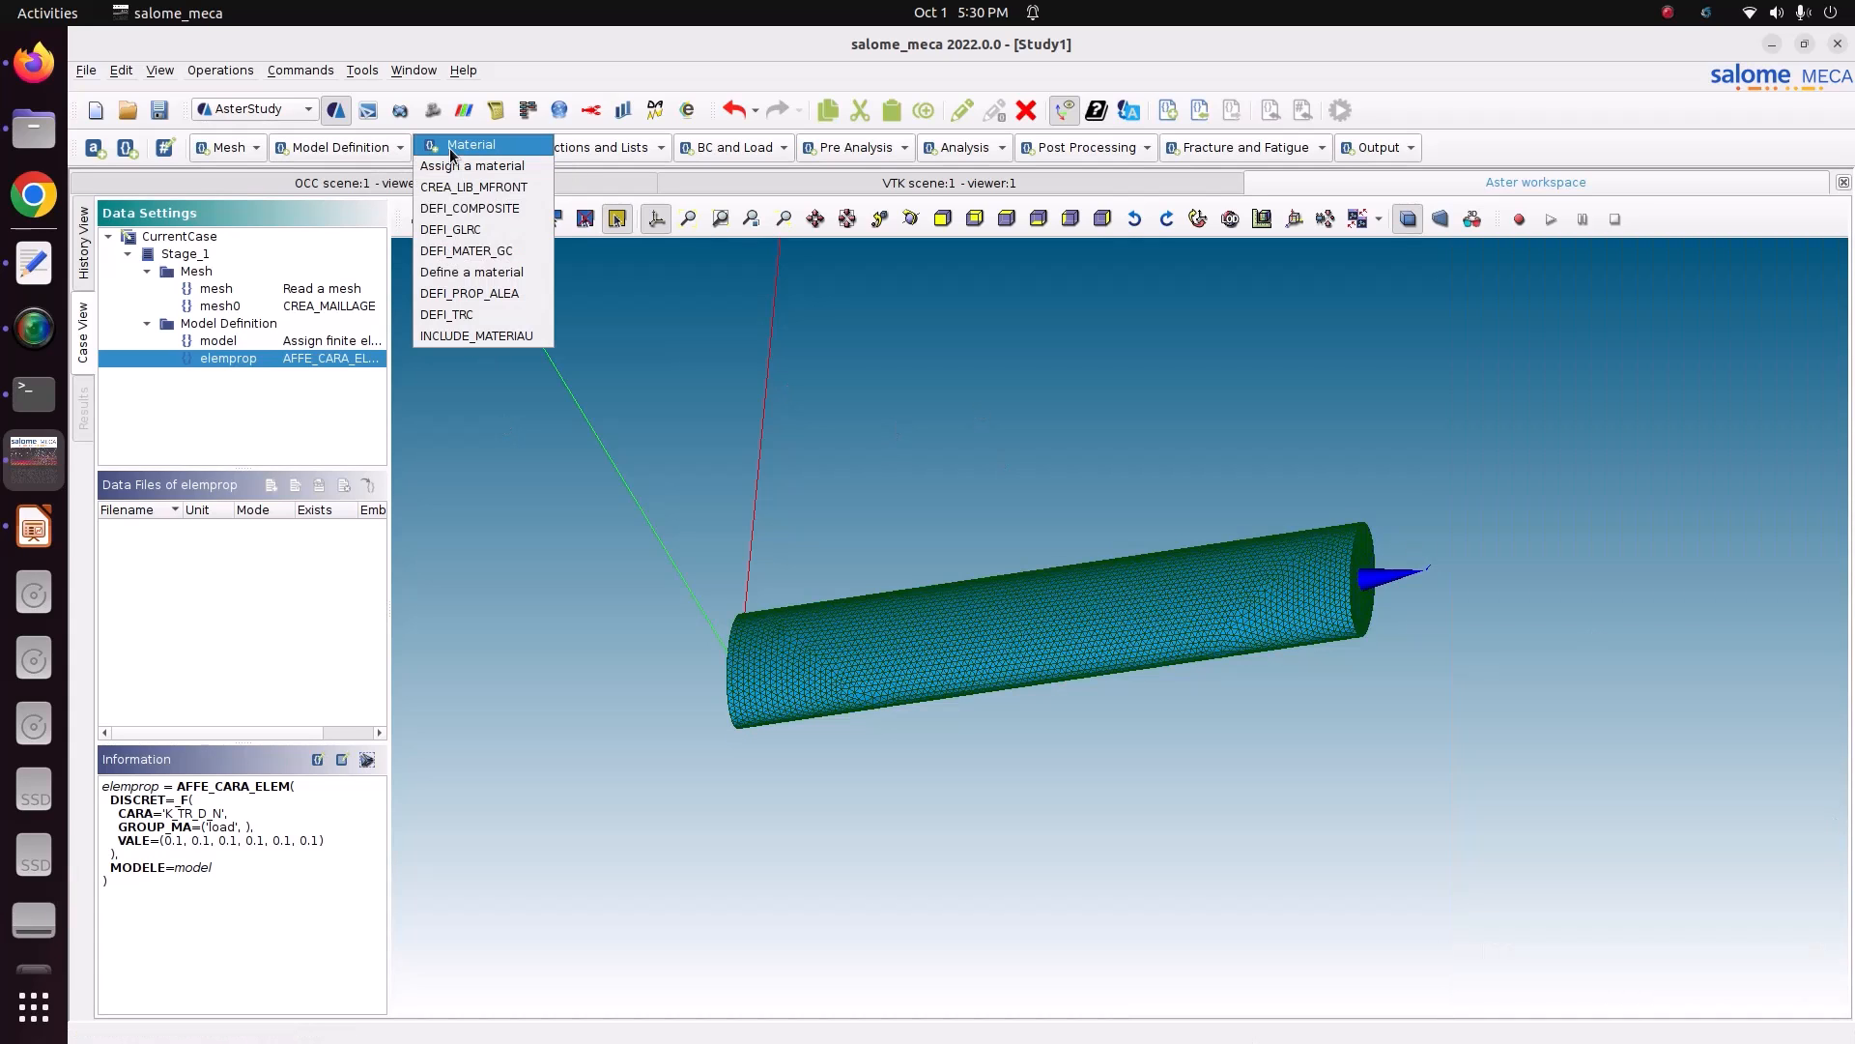
pyautogui.click(489, 272)
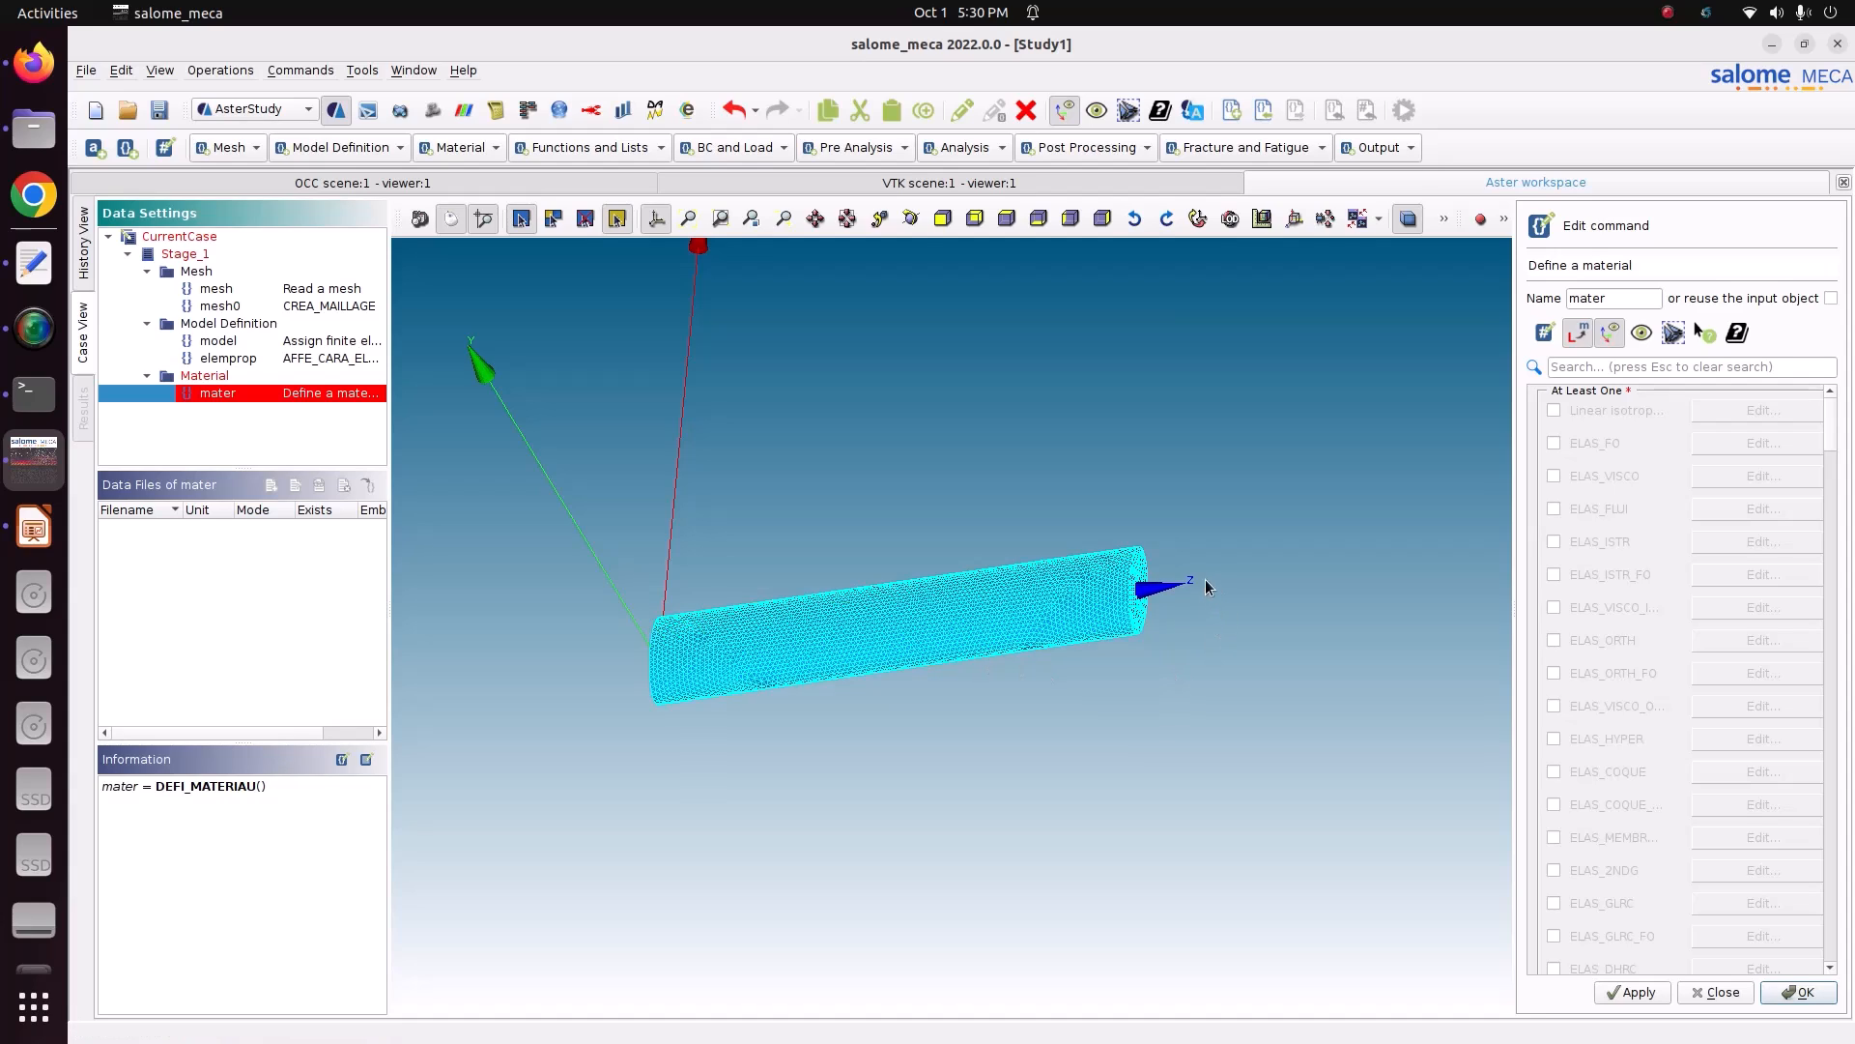
pyautogui.click(1556, 405)
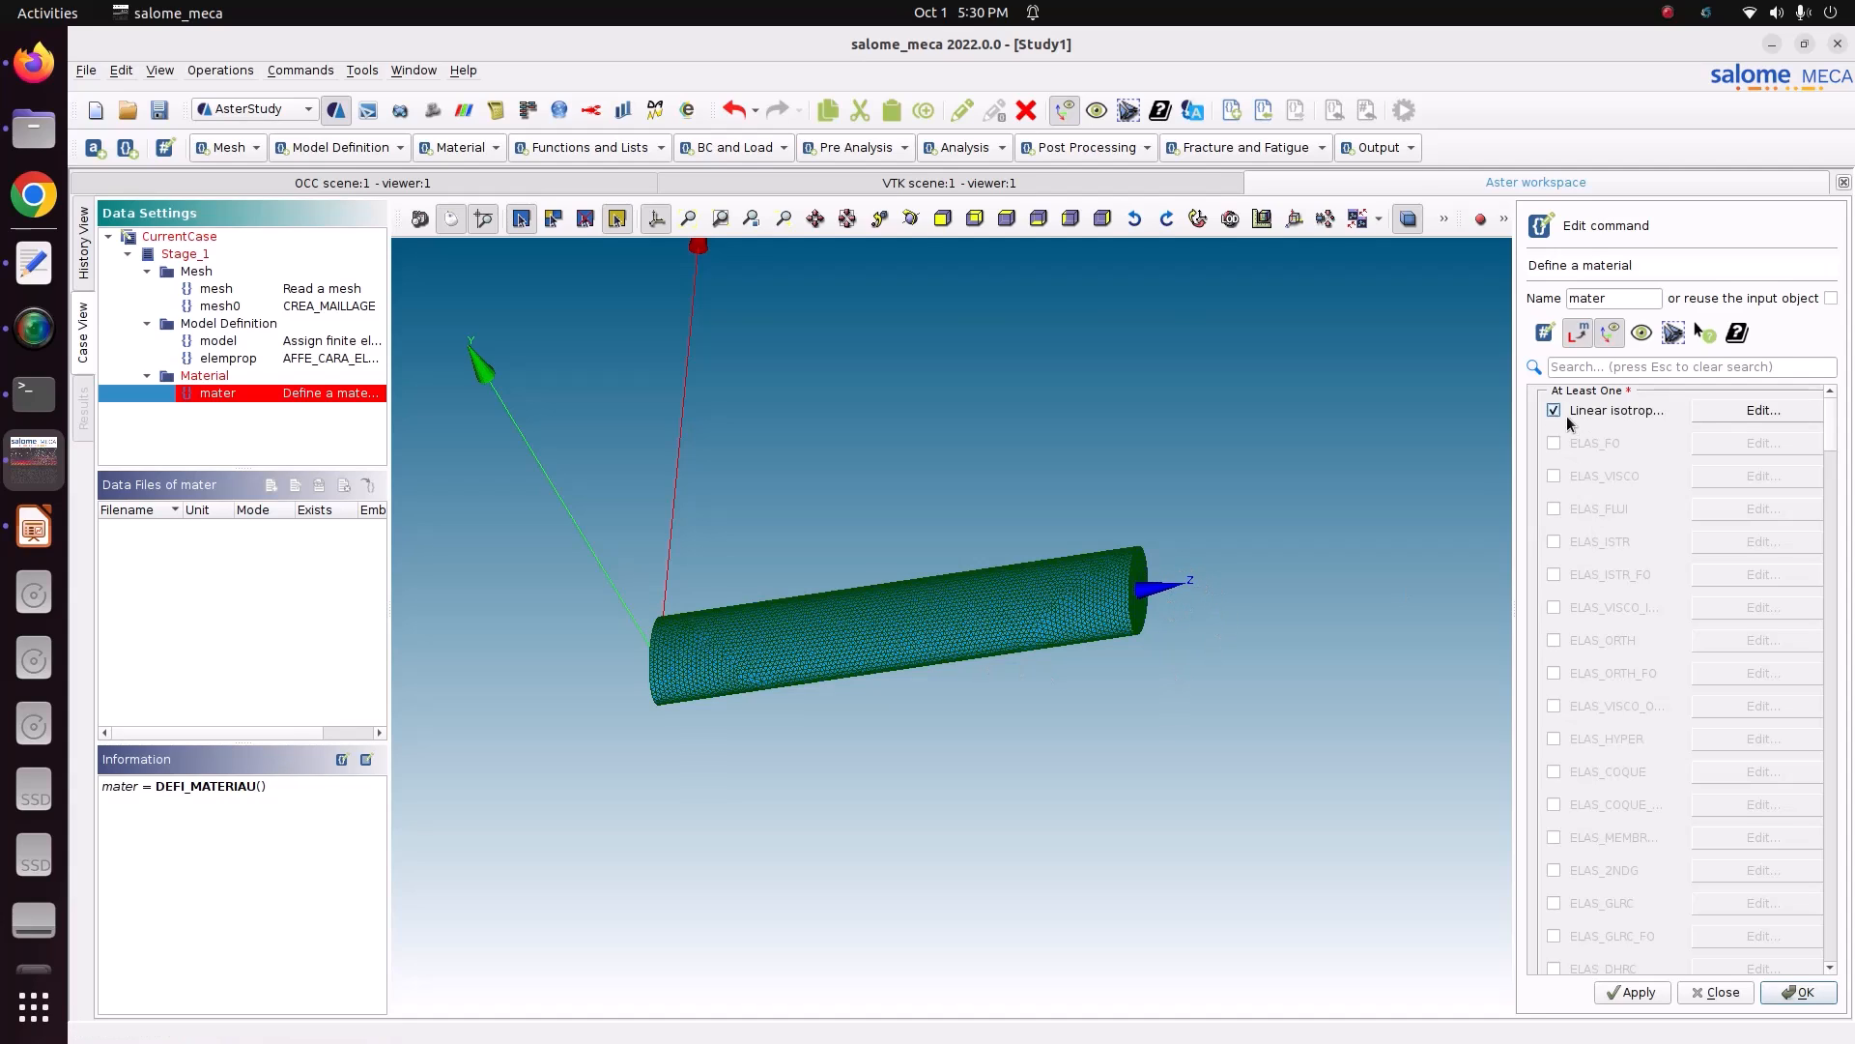
pyautogui.click(1737, 411)
pyautogui.click(1679, 401)
pyautogui.write('210')
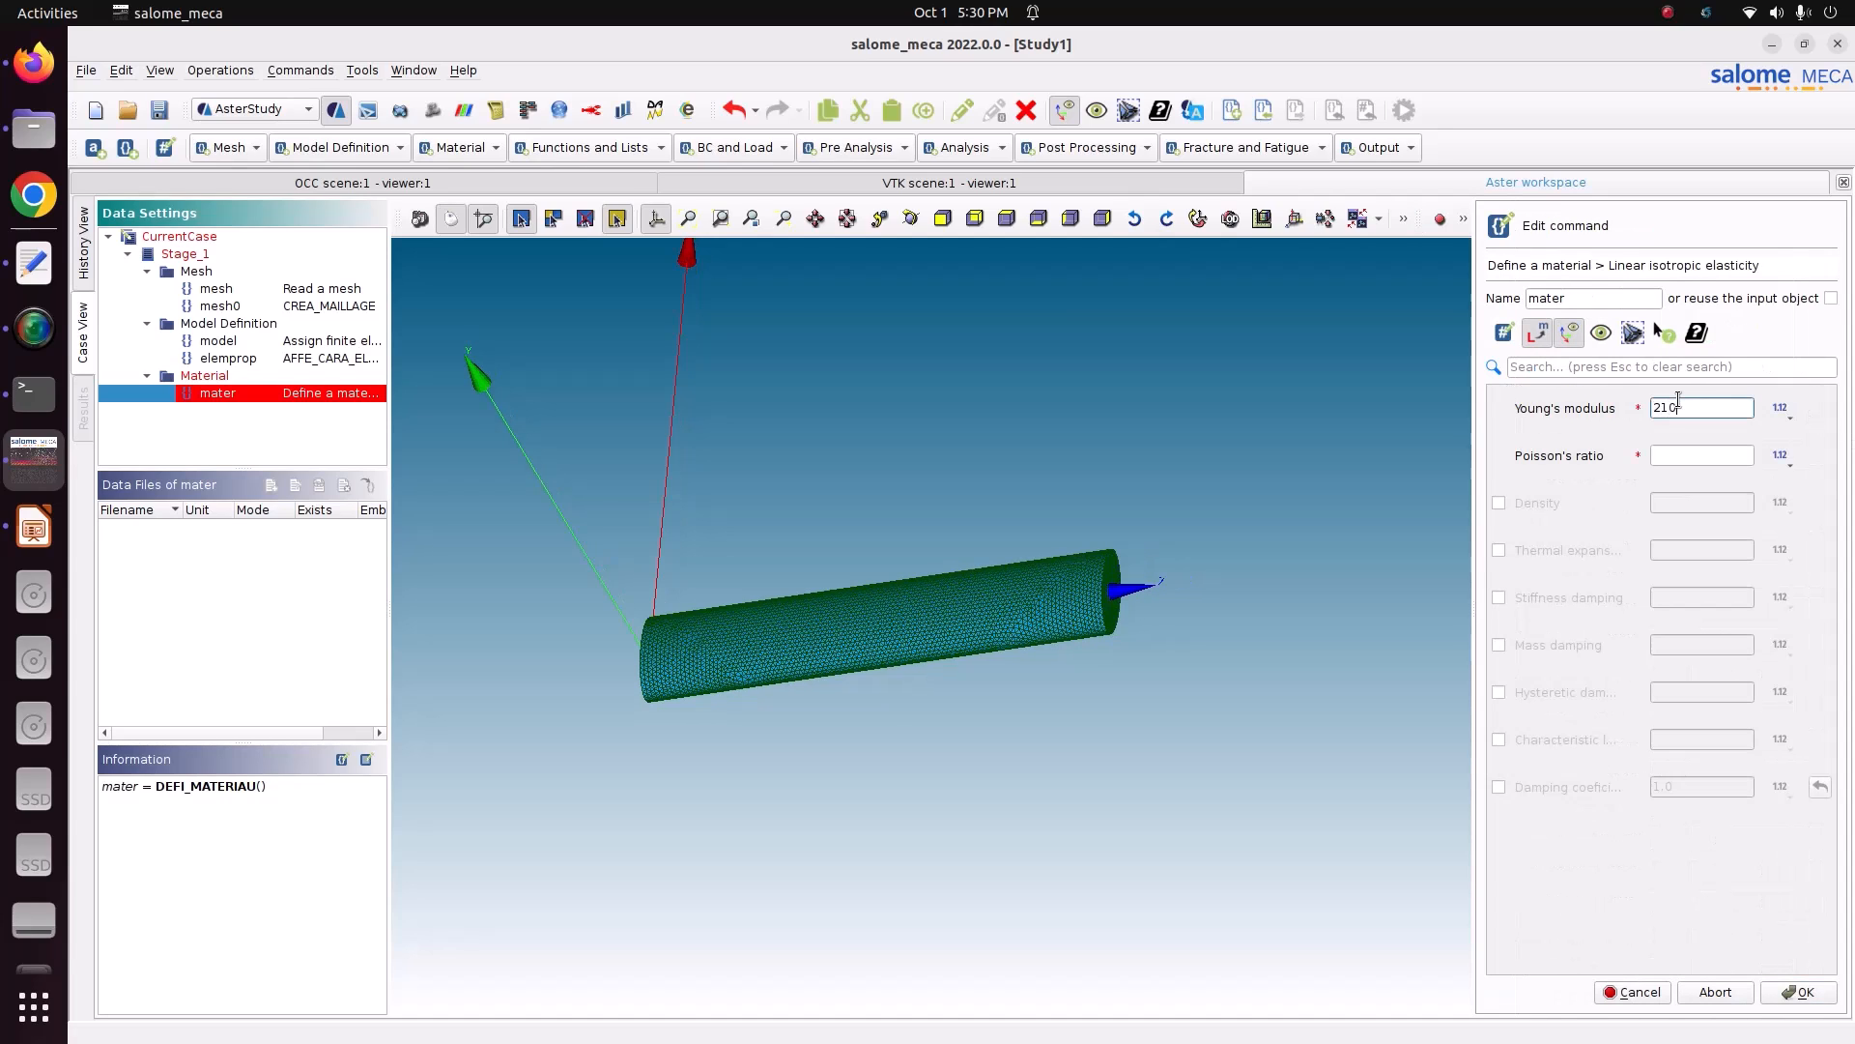
pyautogui.press('Tab')
pyautogui.write('0.3')
pyautogui.click(1789, 997)
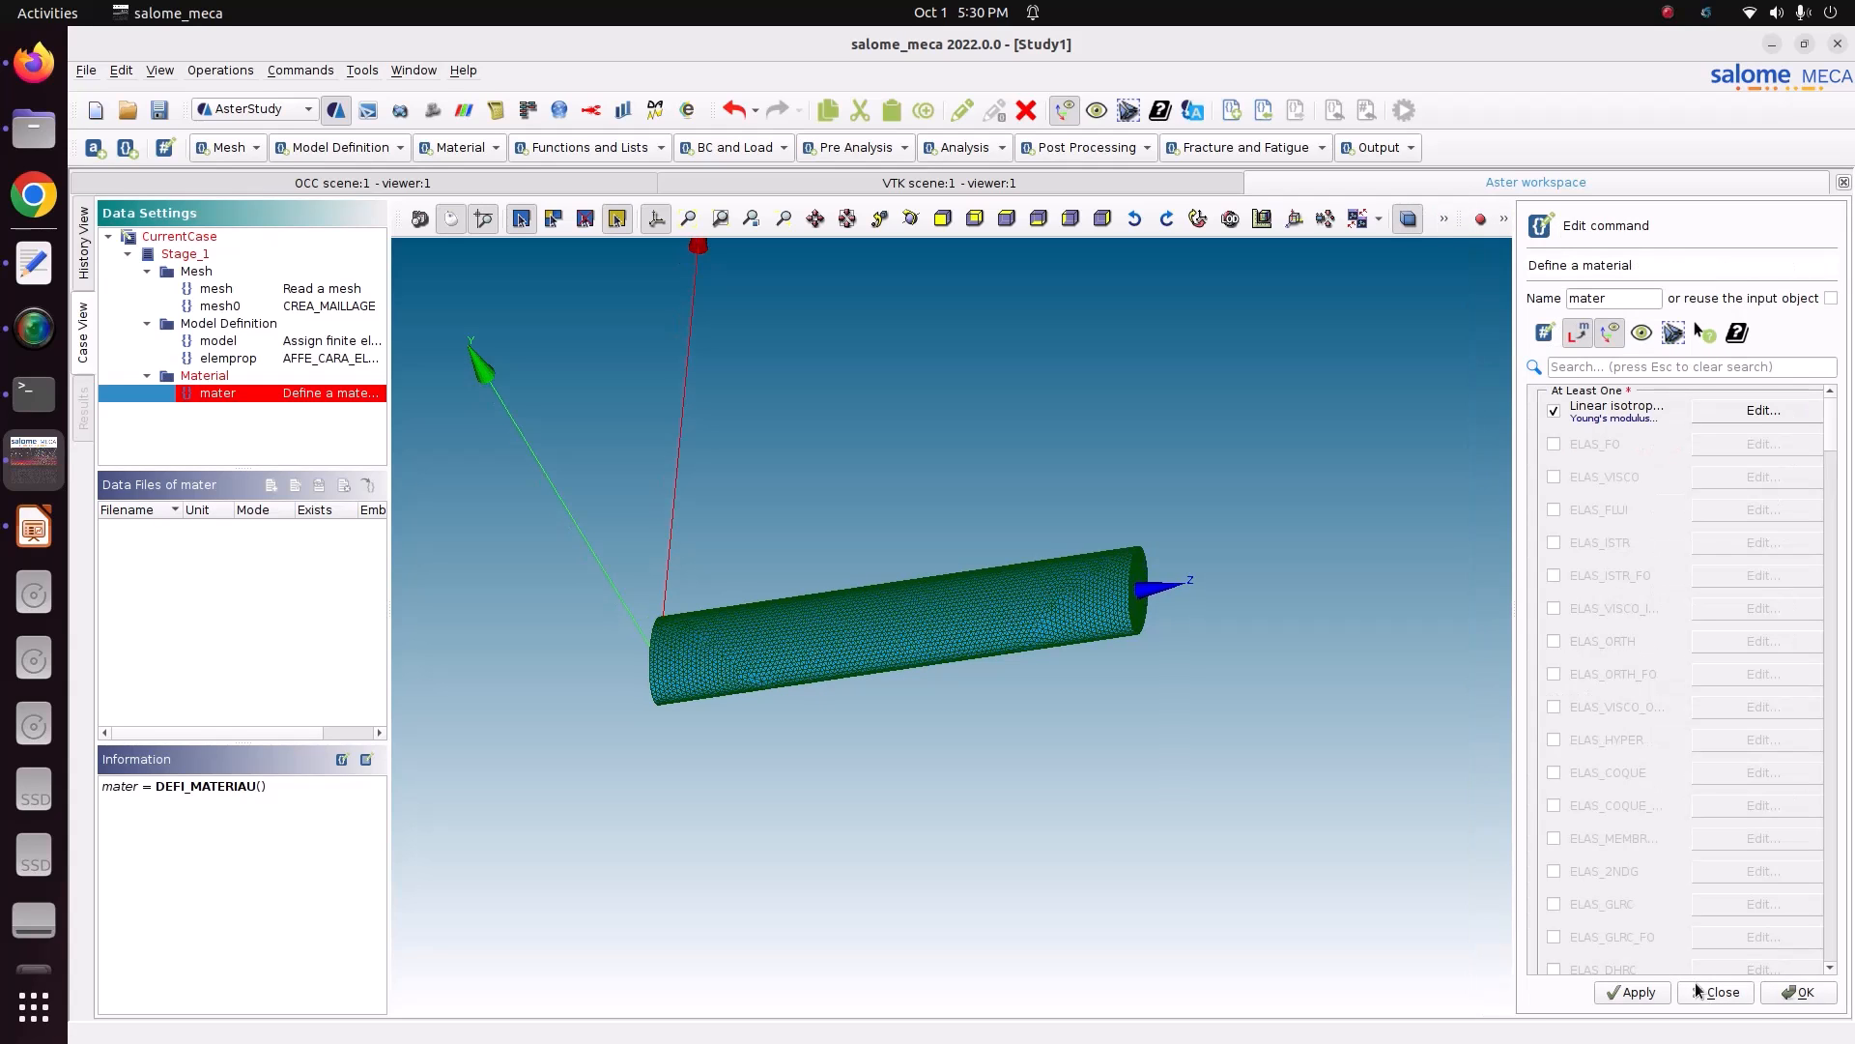
pyautogui.click(1633, 996)
pyautogui.click(1807, 995)
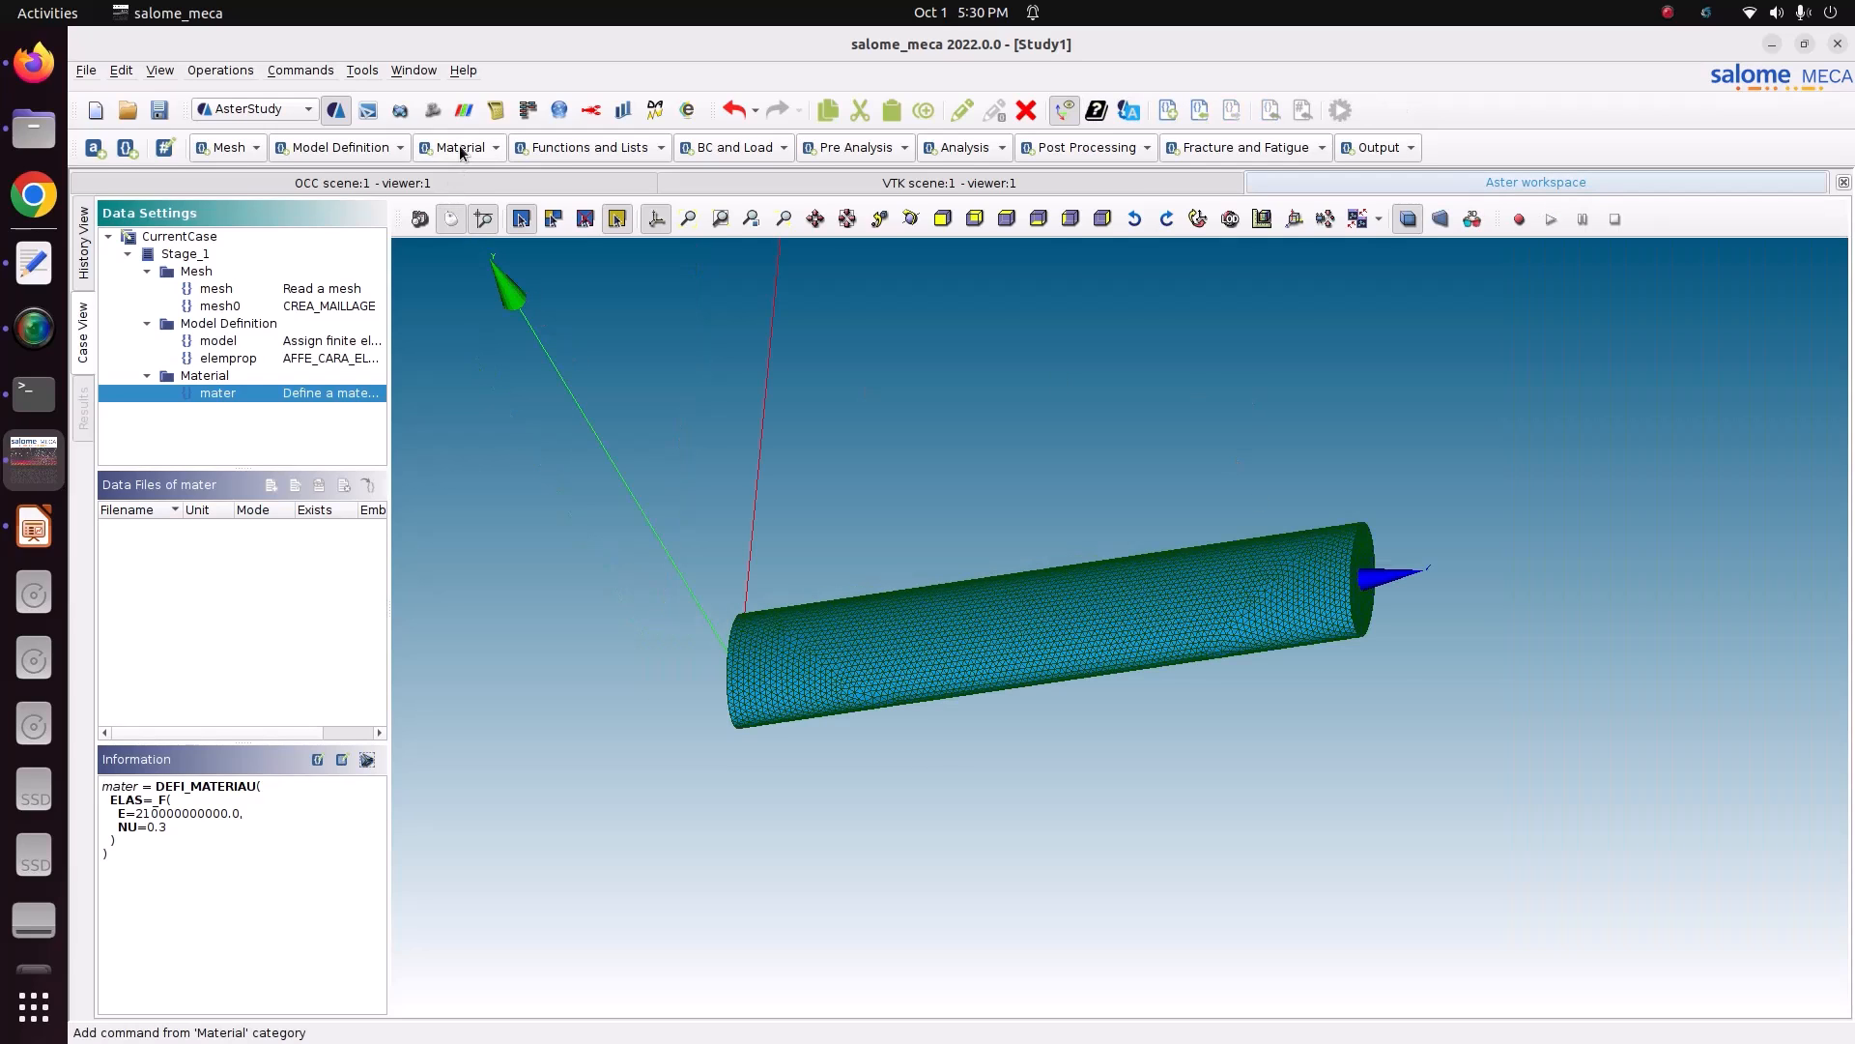
# - Add an Assign a material command that uses mesh0 from CREA_MAILLAGE and the existing finite element model
pyautogui.click(460, 145)
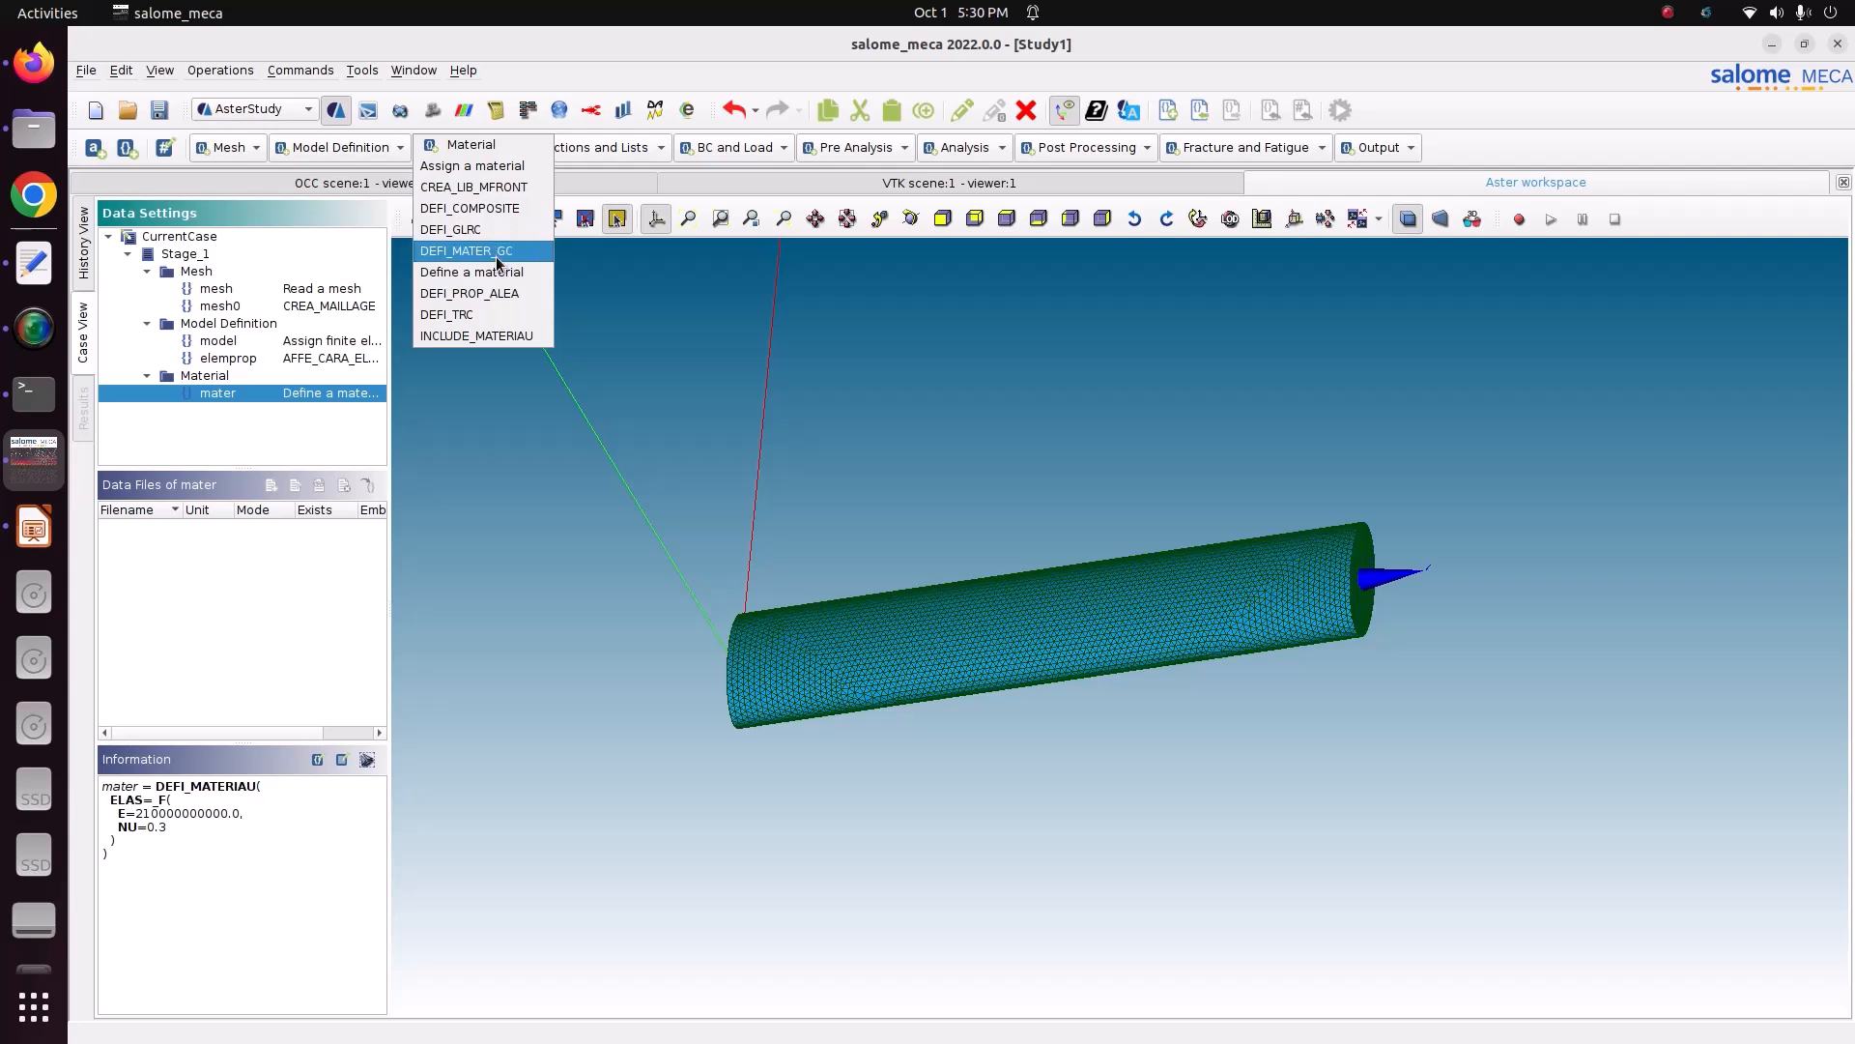
pyautogui.click(481, 170)
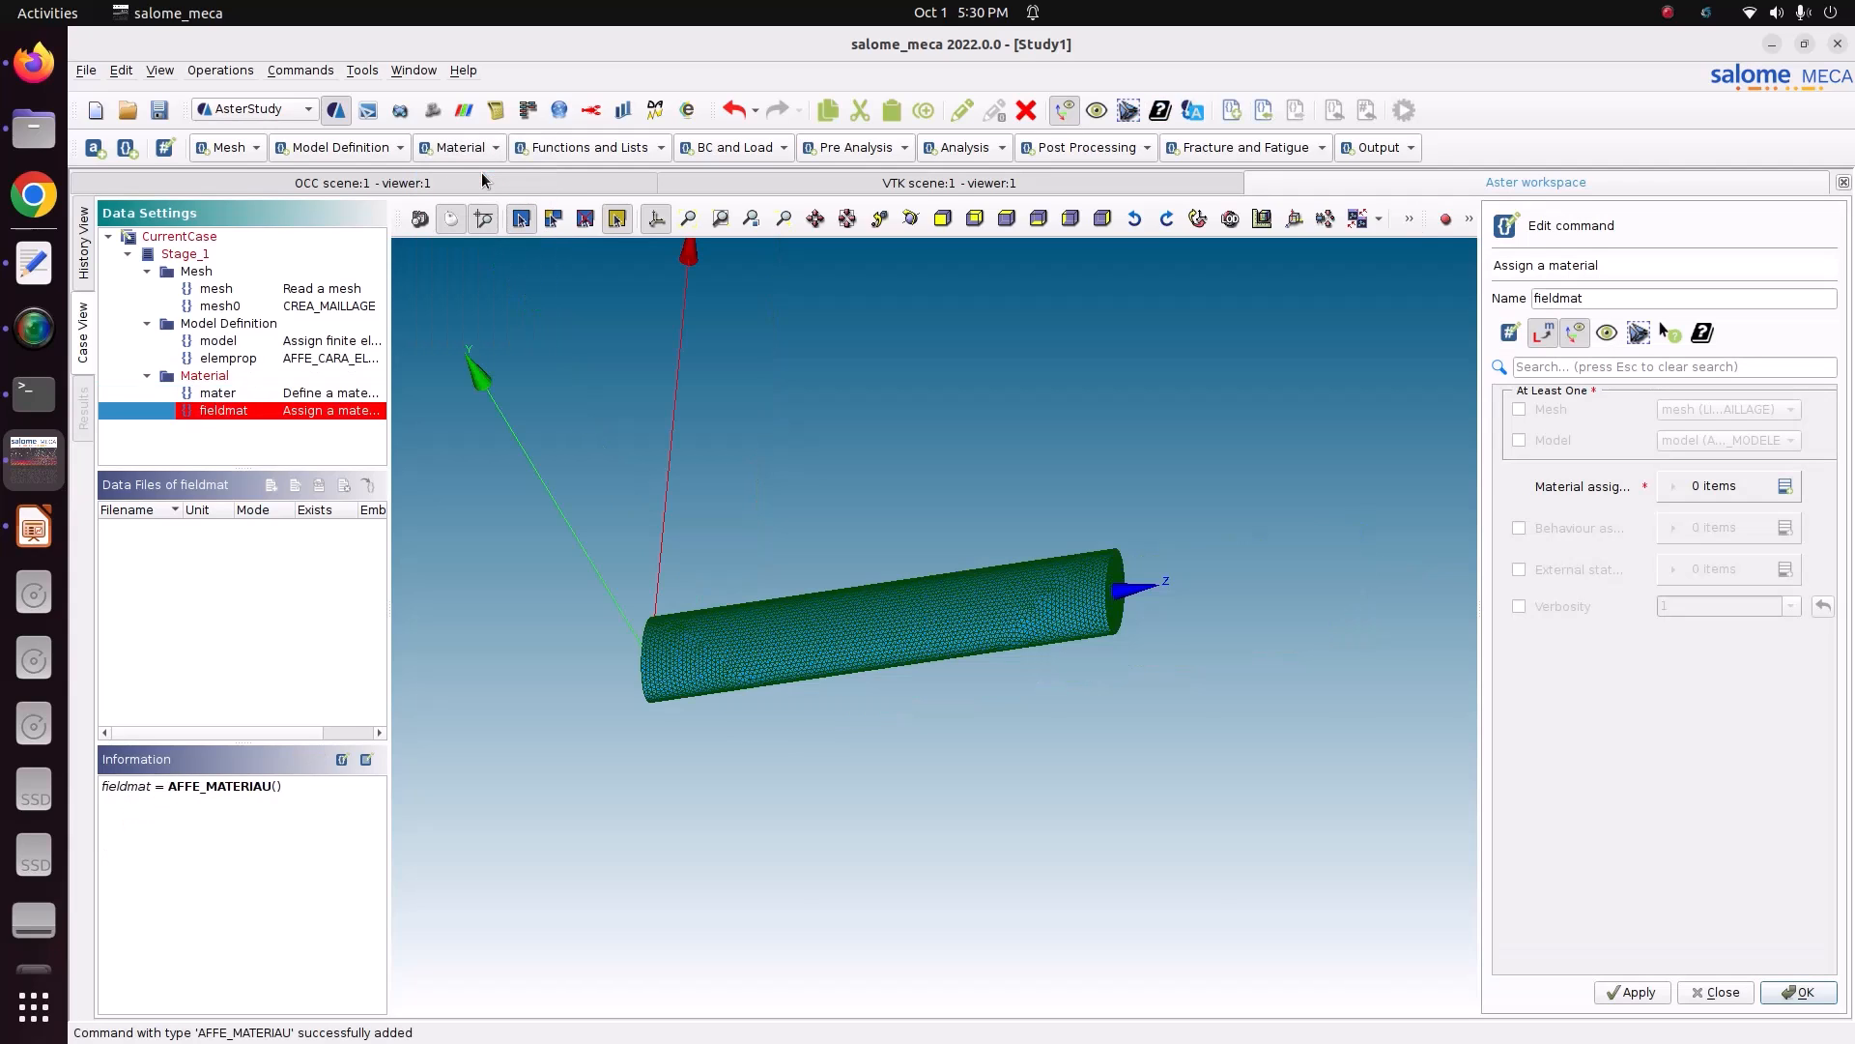
pyautogui.click(1543, 412)
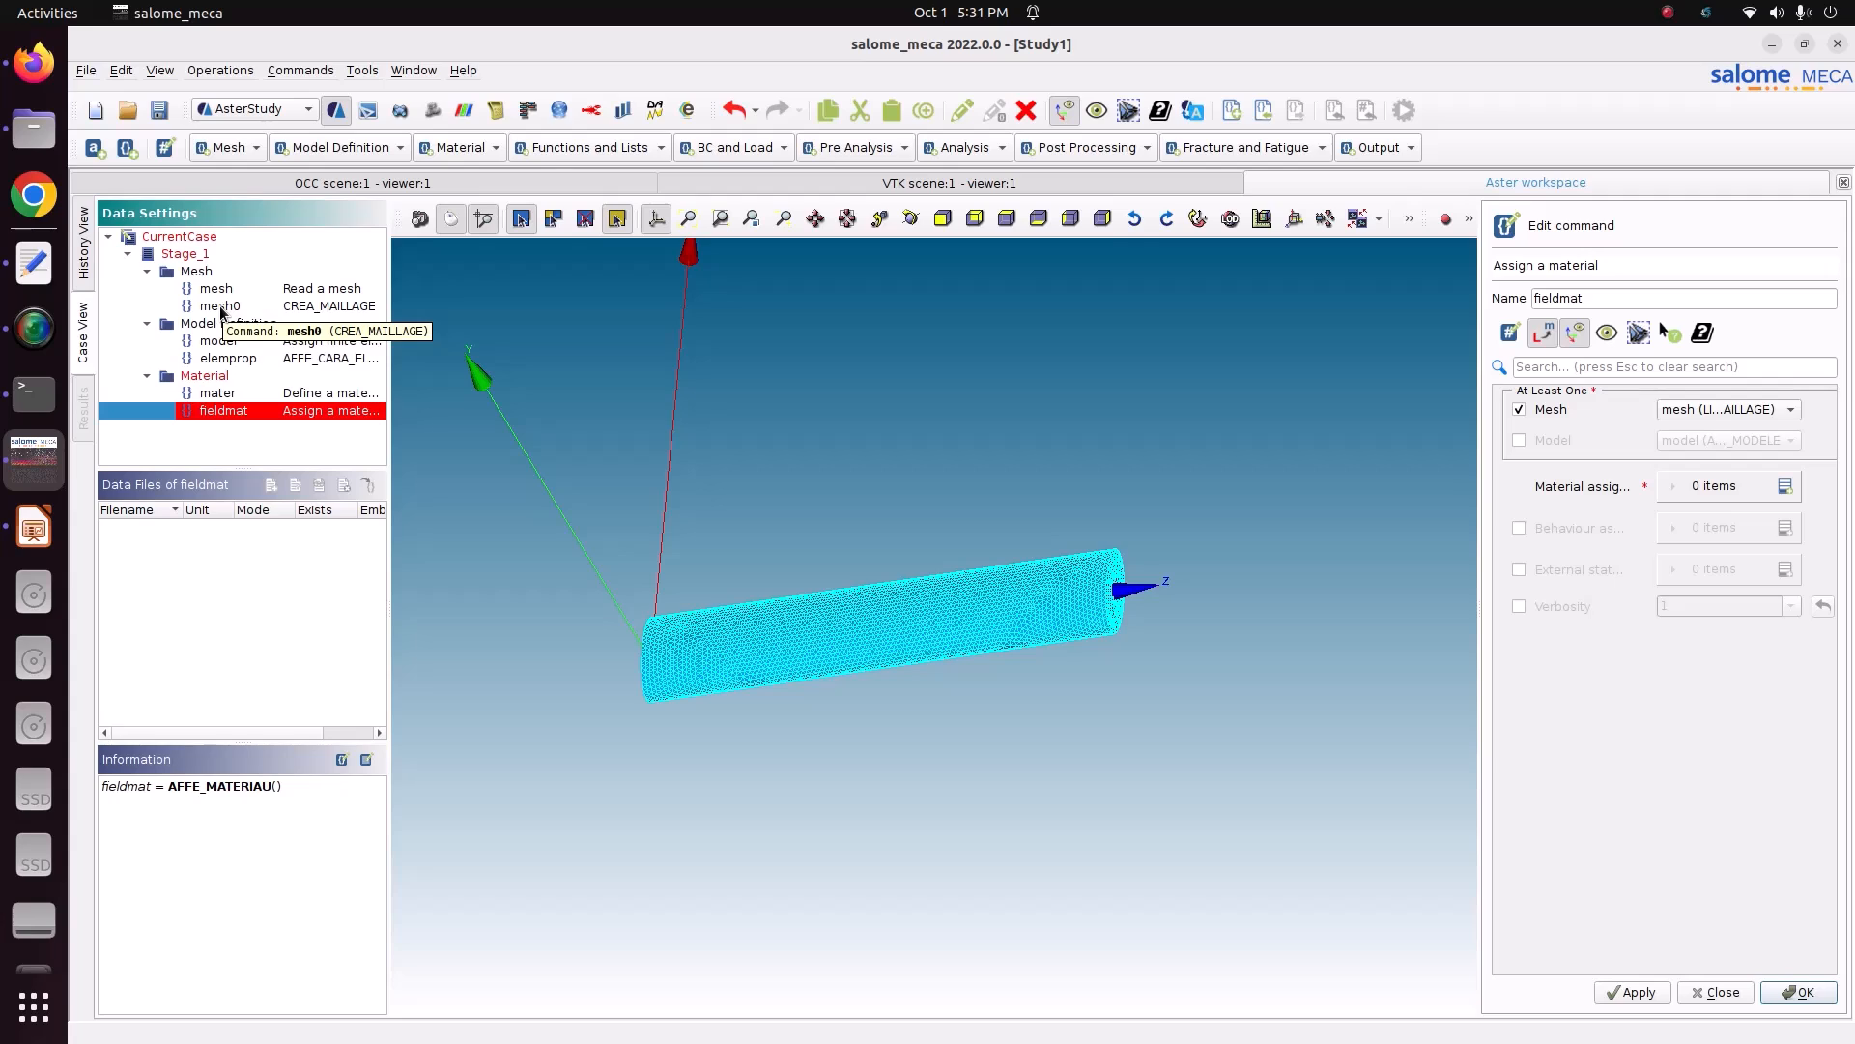
pyautogui.click(1765, 404)
pyautogui.click(1757, 422)
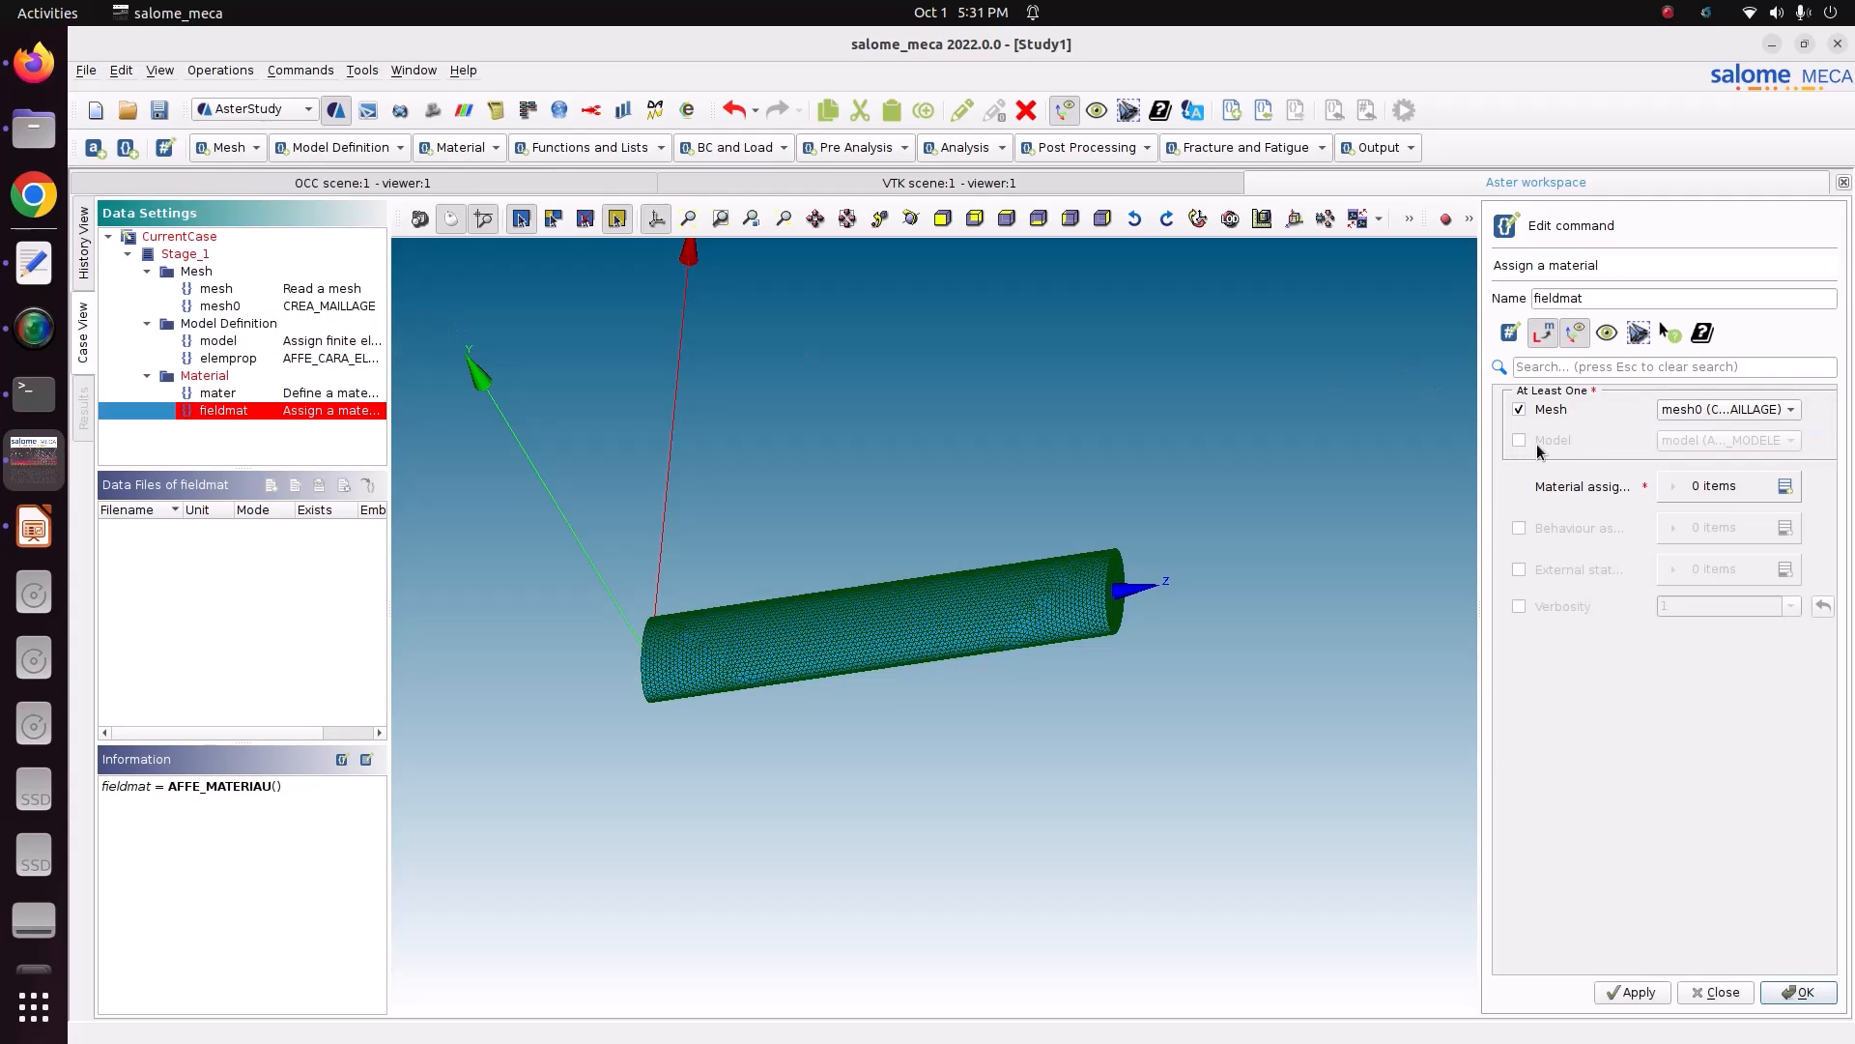
pyautogui.click(1579, 440)
# - Add a material assignment applying mater everywhere, and store the Assign a material command
pyautogui.click(1786, 496)
pyautogui.click(1716, 522)
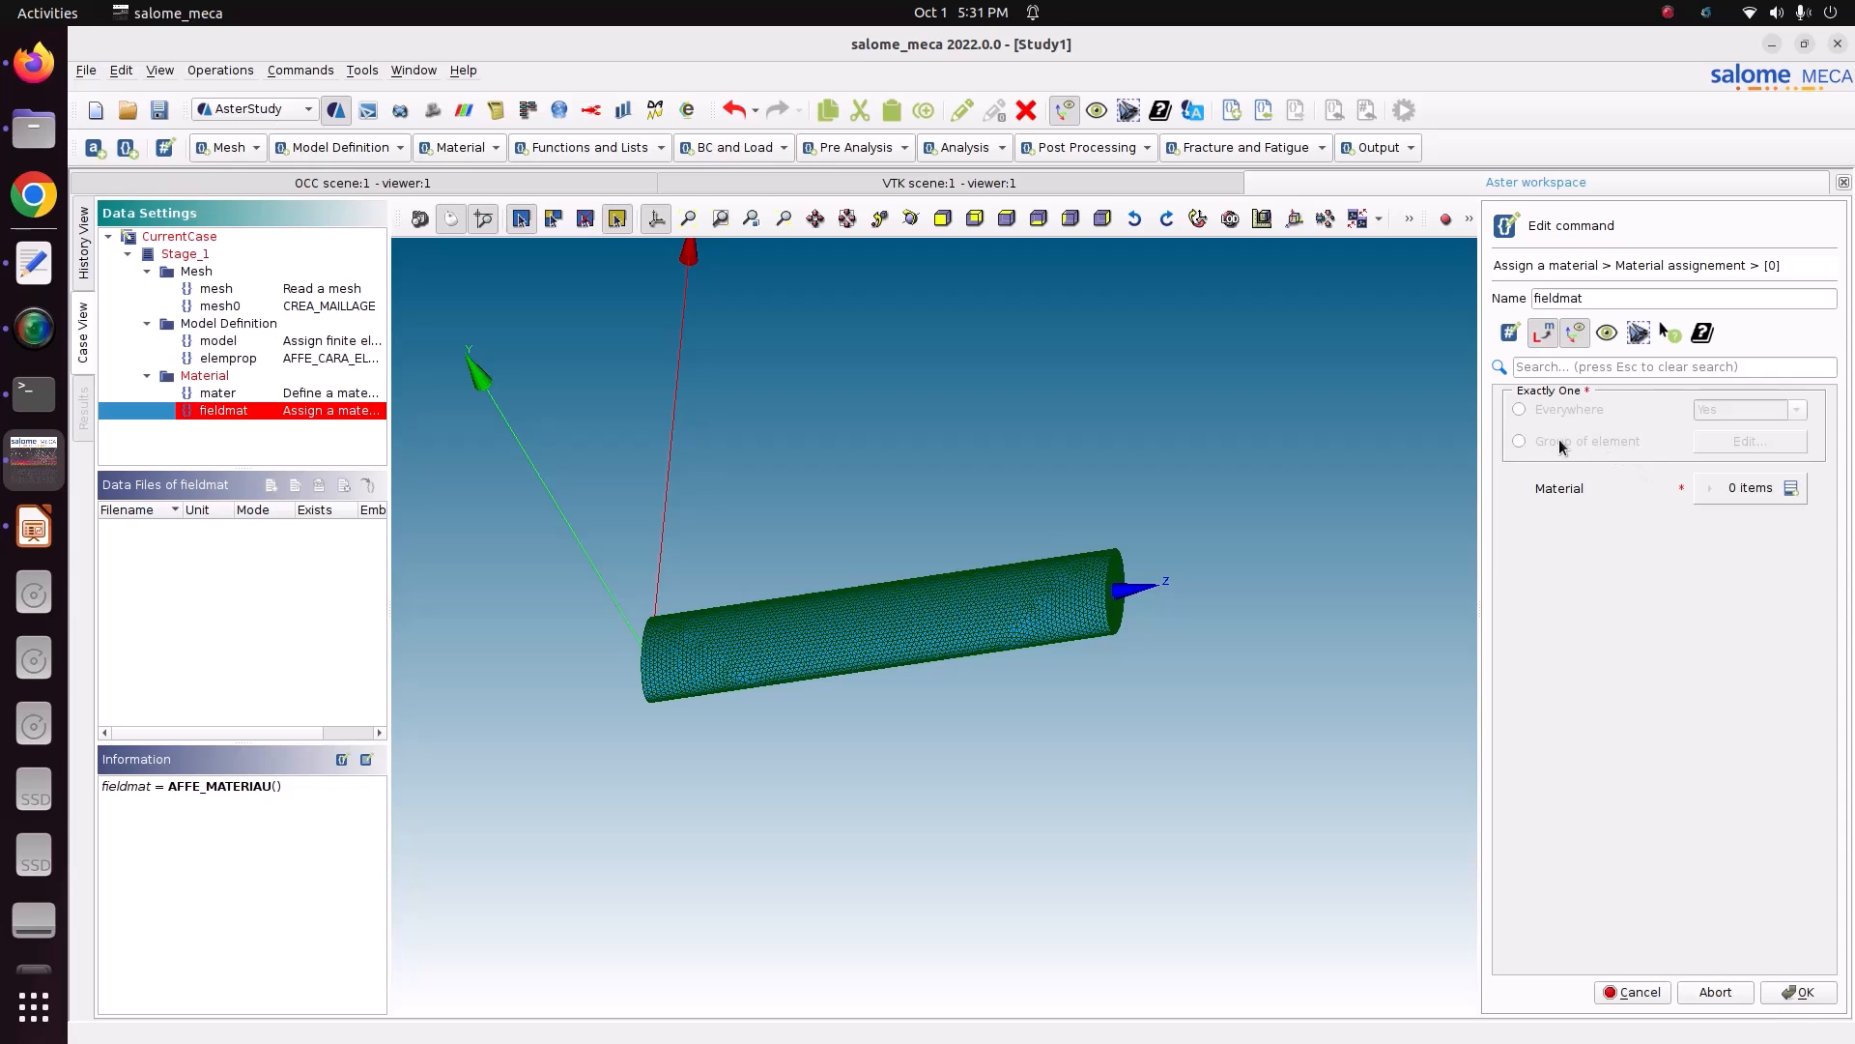
pyautogui.click(1564, 411)
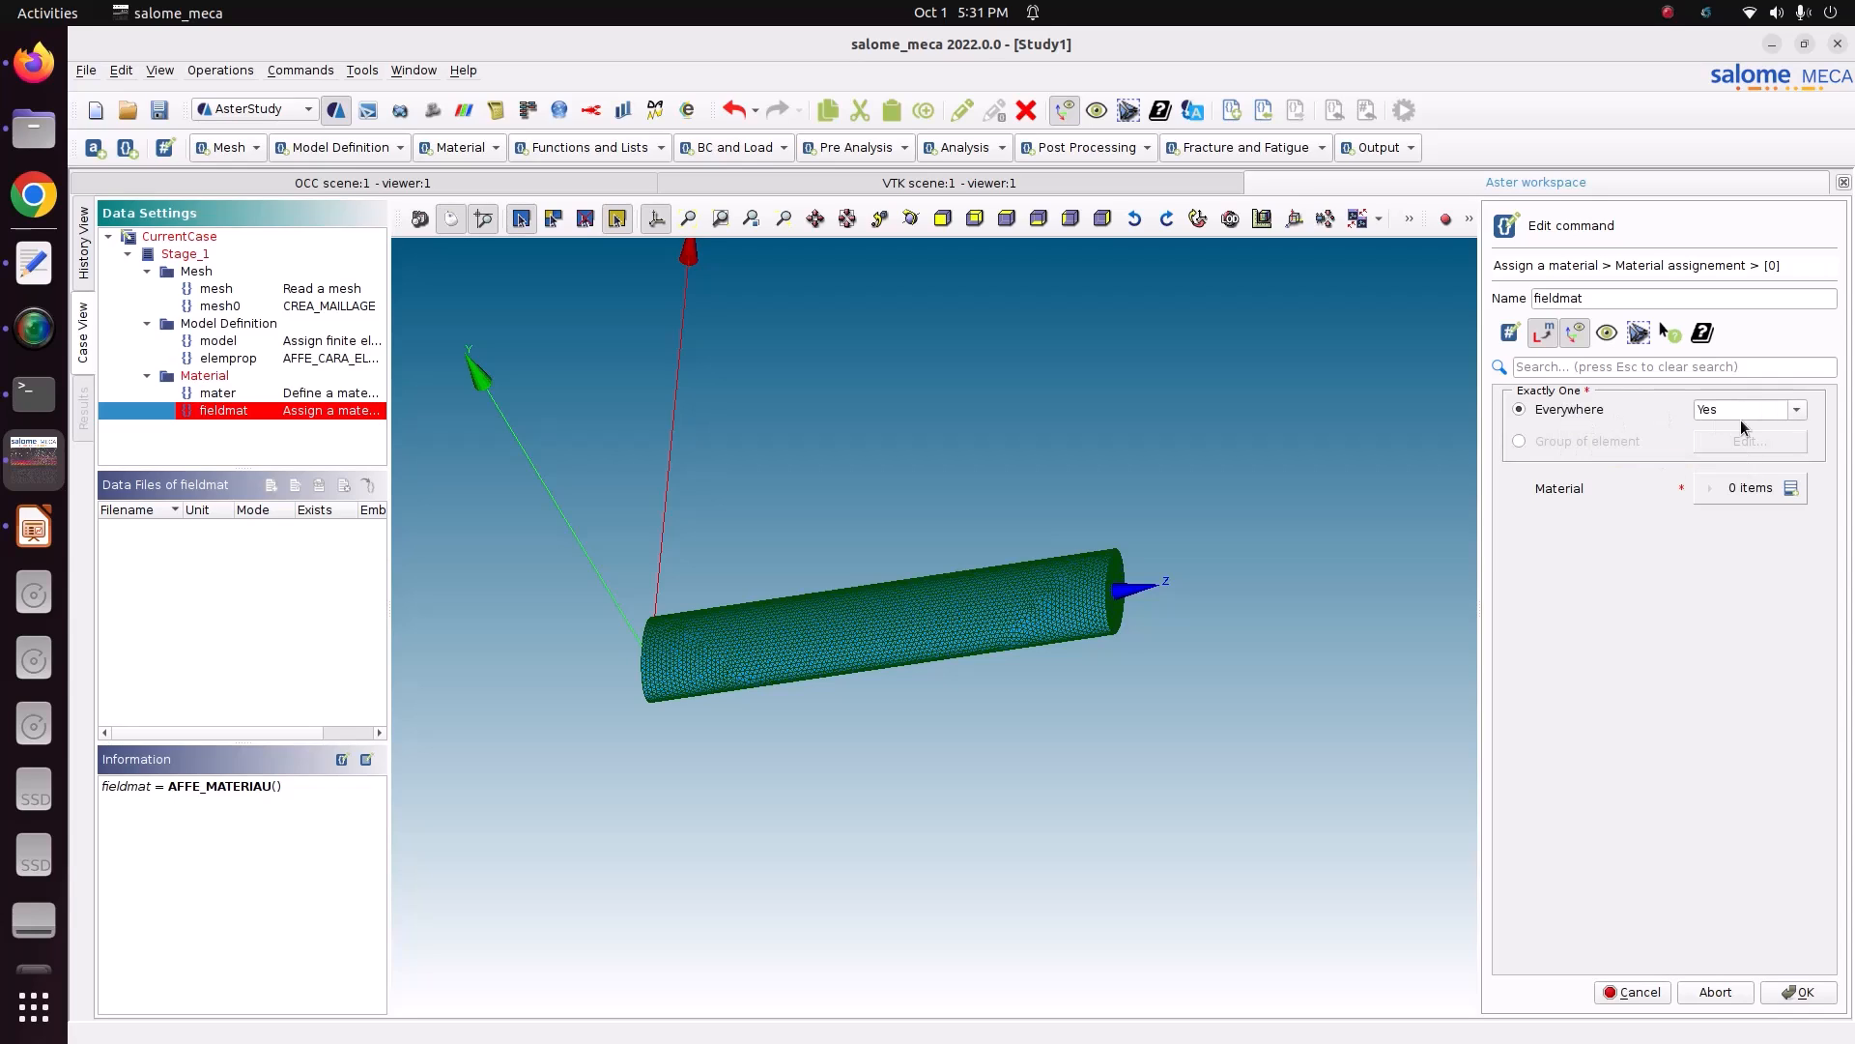
pyautogui.click(1791, 488)
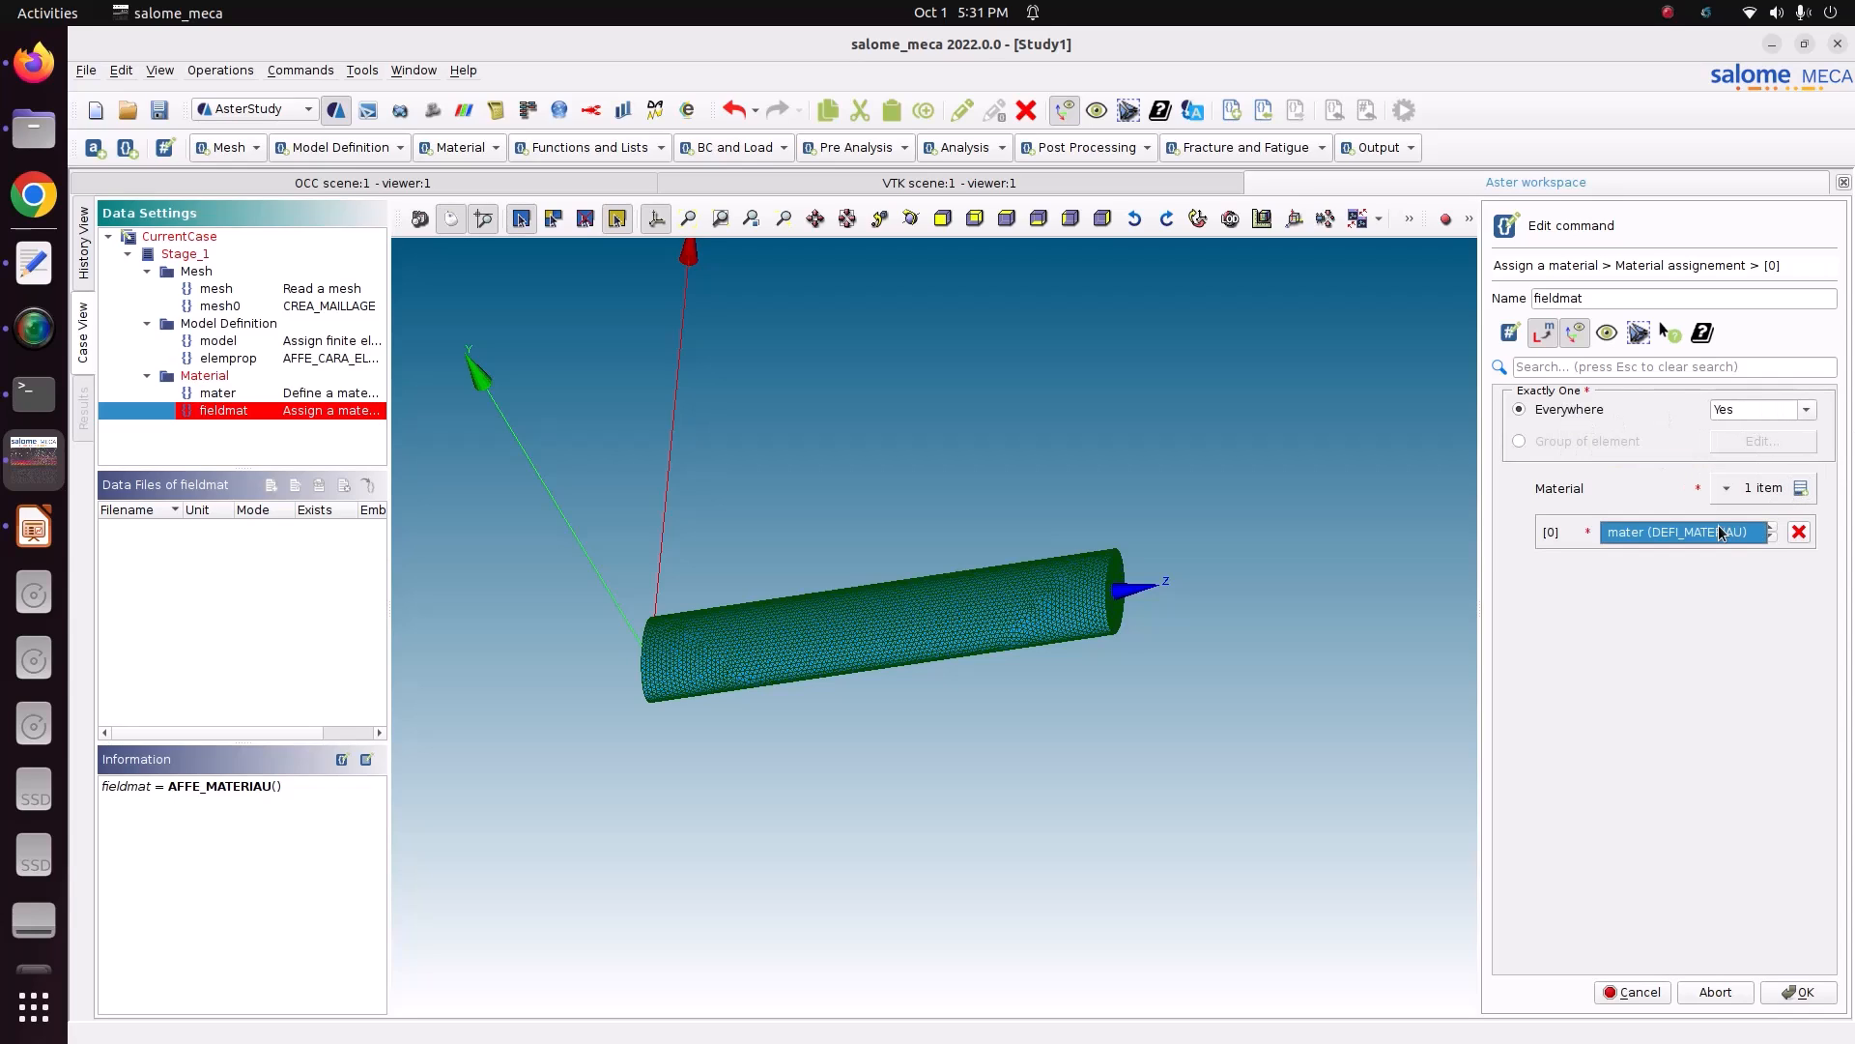
pyautogui.click(1784, 987)
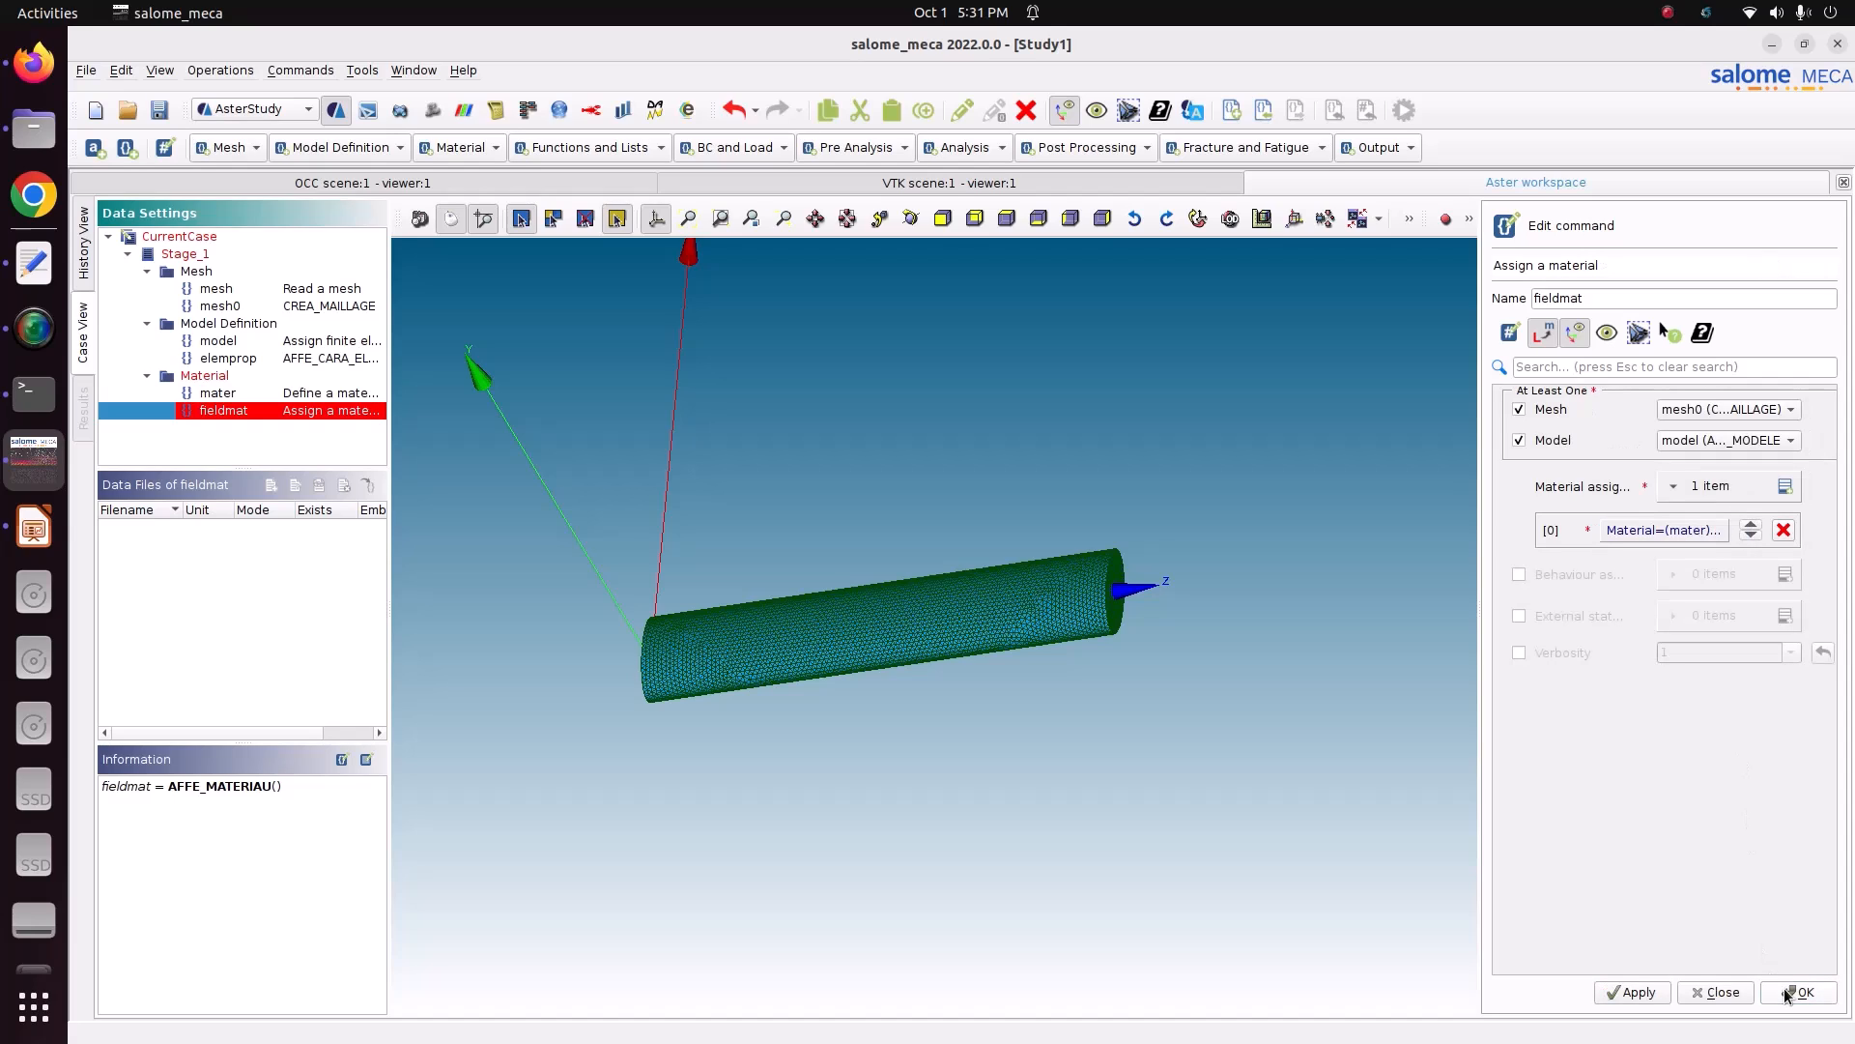
pyautogui.click(1784, 987)
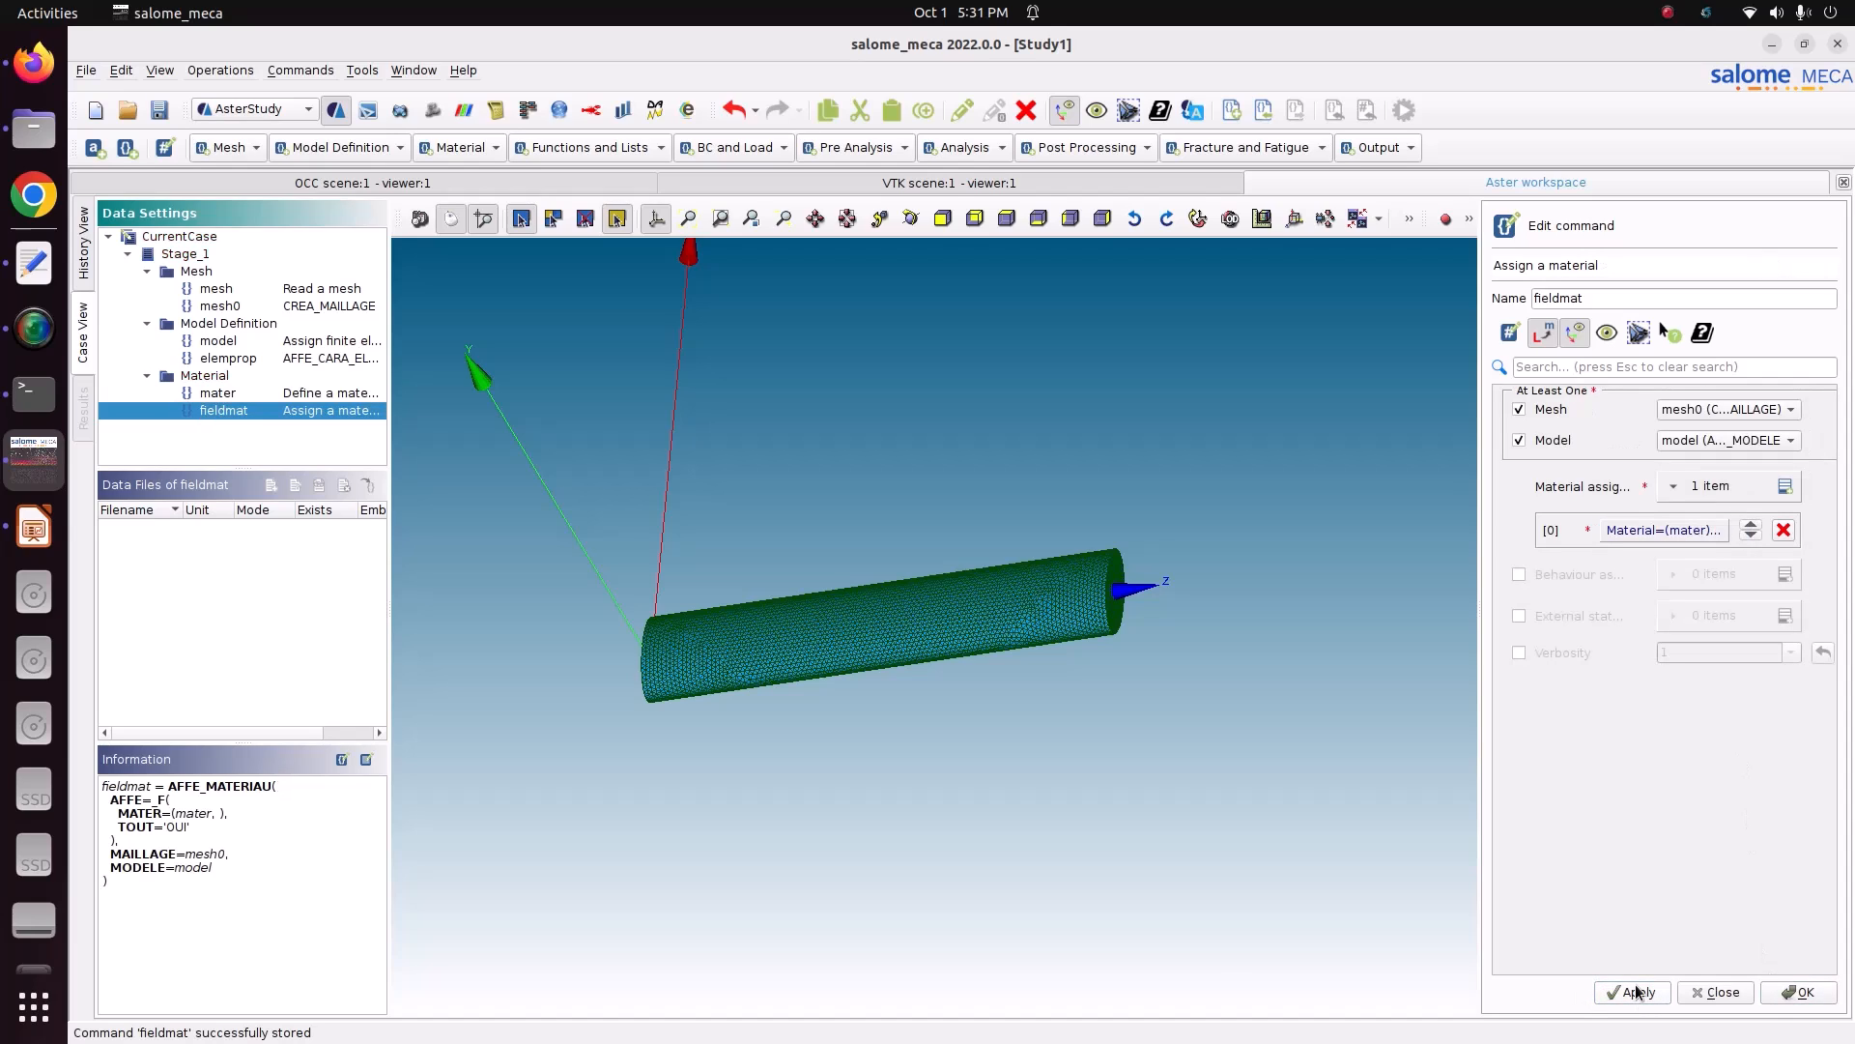
pyautogui.click(1801, 995)
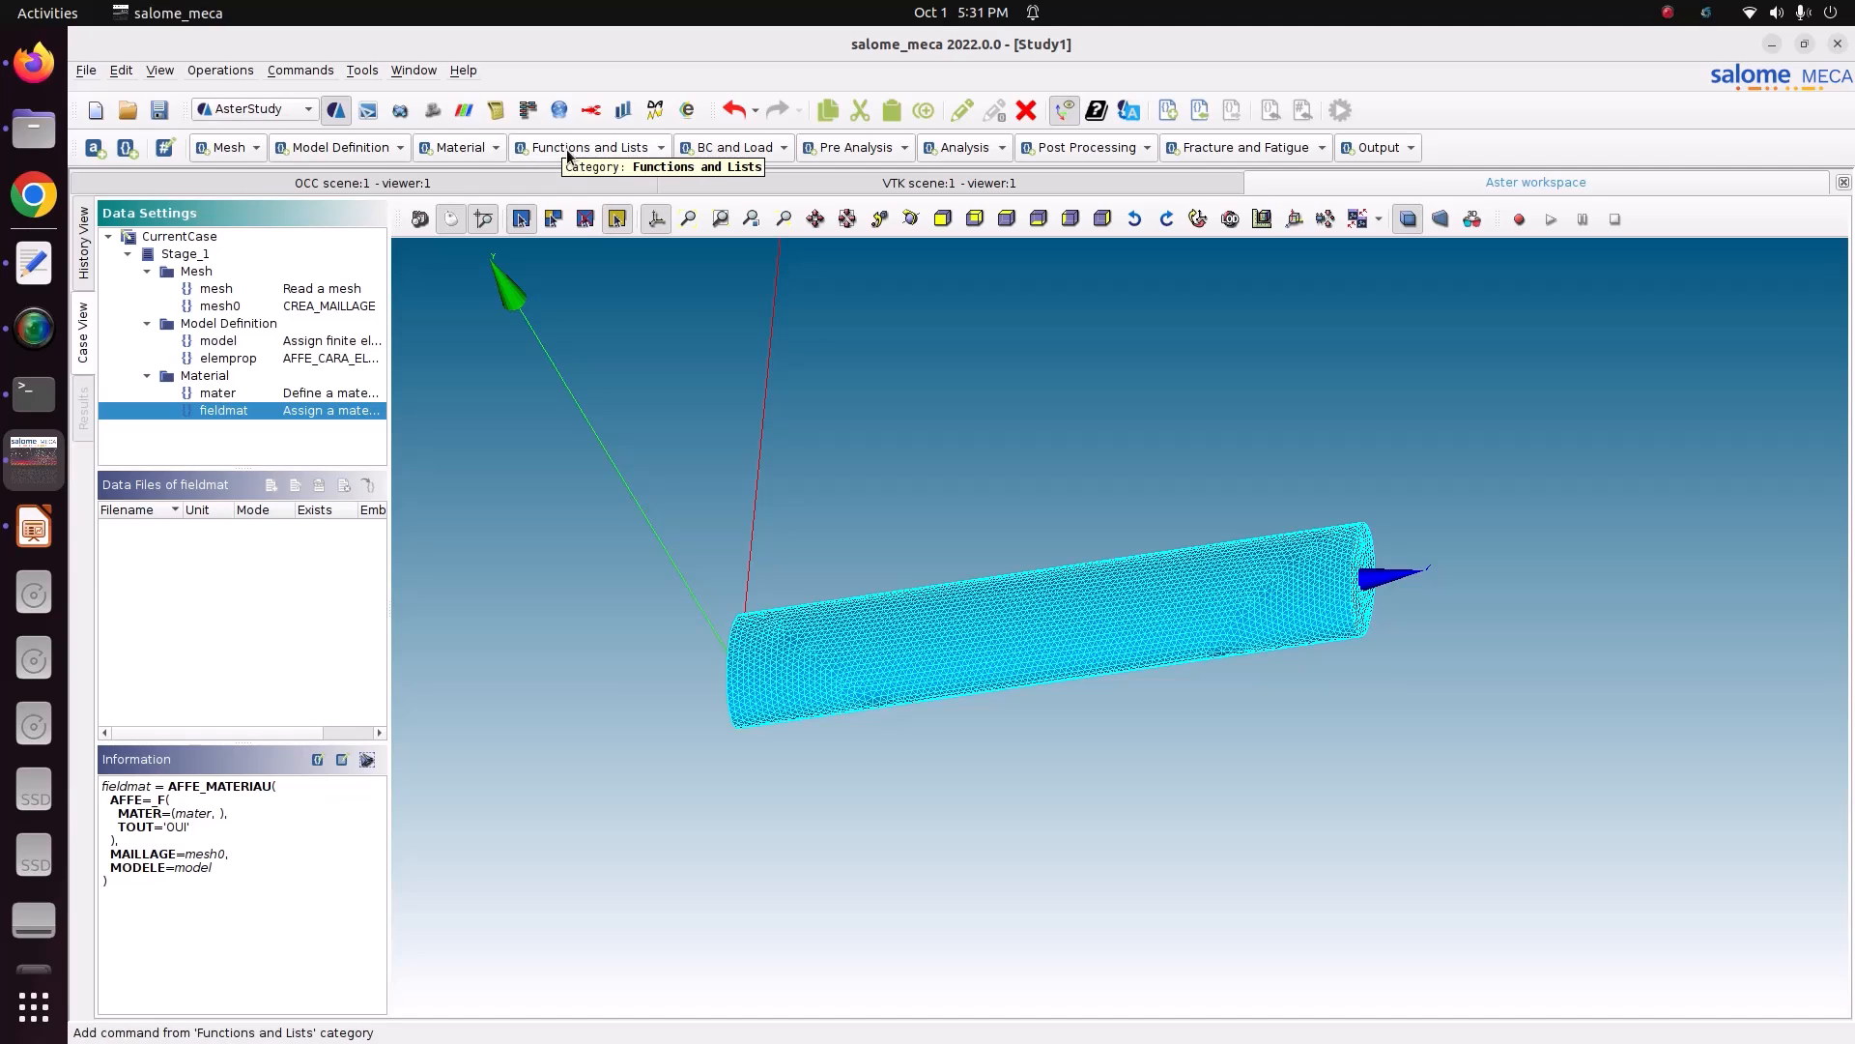
# - Add an Assign mechanical load command, enable Enforce DOF, and open a new occurrence of it for editing
pyautogui.click(760, 147)
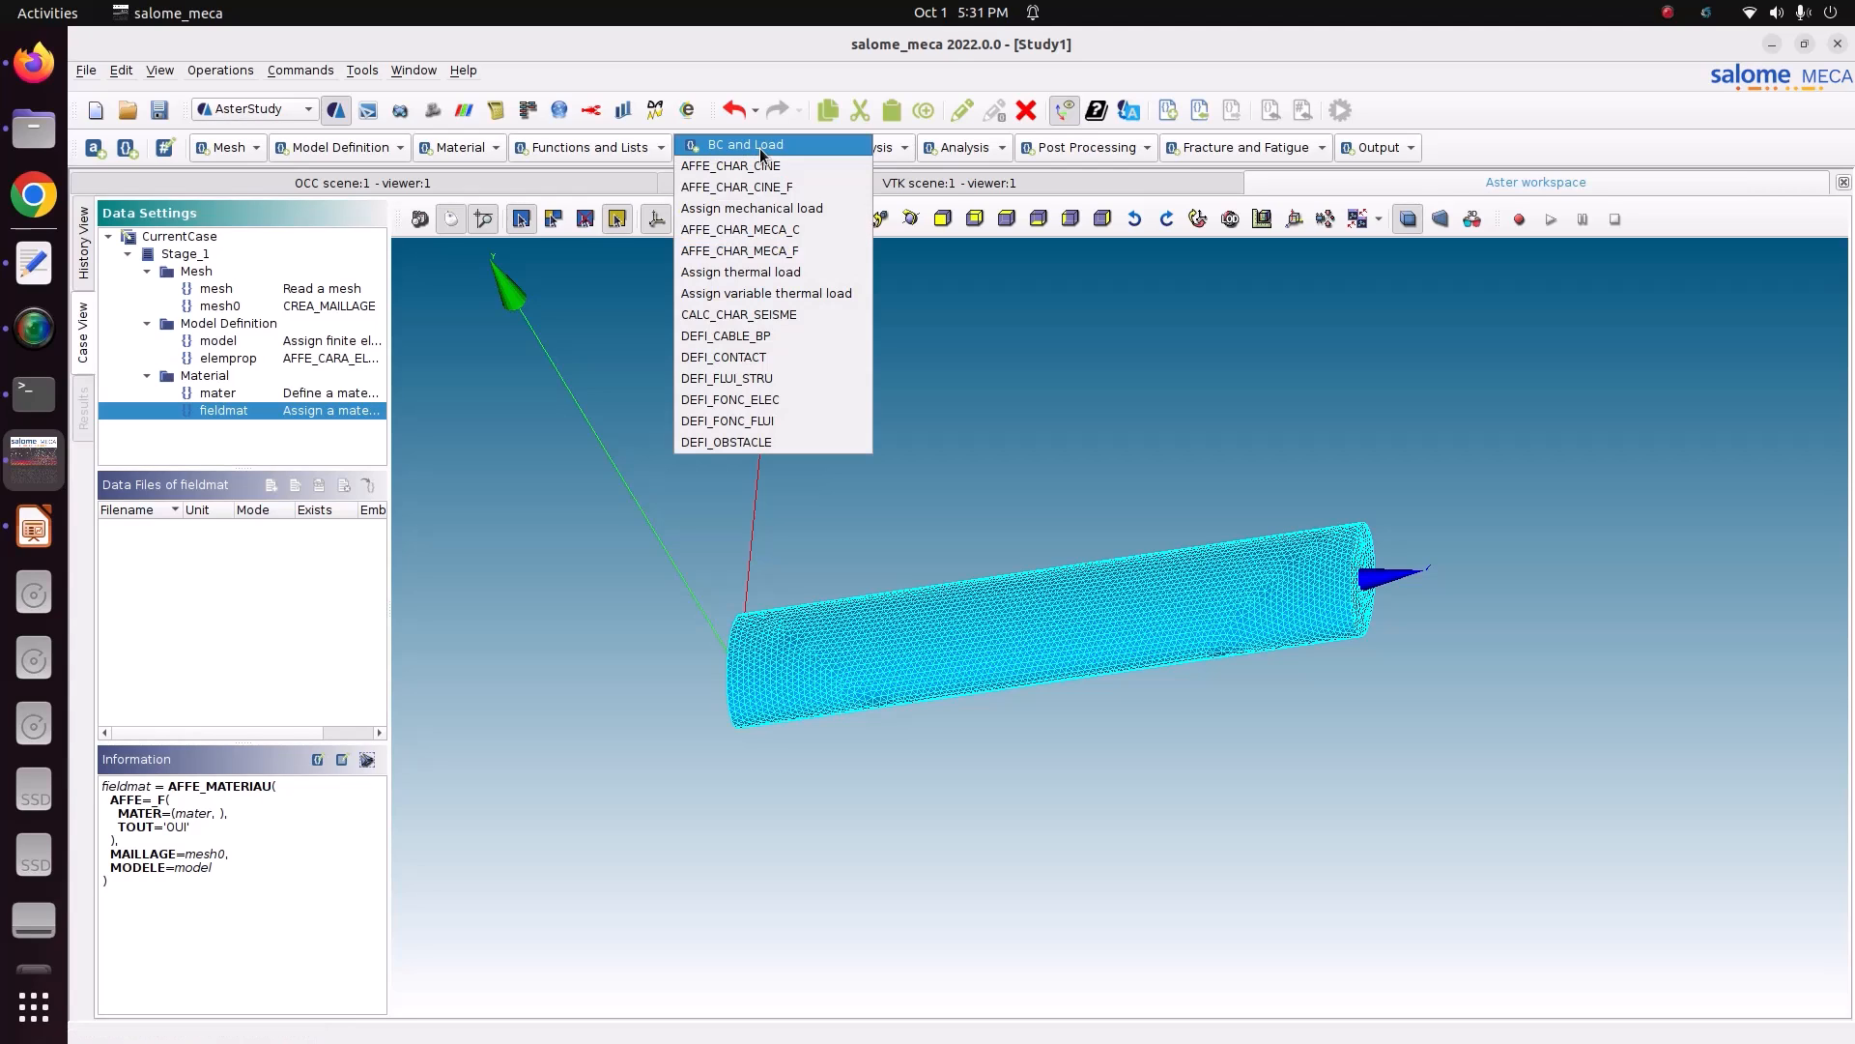
pyautogui.click(734, 209)
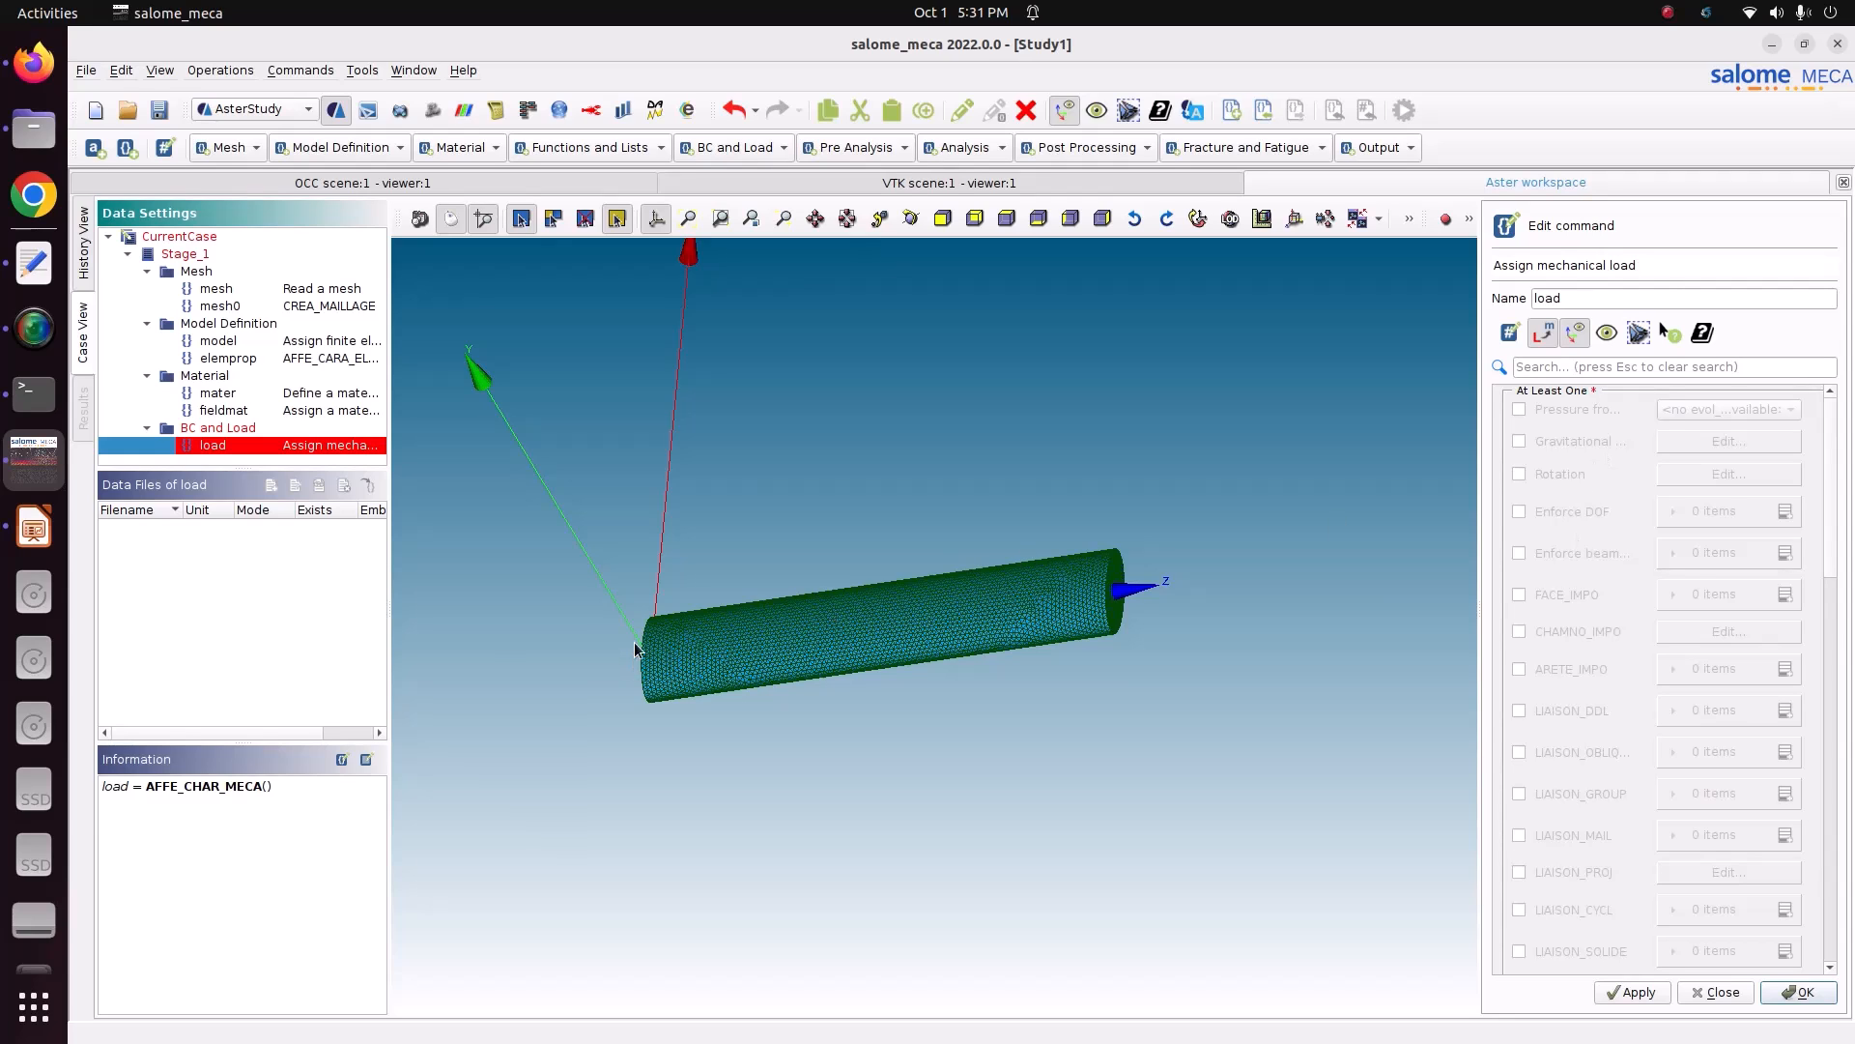
pyautogui.click(755, 671)
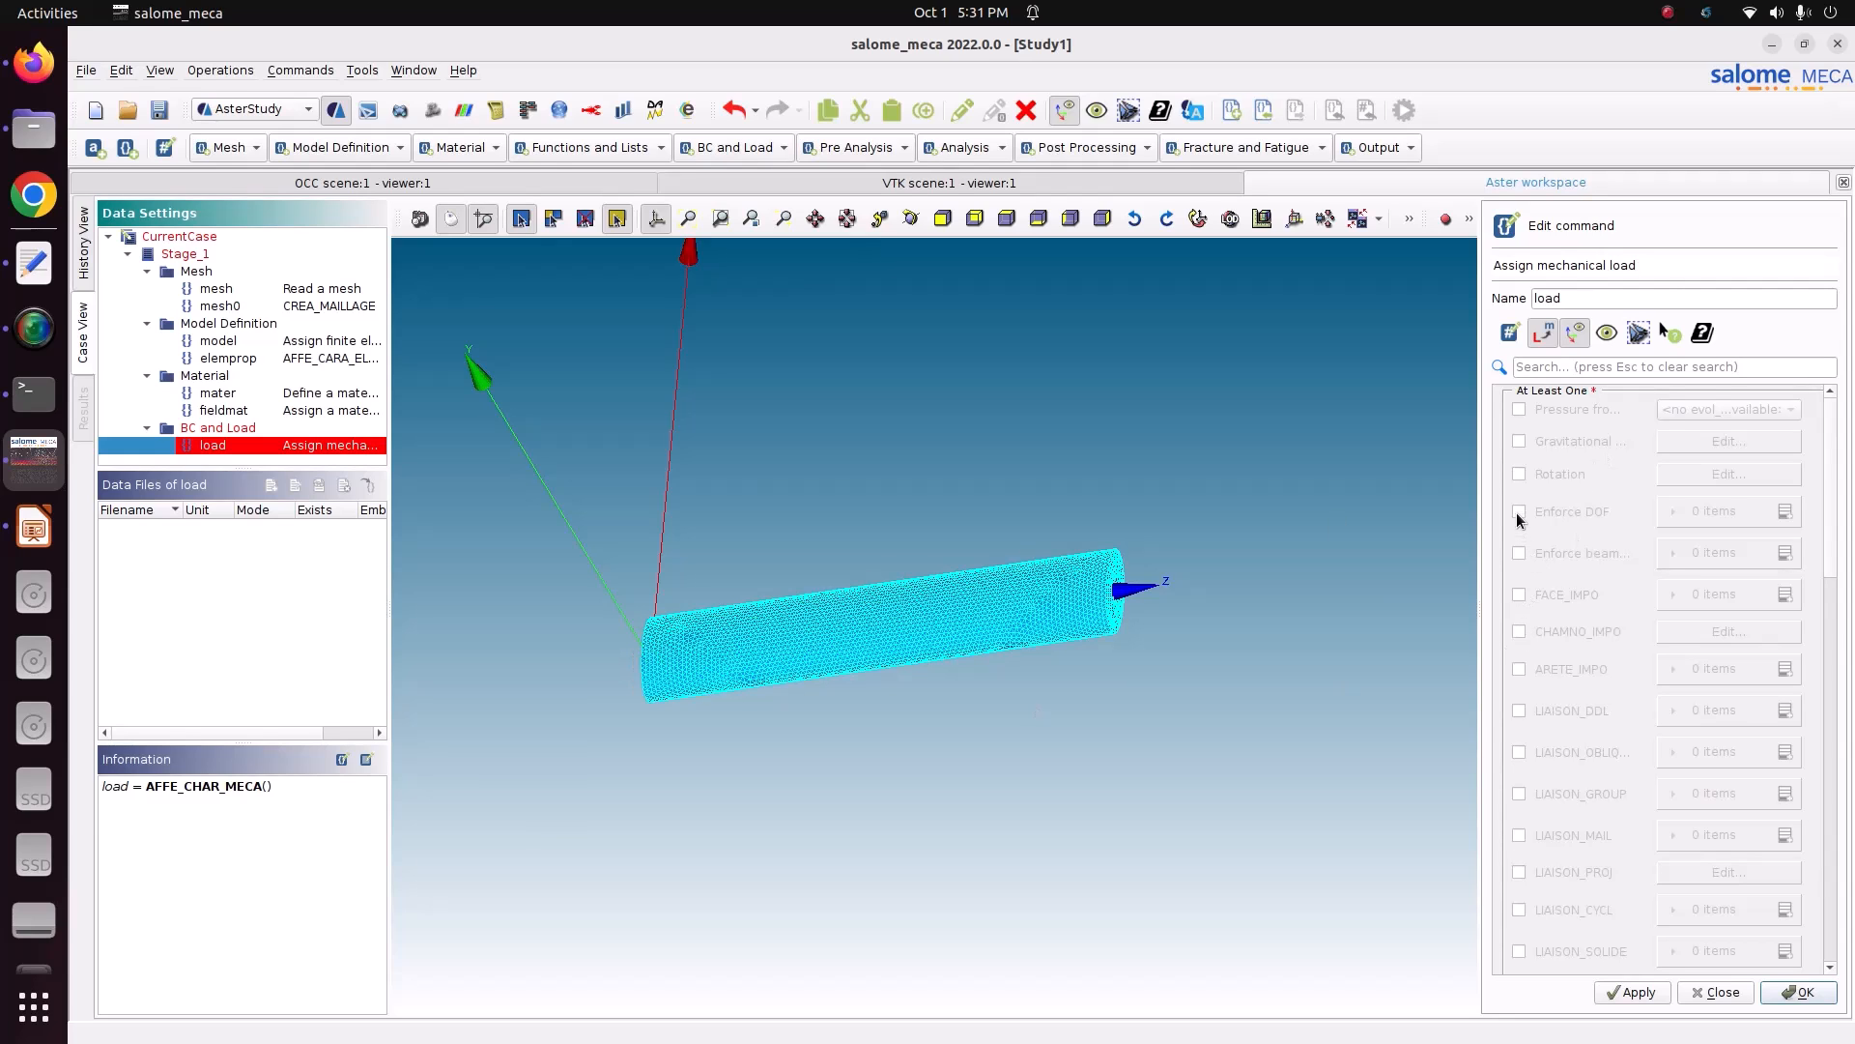
pyautogui.click(1518, 512)
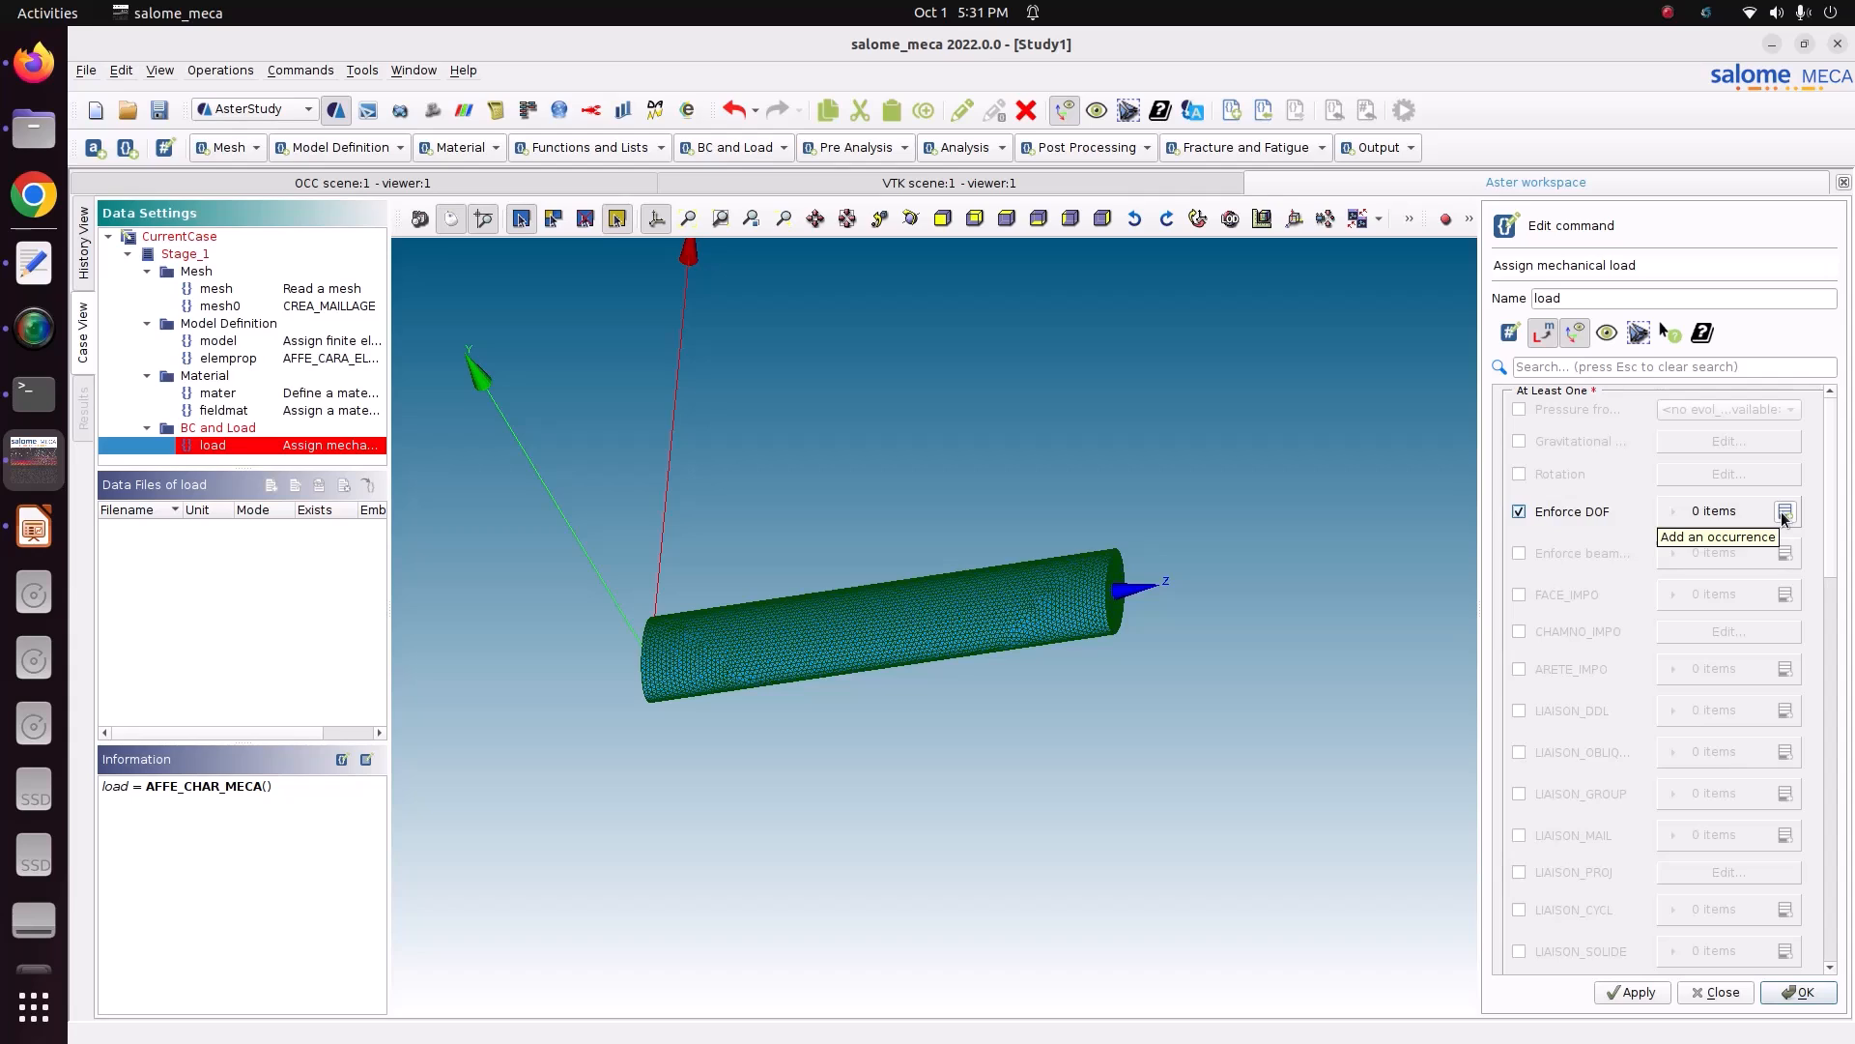
pyautogui.scroll(-5, 1656, 754)
pyautogui.scroll(-4, 1657, 752)
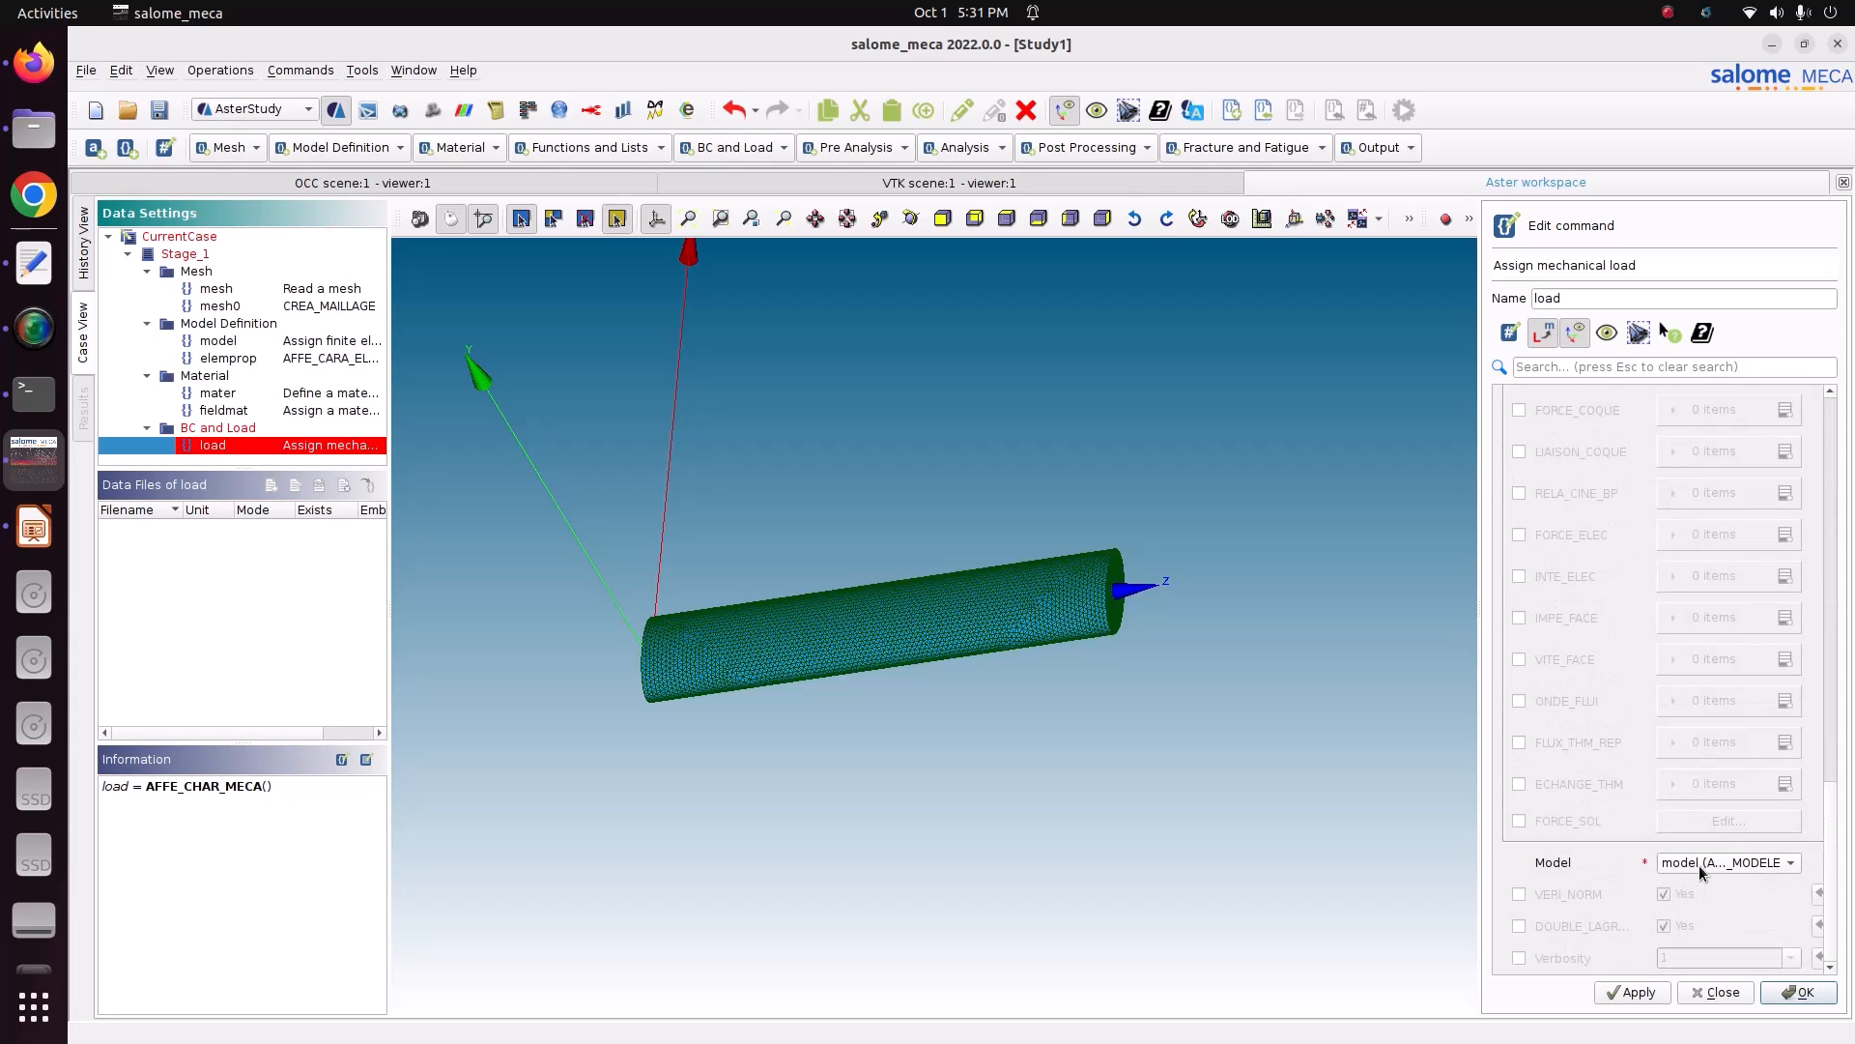
pyautogui.moveTo(1835, 874); pyautogui.dragTo(1826, 452)
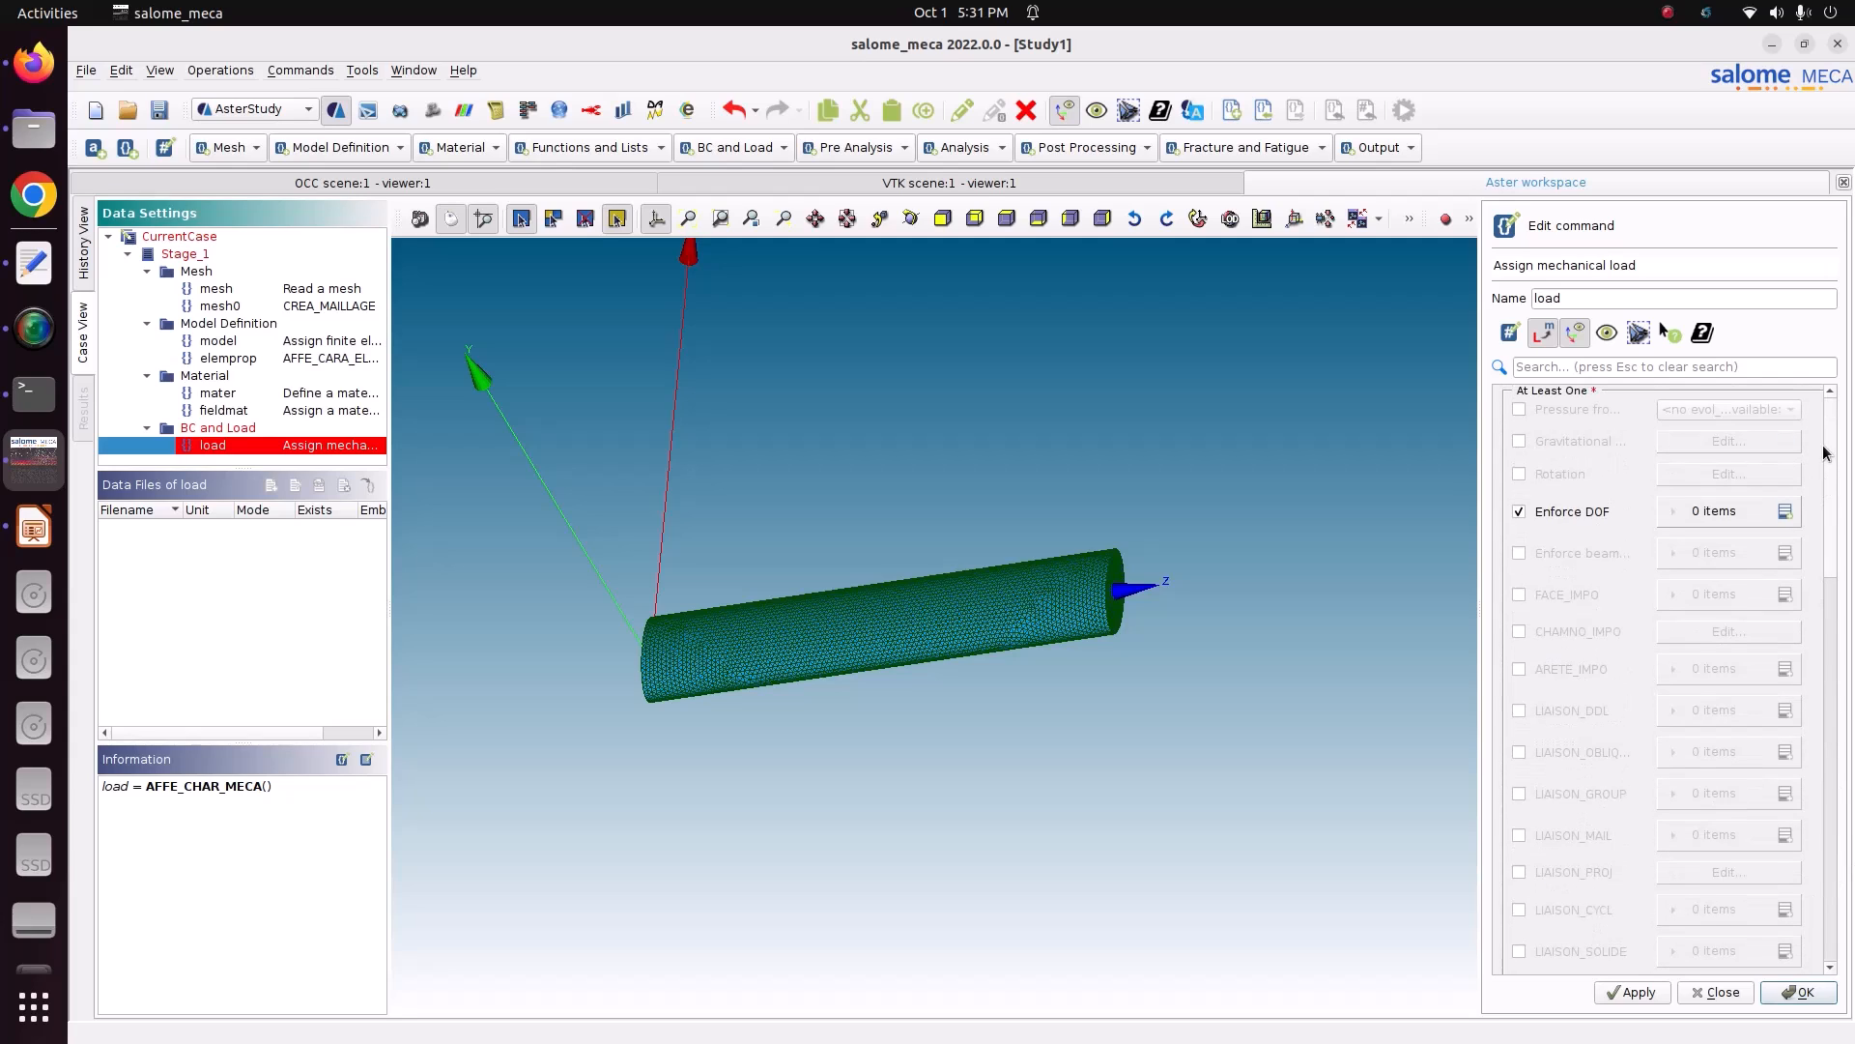
pyautogui.click(1784, 513)
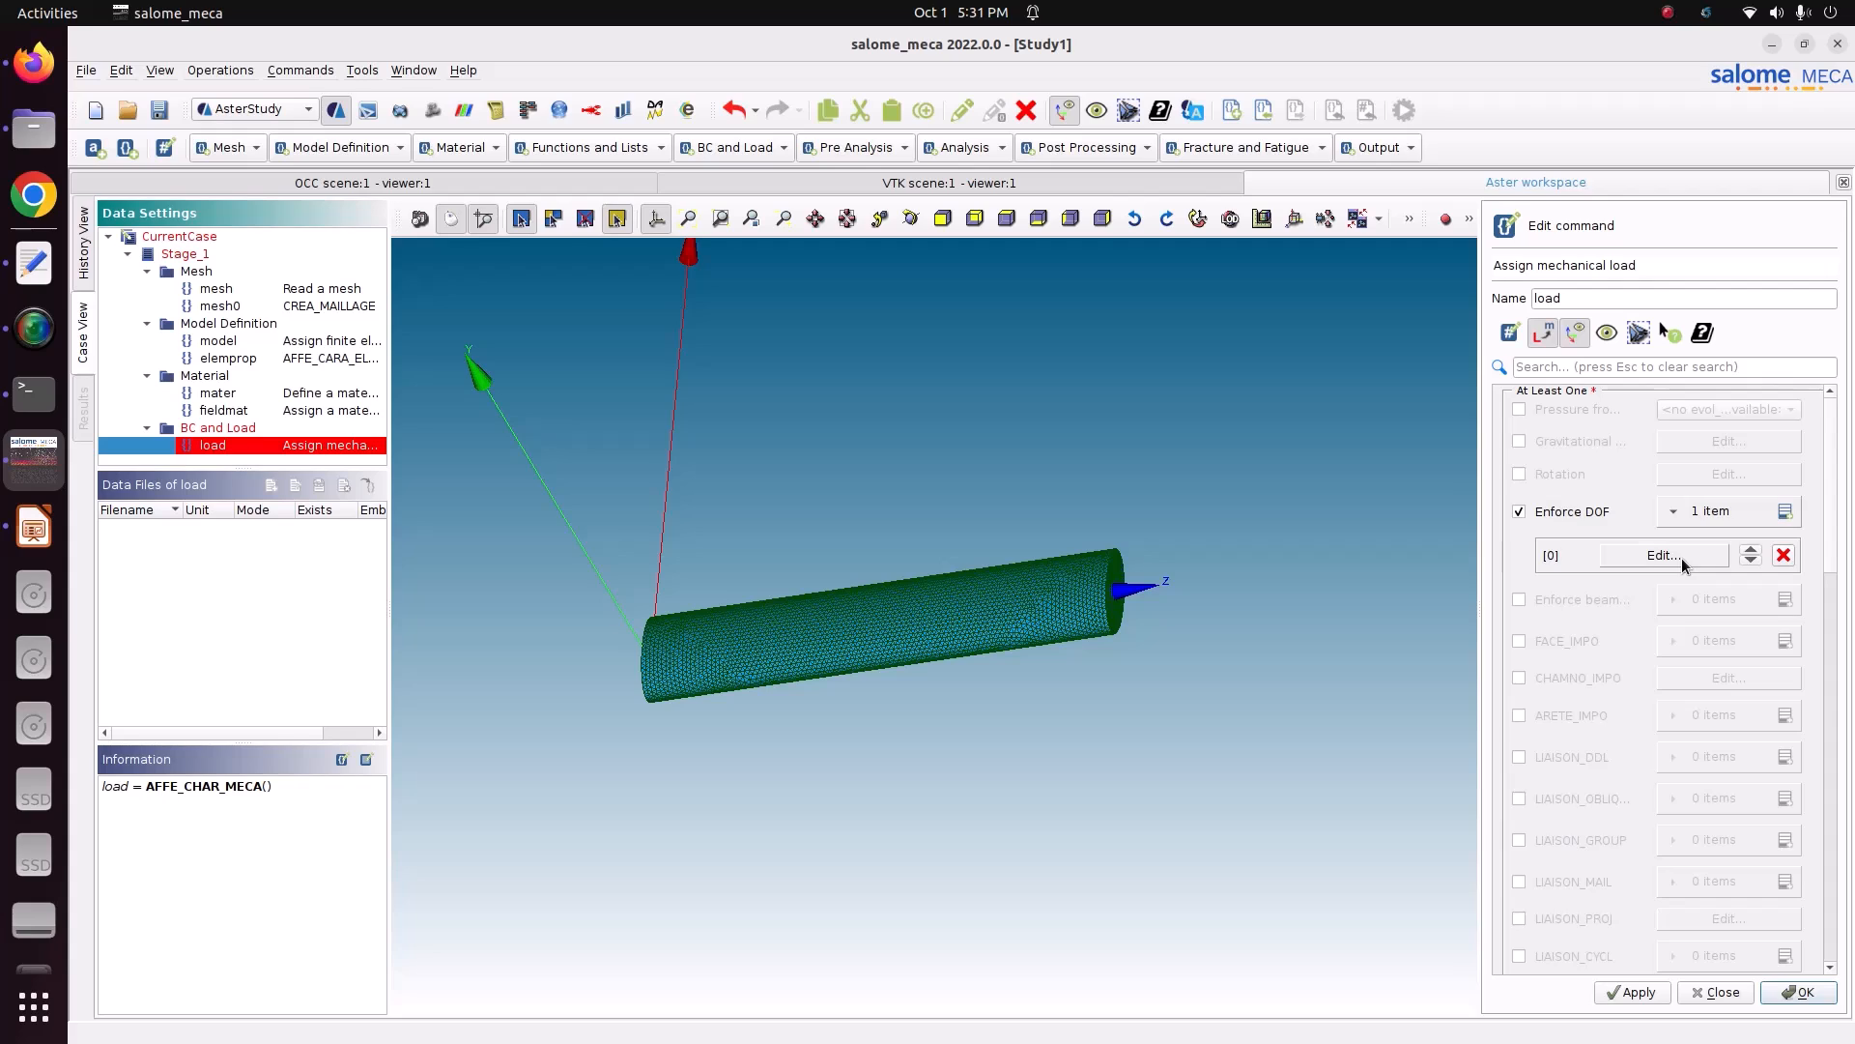
pyautogui.click(1664, 556)
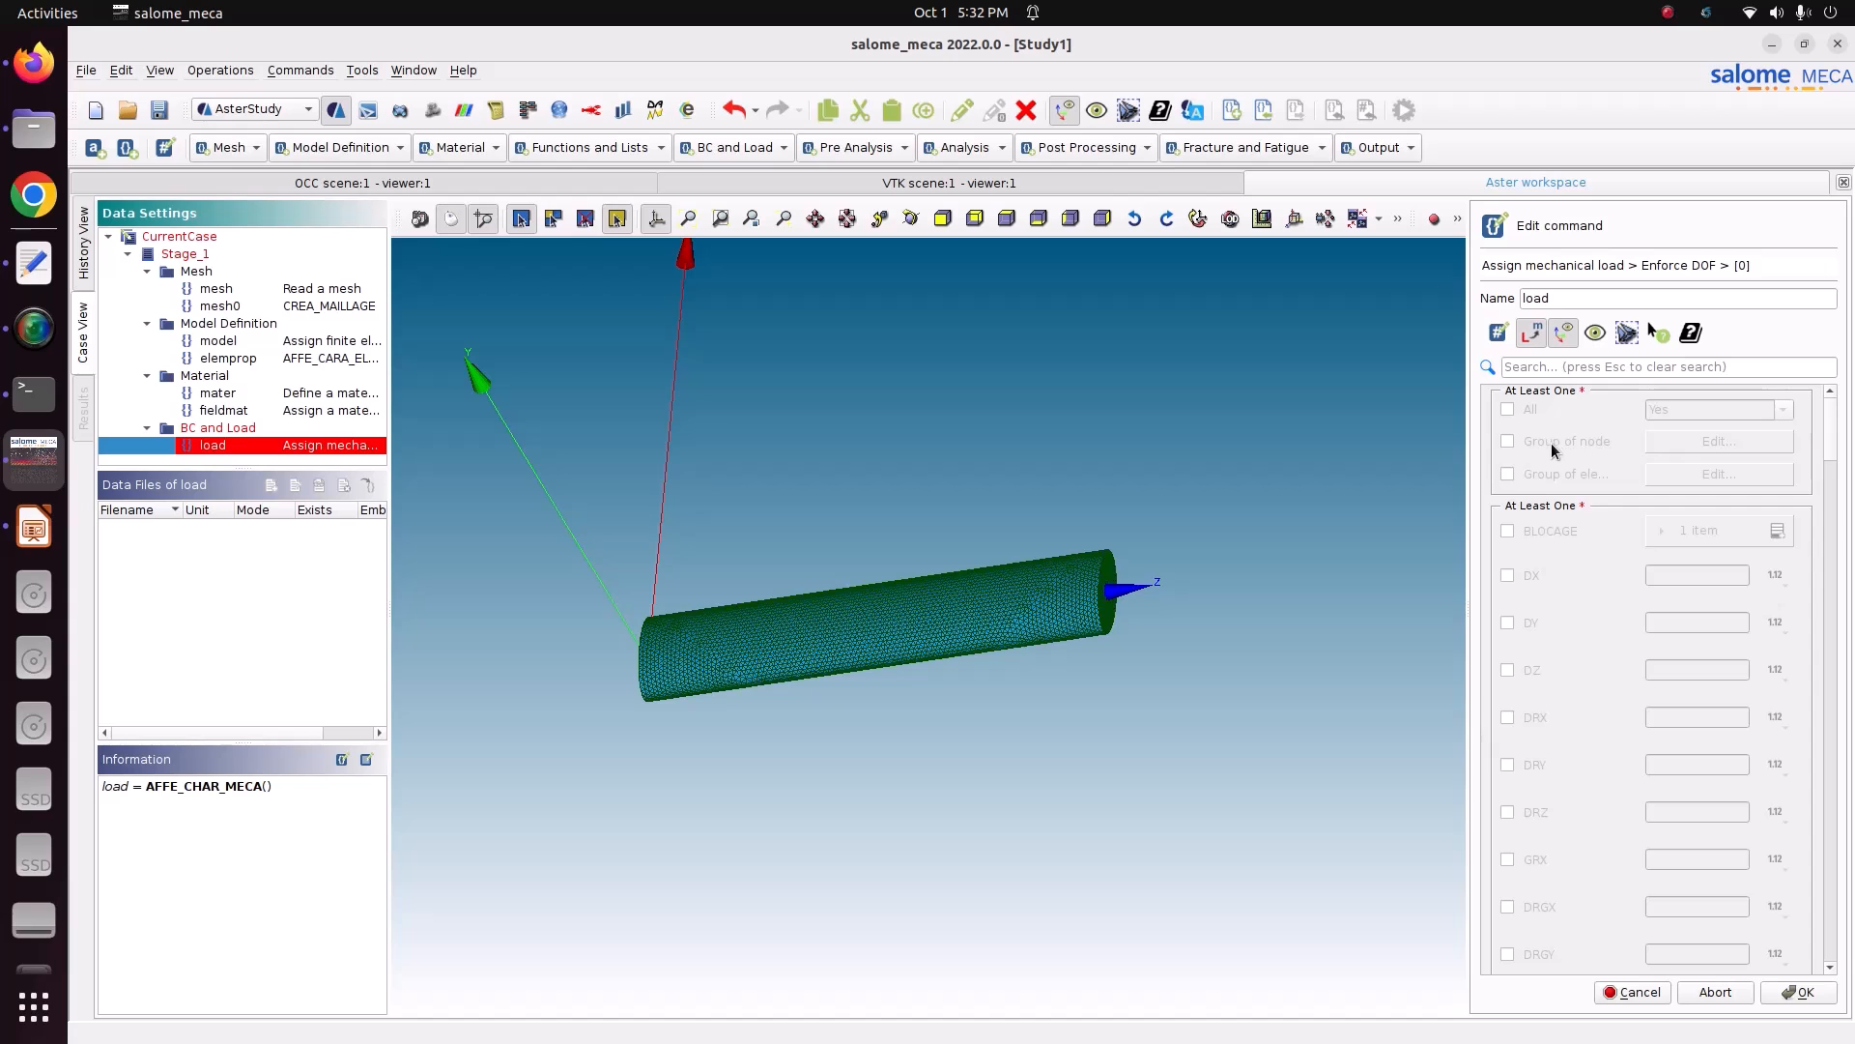
# - Apply the enforced DOF condition to the 2D element group Fix
pyautogui.click(1548, 473)
pyautogui.click(1703, 473)
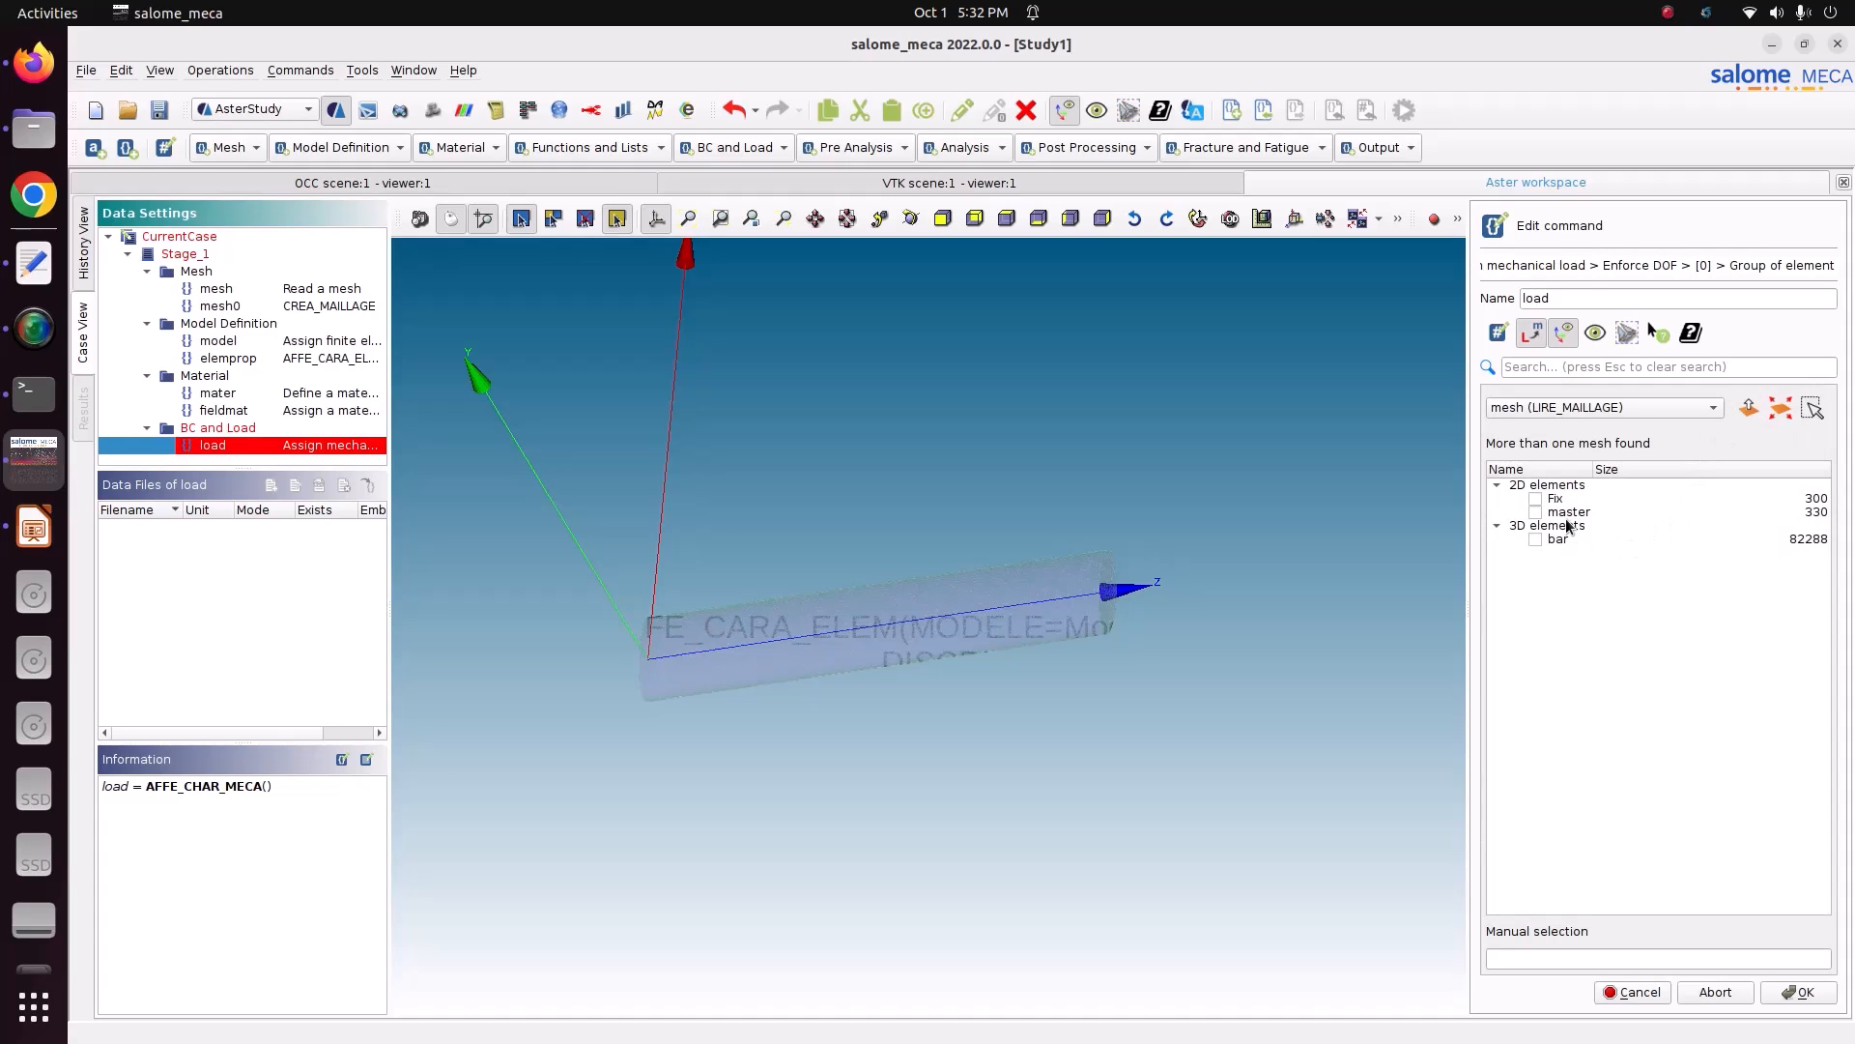
pyautogui.click(1536, 498)
pyautogui.scroll(5, 595, 622)
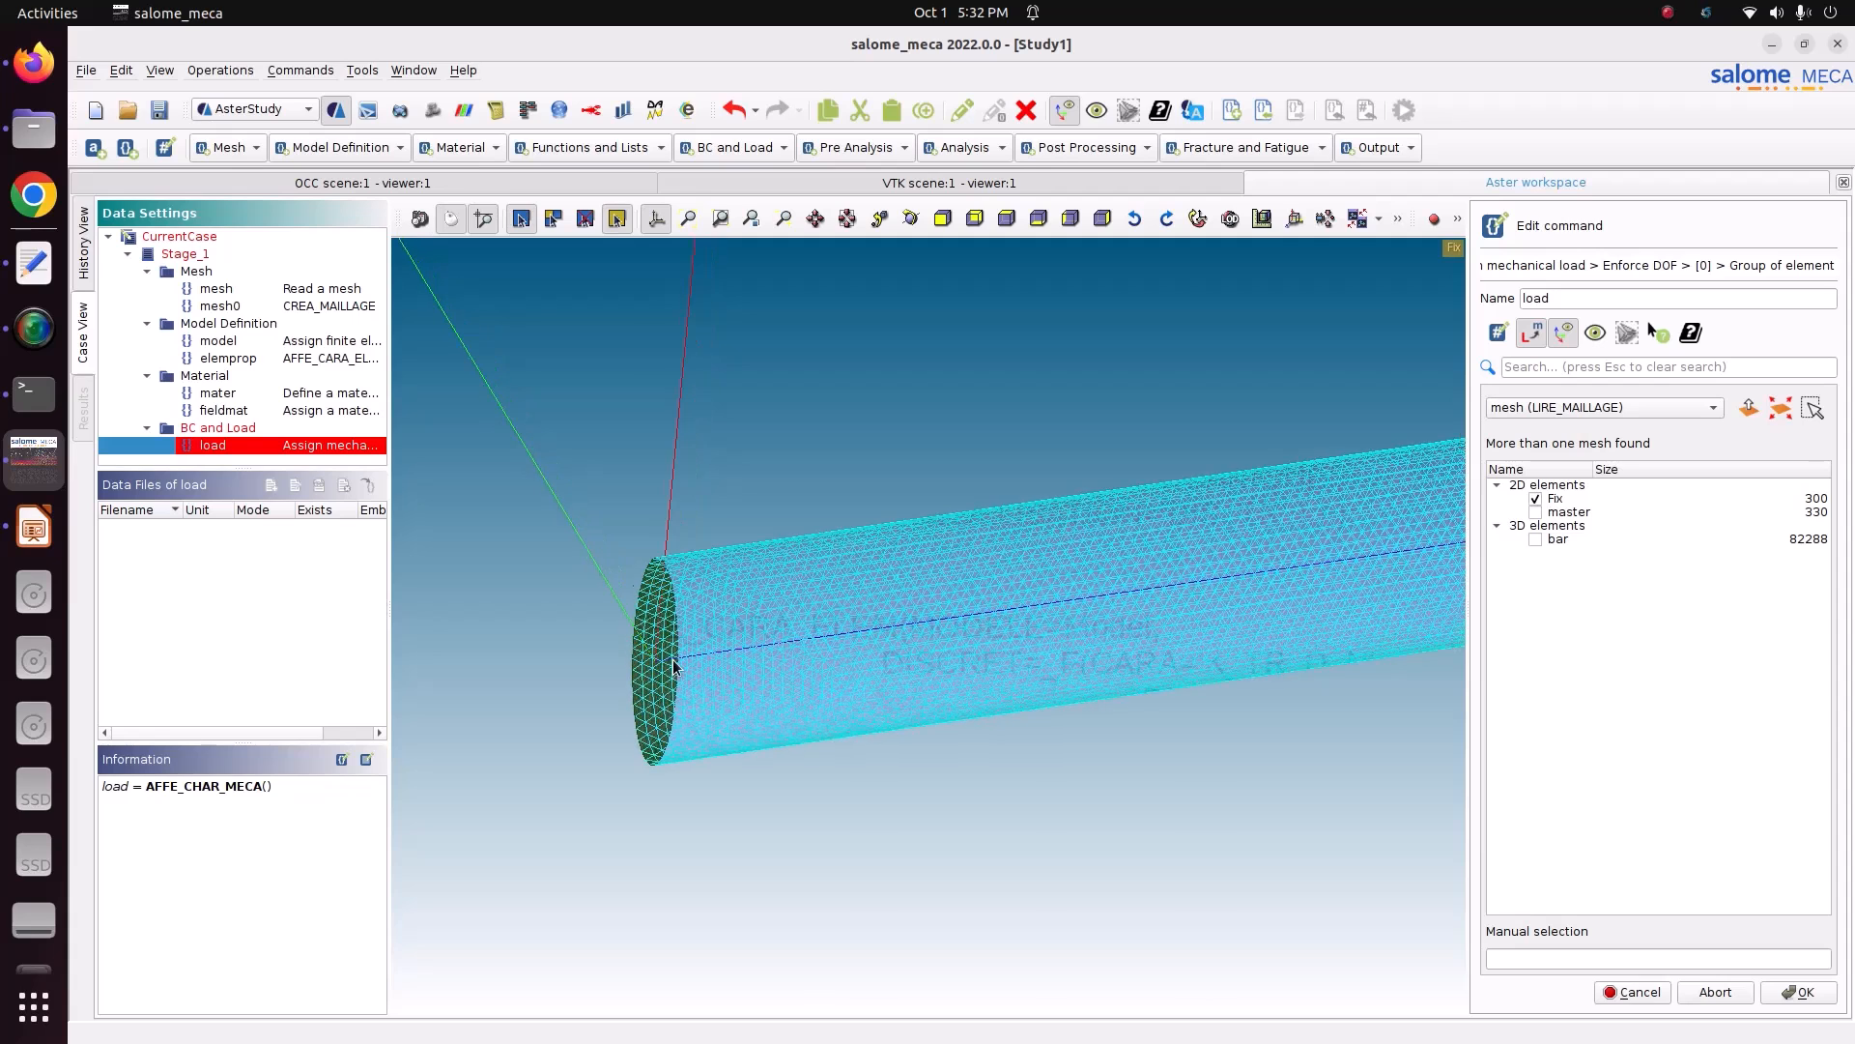
pyautogui.scroll(1, 673, 659)
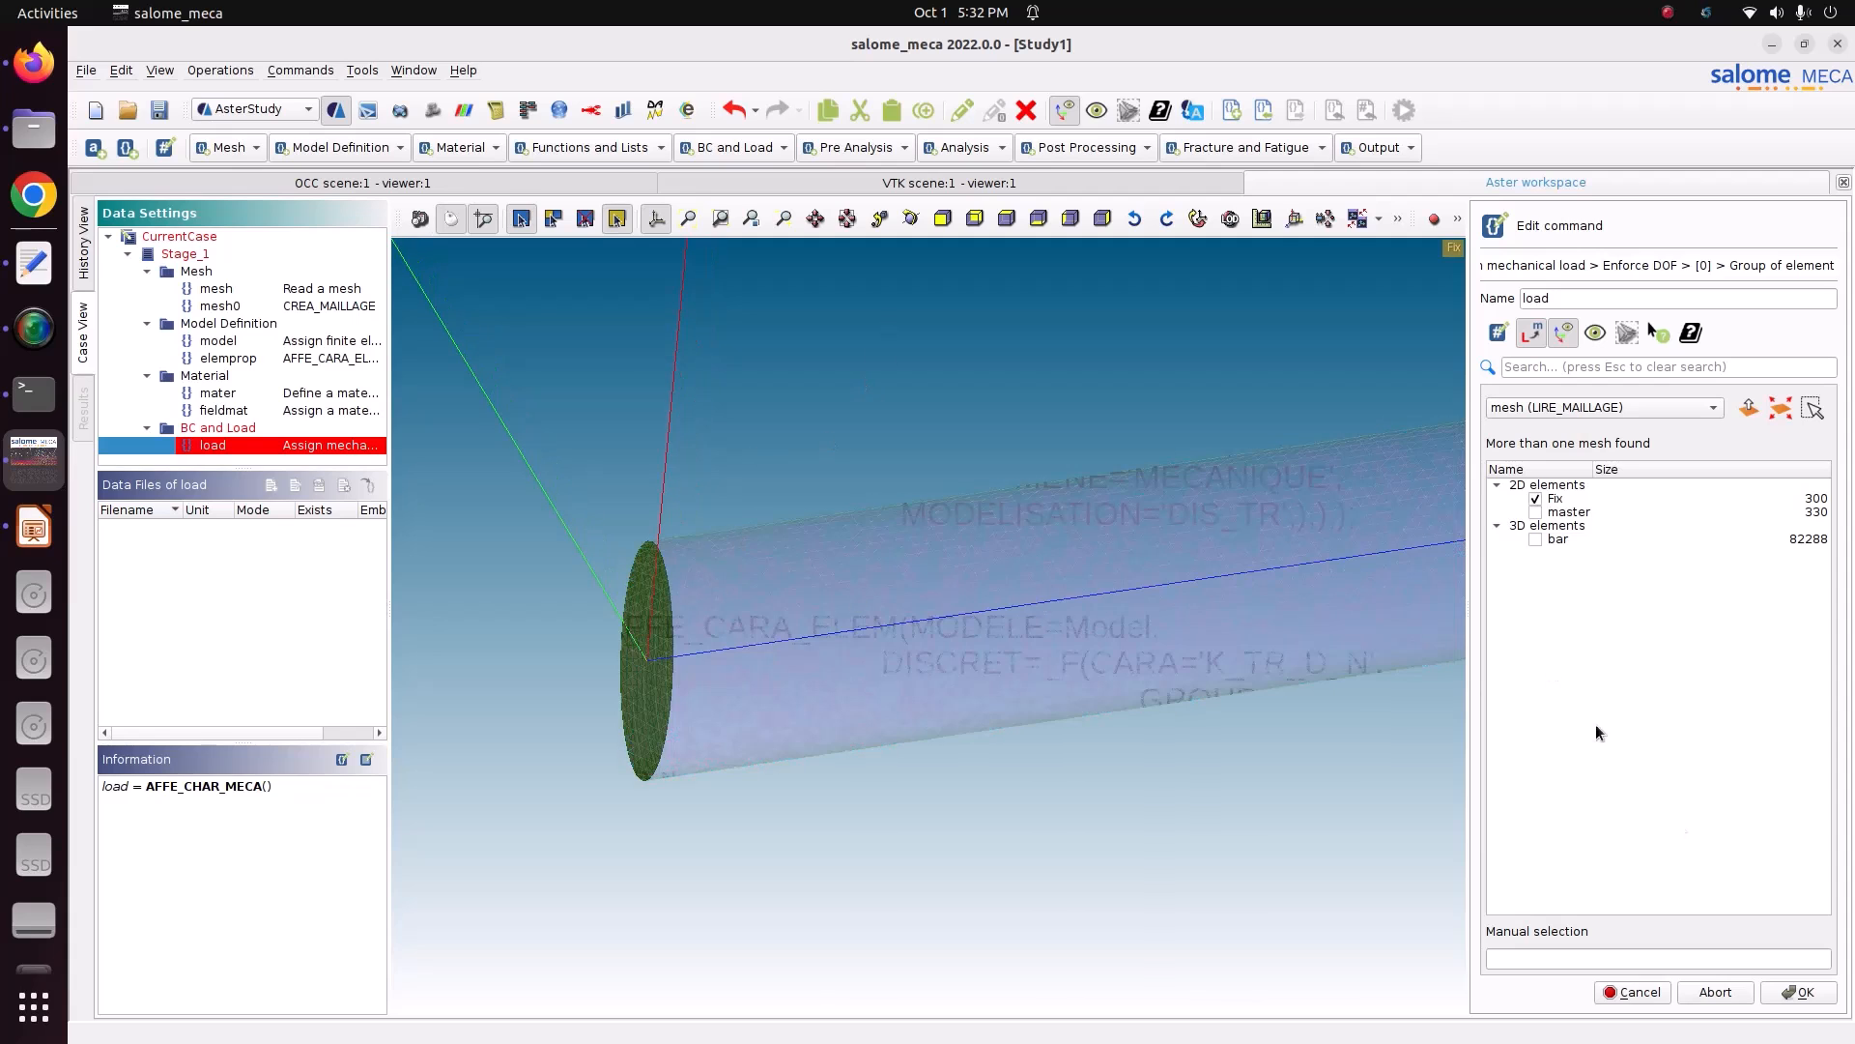
pyautogui.click(1794, 990)
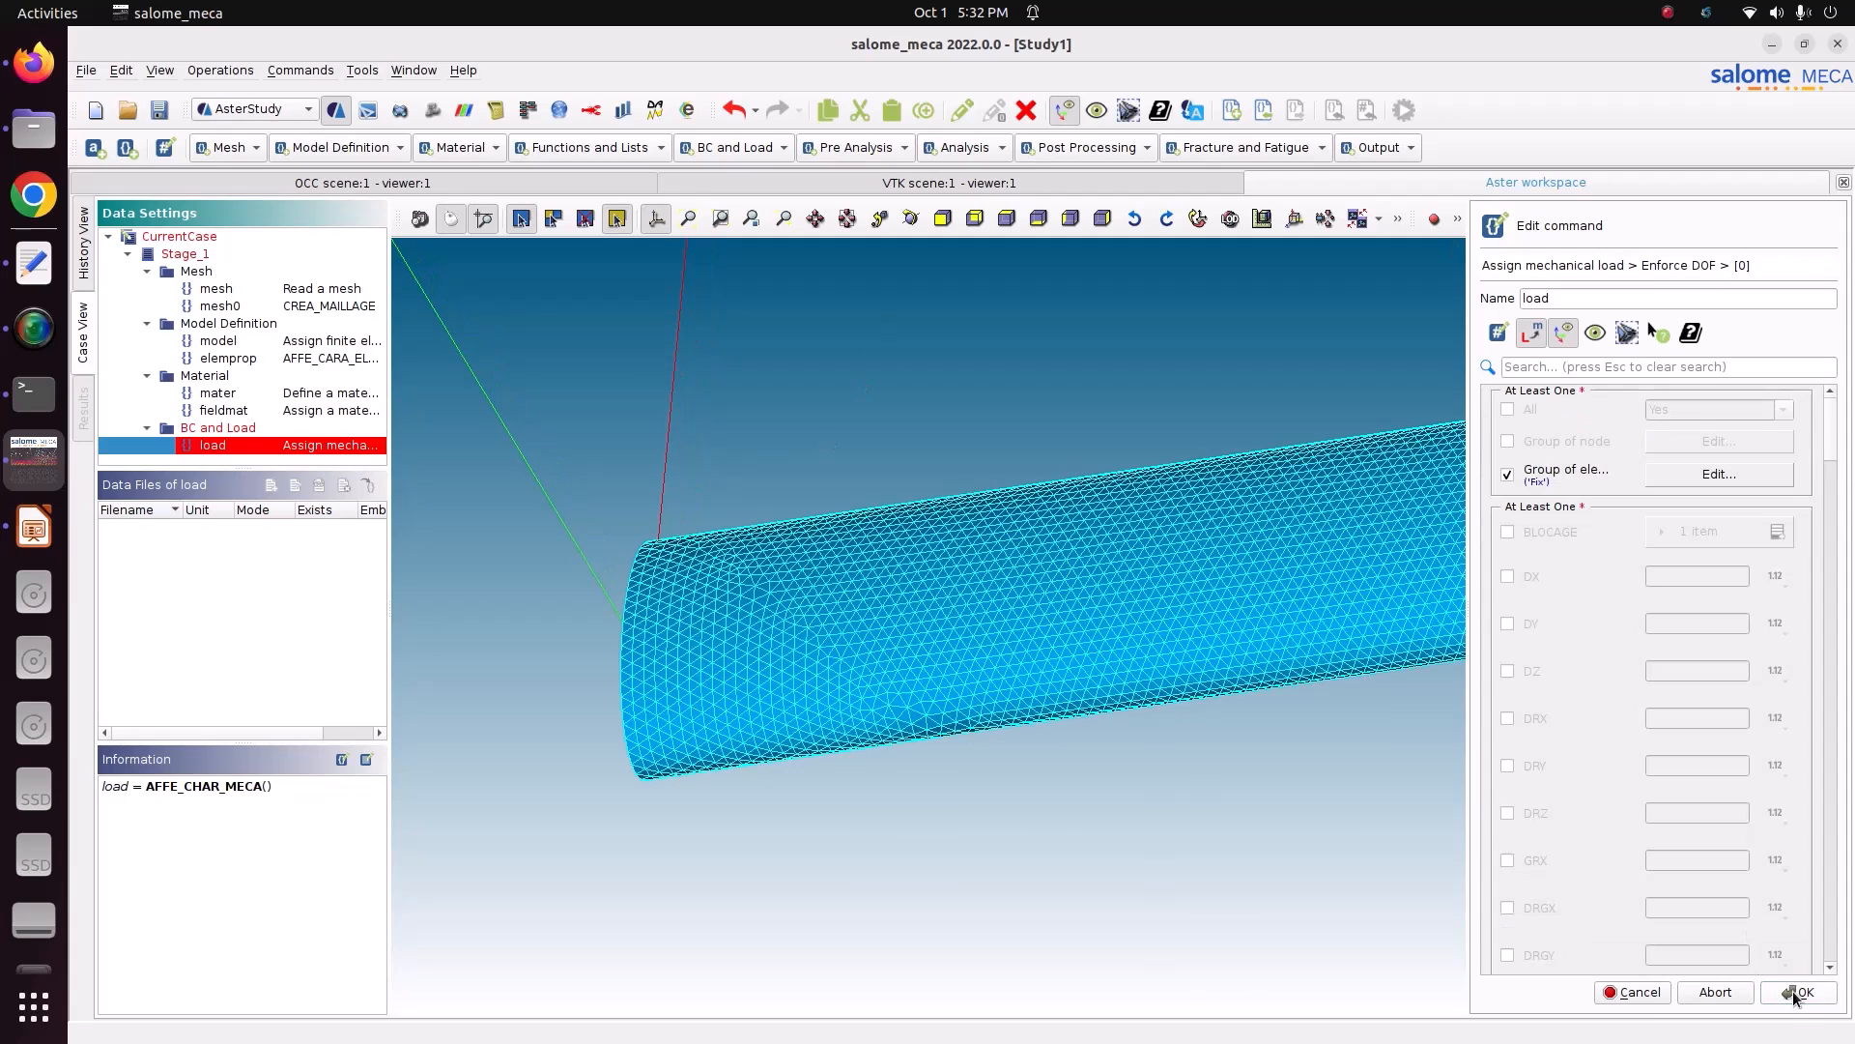
# - Enforce DX, DY and DZ as 0 on the fixed end and store the occurrence
pyautogui.click(1508, 576)
pyautogui.click(1508, 623)
pyautogui.click(1507, 671)
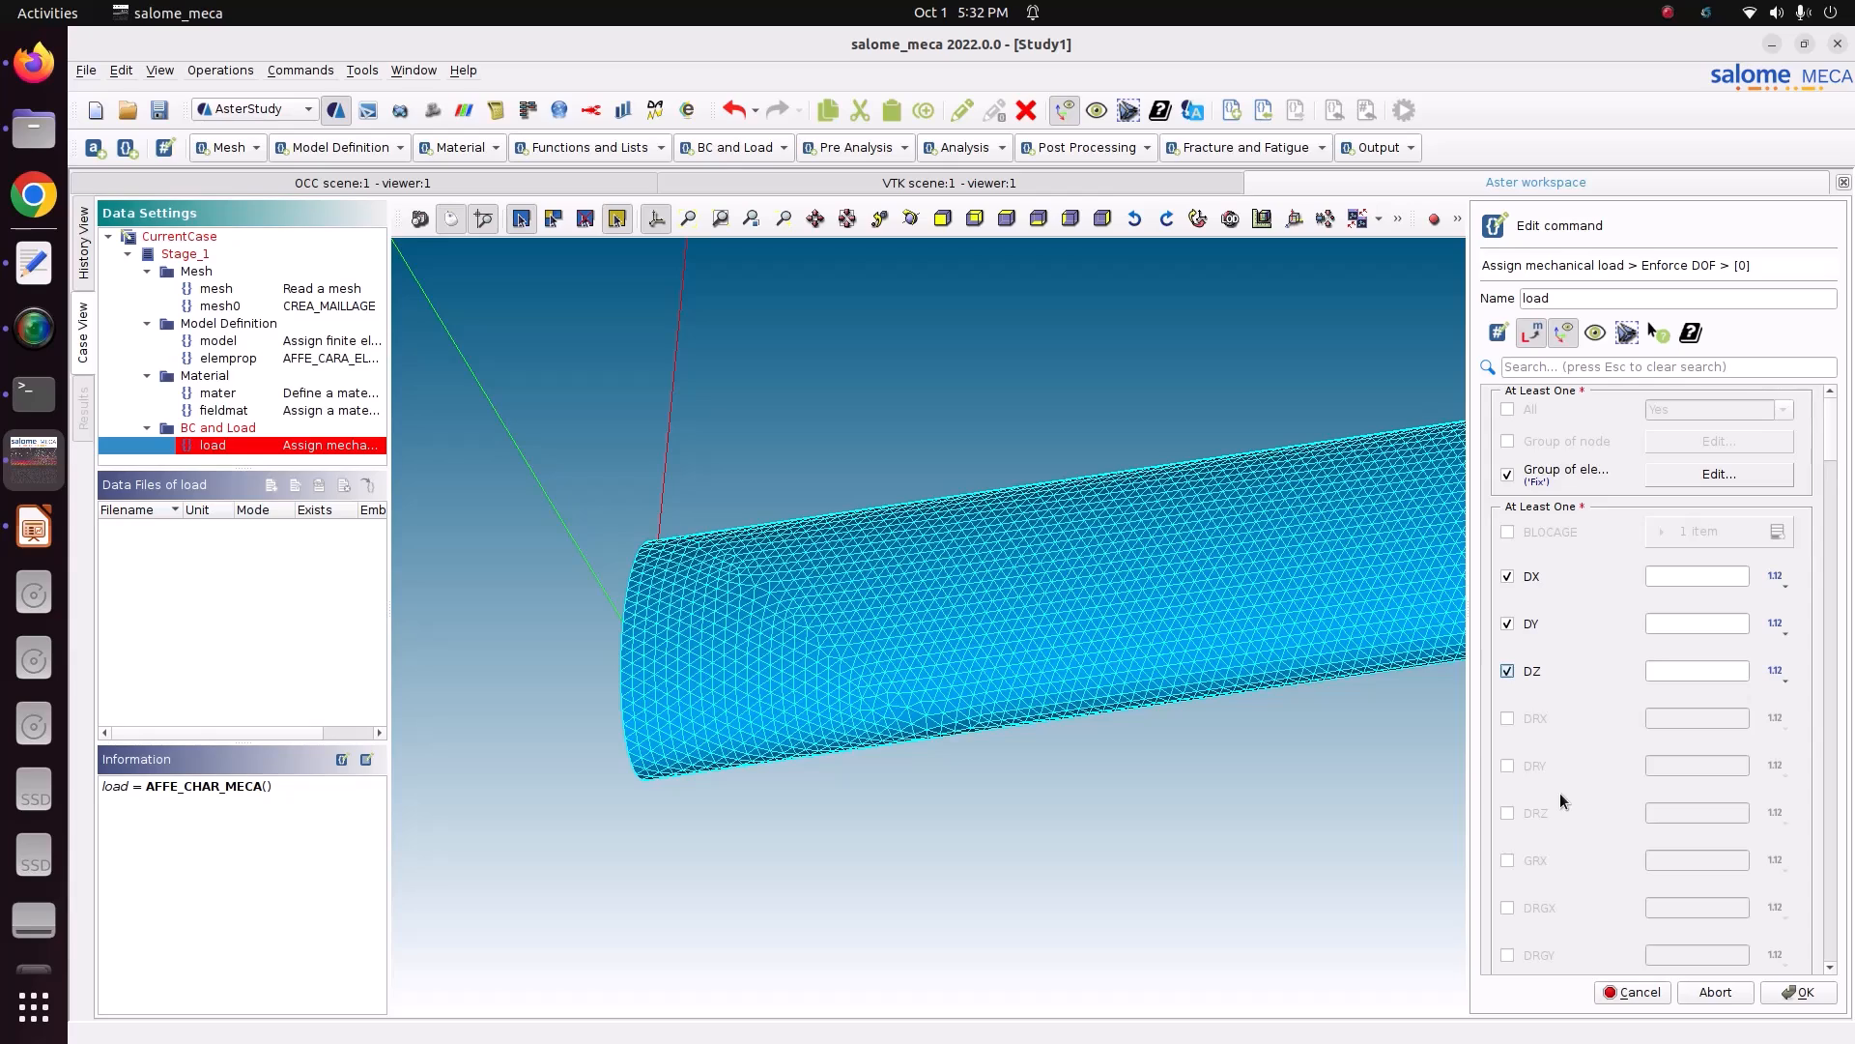
pyautogui.click(1693, 576)
pyautogui.write('0')
pyautogui.press('Tab')
pyautogui.press('Tab')
pyautogui.write('0')
pyautogui.press('Tab')
pyautogui.press('Tab')
pyautogui.write('0')
pyautogui.click(1778, 993)
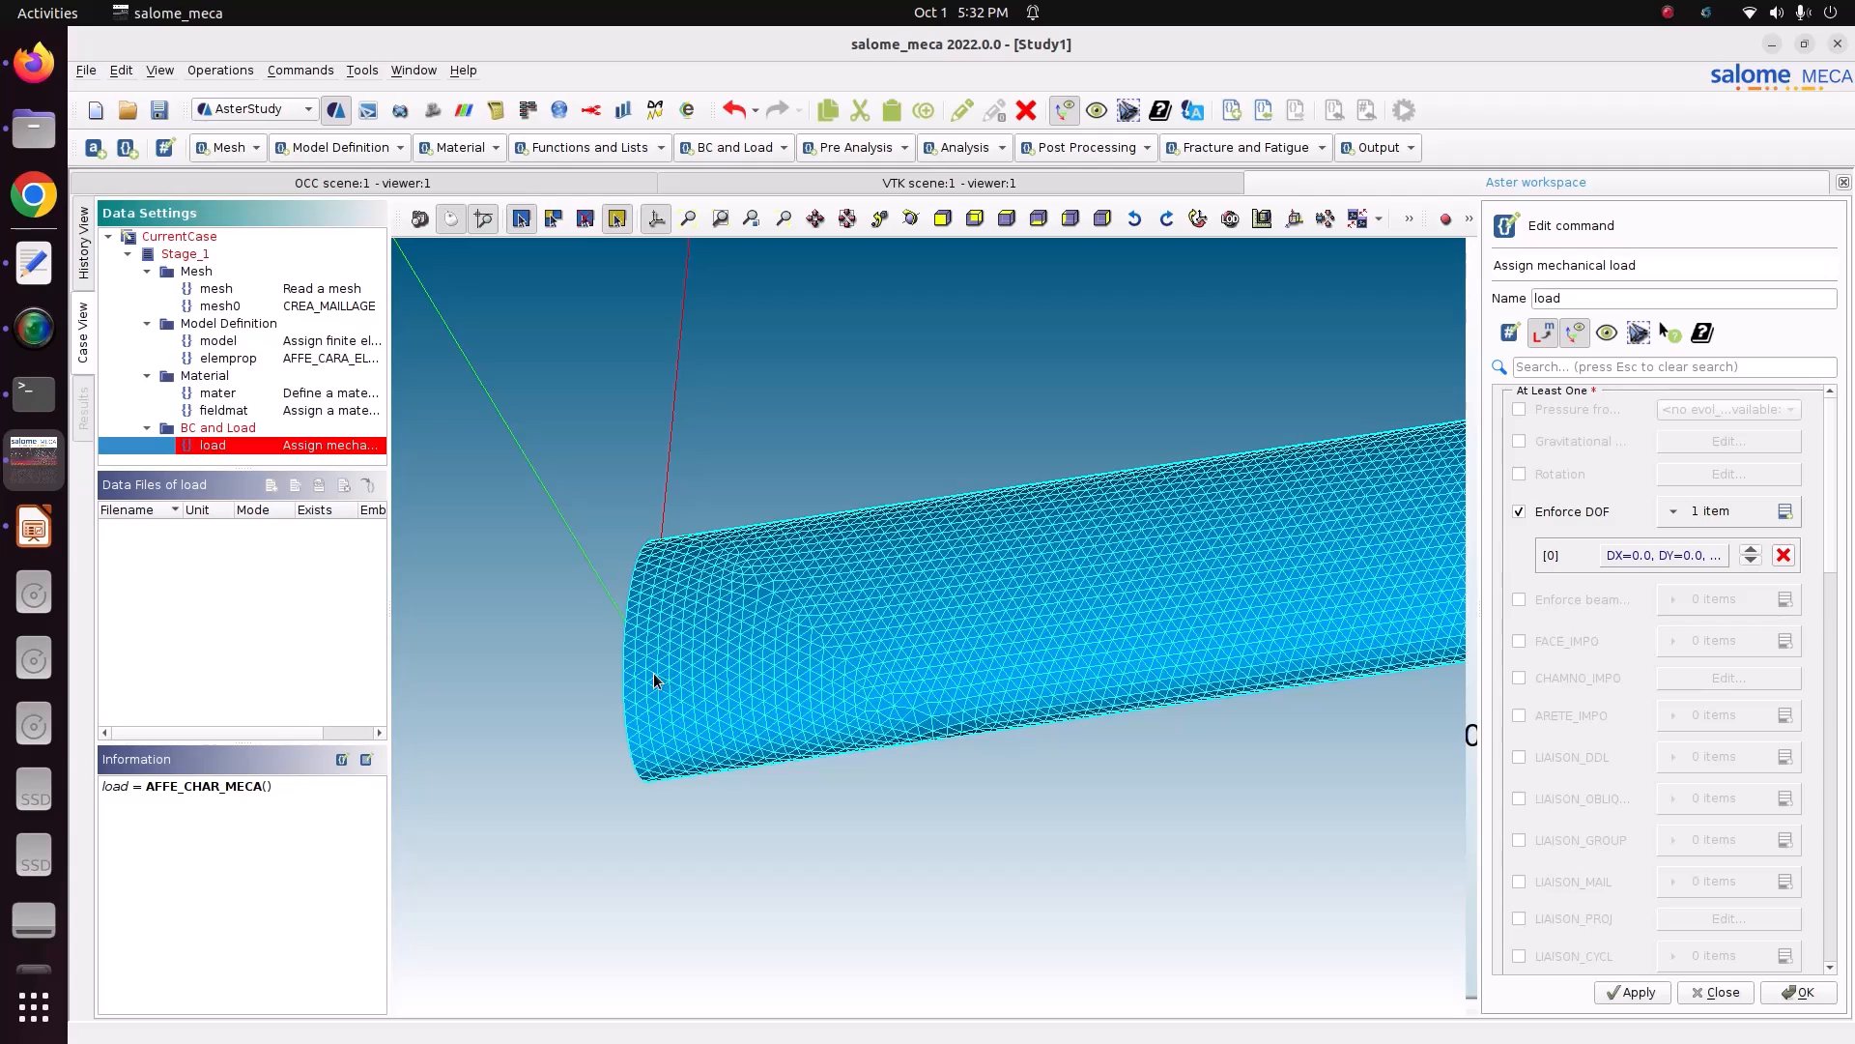
# - Enable LIAISON_SOLIDE in the mechanical load and open a new occurrence of it for editing
pyautogui.scroll(-6, 653, 673)
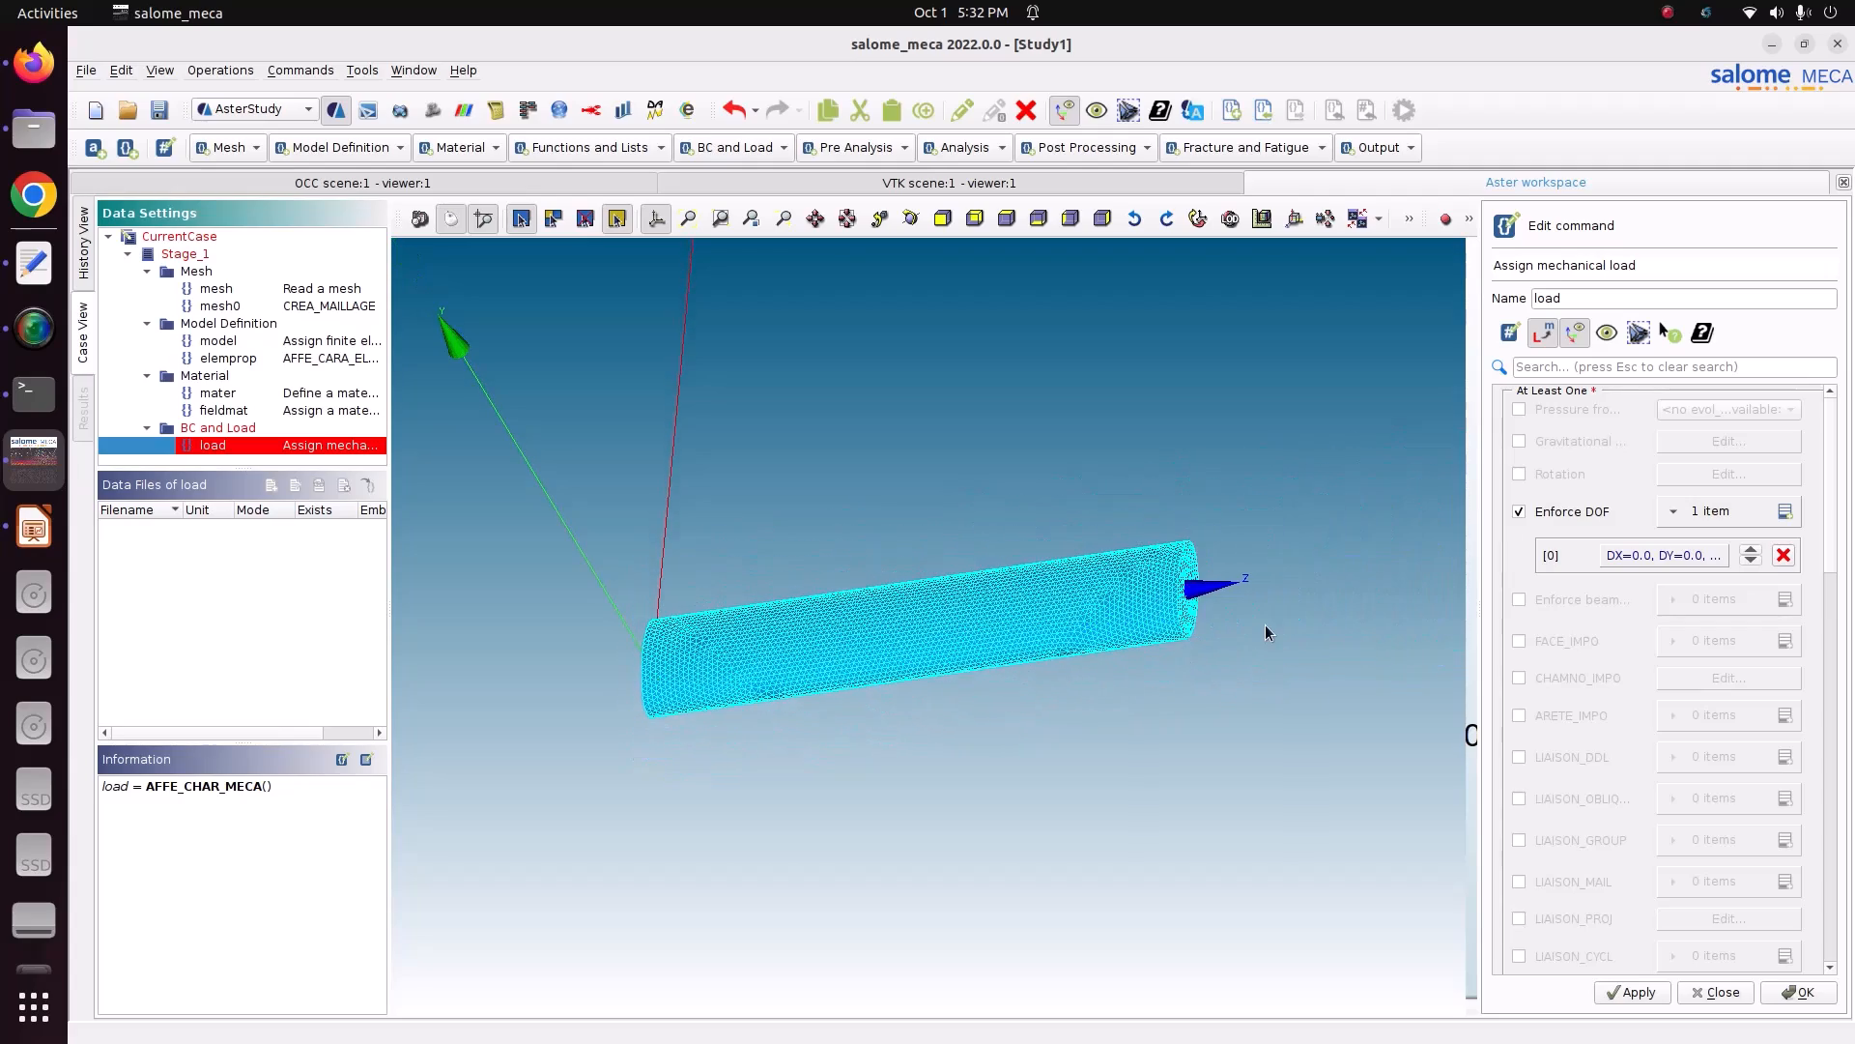
pyautogui.scroll(6, 1266, 624)
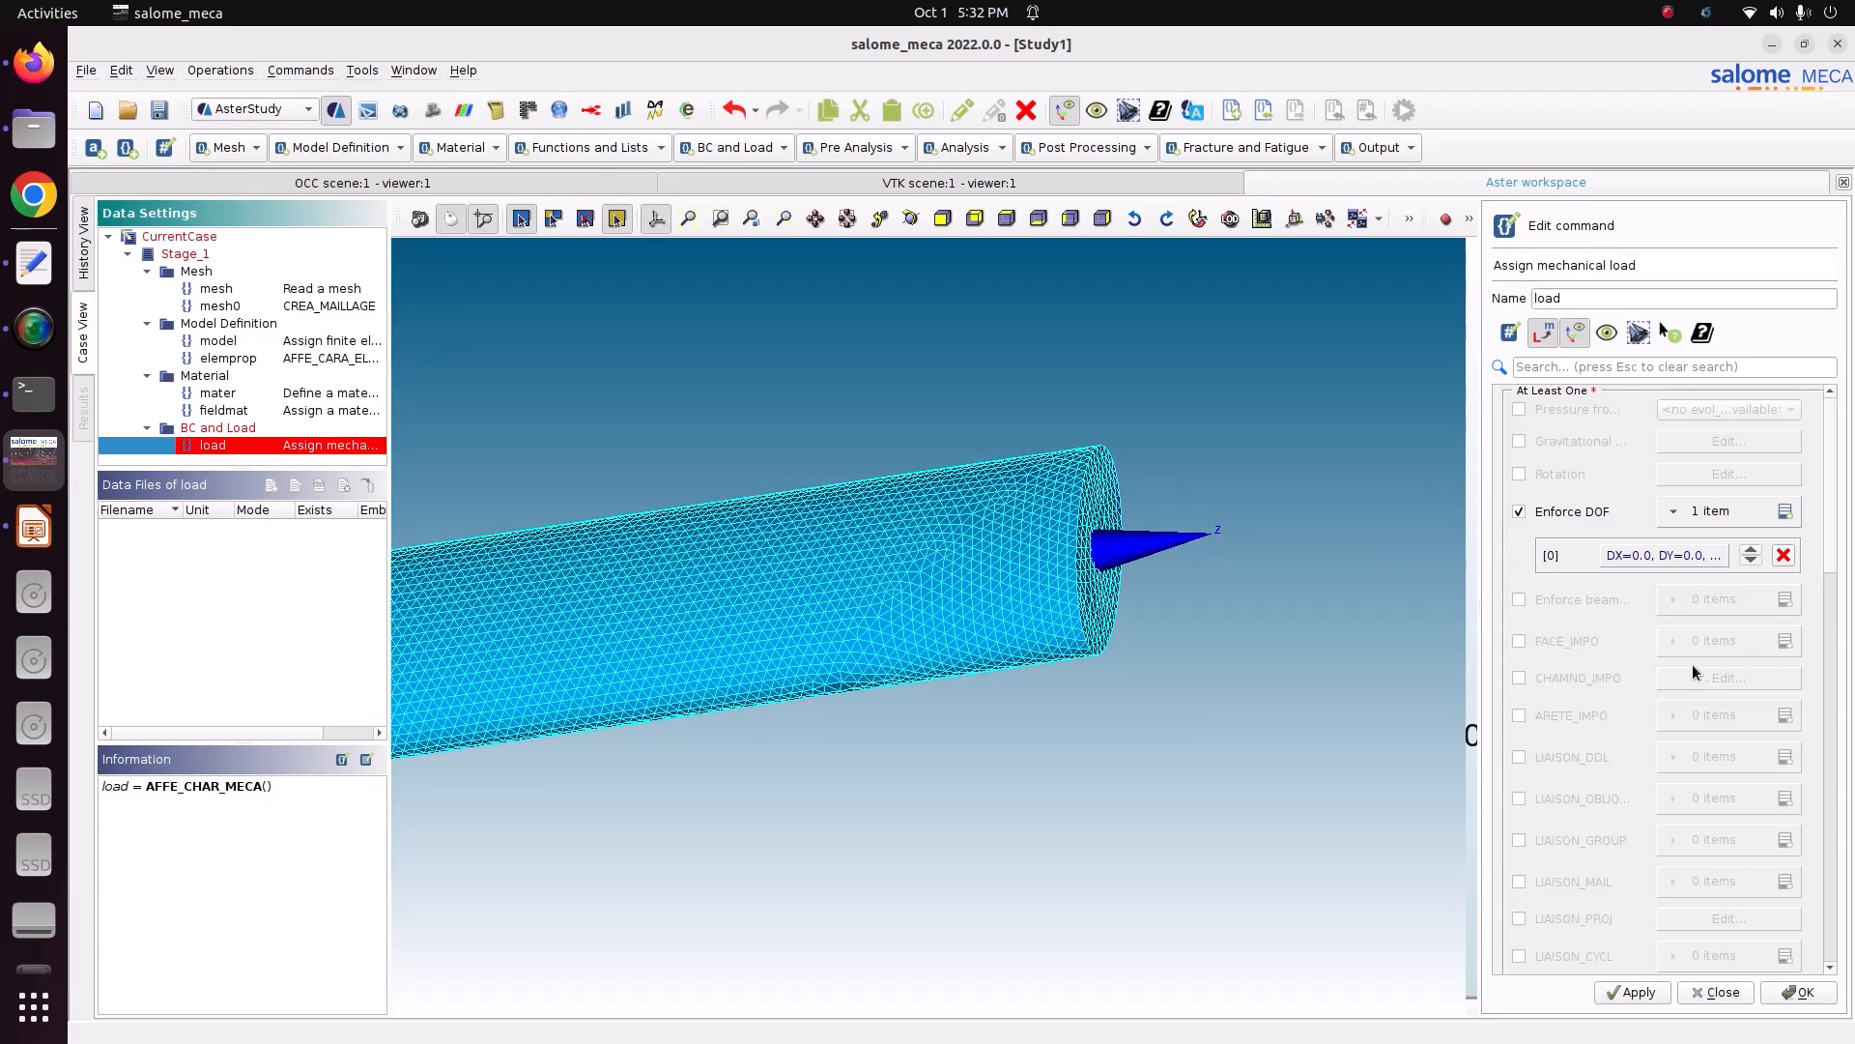
pyautogui.scroll(-3, 1592, 657)
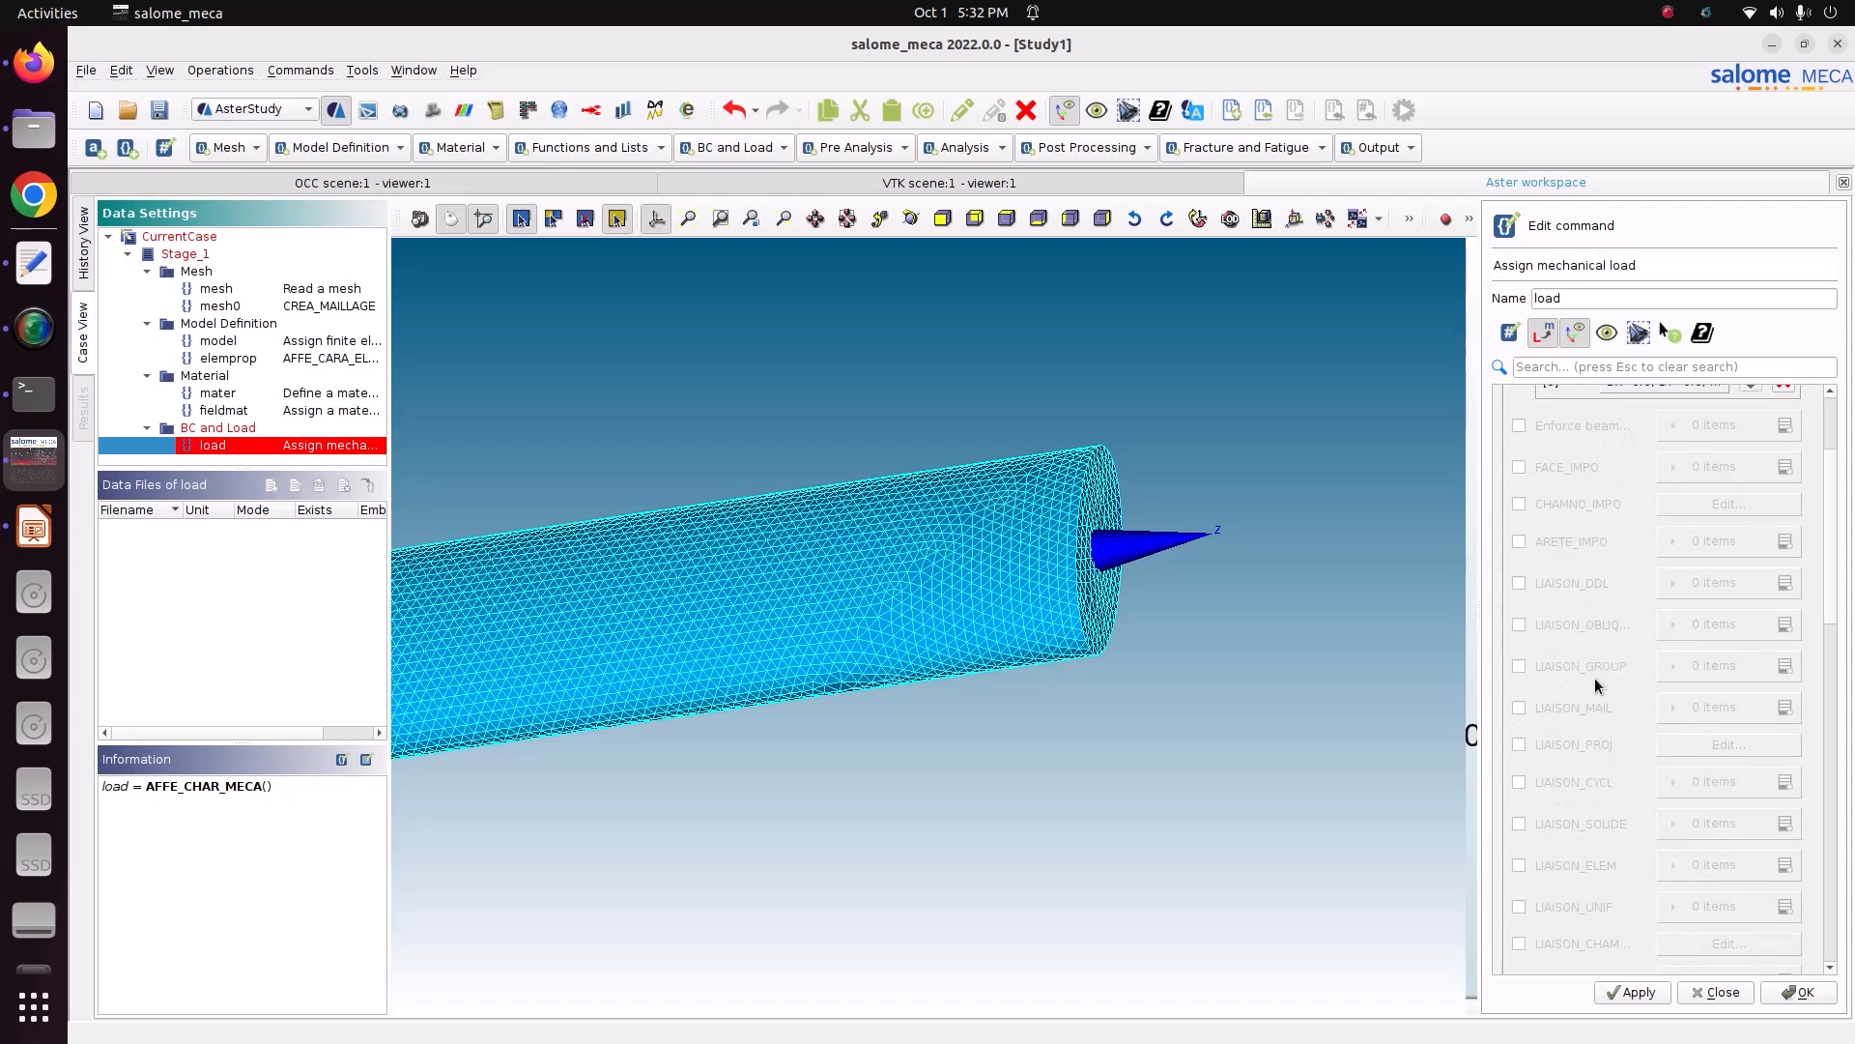
pyautogui.click(1518, 823)
pyautogui.click(1785, 824)
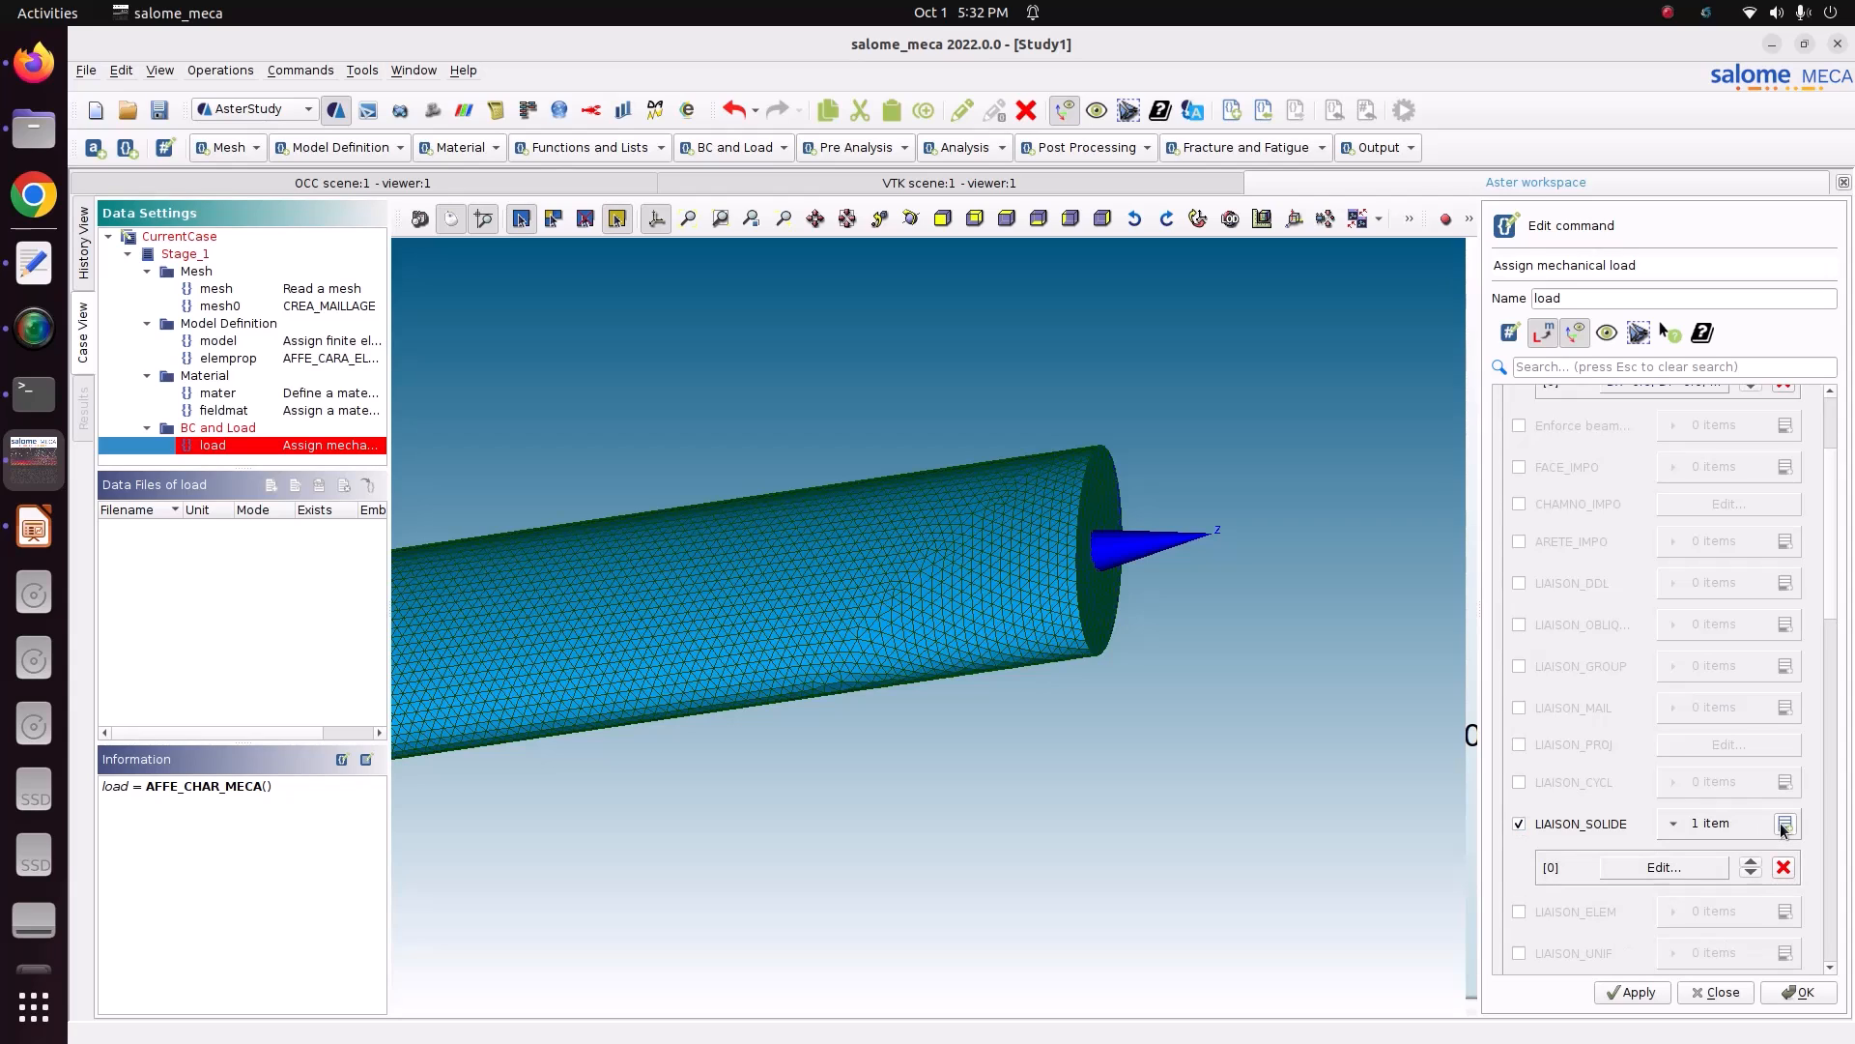
pyautogui.click(1687, 869)
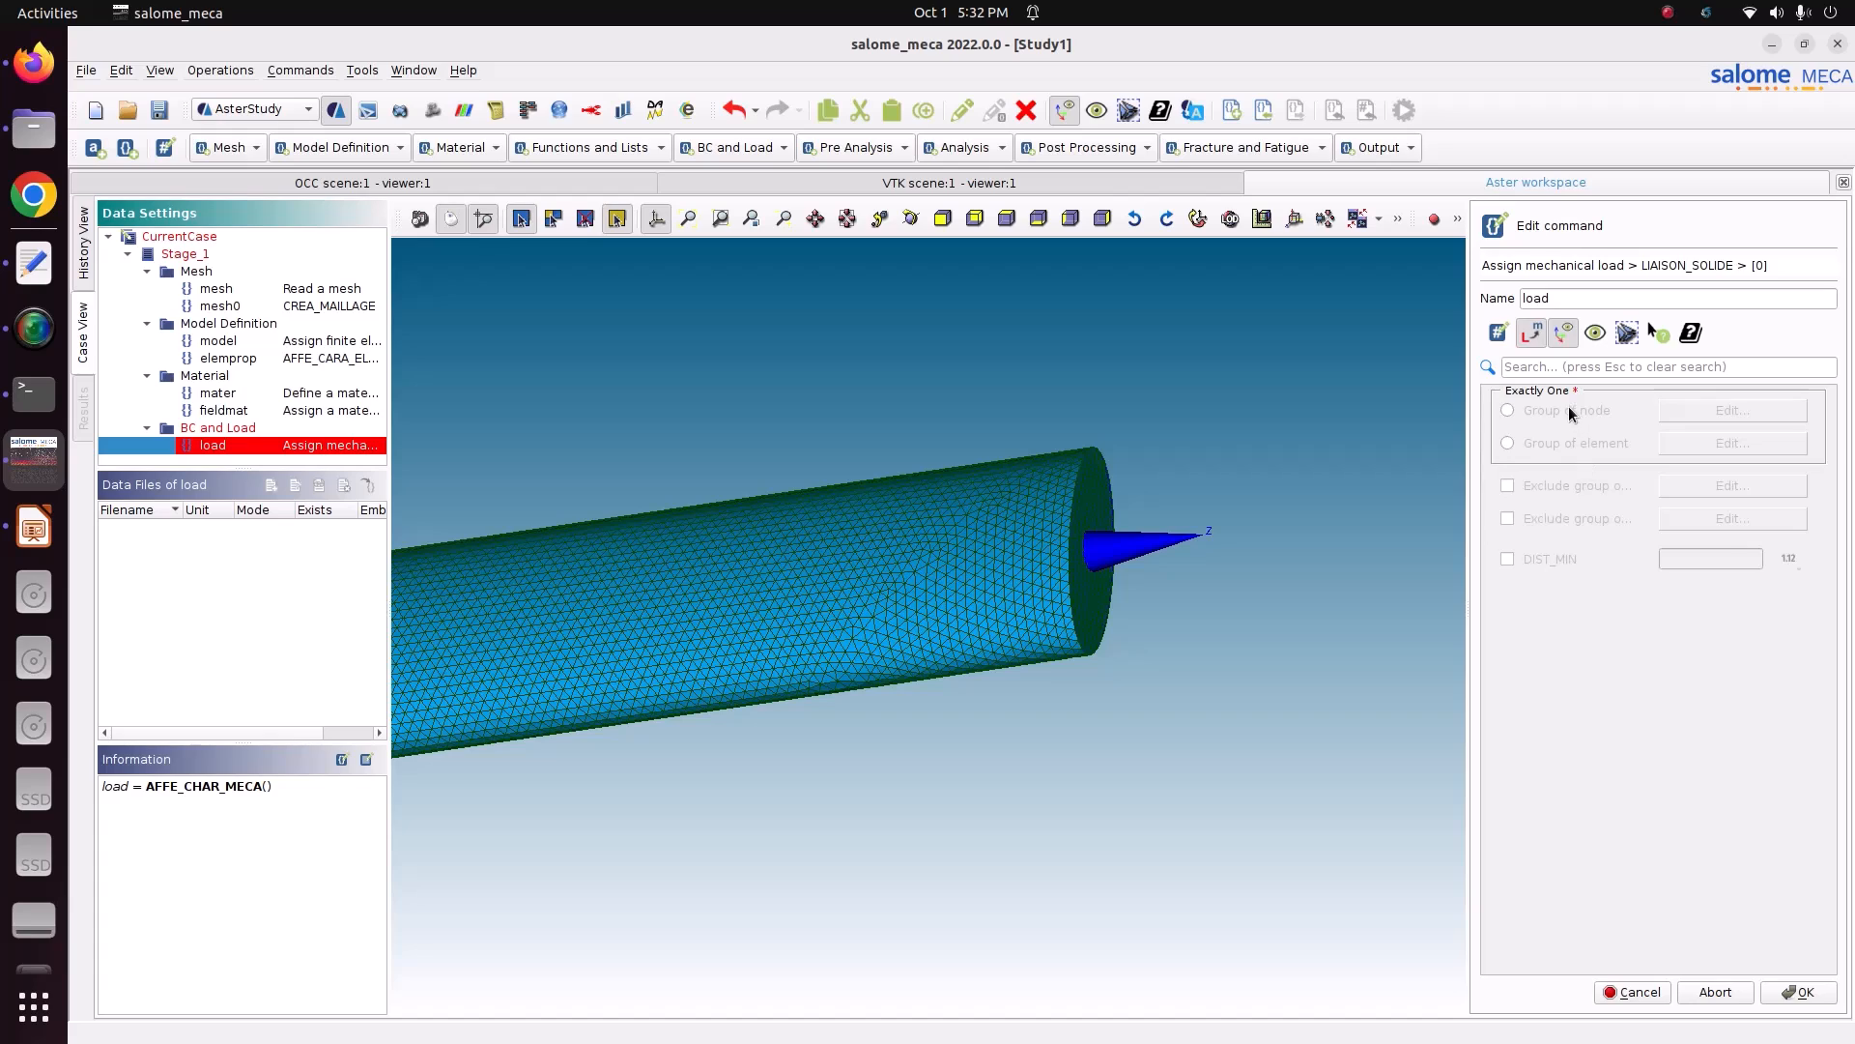
# - Apply the LIAISON_SOLIDE rigid connection to the node group Rigid_con and store the occurrence
pyautogui.click(1508, 409)
pyautogui.click(1763, 407)
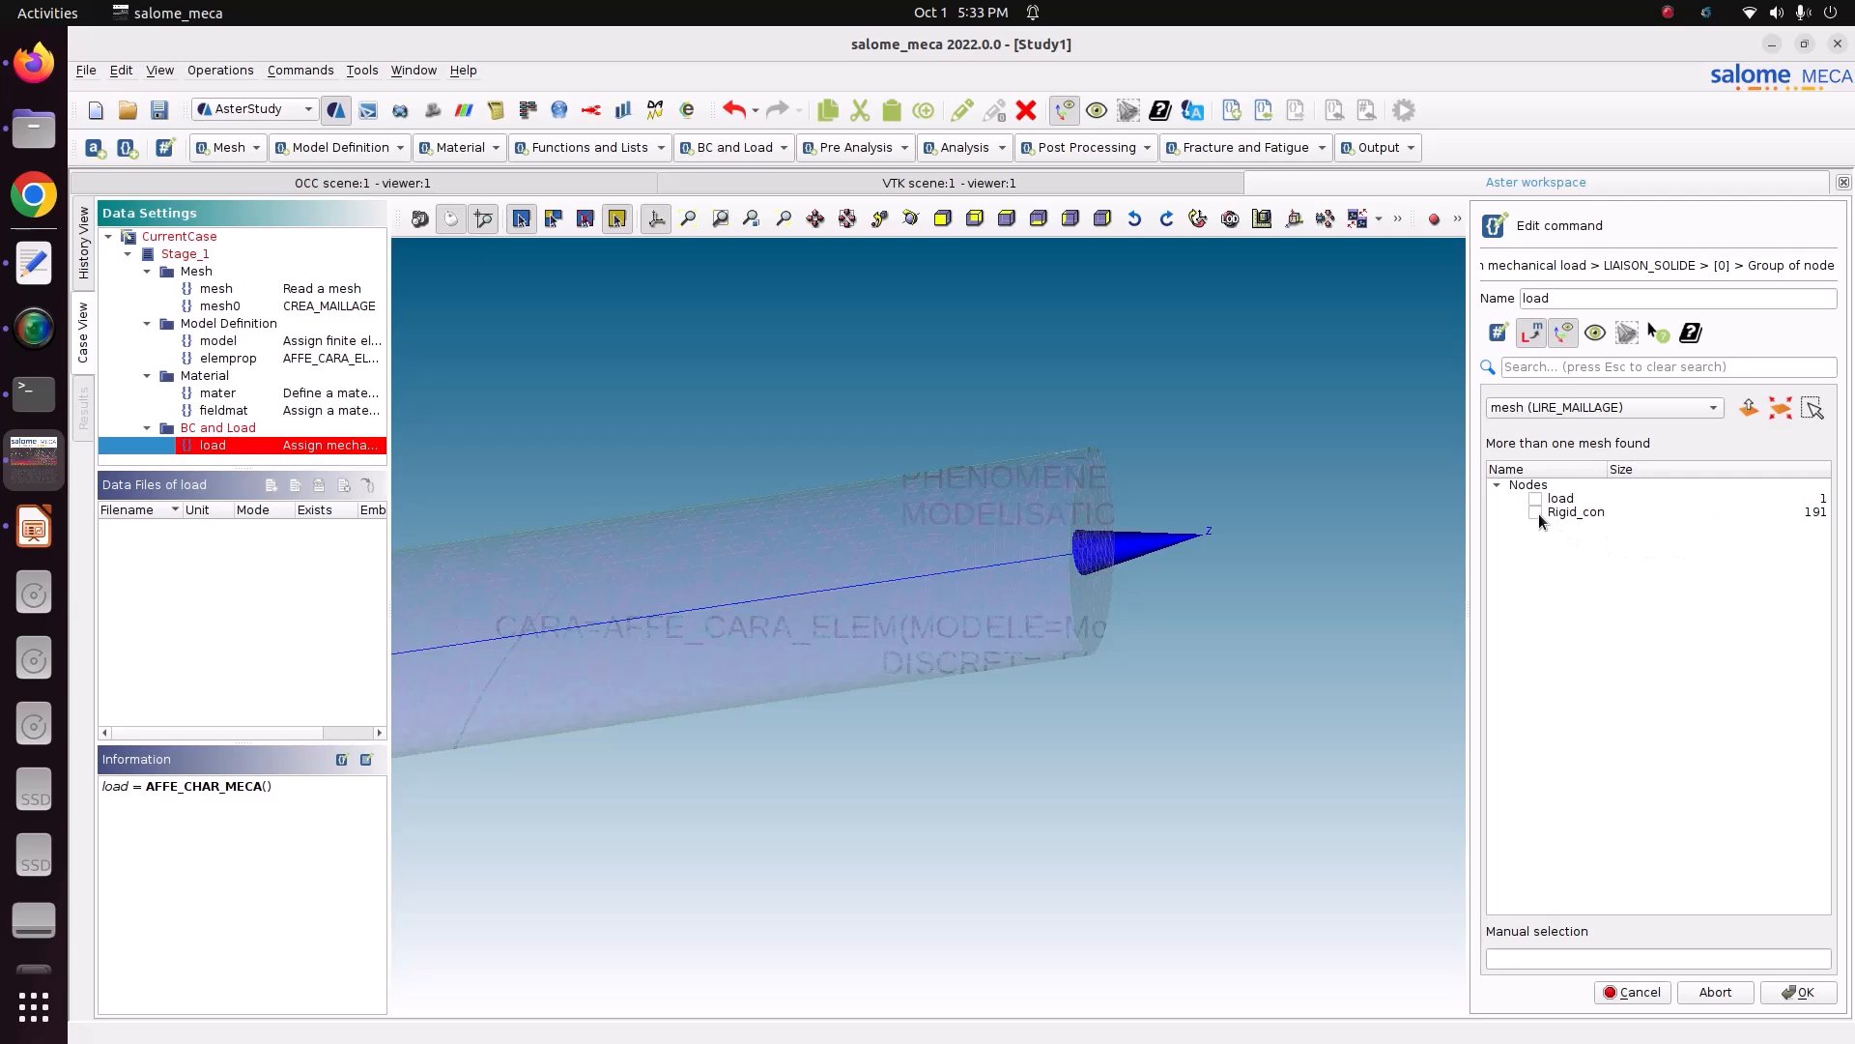
pyautogui.click(1537, 513)
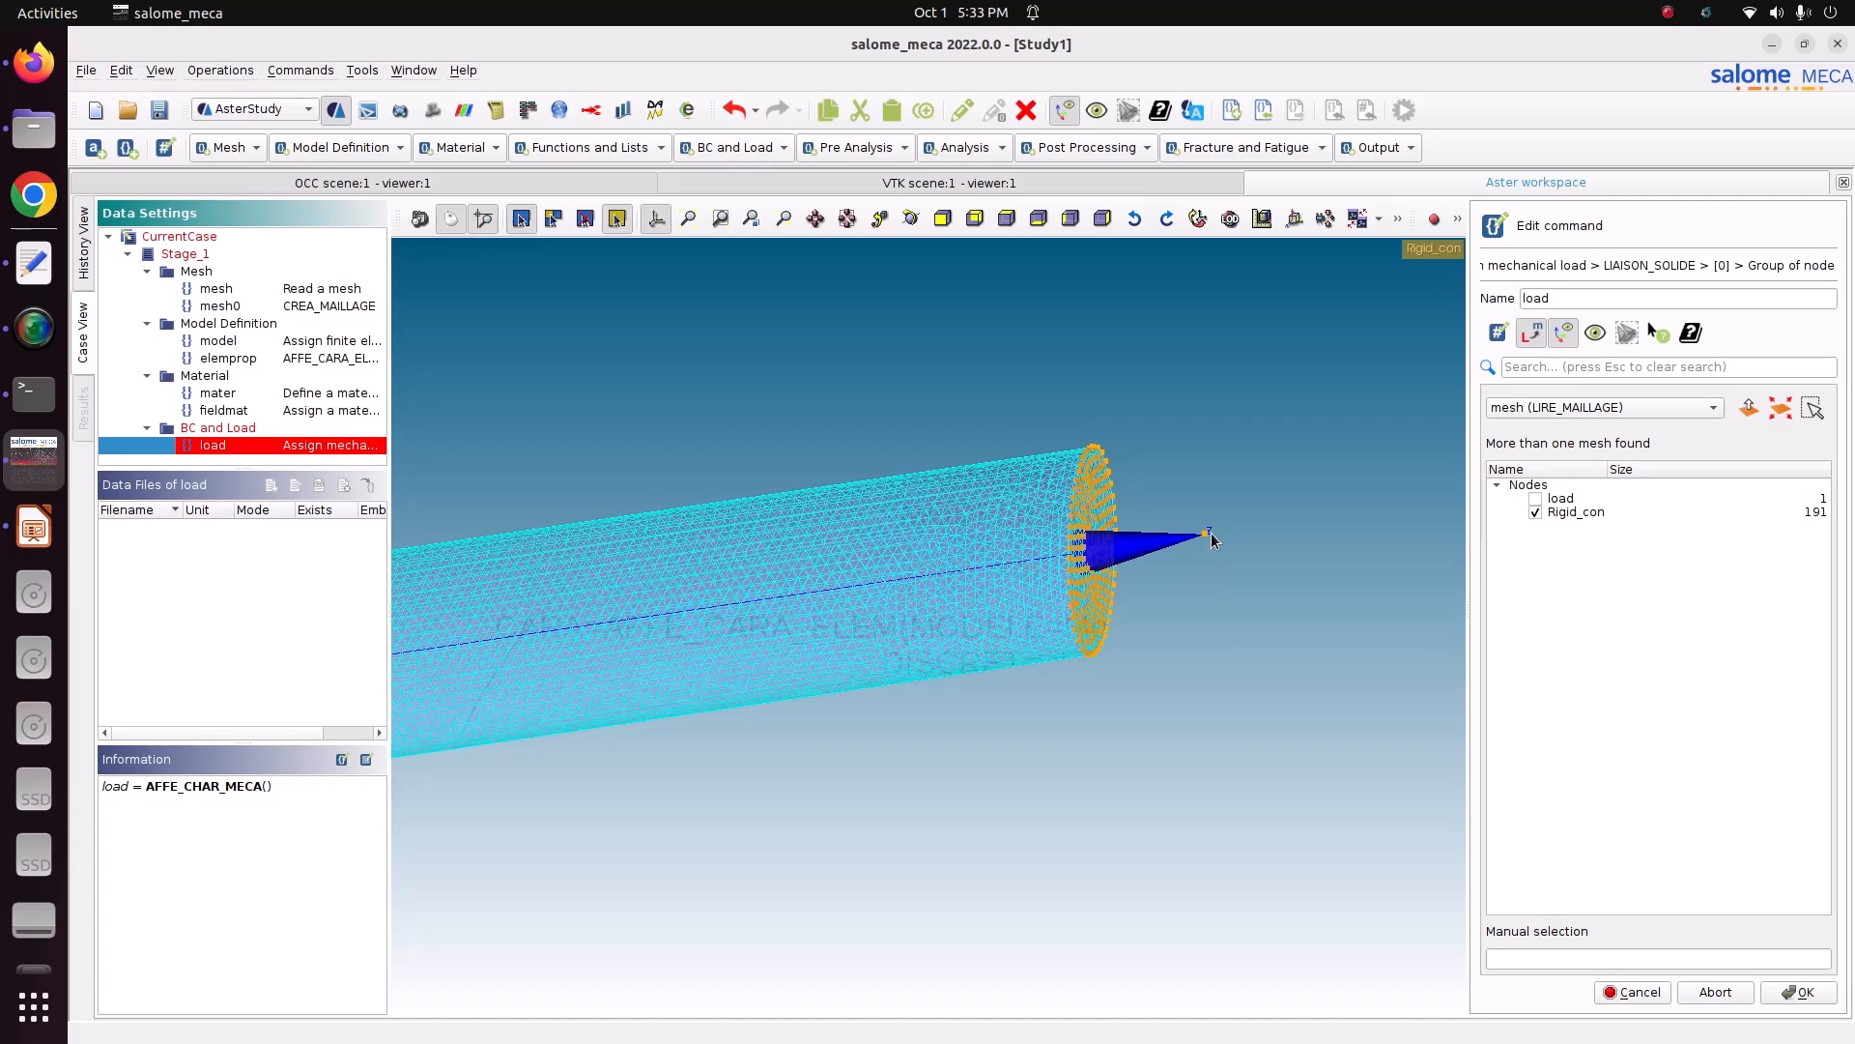
pyautogui.click(1815, 995)
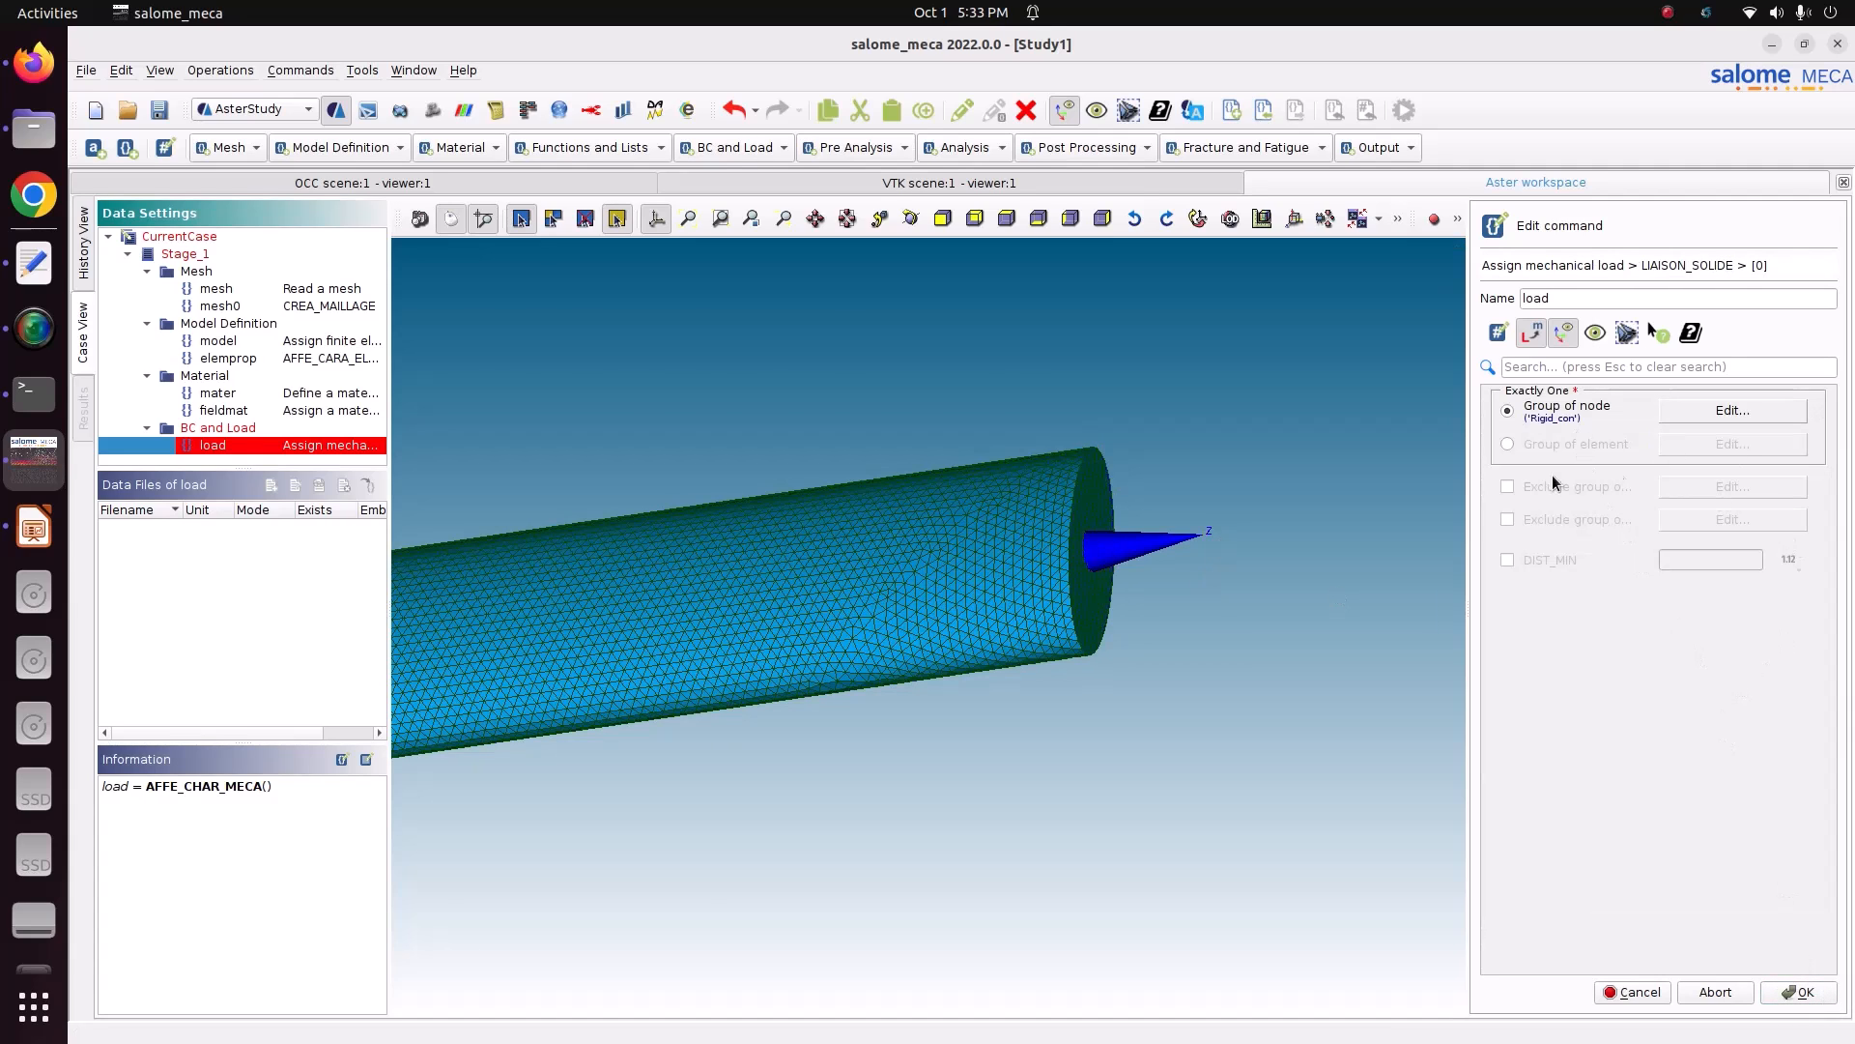
pyautogui.click(1795, 999)
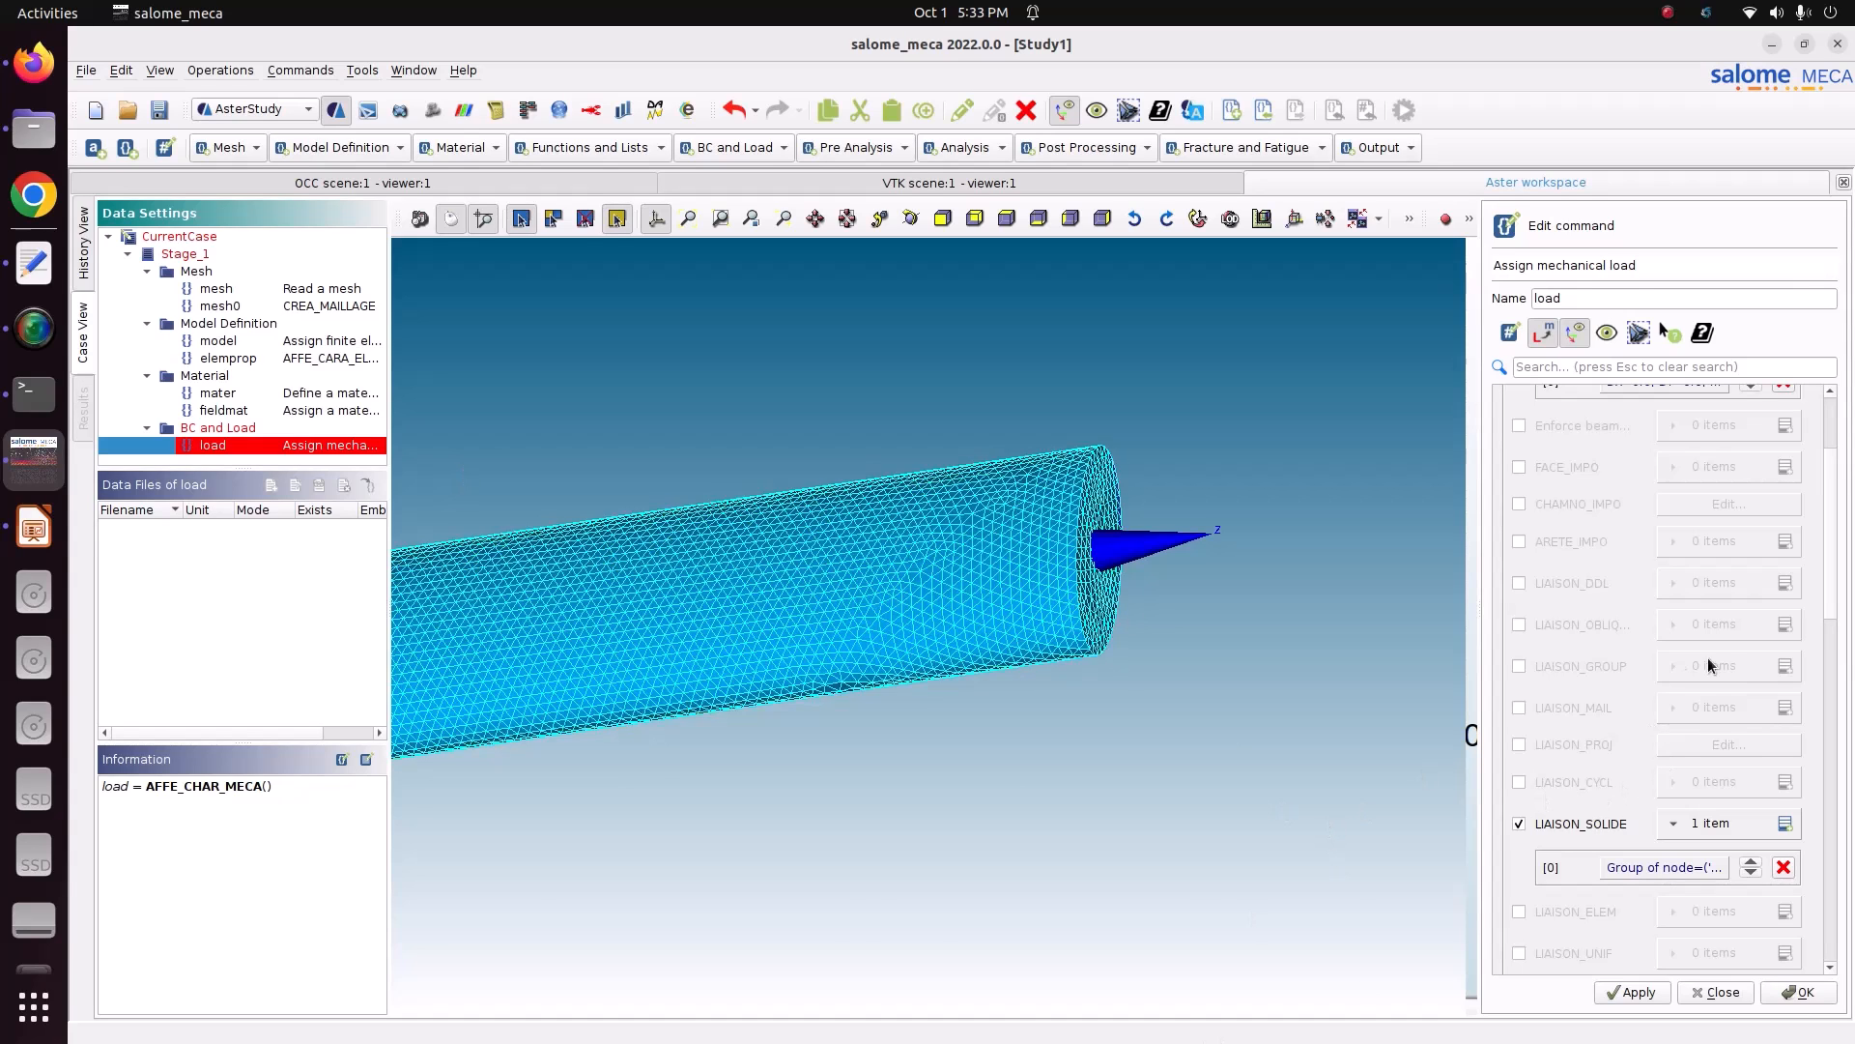
# - Switch to LibreOffice Impress to review the load definition, rigid connection and torque slides, and return to Salome-Meca
pyautogui.click(33, 526)
pyautogui.click(136, 647)
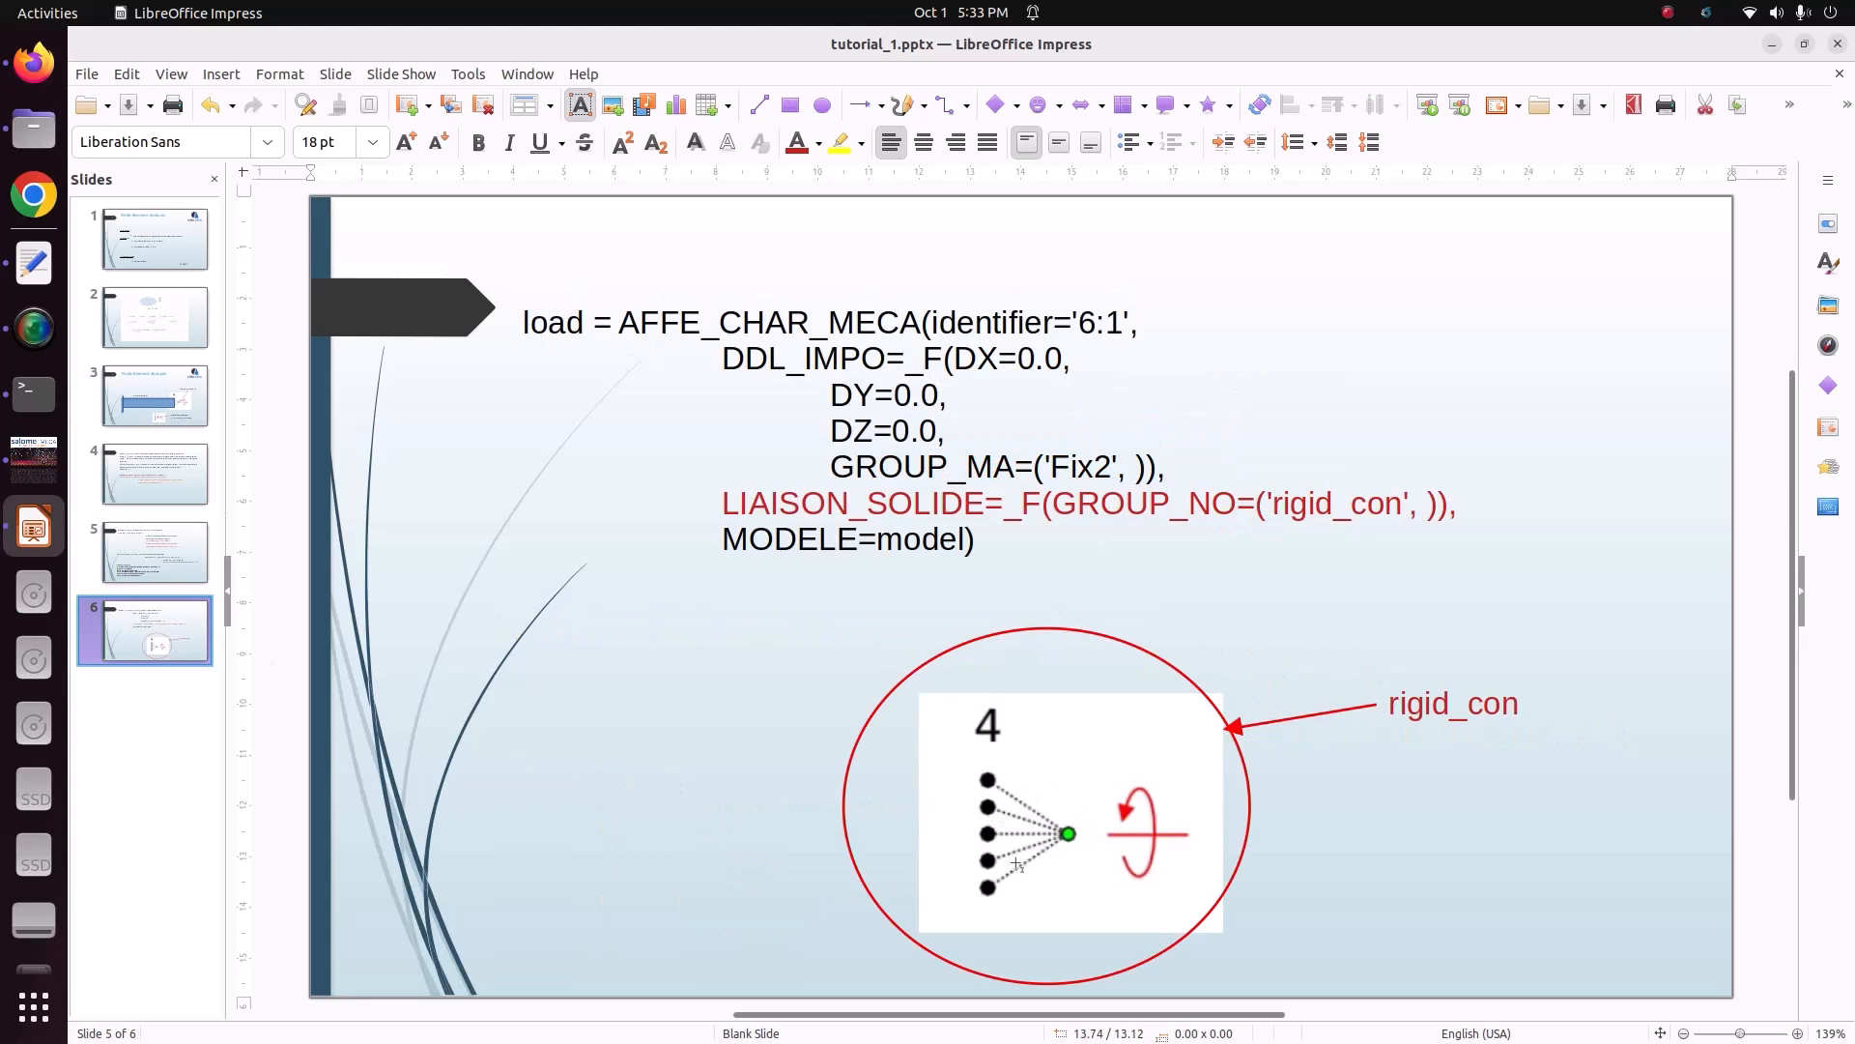
pyautogui.click(154, 396)
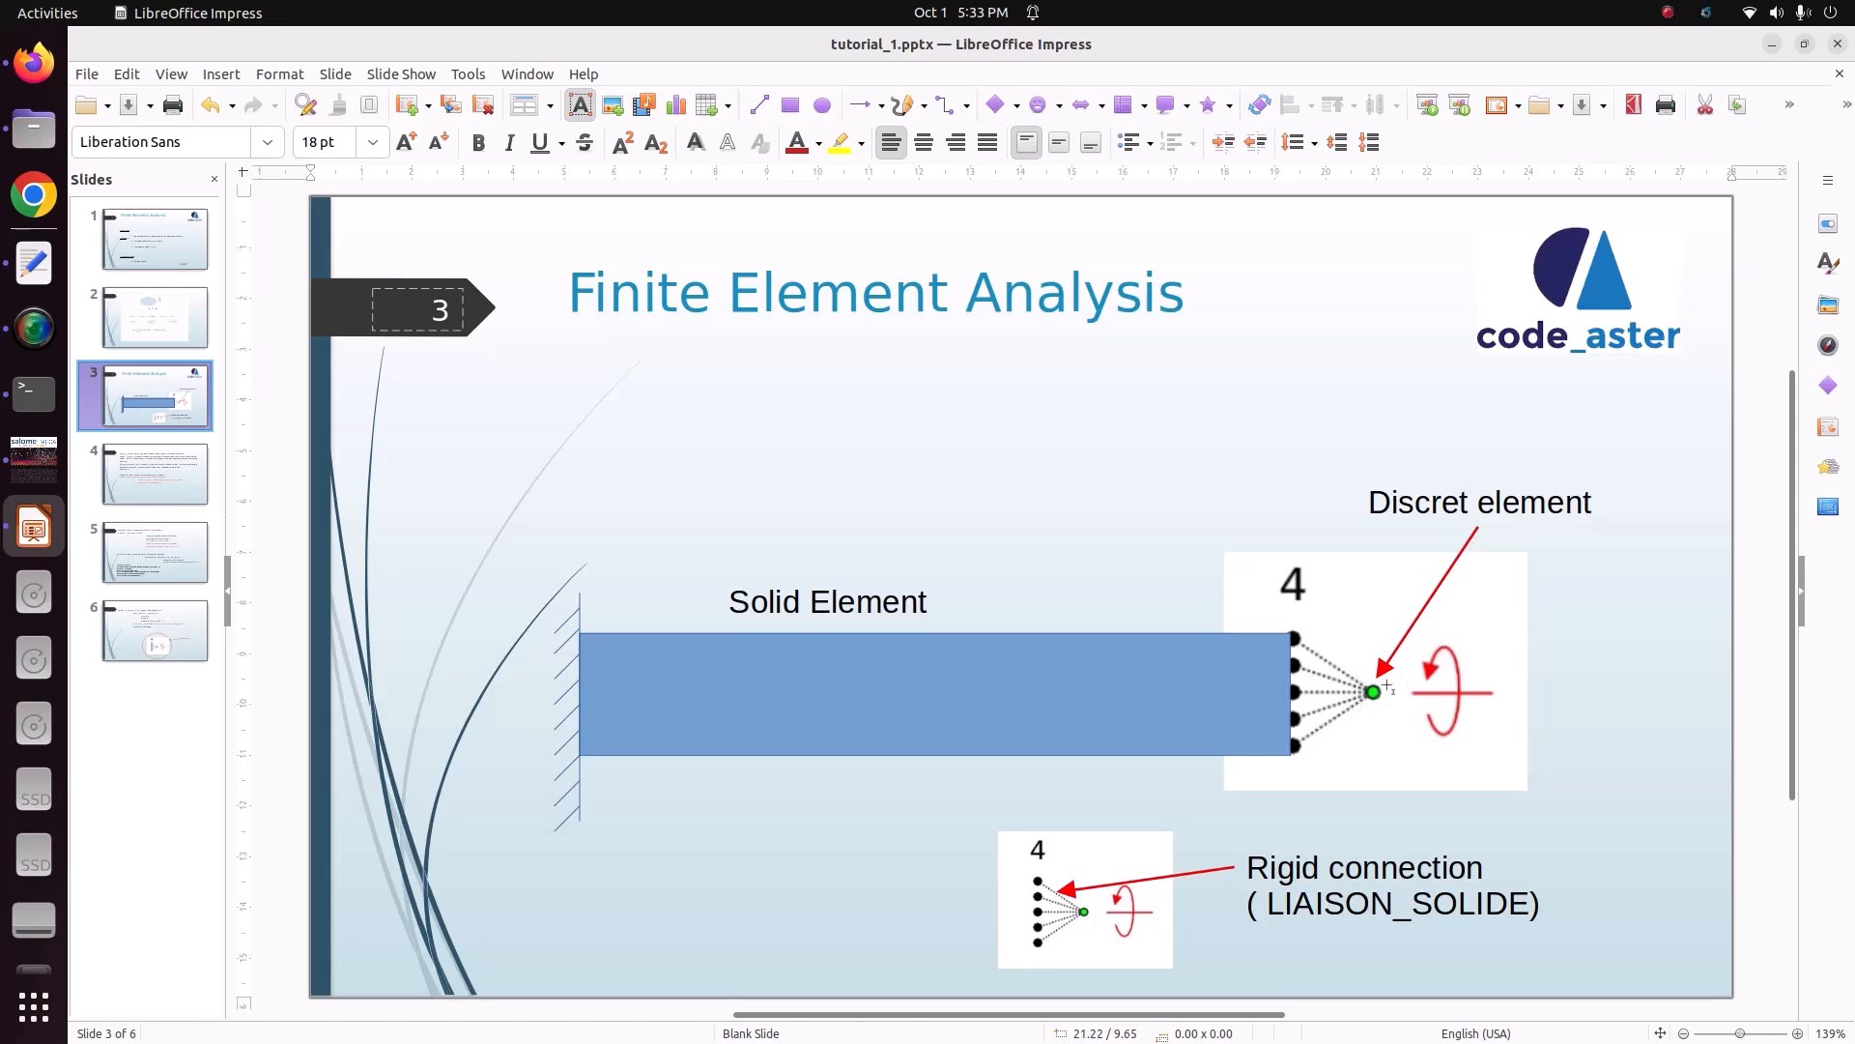
pyautogui.press('pageup')
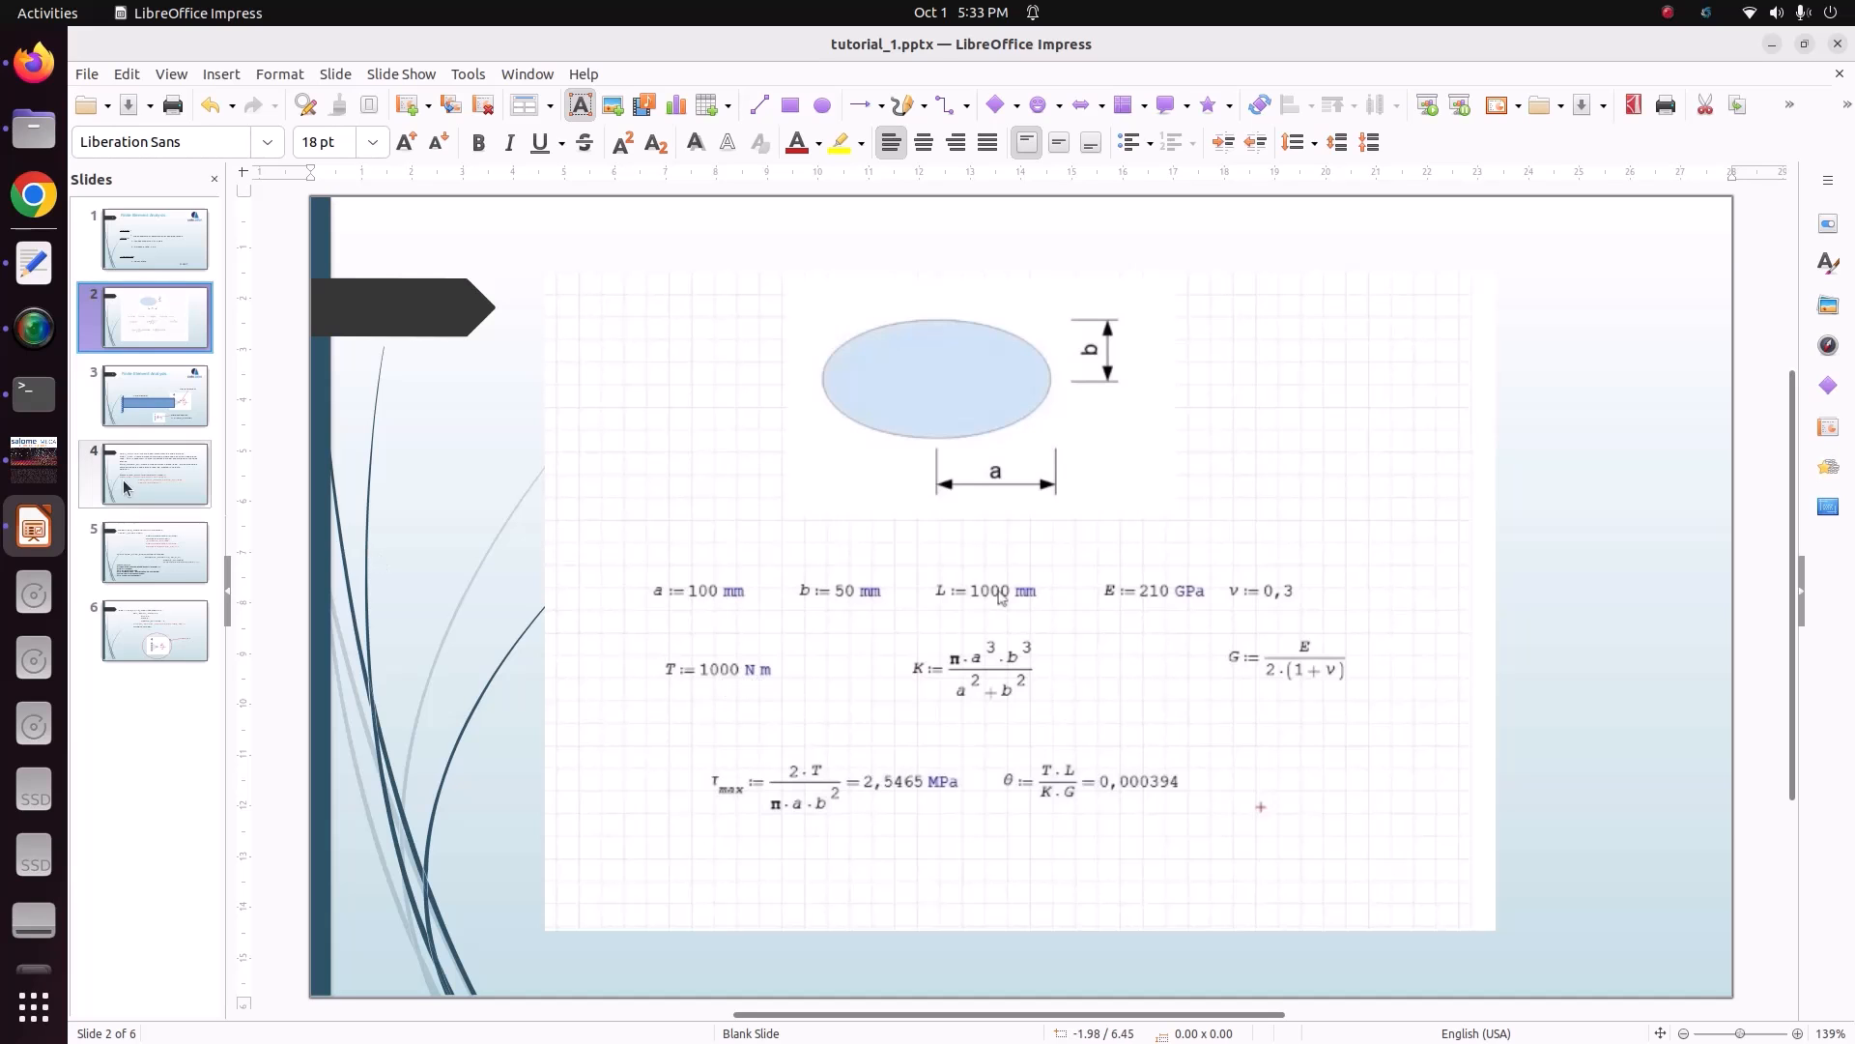
pyautogui.click(34, 459)
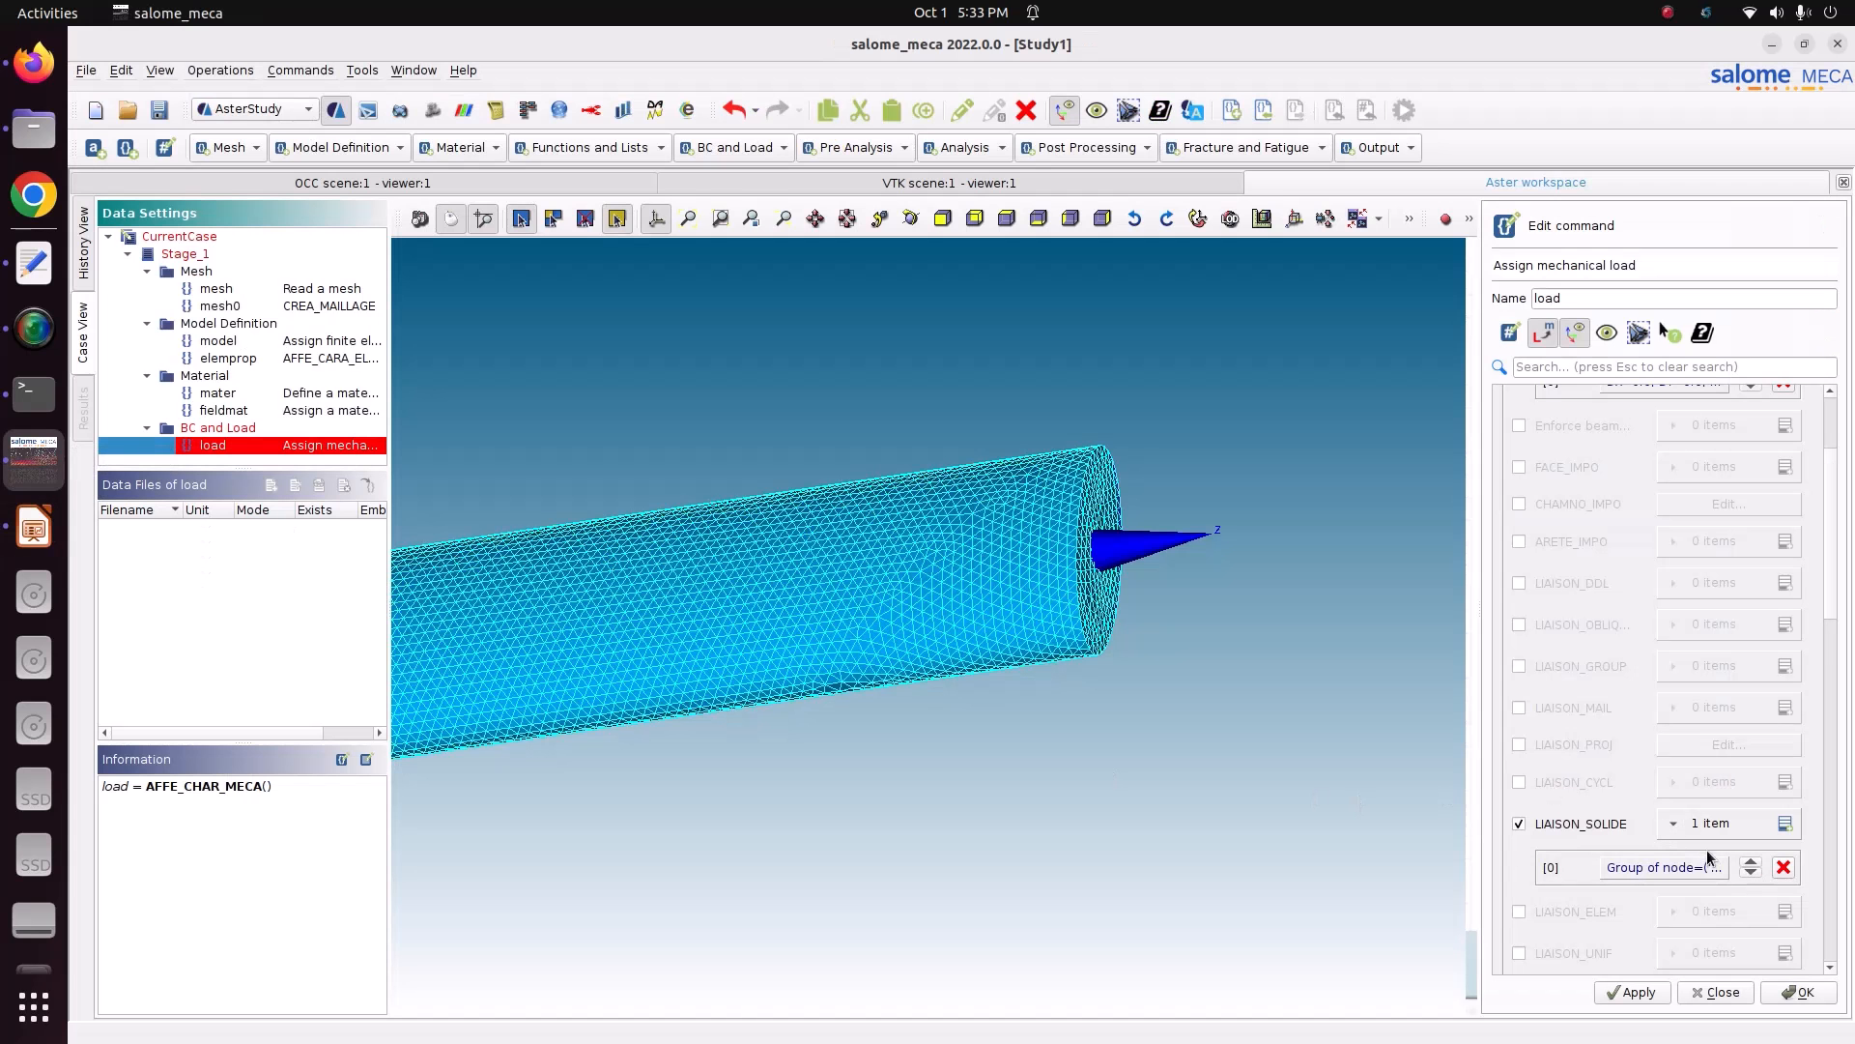
# - Enable FORCE_NODALE, add an occurrence, and apply it to the node group load
pyautogui.scroll(-5, 1700, 842)
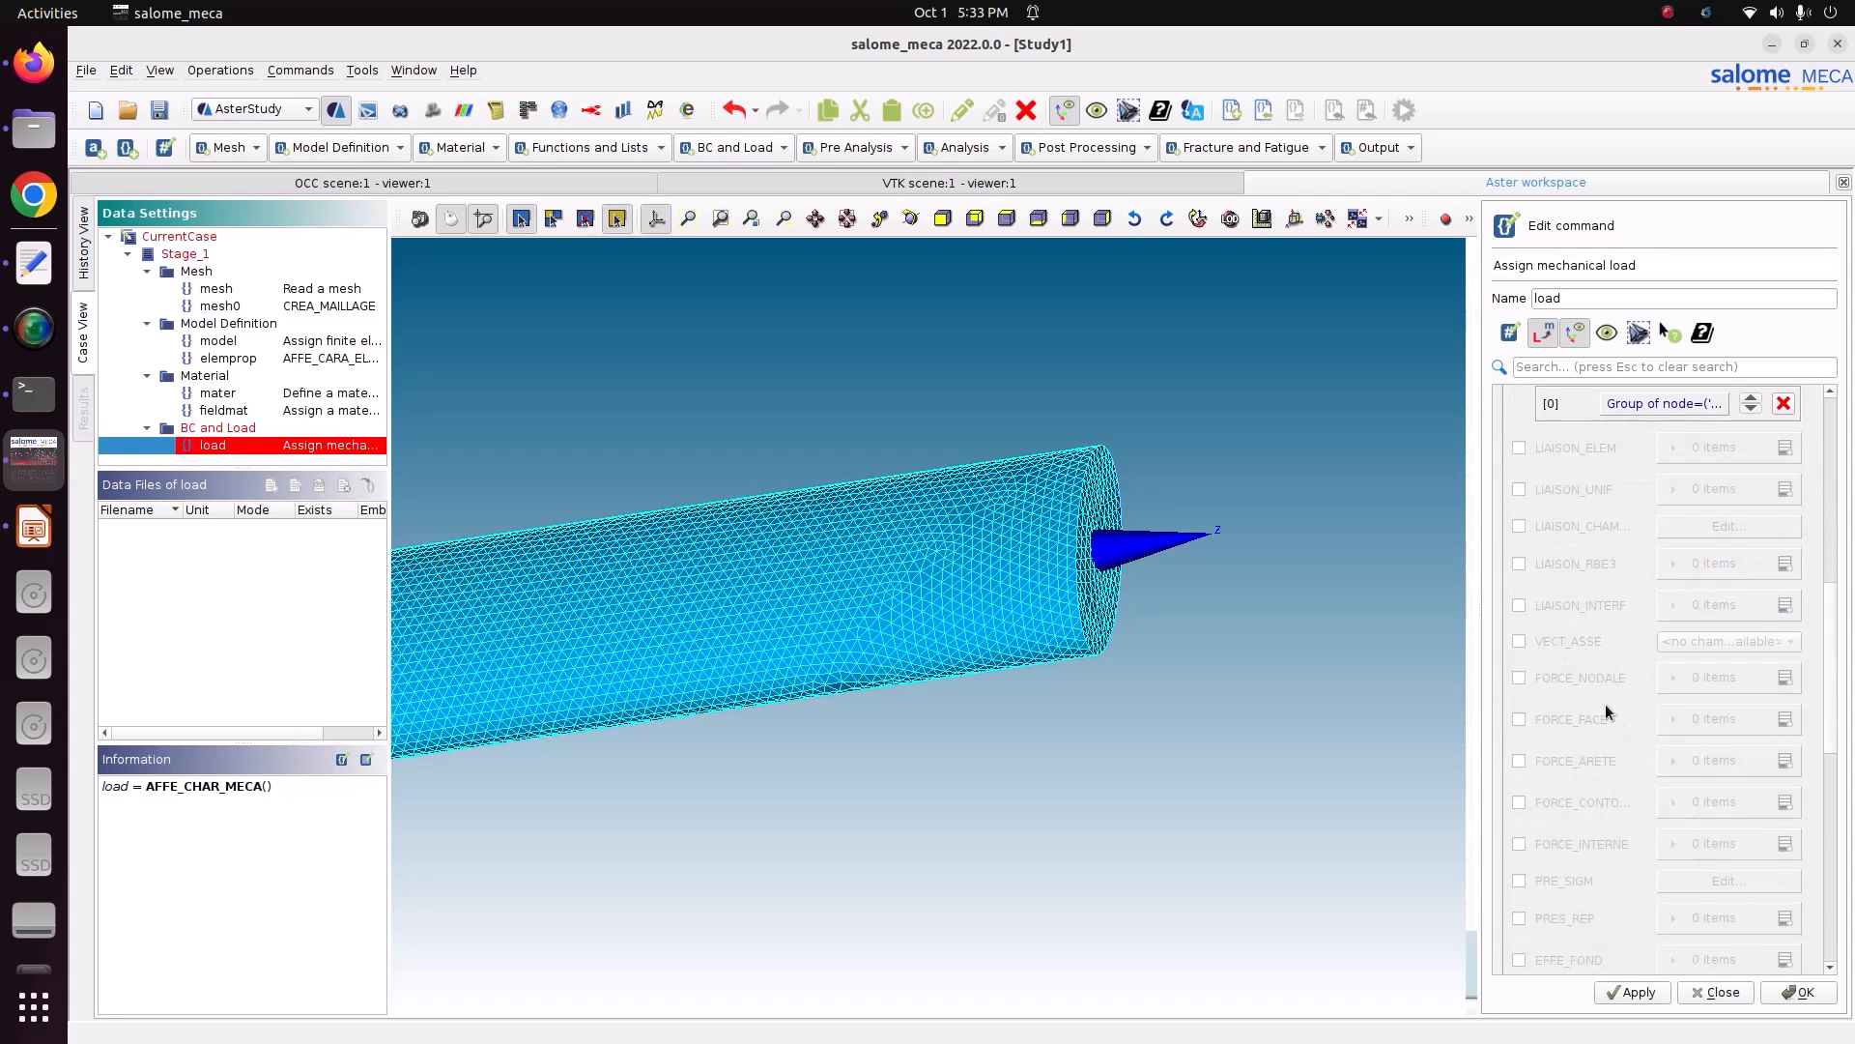
pyautogui.click(1520, 677)
pyautogui.click(1784, 679)
pyautogui.click(1678, 723)
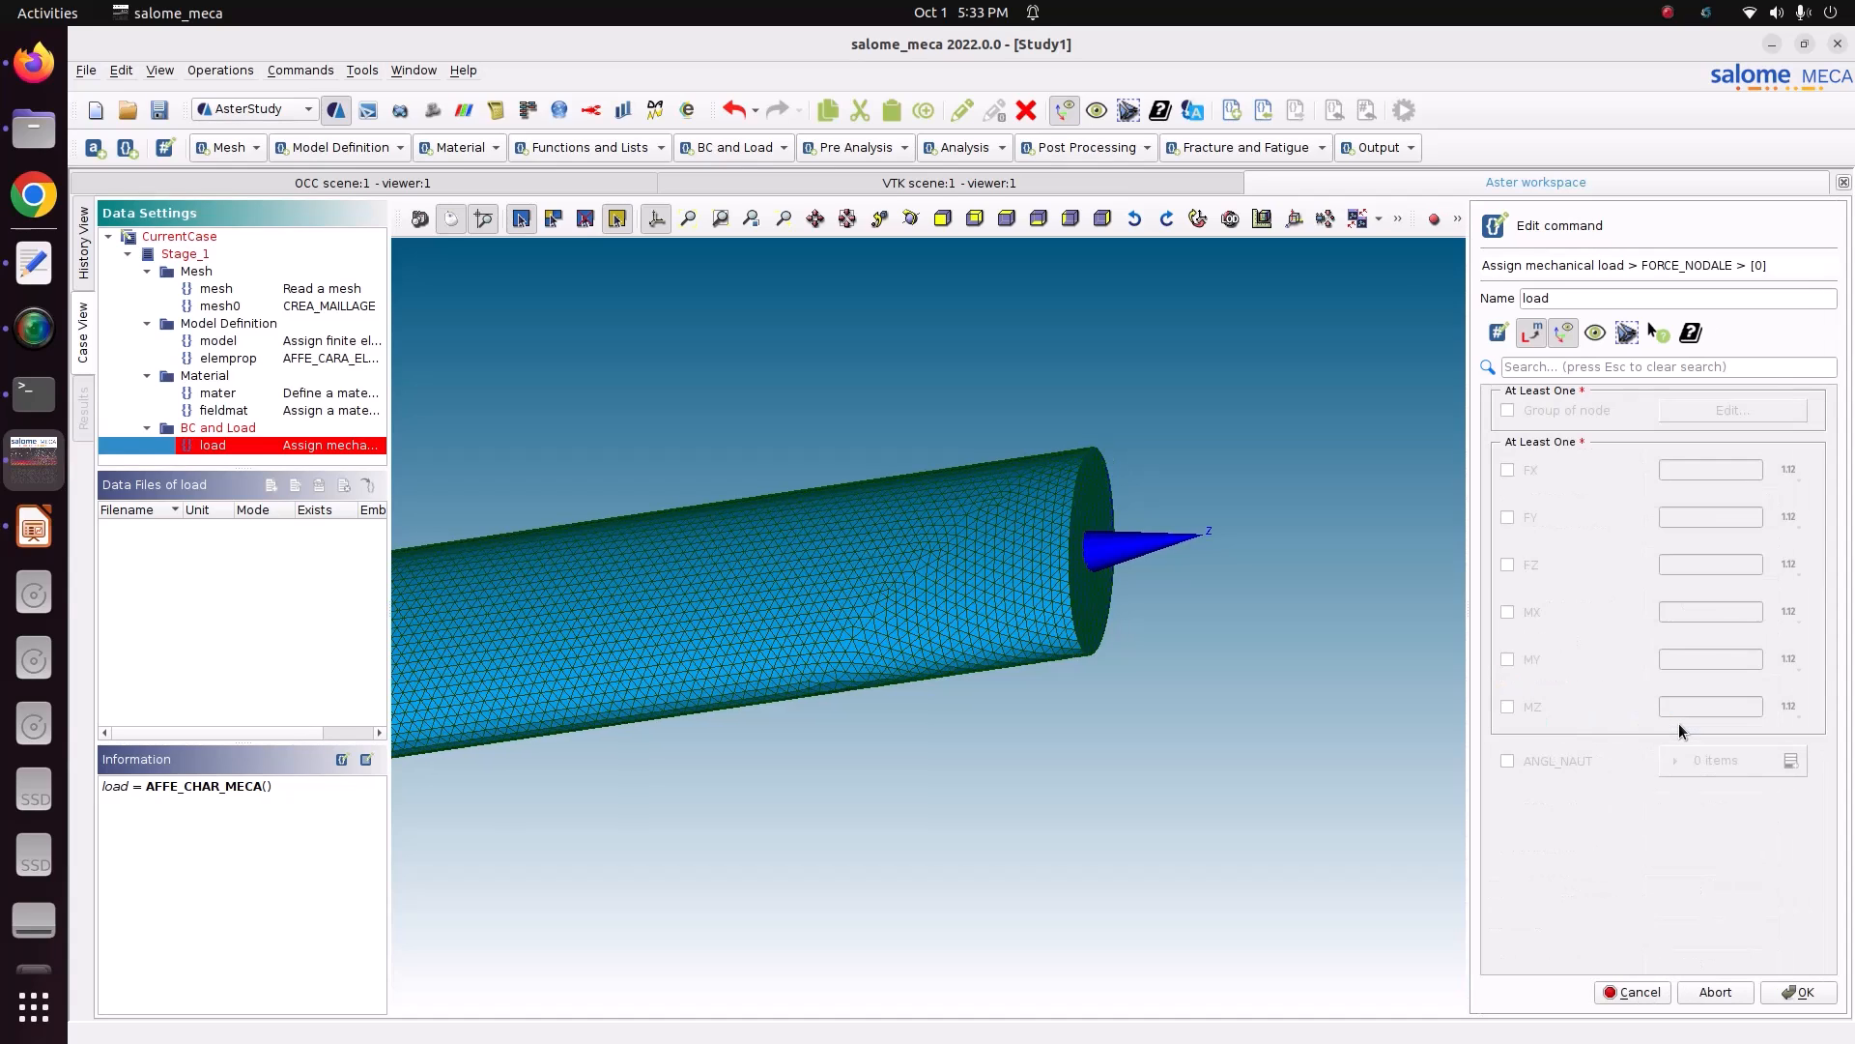
pyautogui.click(1561, 412)
pyautogui.click(1705, 408)
pyautogui.click(1537, 498)
pyautogui.click(1818, 985)
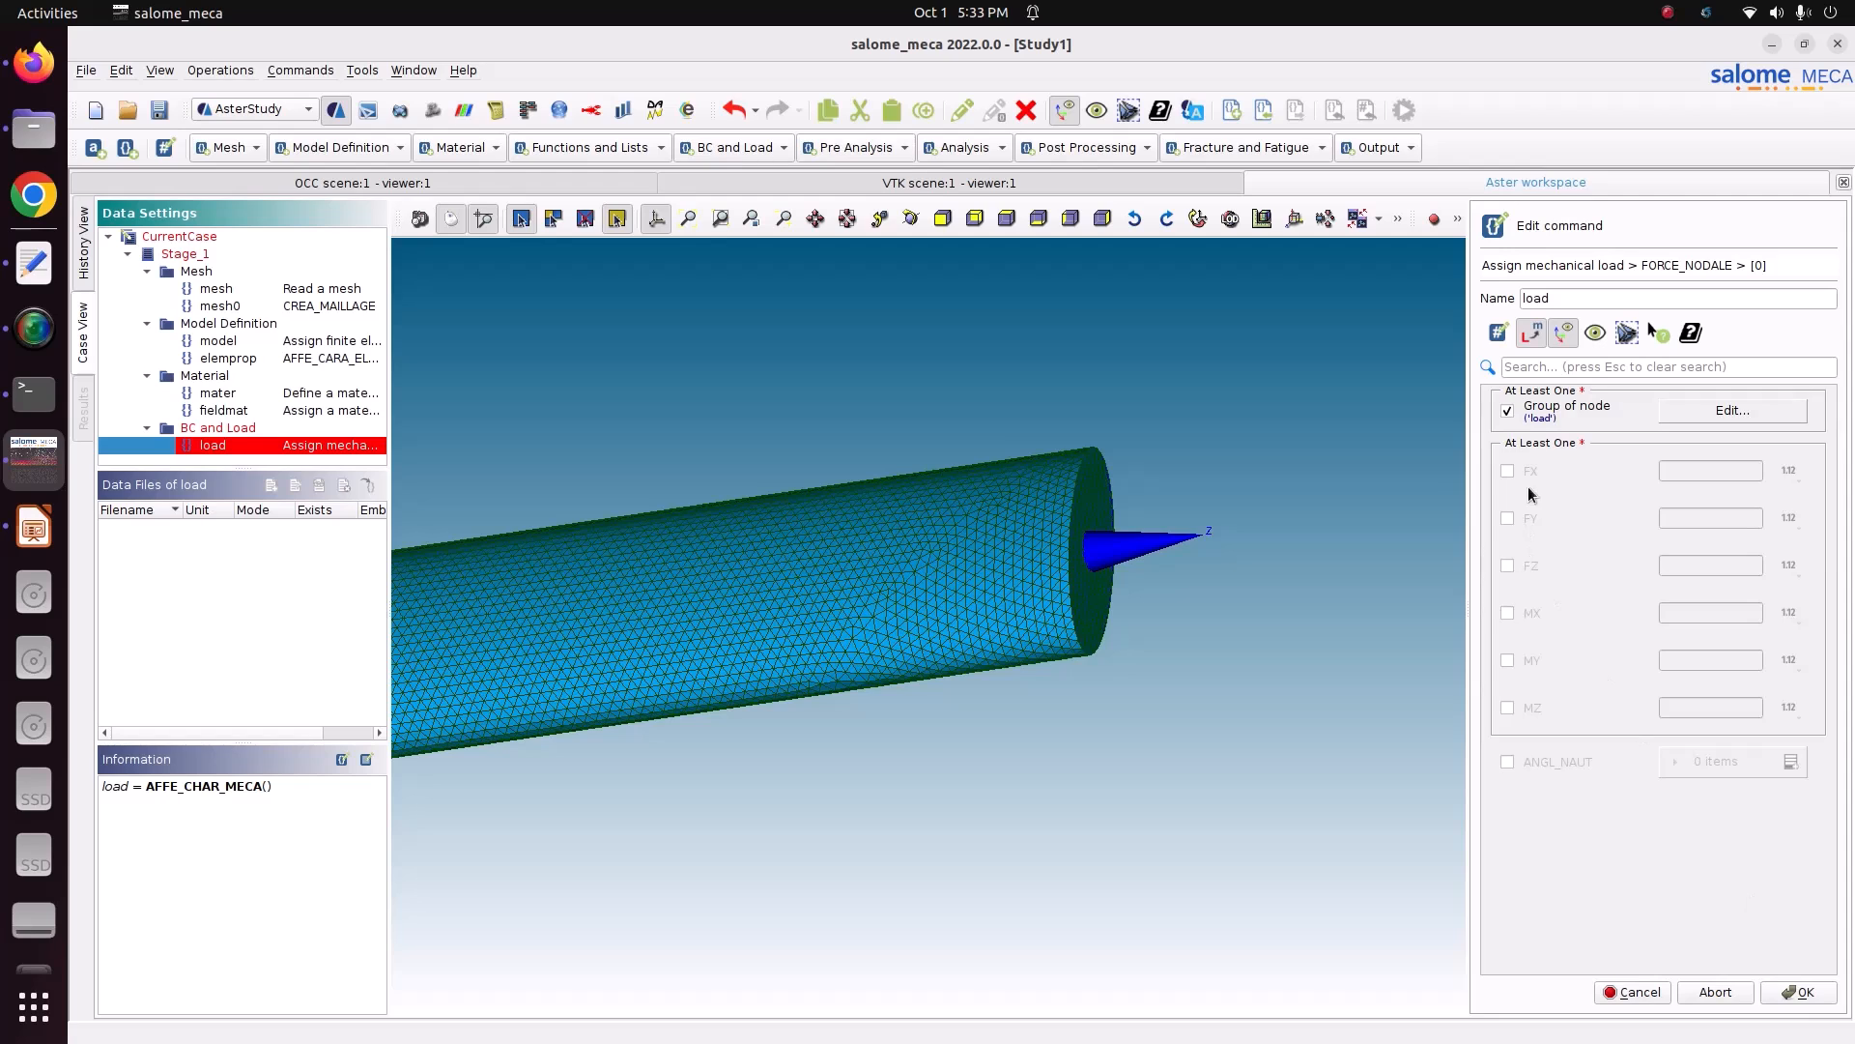
# - Set the nodal moment MZ to 1000 and store the FORCE_NODALE occurrence
pyautogui.scroll(-4, 1217, 687)
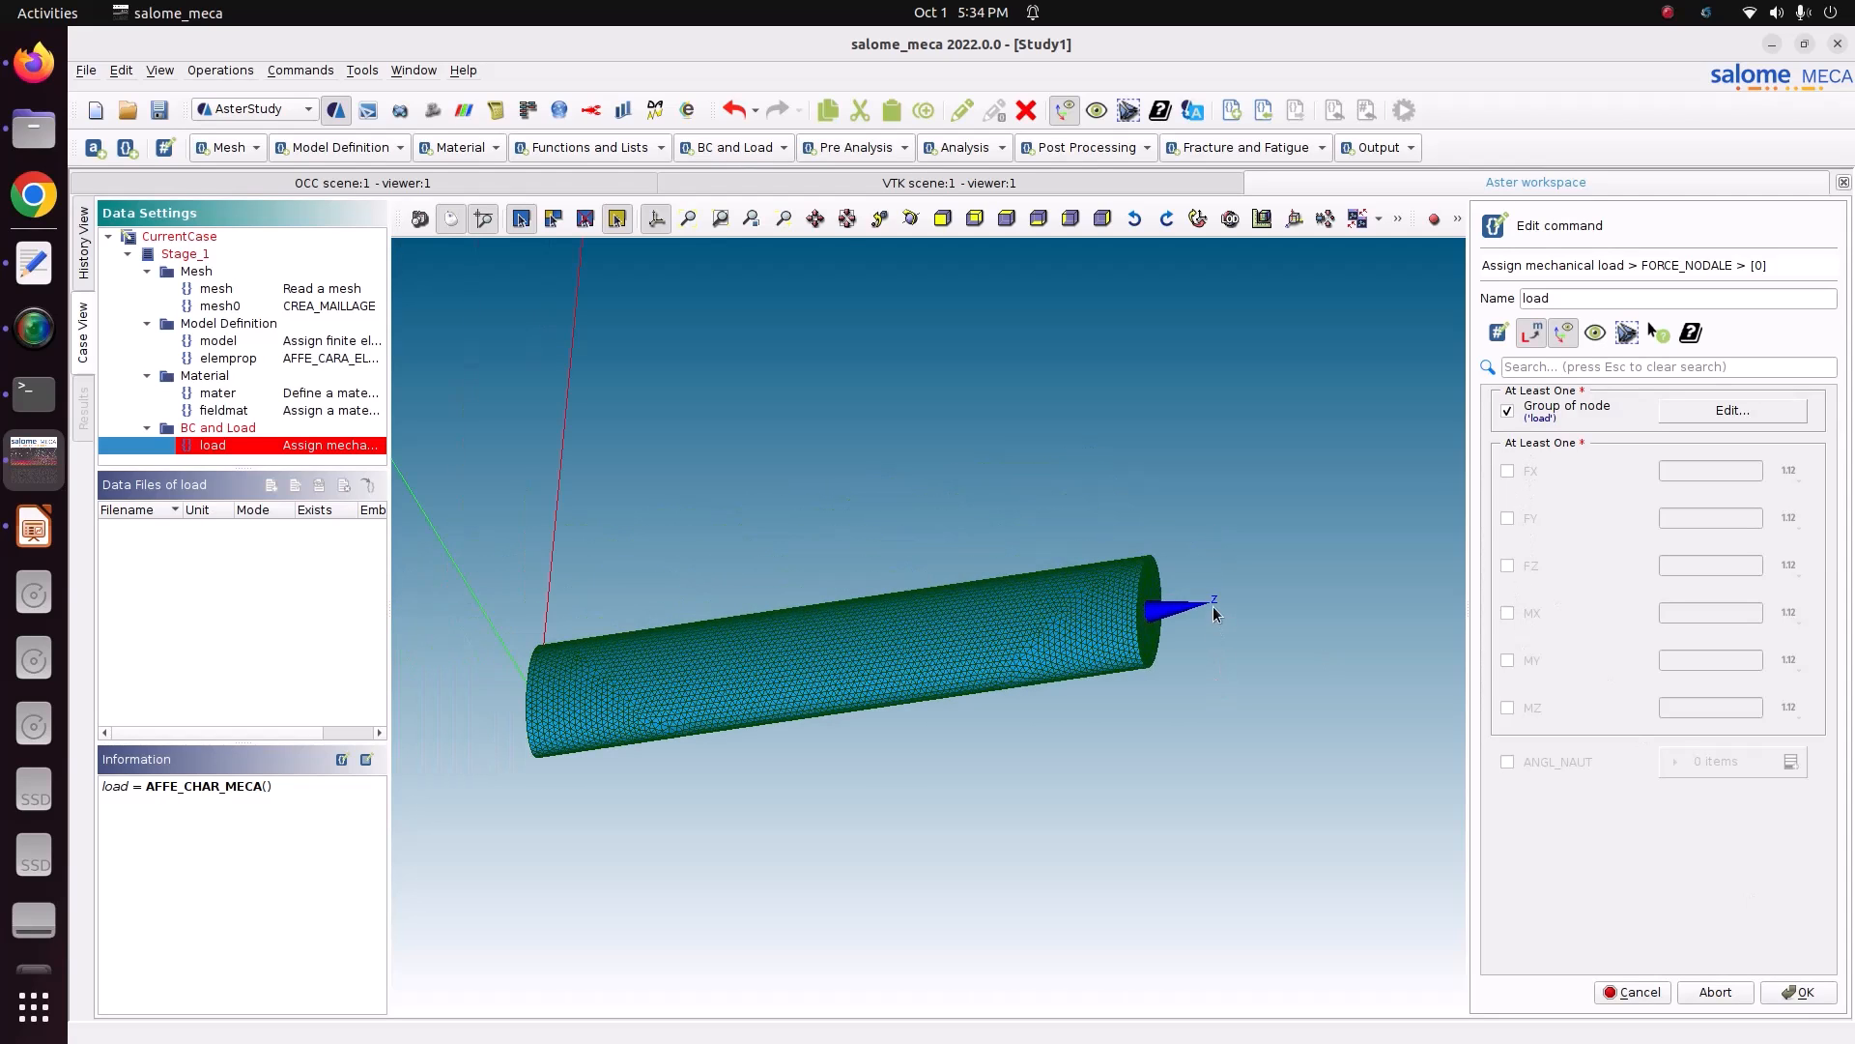
pyautogui.click(1508, 710)
pyautogui.click(1683, 708)
pyautogui.write('1000')
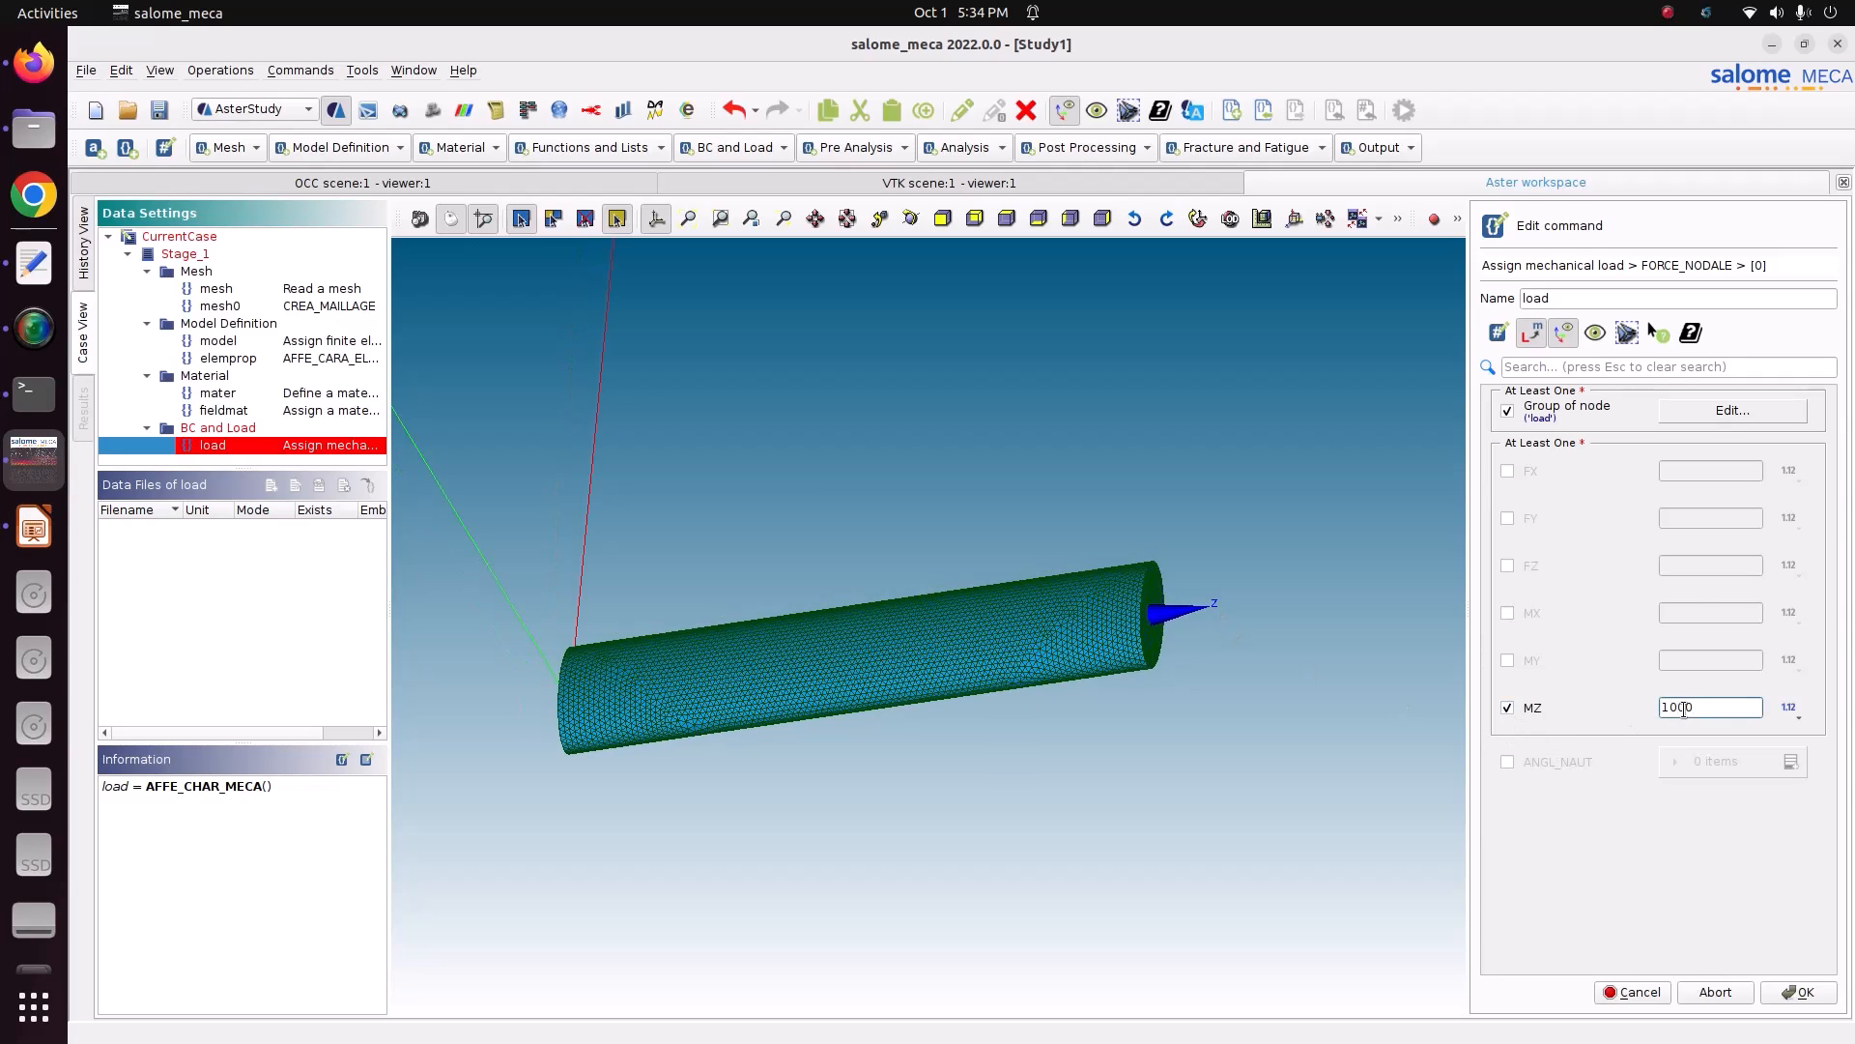
pyautogui.click(1799, 993)
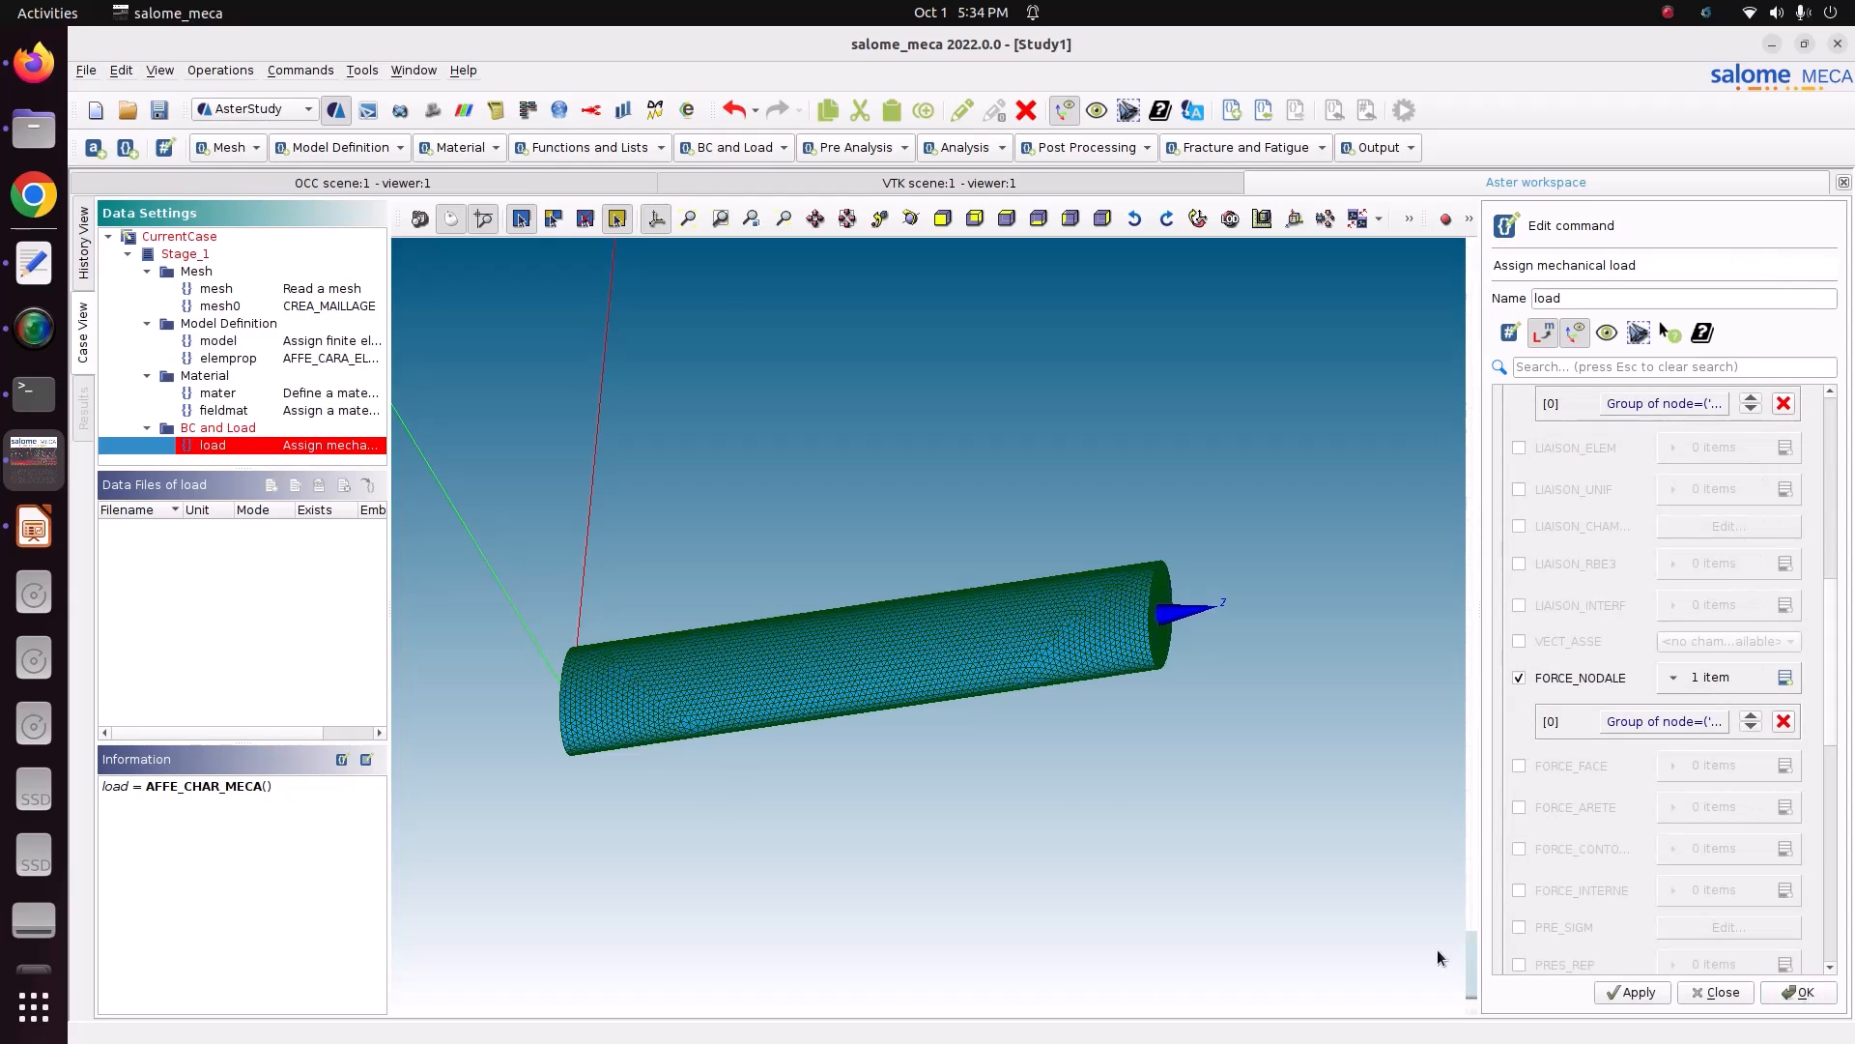
pyautogui.click(911, 220)
pyautogui.moveTo(857, 363); pyautogui.dragTo(1010, 444)
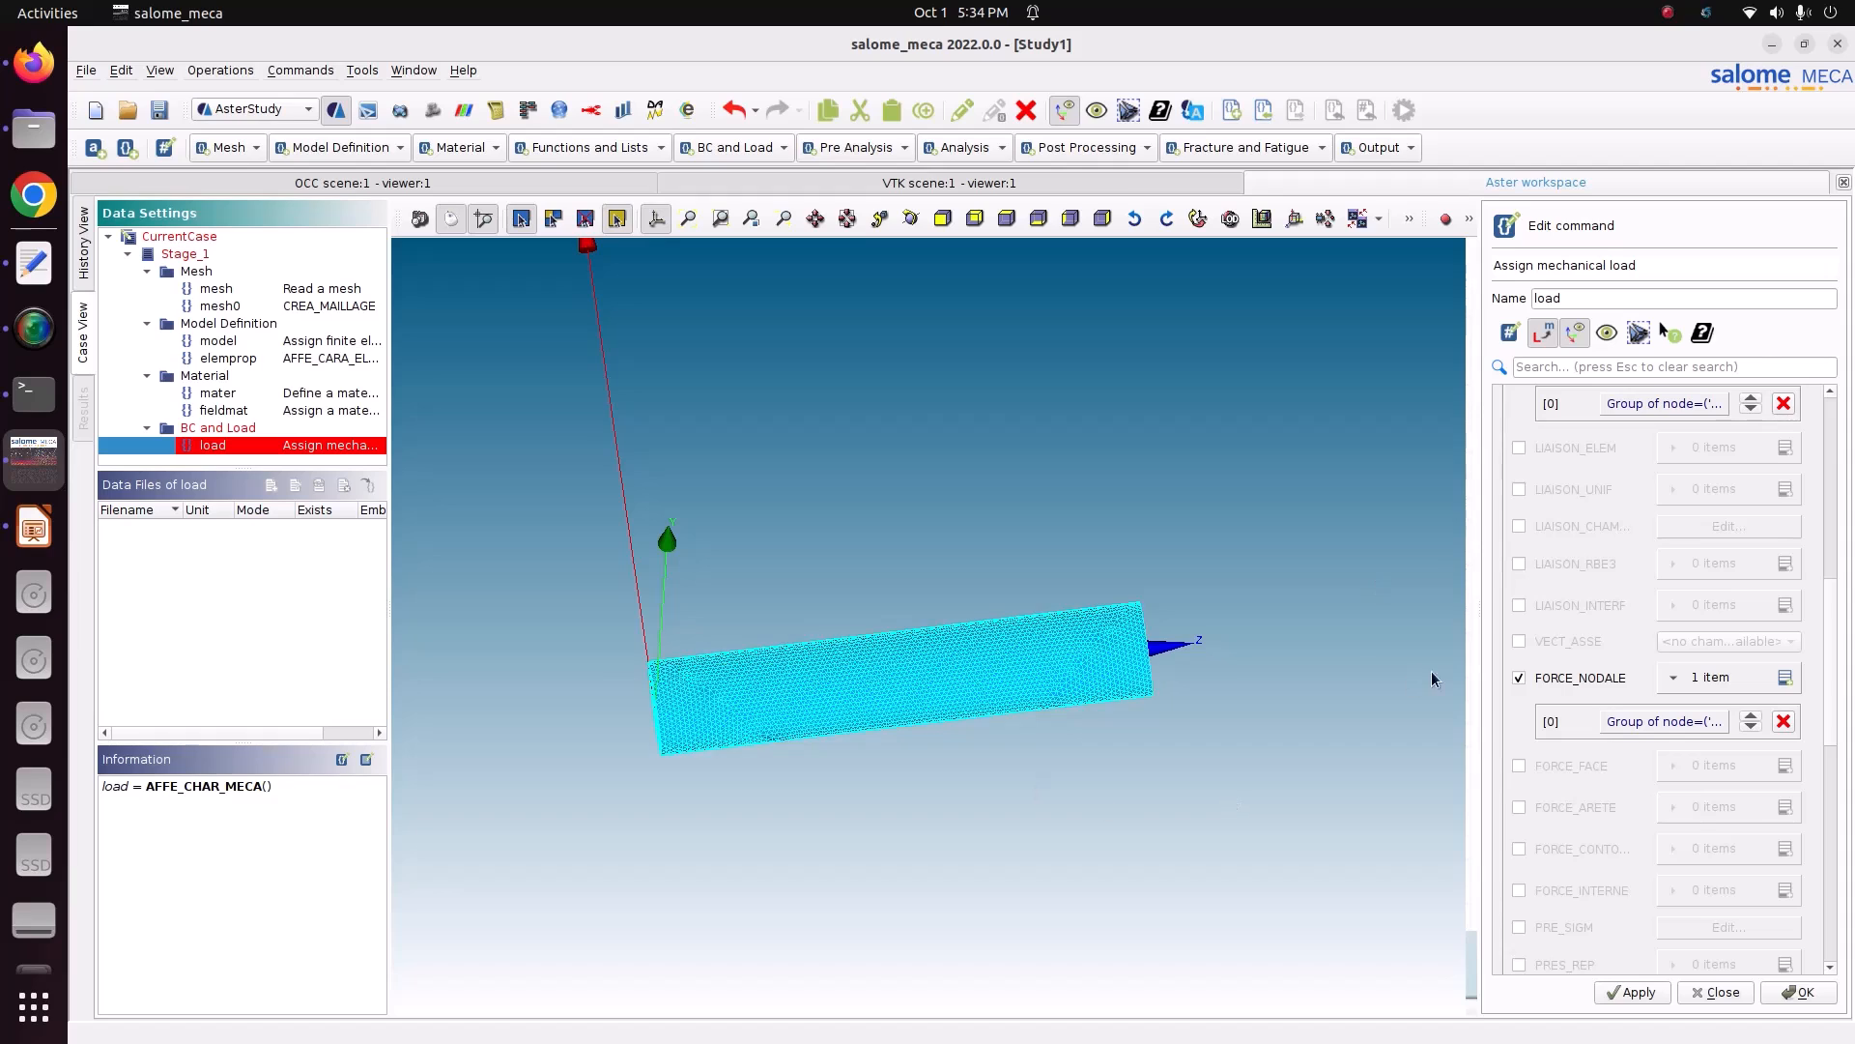
pyautogui.scroll(-5, 1687, 820)
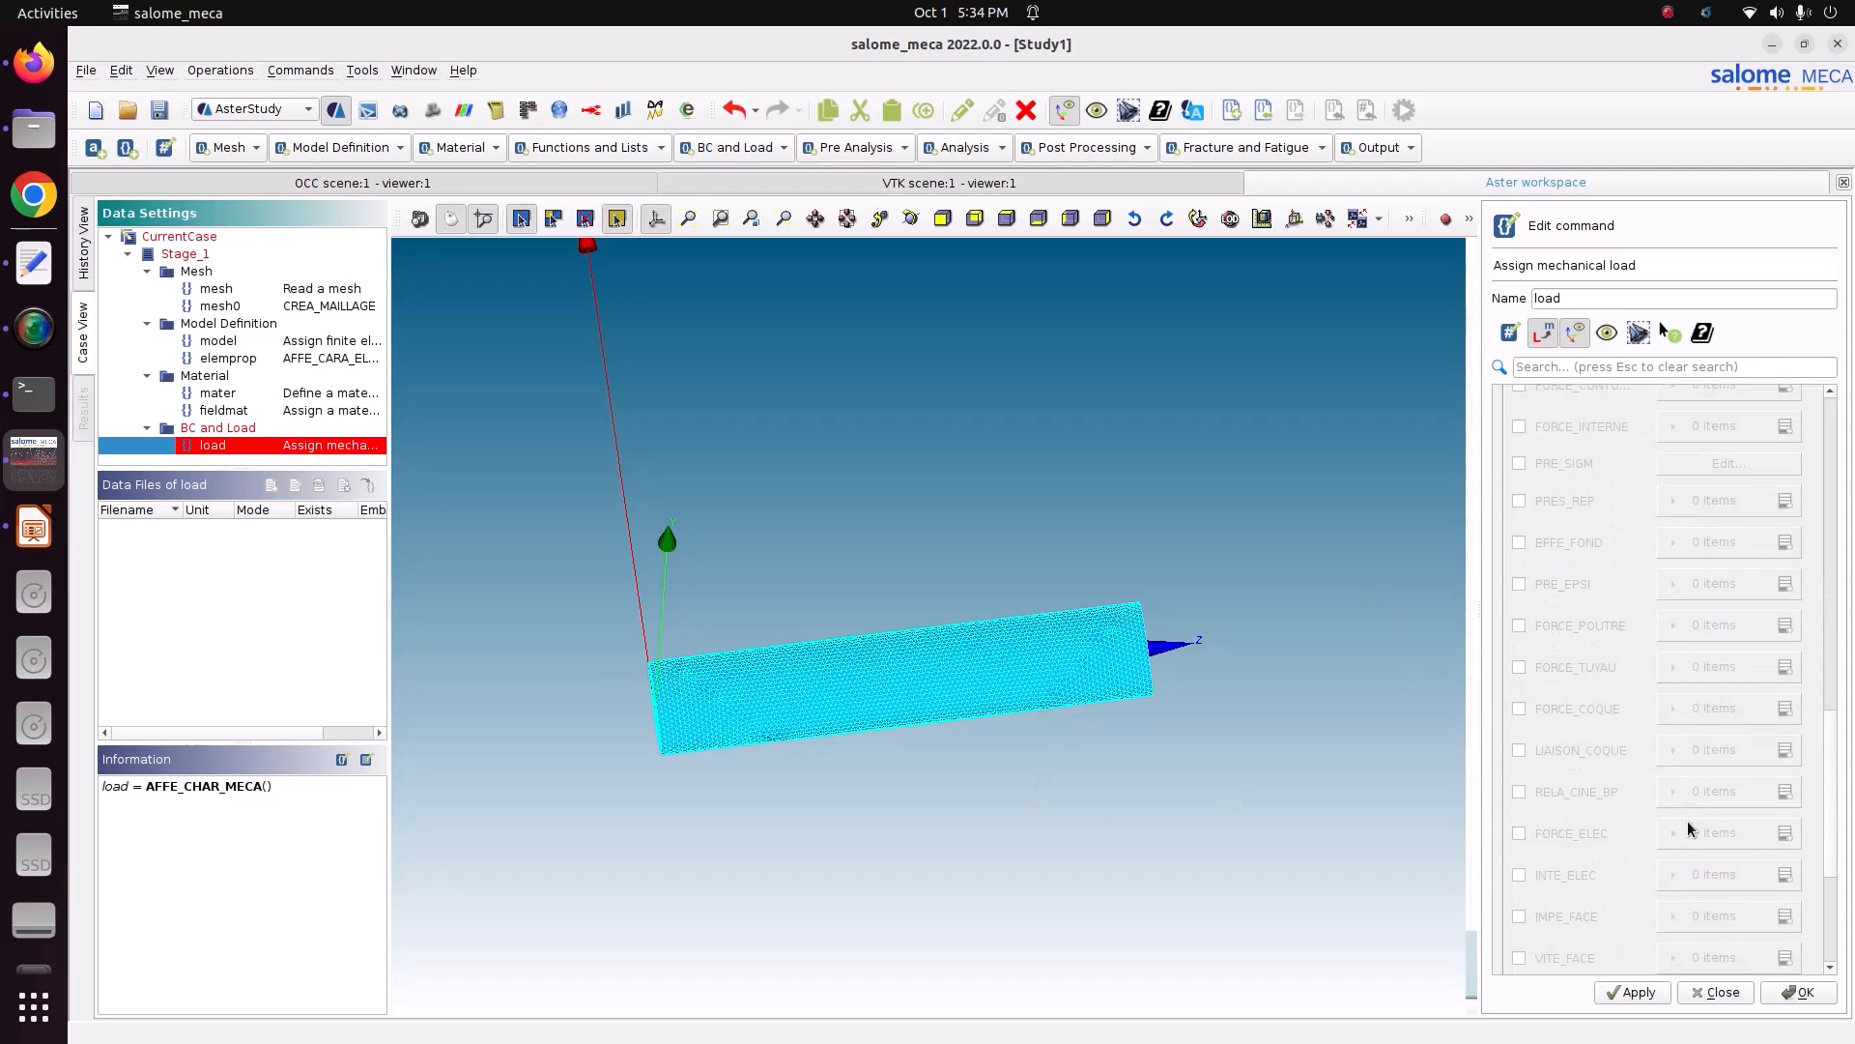
# - Store the mechanical load command load and check its fixed group and MZ moment in the generated command text
pyautogui.scroll(-3, 1687, 821)
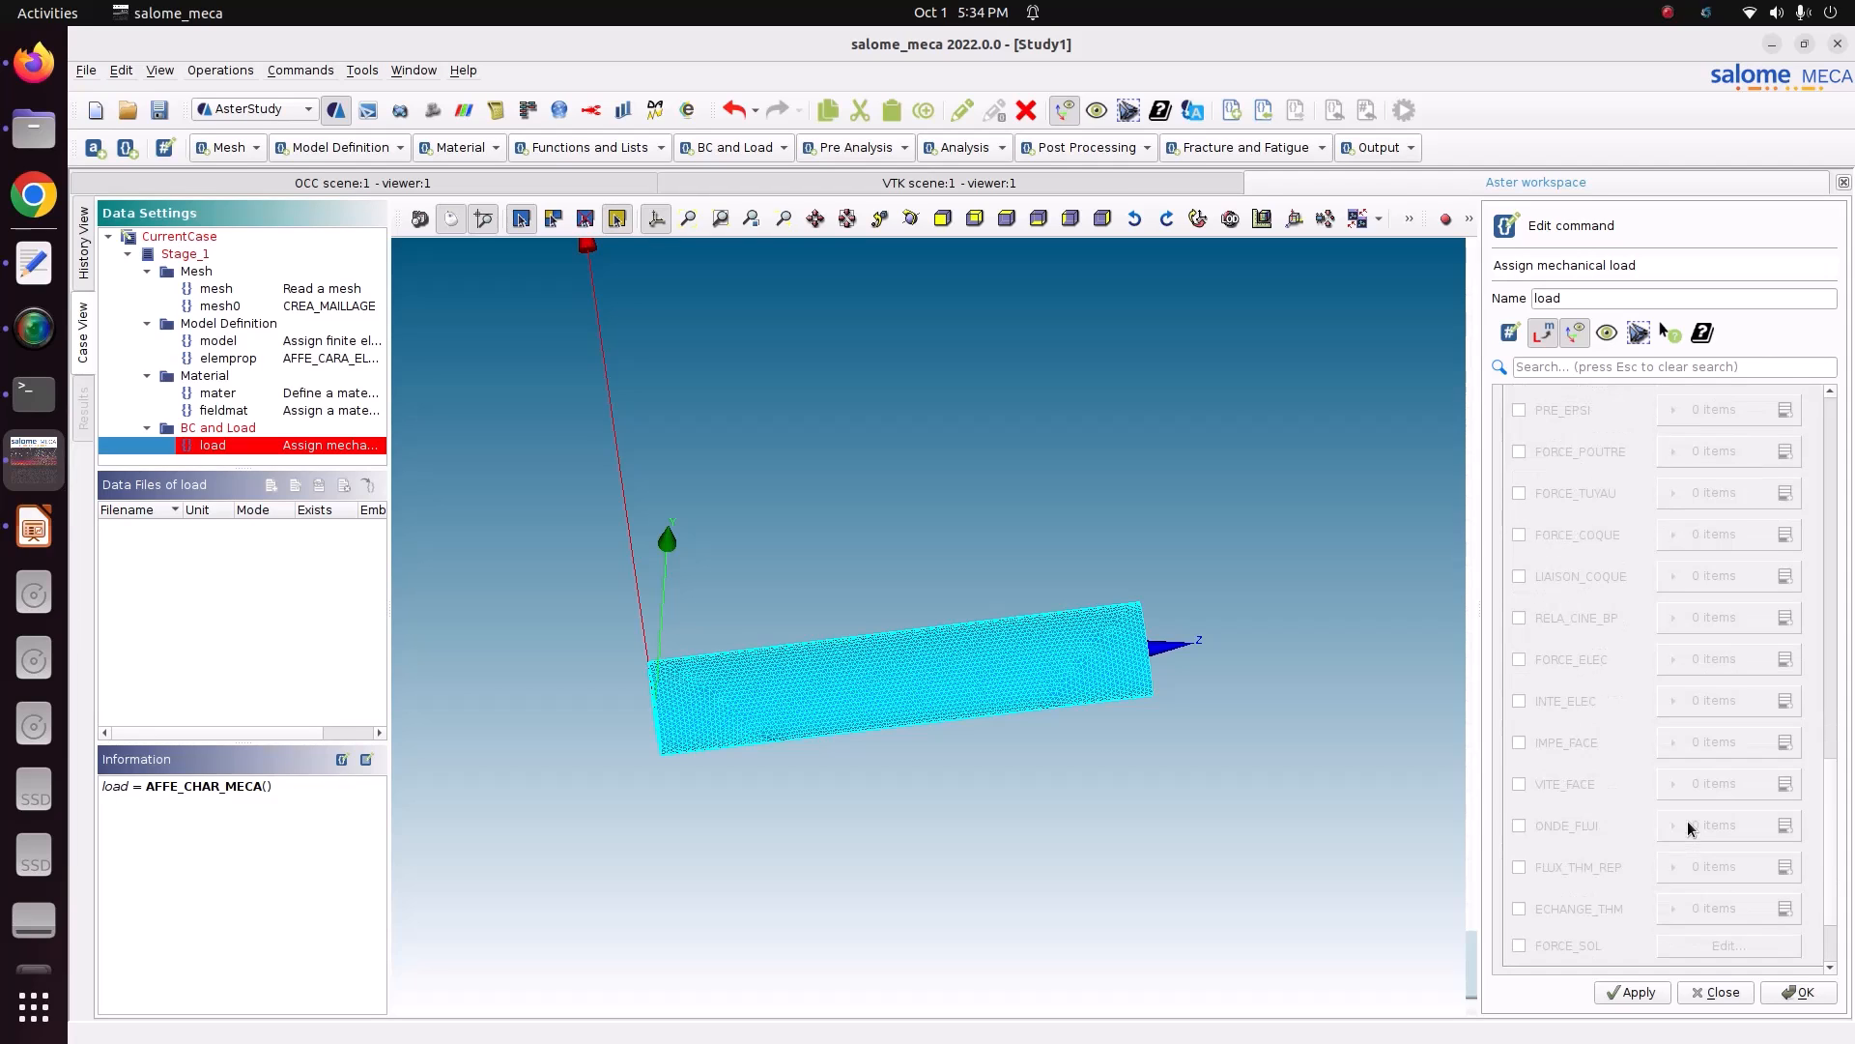
pyautogui.click(1645, 992)
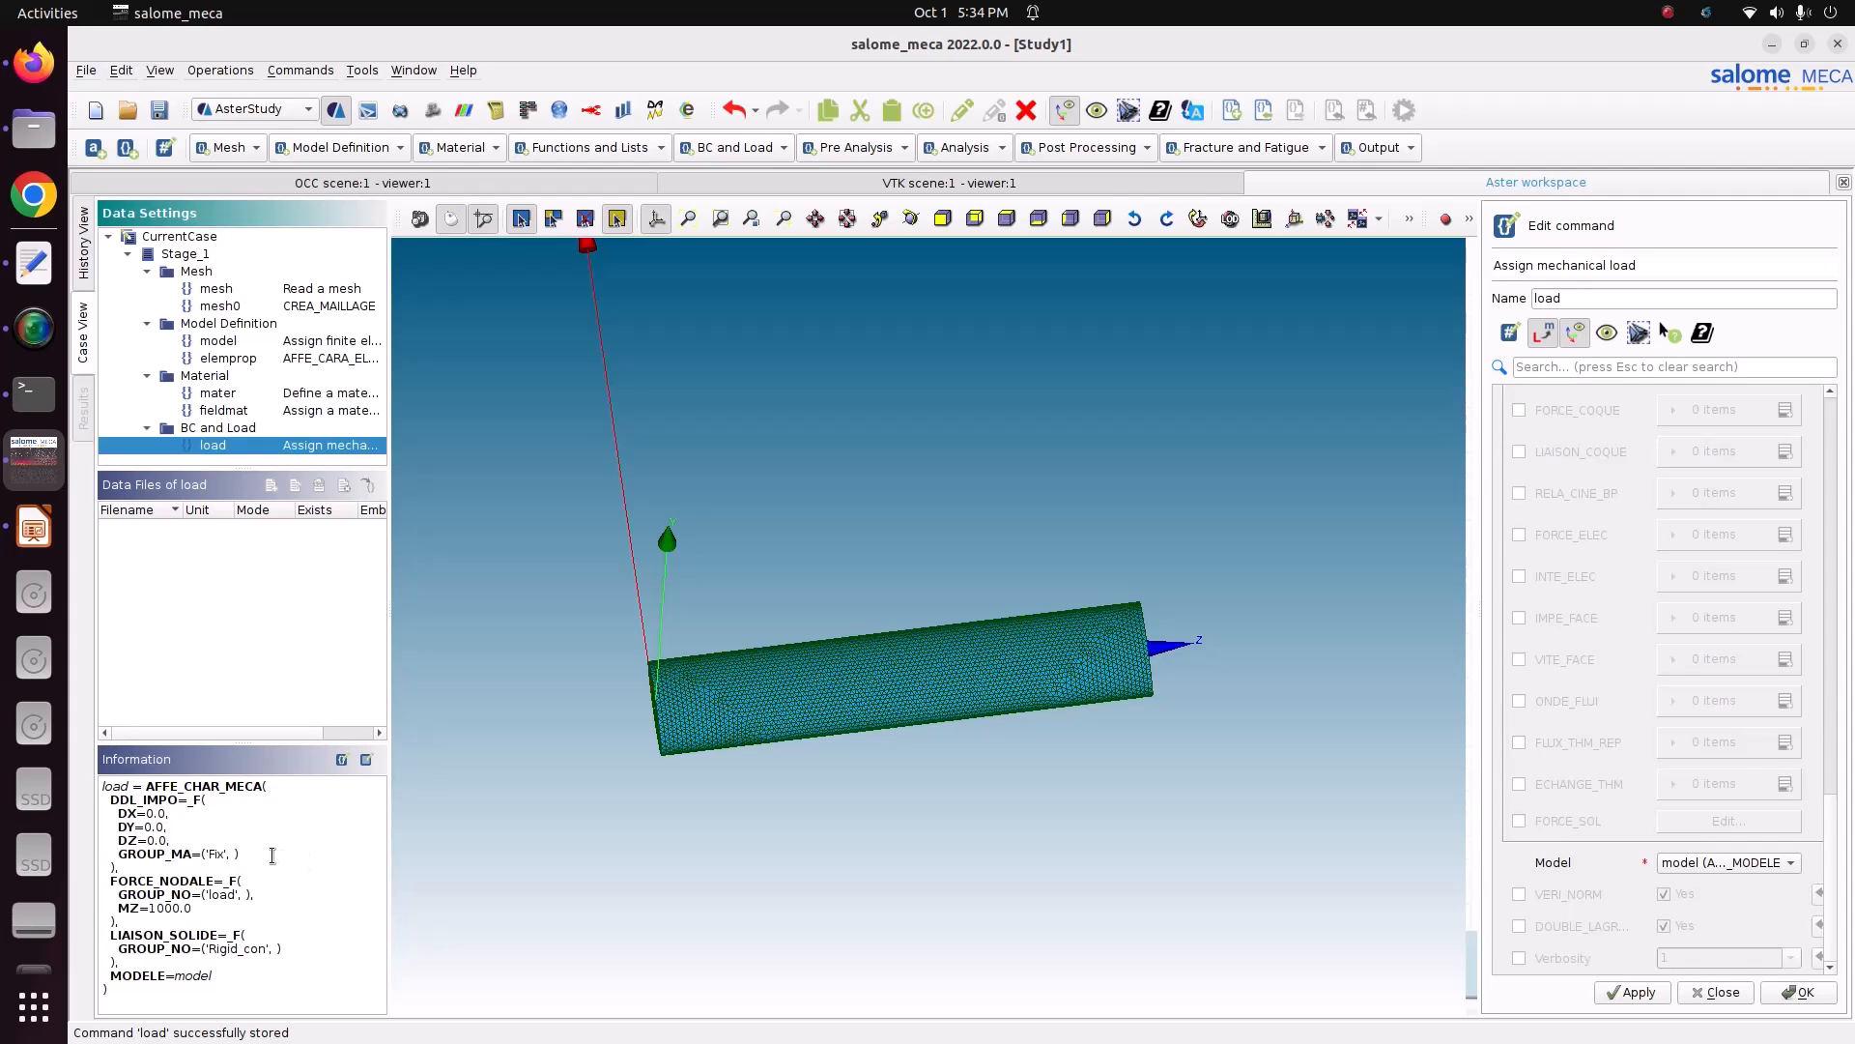
pyautogui.tripleClick(242, 852)
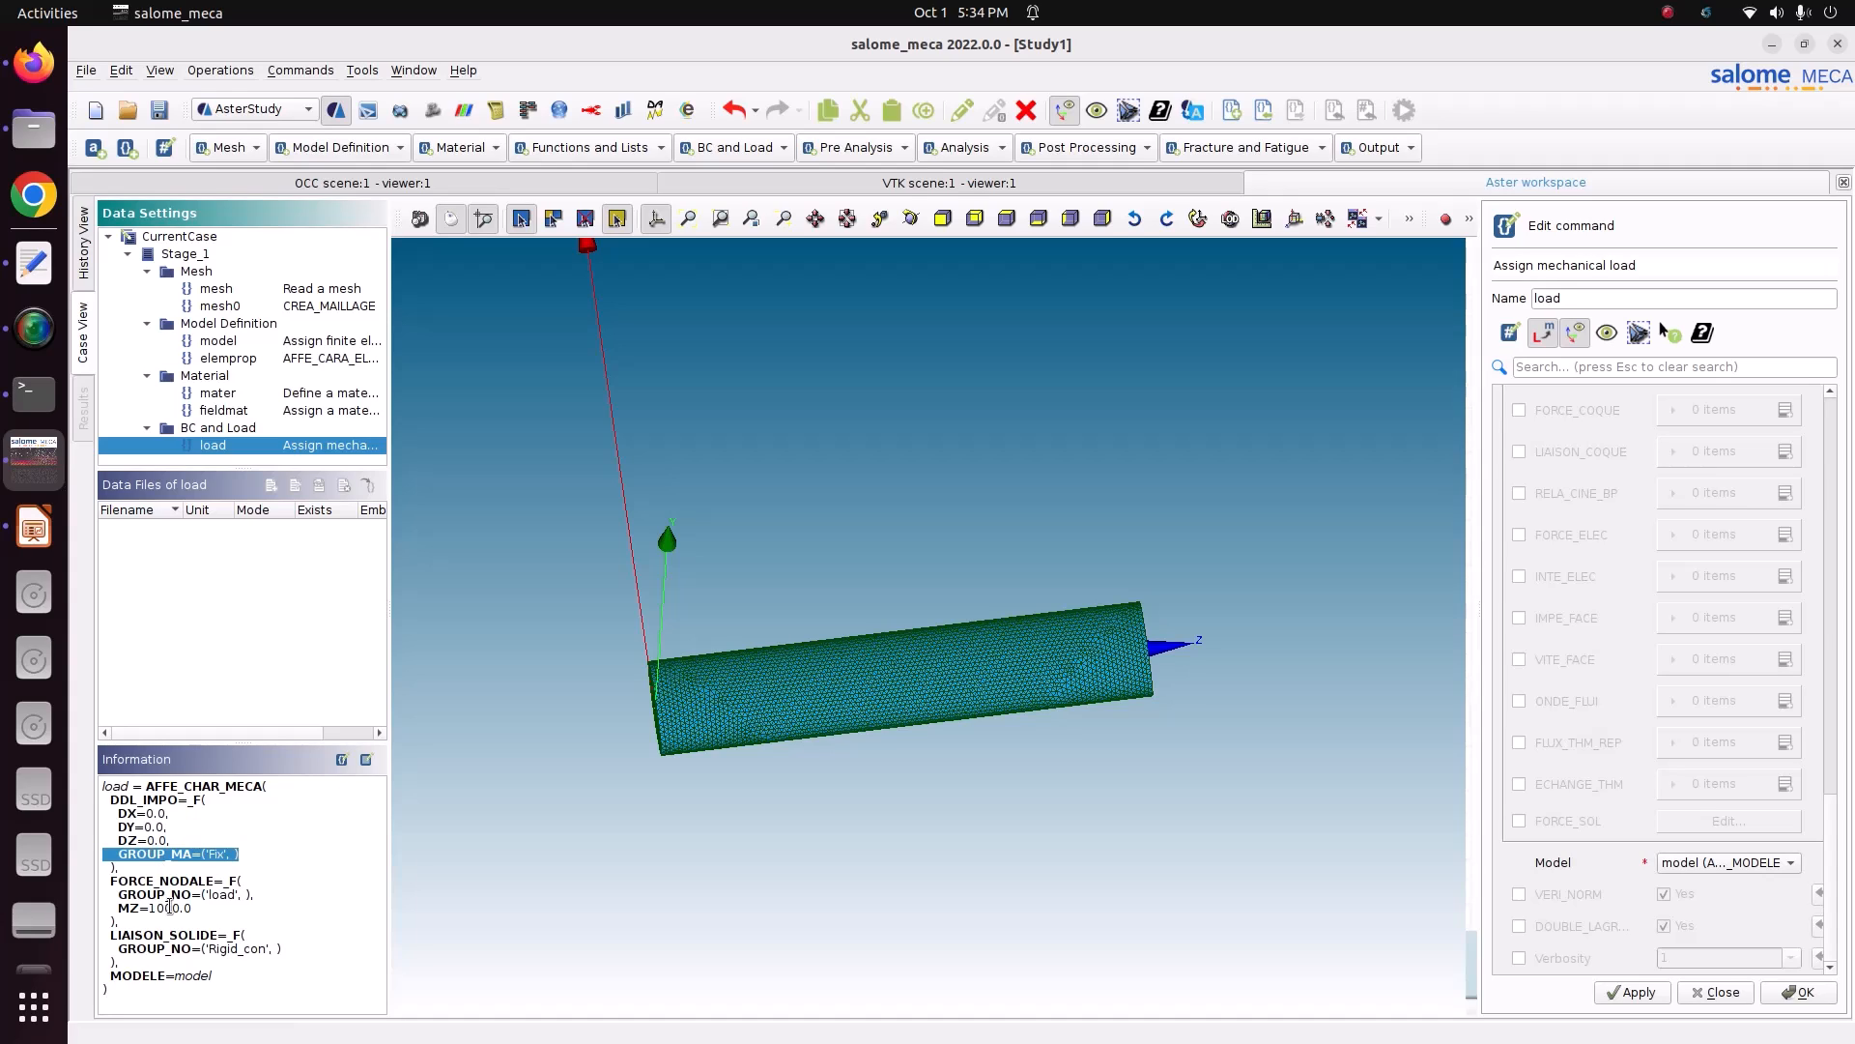
pyautogui.moveTo(254, 909); pyautogui.dragTo(118, 908)
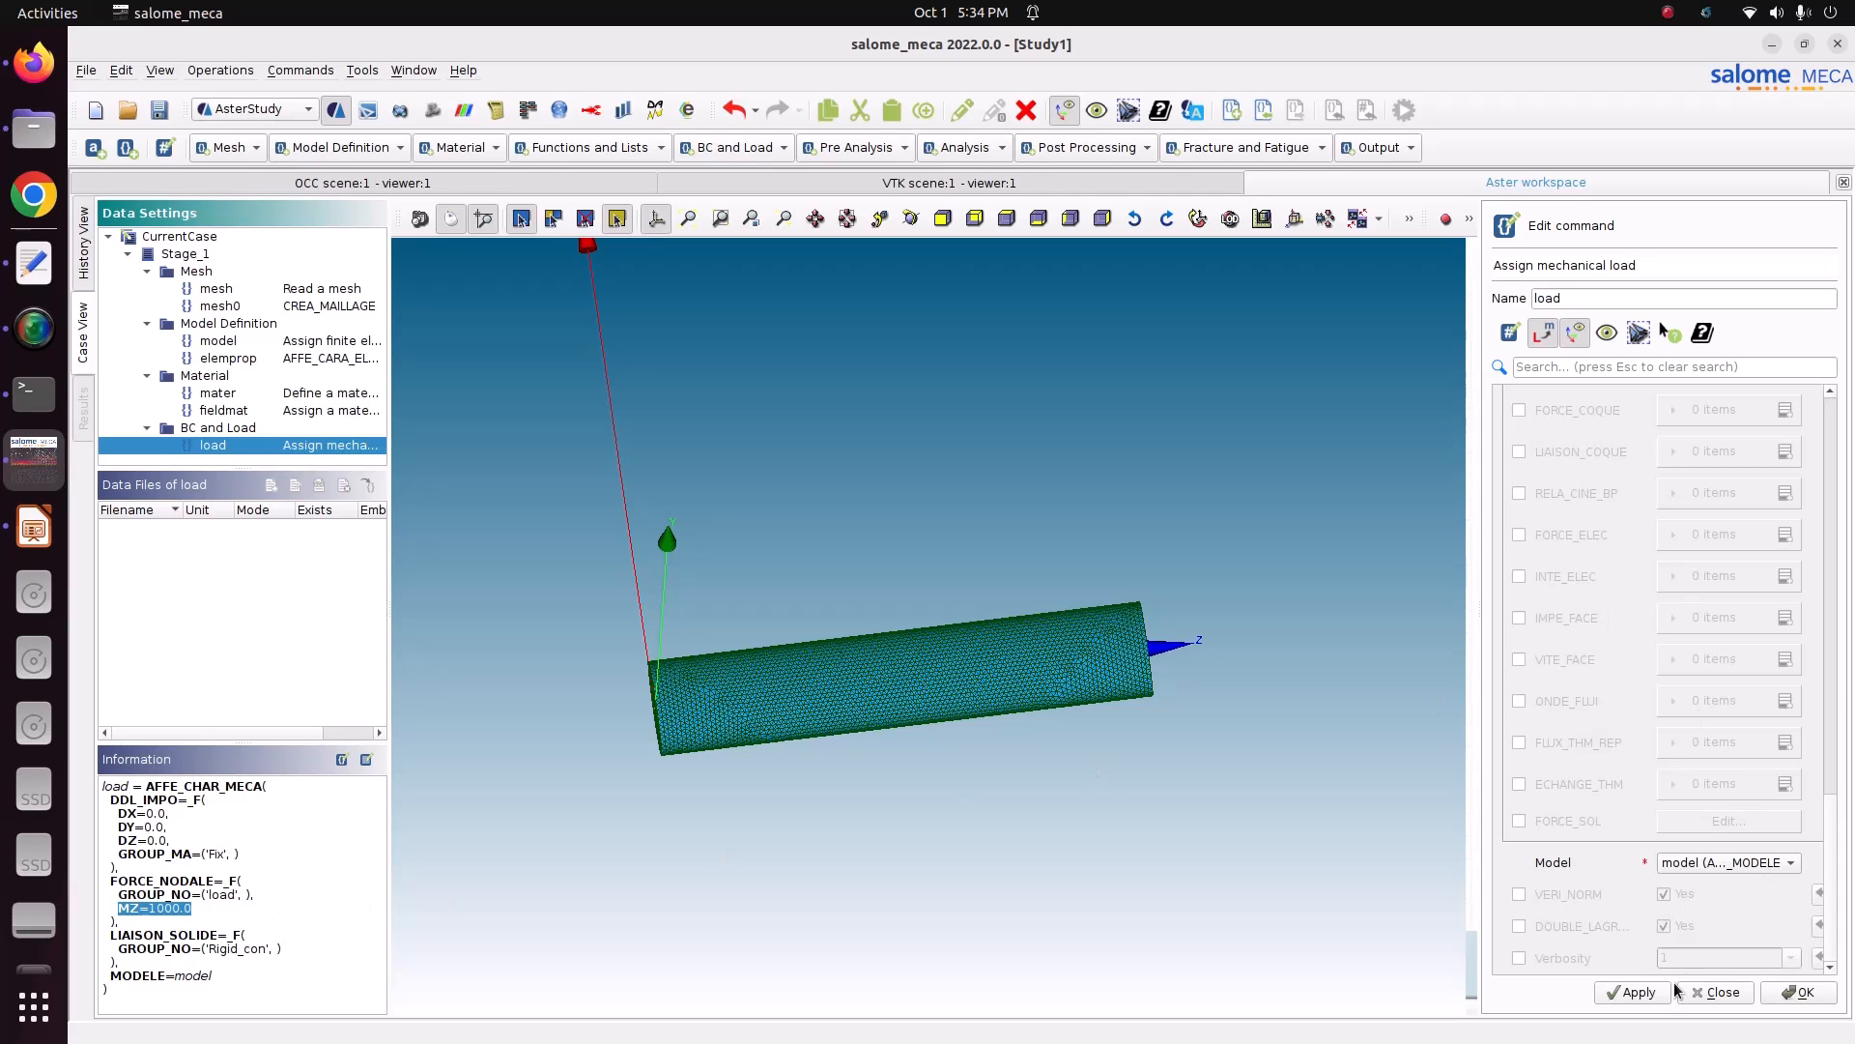
pyautogui.click(1784, 992)
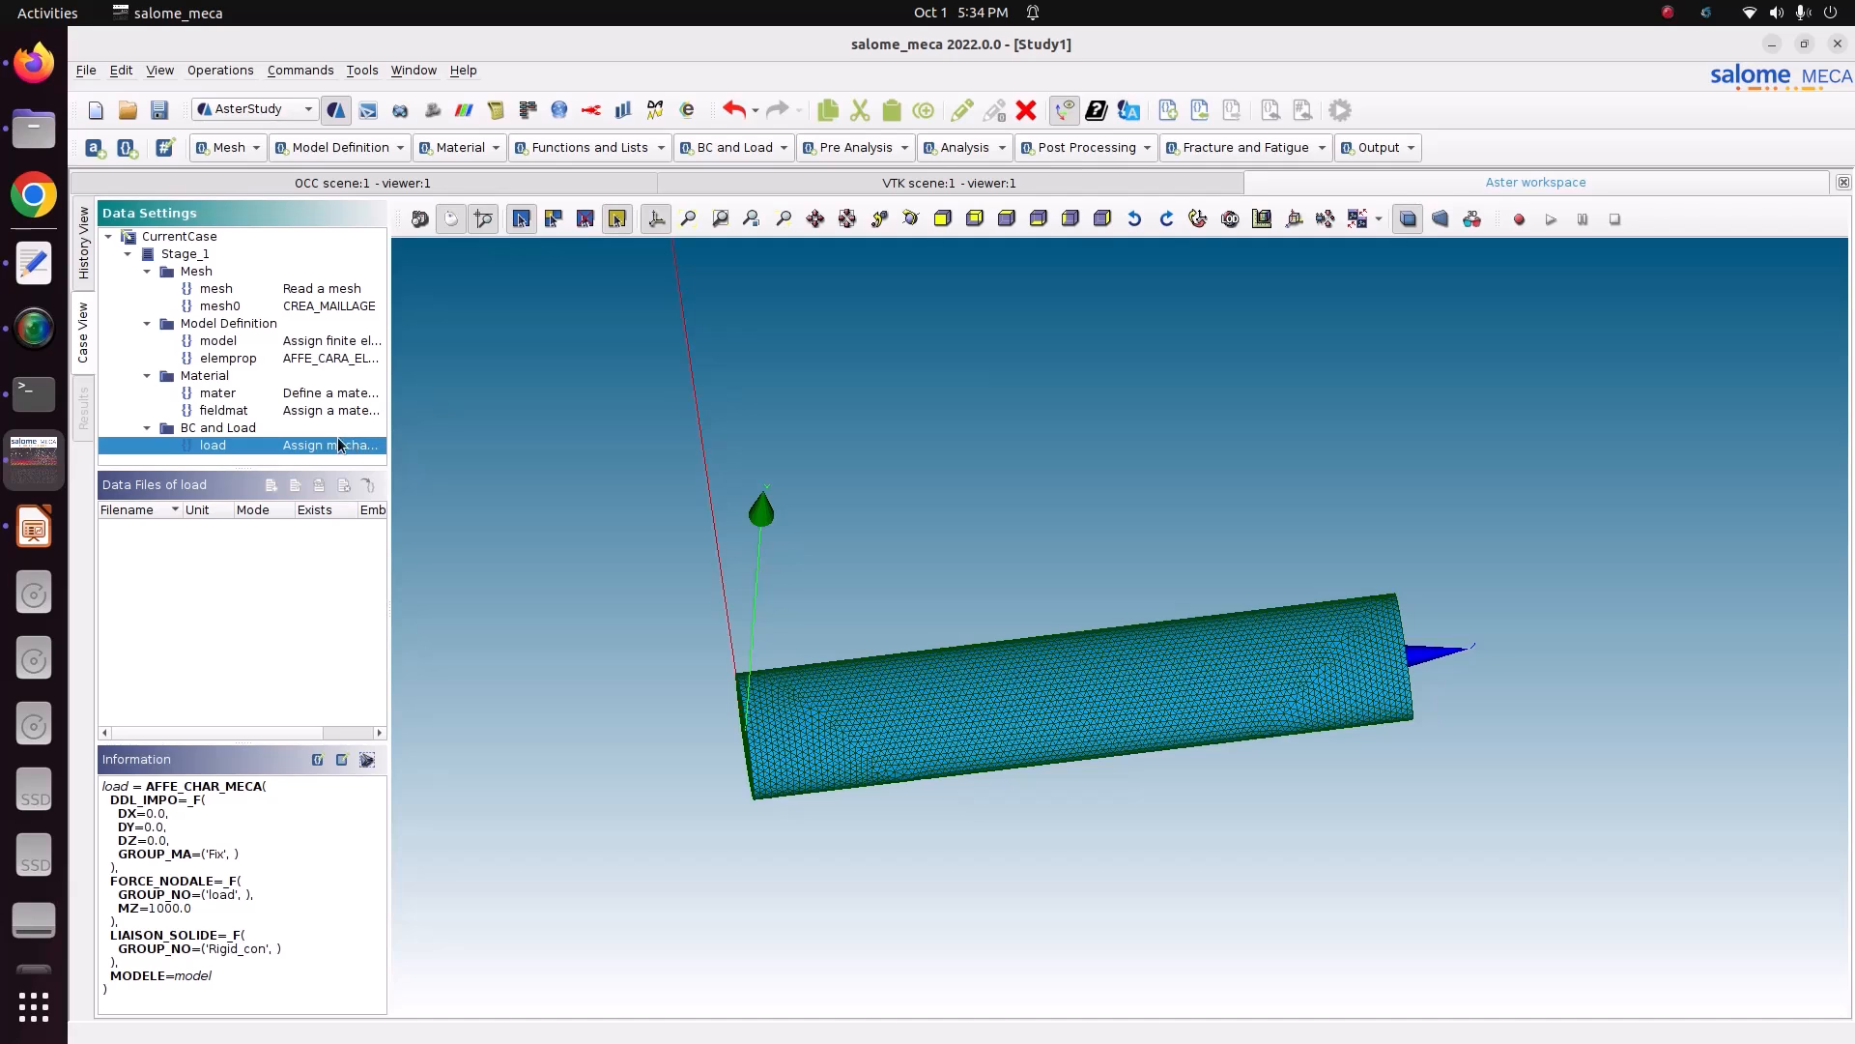
# - Add a static mechanical analysis that uses material field fieldmat, structural element properties elemprop and the model named model
pyautogui.click(962, 147)
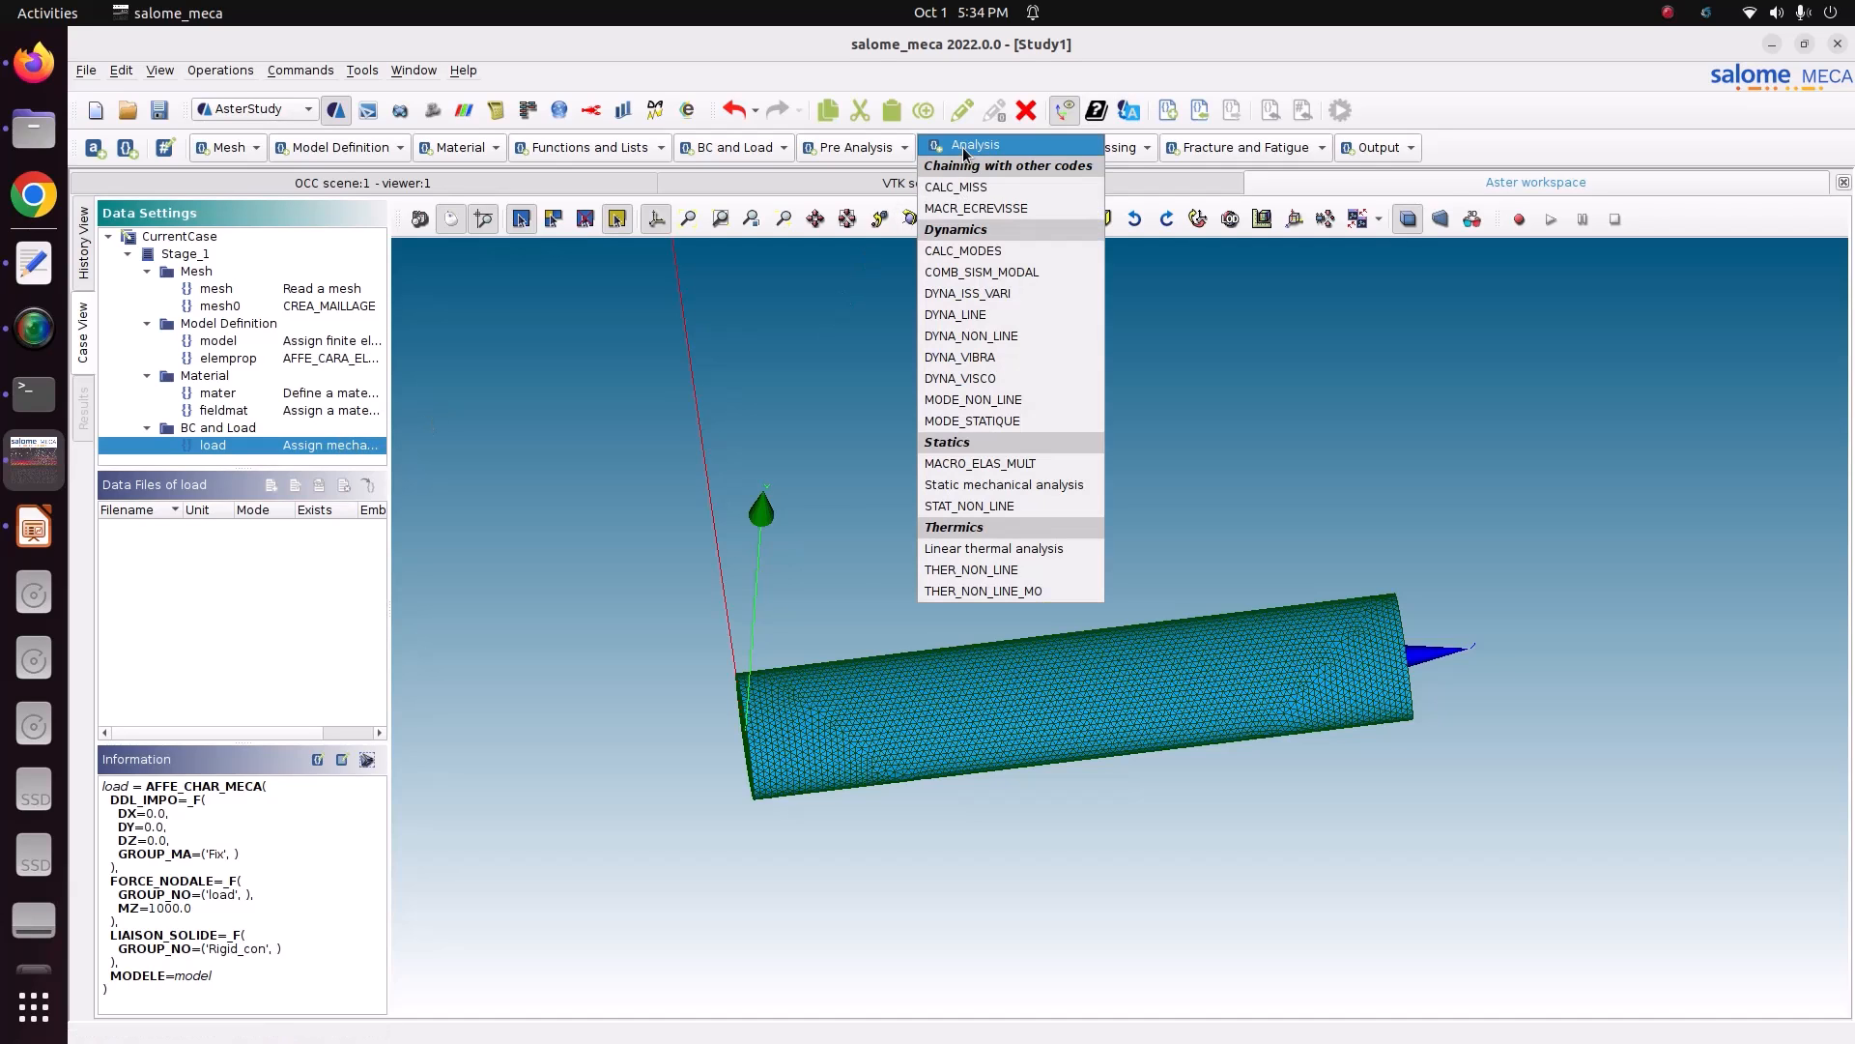
pyautogui.click(988, 486)
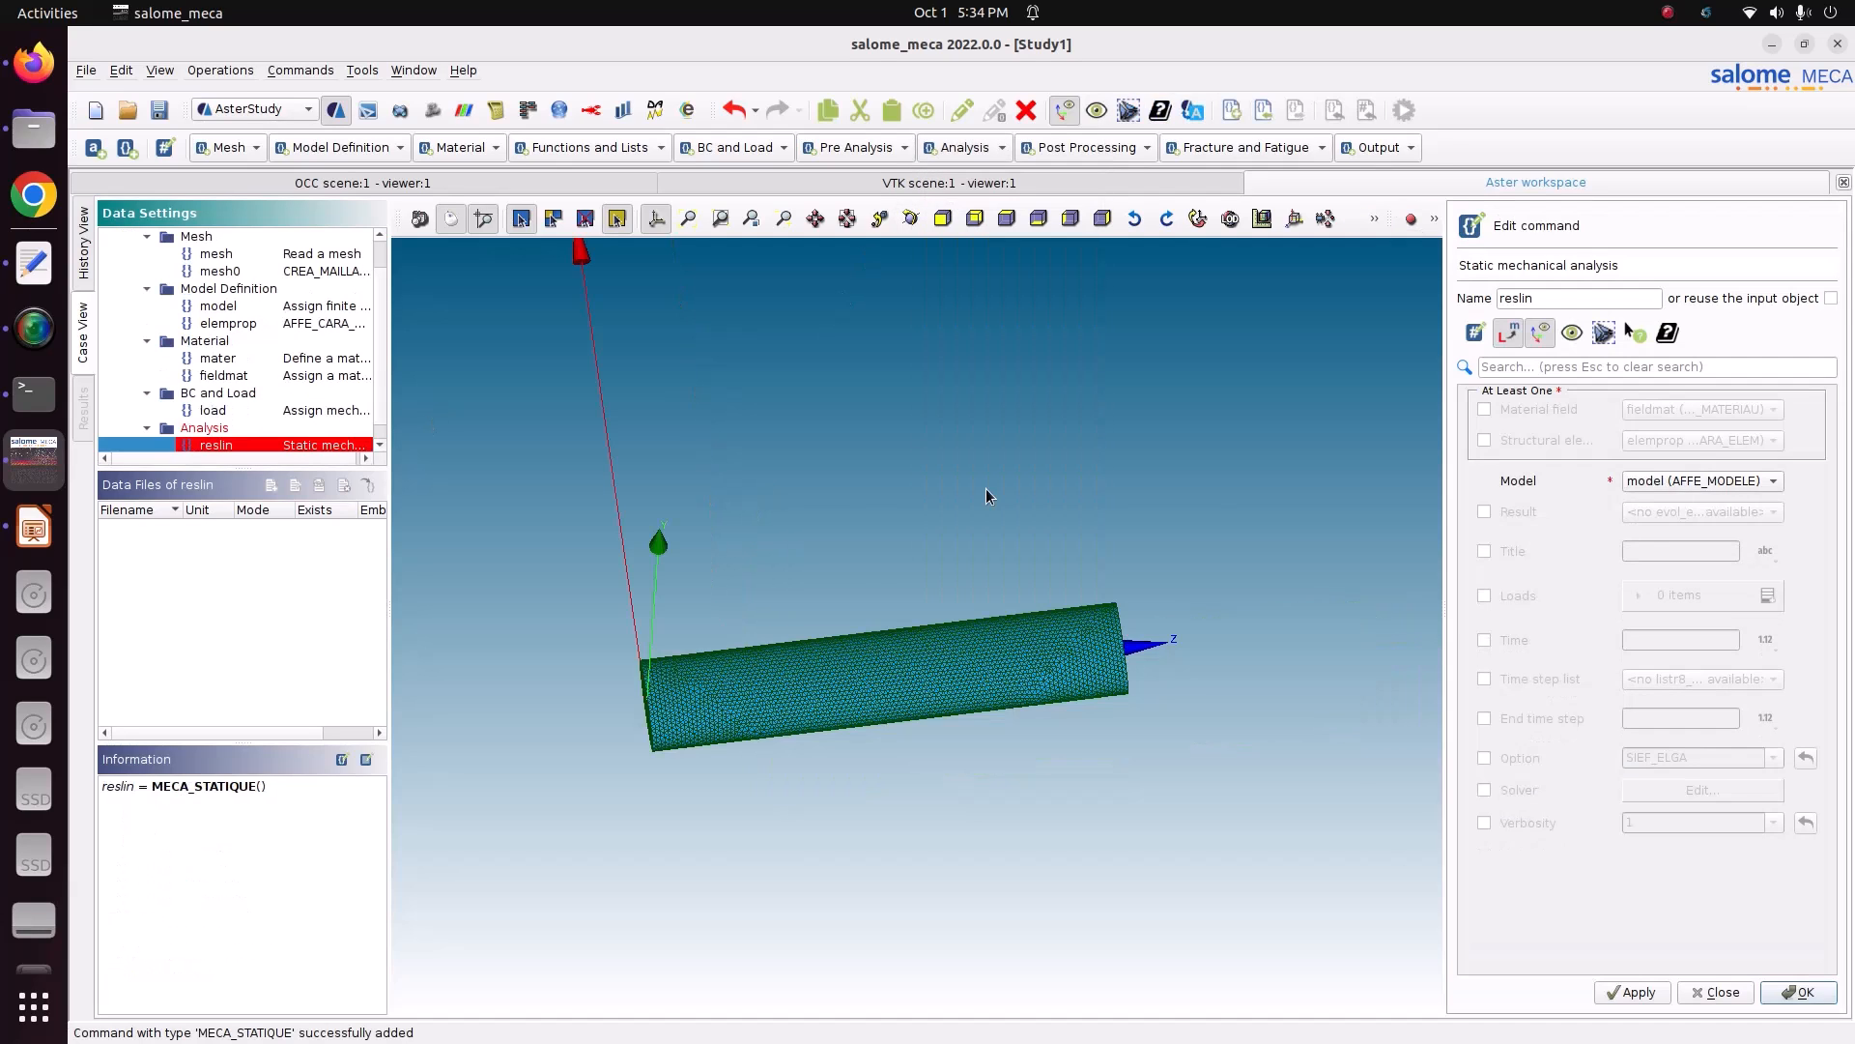
pyautogui.click(1532, 410)
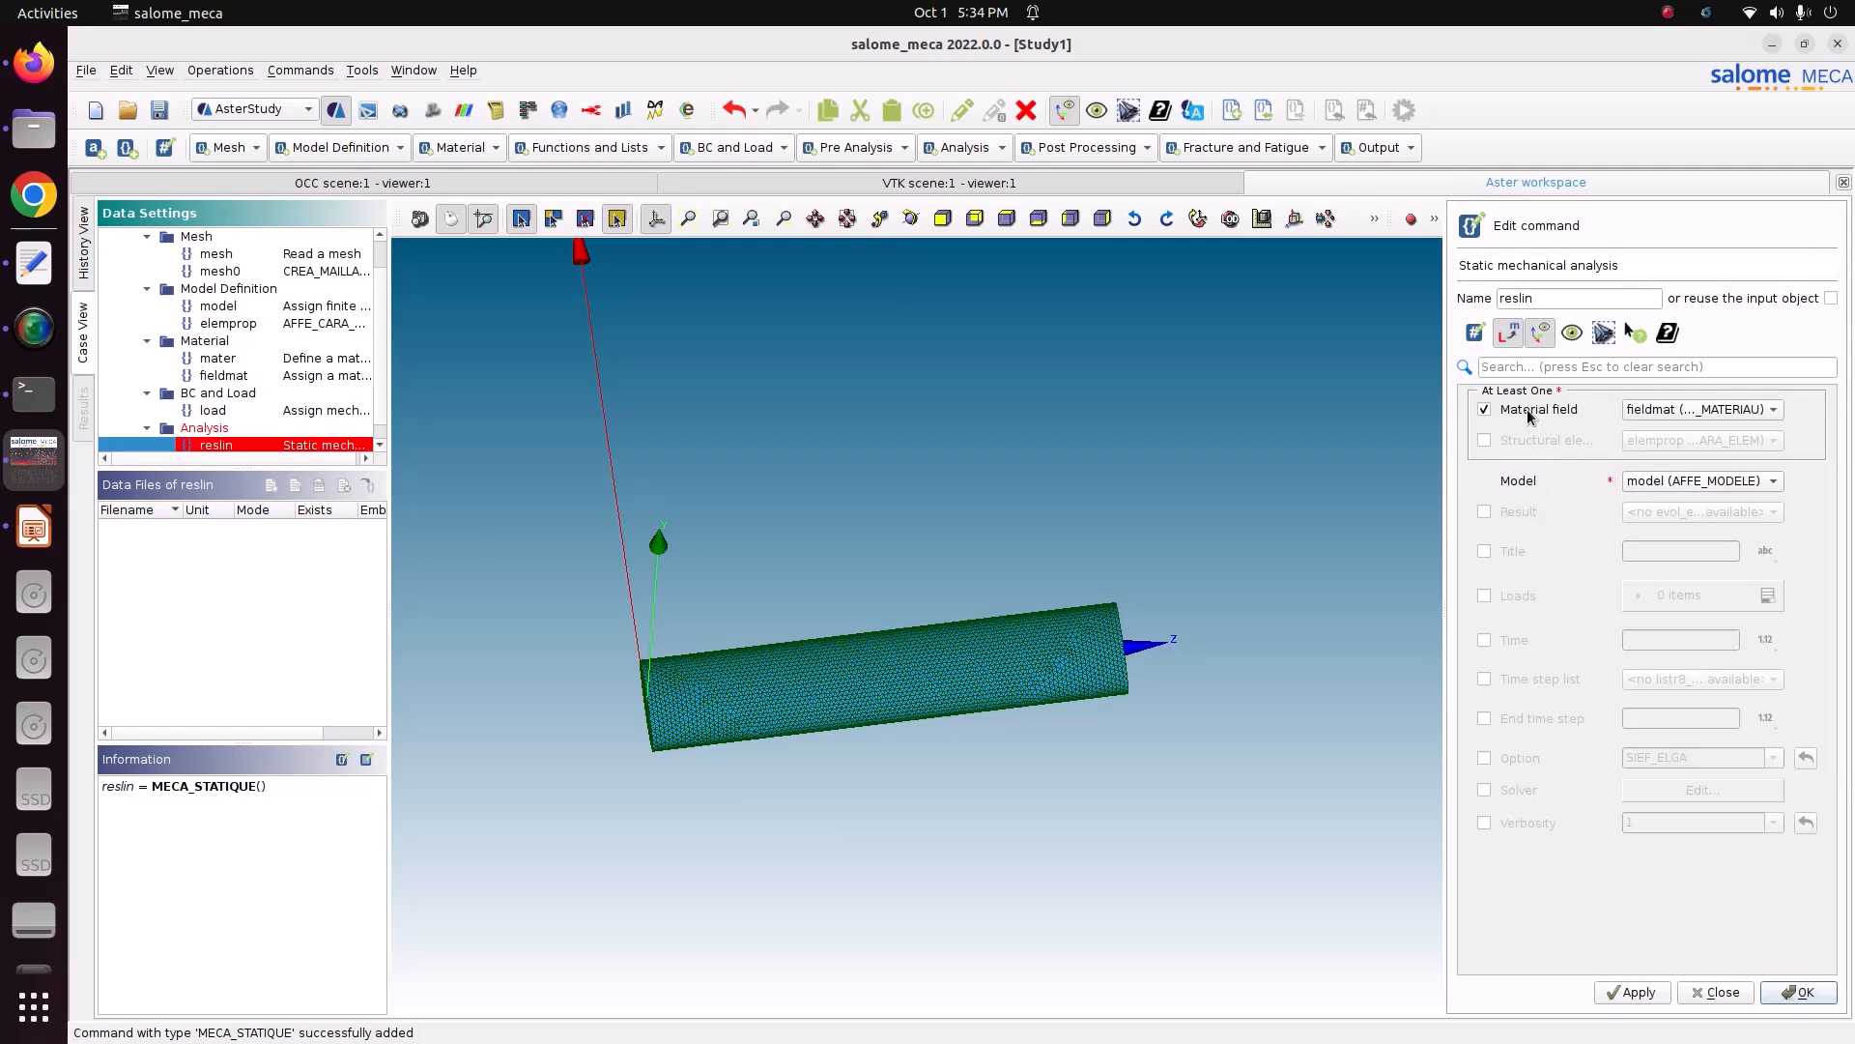
pyautogui.click(1533, 439)
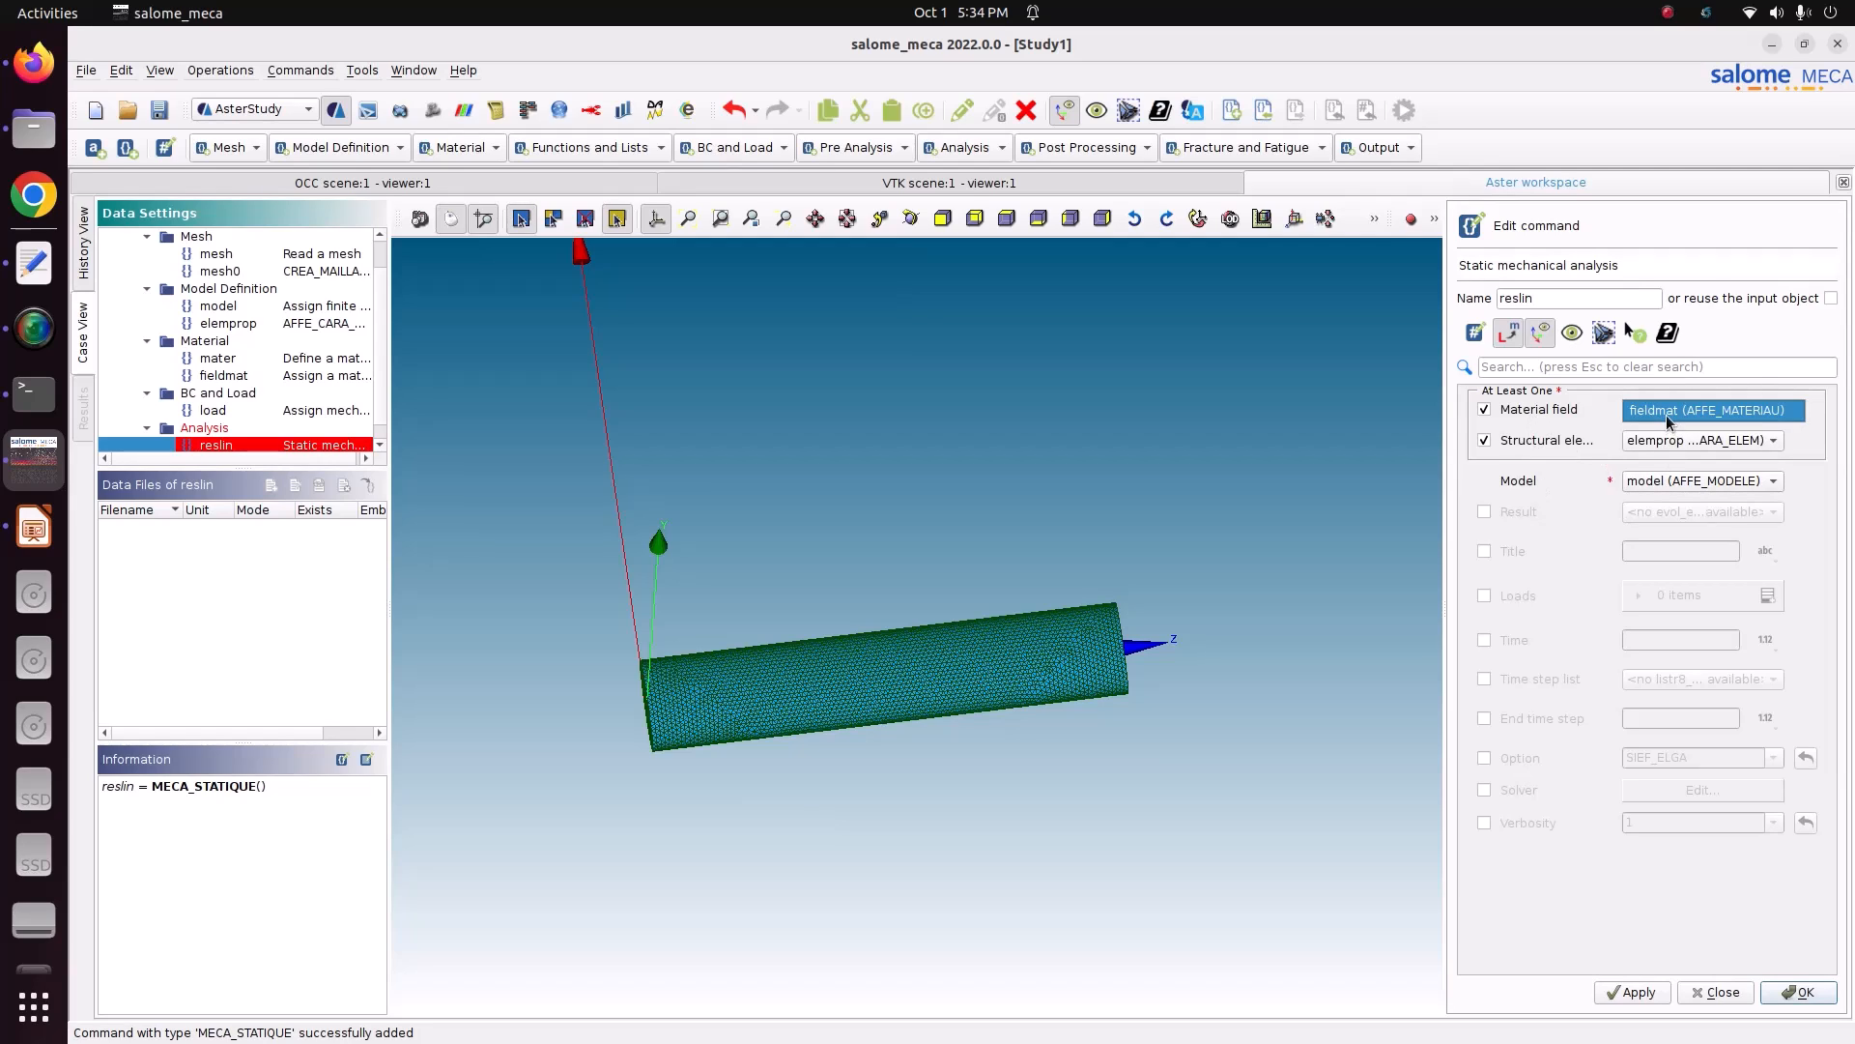
pyautogui.click(1668, 441)
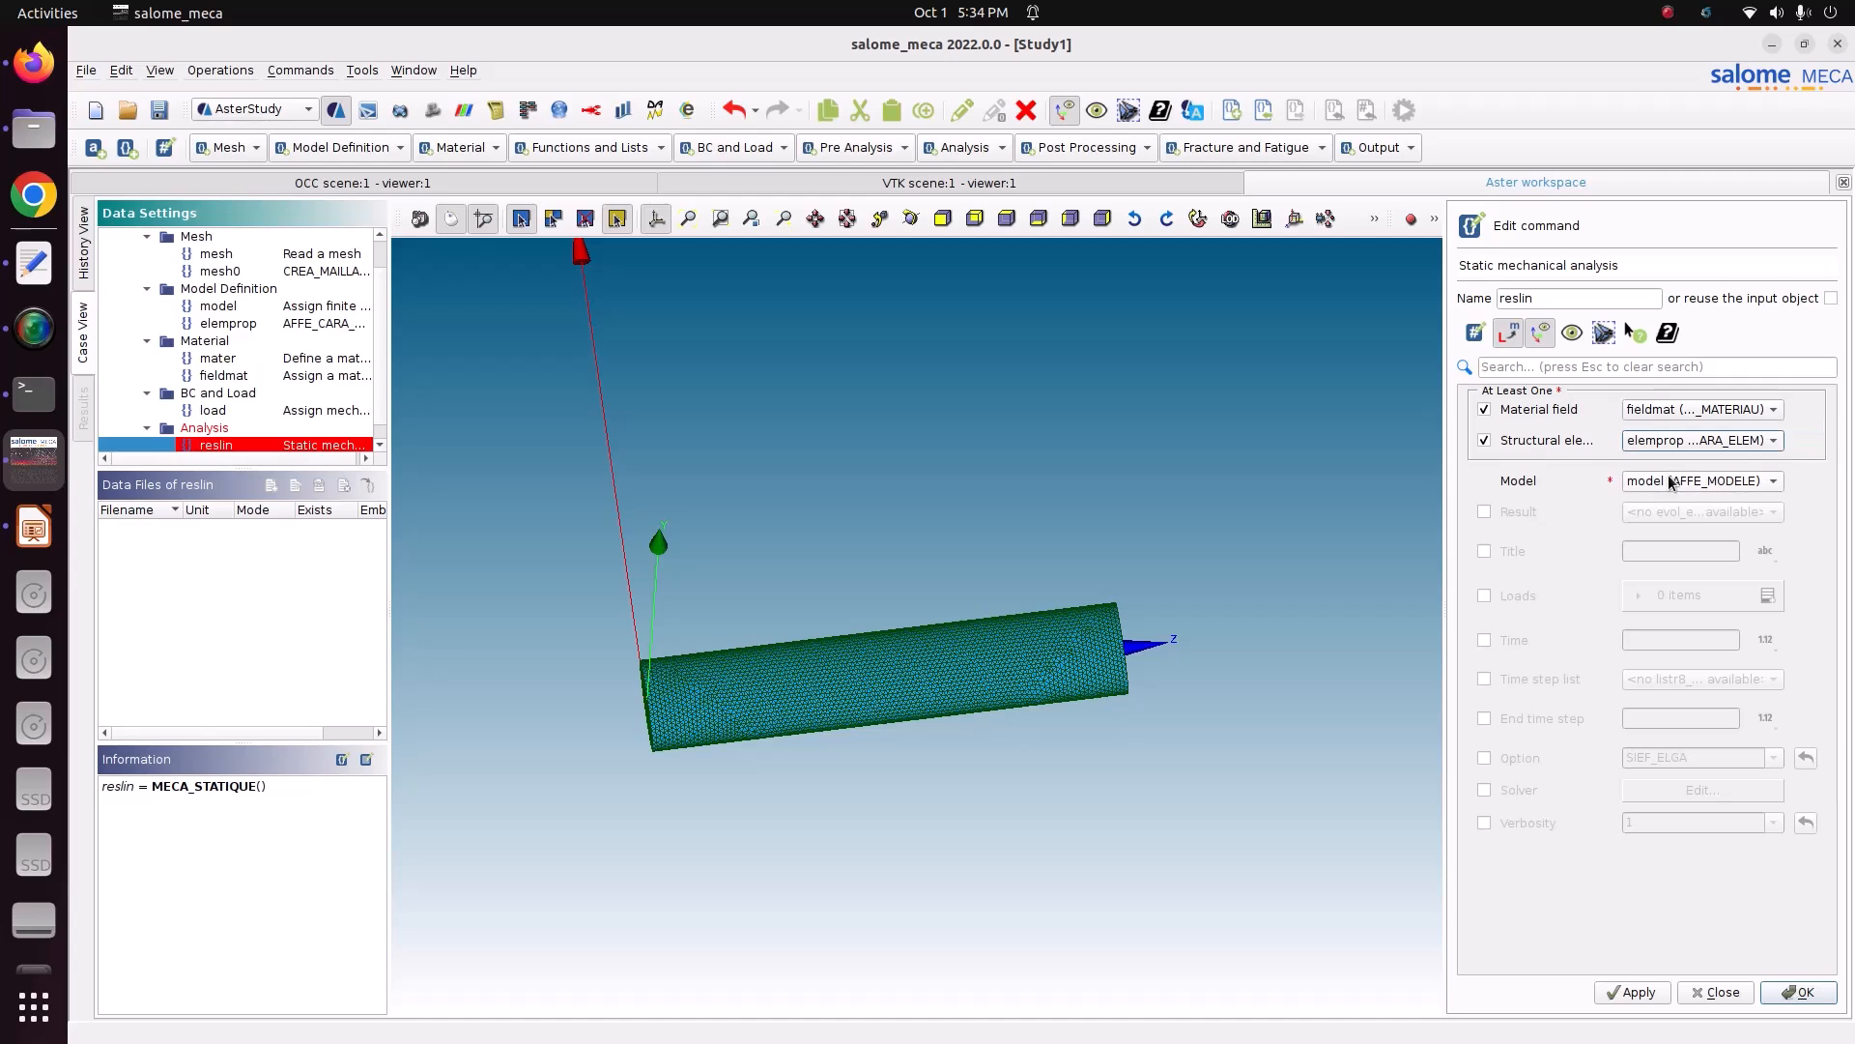
pyautogui.click(1672, 480)
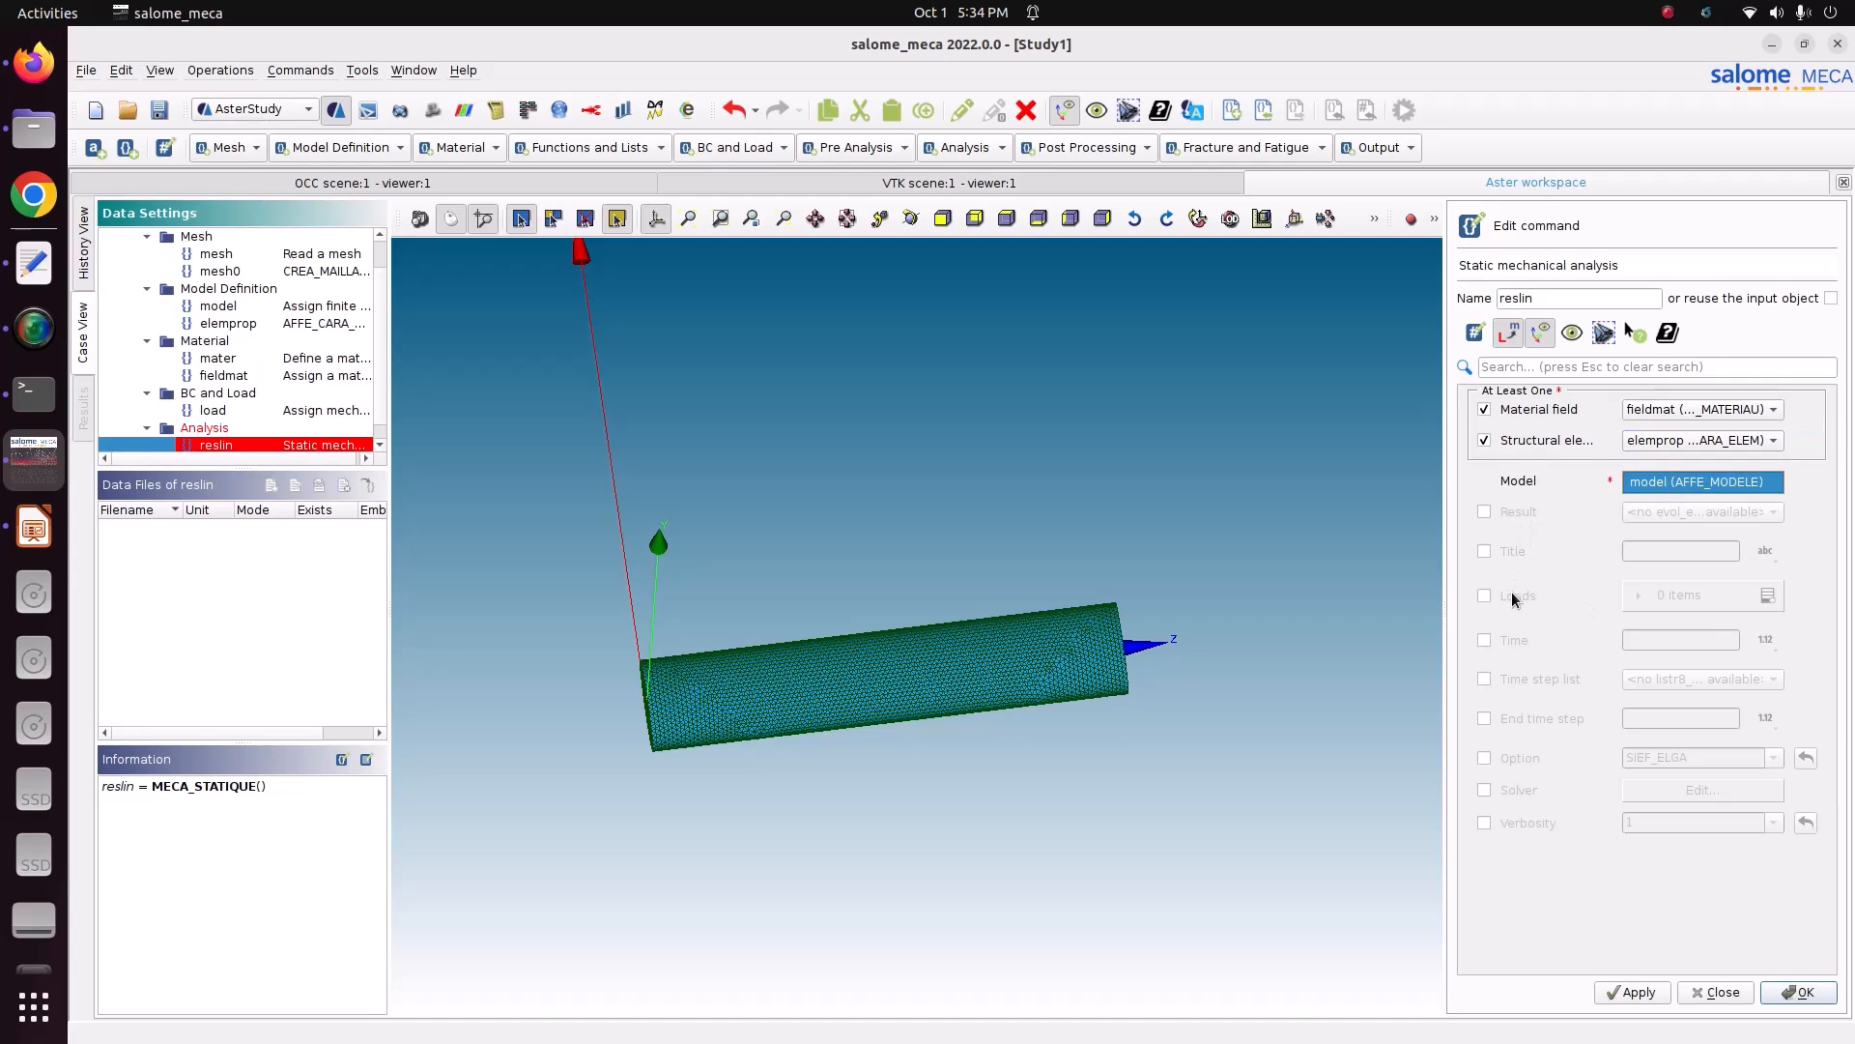
# - Add one Loads item with the load named load to the static analysis and store the command
pyautogui.click(1485, 595)
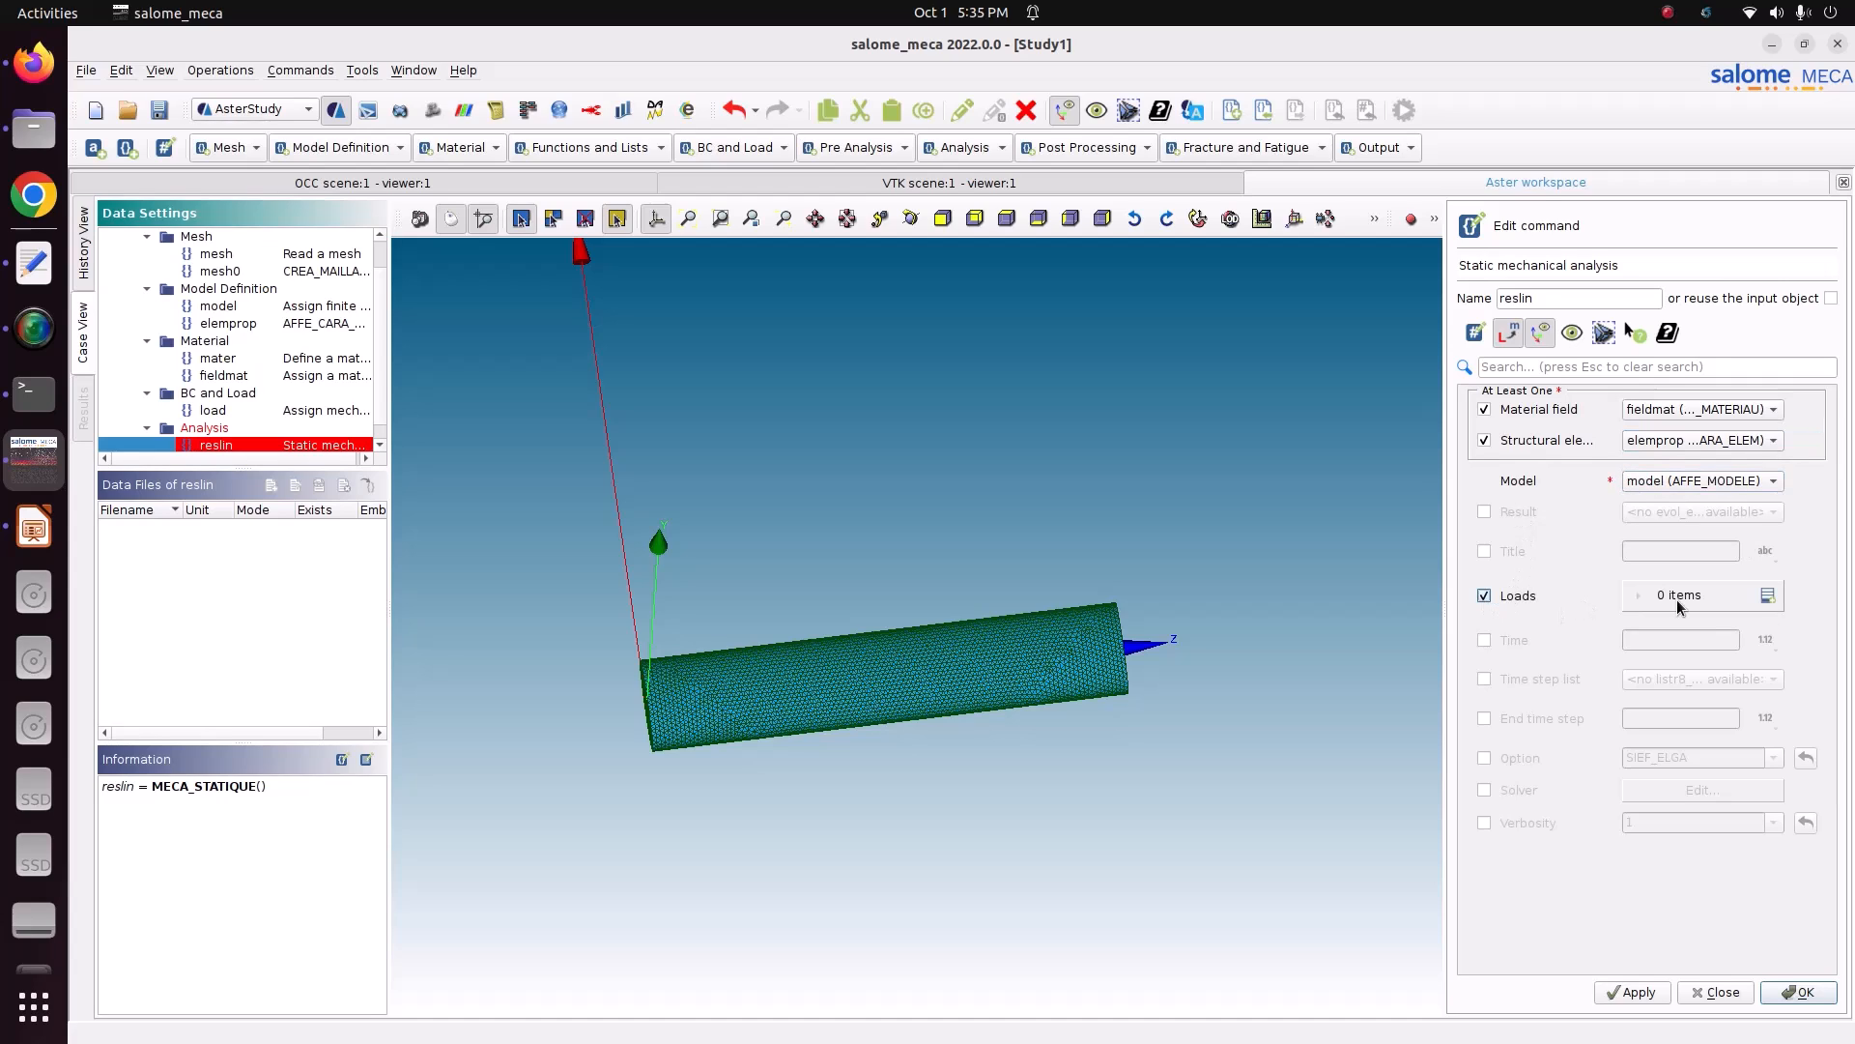
pyautogui.click(1767, 596)
pyautogui.click(1646, 639)
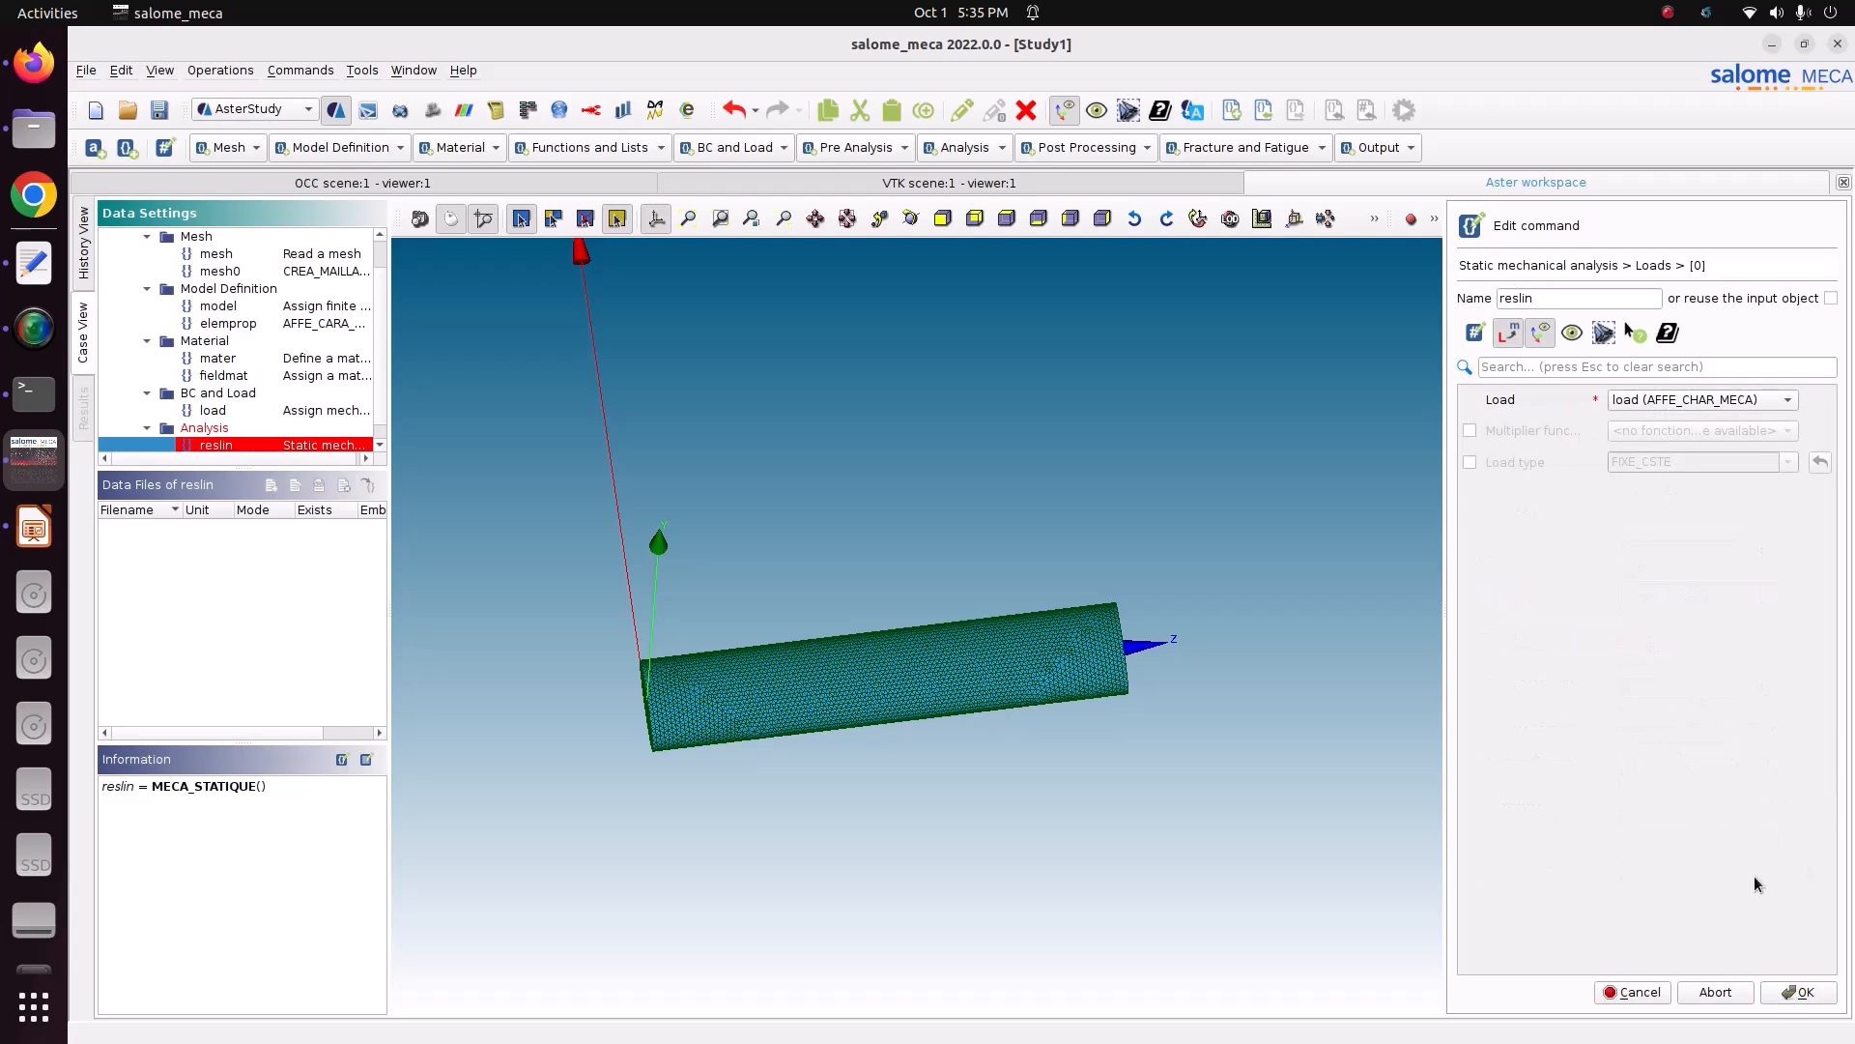
pyautogui.click(1783, 993)
pyautogui.click(1632, 993)
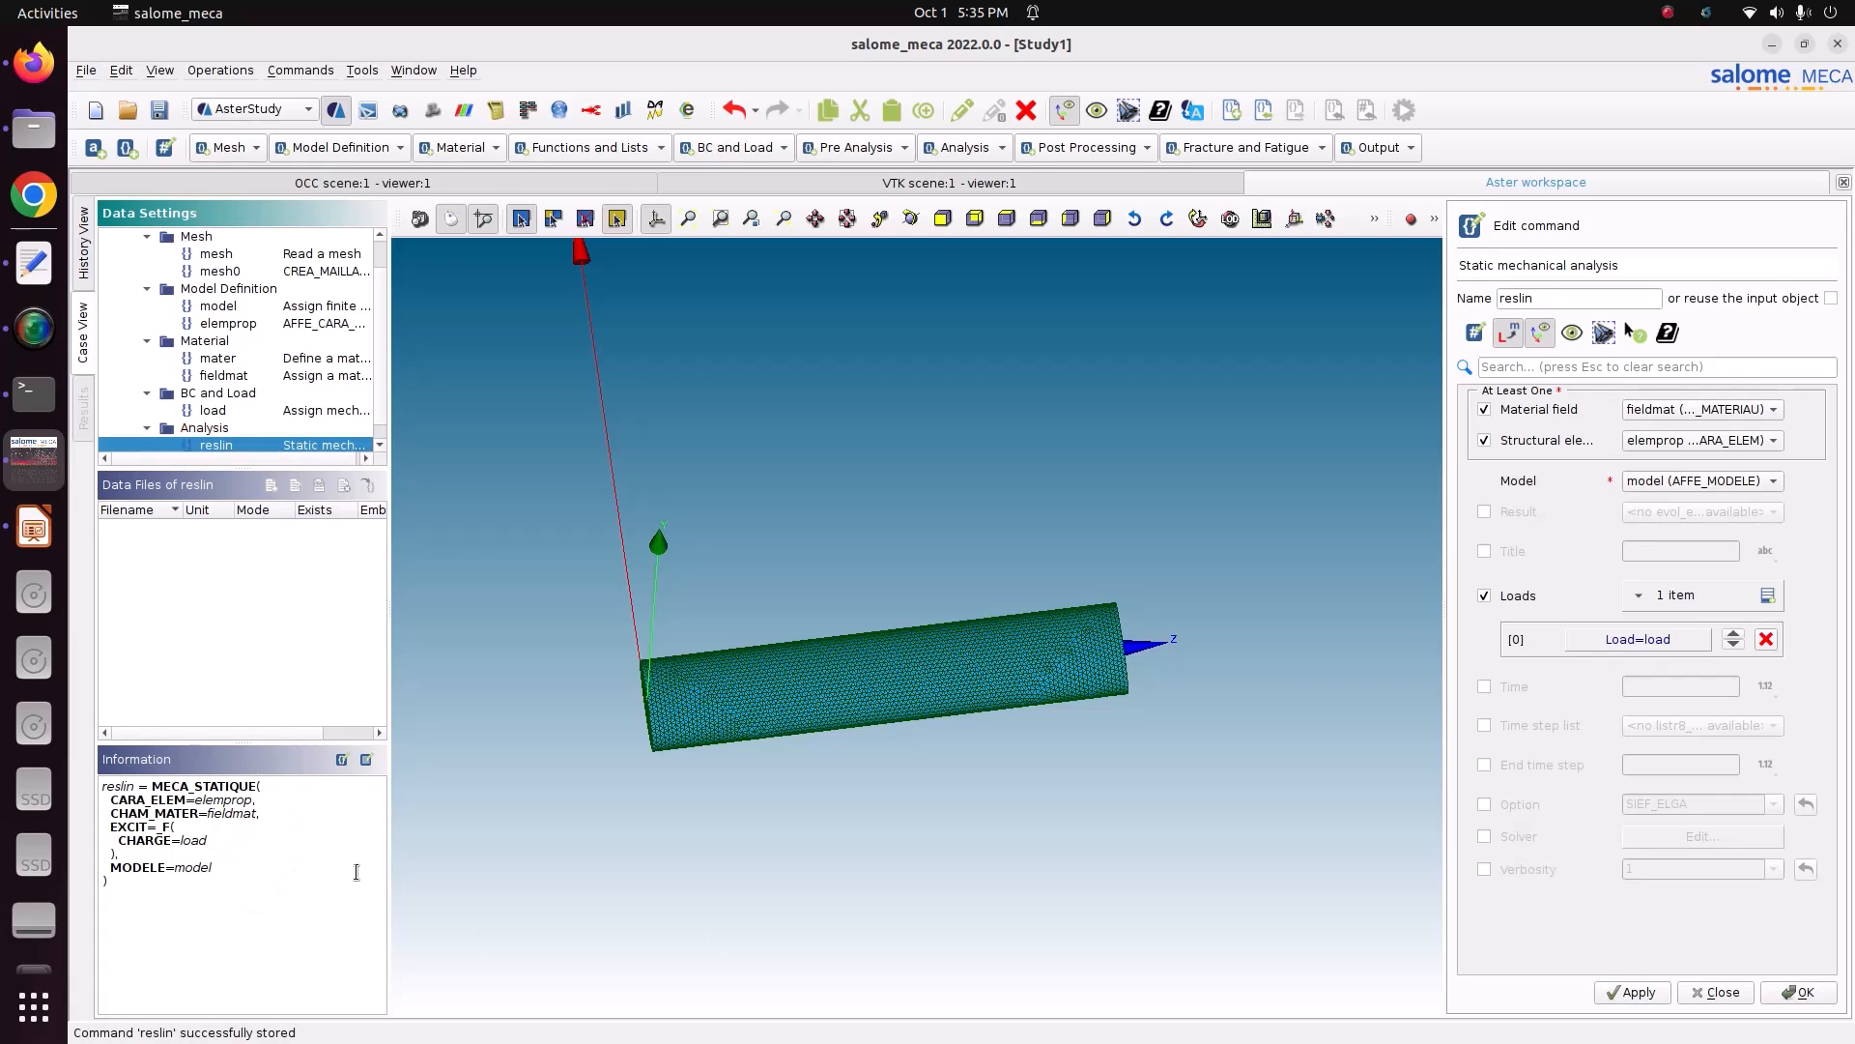
pyautogui.click(1810, 992)
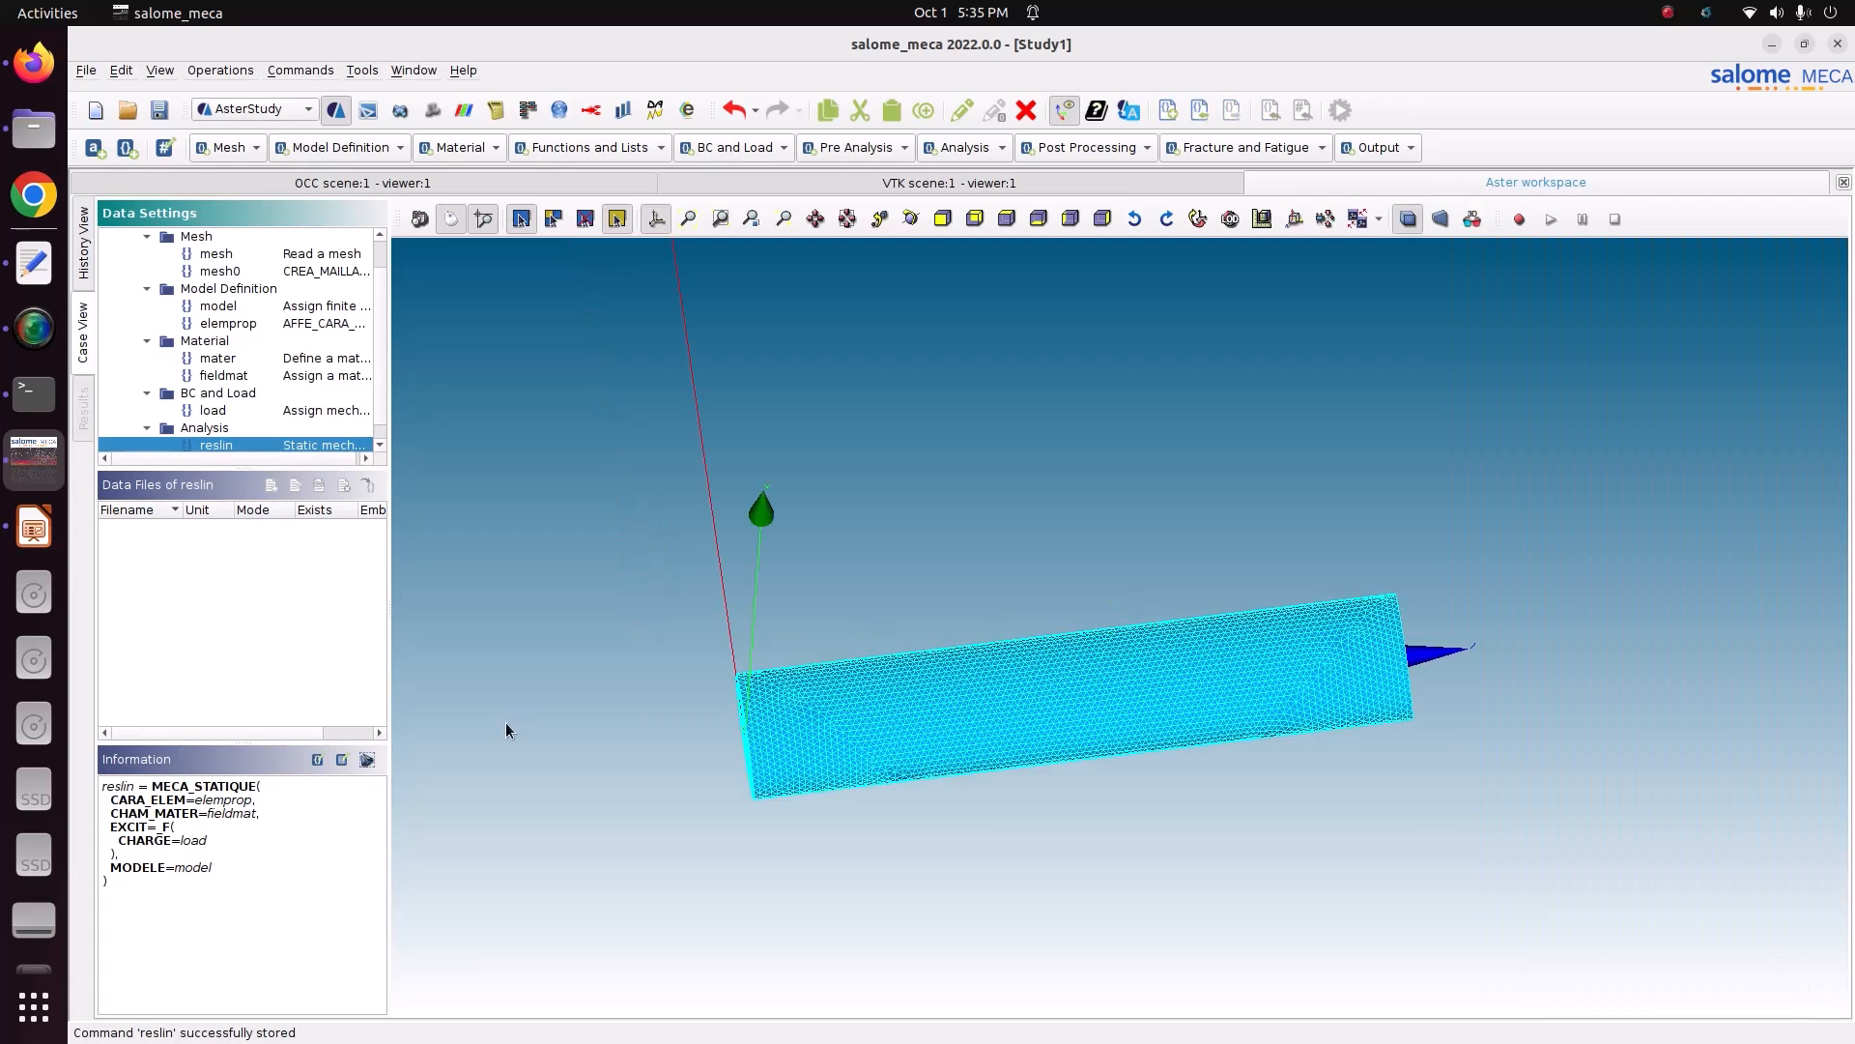
pyautogui.moveTo(148, 788); pyautogui.dragTo(249, 800)
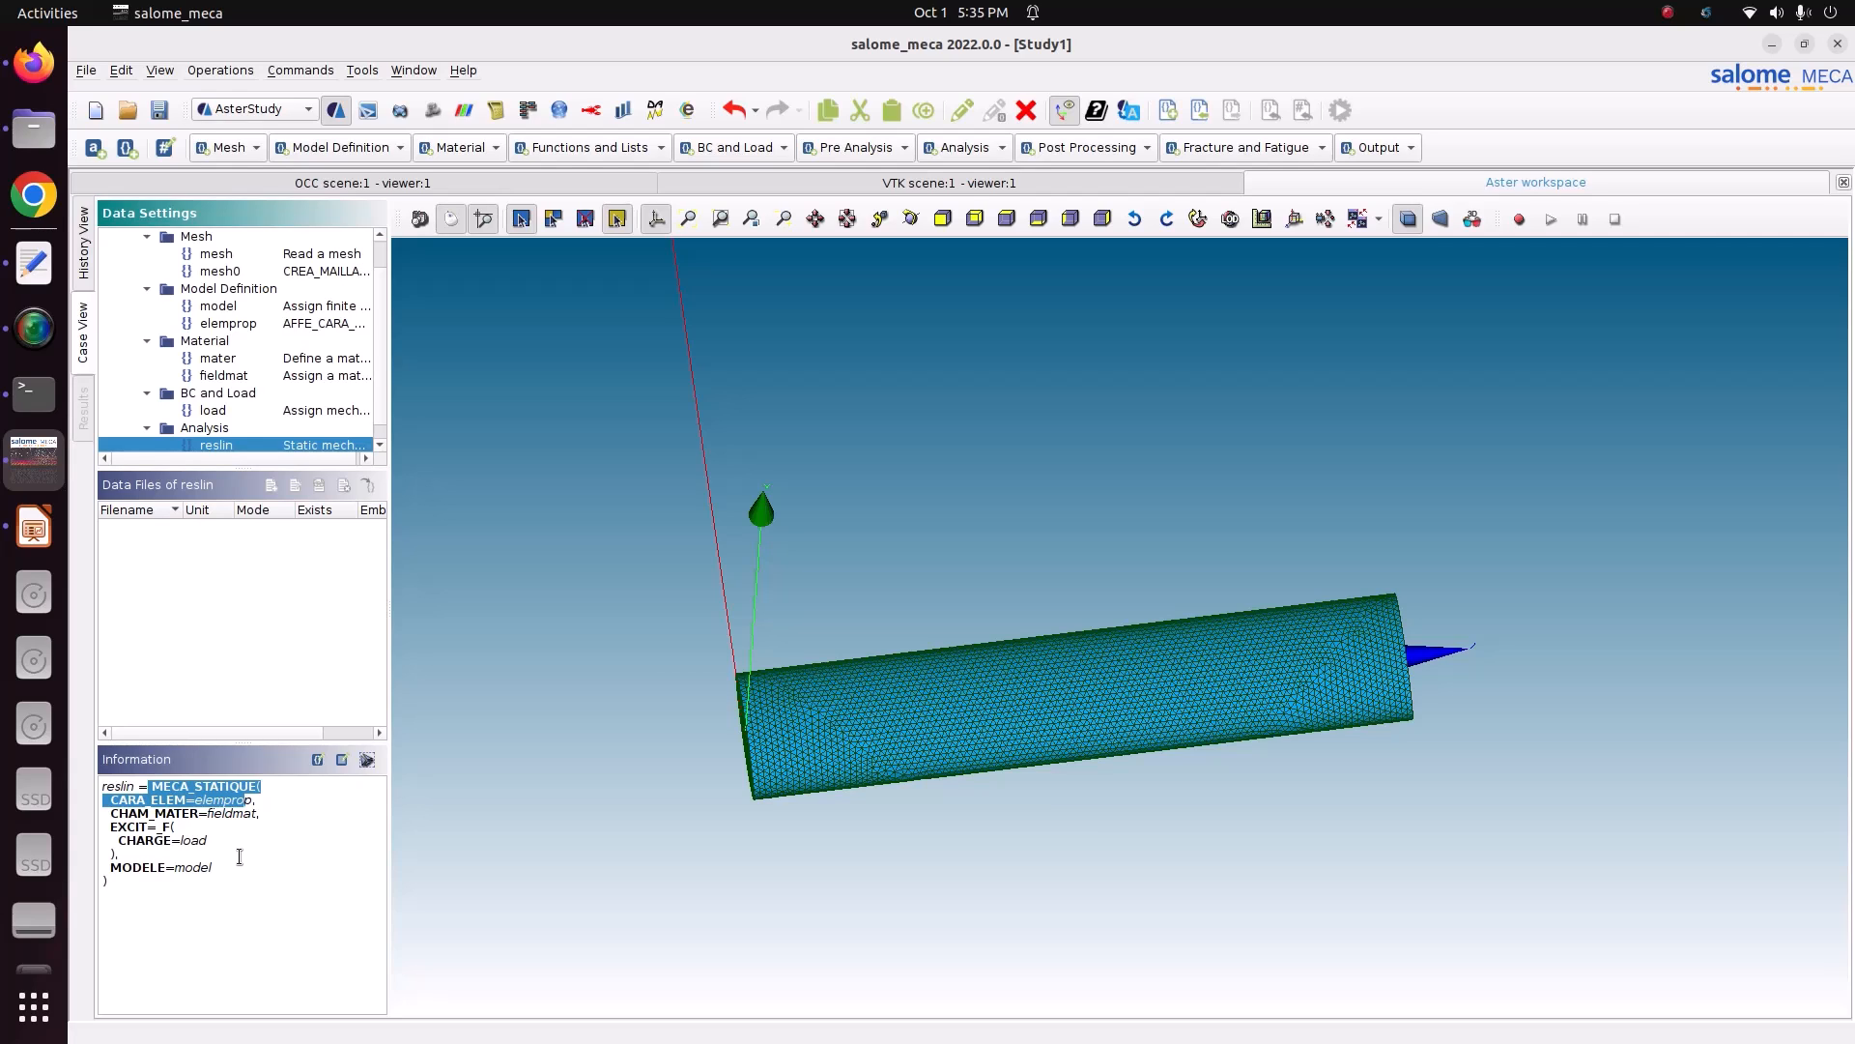
# - Add a CALC_CHAMP post-processing command and name it reslin
pyautogui.click(1076, 148)
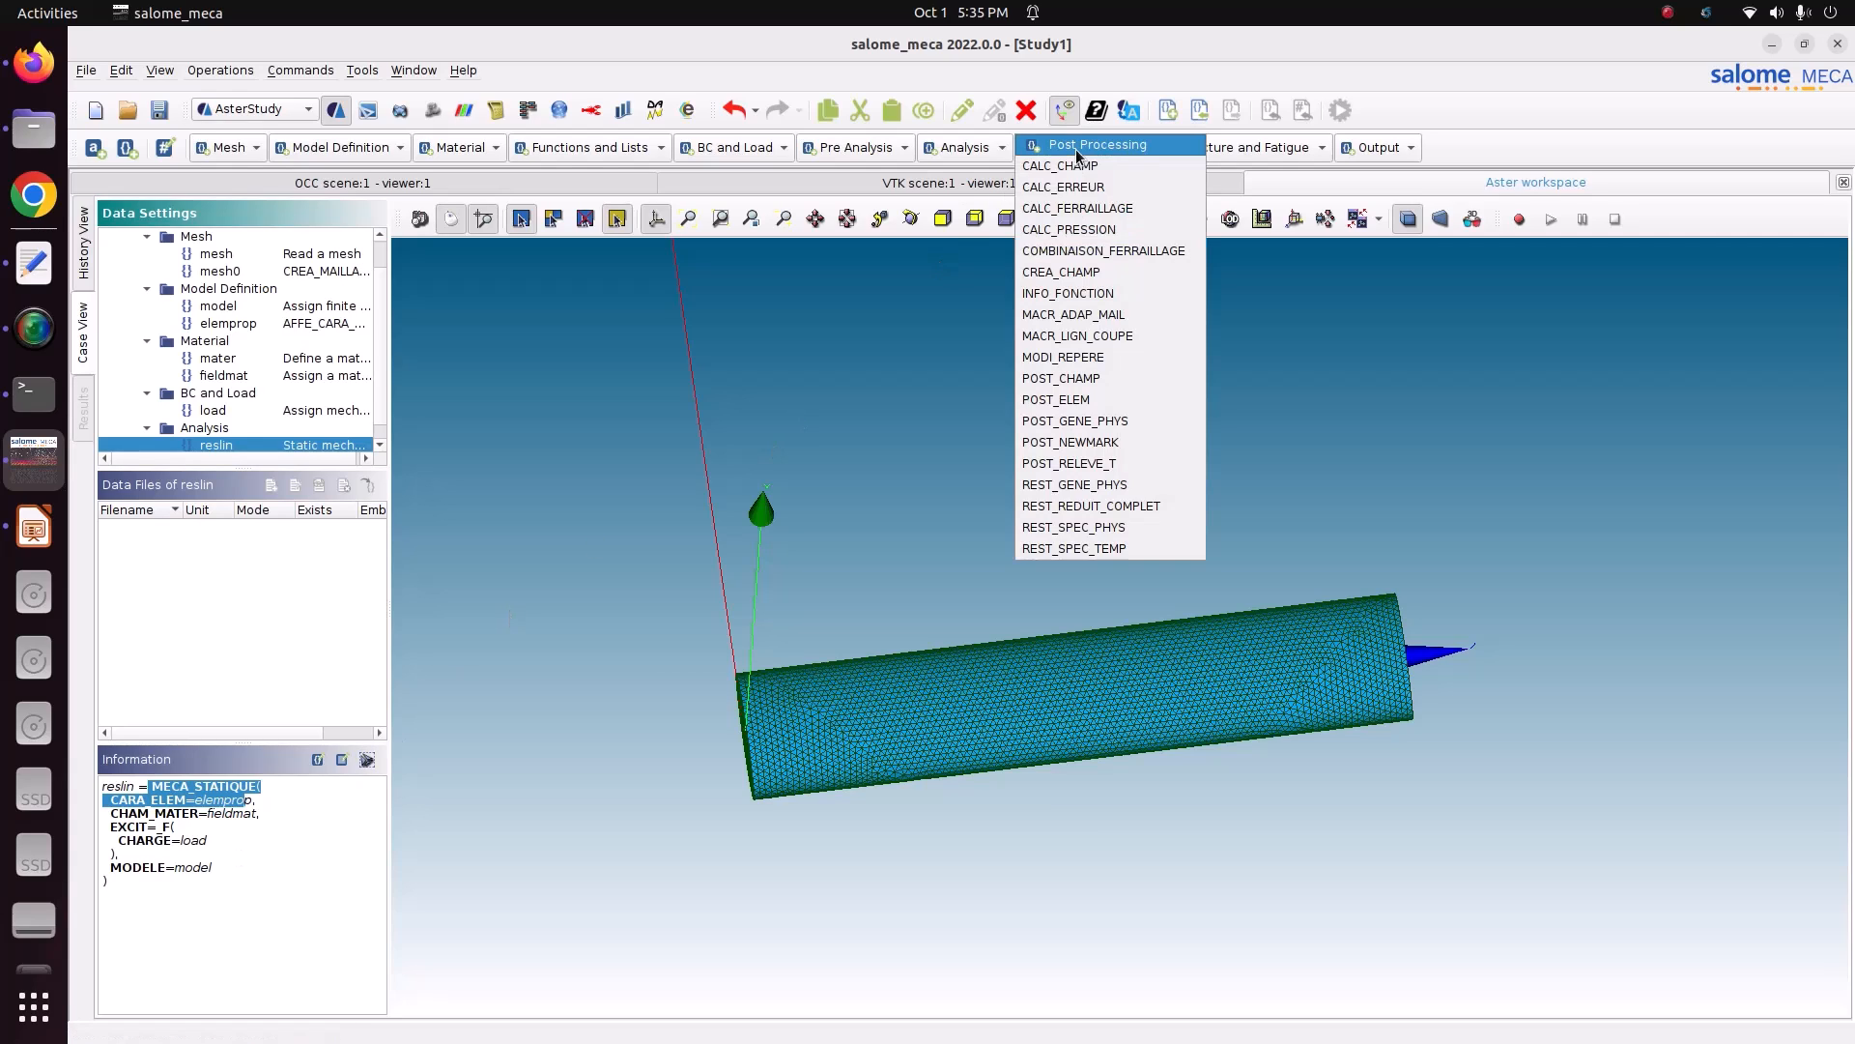
pyautogui.click(1065, 165)
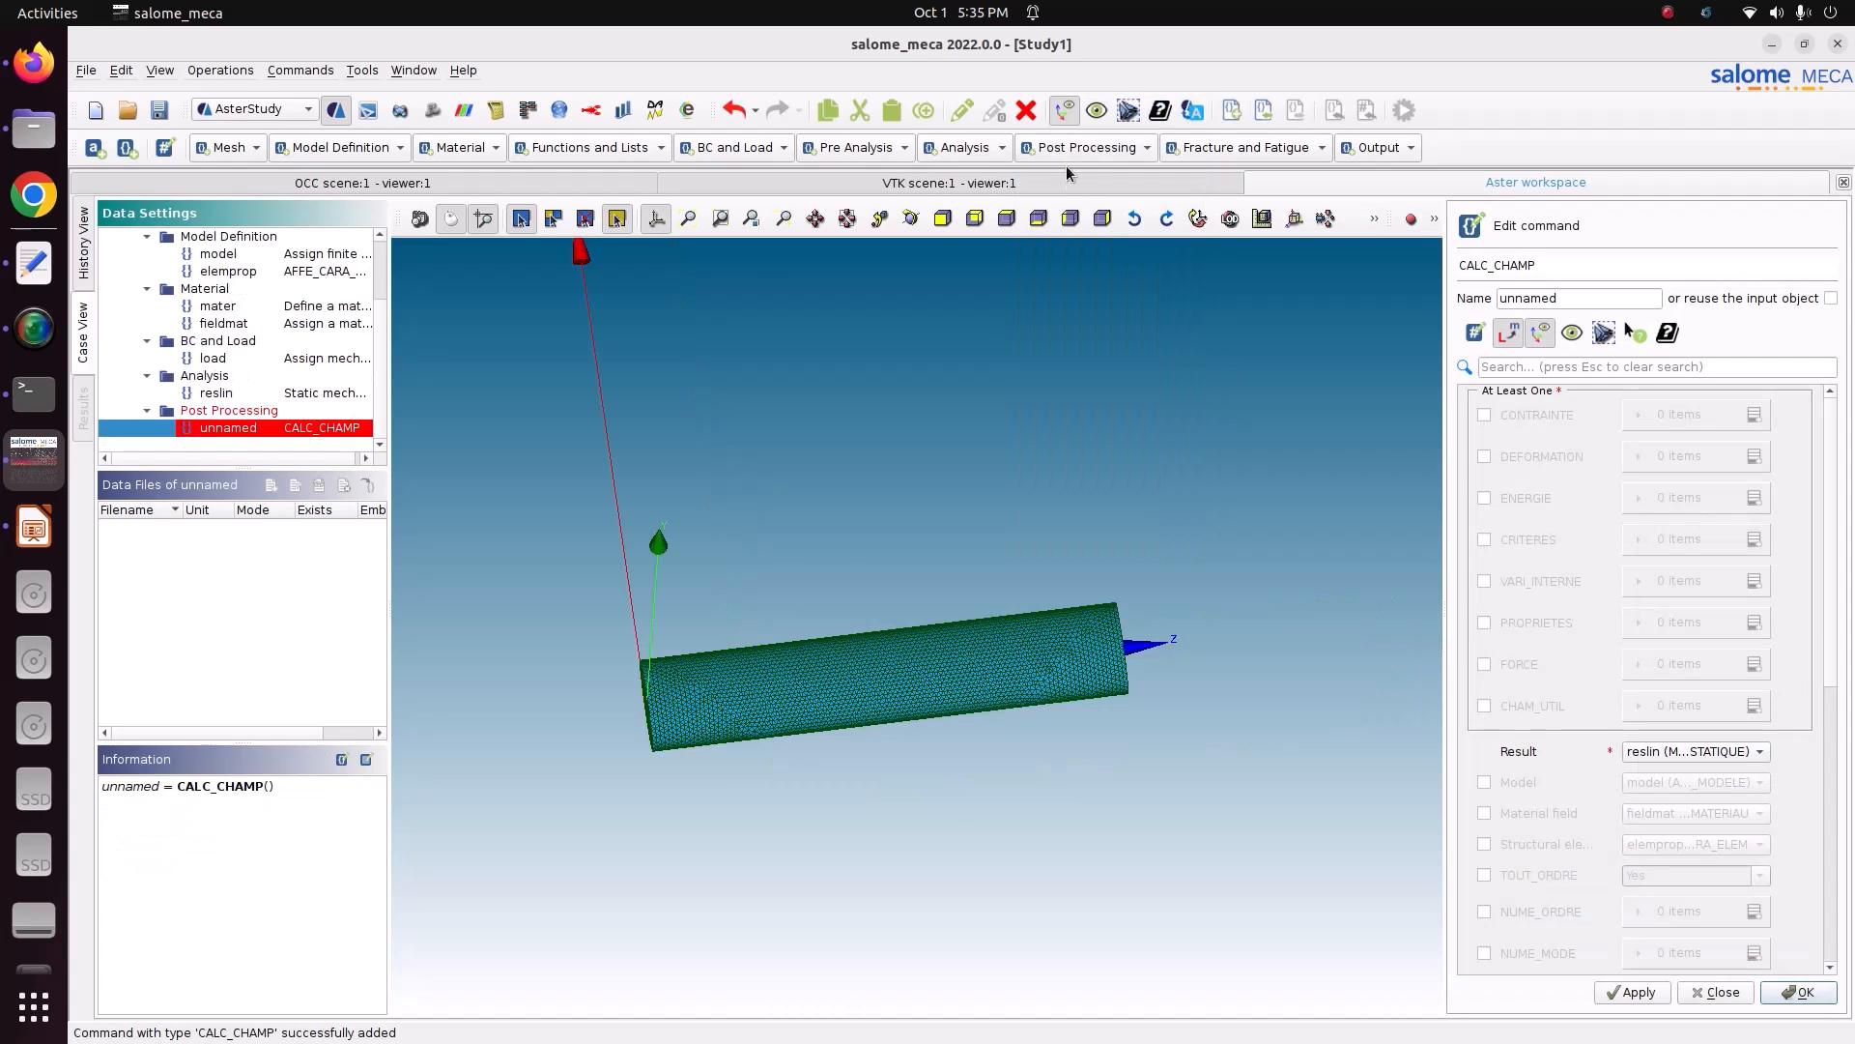
pyautogui.moveTo(1633, 299); pyautogui.dragTo(1461, 302)
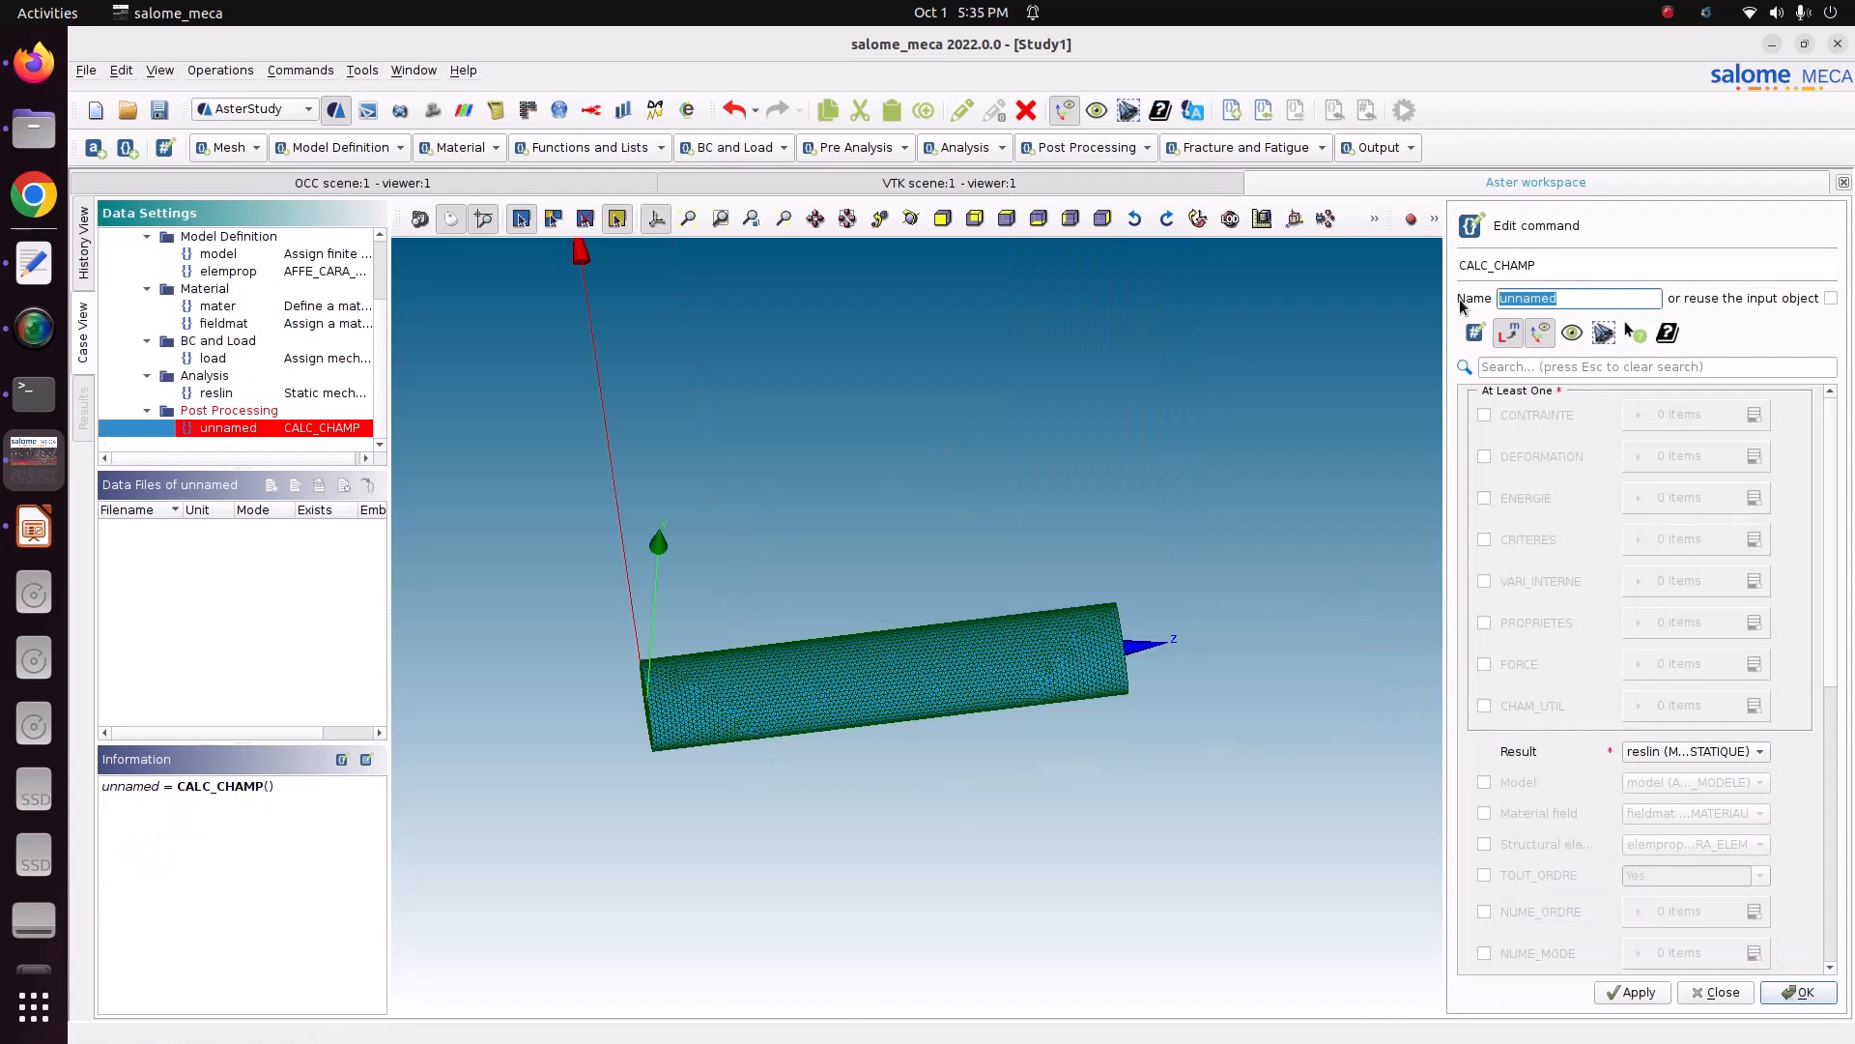
pyautogui.write('reslin')
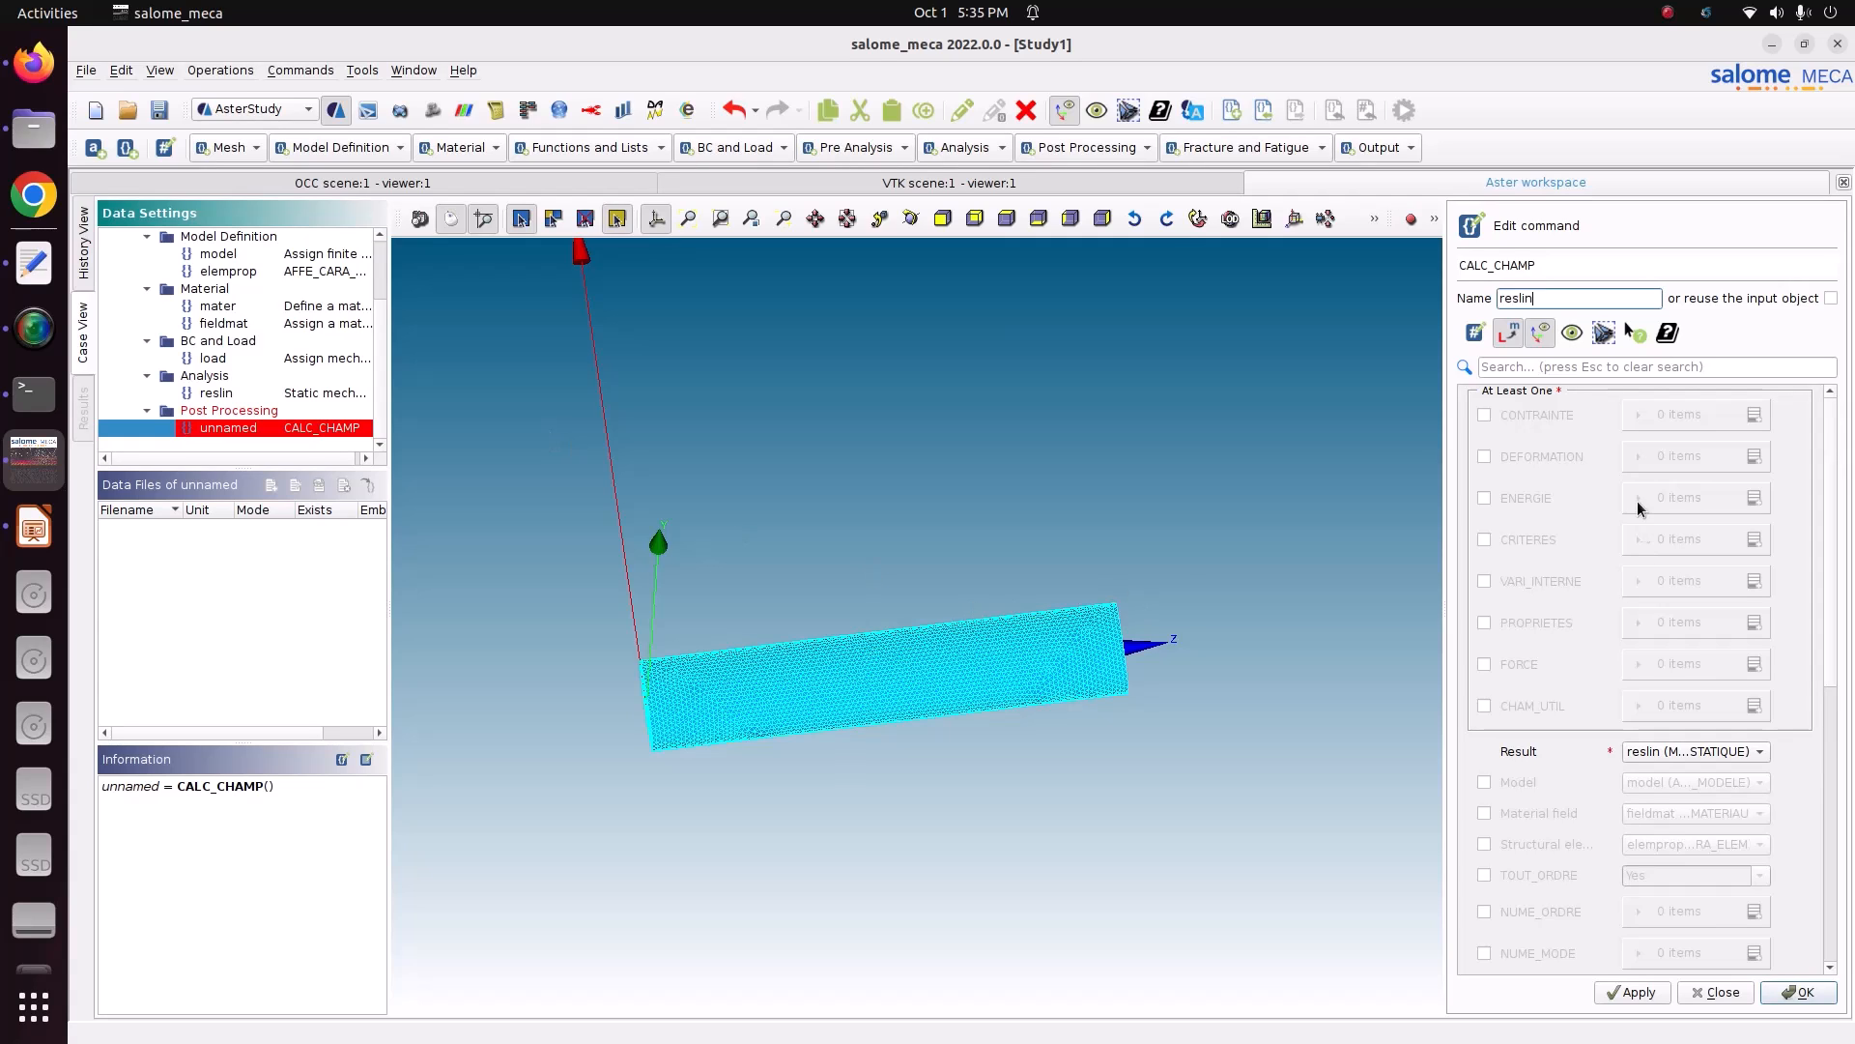
# - Enable CONTRAINTE in CALC_CHAMP and add the stress fields SIGM_ELNO and SIGM_NOEU
pyautogui.click(1552, 421)
pyautogui.click(1754, 415)
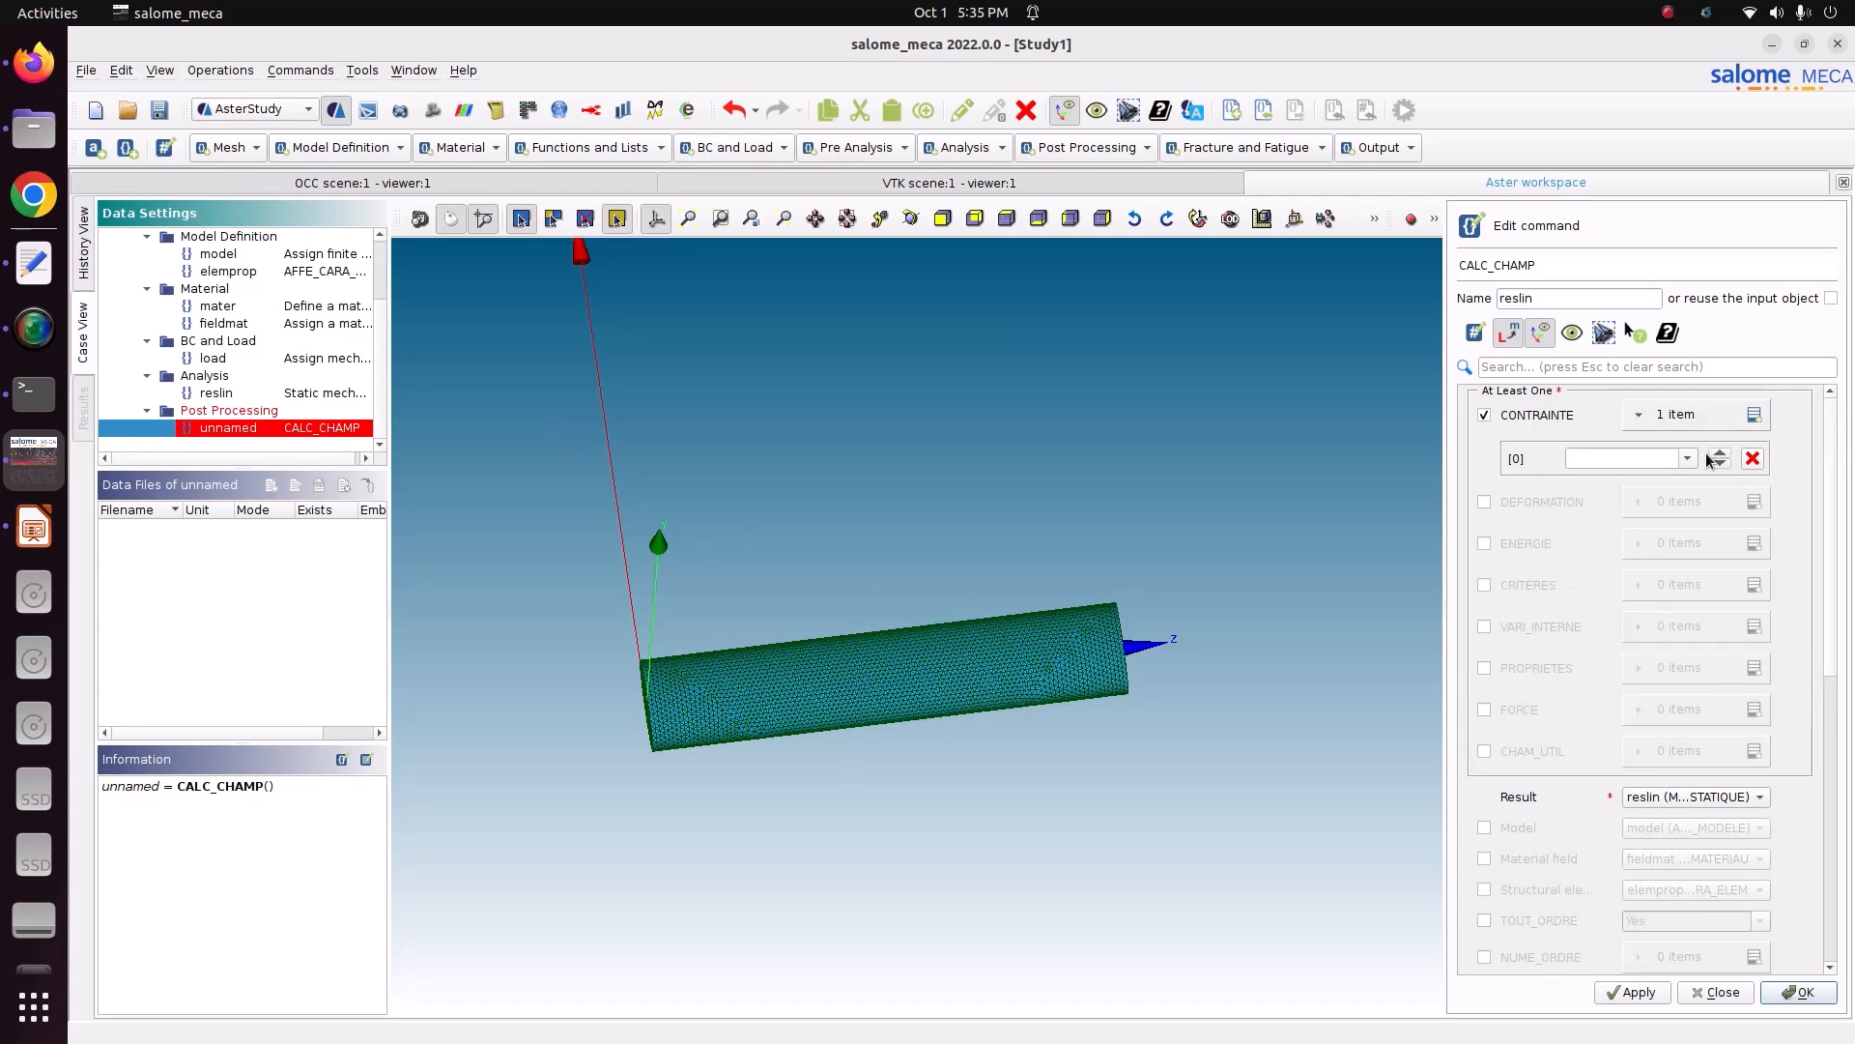
pyautogui.click(1690, 458)
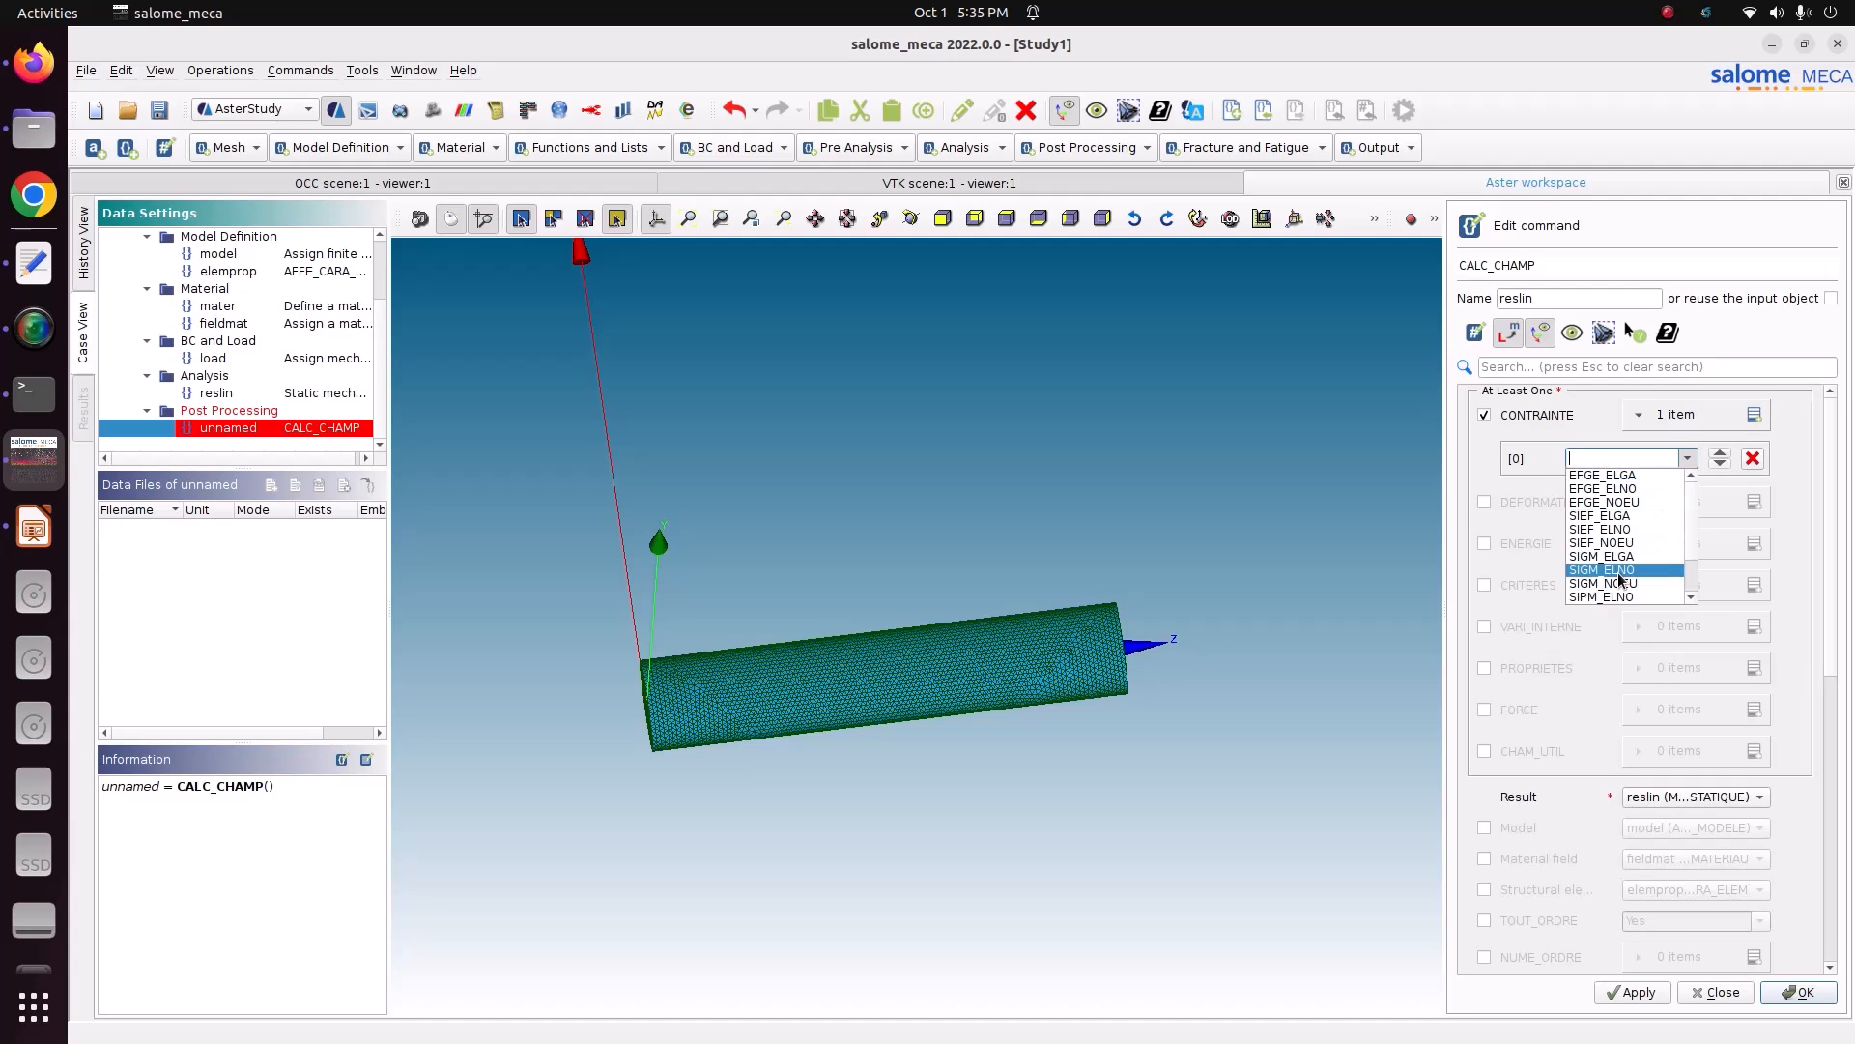
pyautogui.click(1633, 570)
pyautogui.click(1752, 415)
pyautogui.click(1688, 490)
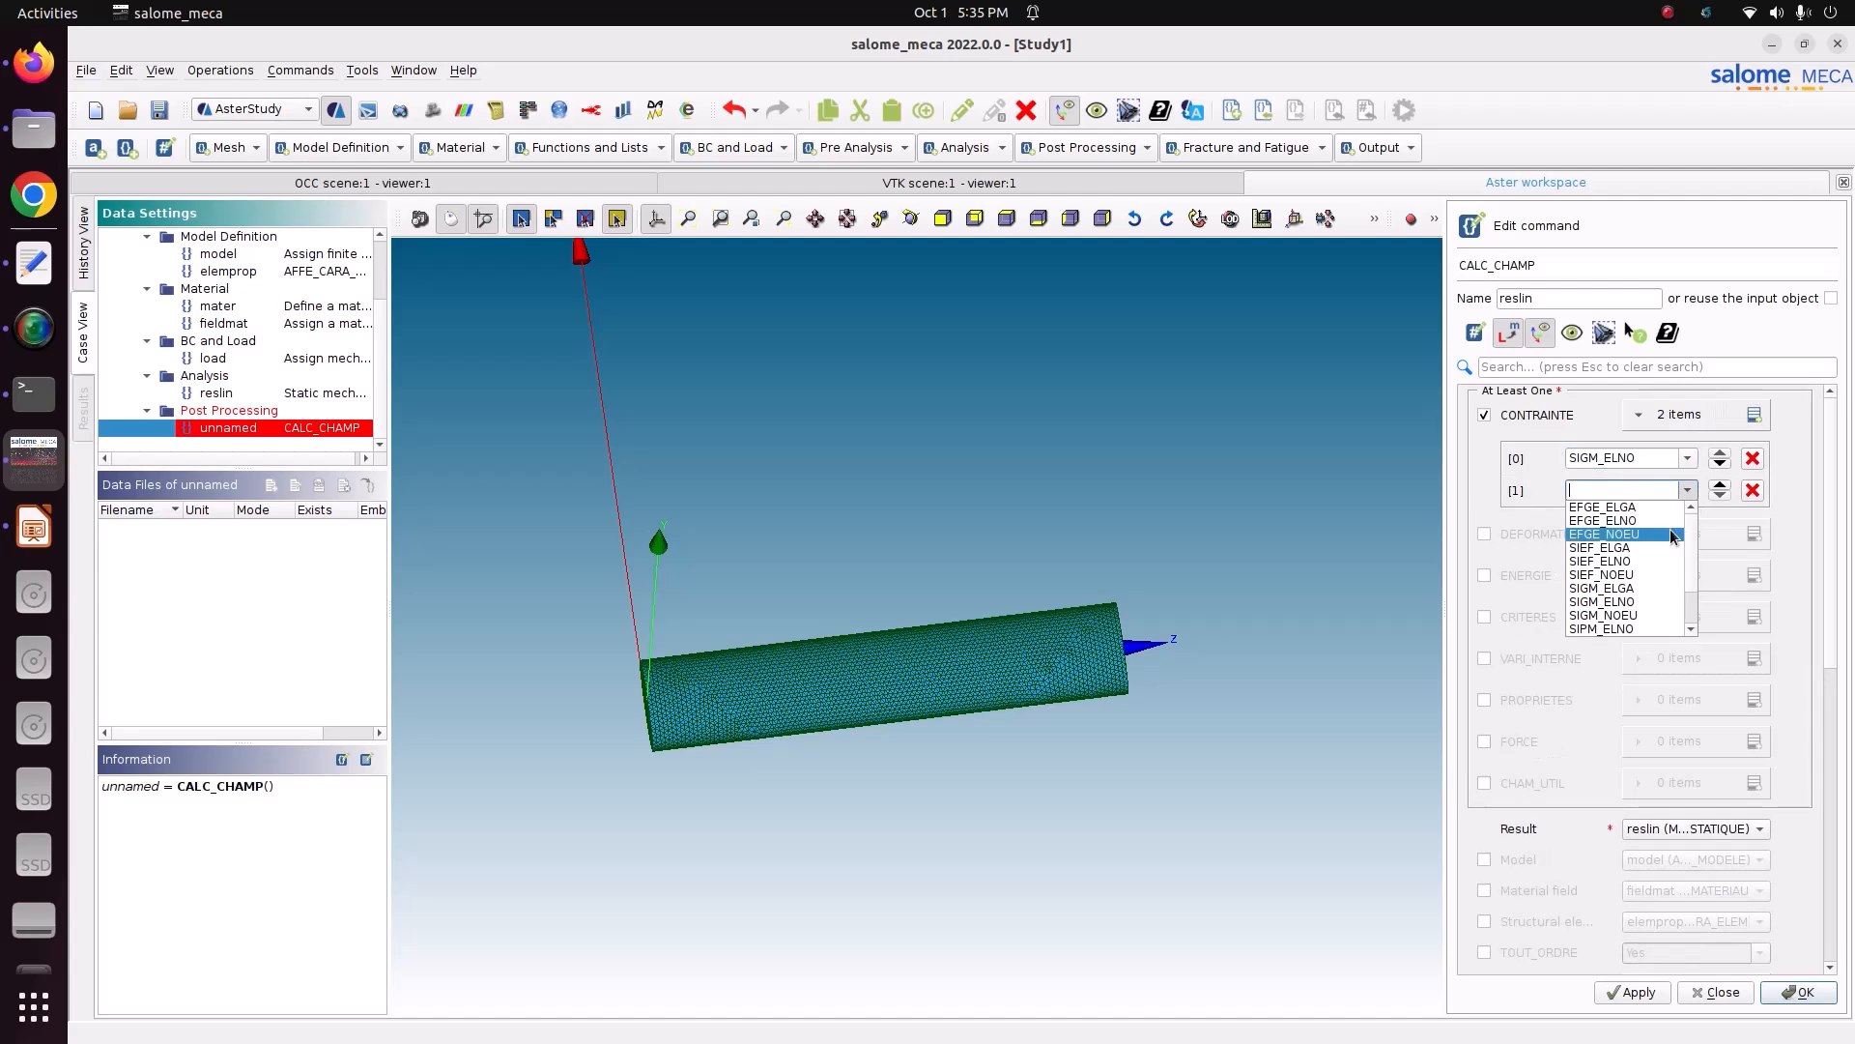
pyautogui.click(1631, 601)
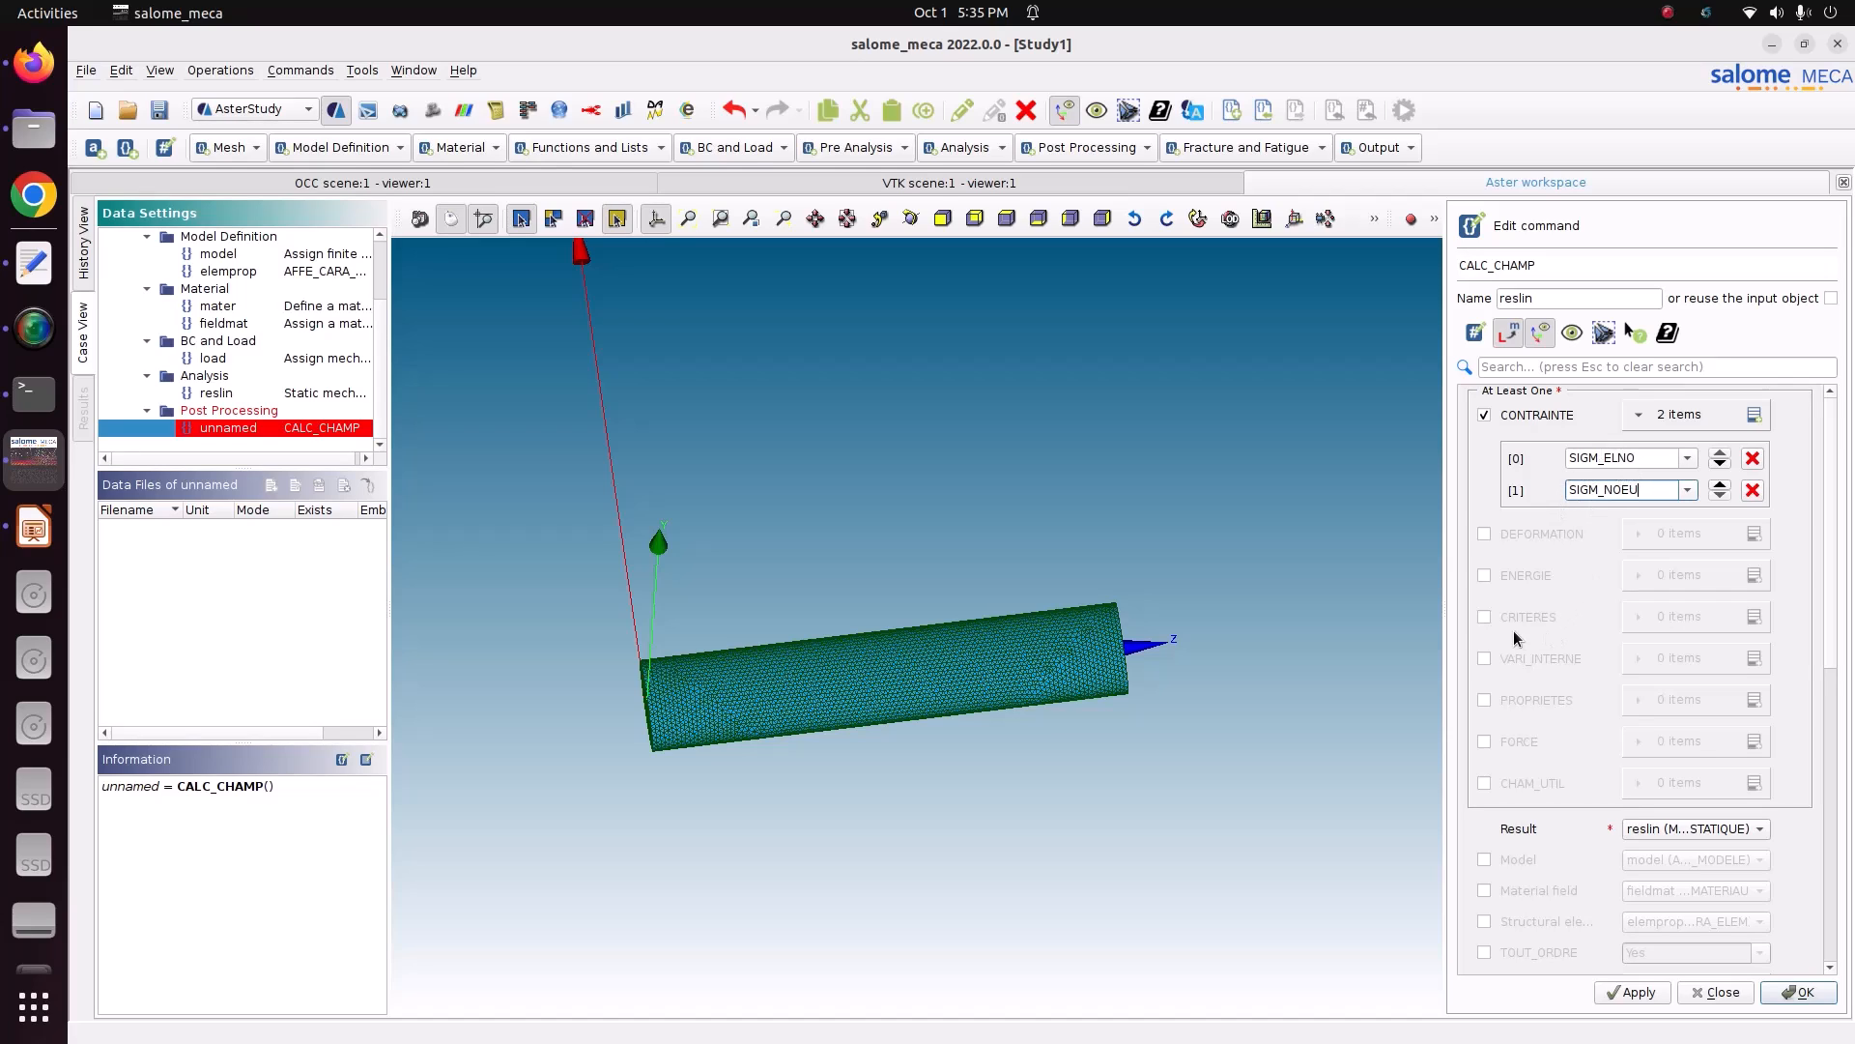
# - Enable CRITERES in CALC_CHAMP and add the equivalent stress fields SIEQ_ELNO and SIEQ_NOEU
pyautogui.click(1487, 618)
pyautogui.click(1754, 616)
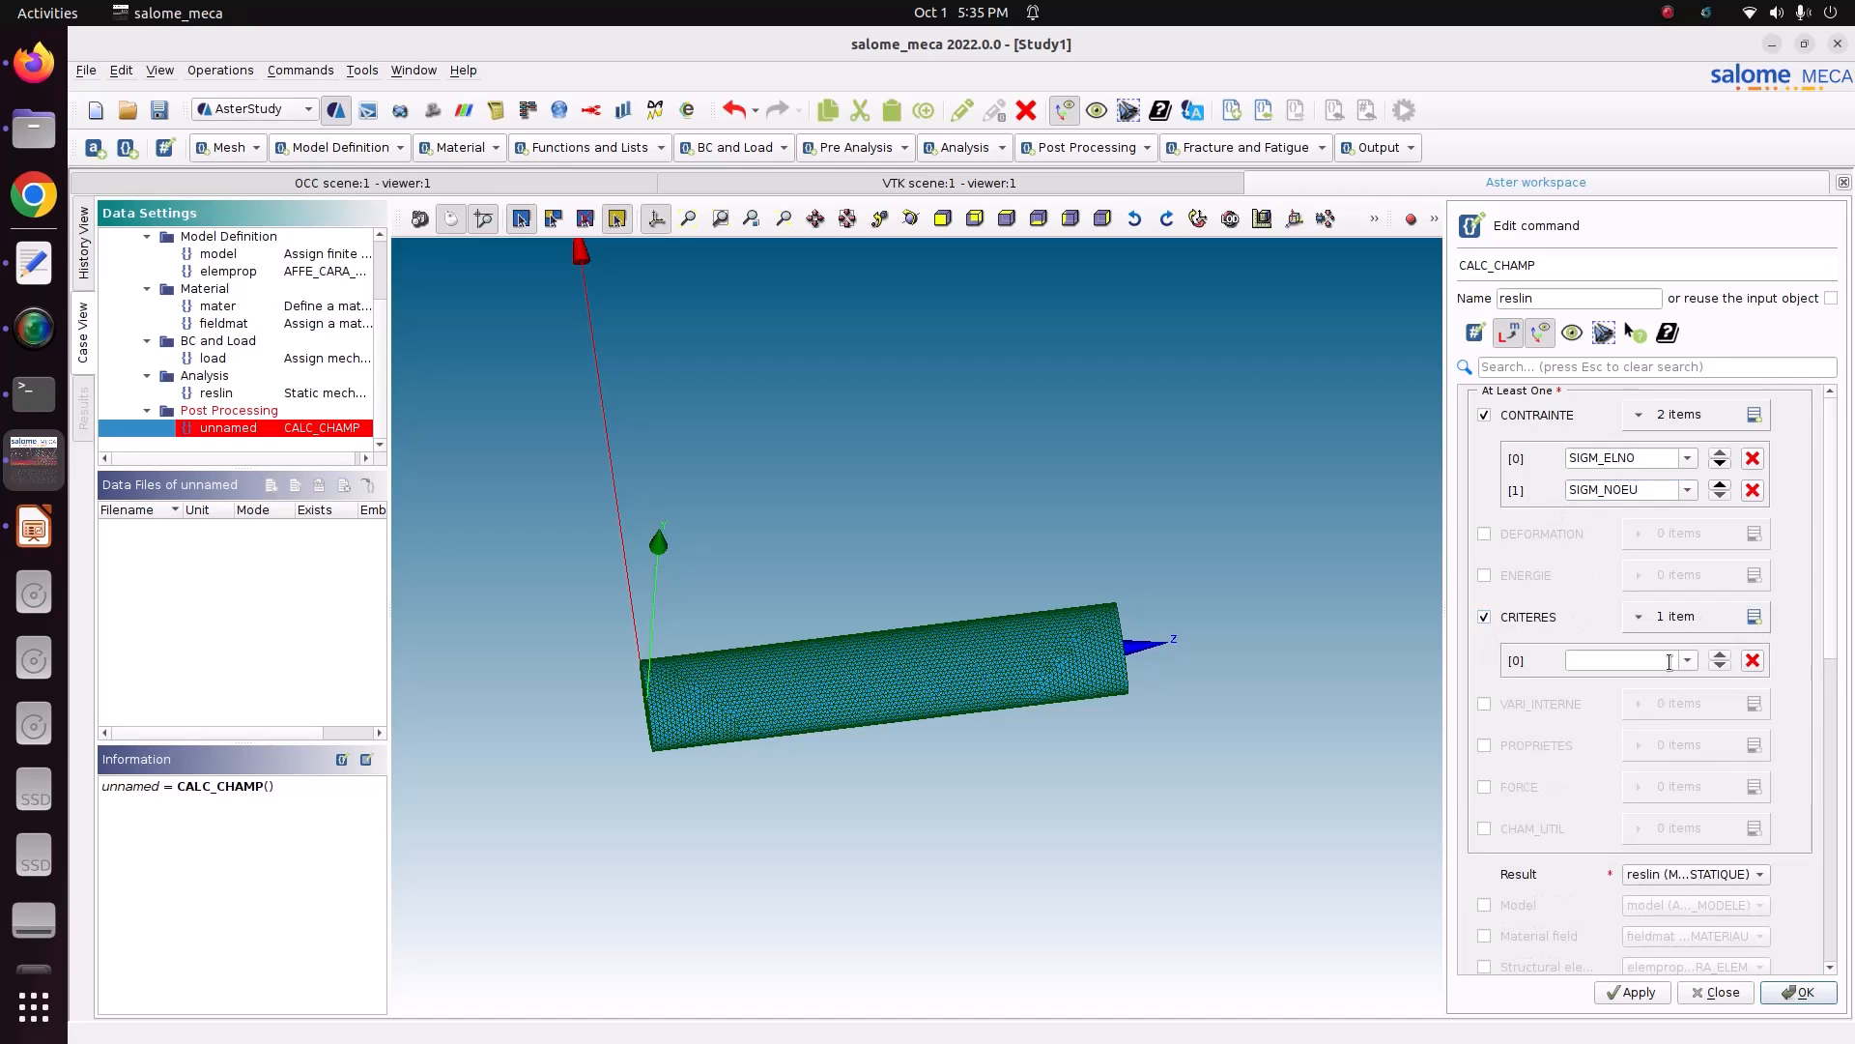
pyautogui.click(1688, 660)
pyautogui.scroll(-1, 1631, 794)
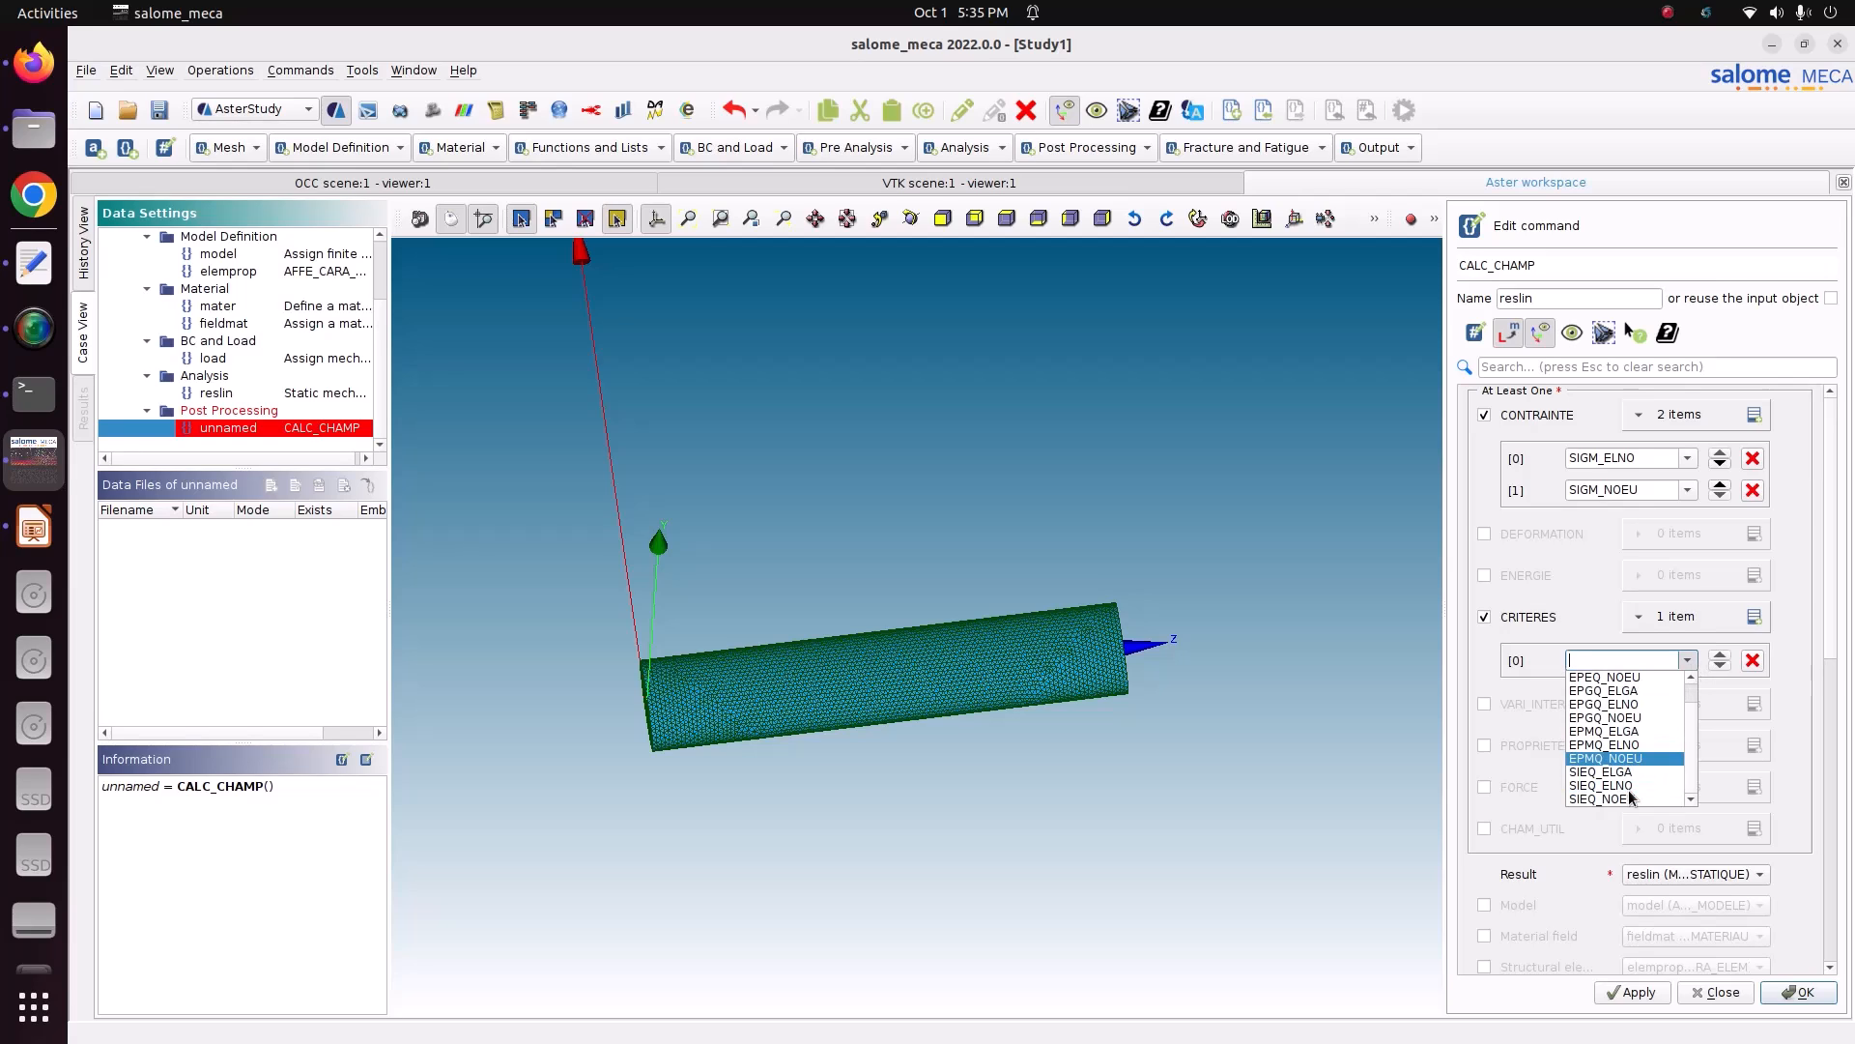
pyautogui.click(1594, 785)
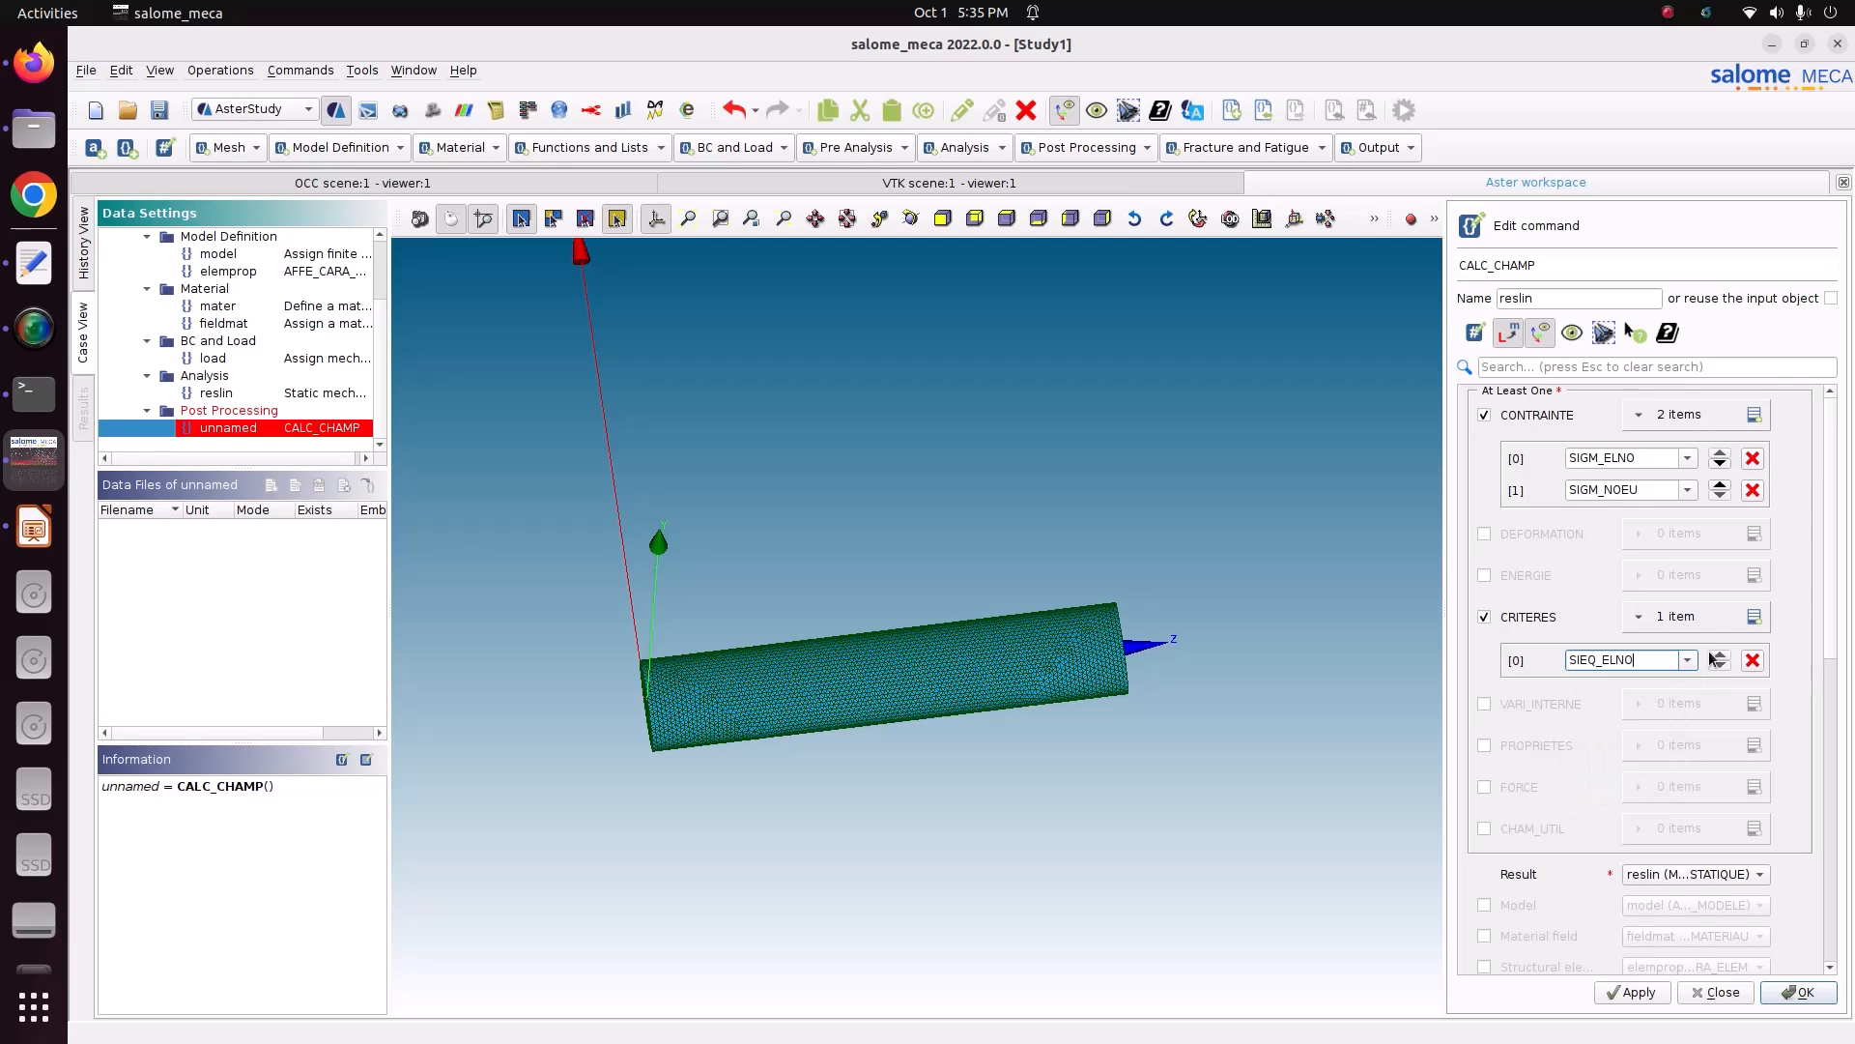
pyautogui.click(1754, 616)
pyautogui.click(1692, 693)
pyautogui.scroll(-1, 1631, 831)
pyautogui.click(1631, 831)
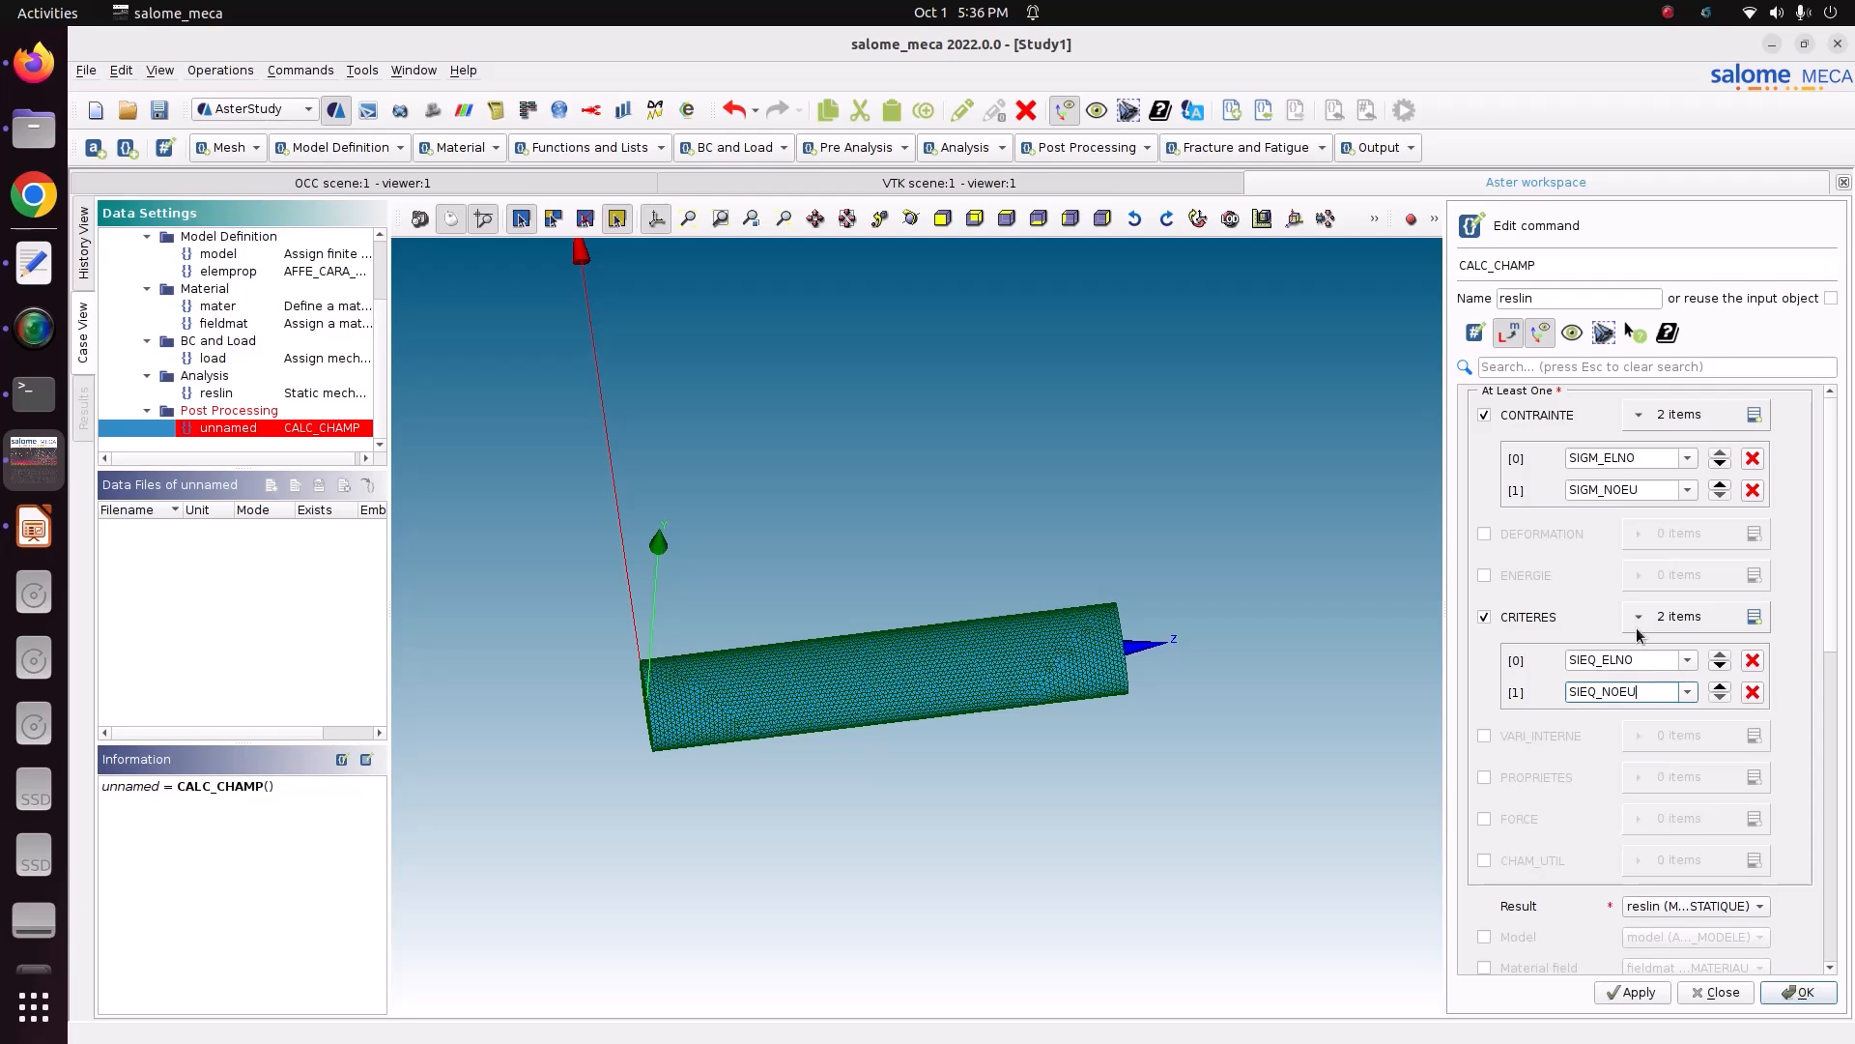
pyautogui.moveTo(1601, 659)
pyautogui.mouseDown()
pyautogui.moveTo(1629, 656)
pyautogui.moveTo(1601, 689)
pyautogui.mouseUp()
# - Include the model, material field fieldmat and structural element properties elemprop in CALC_CHAMP and store the command
pyautogui.scroll(-2, 1645, 786)
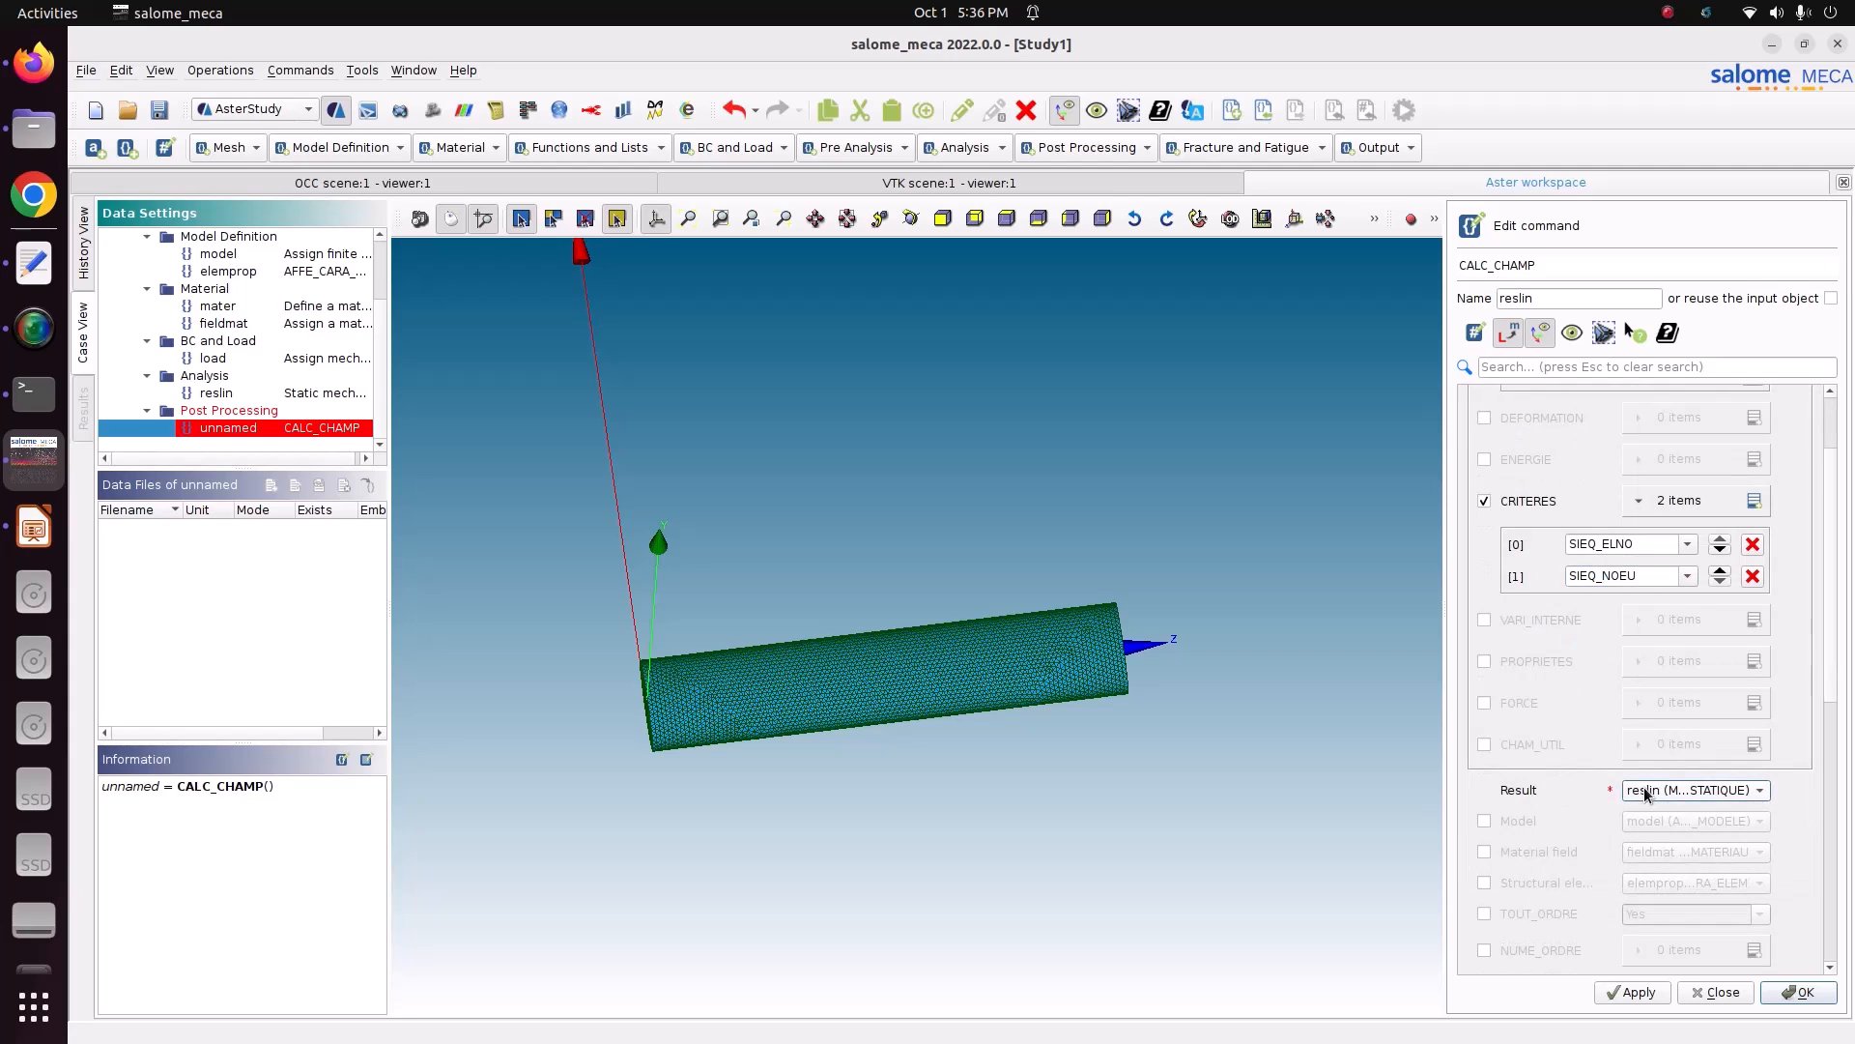
pyautogui.click(1505, 824)
pyautogui.click(1515, 861)
pyautogui.click(1517, 885)
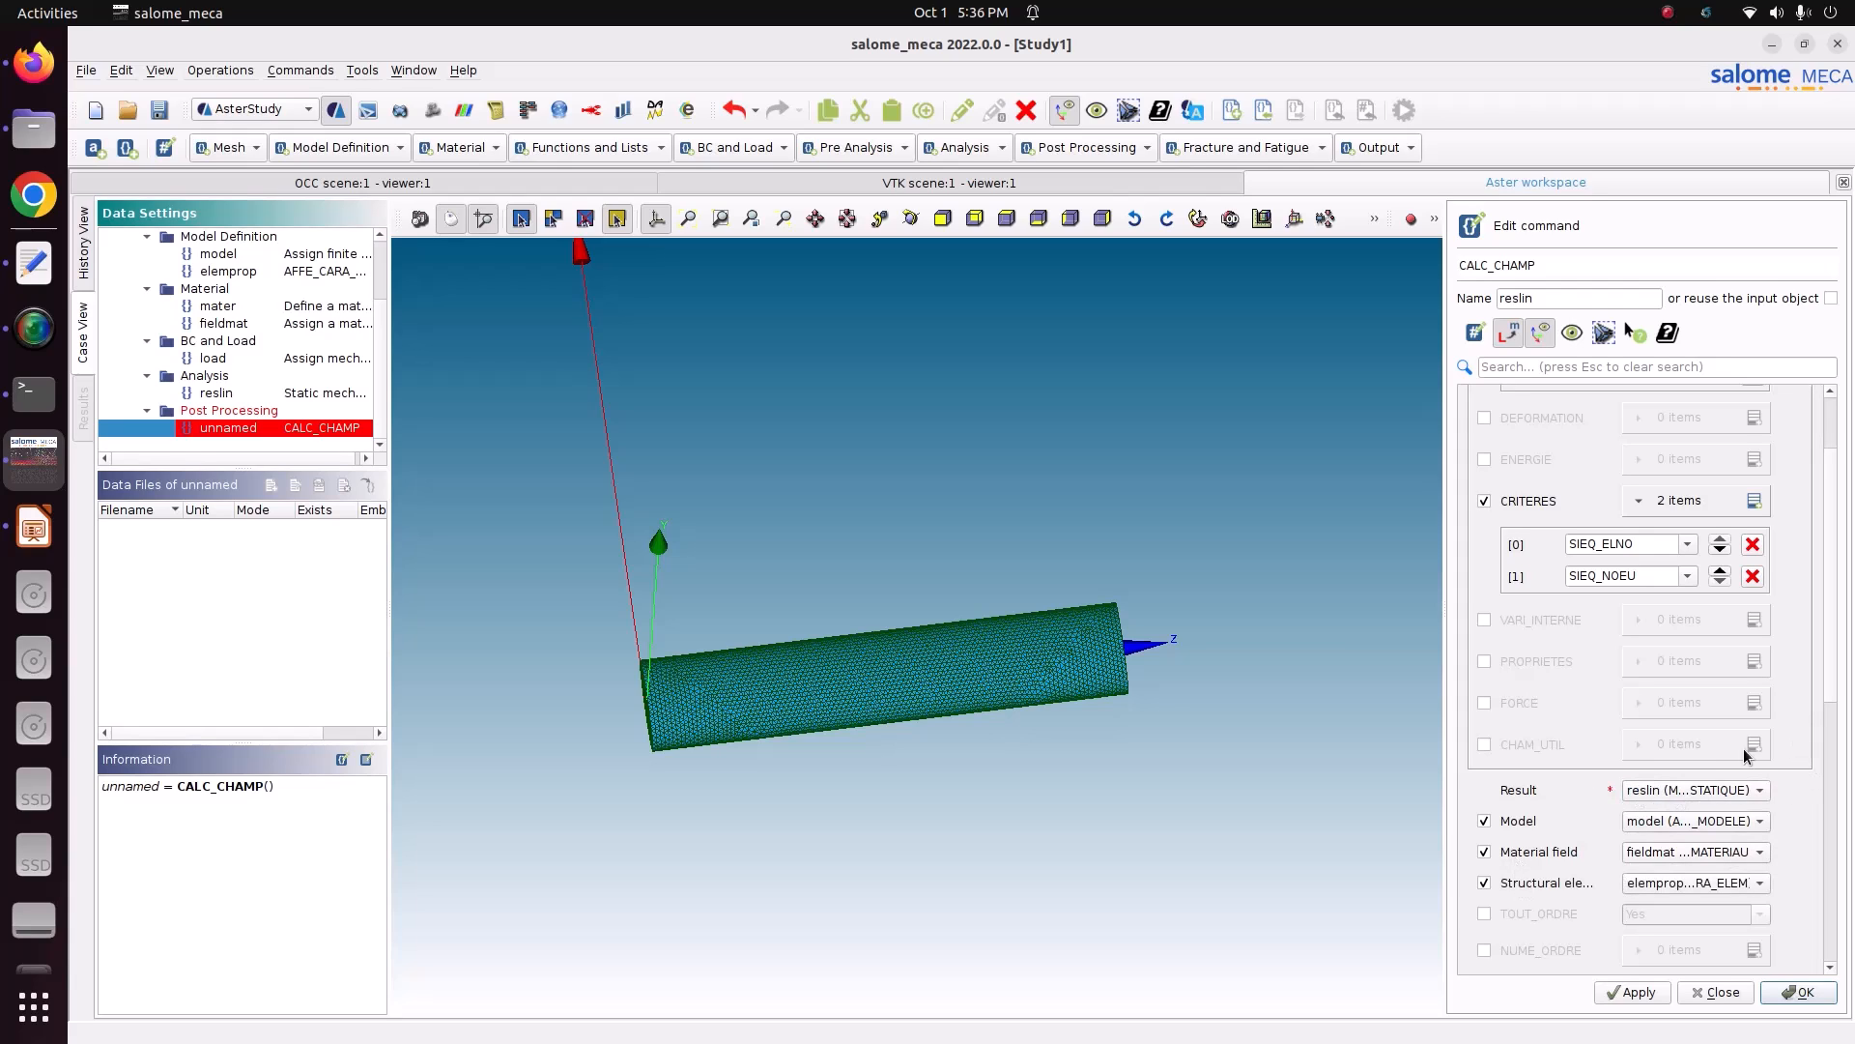
pyautogui.moveTo(1826, 688); pyautogui.dragTo(1816, 624)
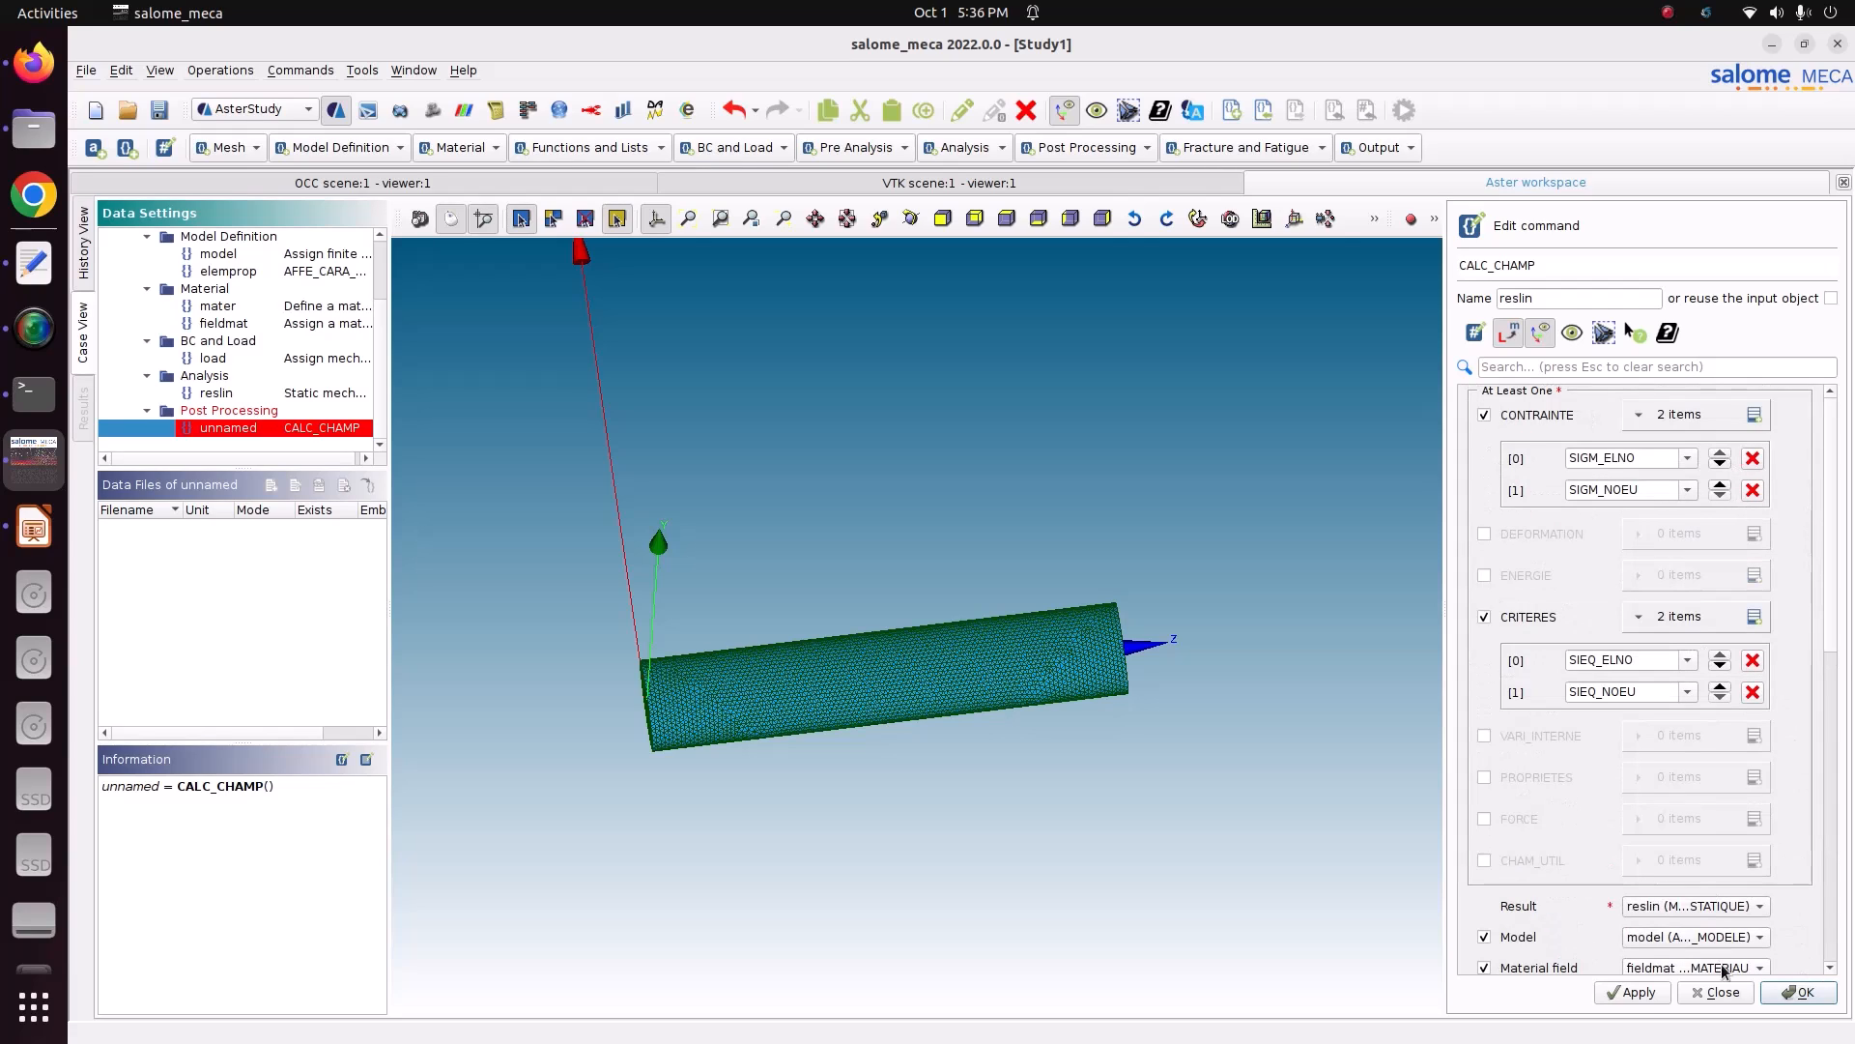
pyautogui.click(1647, 996)
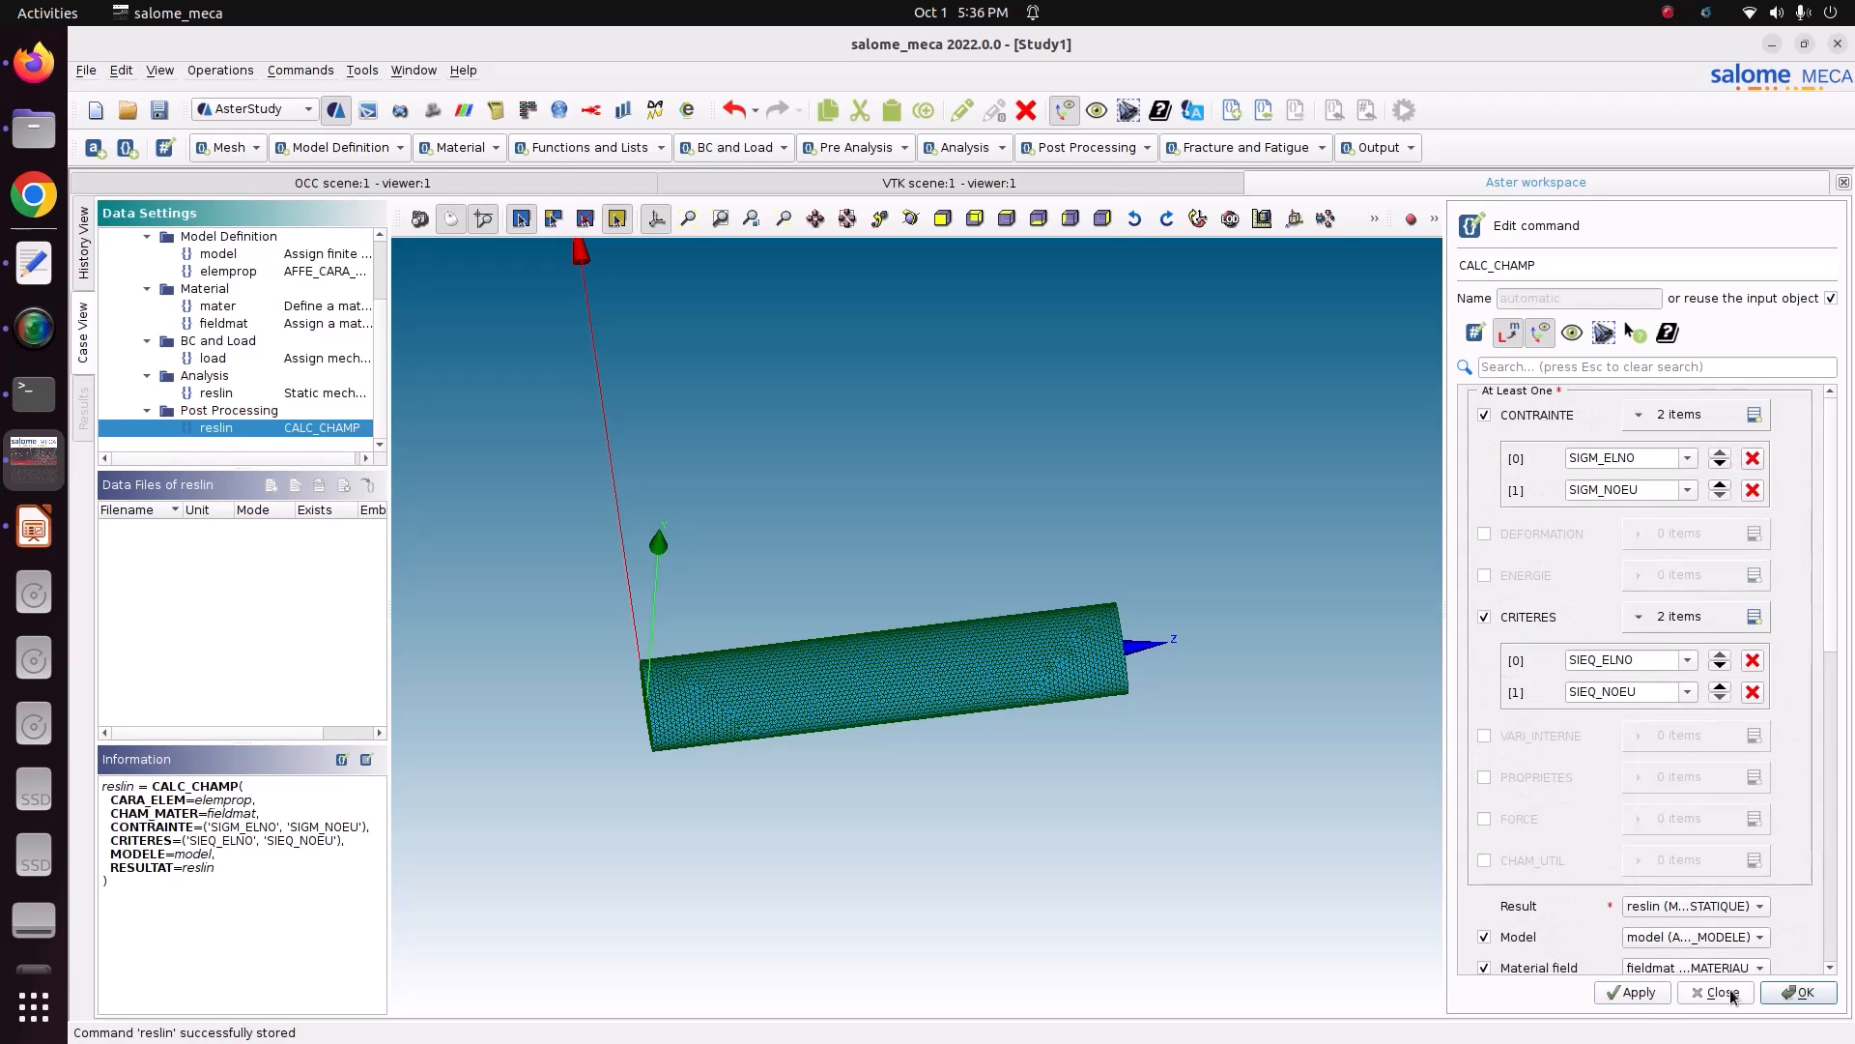
pyautogui.click(1798, 992)
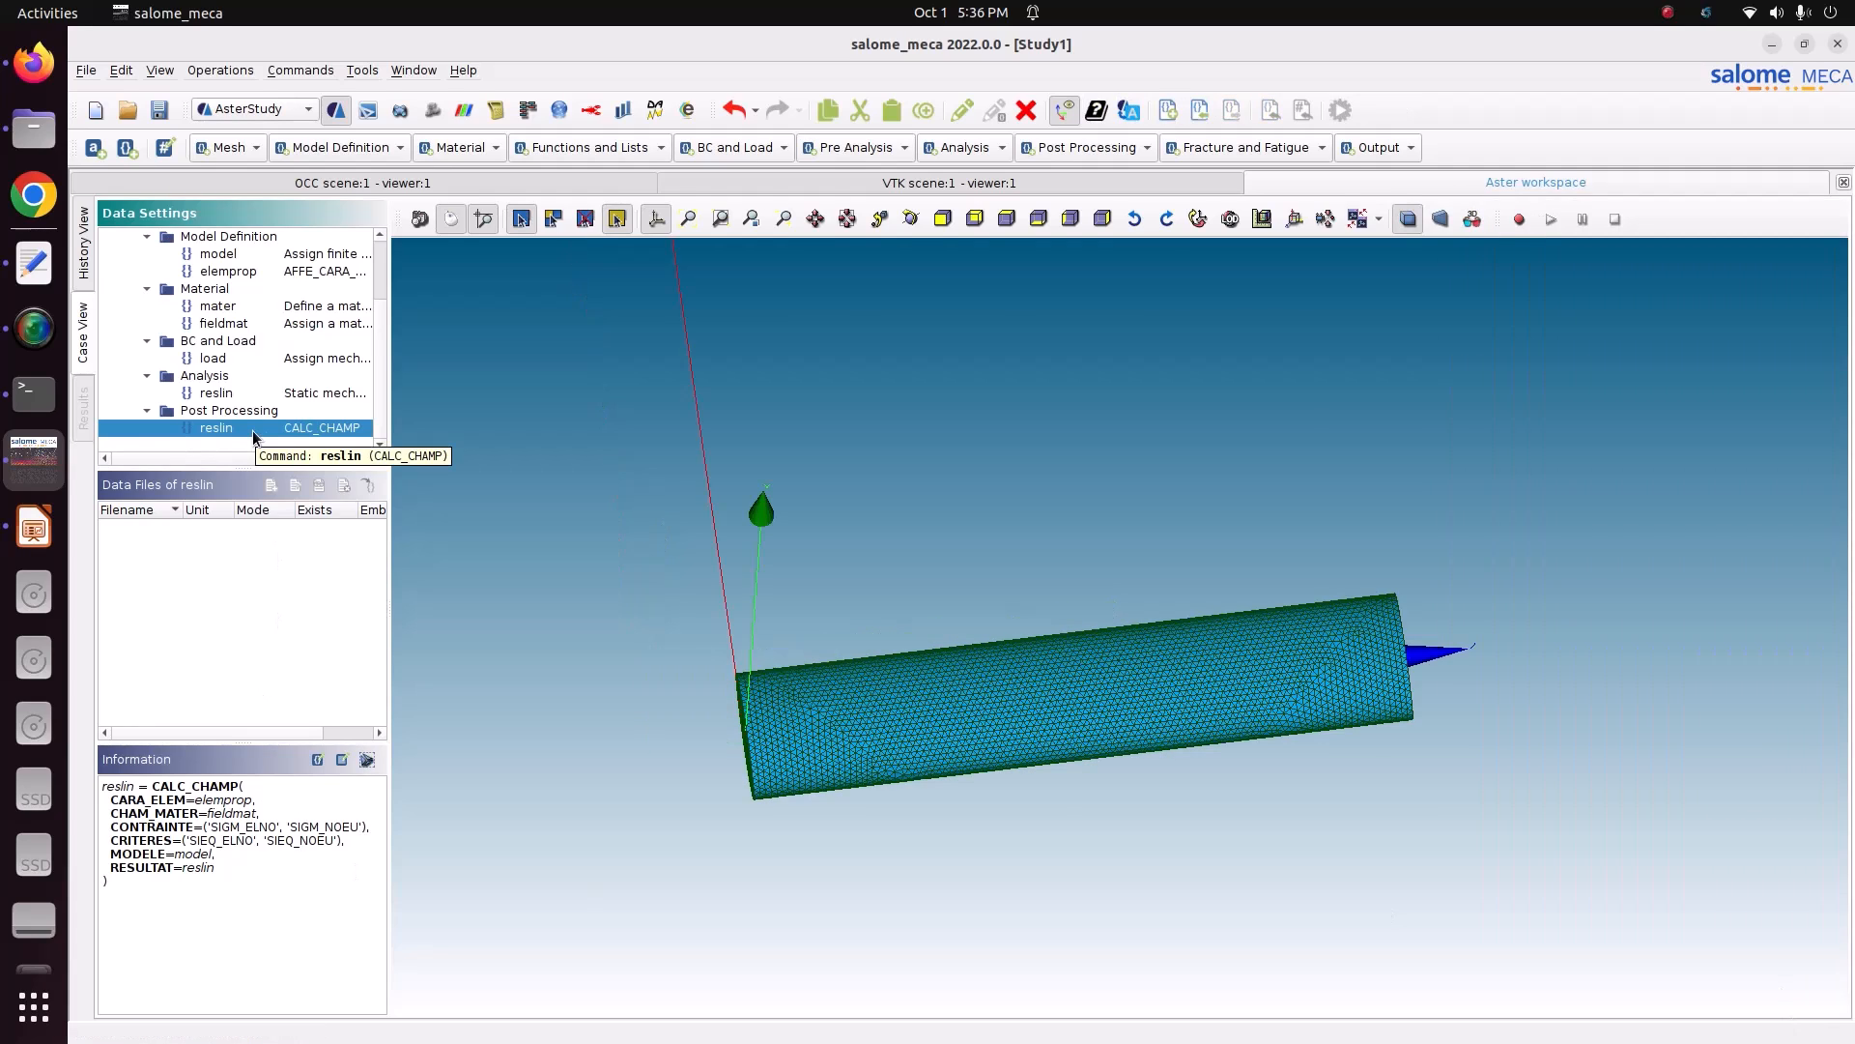
# - Add a Set output results command and set its result file to result.rmed in the tortion_of_eliptical_bar folder
pyautogui.click(1377, 147)
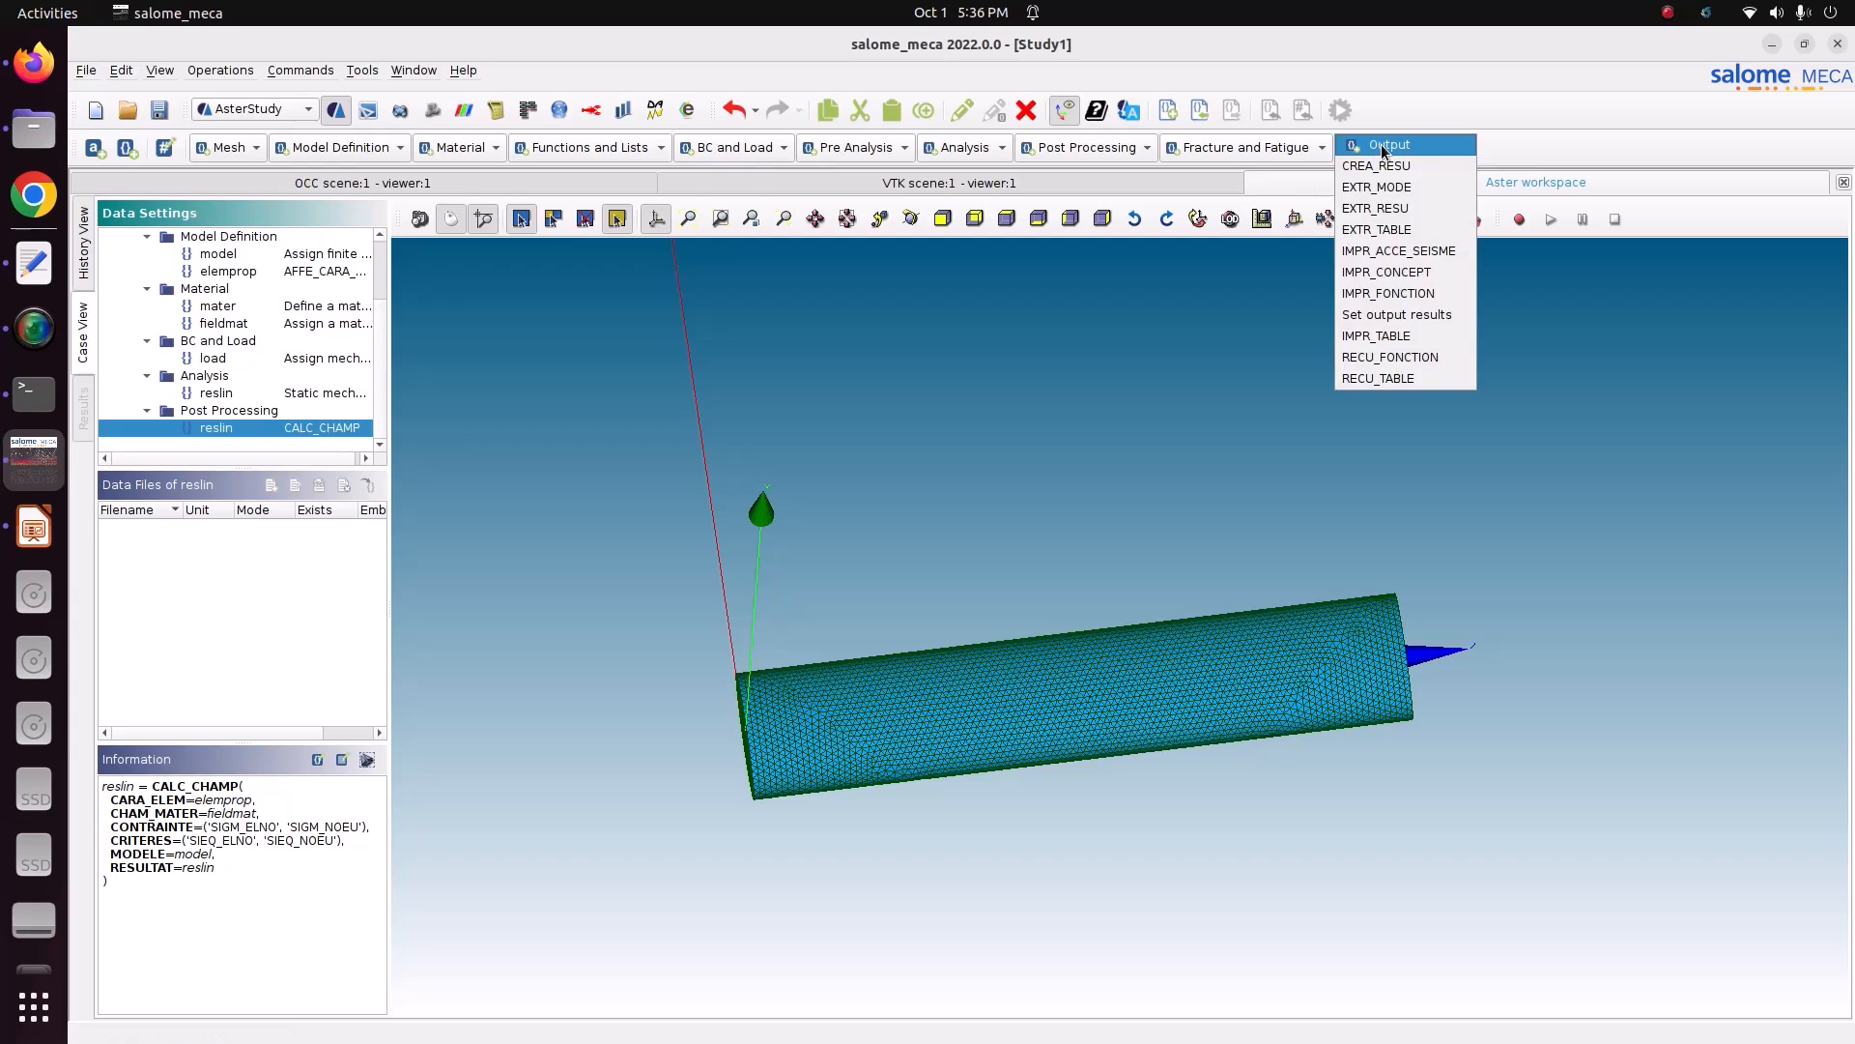
pyautogui.click(1431, 317)
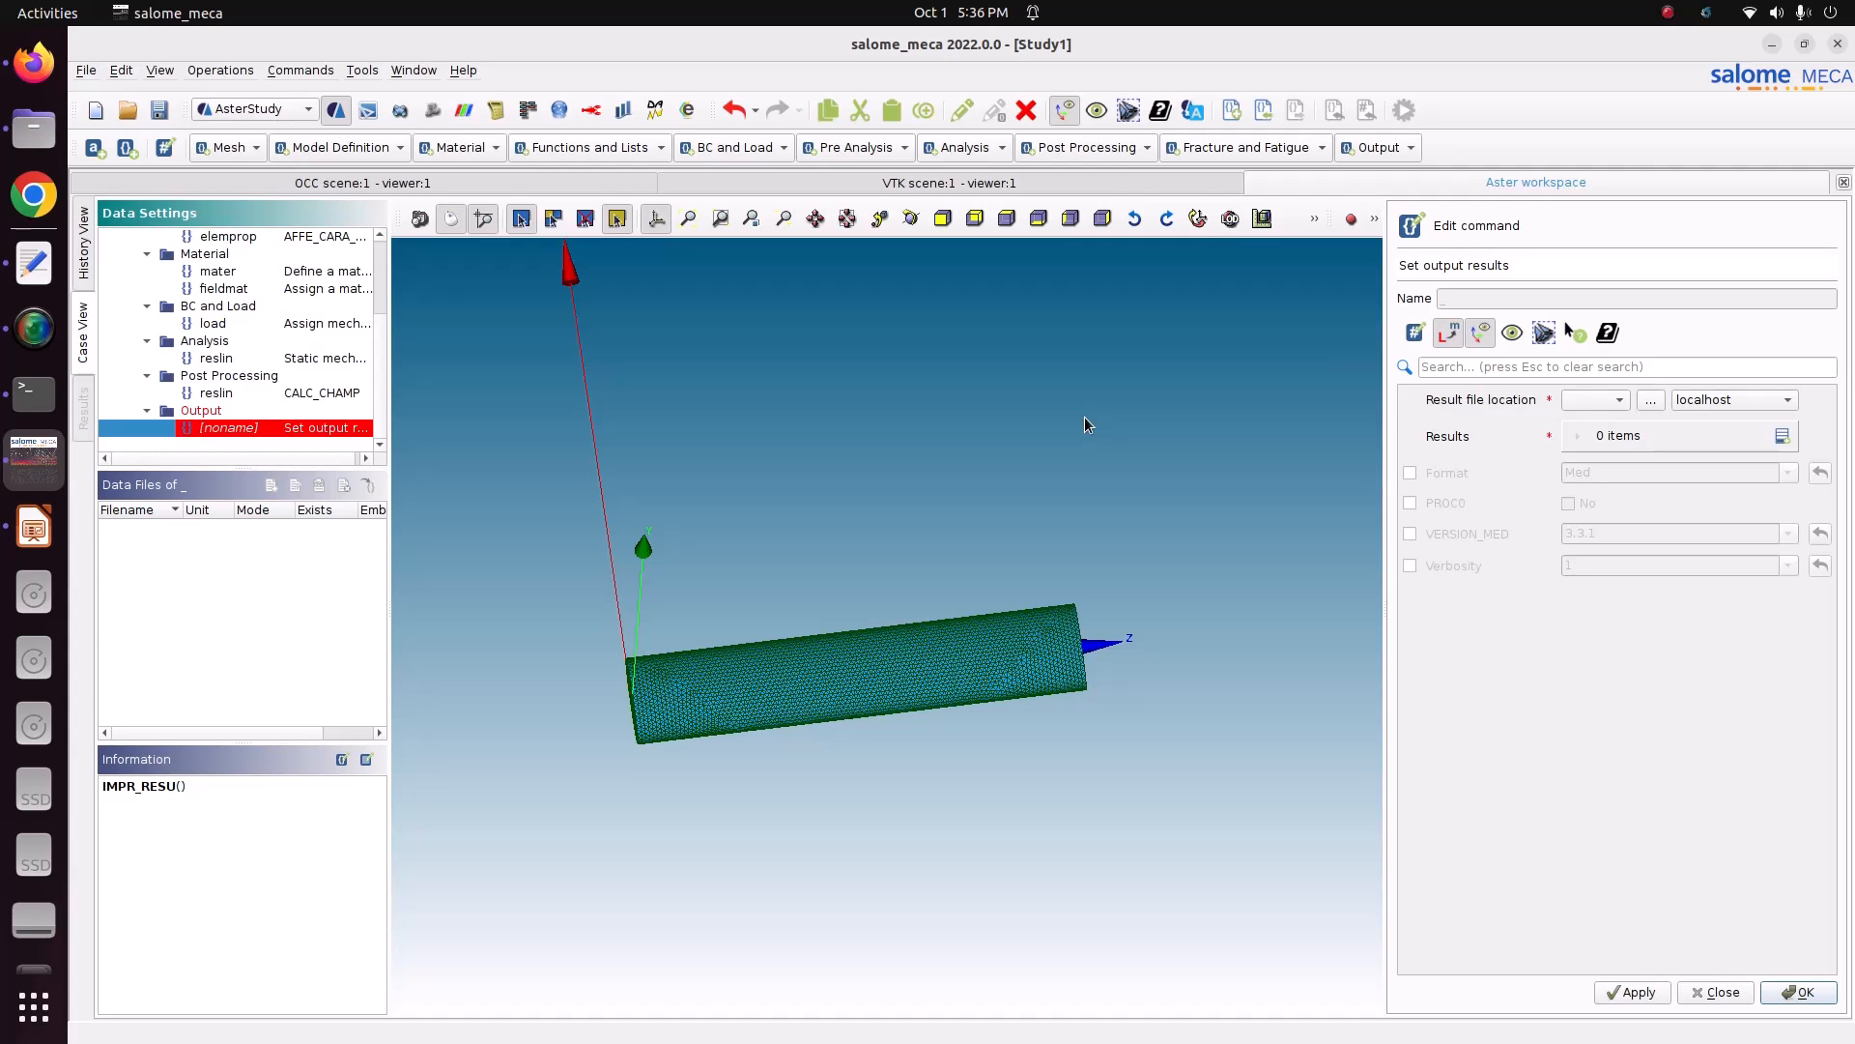
pyautogui.click(1646, 400)
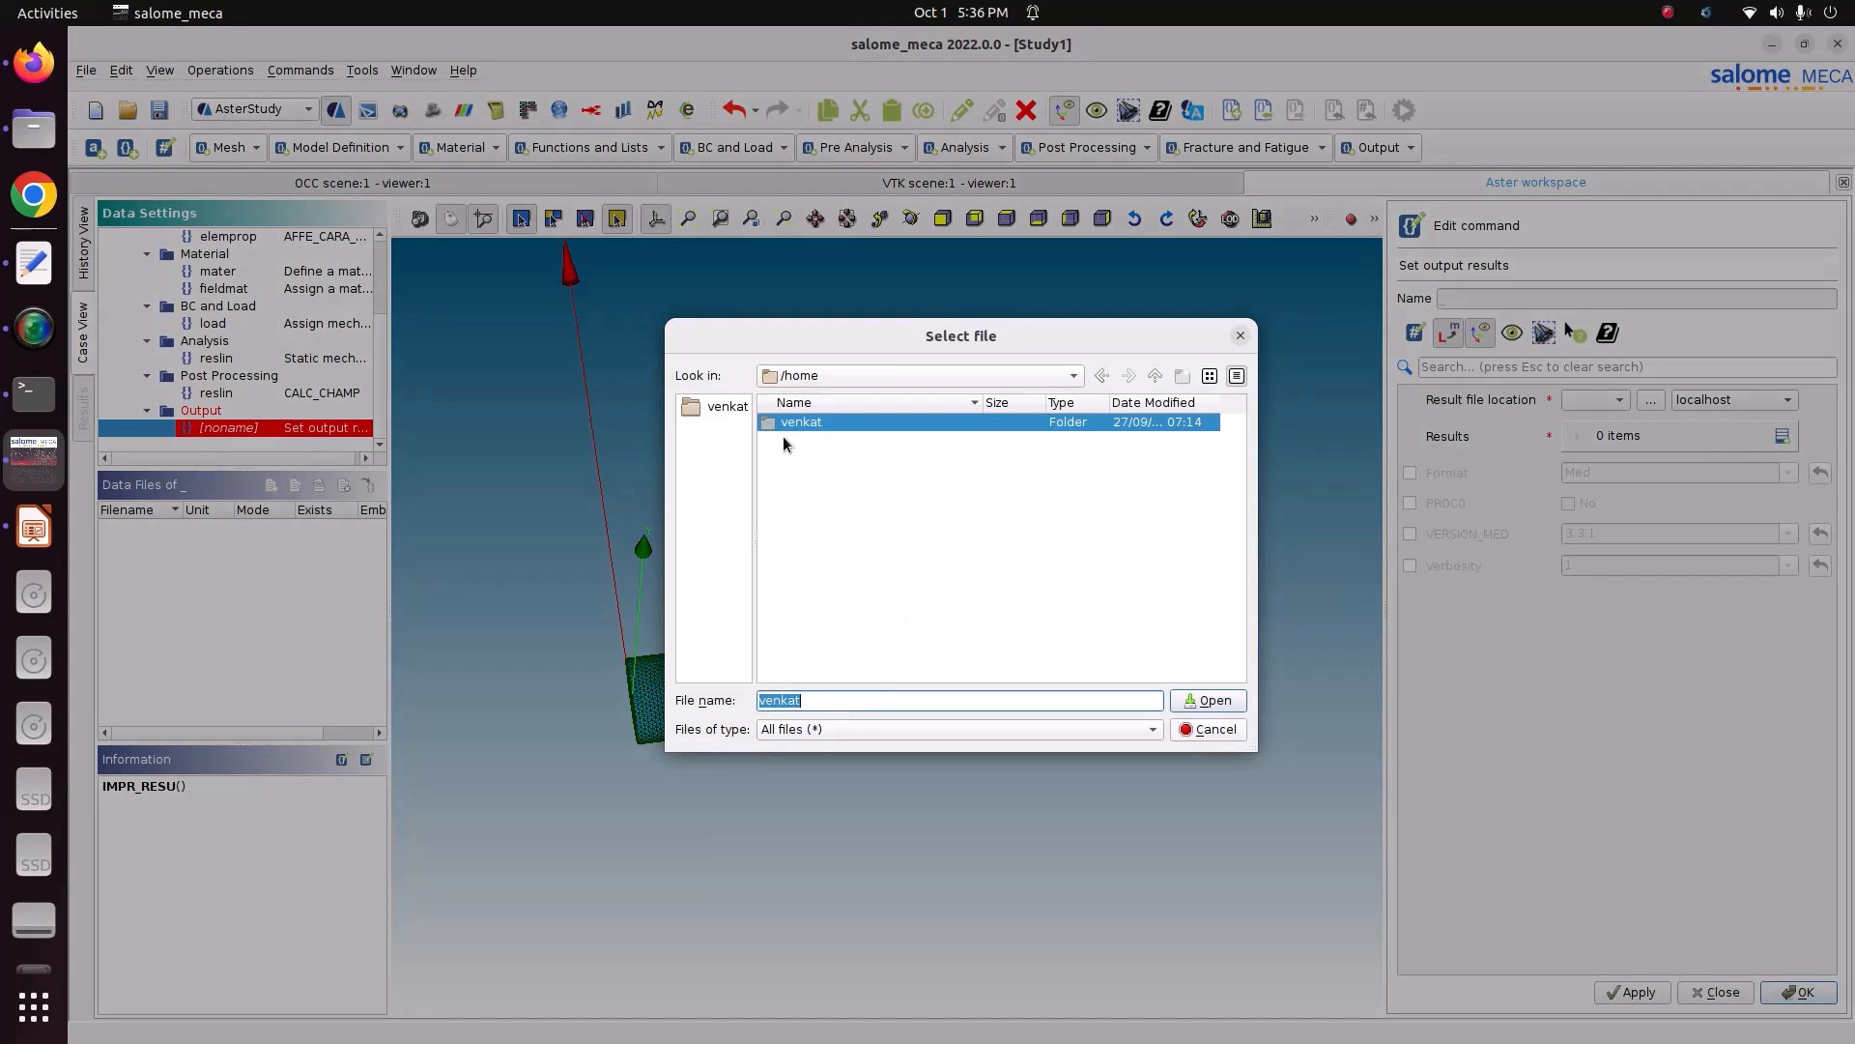
pyautogui.doubleClick(799, 425)
pyautogui.doubleClick(833, 601)
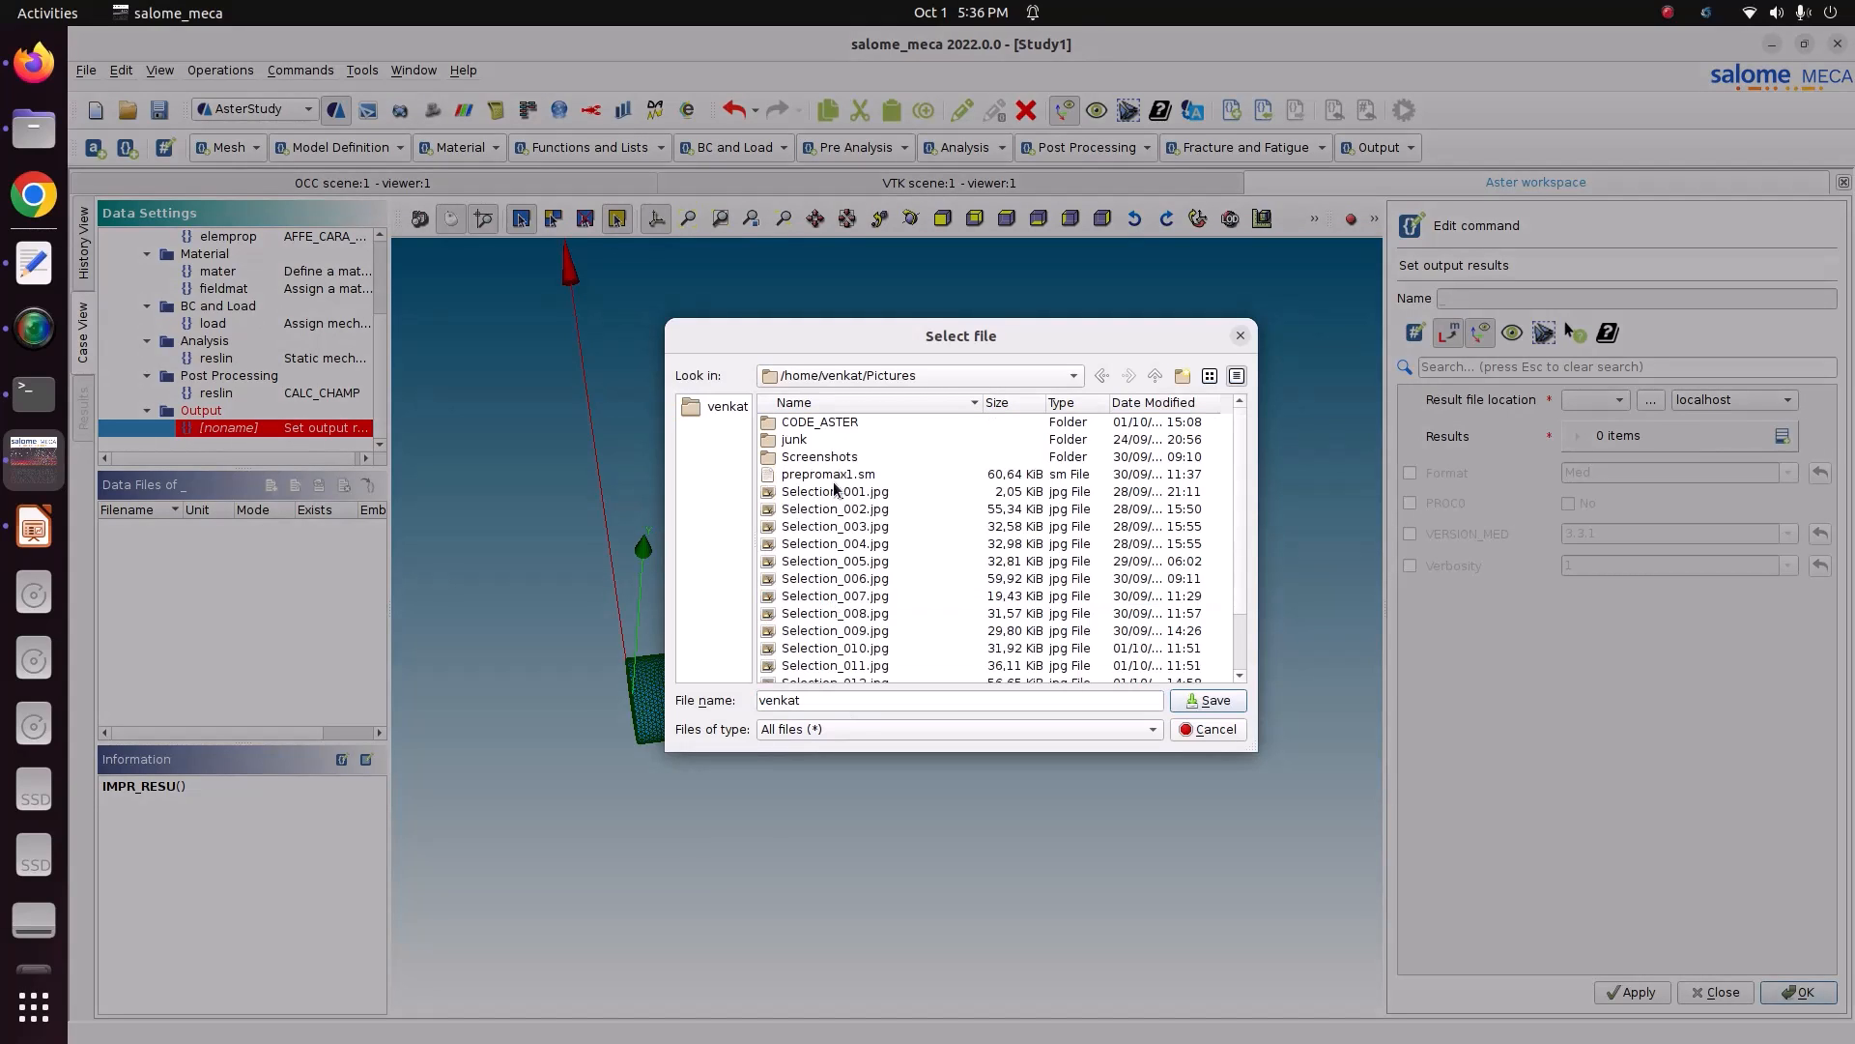
pyautogui.doubleClick(823, 424)
pyautogui.doubleClick(839, 493)
pyautogui.click(846, 697)
pyautogui.moveTo(847, 695); pyautogui.dragTo(716, 697)
pyautogui.write('resu')
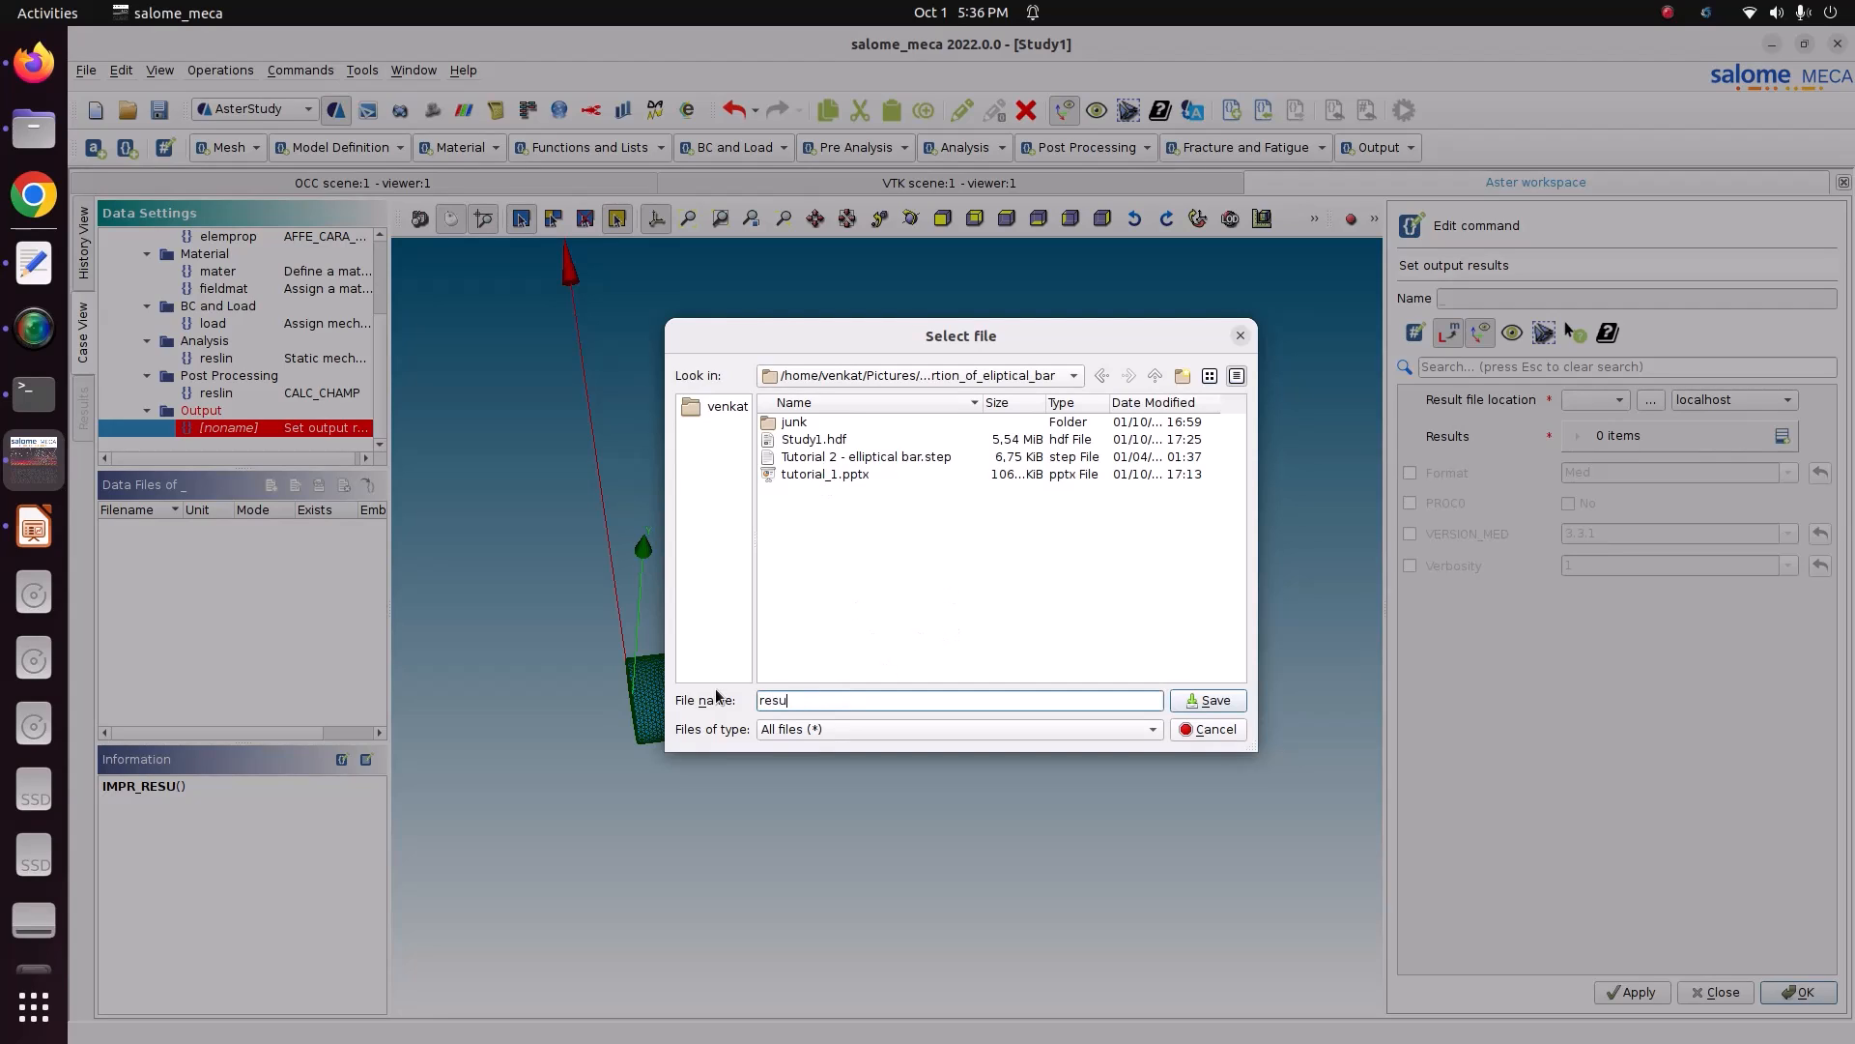
pyautogui.write('lt.rmed')
pyautogui.click(1215, 701)
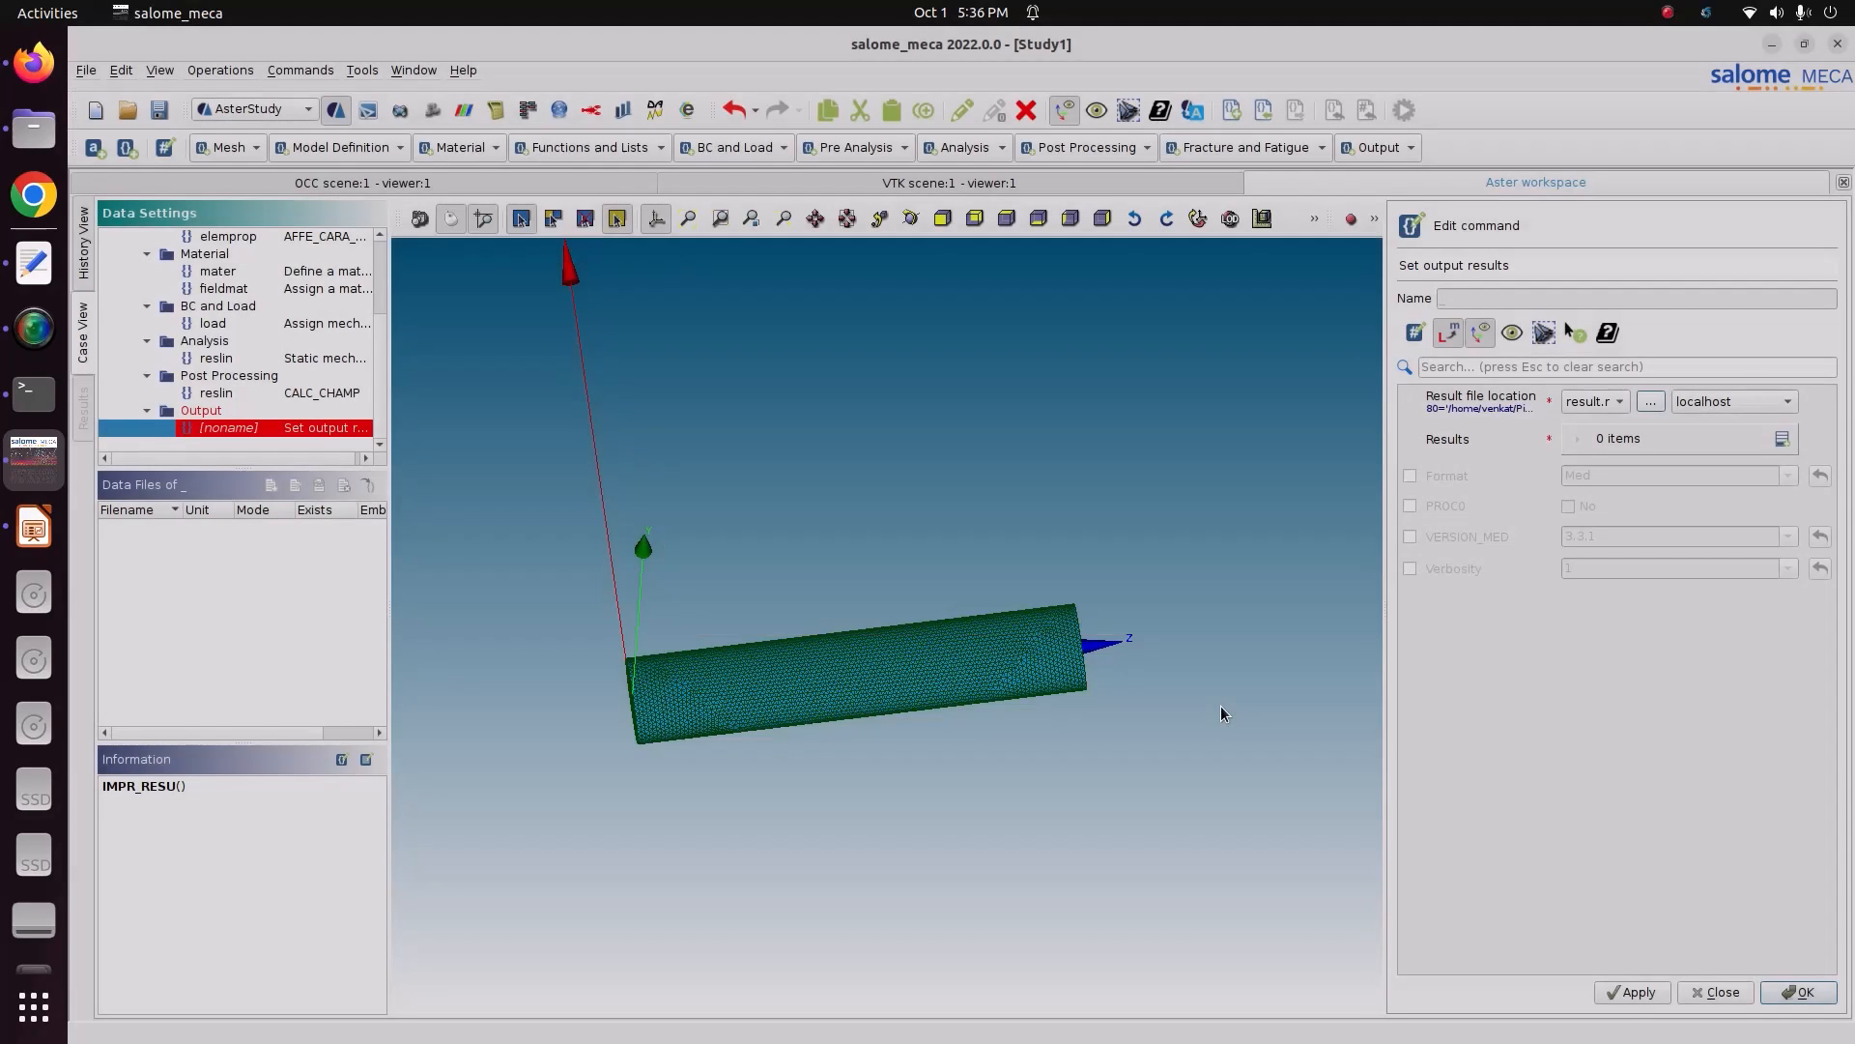
# - Add a Results entry using mesh0 (CREA_MAILLAGE) as the mesh and reslin (CALC_CHAMP) as the result
pyautogui.click(1778, 441)
pyautogui.click(1684, 478)
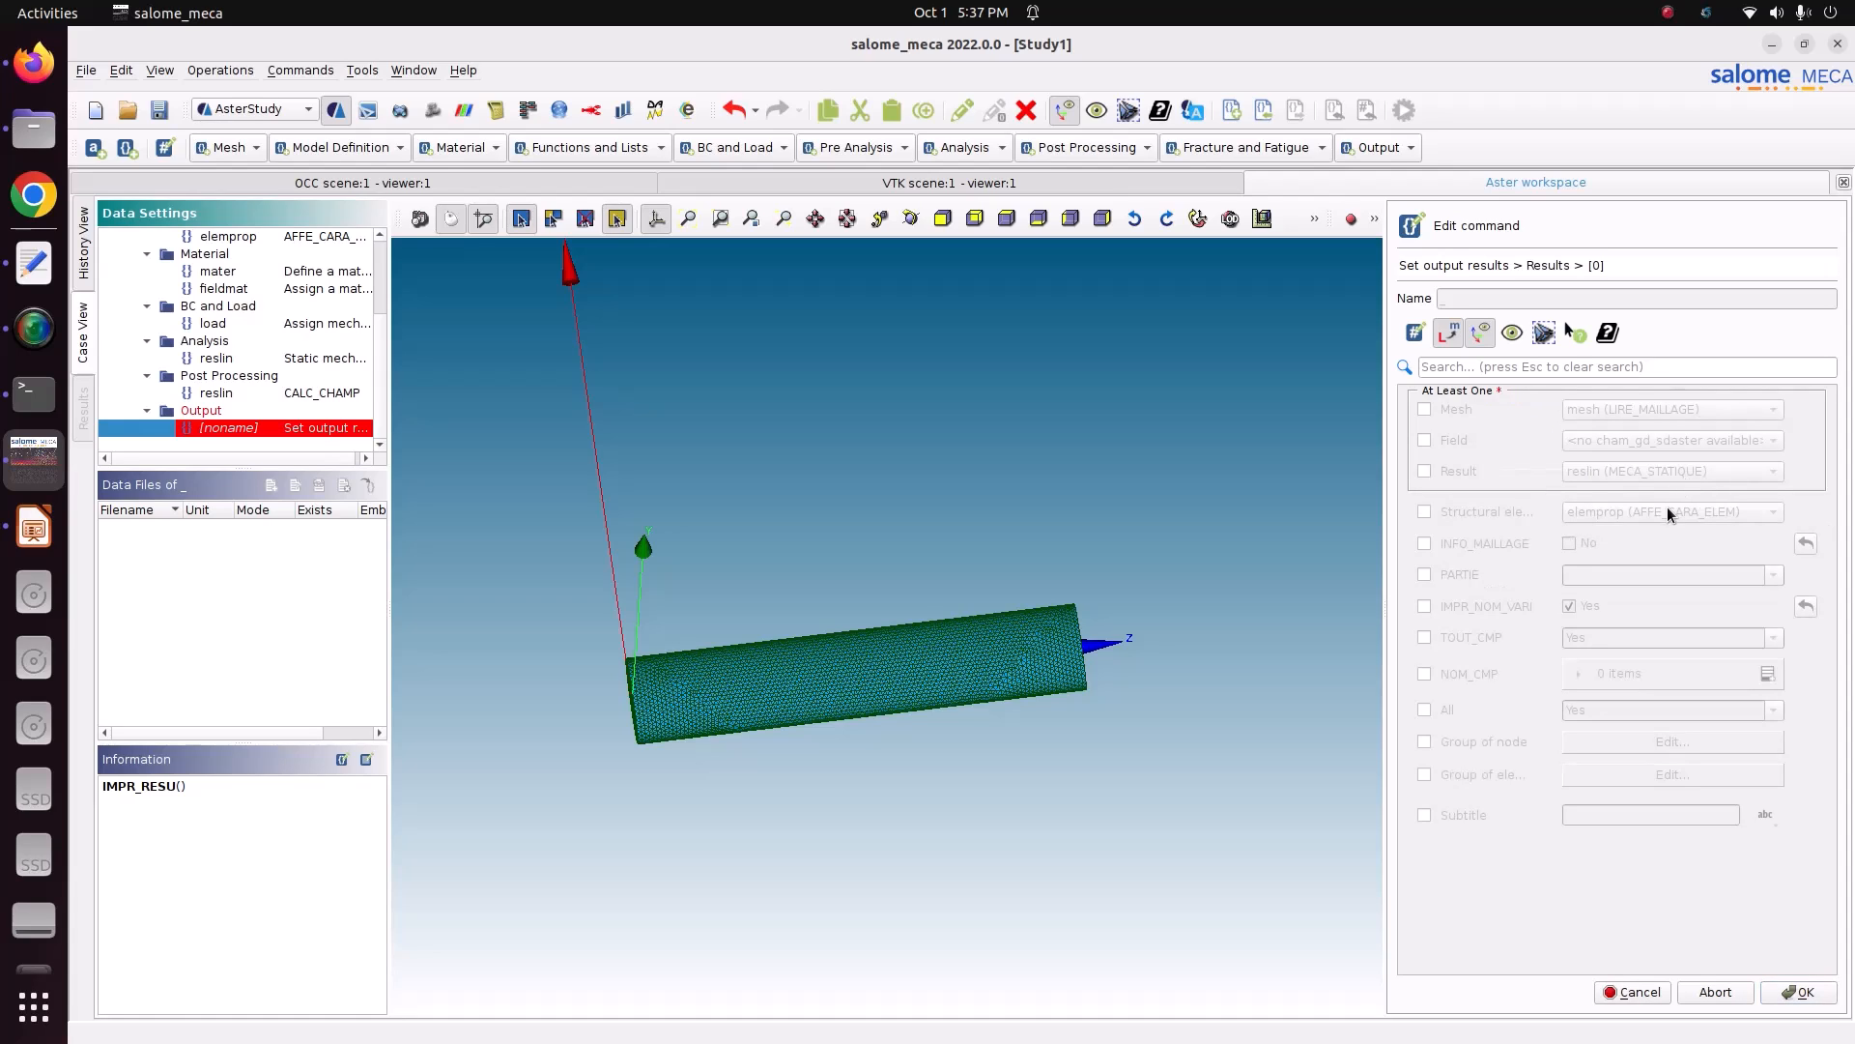
pyautogui.click(1463, 413)
pyautogui.click(1624, 410)
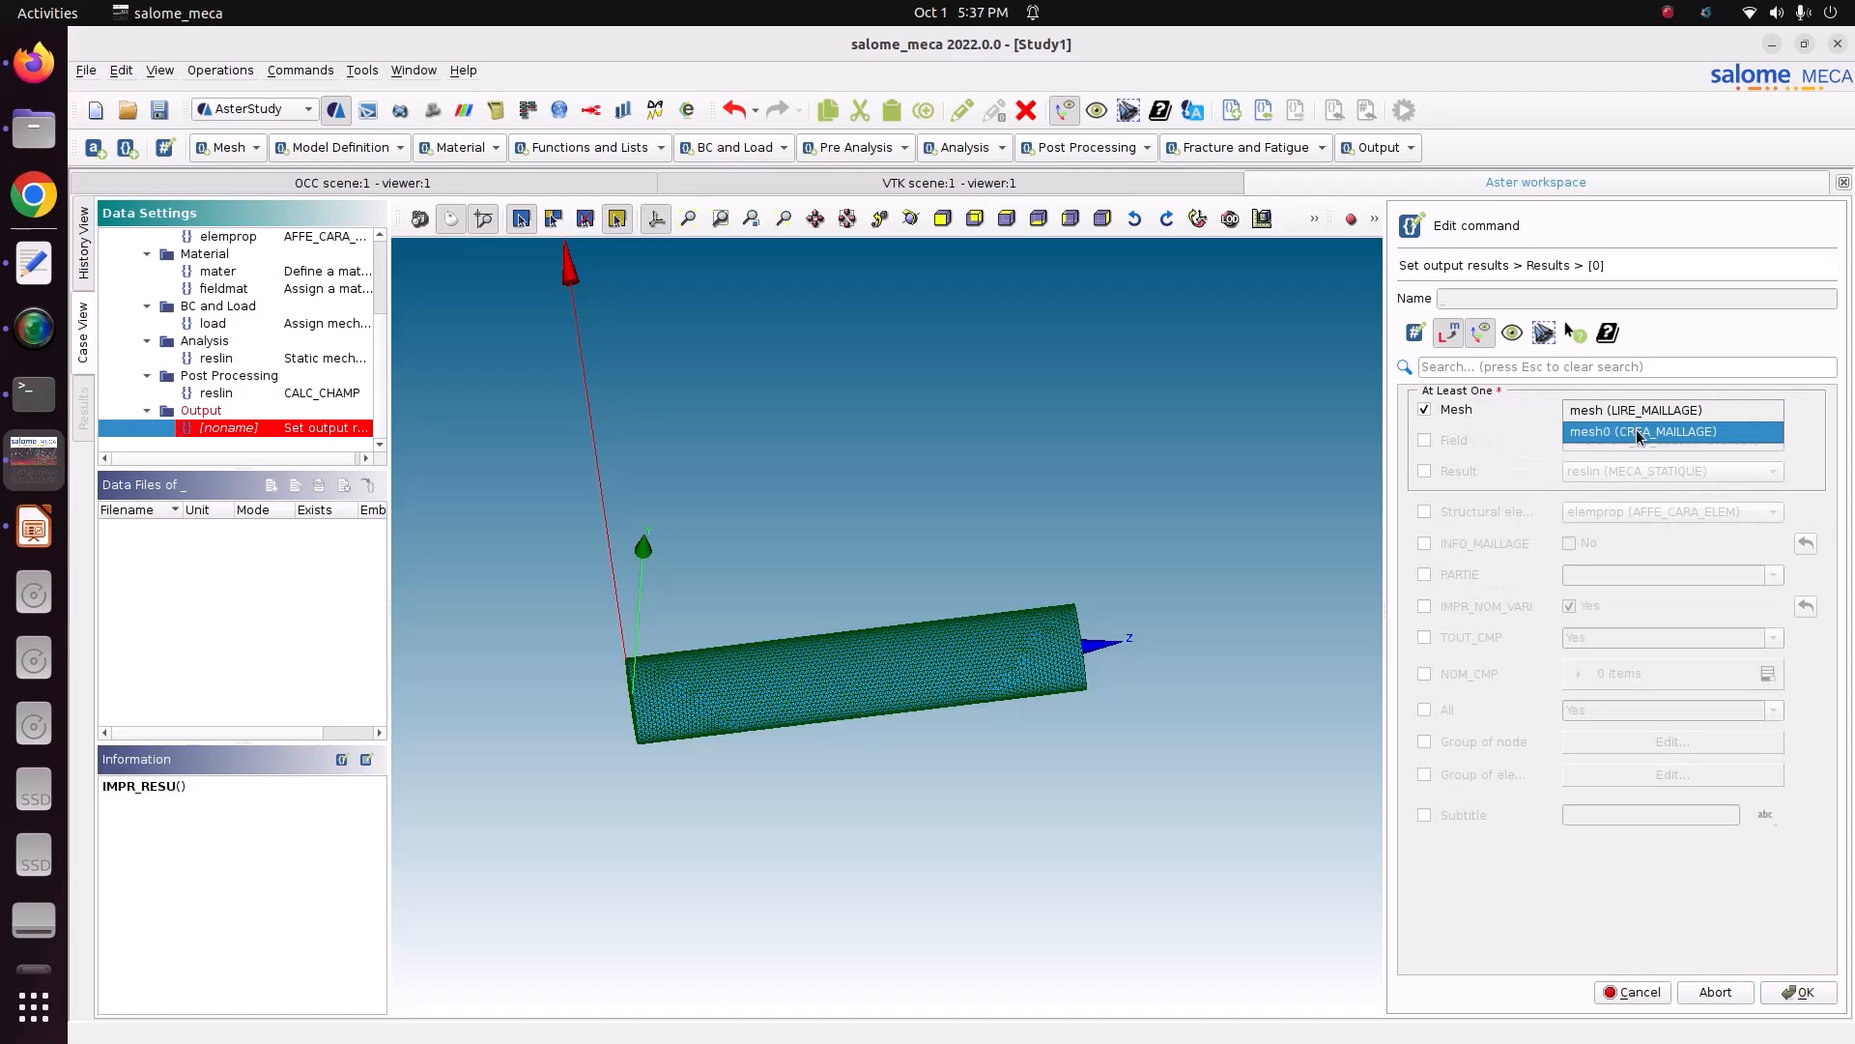
pyautogui.click(1640, 432)
pyautogui.click(1452, 471)
pyautogui.click(1612, 471)
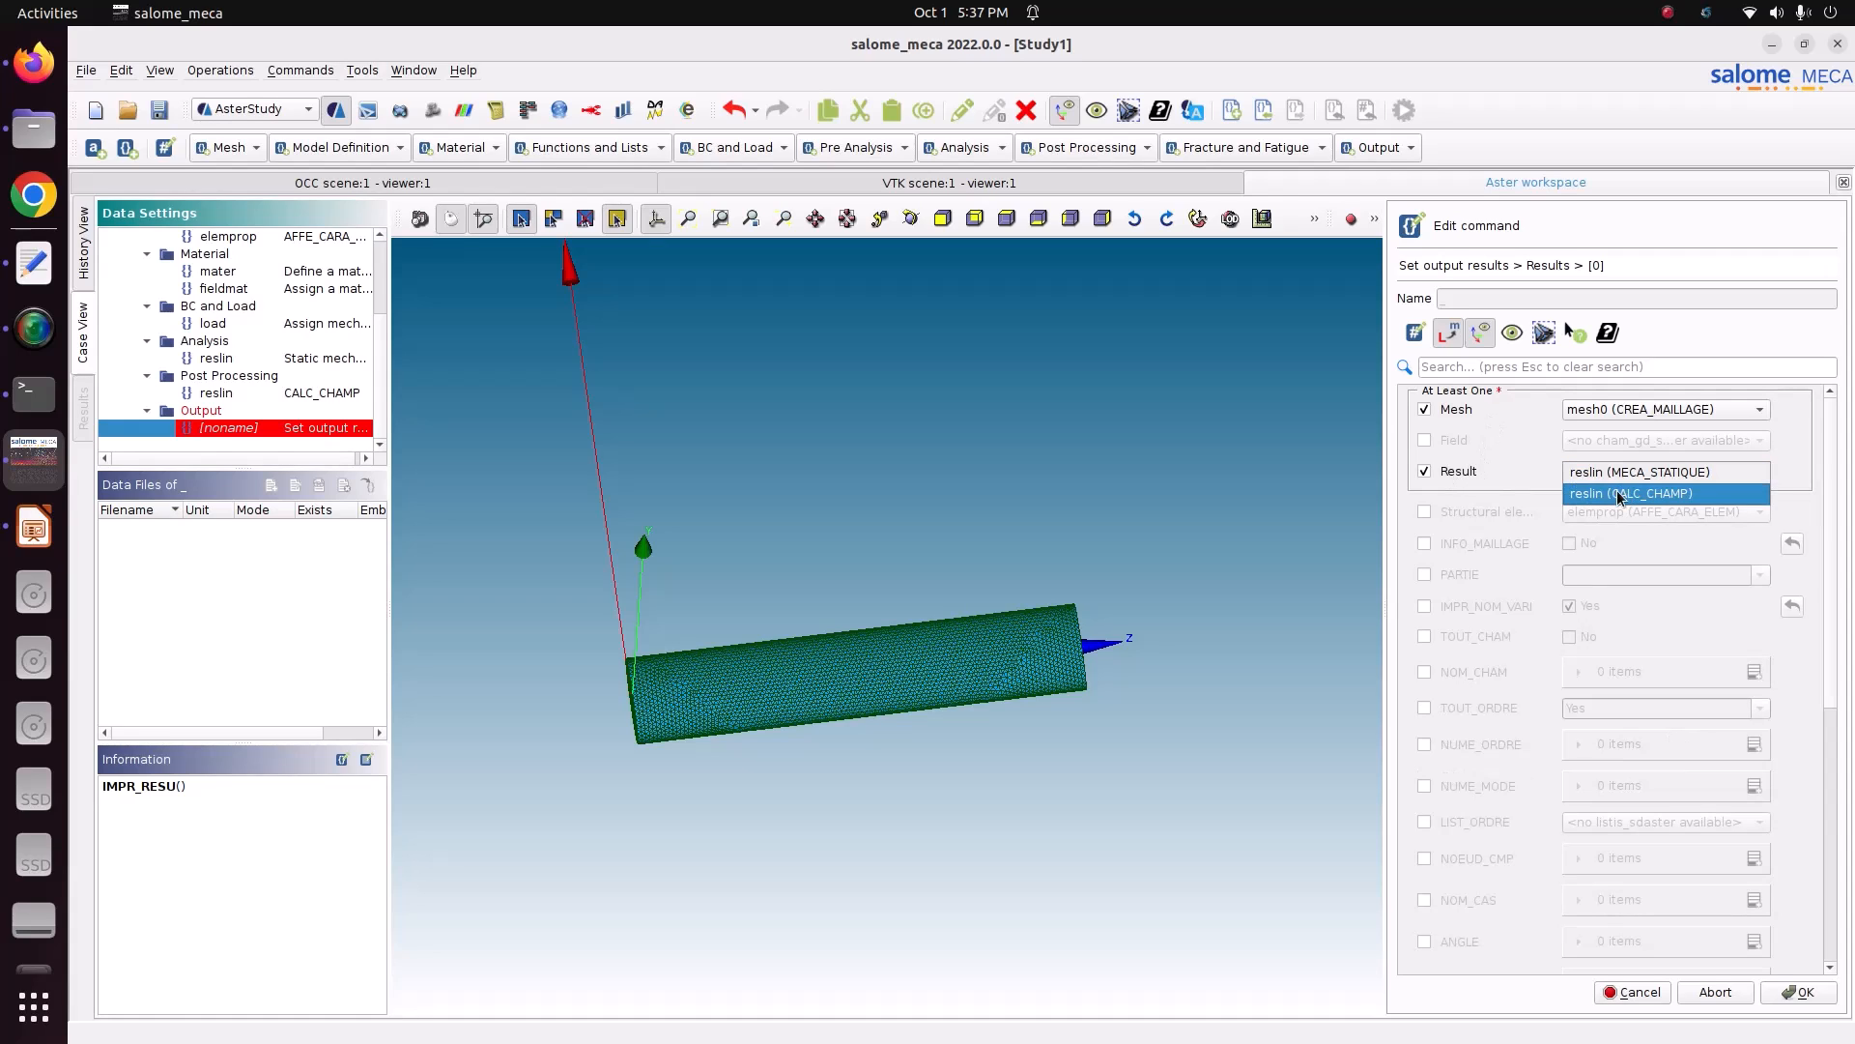
pyautogui.click(1615, 493)
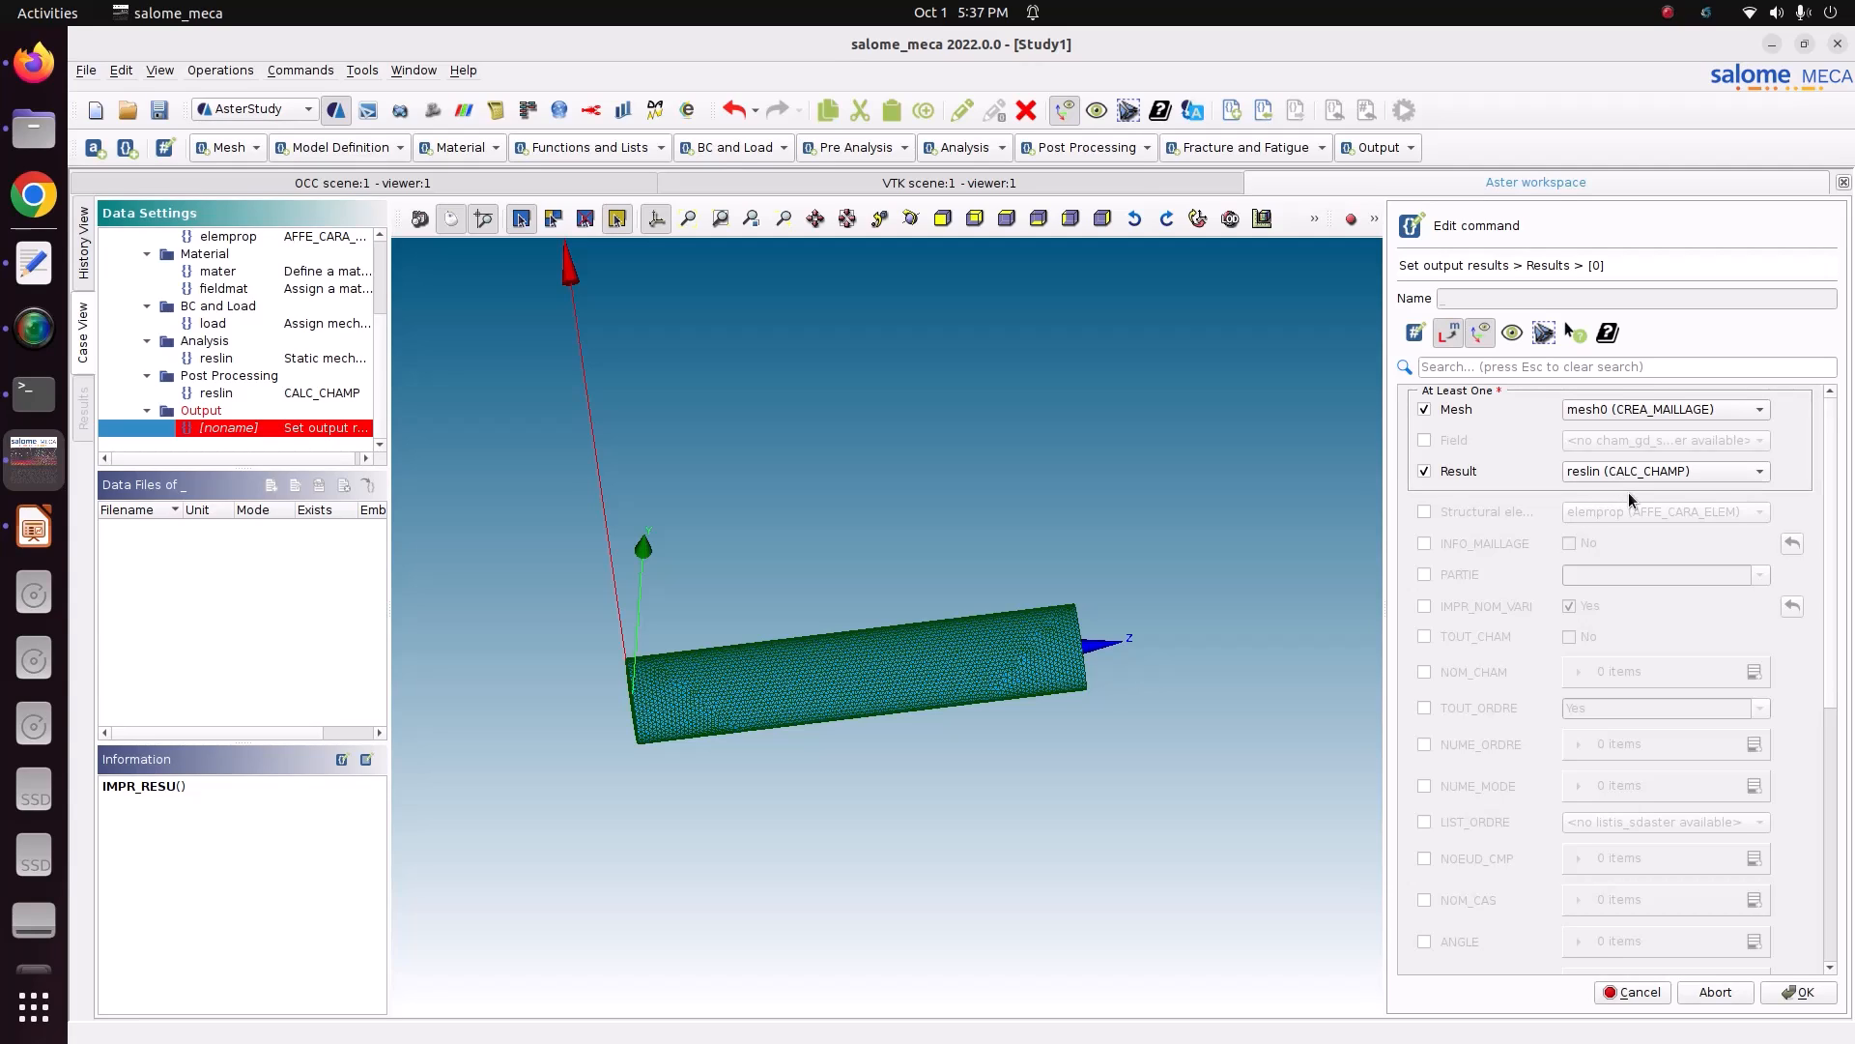
# - Include the structural element characteristics elemprop and set TOUT_CHAM to Yes in the Results entry, accepting it
pyautogui.click(1522, 513)
pyautogui.click(1627, 510)
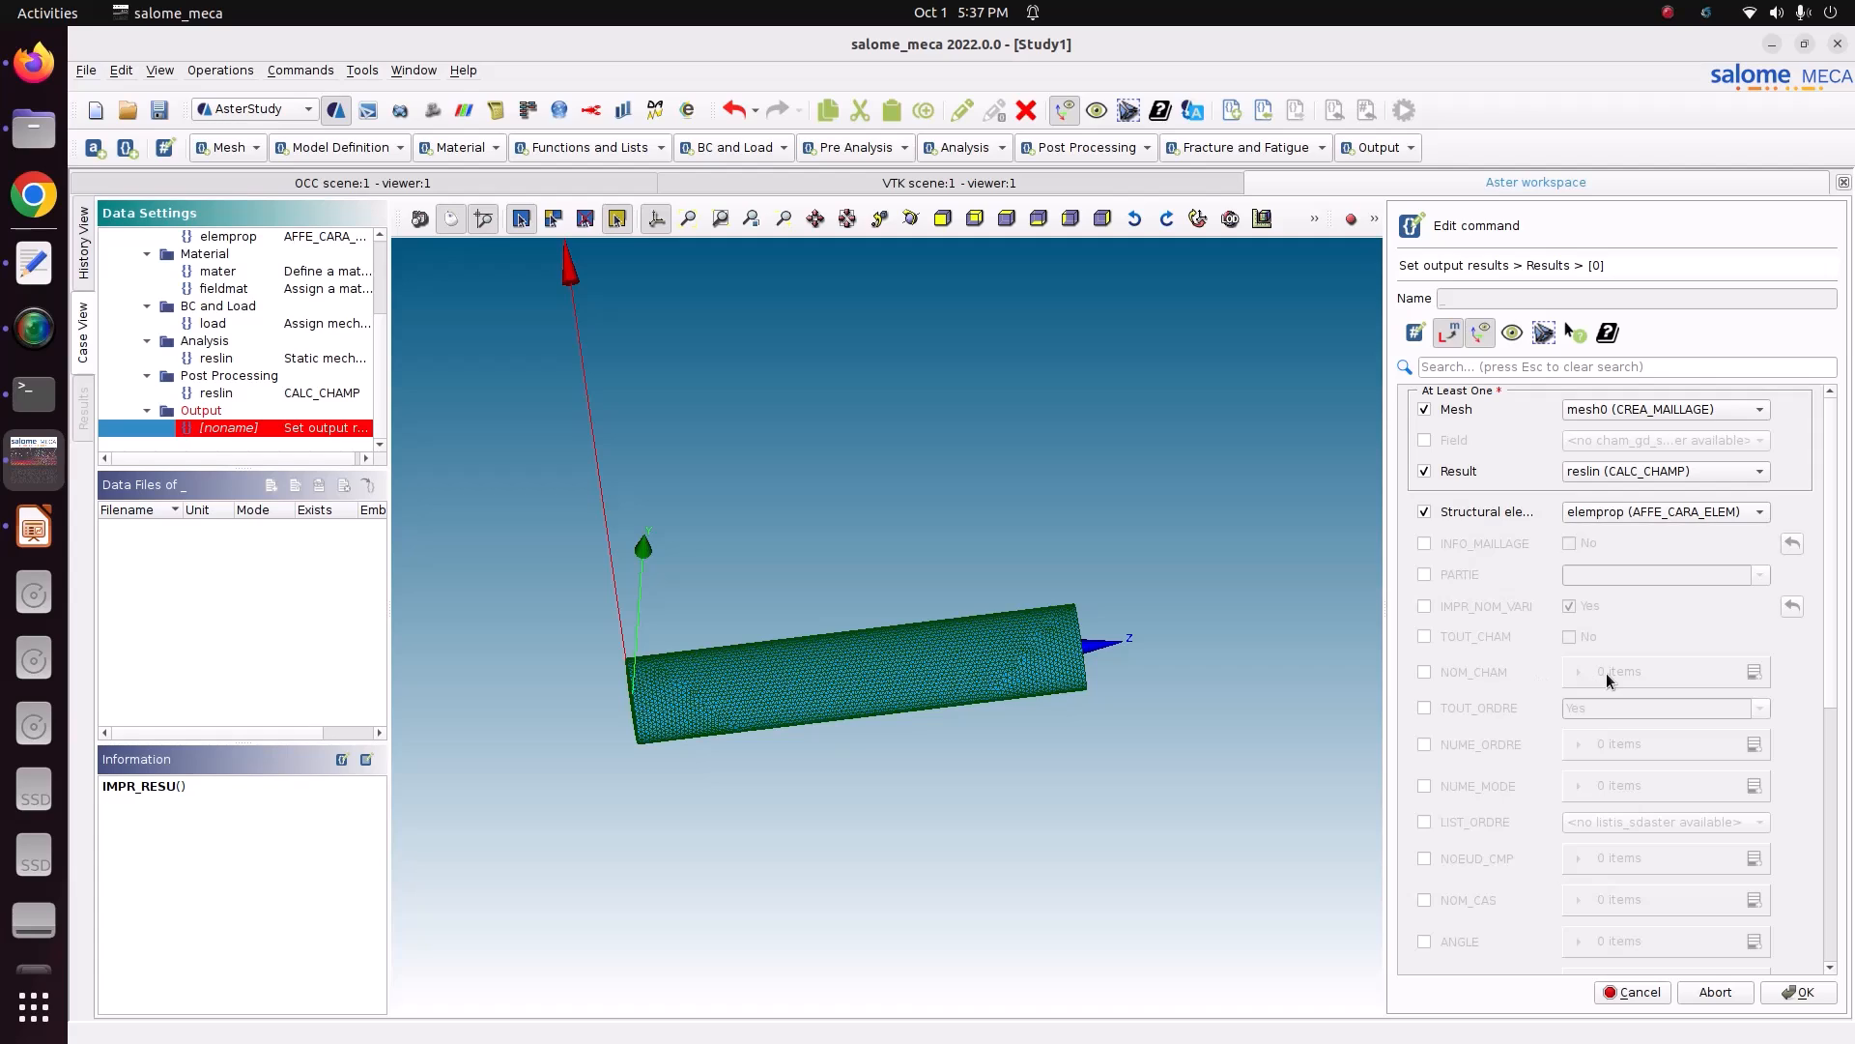
pyautogui.click(1425, 636)
pyautogui.click(1570, 637)
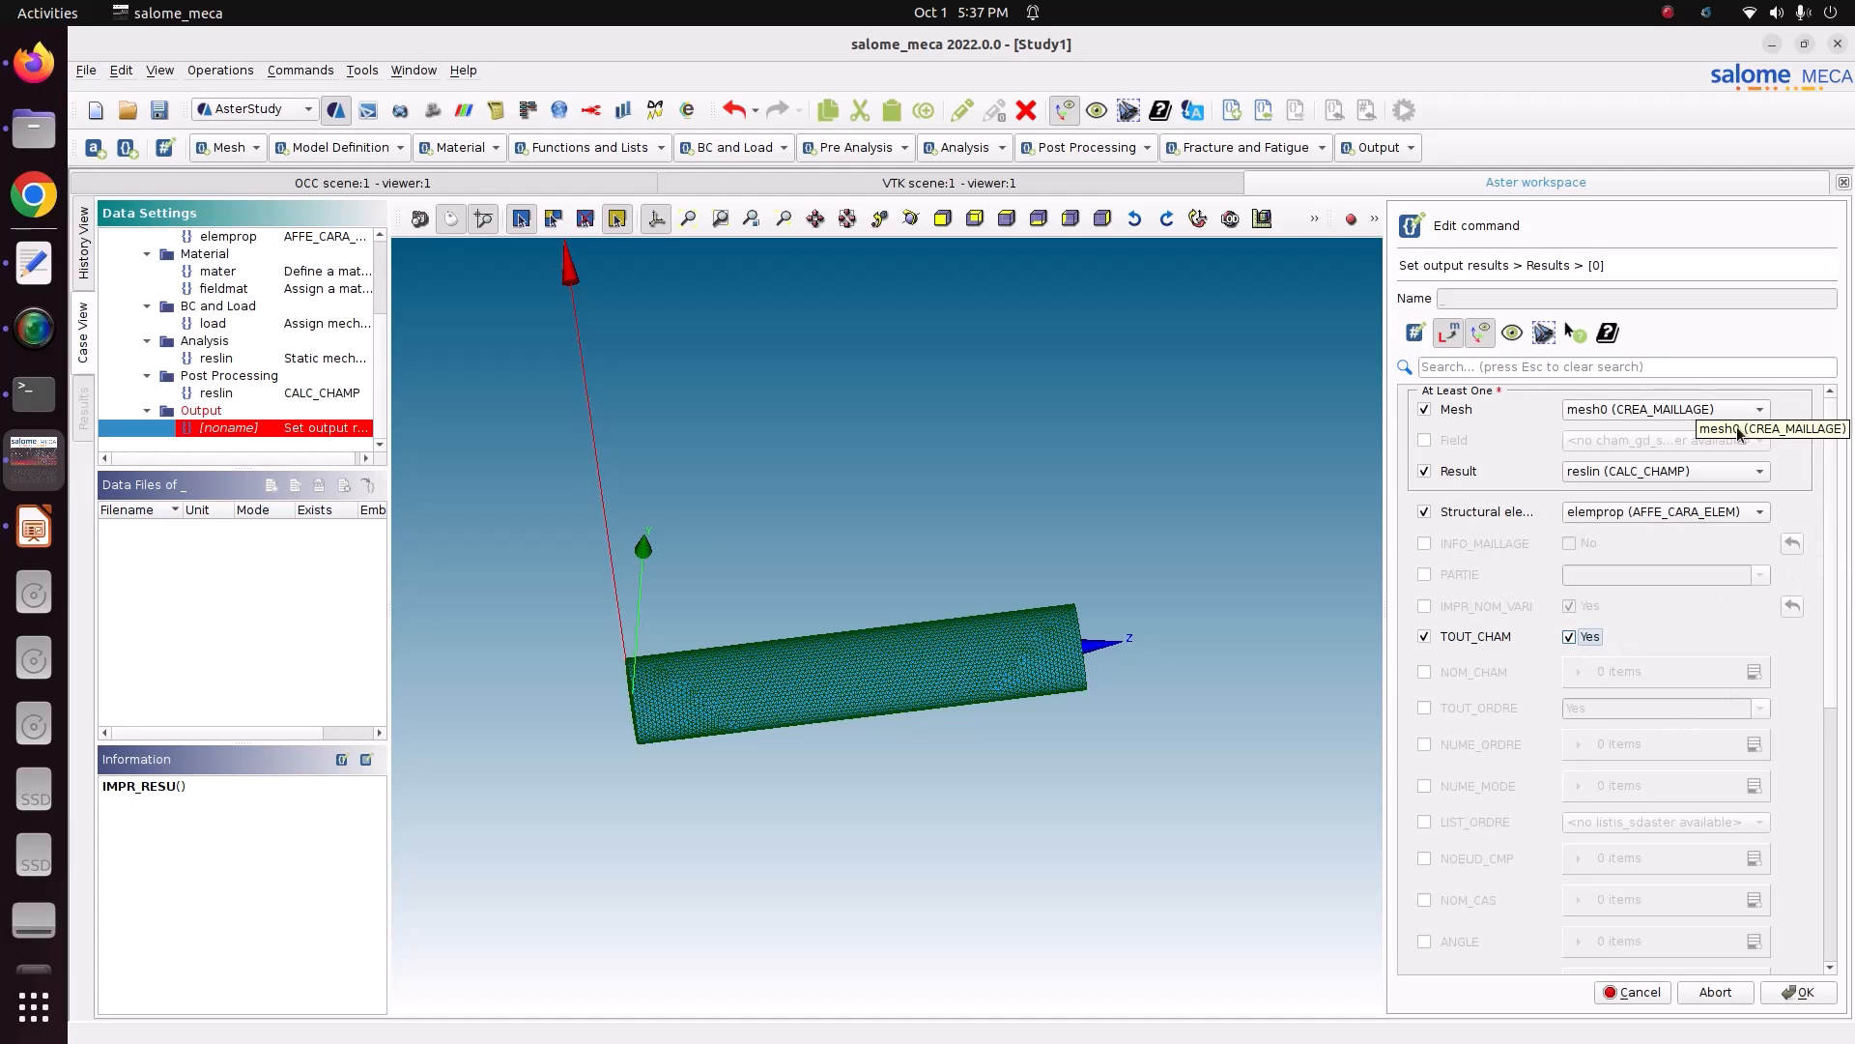
pyautogui.moveTo(1830, 501); pyautogui.dragTo(1829, 836)
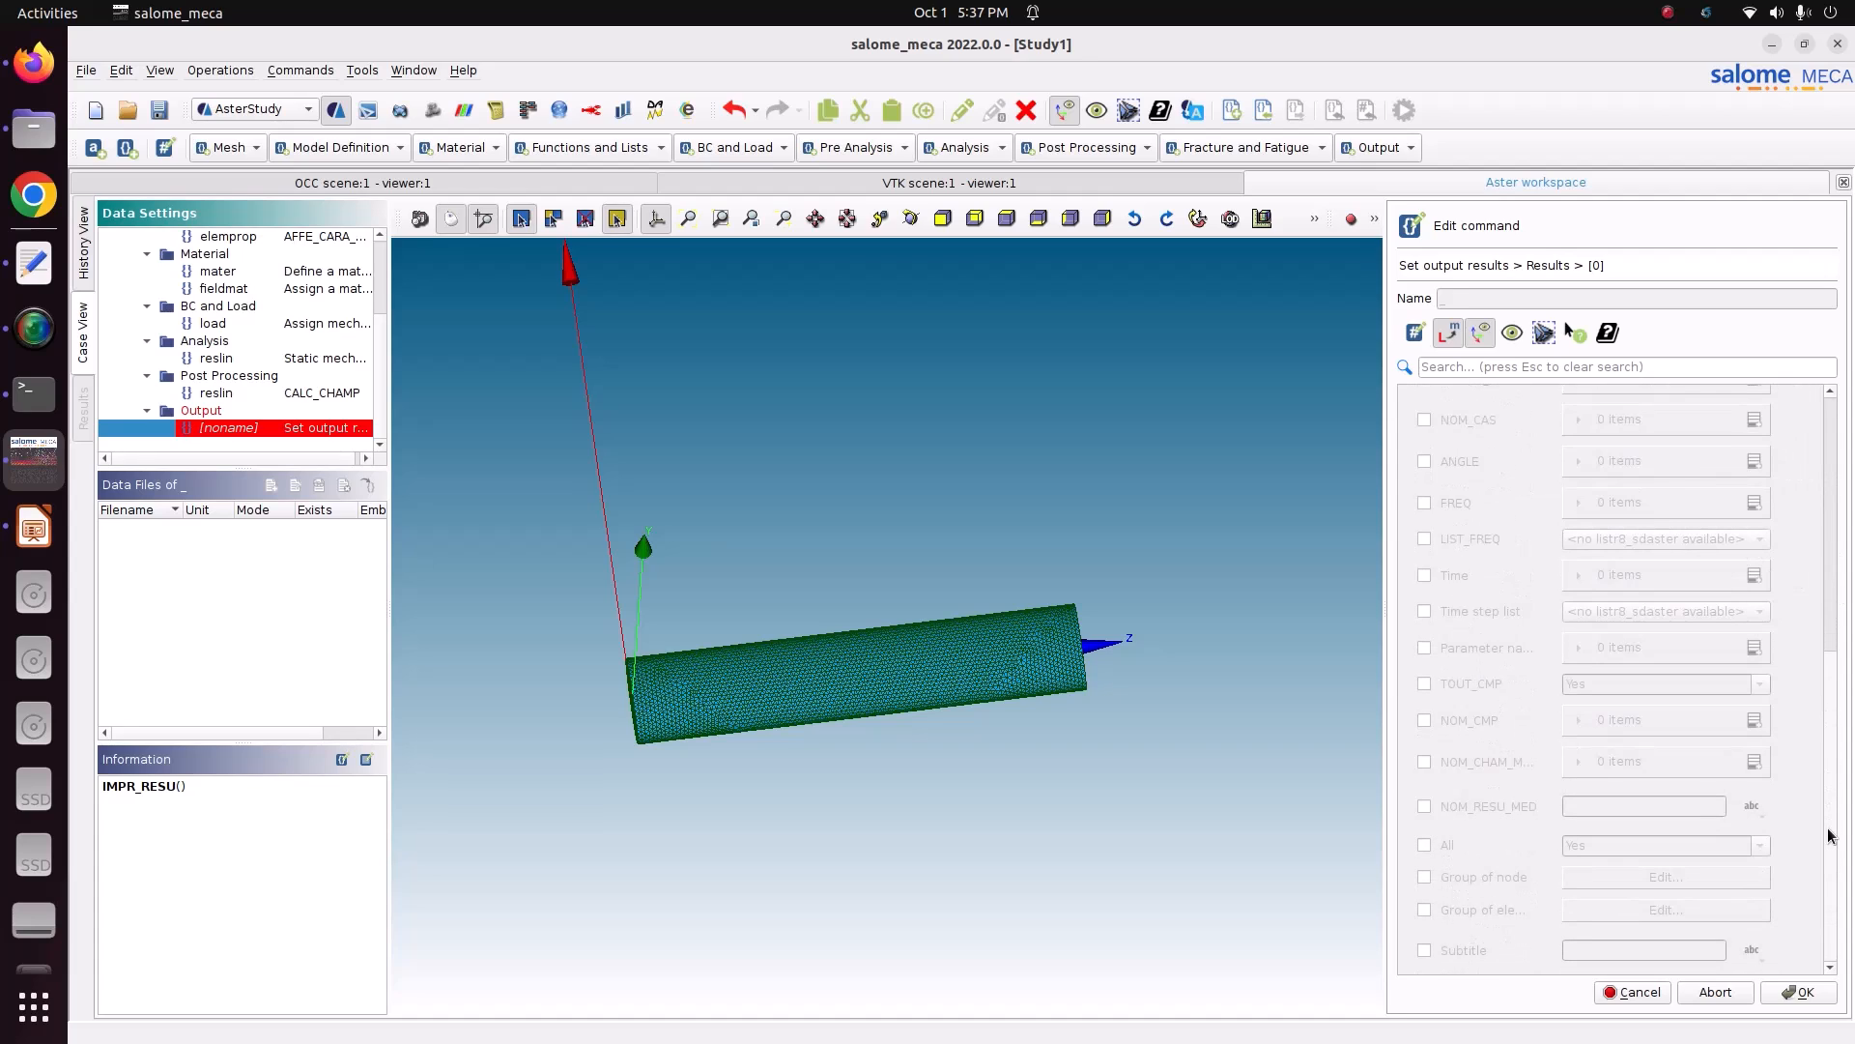
pyautogui.click(1799, 992)
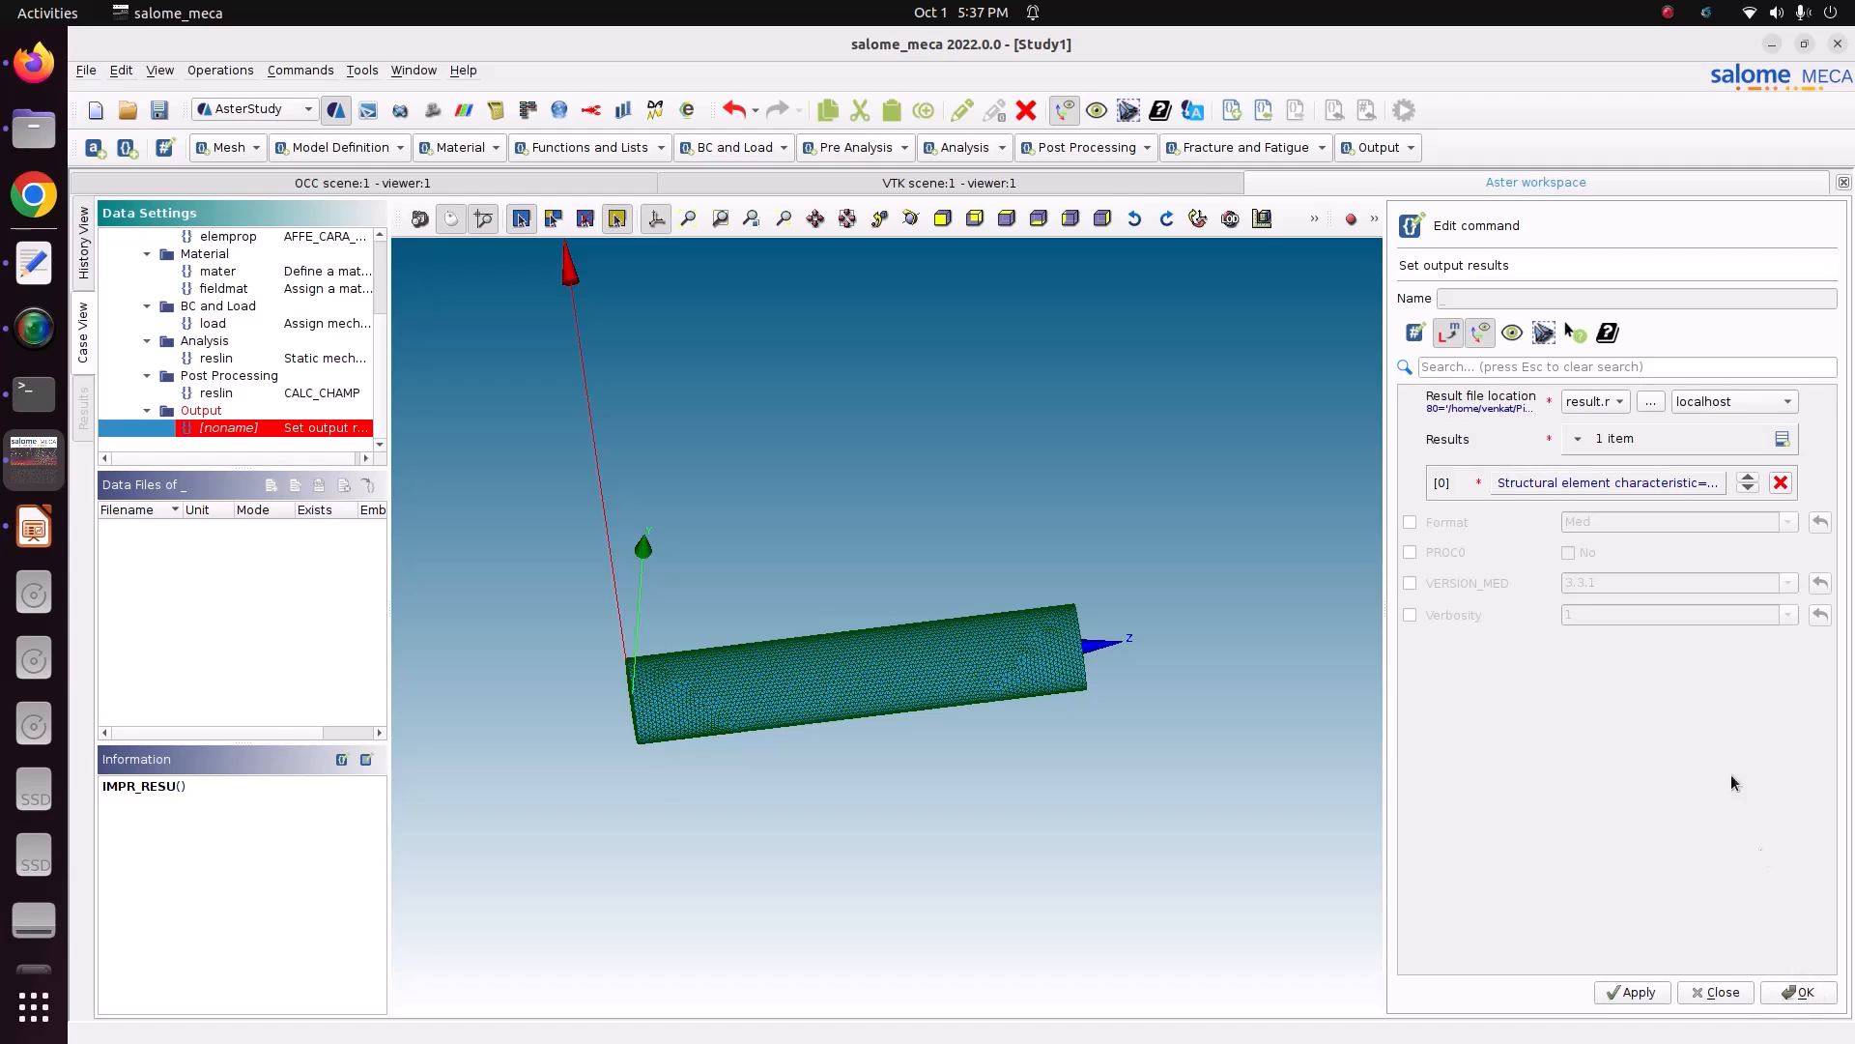
# - Enable the Med format for the output results command and store the command
pyautogui.click(1447, 527)
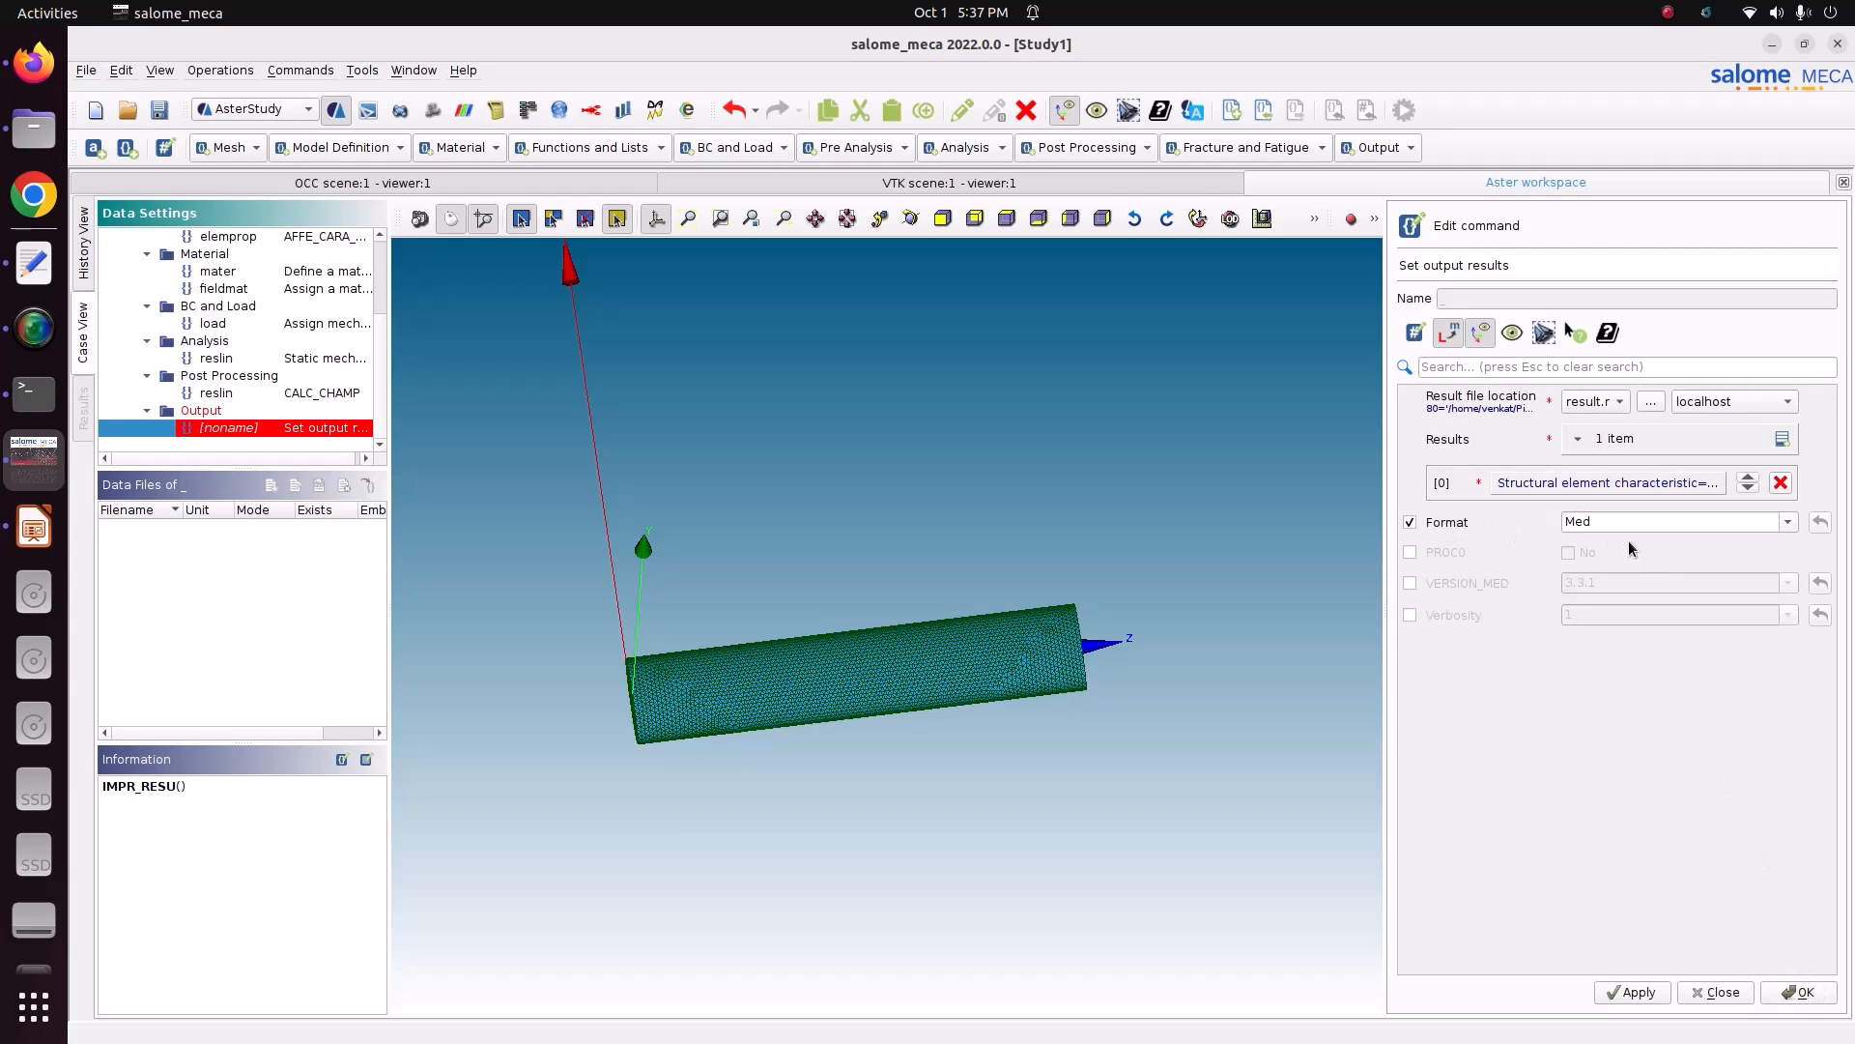
pyautogui.click(1643, 992)
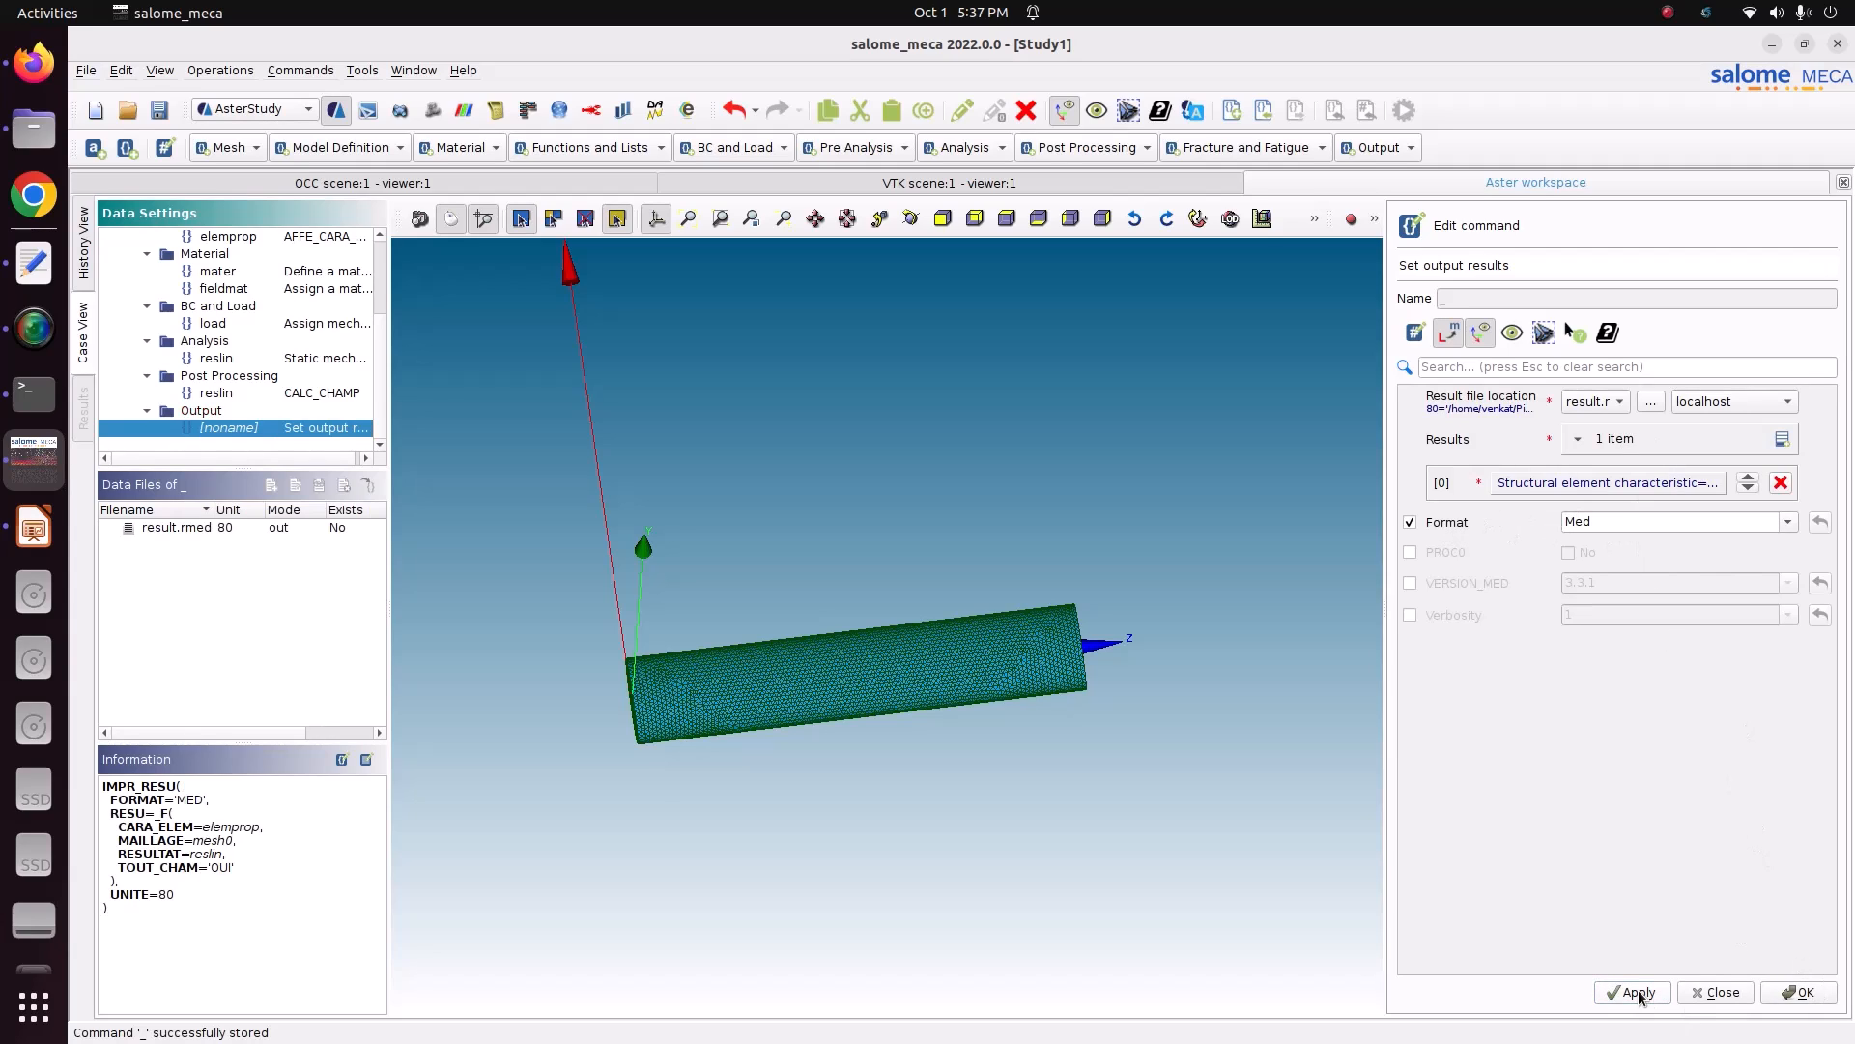
pyautogui.click(1800, 992)
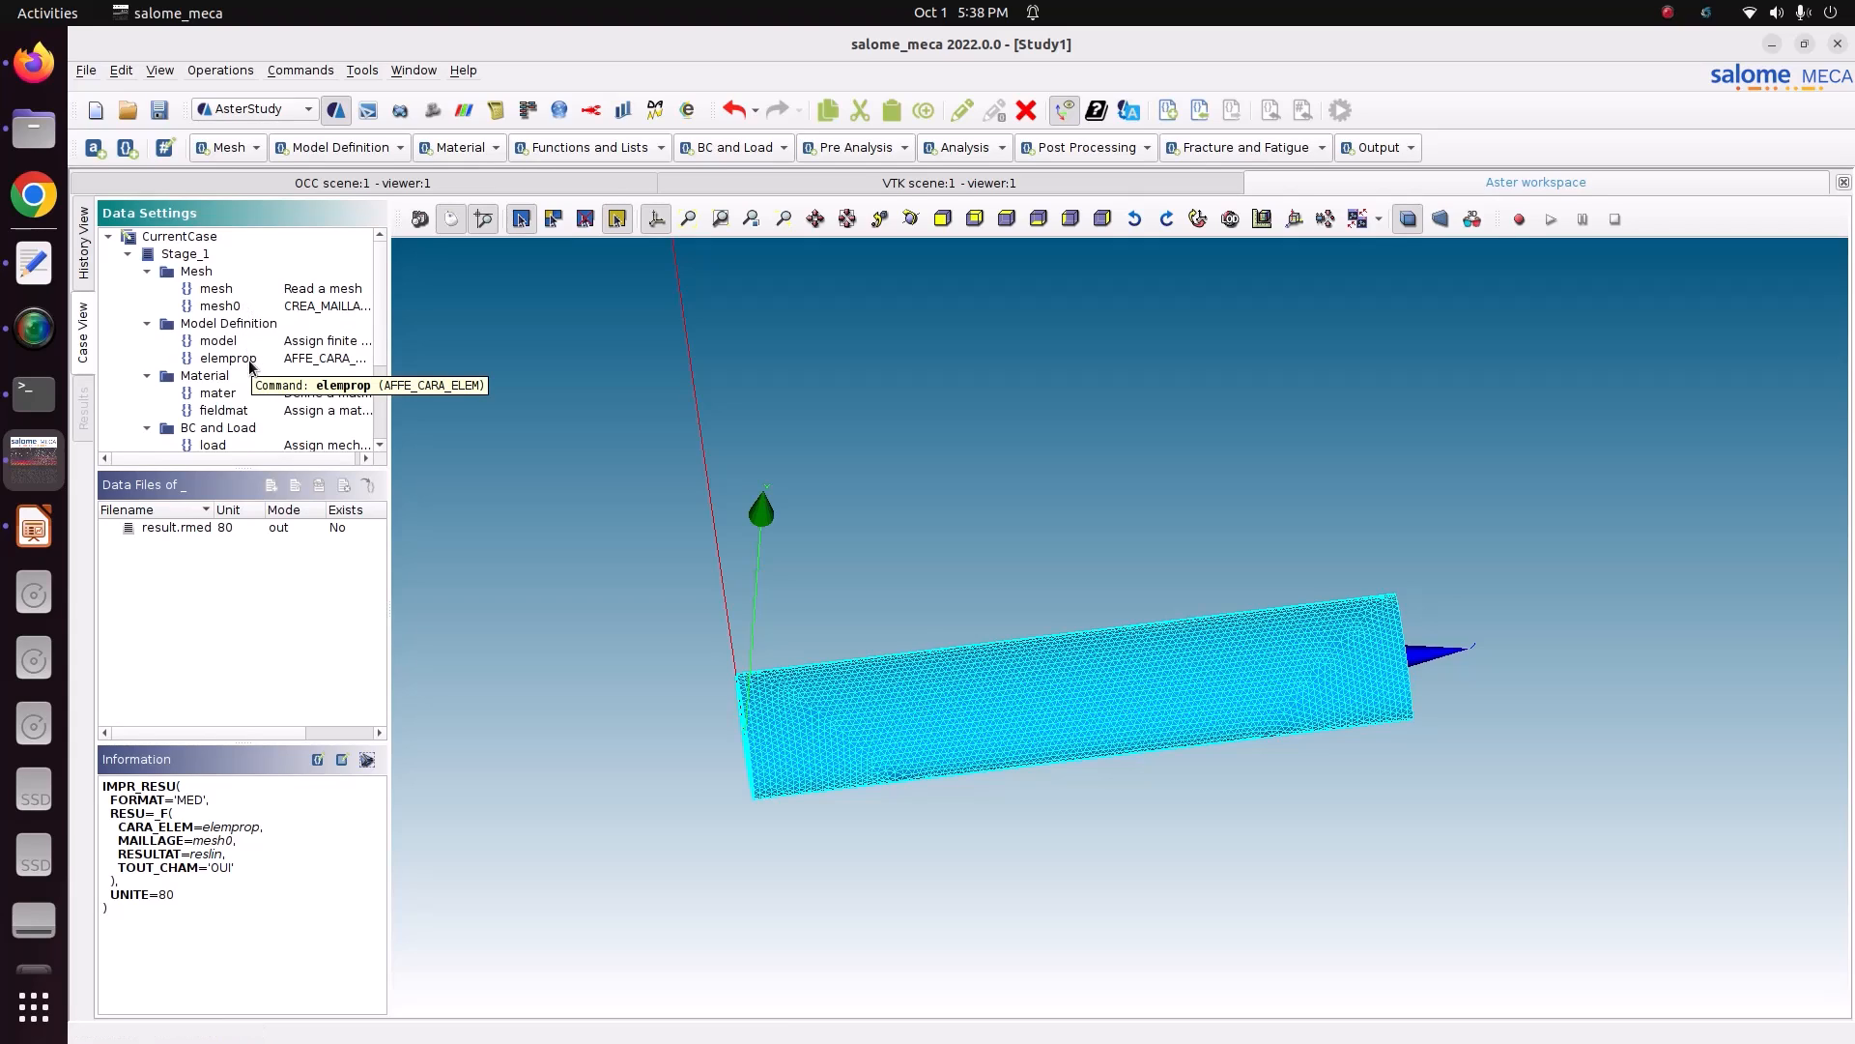
# - Mark Stage_1 of the current case for execution in the History View and save the study
pyautogui.click(85, 244)
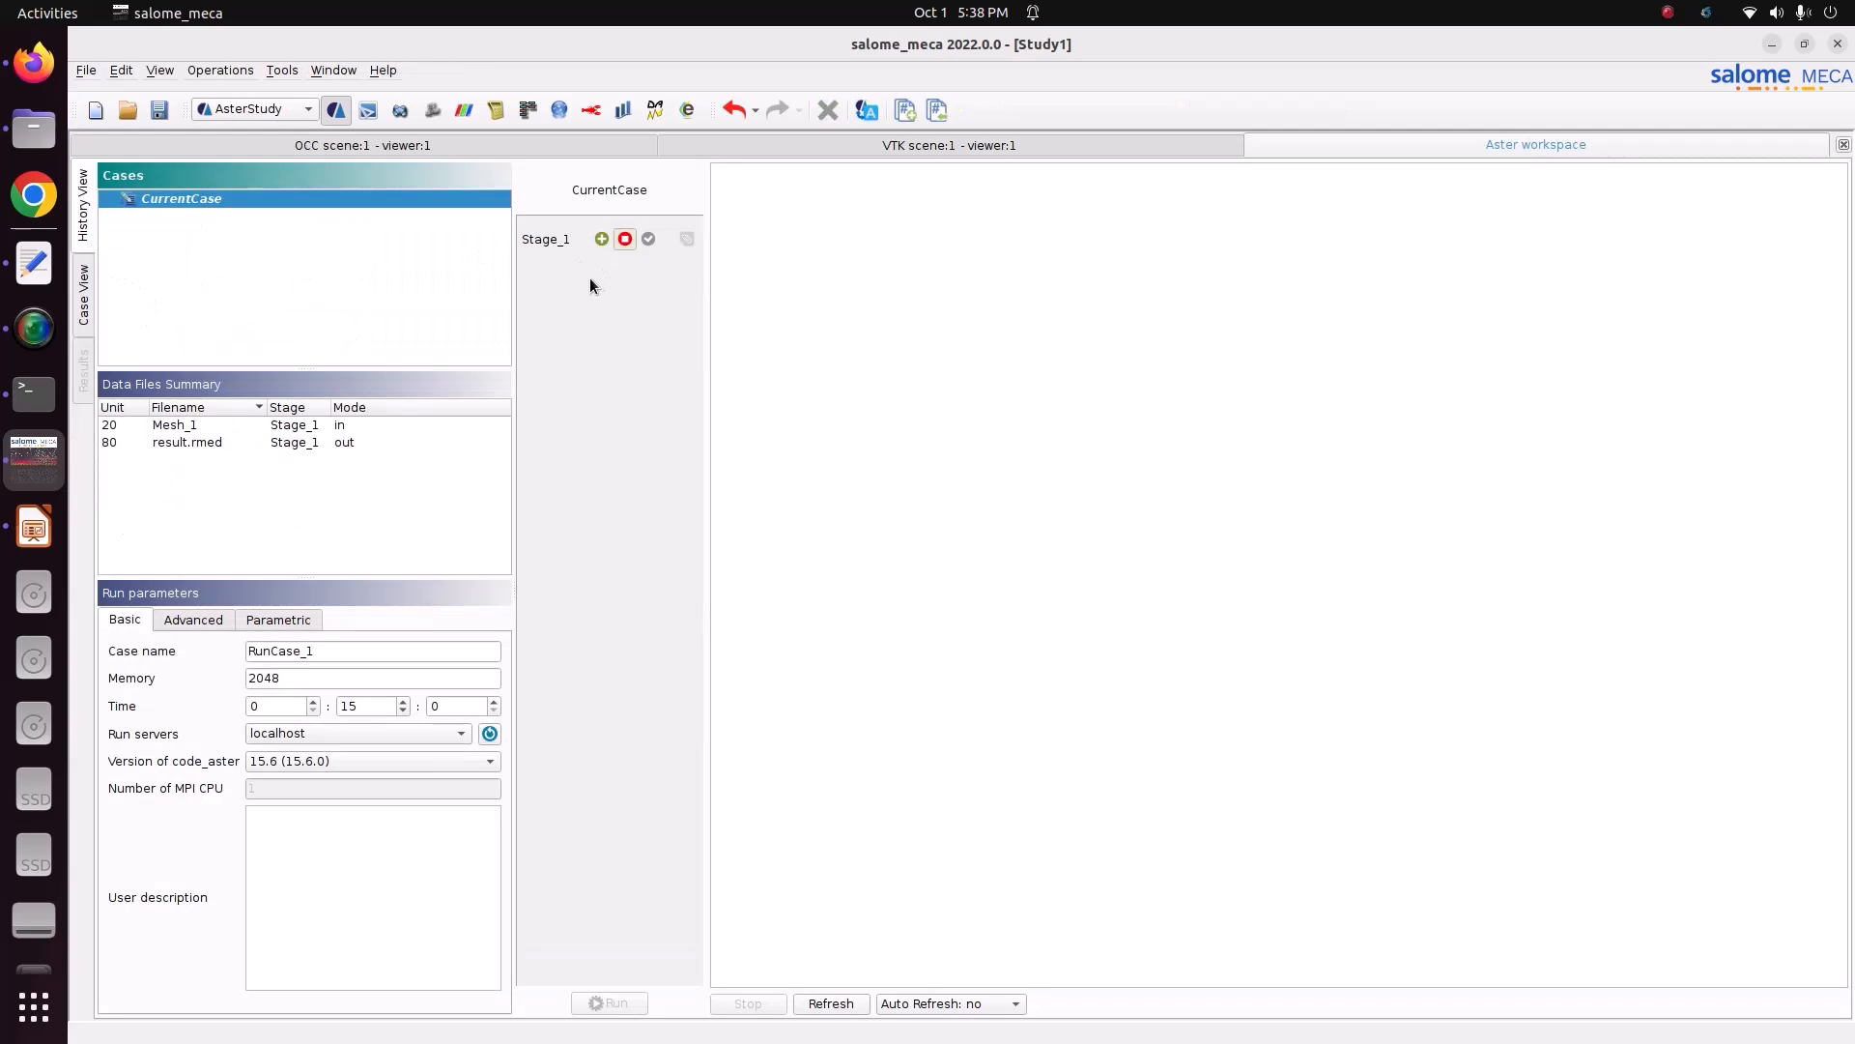
pyautogui.click(594, 240)
pyautogui.click(687, 240)
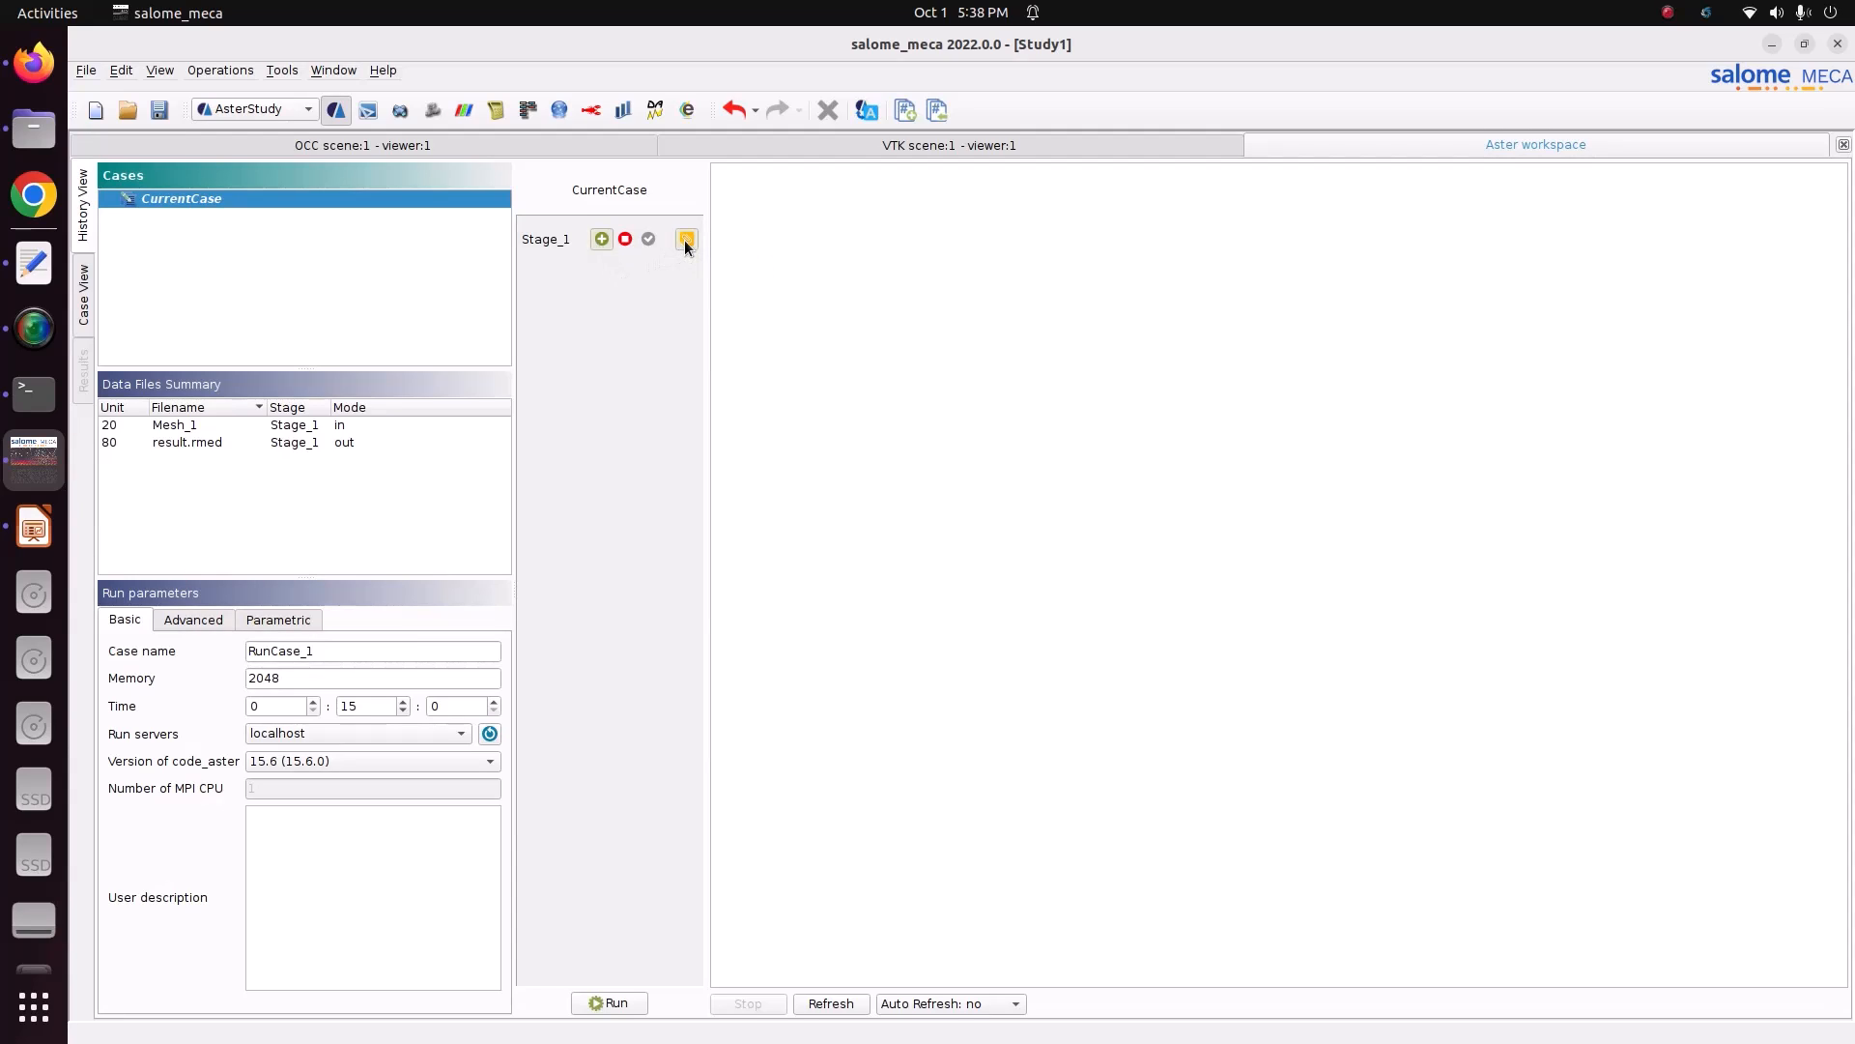
pyautogui.click(161, 118)
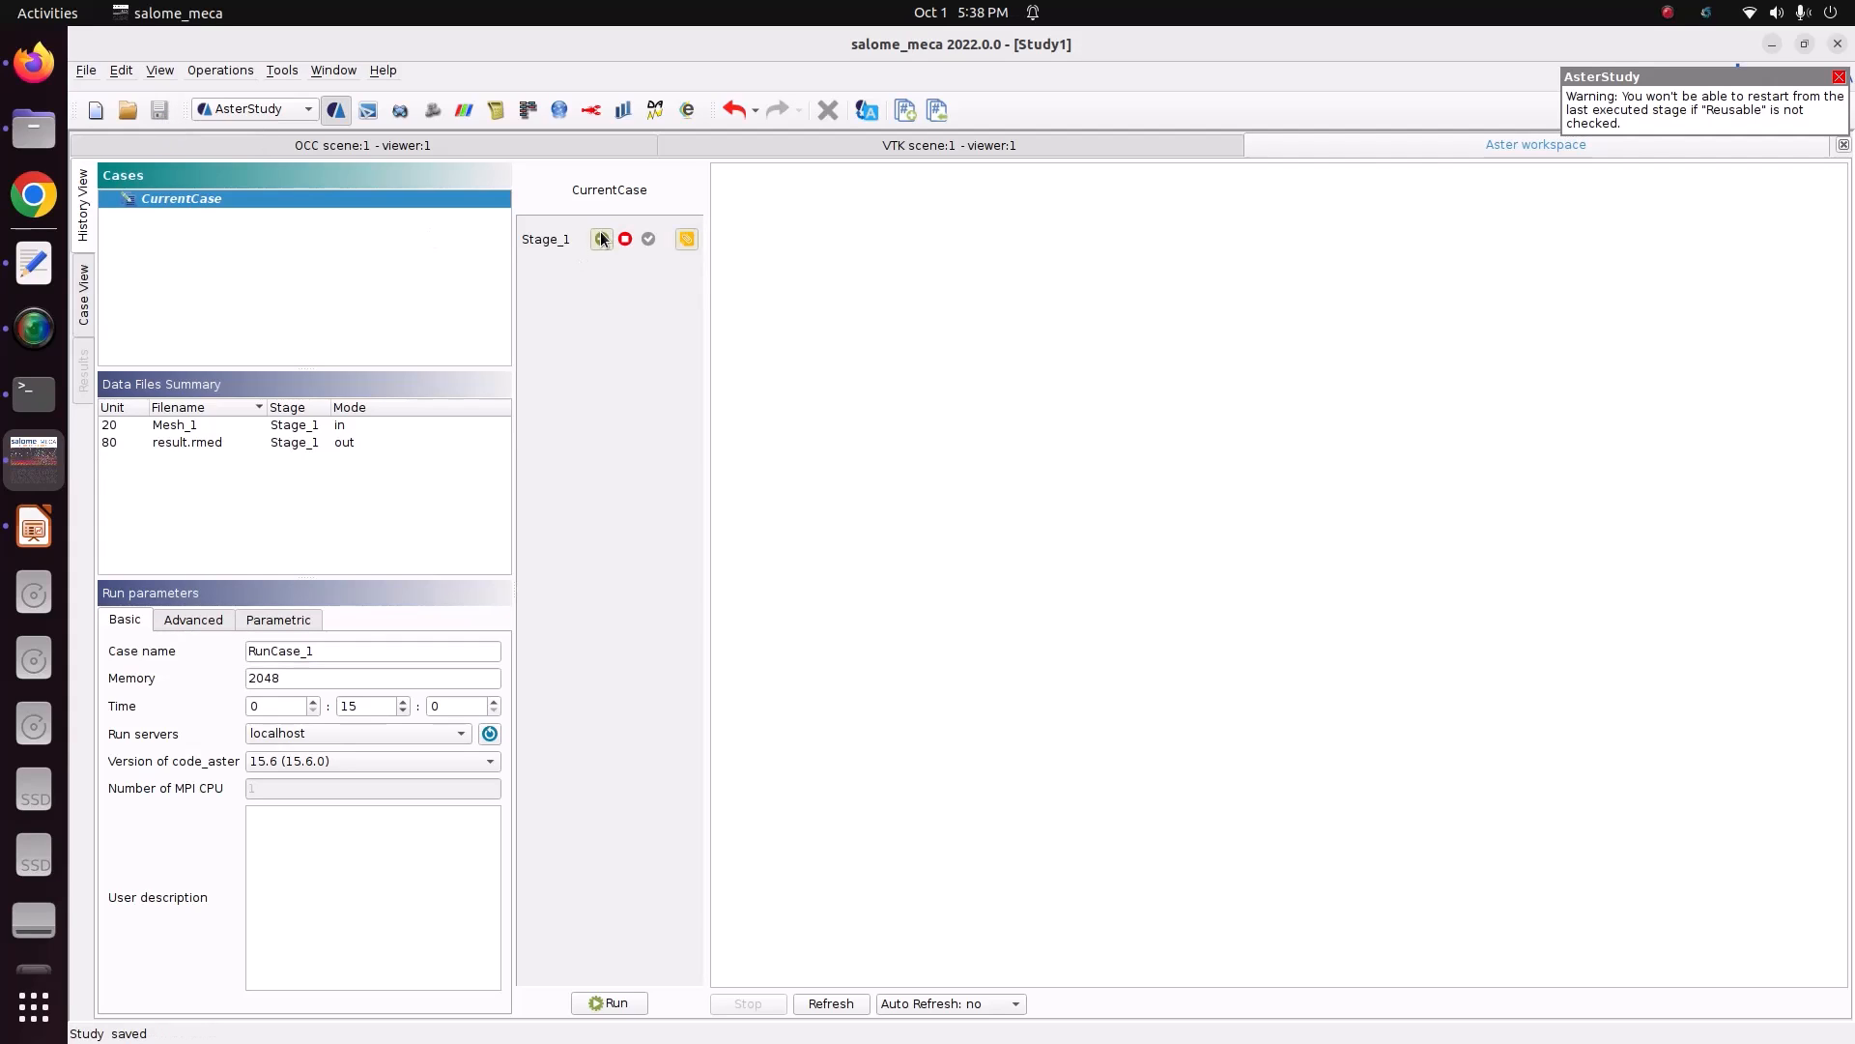
# - Set the run's auto refresh to 5s and run the case
pyautogui.click(976, 1010)
pyautogui.click(985, 907)
pyautogui.click(957, 1003)
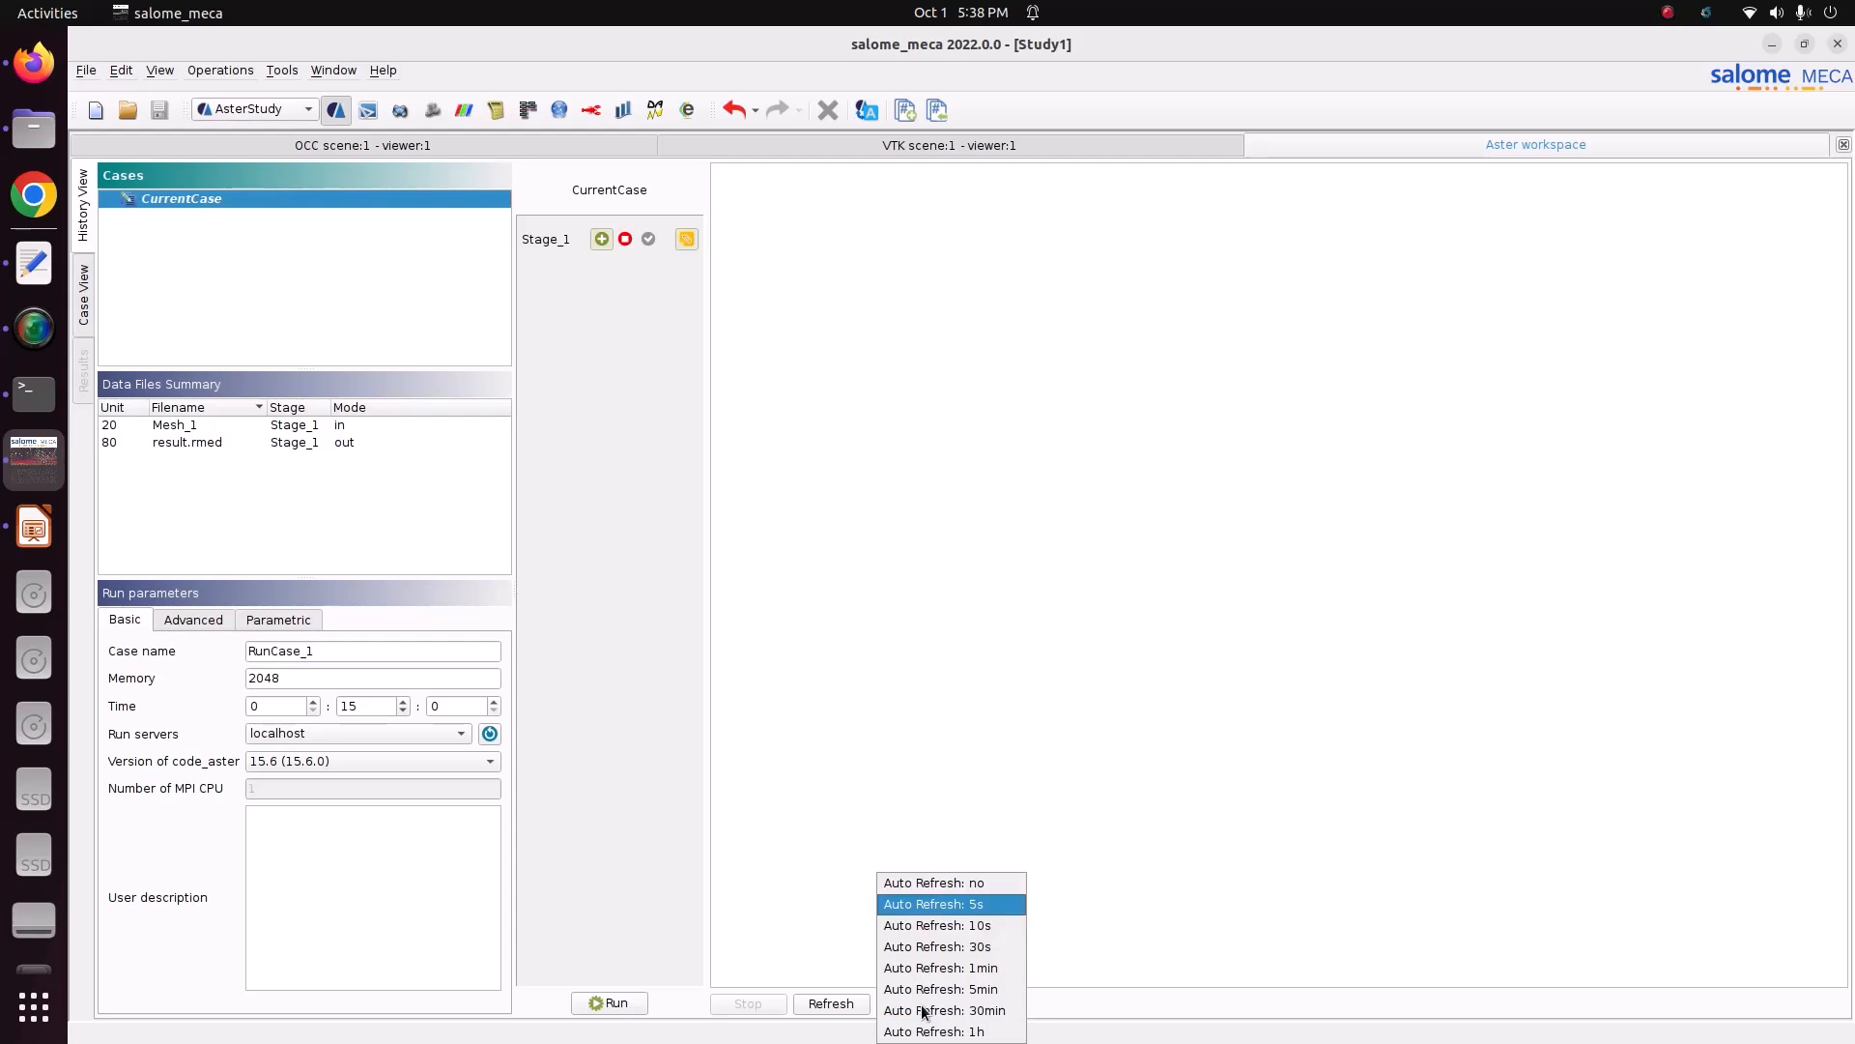
pyautogui.click(1009, 902)
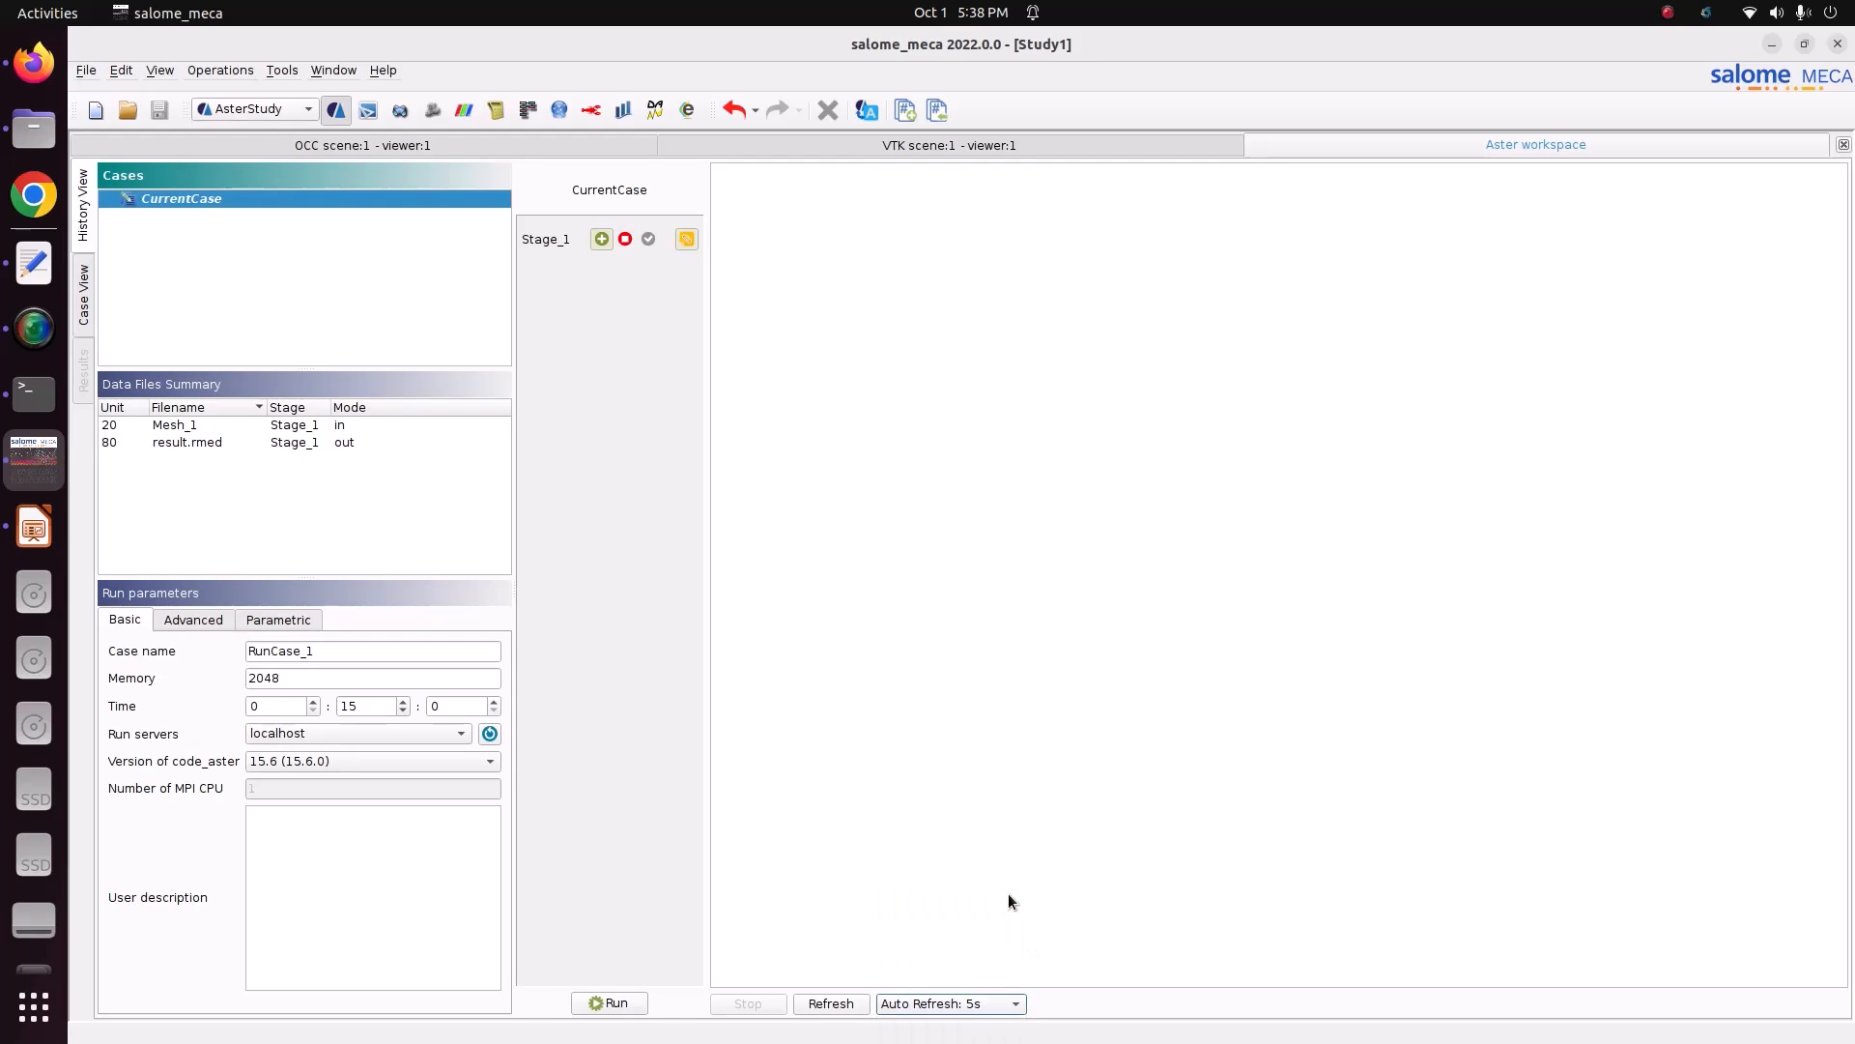
pyautogui.click(609, 1003)
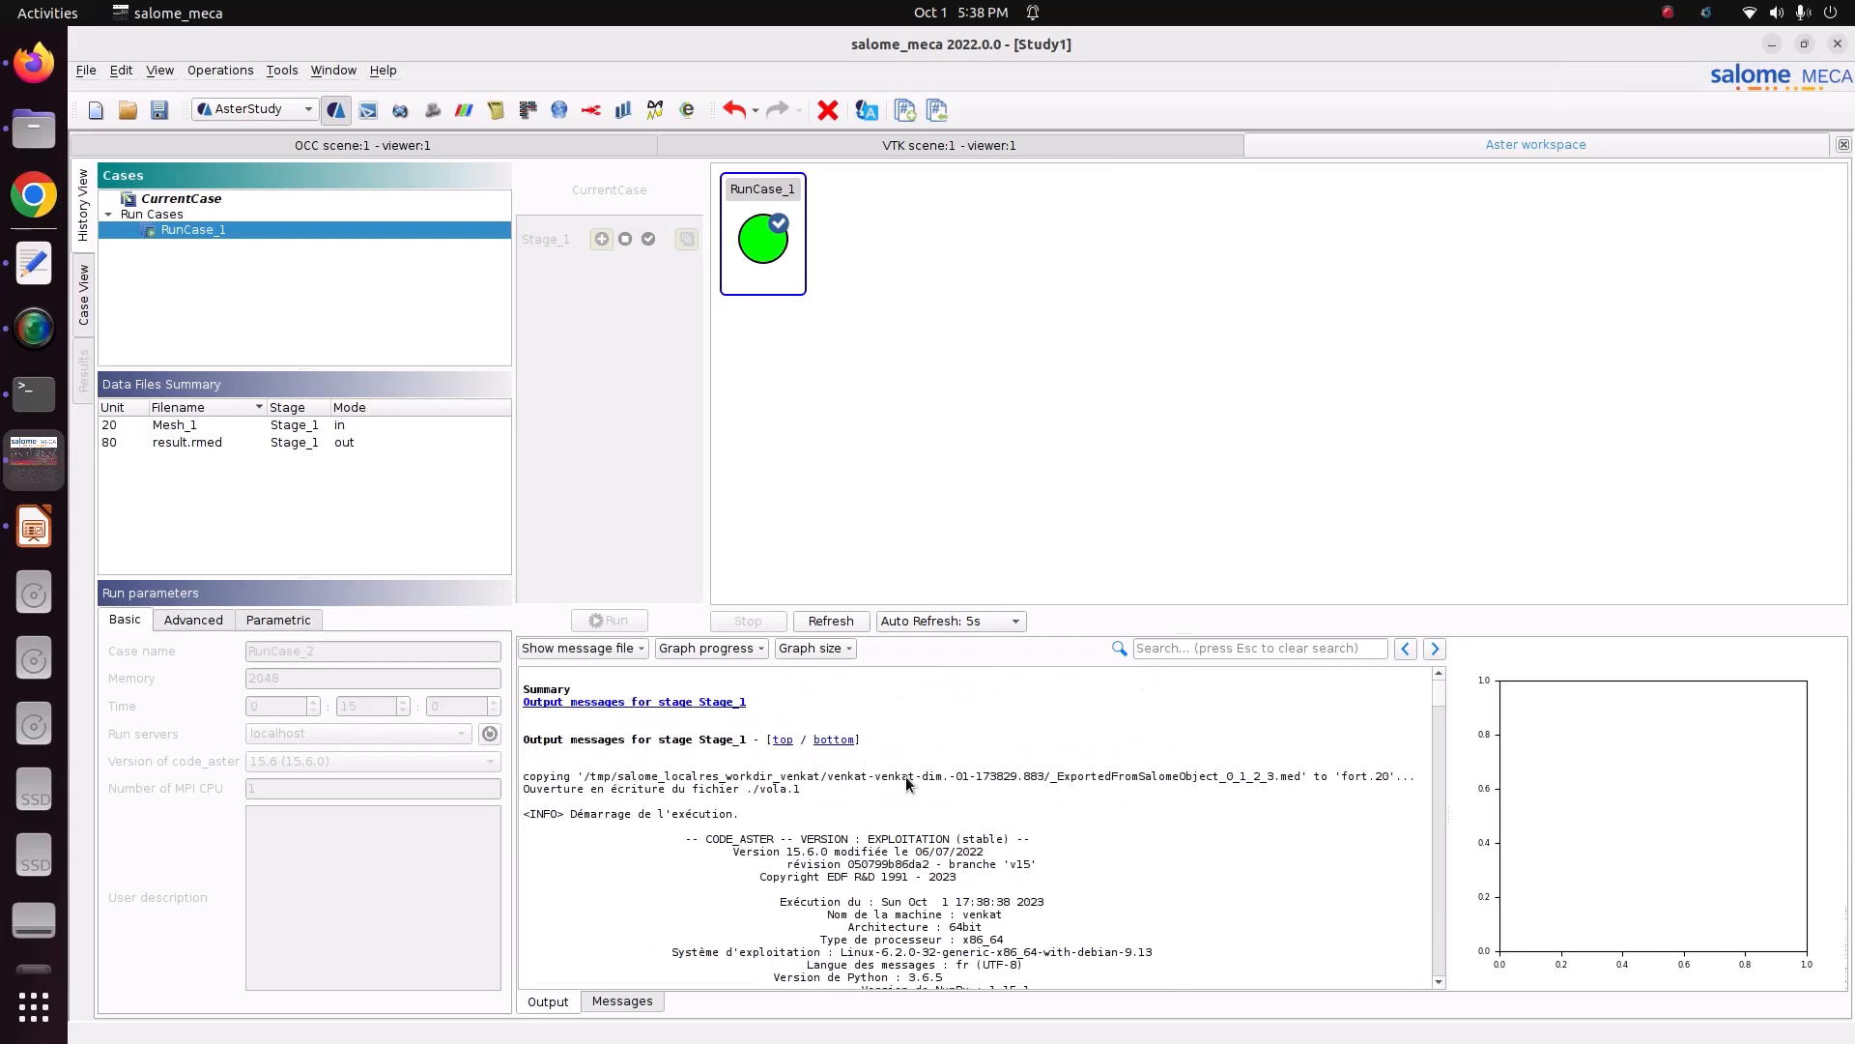
# - Examine the Stage_1 output messages of RunCase_1, including the job diagnostic and the list of emitted warnings
pyautogui.scroll(-15, 919, 808)
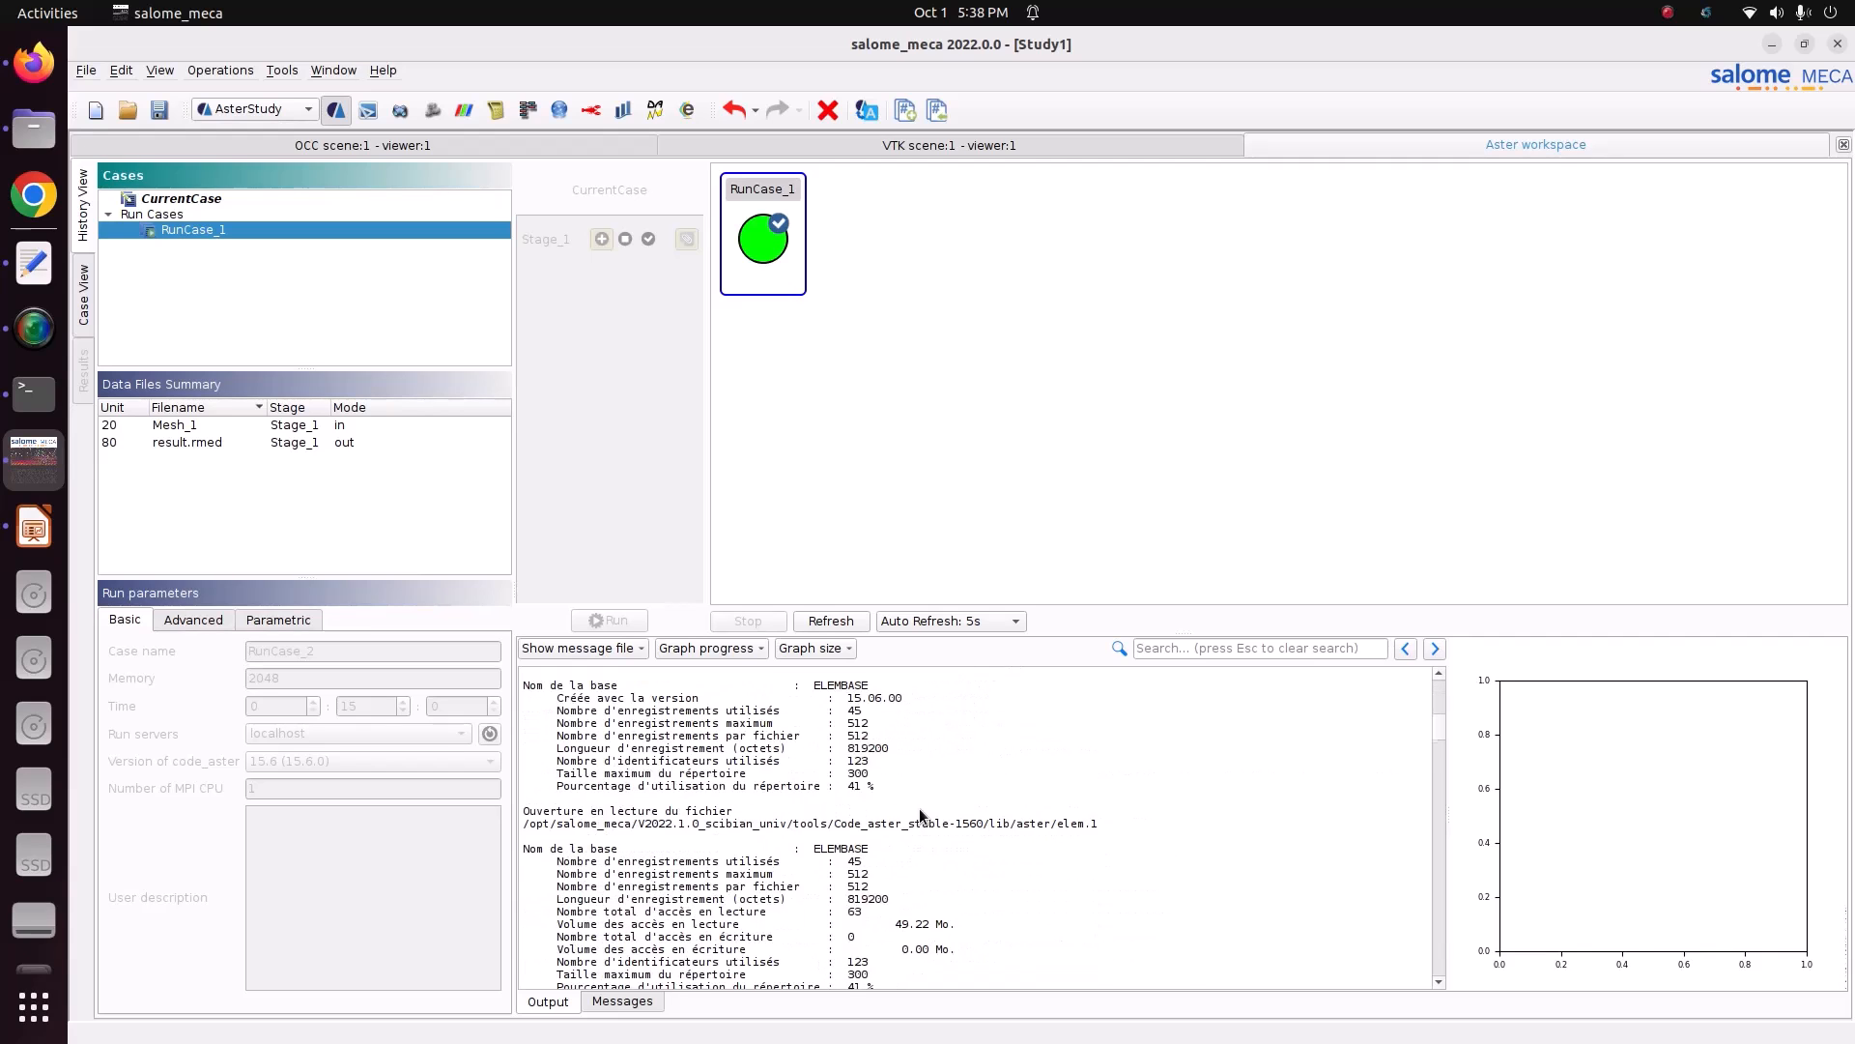
pyautogui.scroll(-15, 919, 808)
pyautogui.scroll(-15, 919, 815)
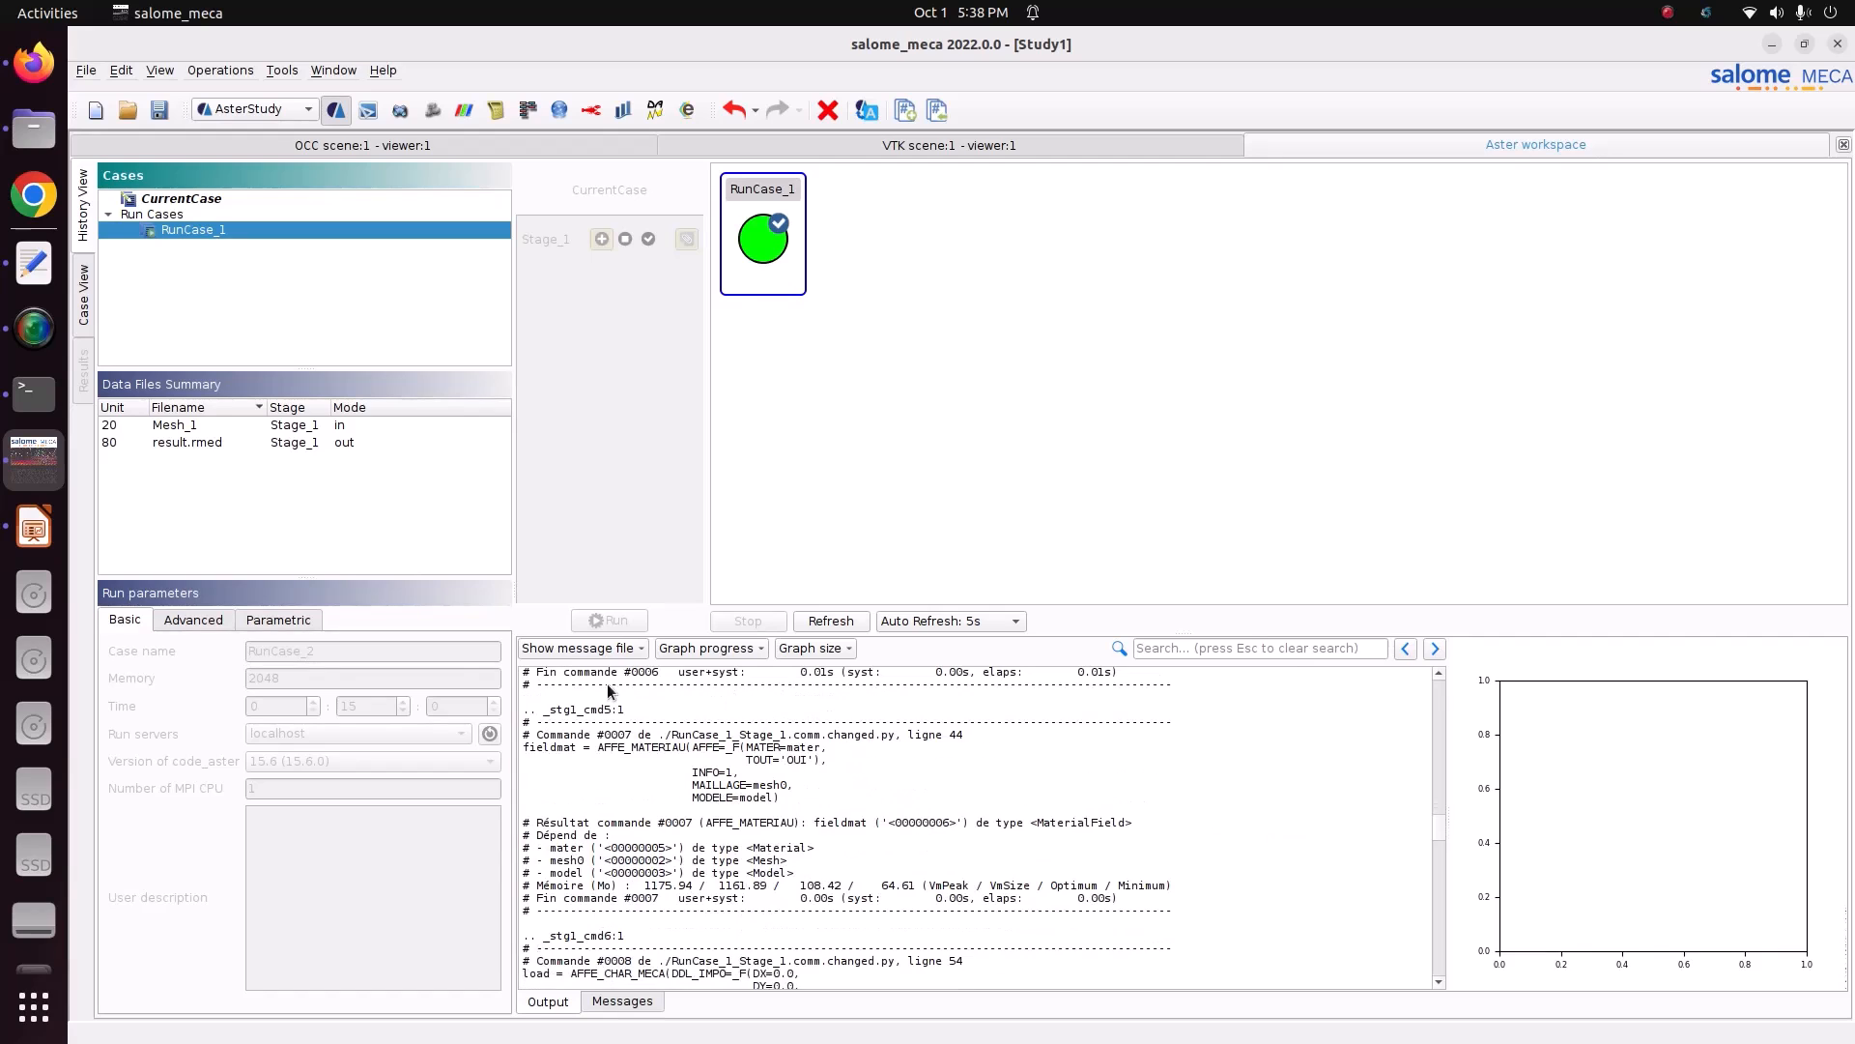
pyautogui.click(643, 648)
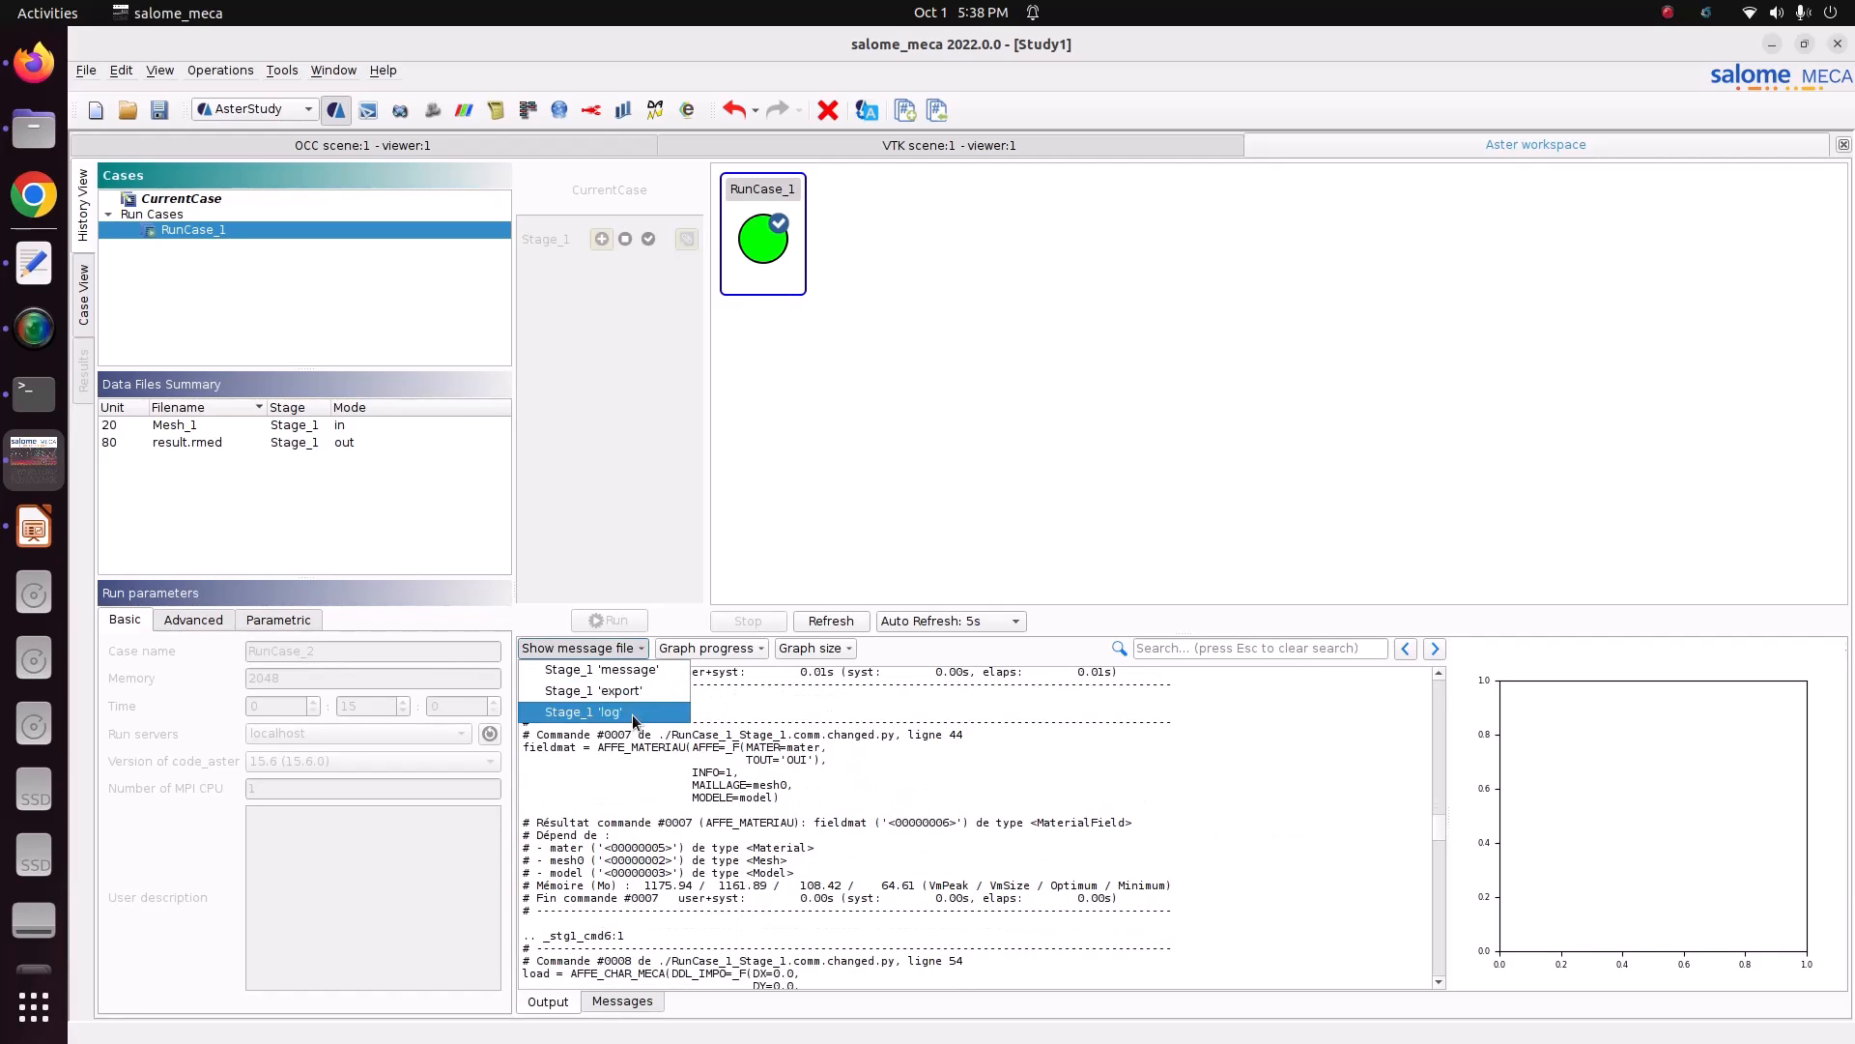
pyautogui.click(1144, 818)
pyautogui.scroll(-10, 1146, 822)
pyautogui.scroll(-15, 1146, 827)
pyautogui.scroll(-15, 1147, 830)
pyautogui.scroll(-8, 1145, 832)
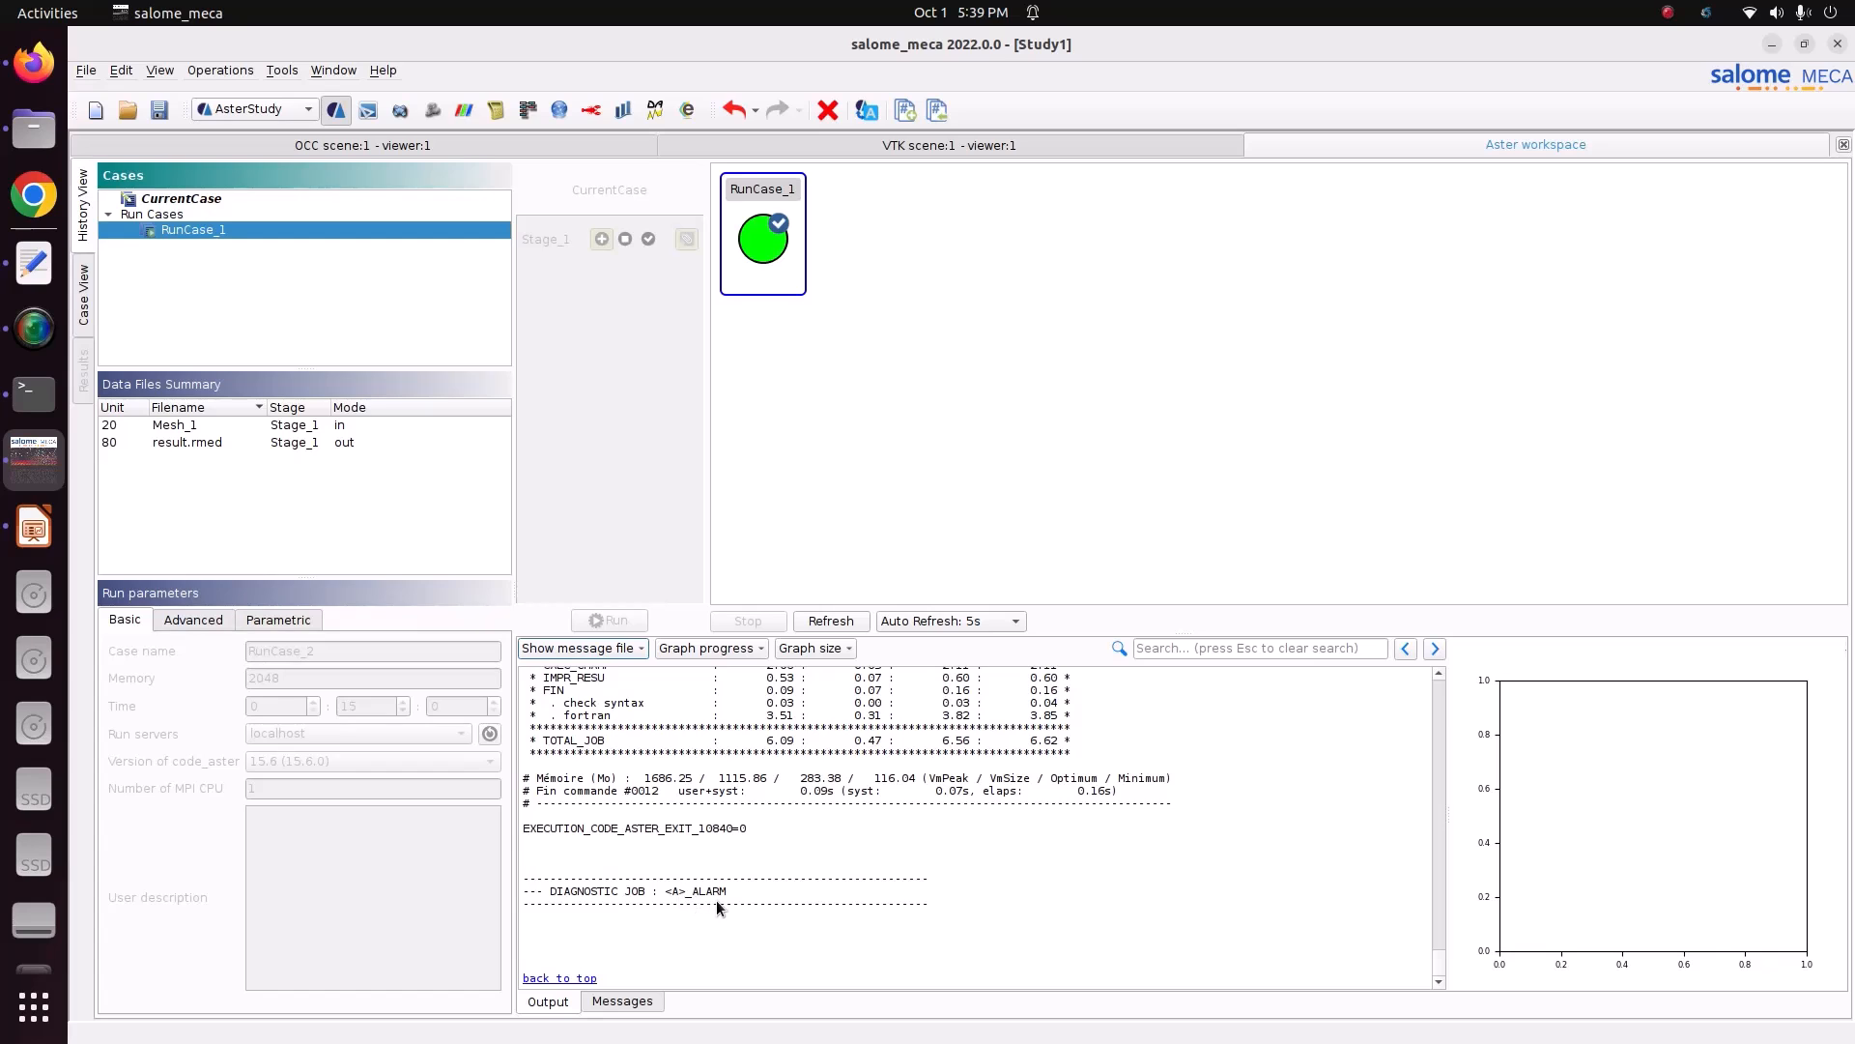
pyautogui.scroll(15, 716, 901)
pyautogui.scroll(2, 716, 901)
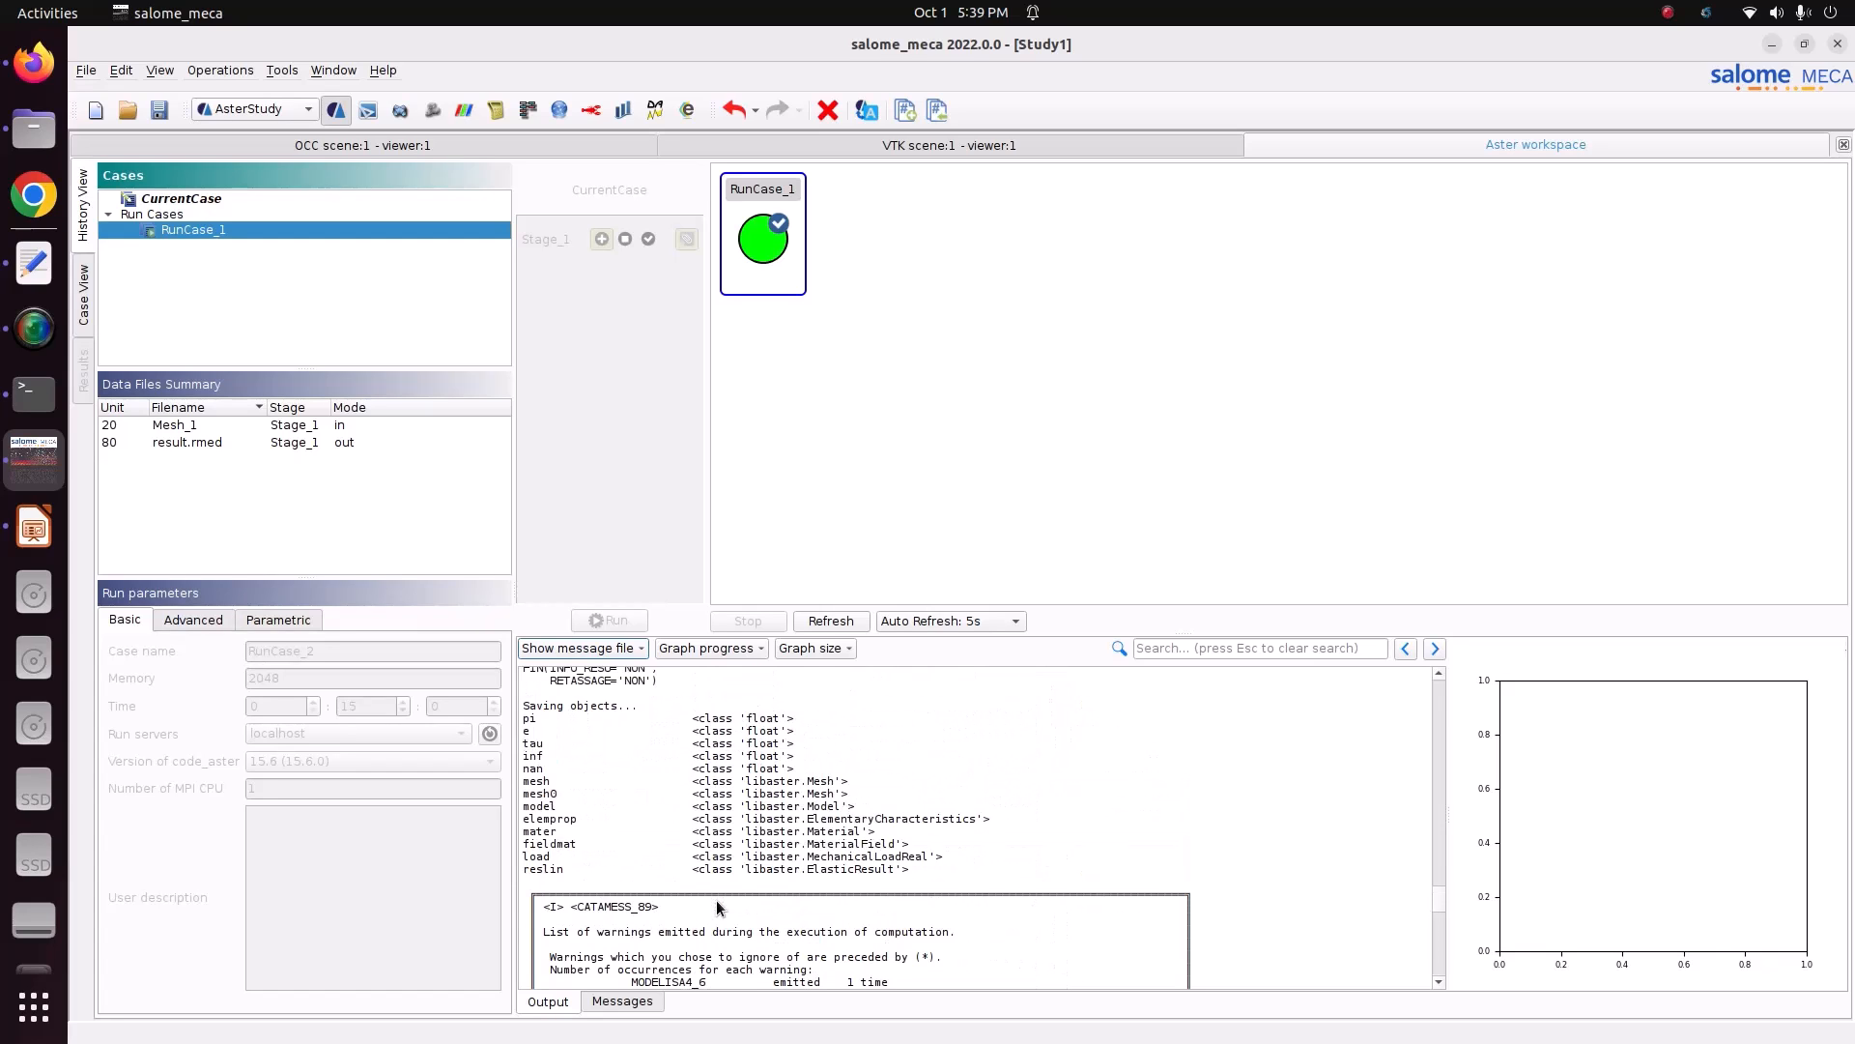
pyautogui.scroll(-4, 700, 879)
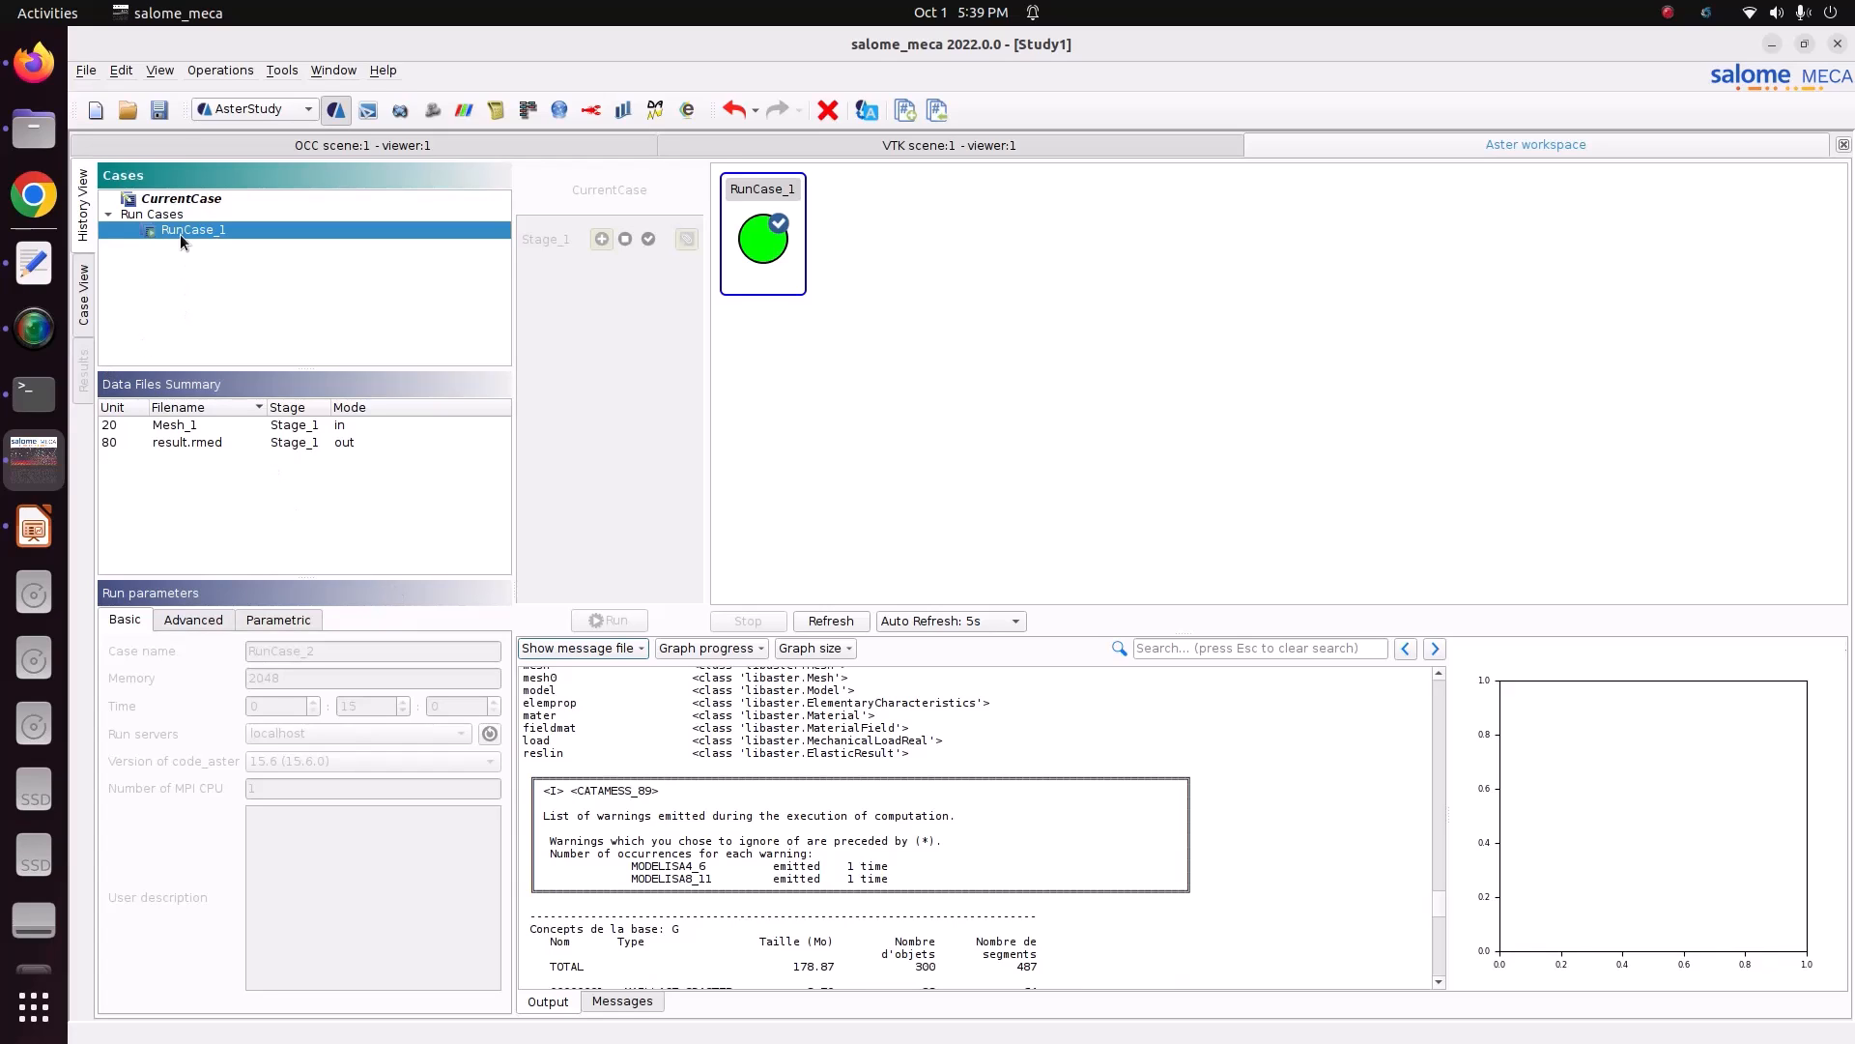
# - Save the study and switch to the ParaViS module
pyautogui.click(169, 114)
pyautogui.click(212, 108)
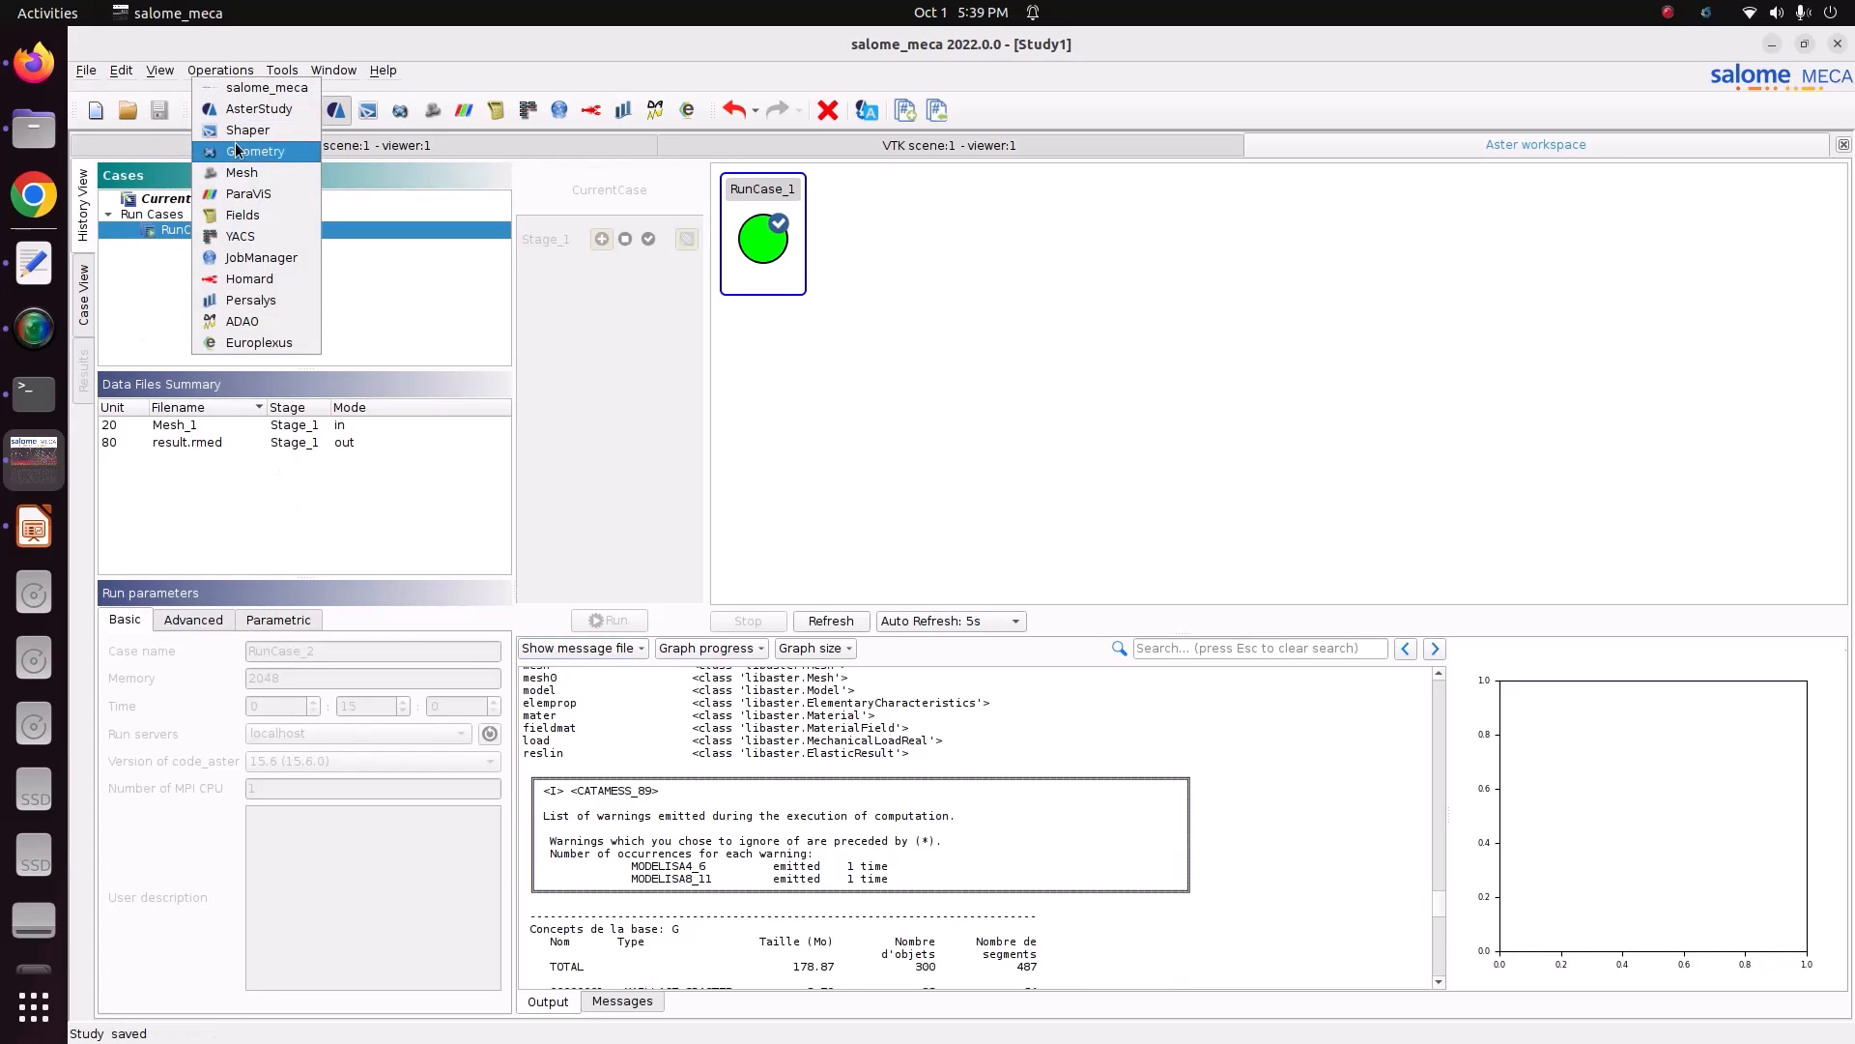
pyautogui.press('Escape')
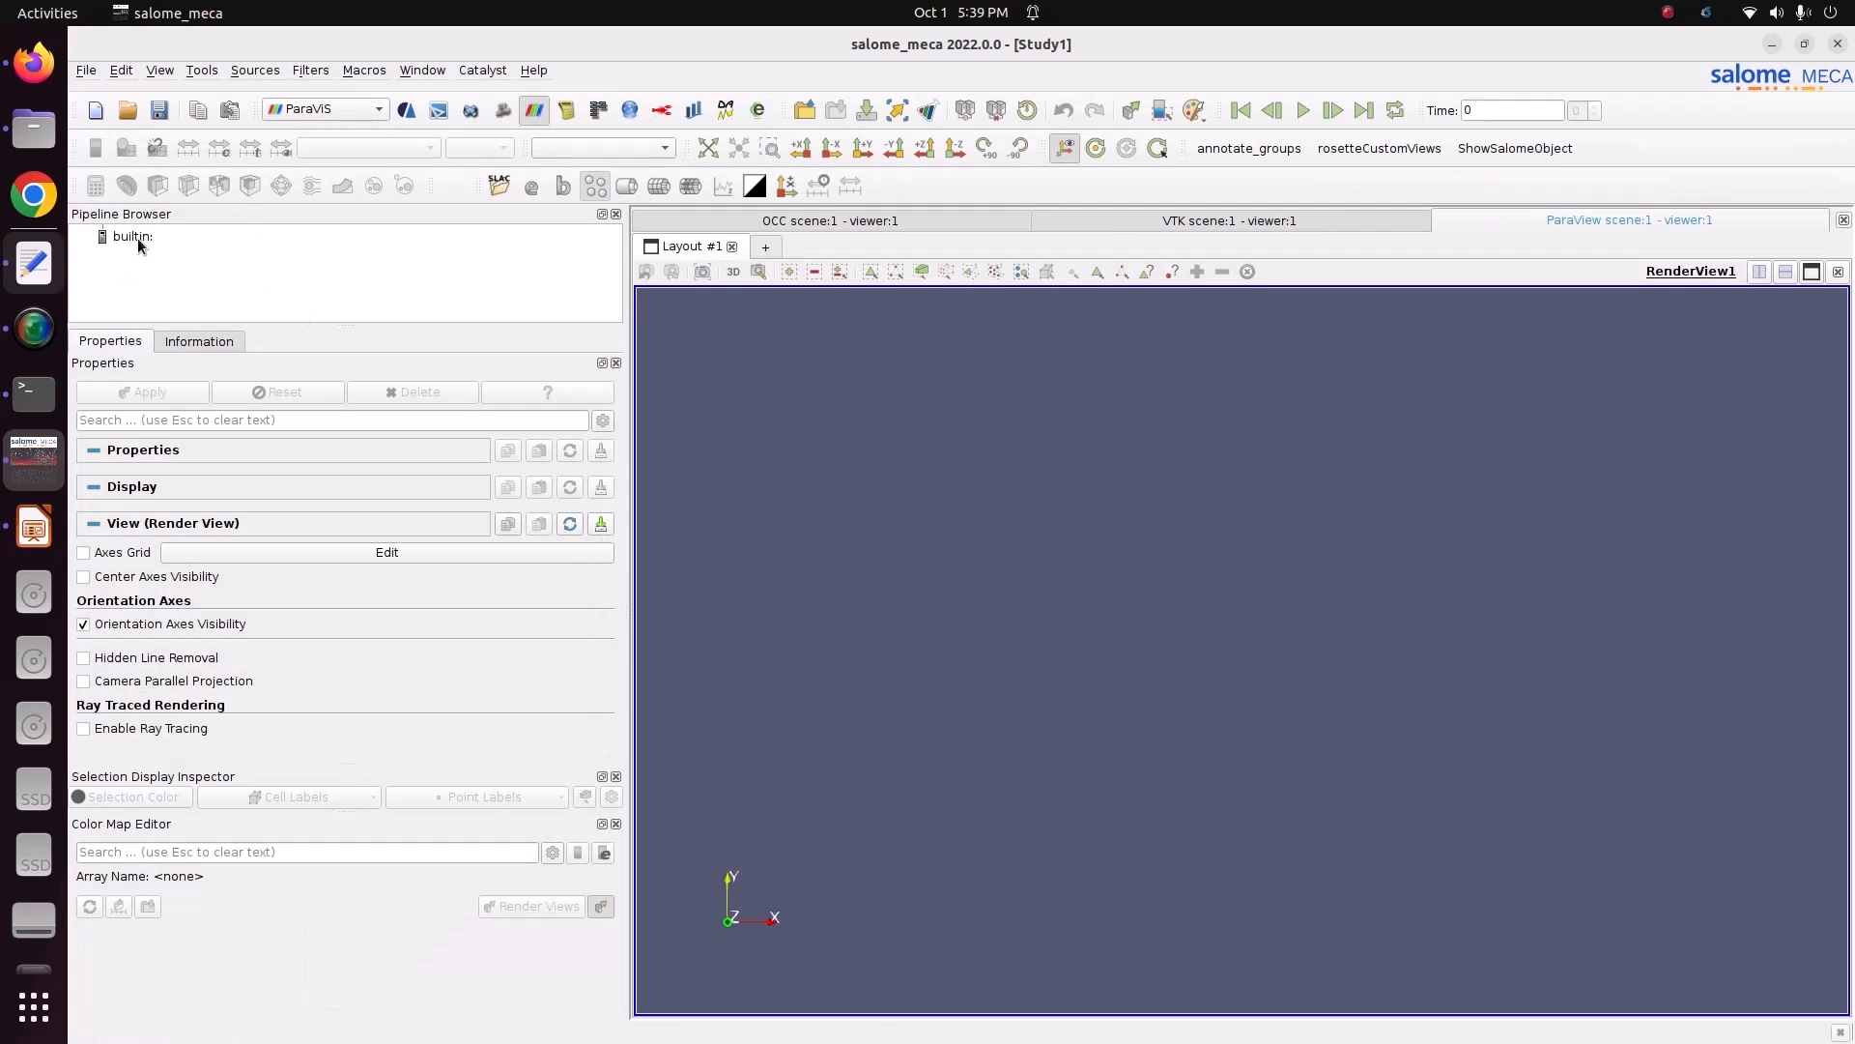
# - Open result.rmed from the tortion_of_eliptical_bar folder in the ParaViS pipeline
pyautogui.rightClick(129, 238)
pyautogui.click(147, 249)
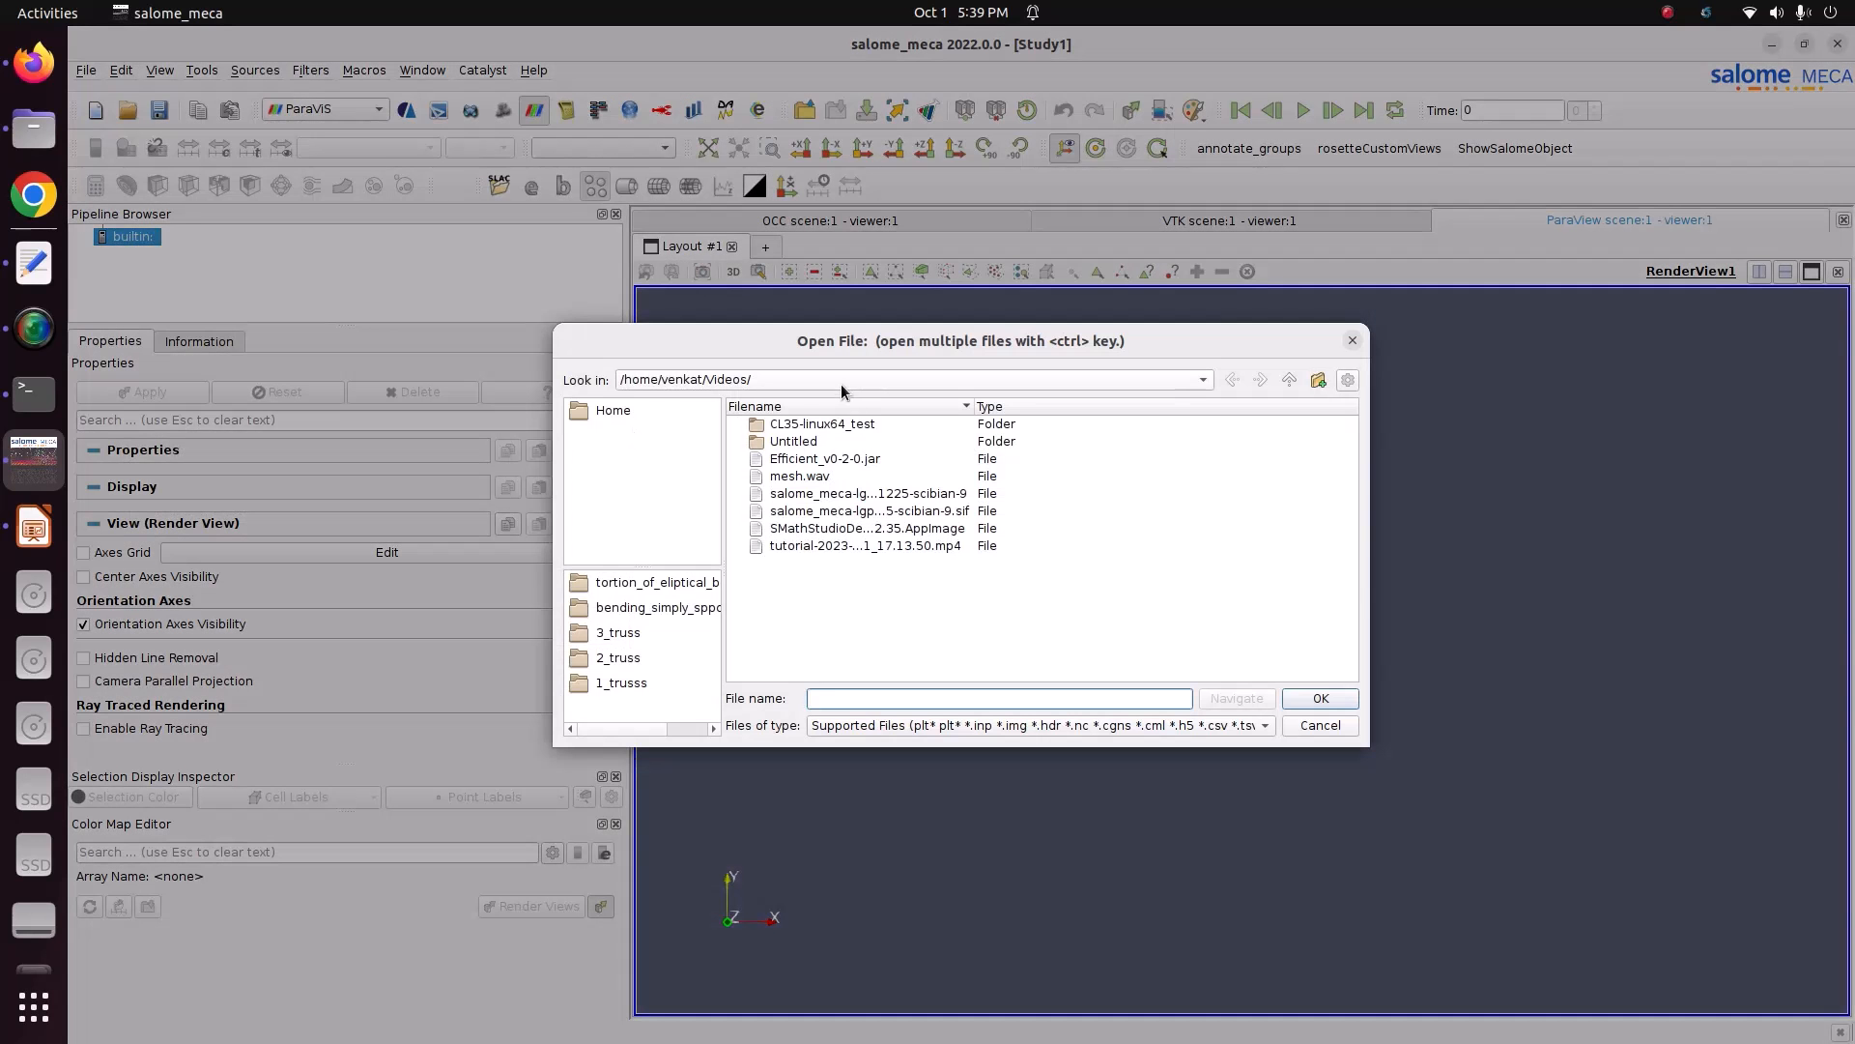
pyautogui.click(841, 382)
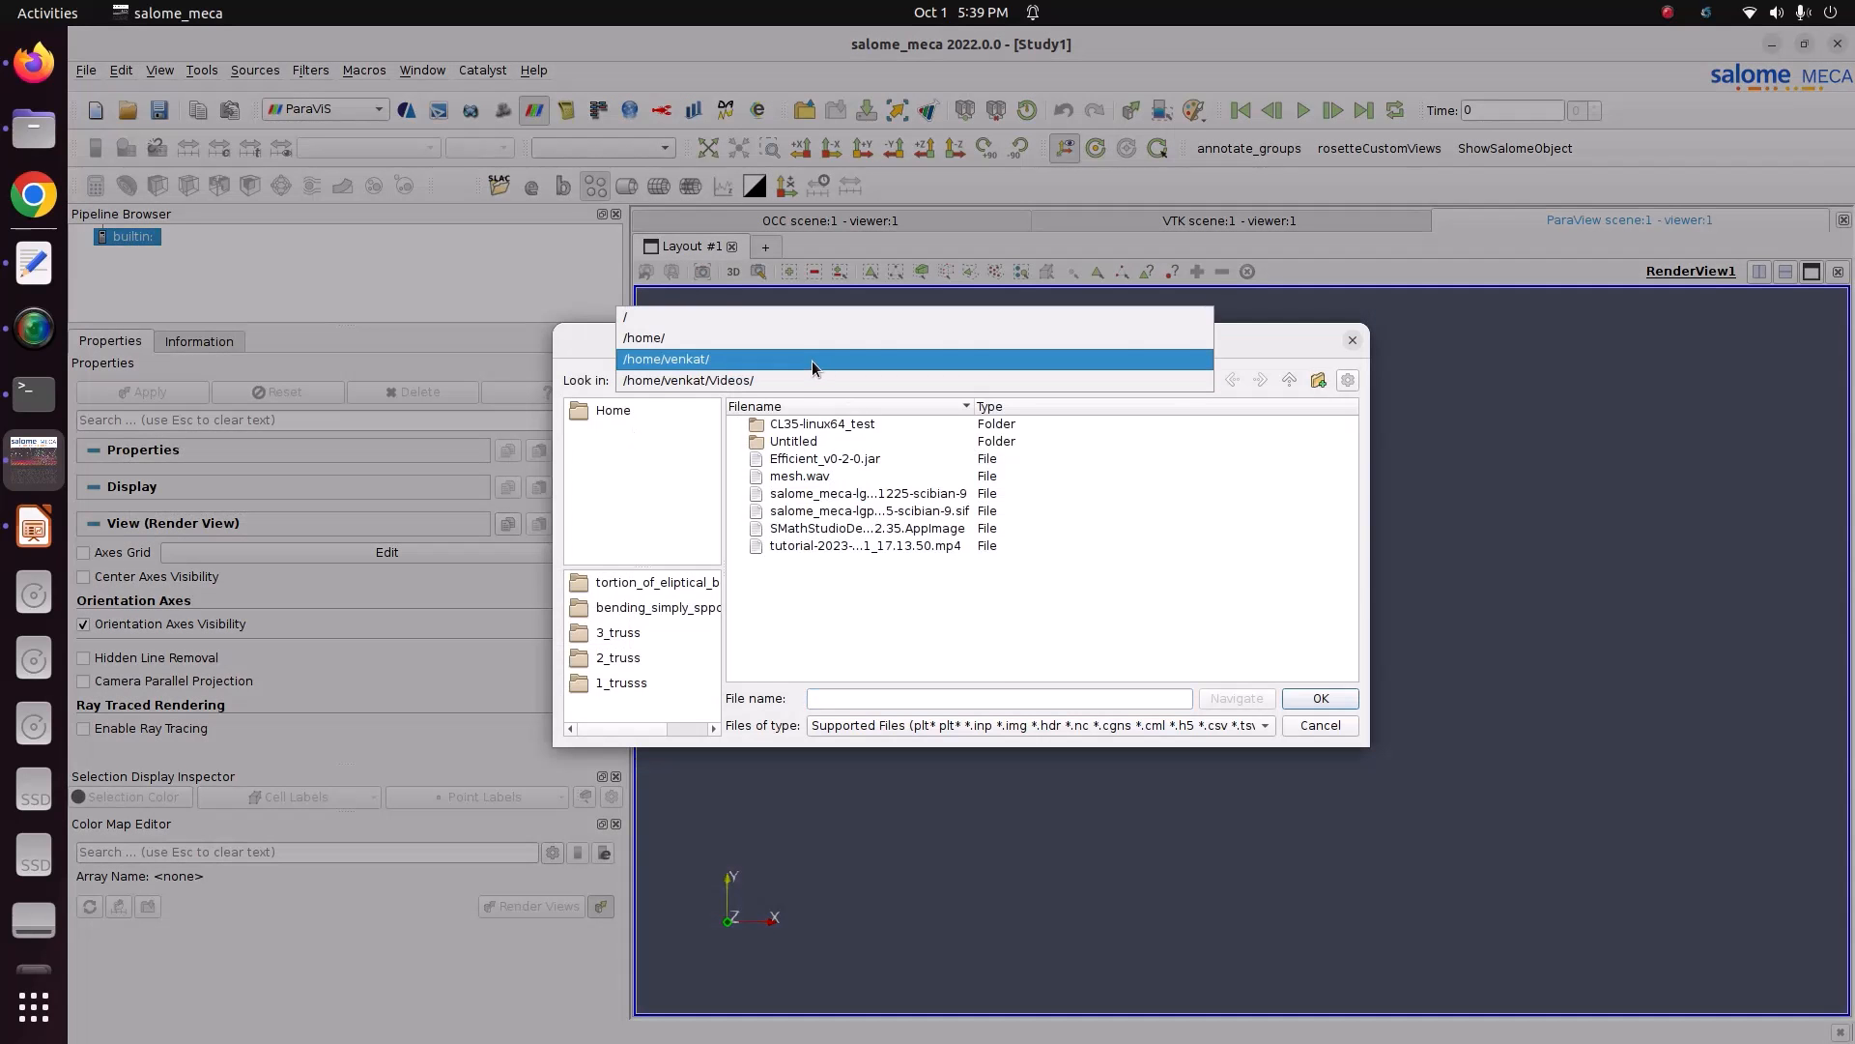
pyautogui.click(811, 360)
pyautogui.doubleClick(814, 594)
pyautogui.doubleClick(800, 425)
pyautogui.doubleClick(822, 497)
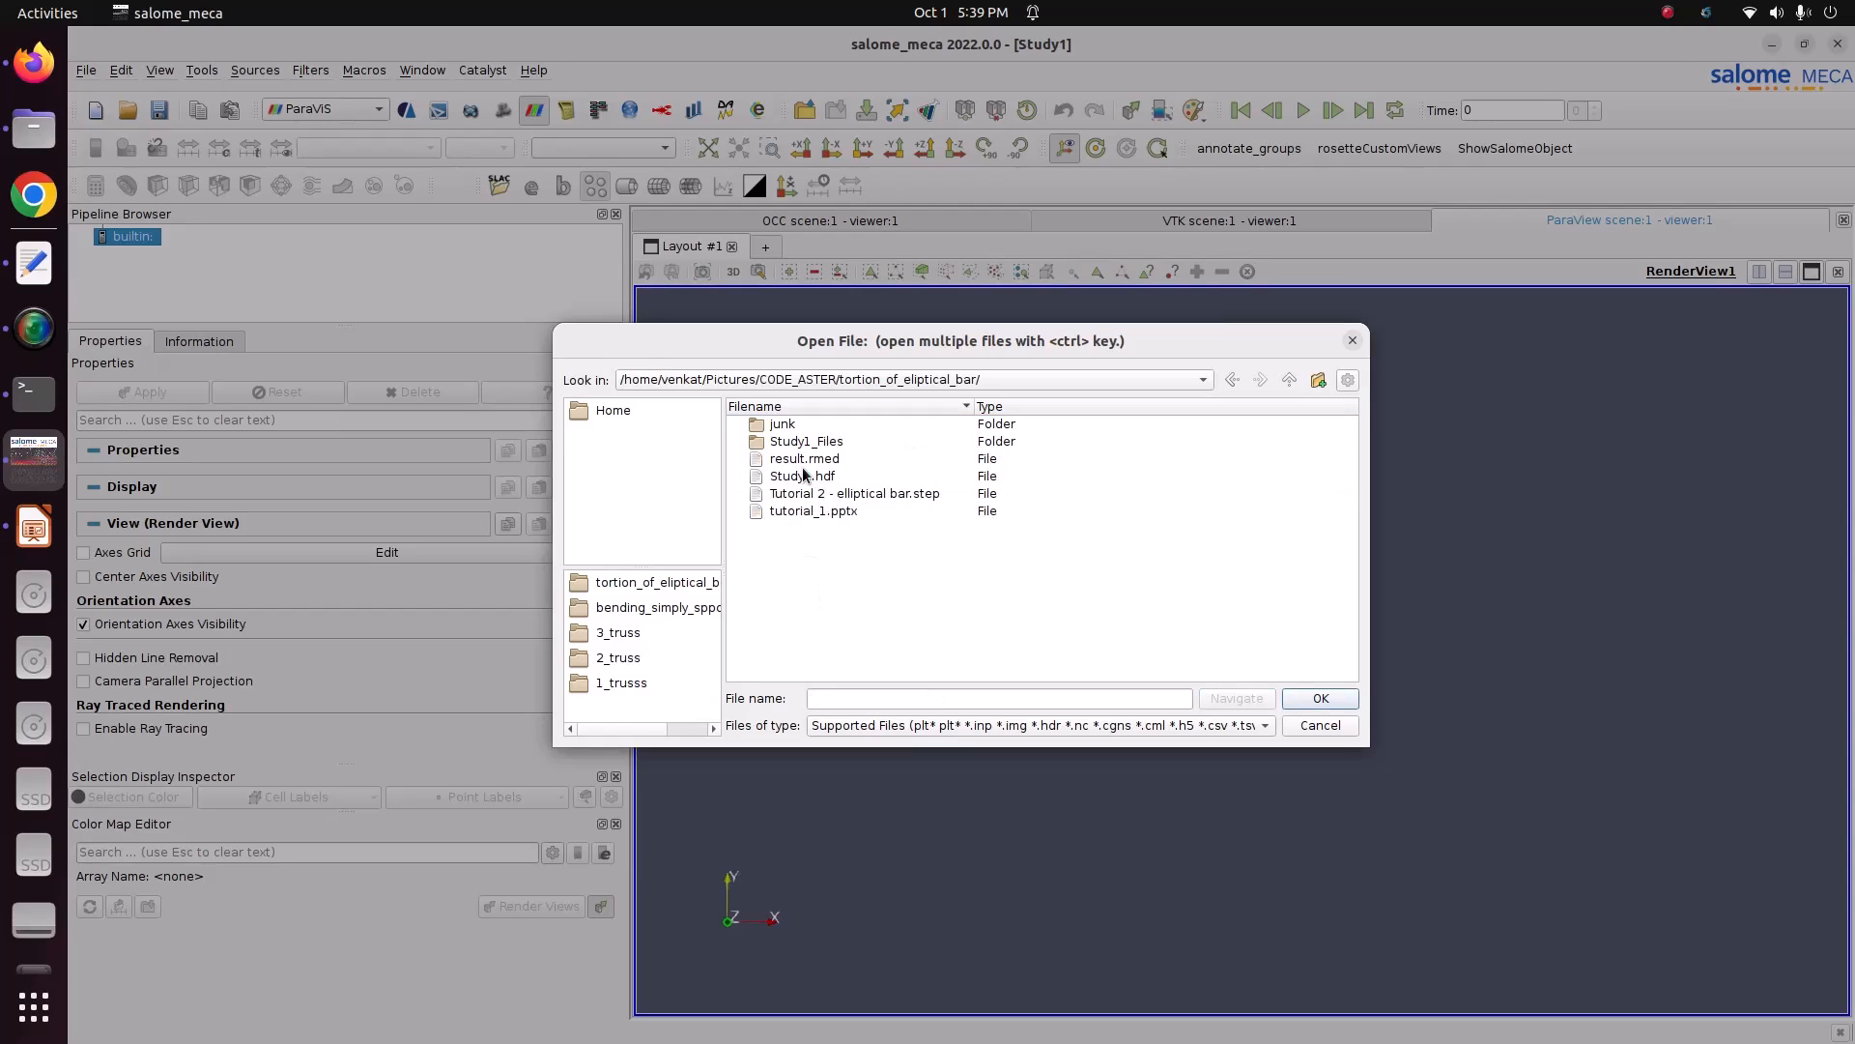
pyautogui.click(804, 460)
pyautogui.click(1300, 699)
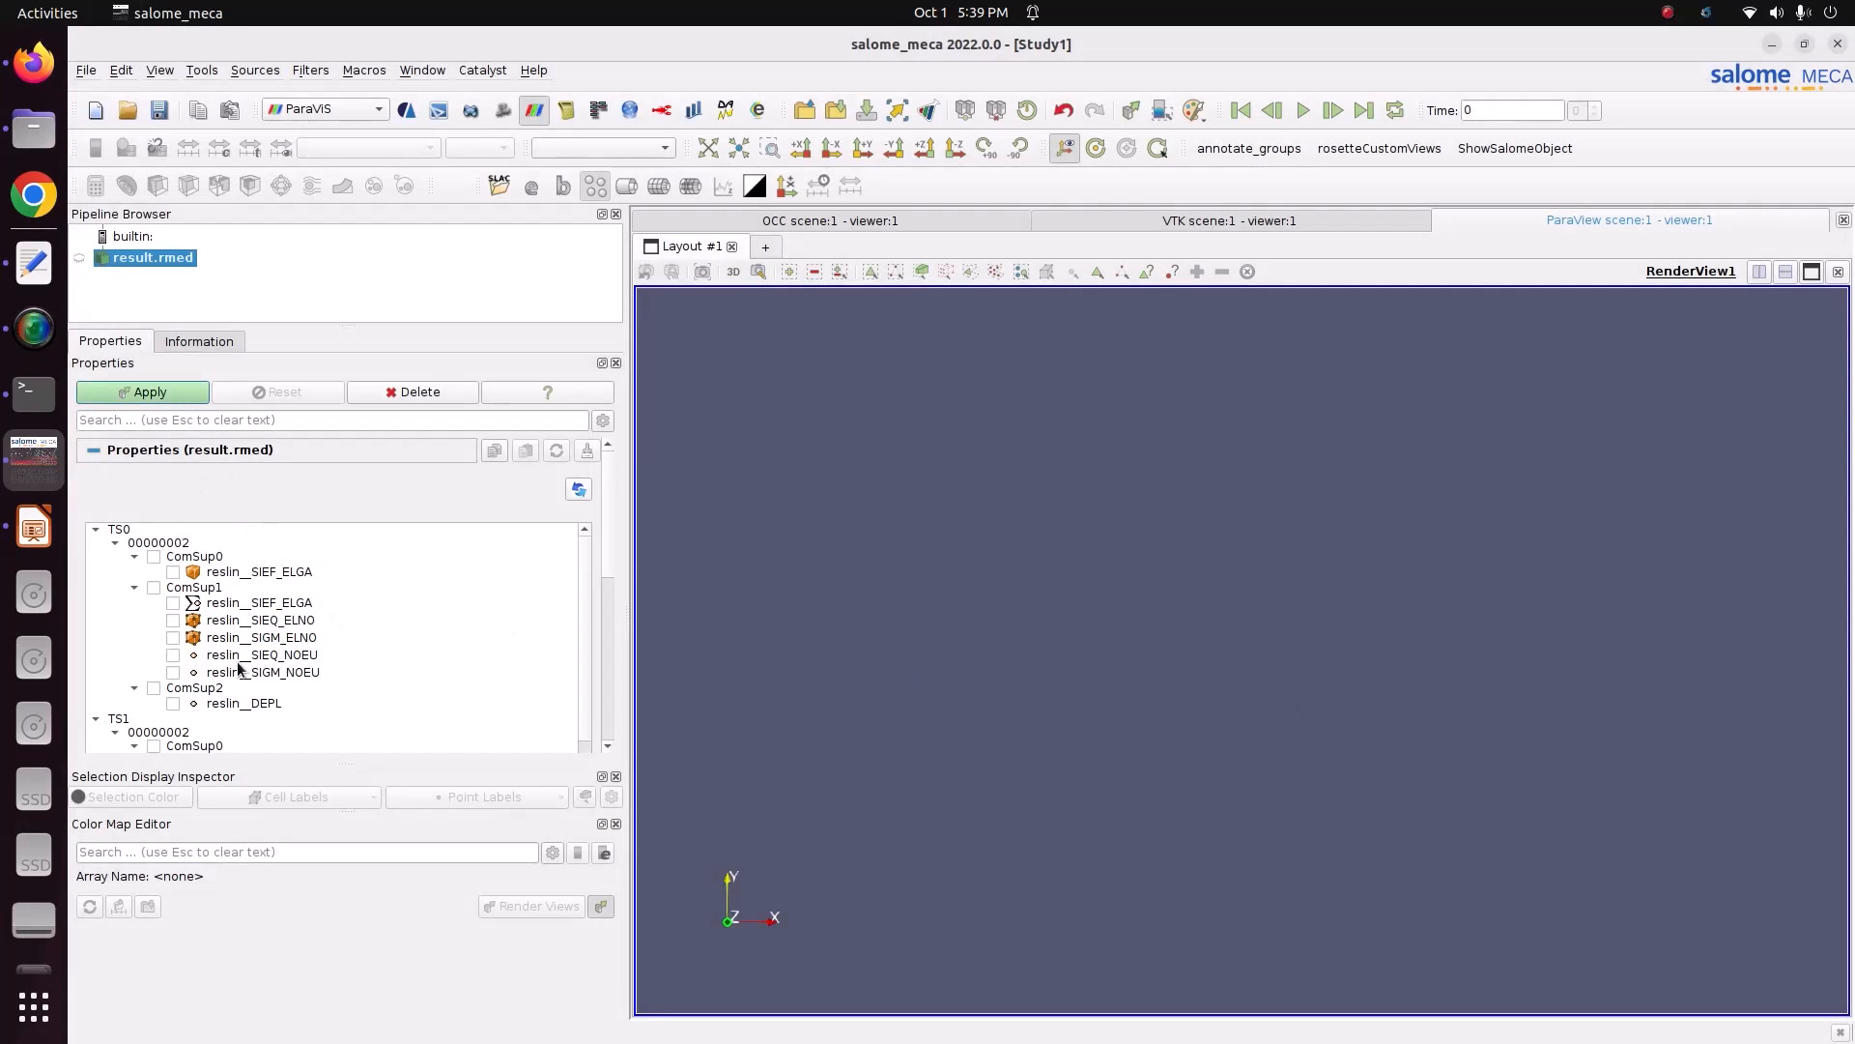
# - Load the reslin__DEPL field under ComSup2 of result.rmed, color the bar by it, and orient the bar lengthwise
pyautogui.click(175, 705)
pyautogui.click(169, 393)
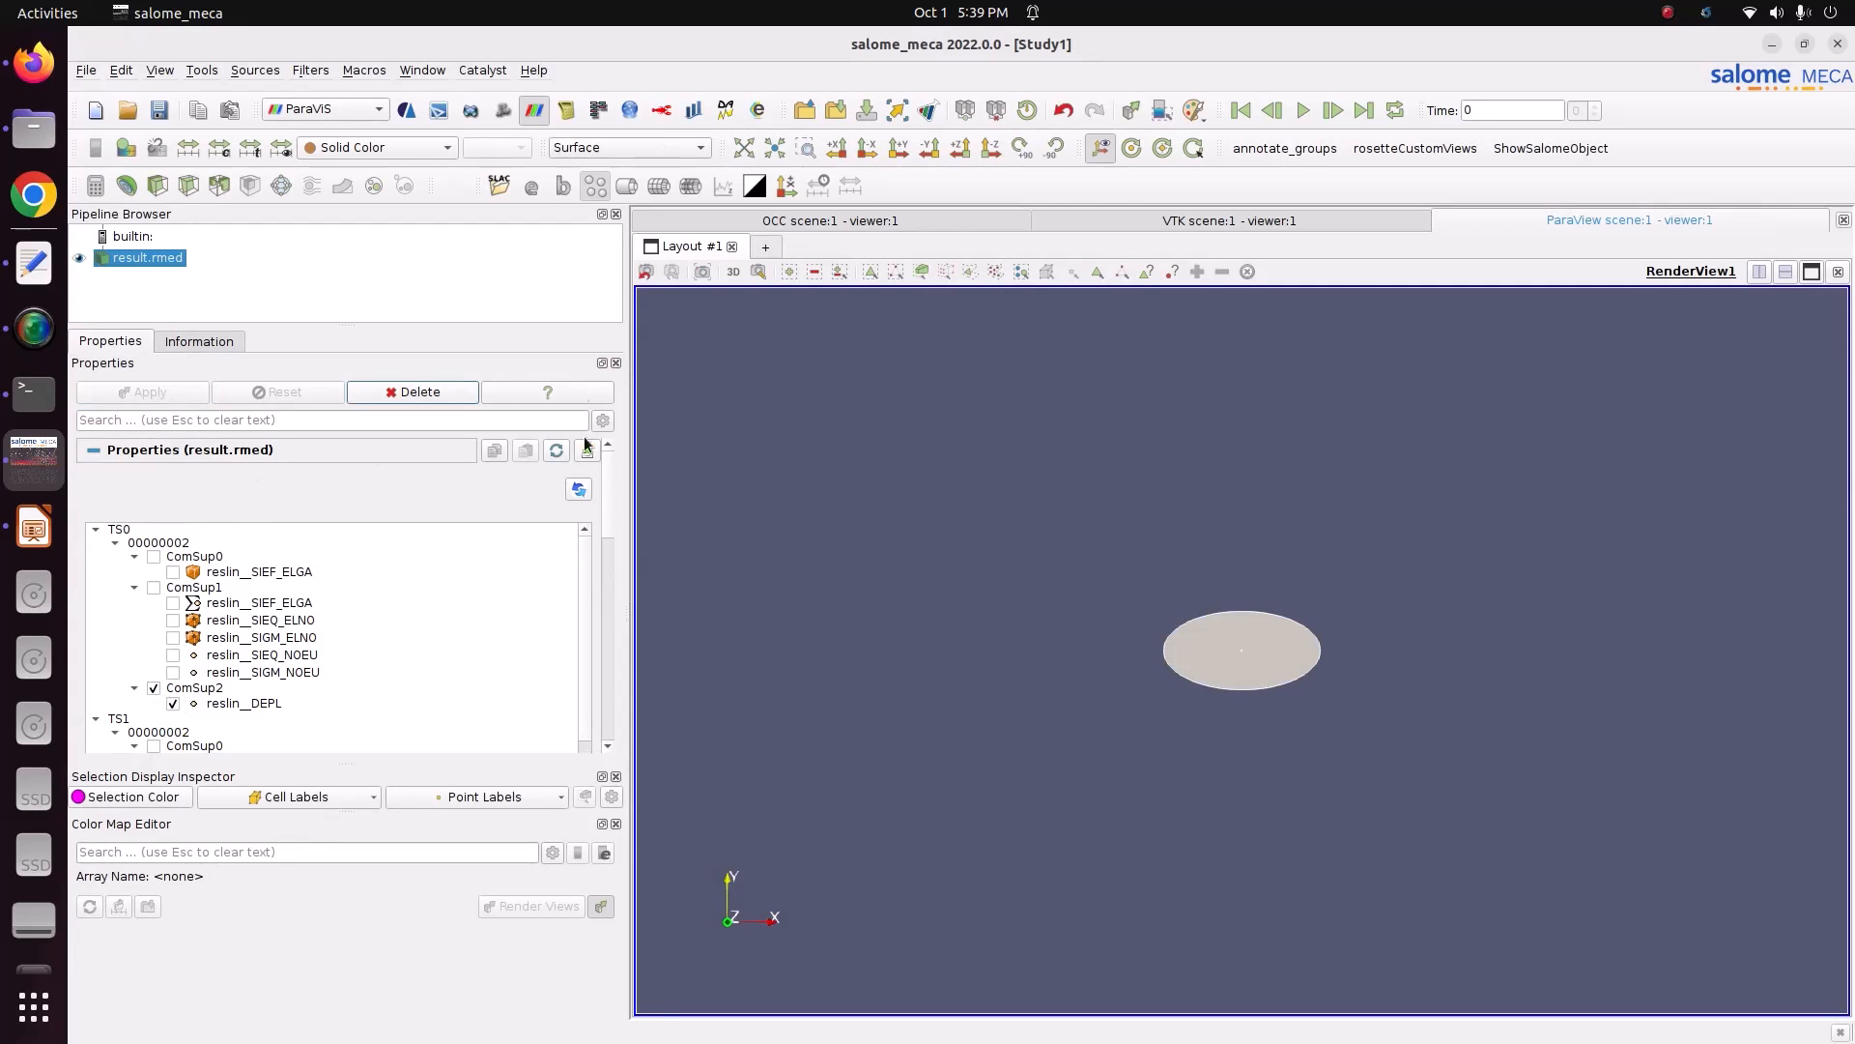
pyautogui.click(406, 147)
pyautogui.click(397, 200)
pyautogui.moveTo(947, 443); pyautogui.dragTo(1263, 687)
pyautogui.moveTo(1798, 849); pyautogui.dragTo(1730, 421)
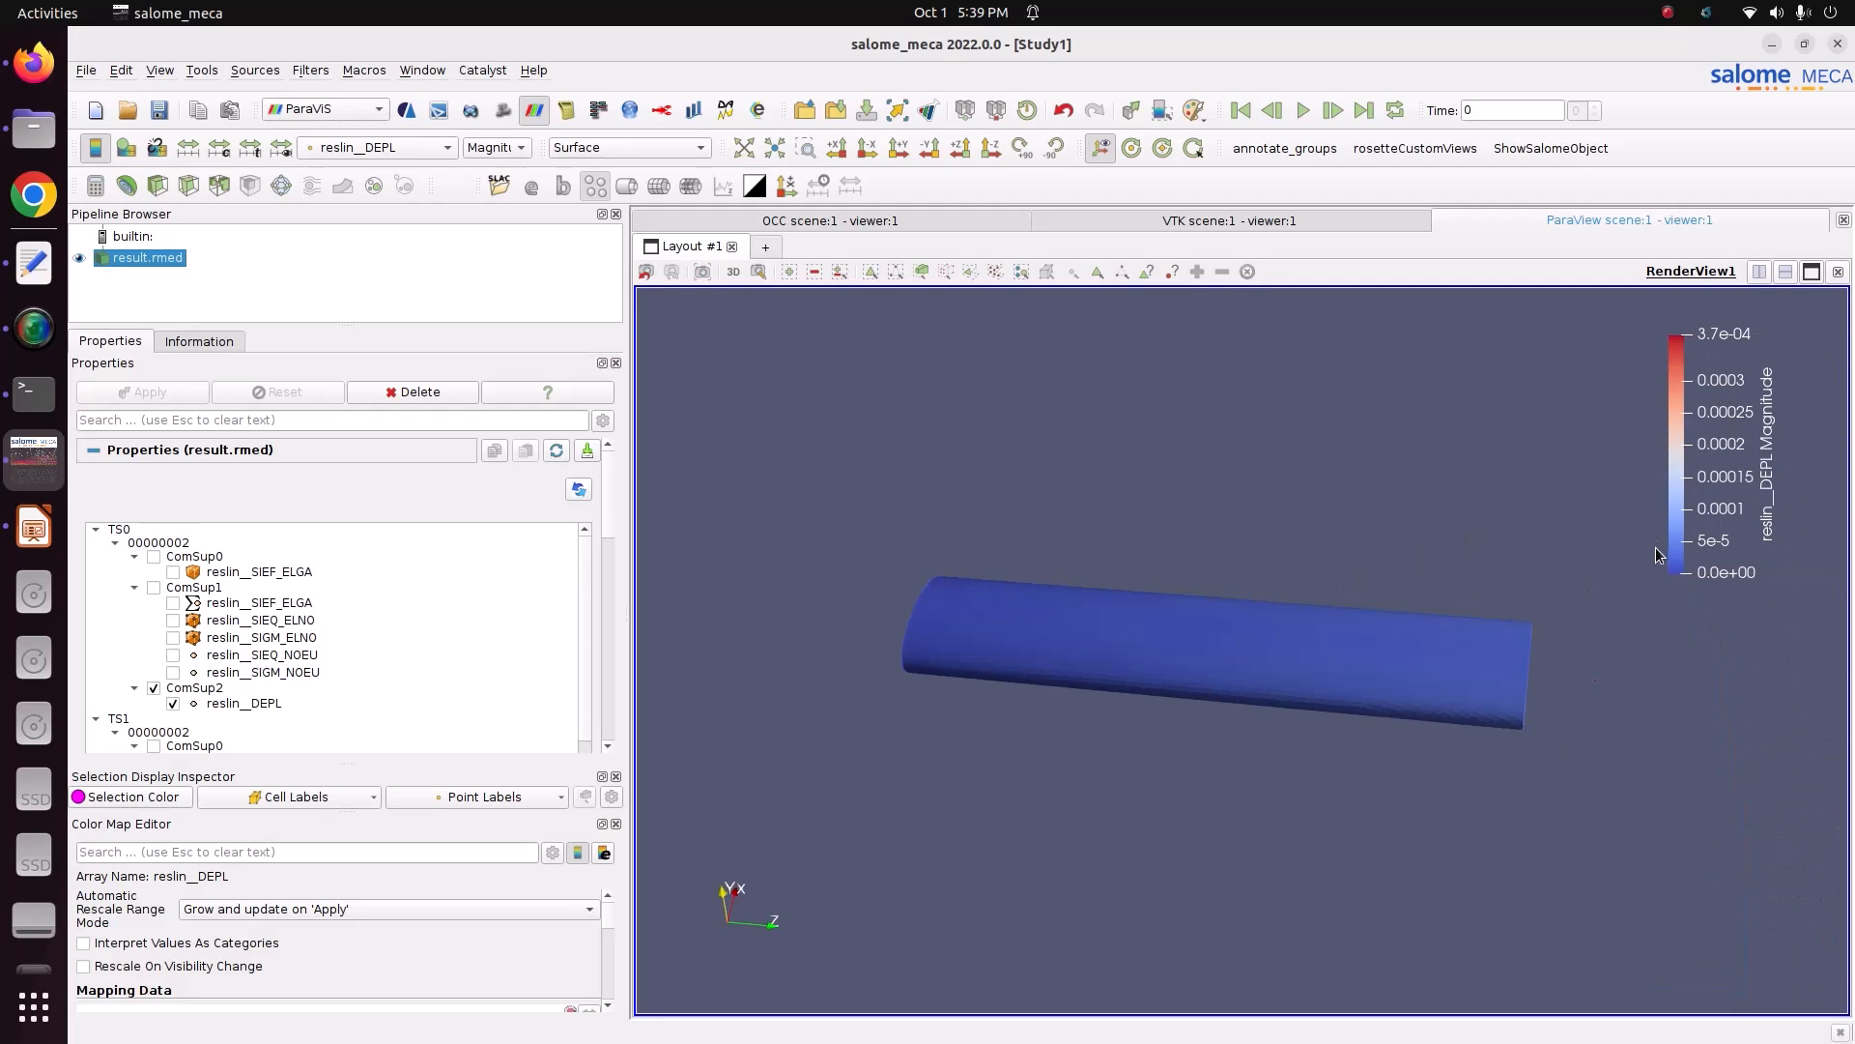
# - Color the bar by the DRZ component of reslin__DEPL and reposition its color legend
pyautogui.click(502, 148)
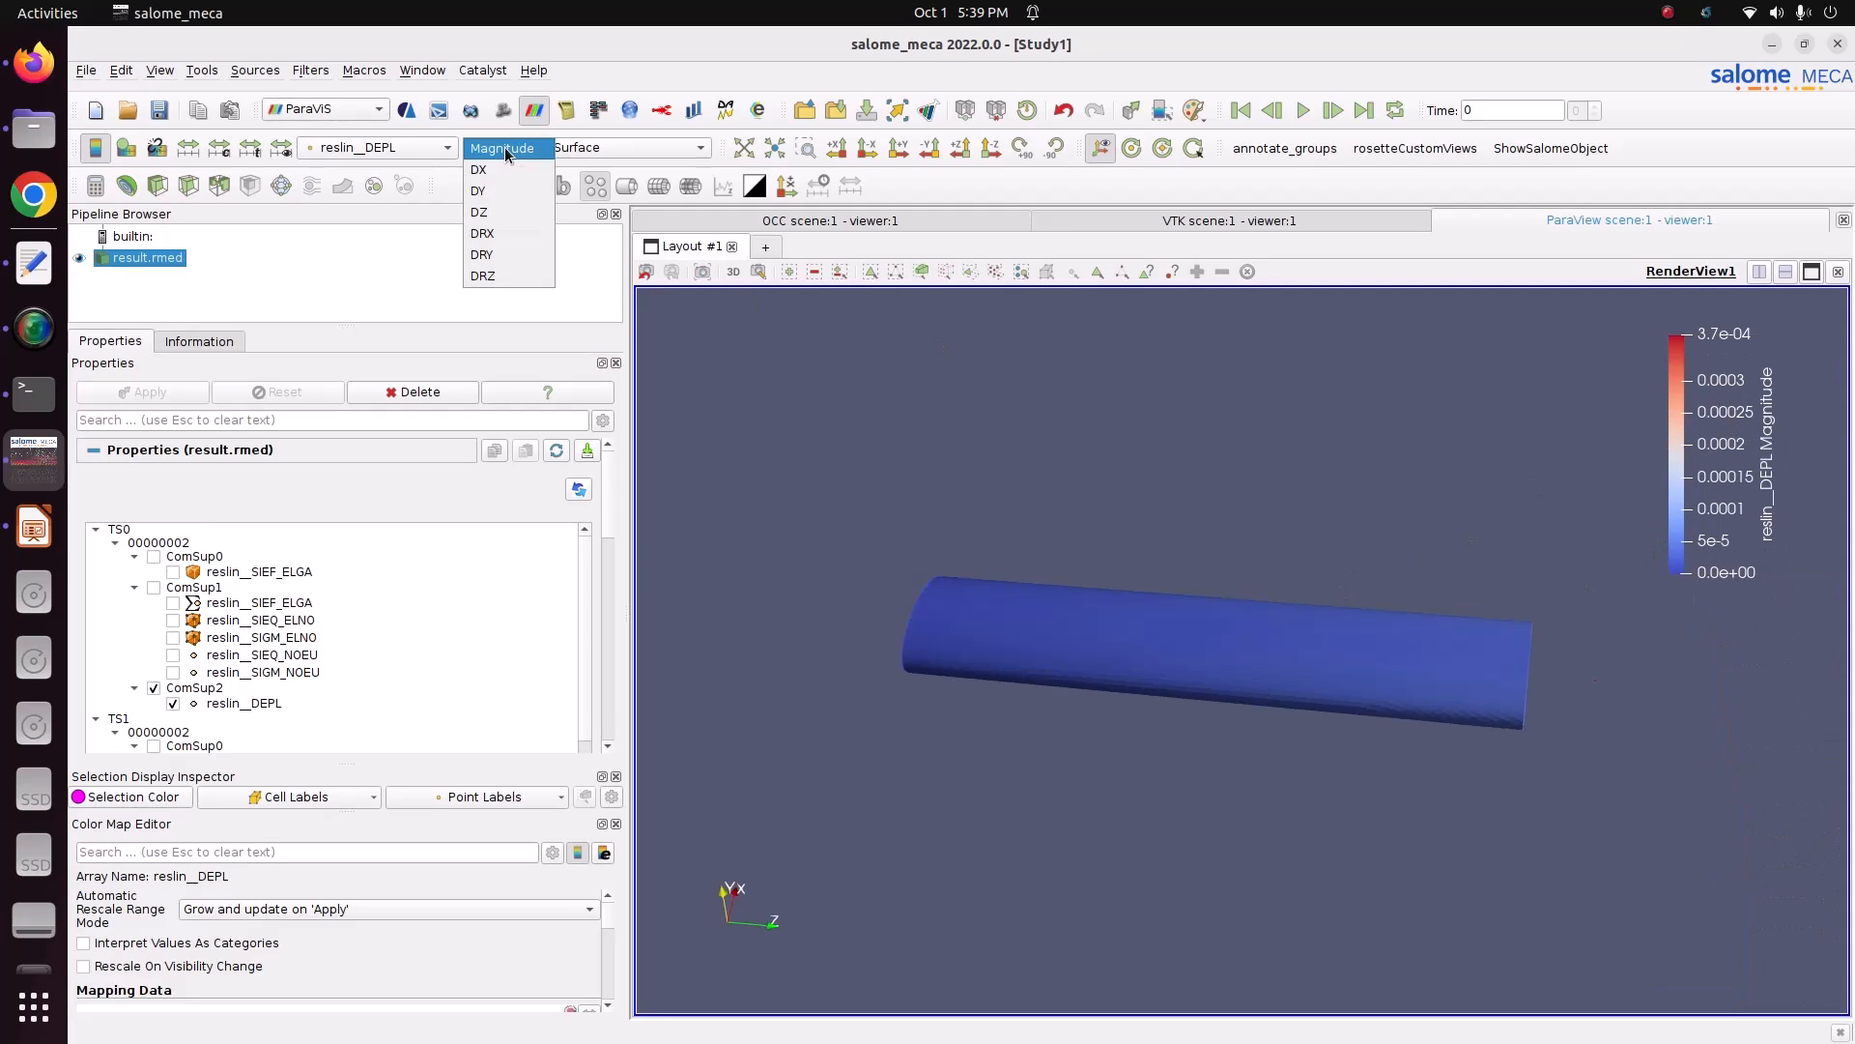
pyautogui.click(503, 277)
pyautogui.moveTo(1307, 489); pyautogui.dragTo(1310, 451)
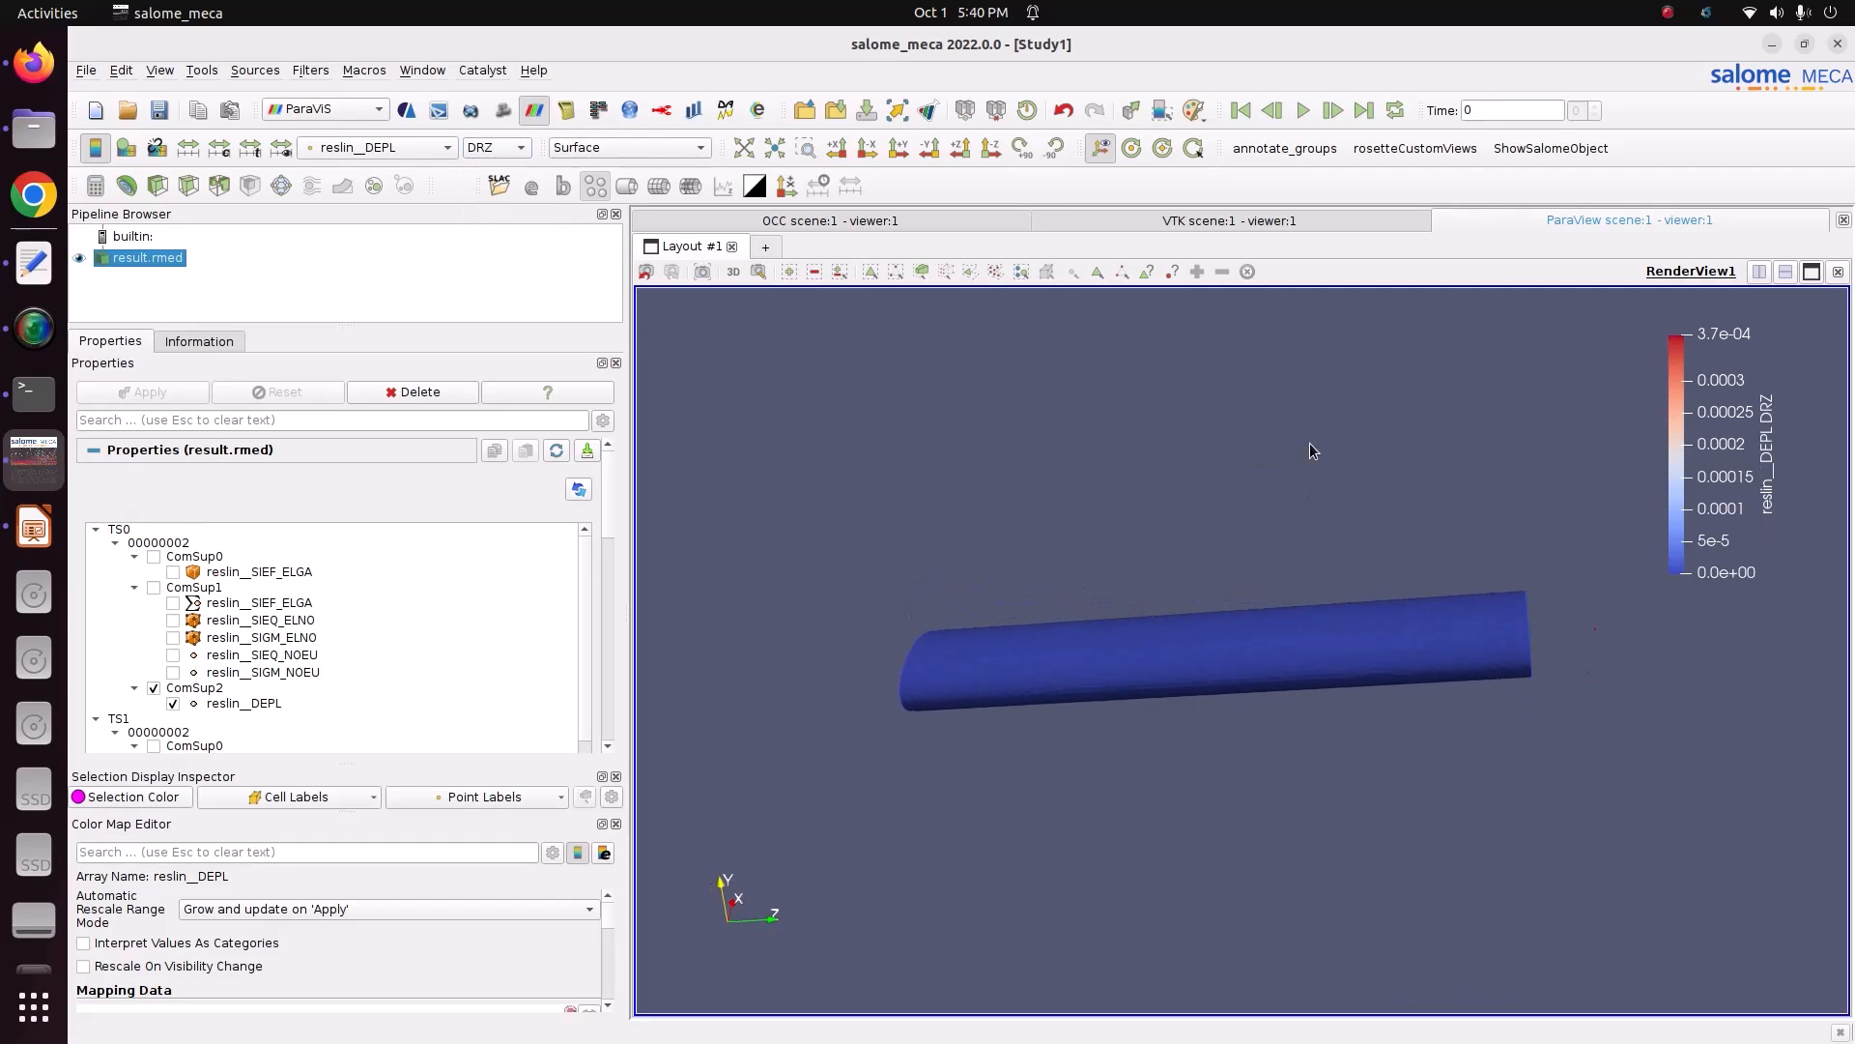
pyautogui.moveTo(1703, 359); pyautogui.dragTo(1676, 372)
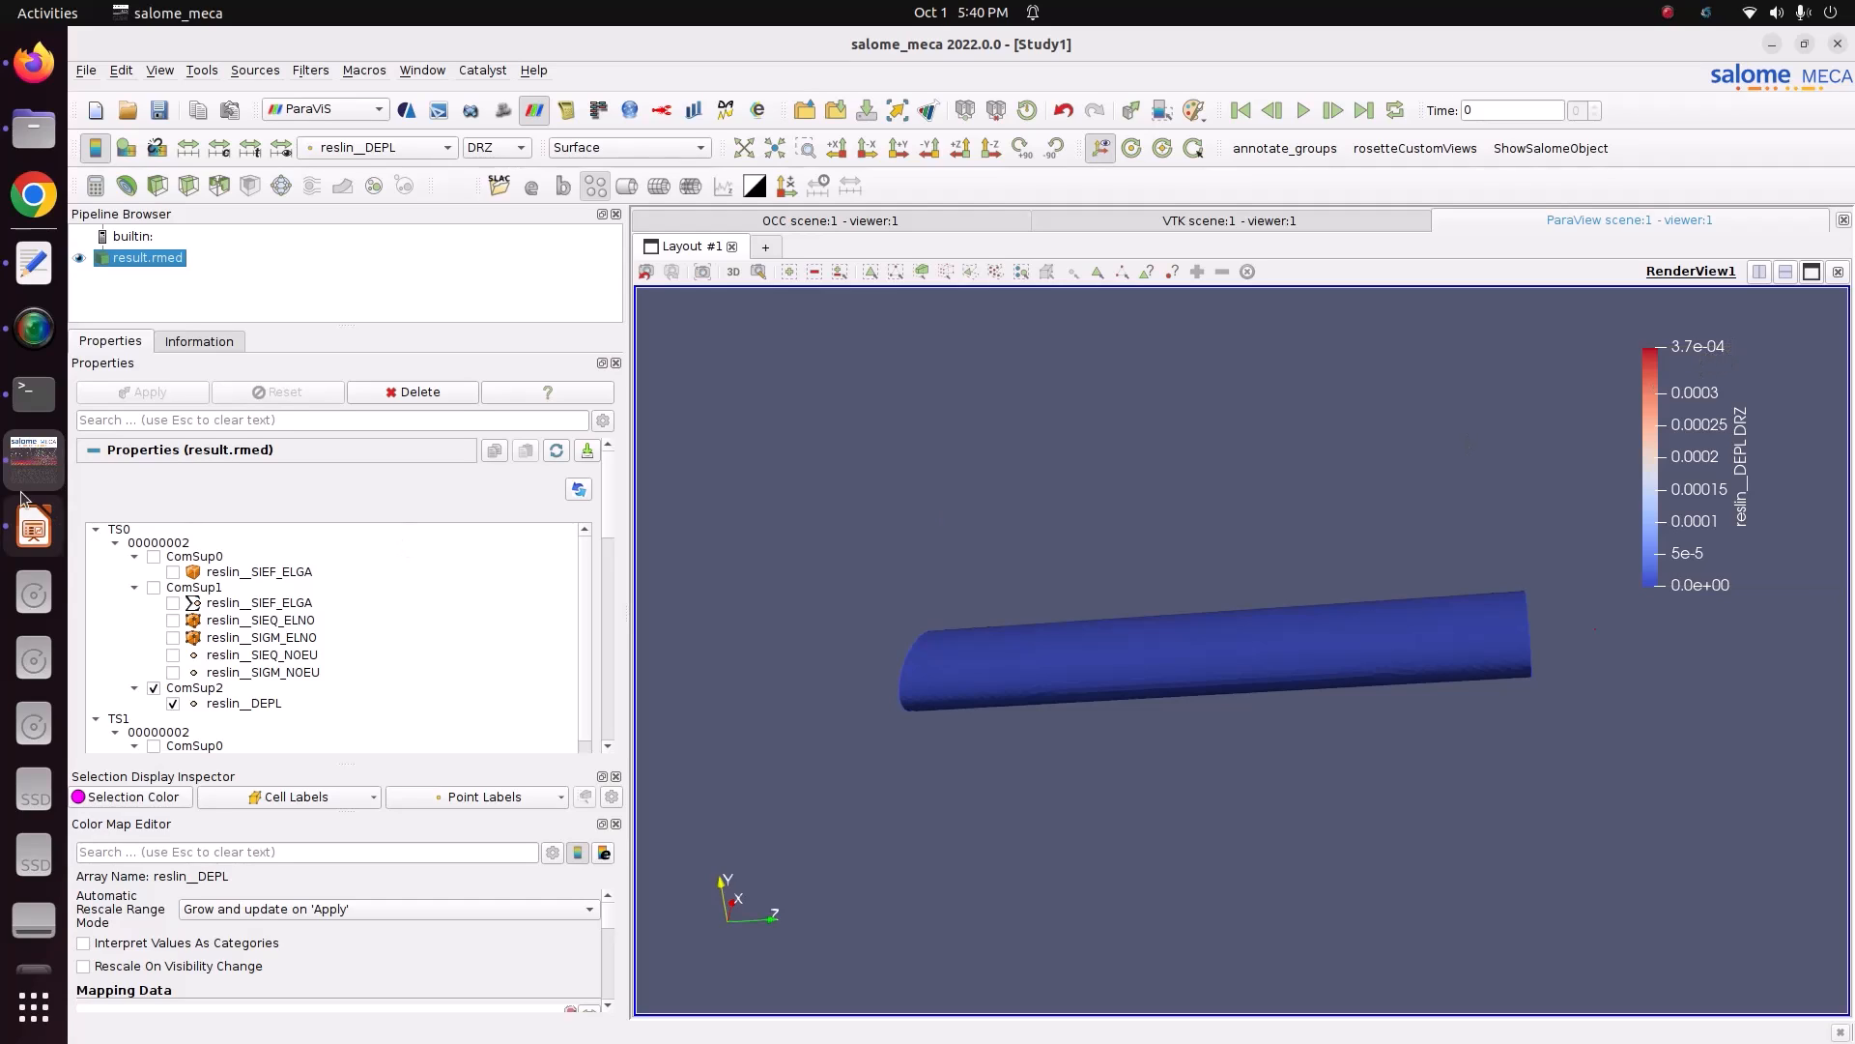
# - Check the calculated twist angle θ on slide 2 of tutorial_1.pptx in LibreOffice Impress, and return to Salome-Meca
pyautogui.click(33, 267)
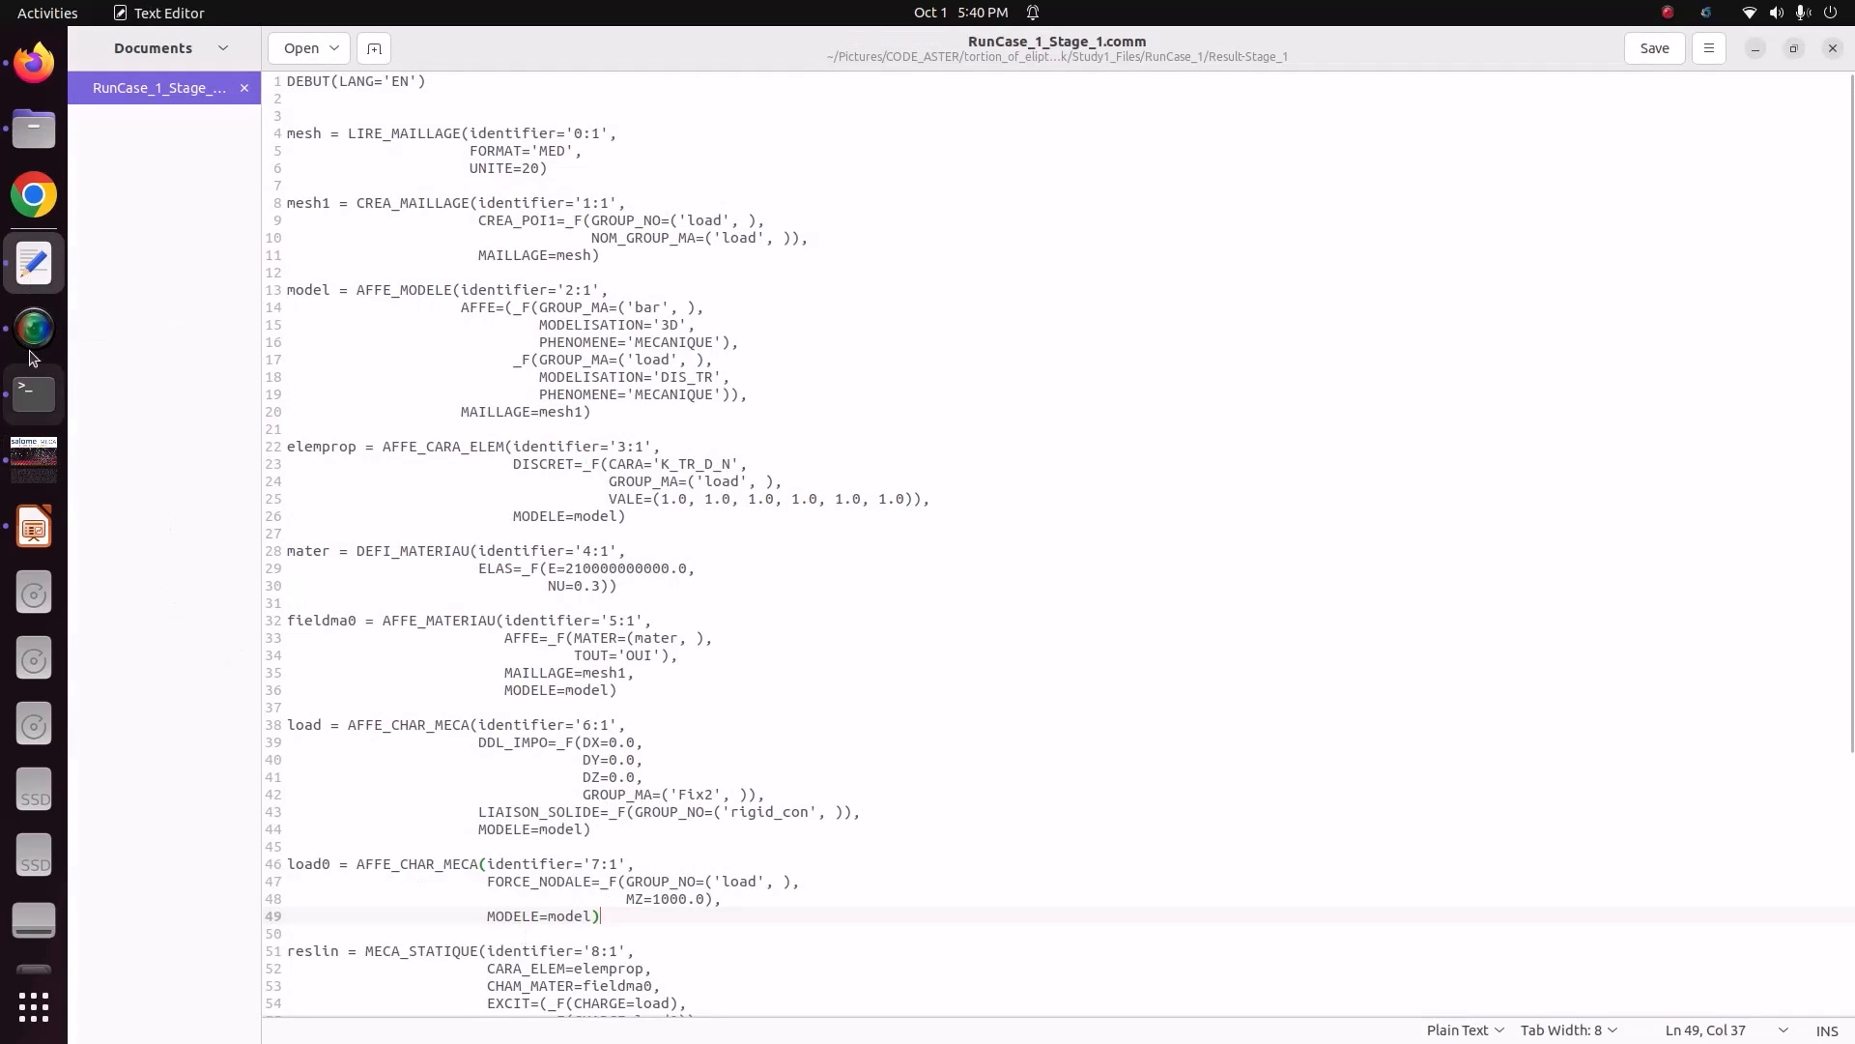
pyautogui.click(34, 528)
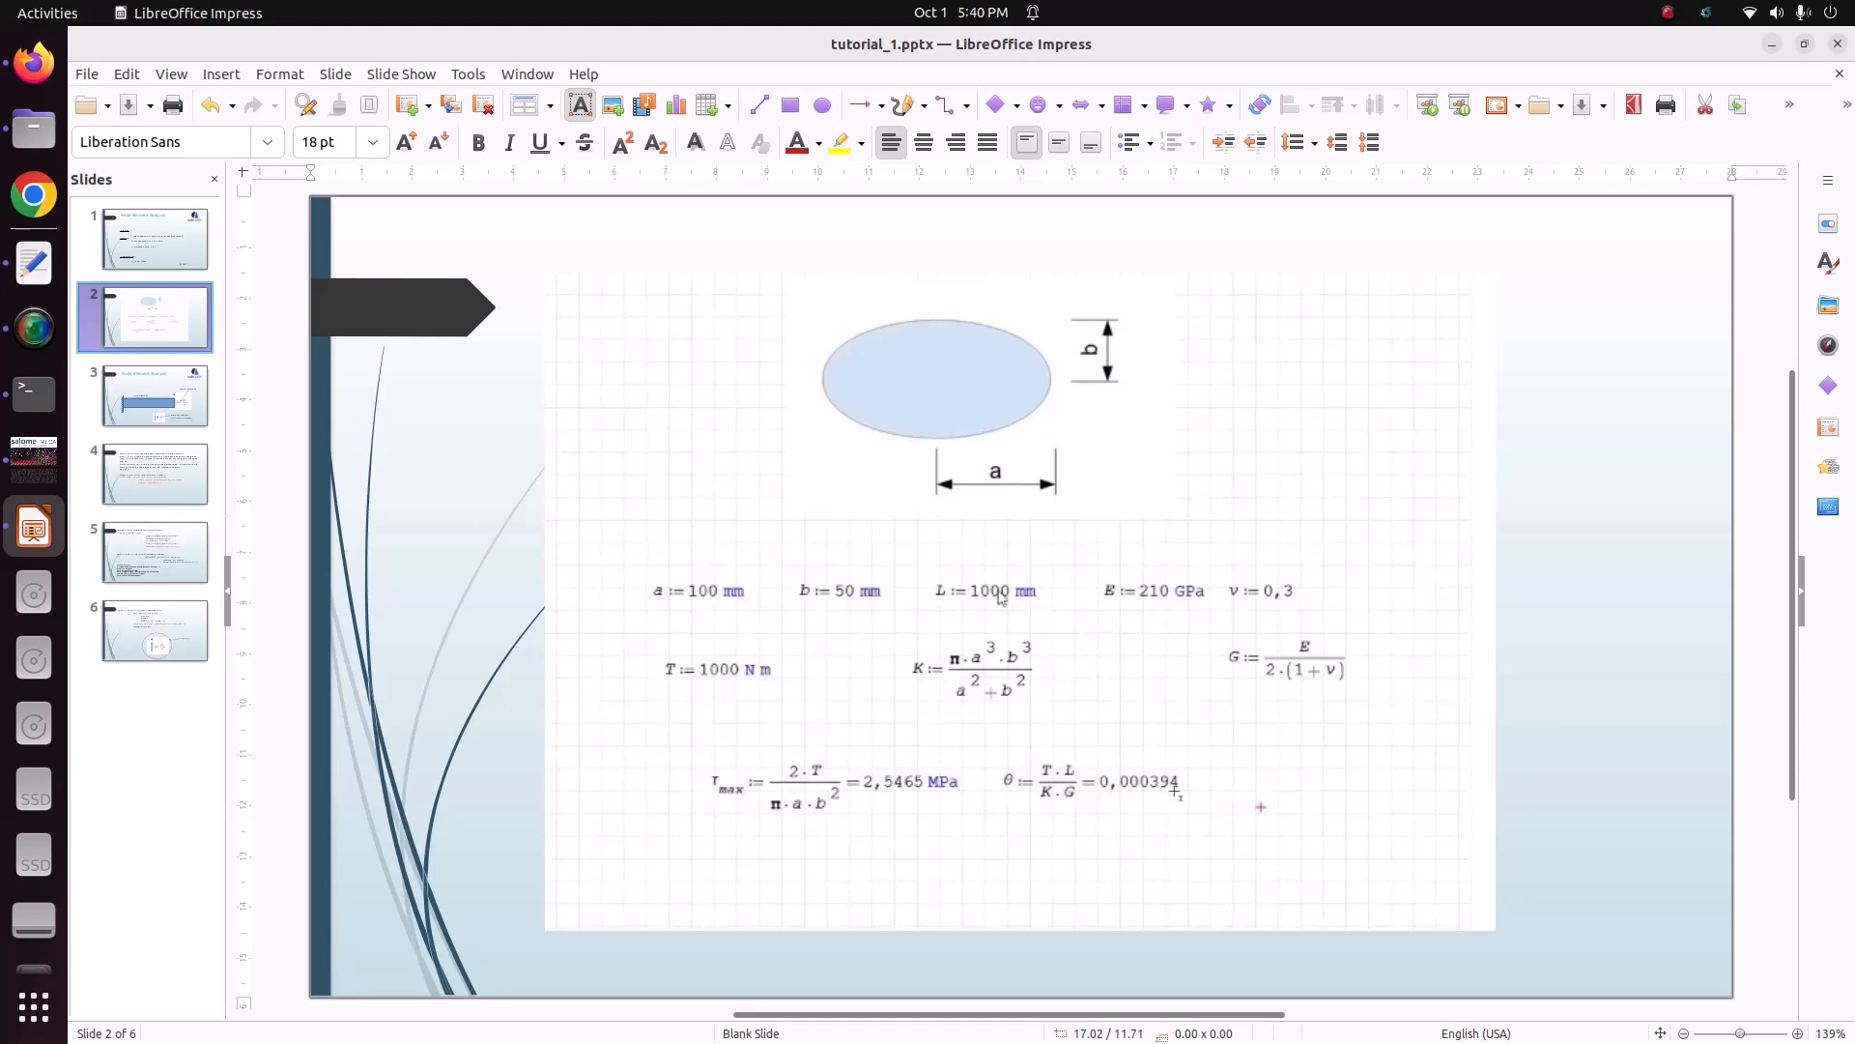
pyautogui.click(27, 467)
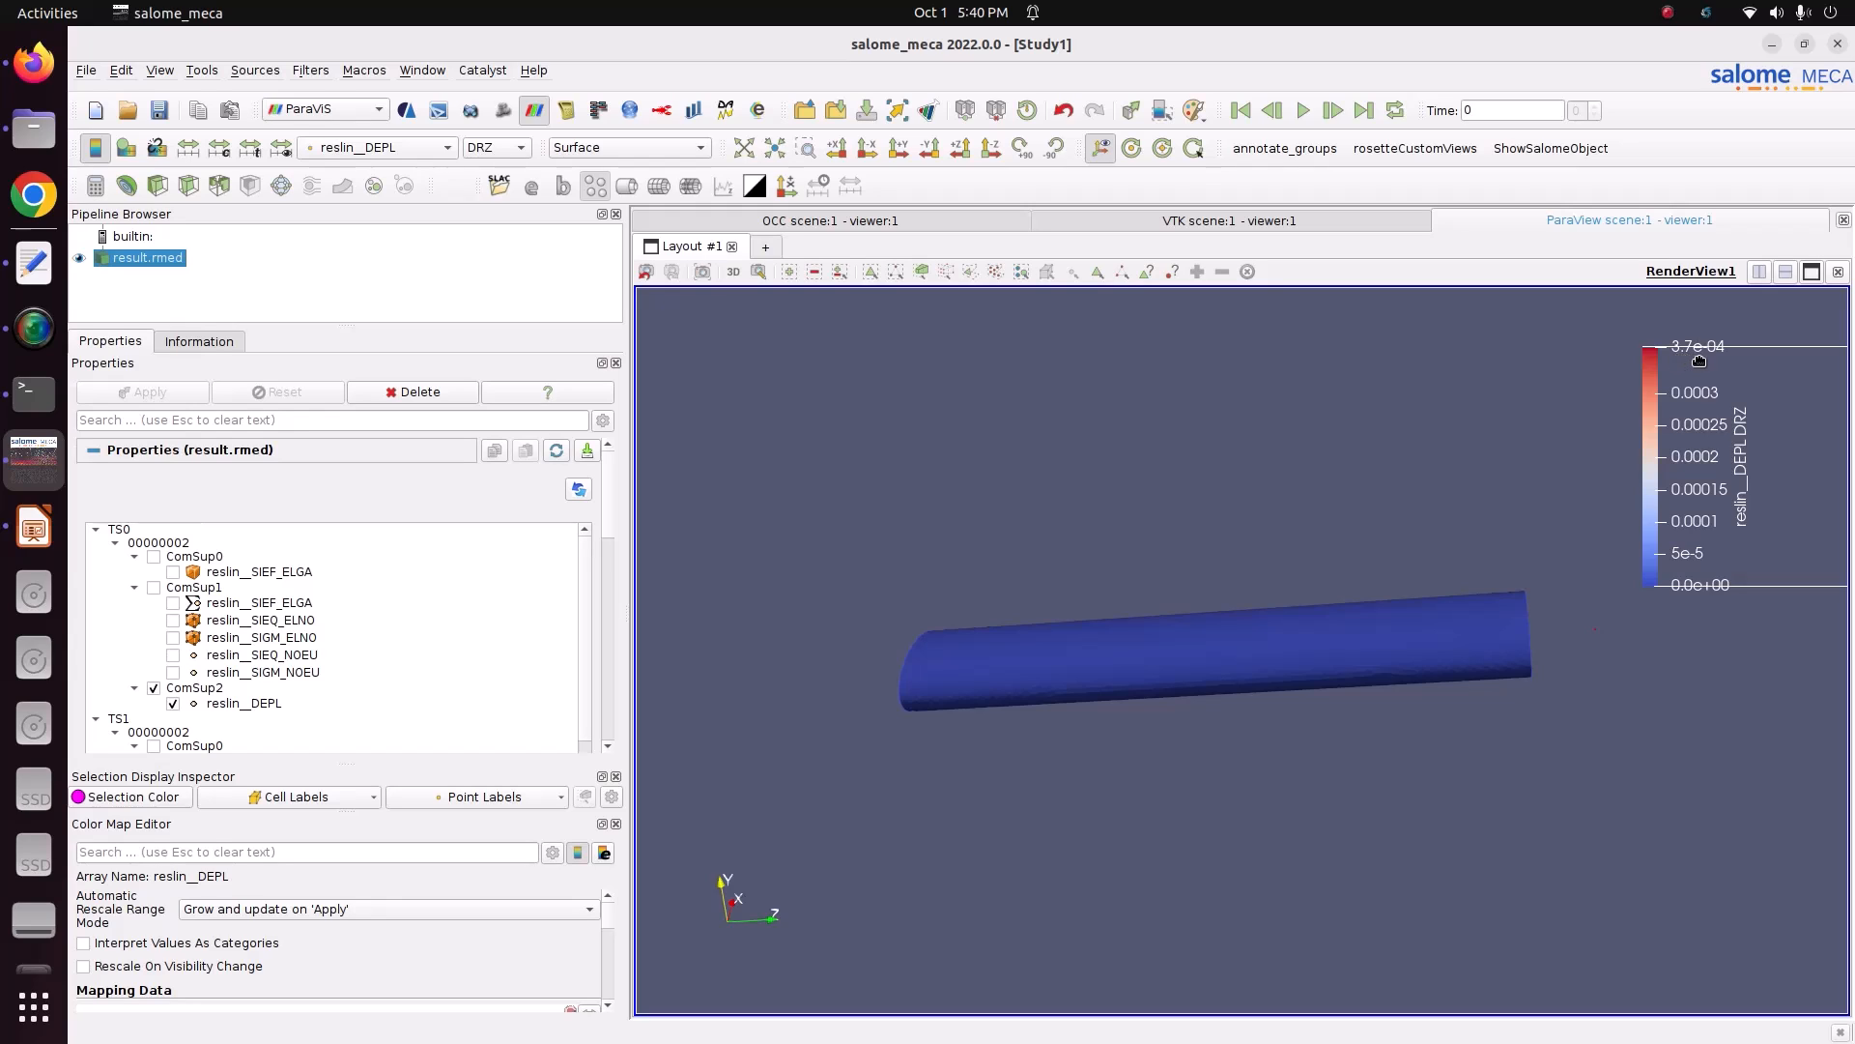
# - Check in the list of available view windows whether the Selection Display Inspector is enabled
pyautogui.moveTo(1487, 535); pyautogui.dragTo(1417, 557)
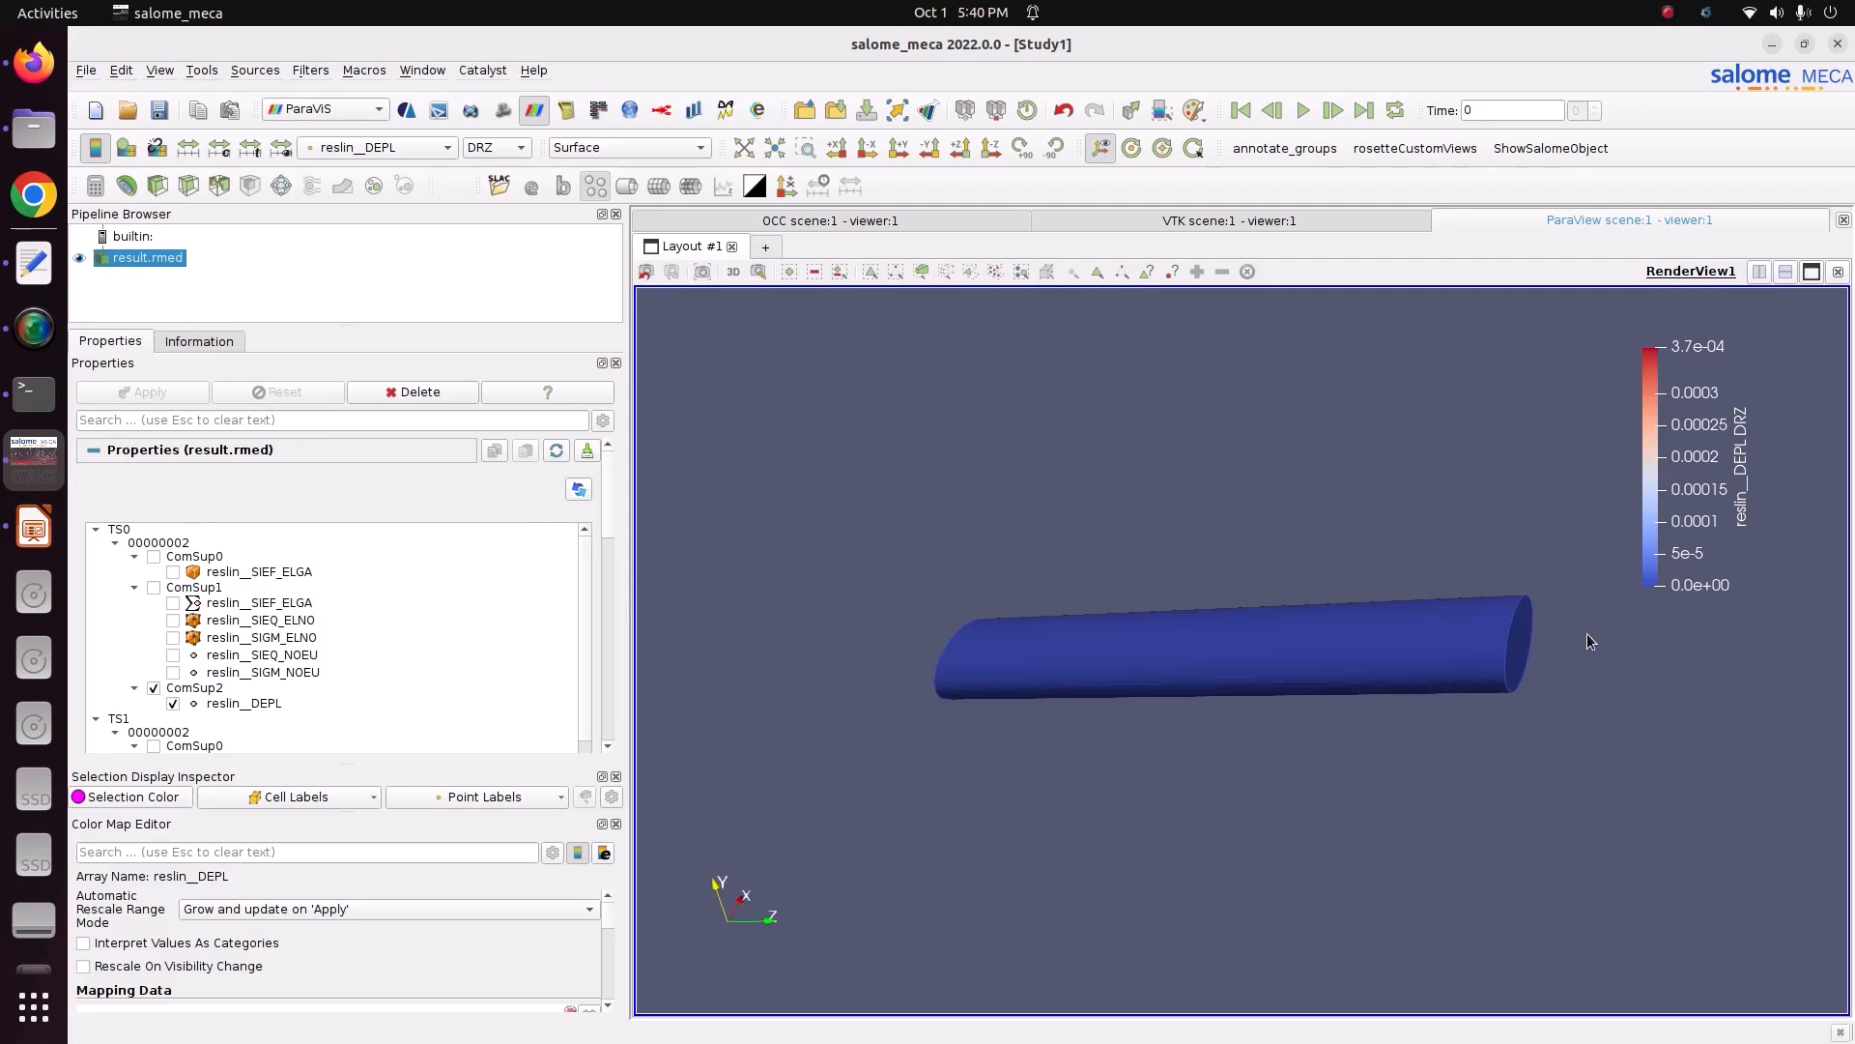
pyautogui.scroll(2, 1579, 659)
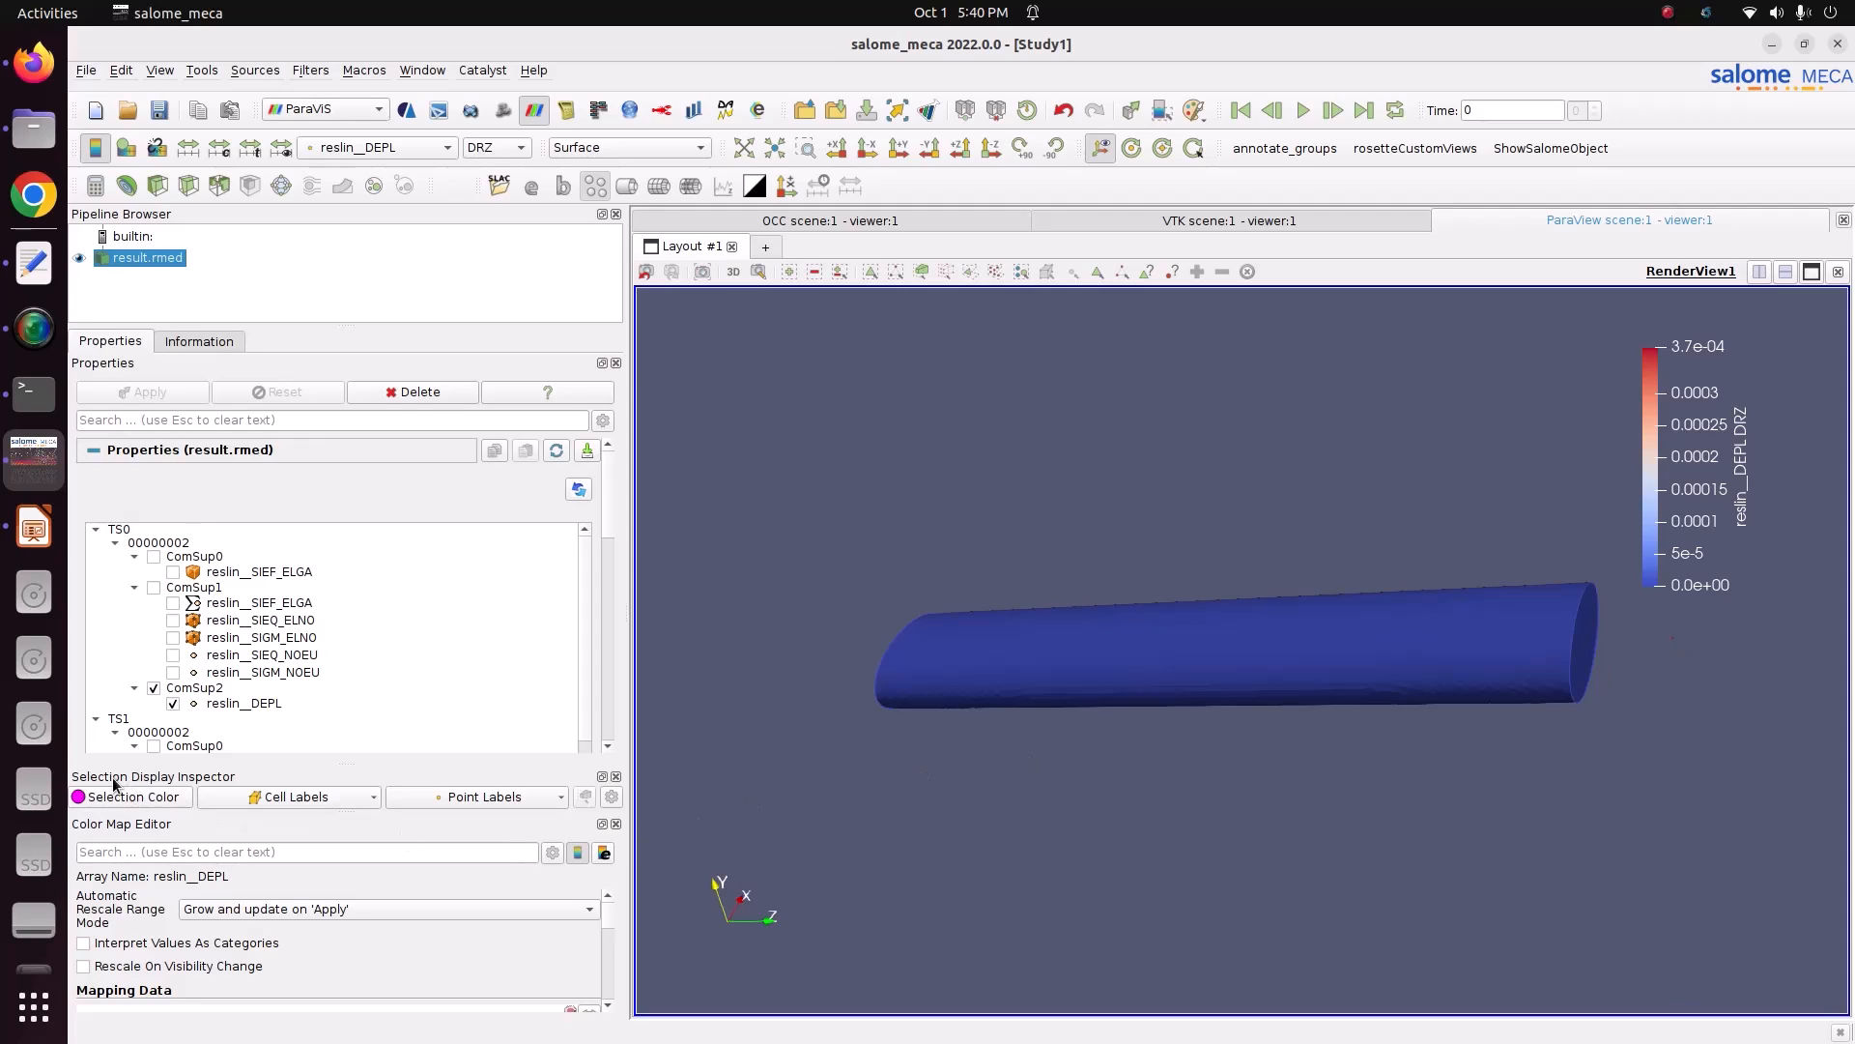
pyautogui.click(121, 71)
pyautogui.moveTo(156, 78)
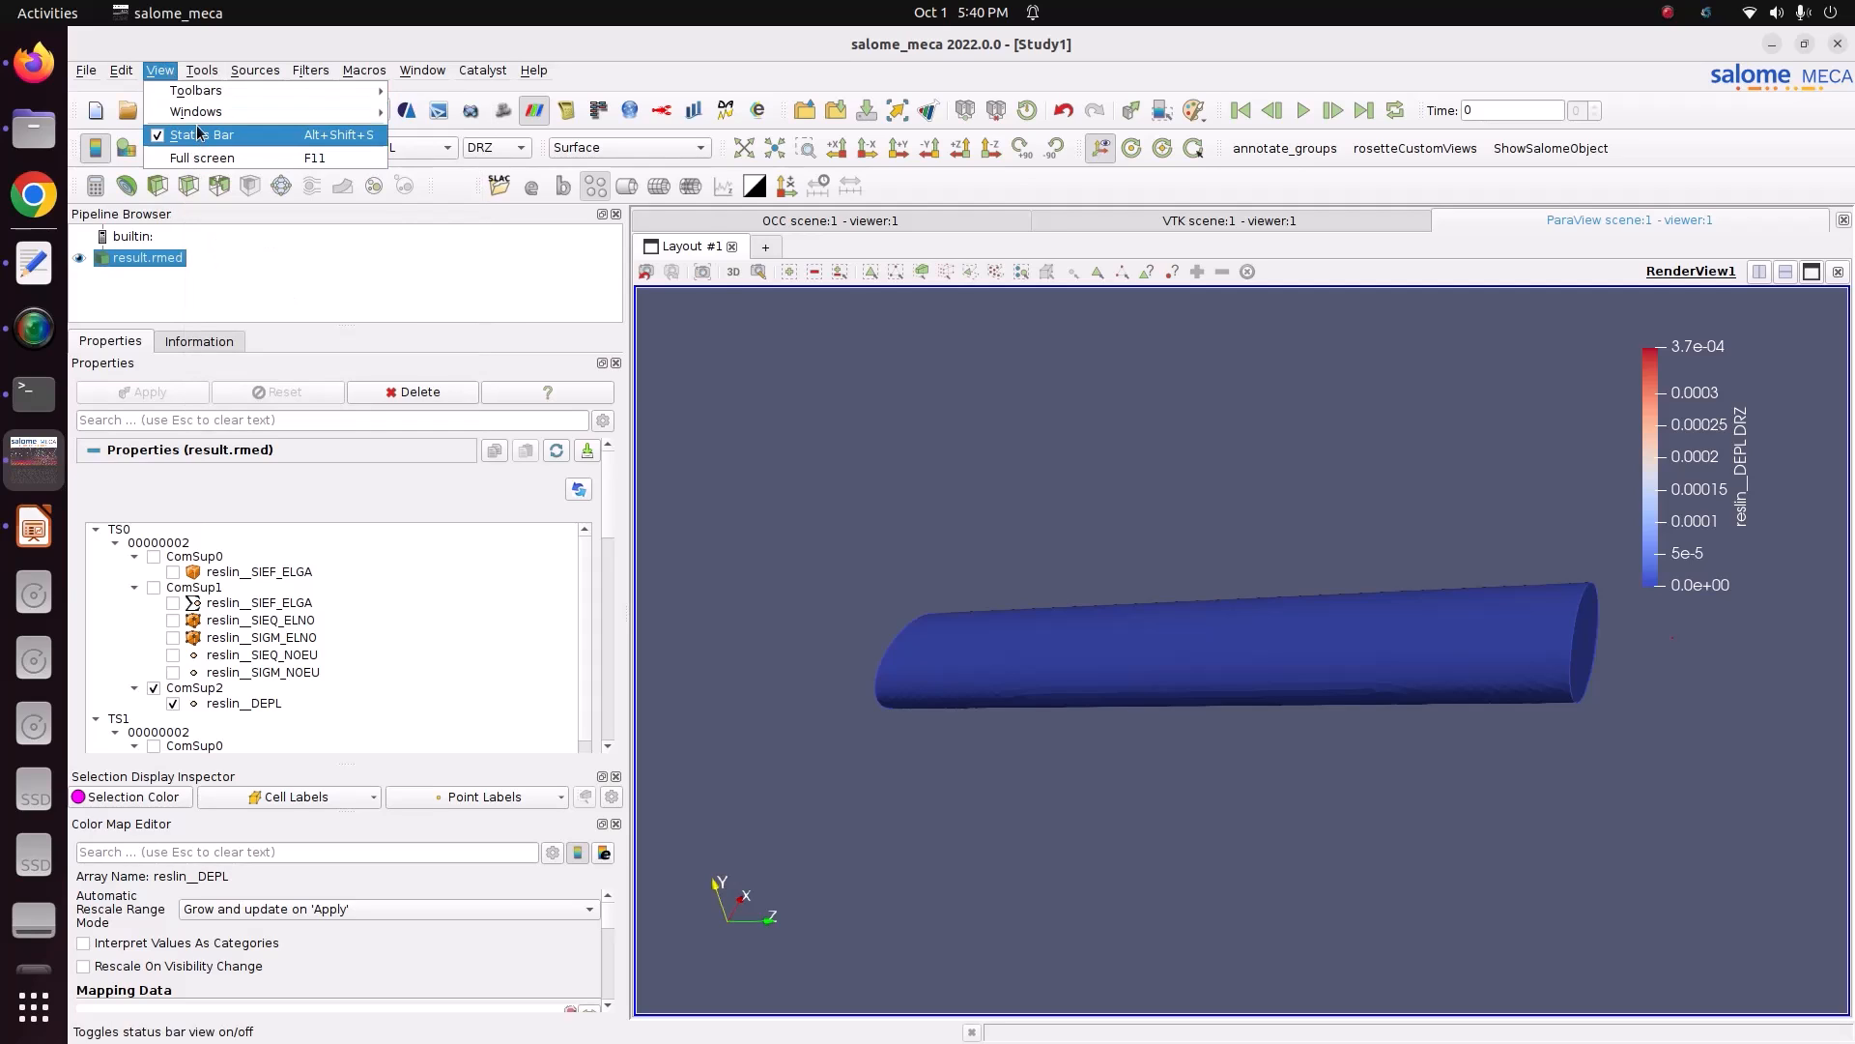
pyautogui.moveTo(203, 111)
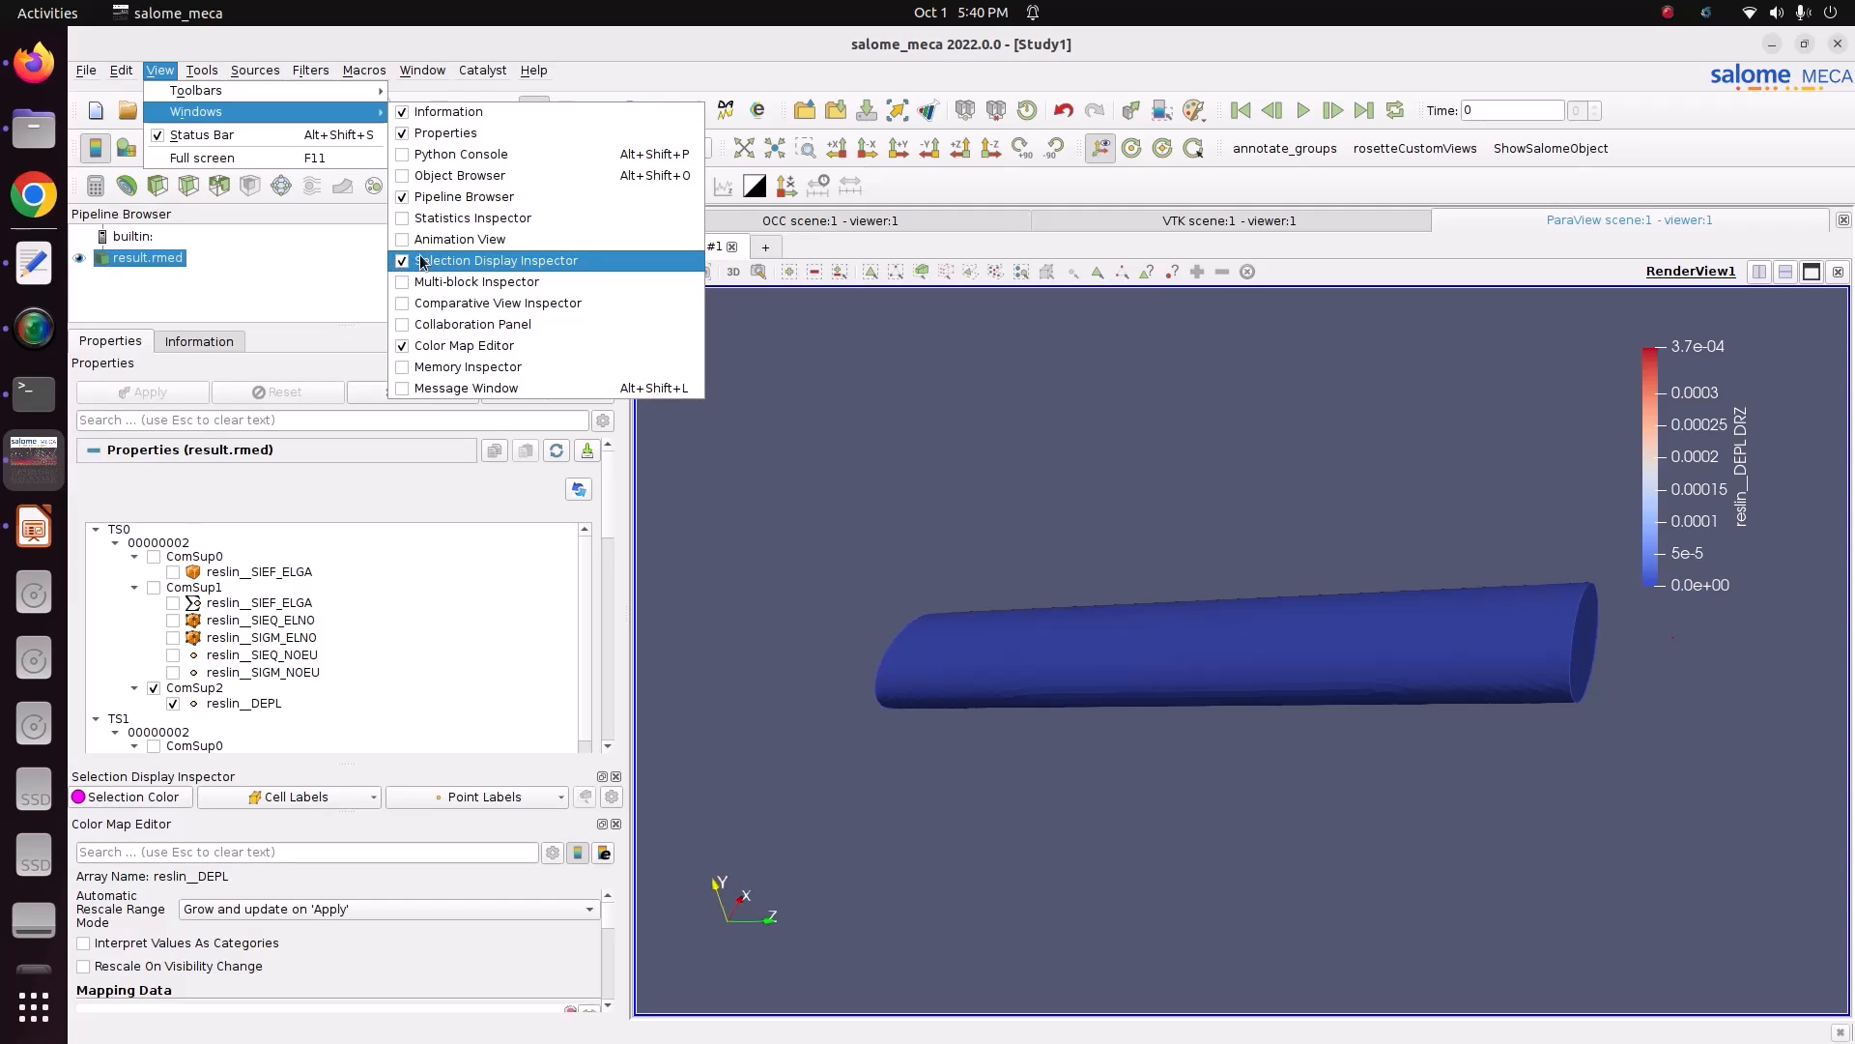
pyautogui.click(884, 425)
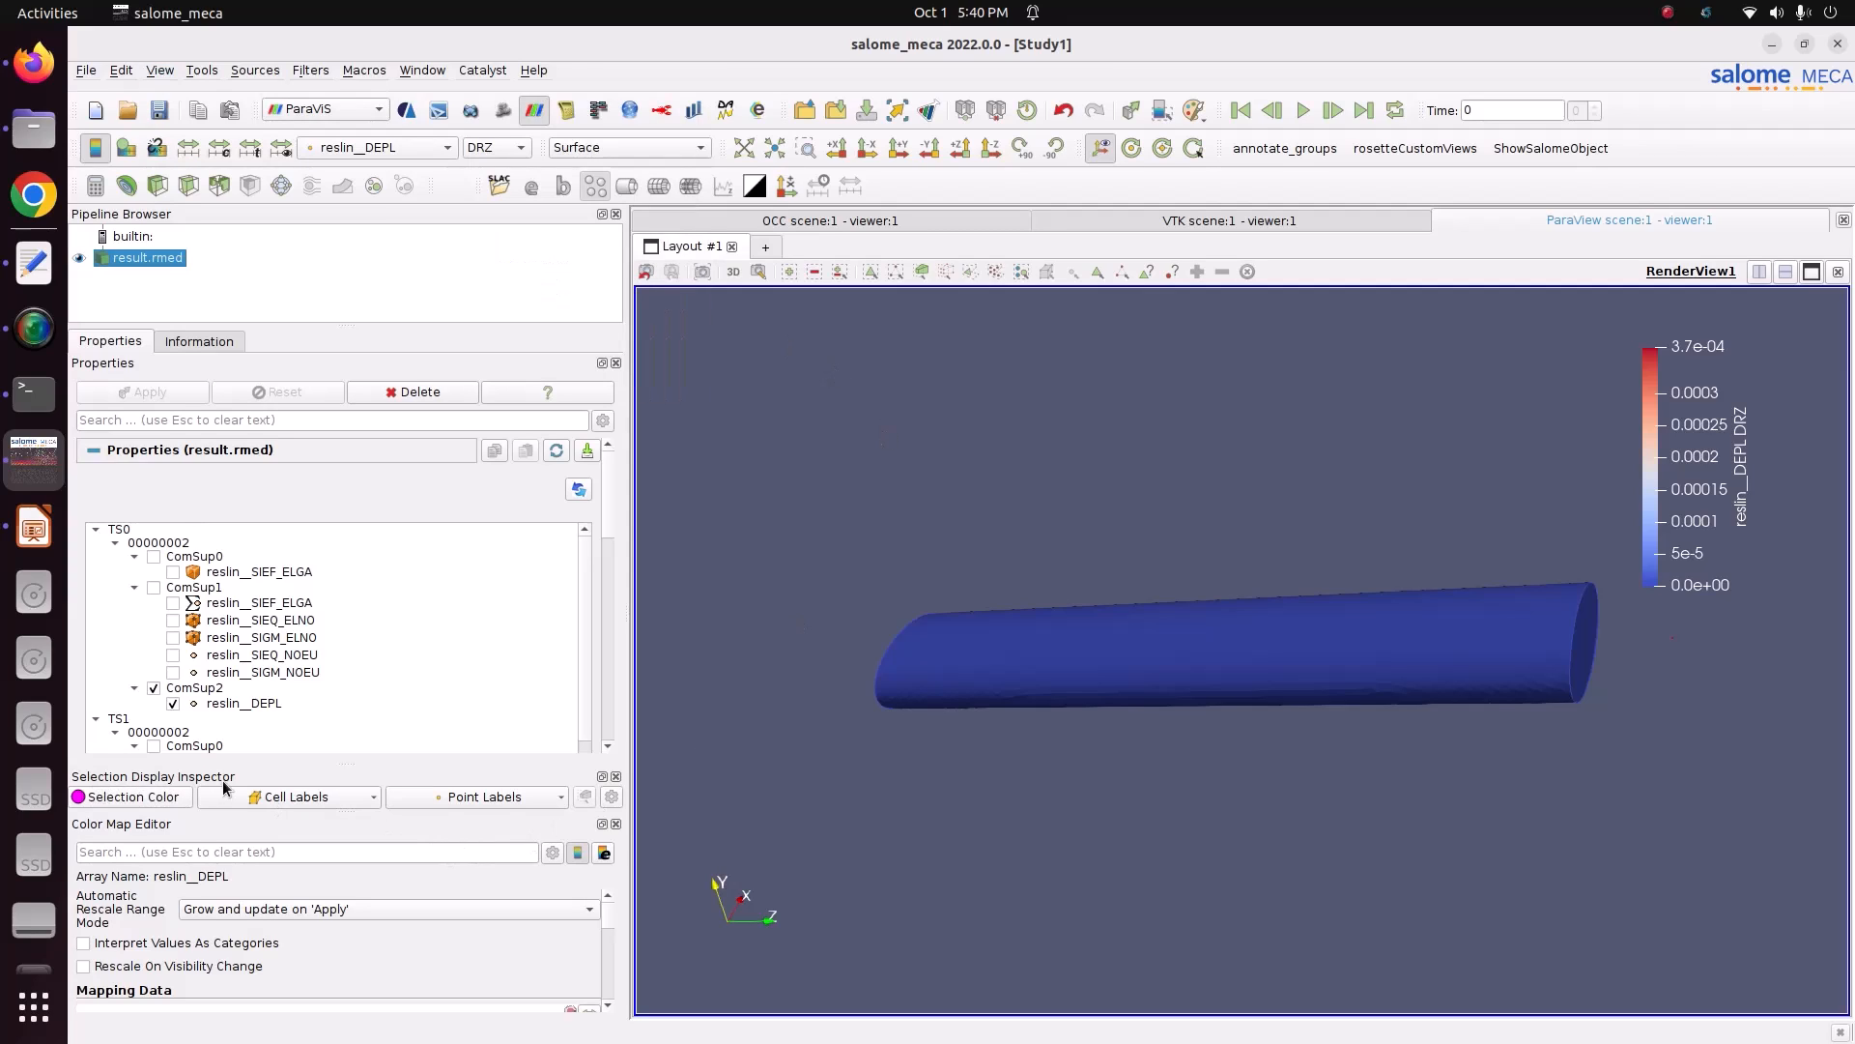
# - Enable reslin__DEPL point labels and select the load node just beyond the bar's end to display its displacement components
pyautogui.click(447, 801)
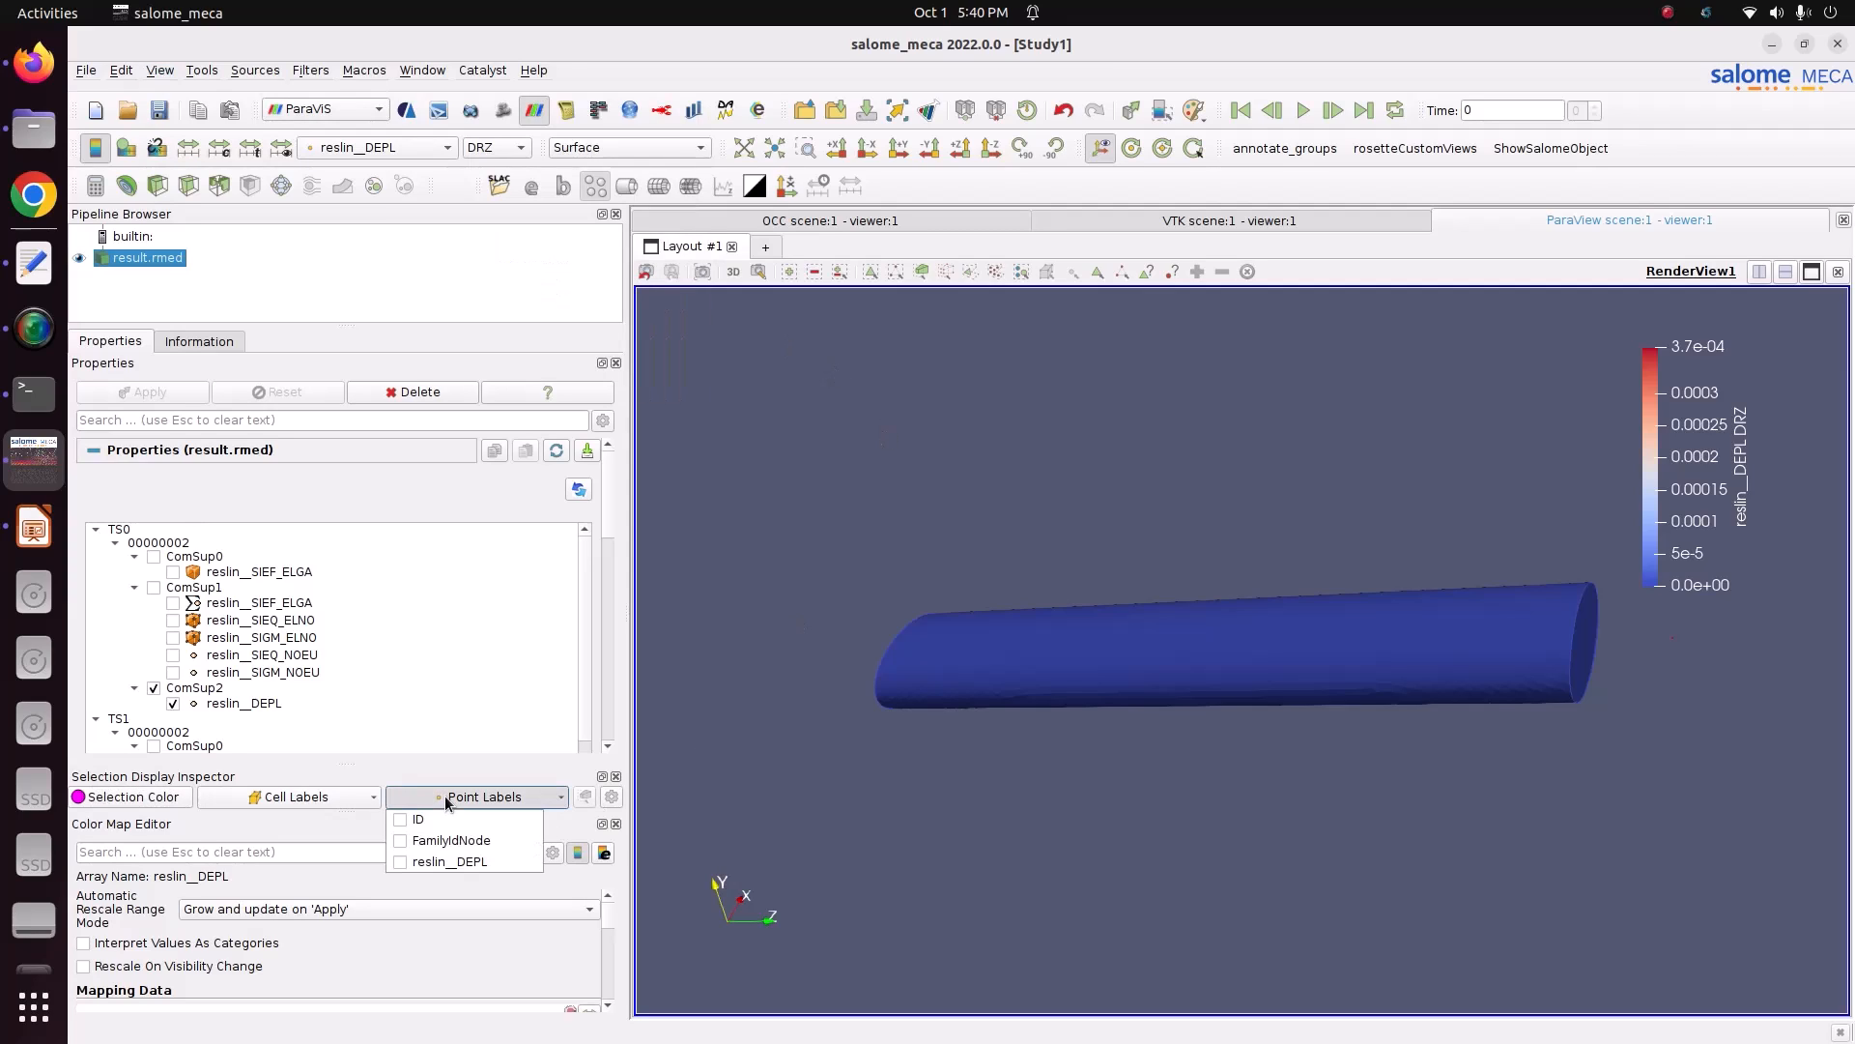
pyautogui.click(398, 861)
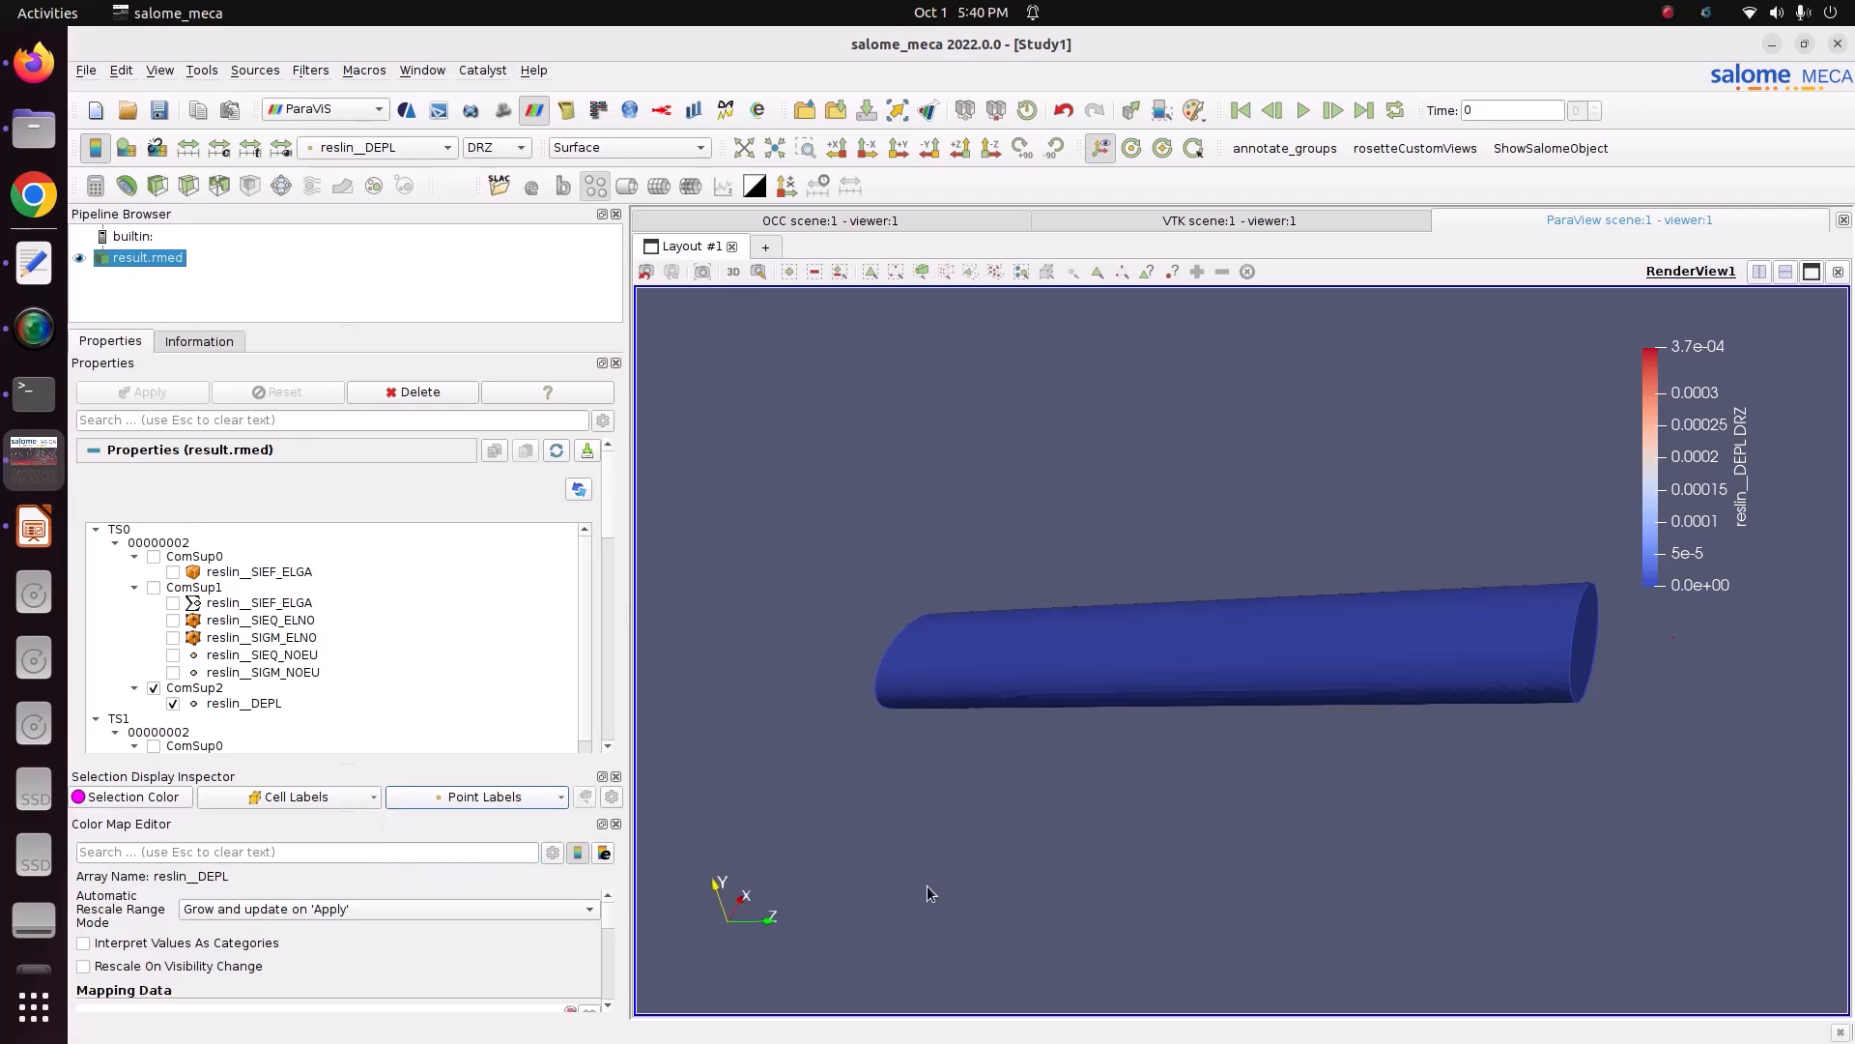
pyautogui.click(945, 271)
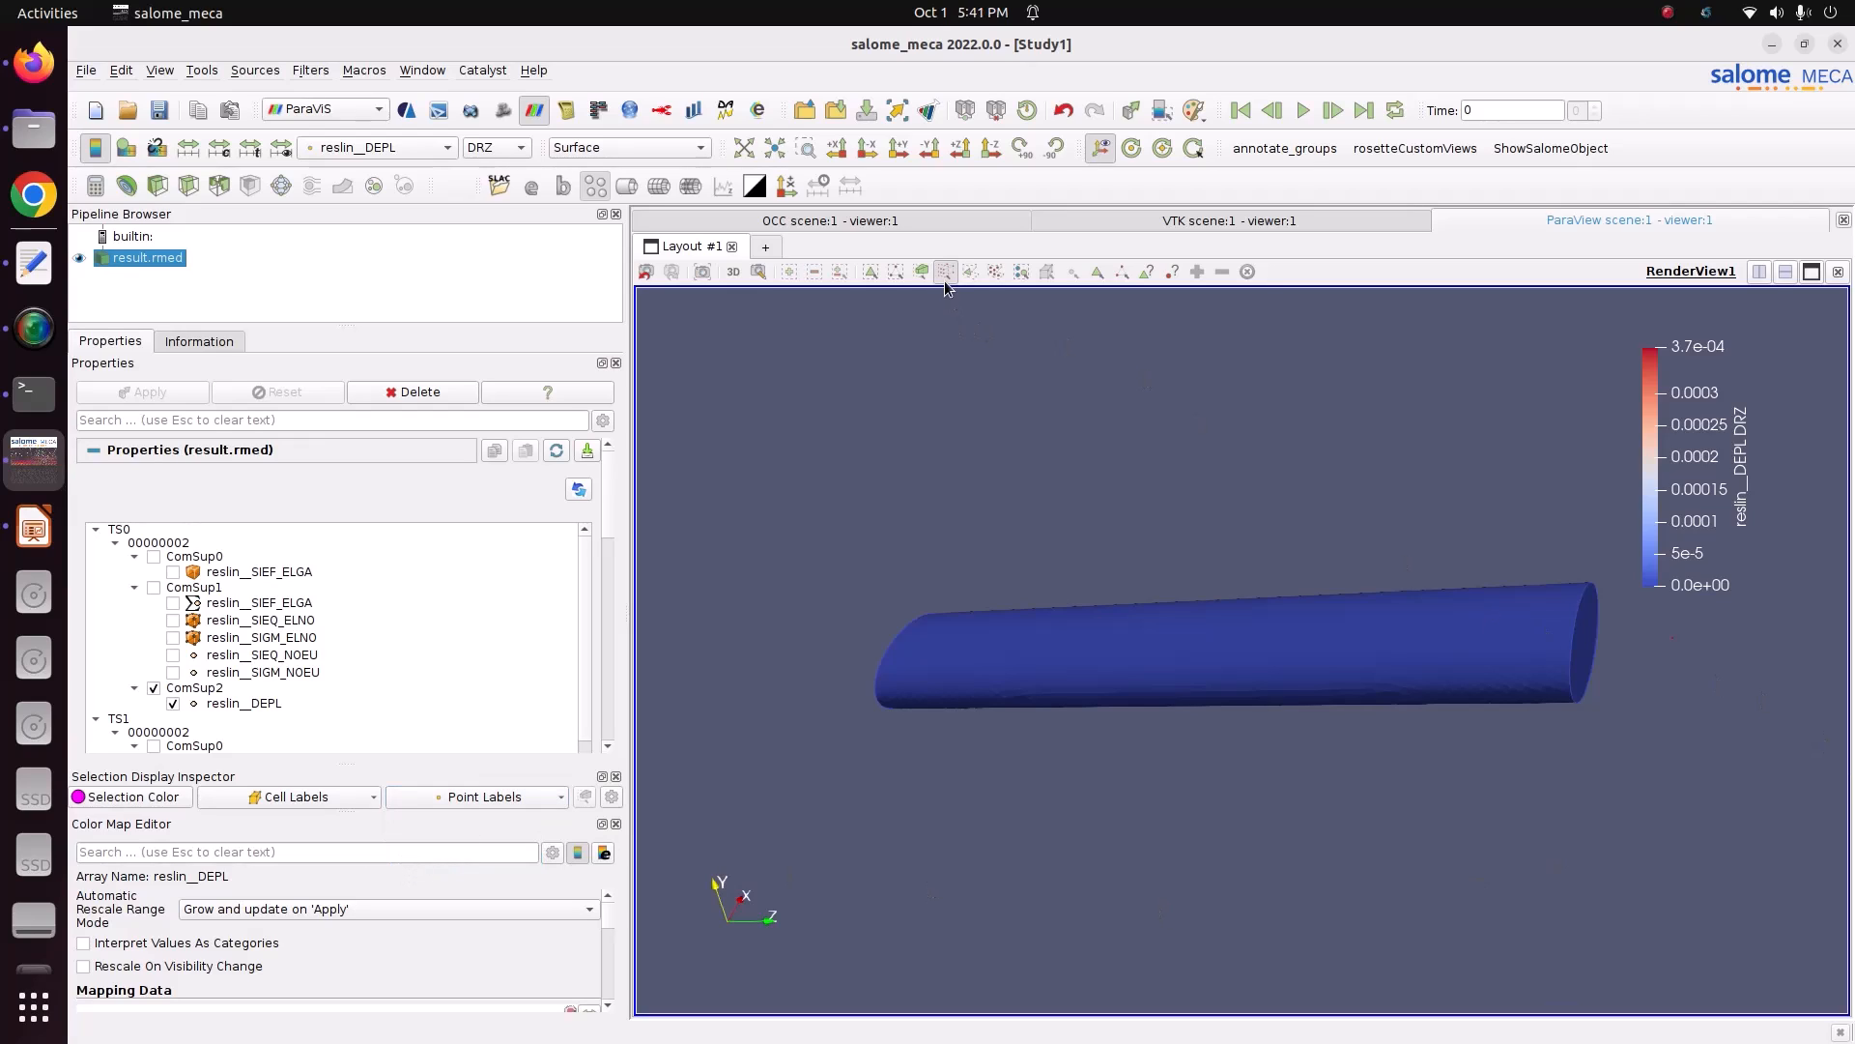
pyautogui.moveTo(1693, 653); pyautogui.dragTo(1695, 653)
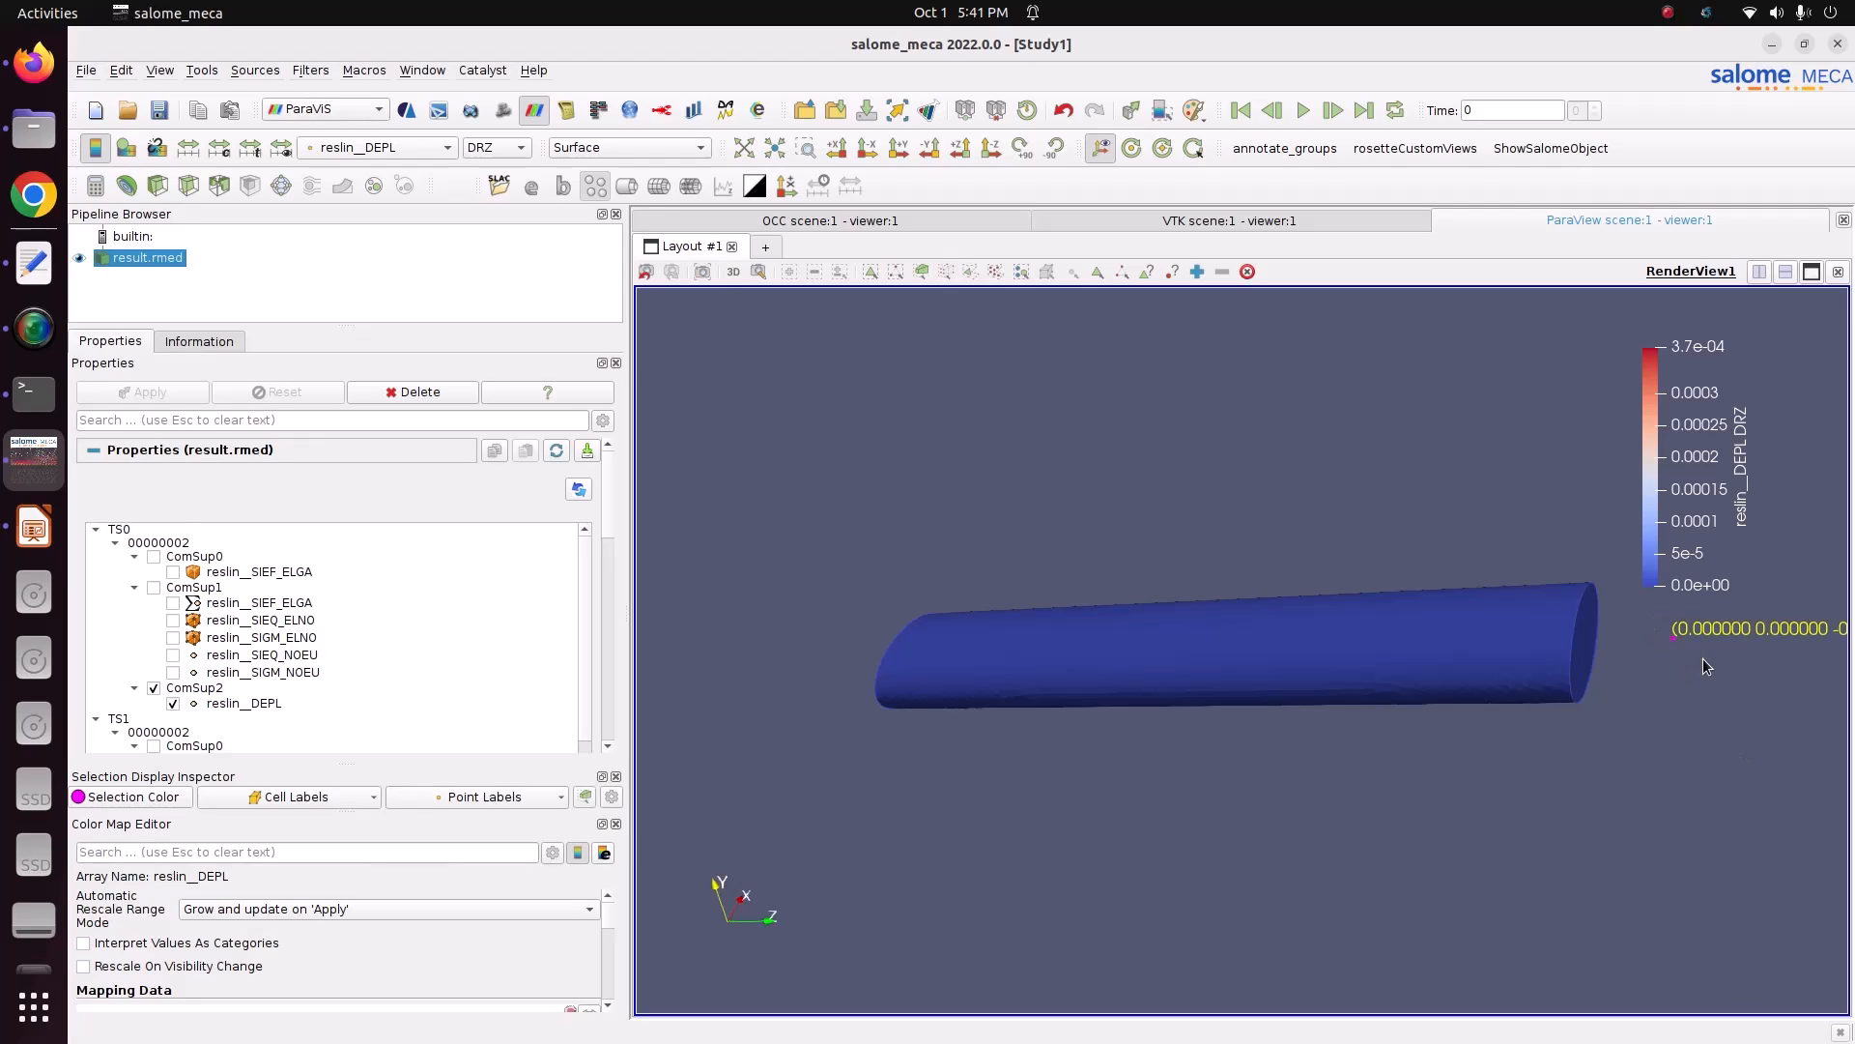
pyautogui.scroll(-10, 1006, 646)
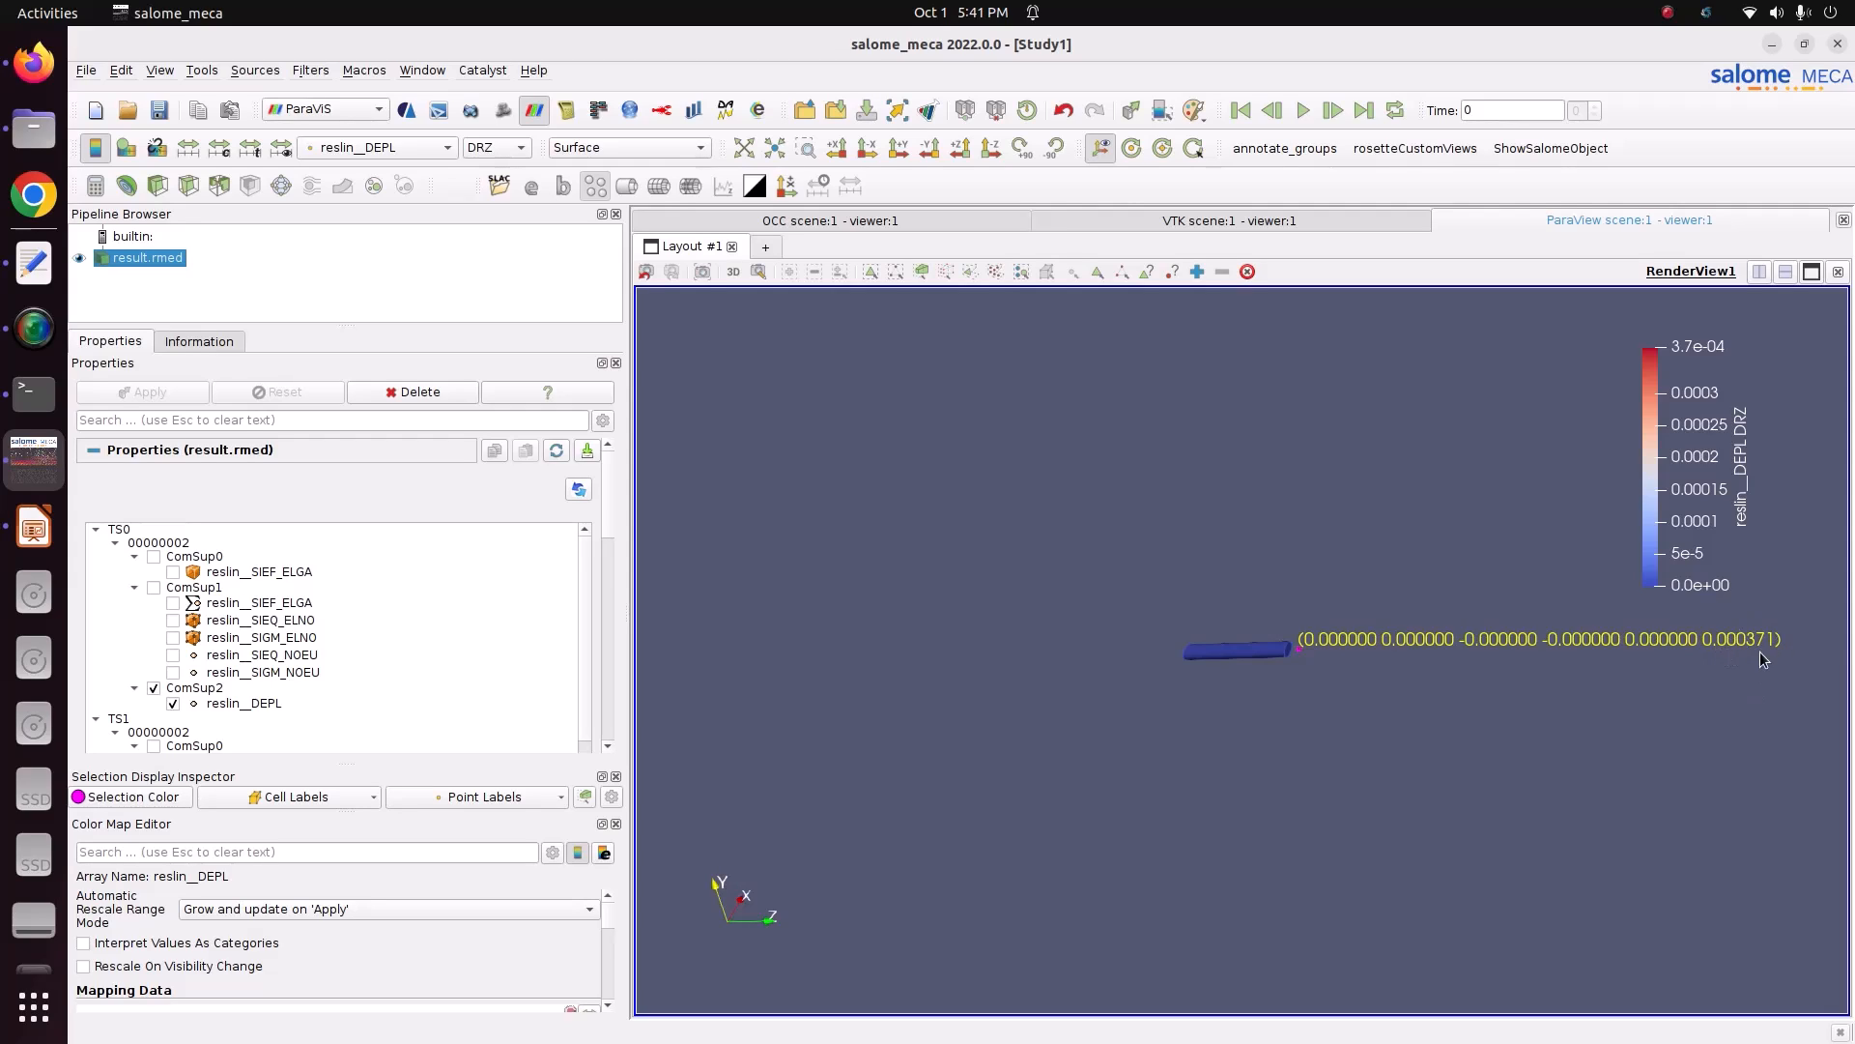
# - Compare the load node's labelled rotation with the calculated θ on the LibreOffice Impress slide, and return to Salome-Meca
pyautogui.click(34, 527)
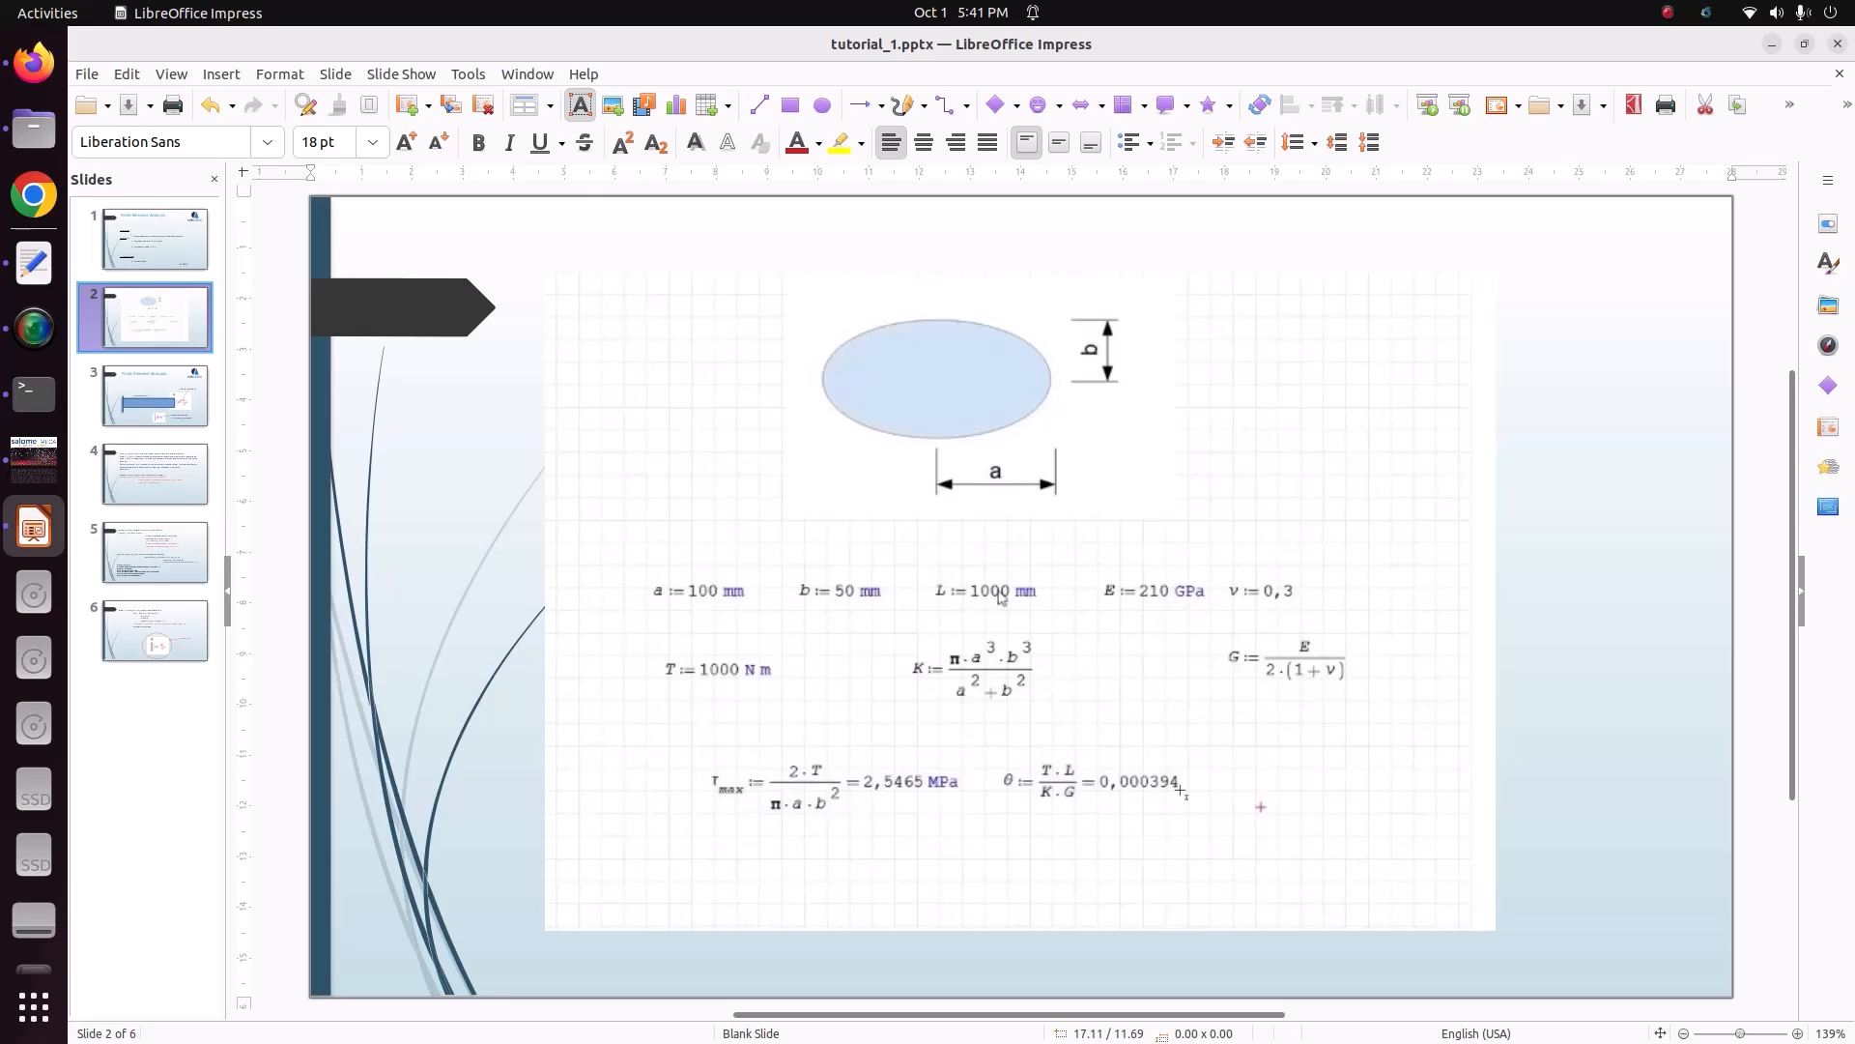
pyautogui.click(34, 459)
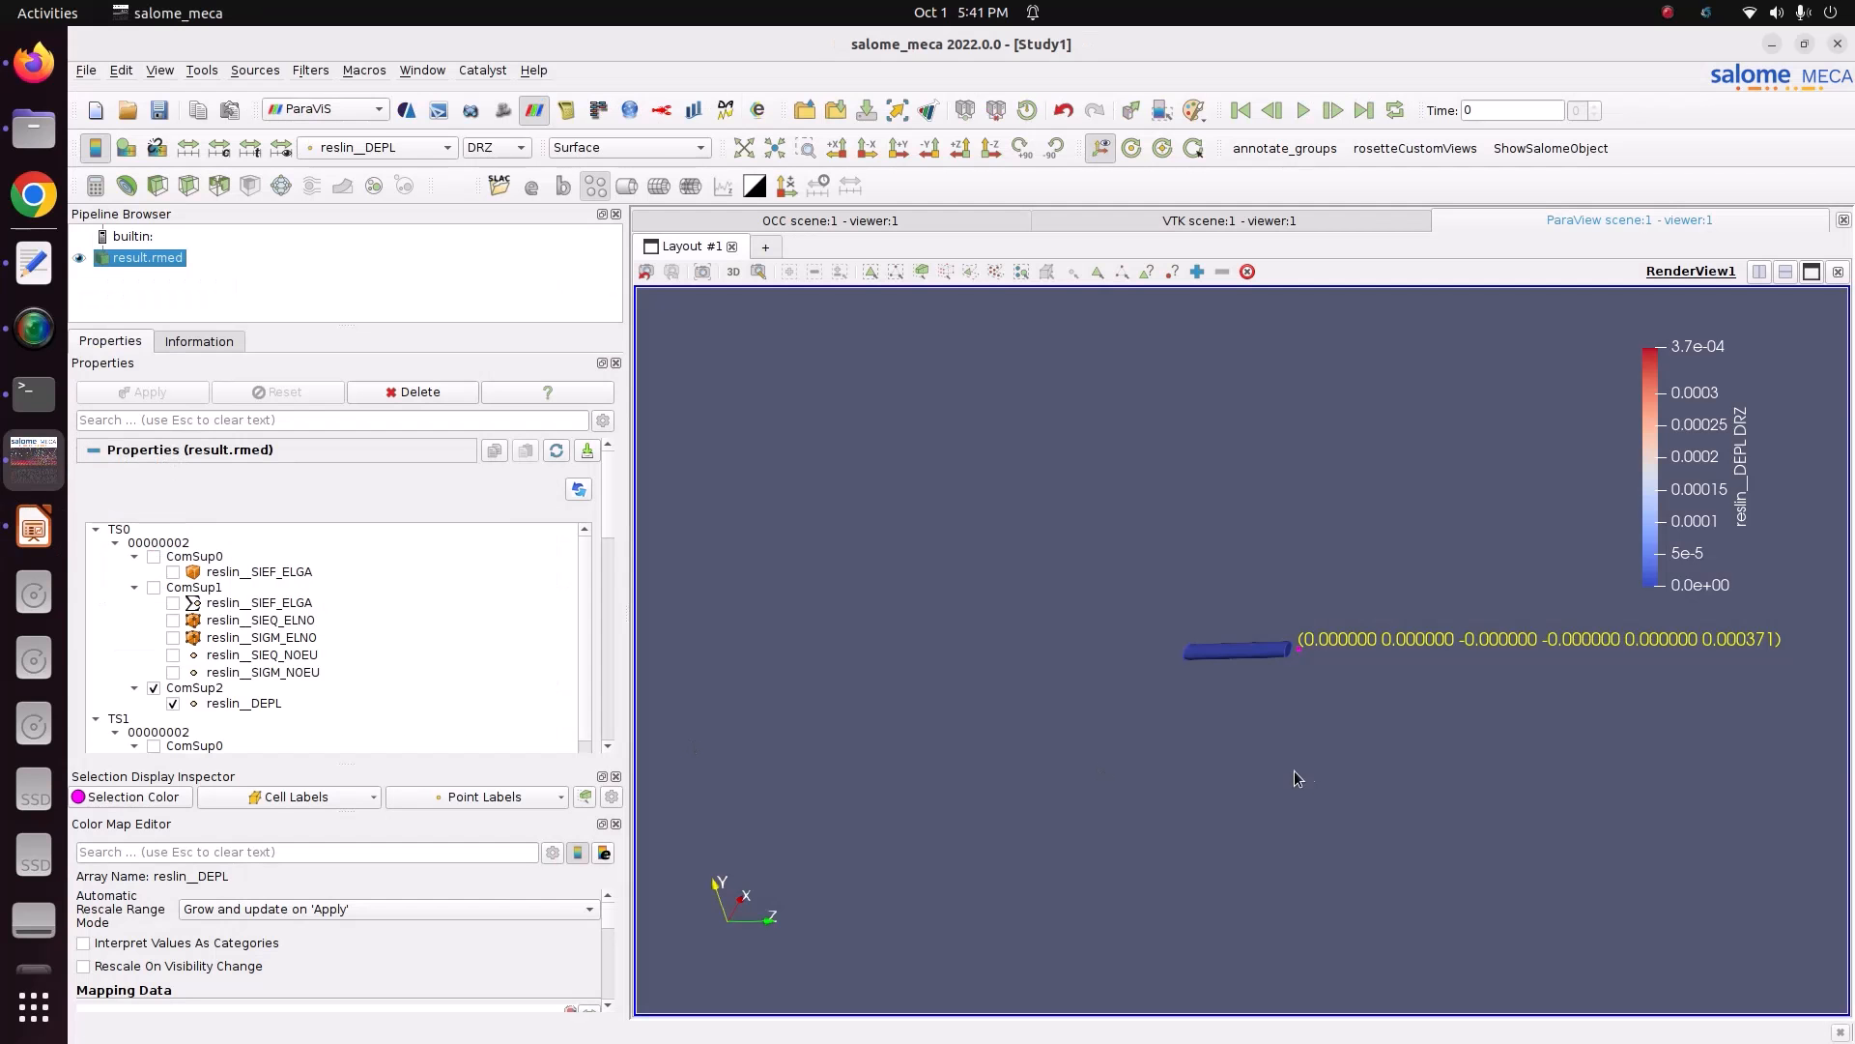
pyautogui.moveTo(1076, 572); pyautogui.dragTo(1131, 638)
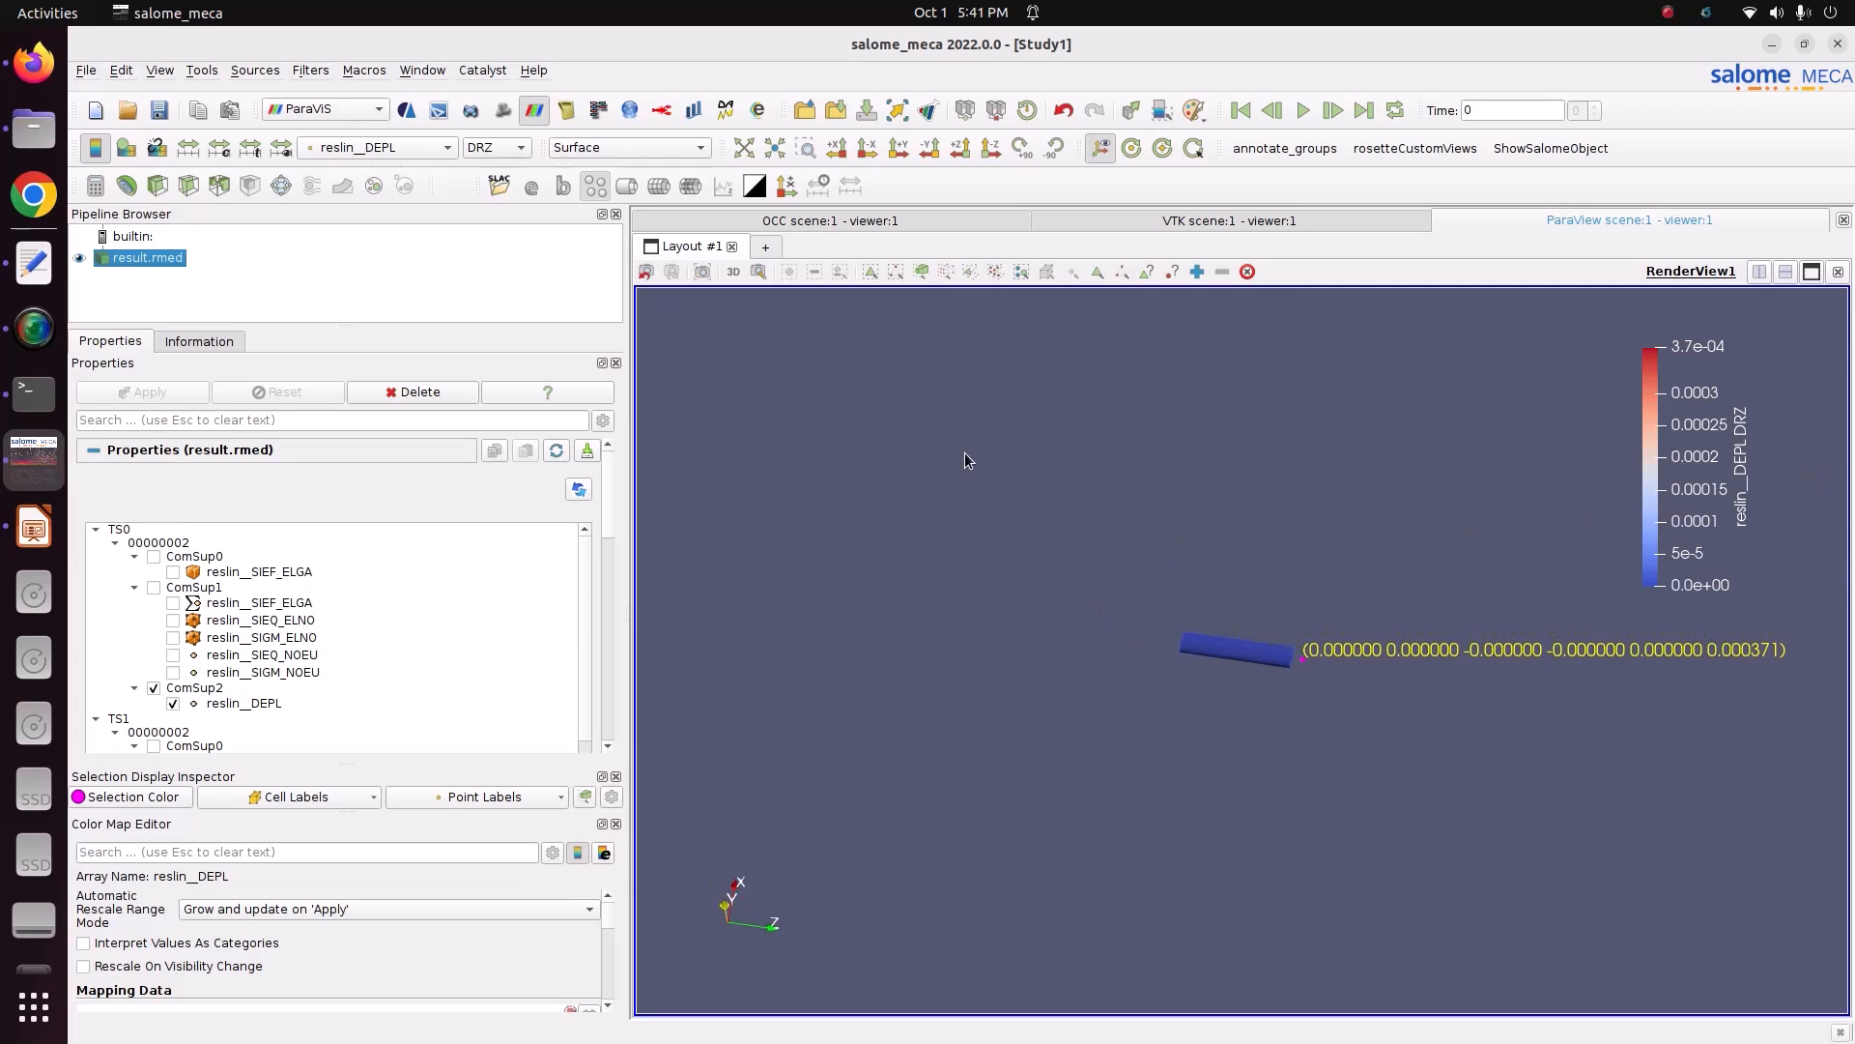
# - Load the reslin__SIGM_NOEU field instead of the displacement, color the bar by its magnitude, and fit the bar in view
pyautogui.click(422, 149)
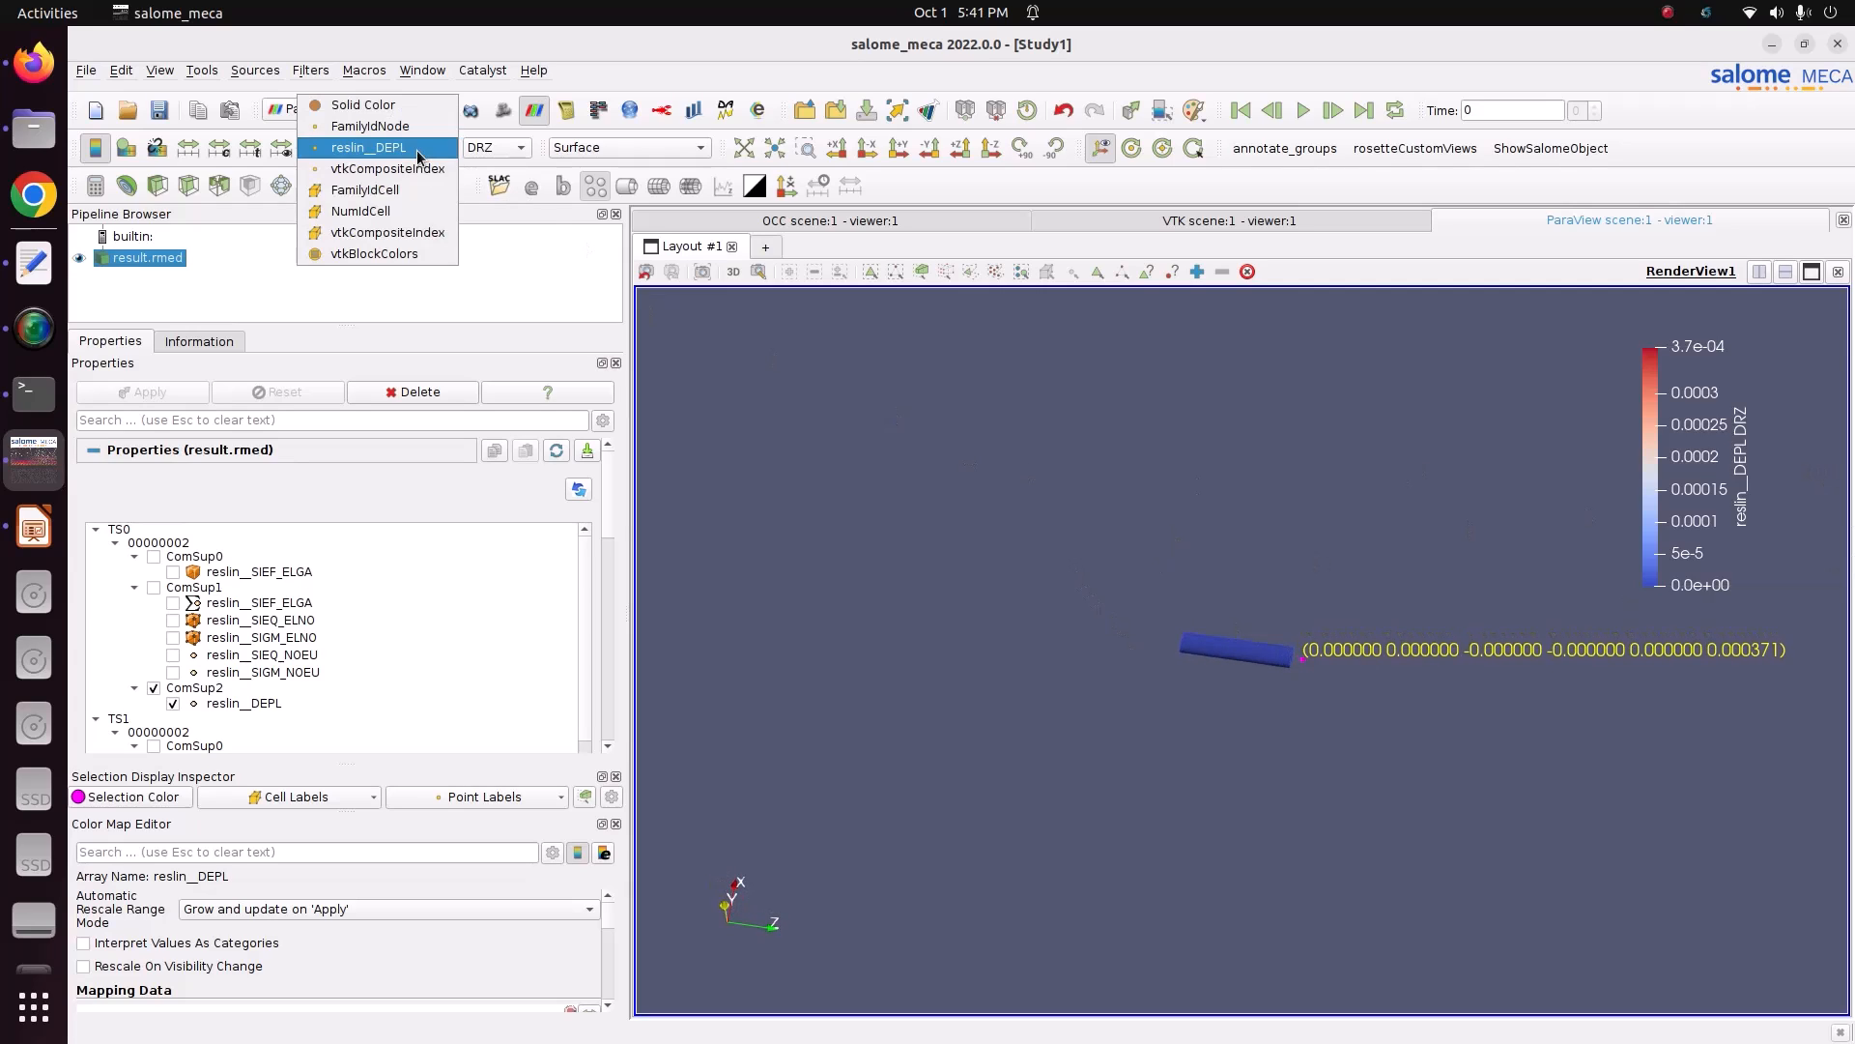
pyautogui.click(839, 501)
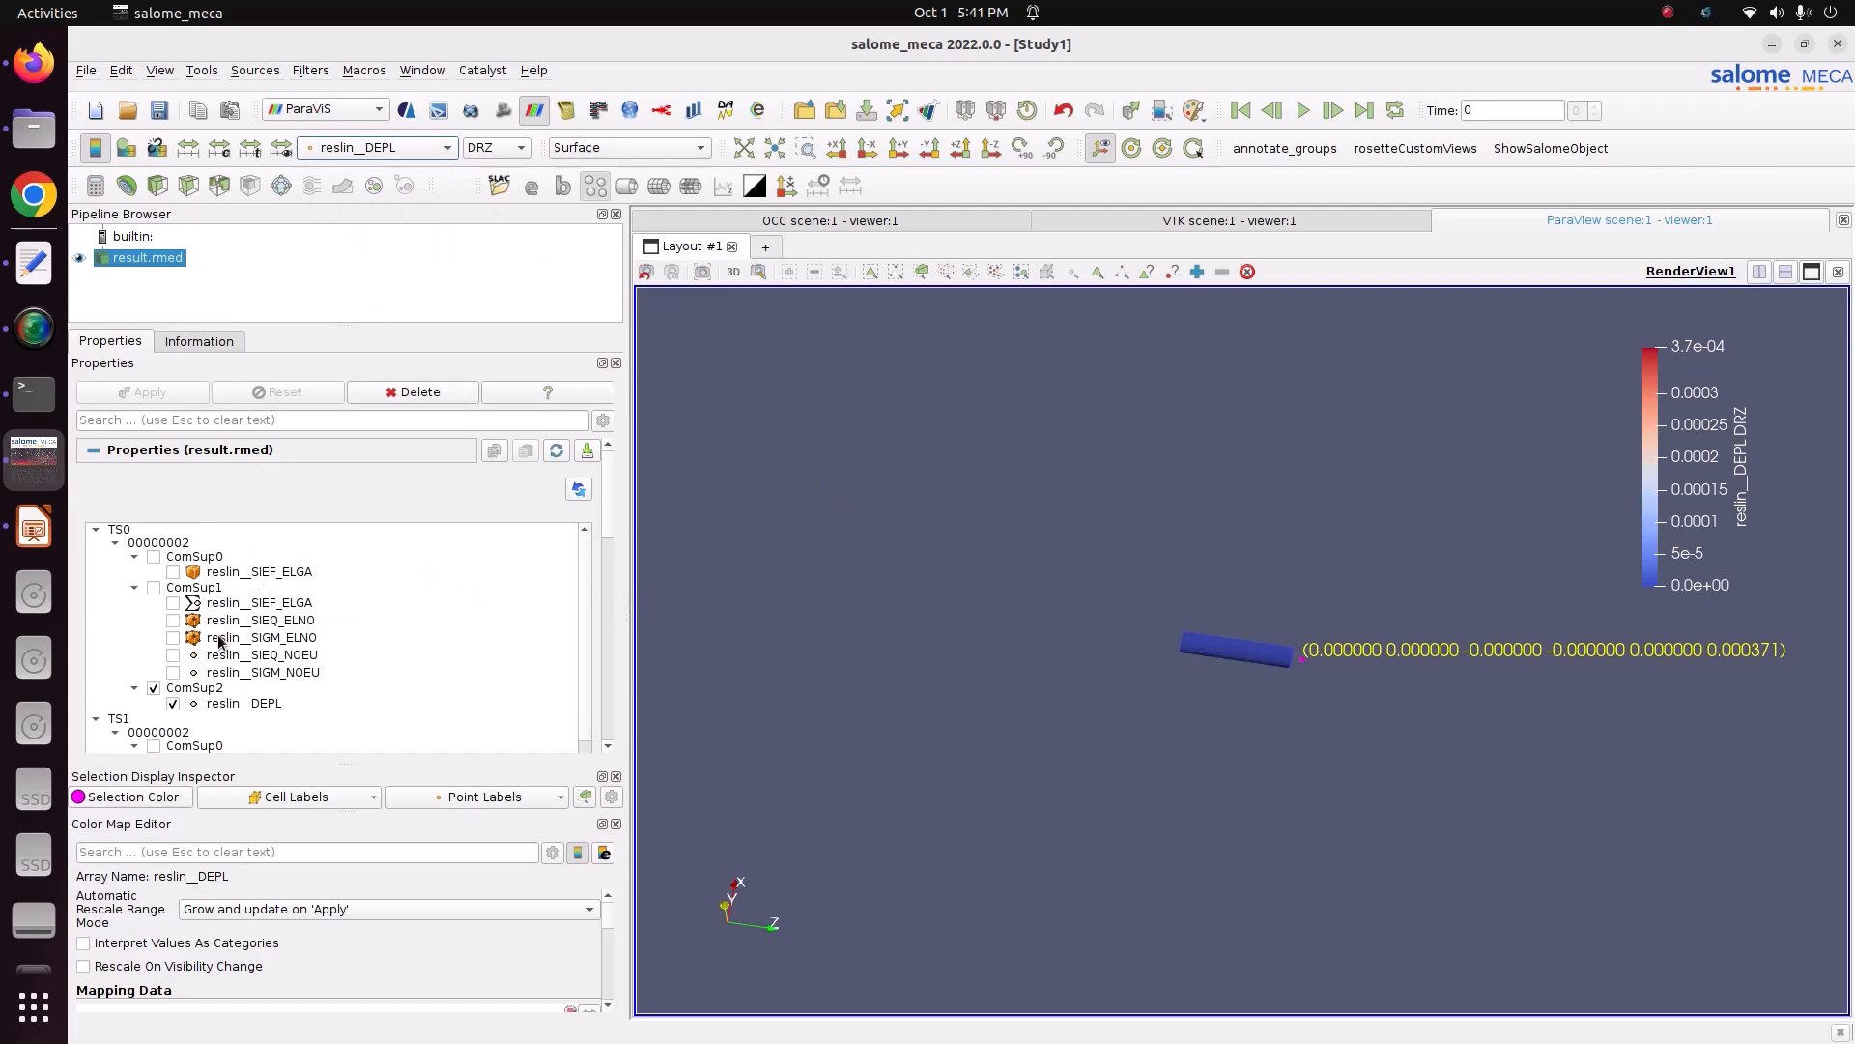
pyautogui.click(173, 673)
pyautogui.click(147, 398)
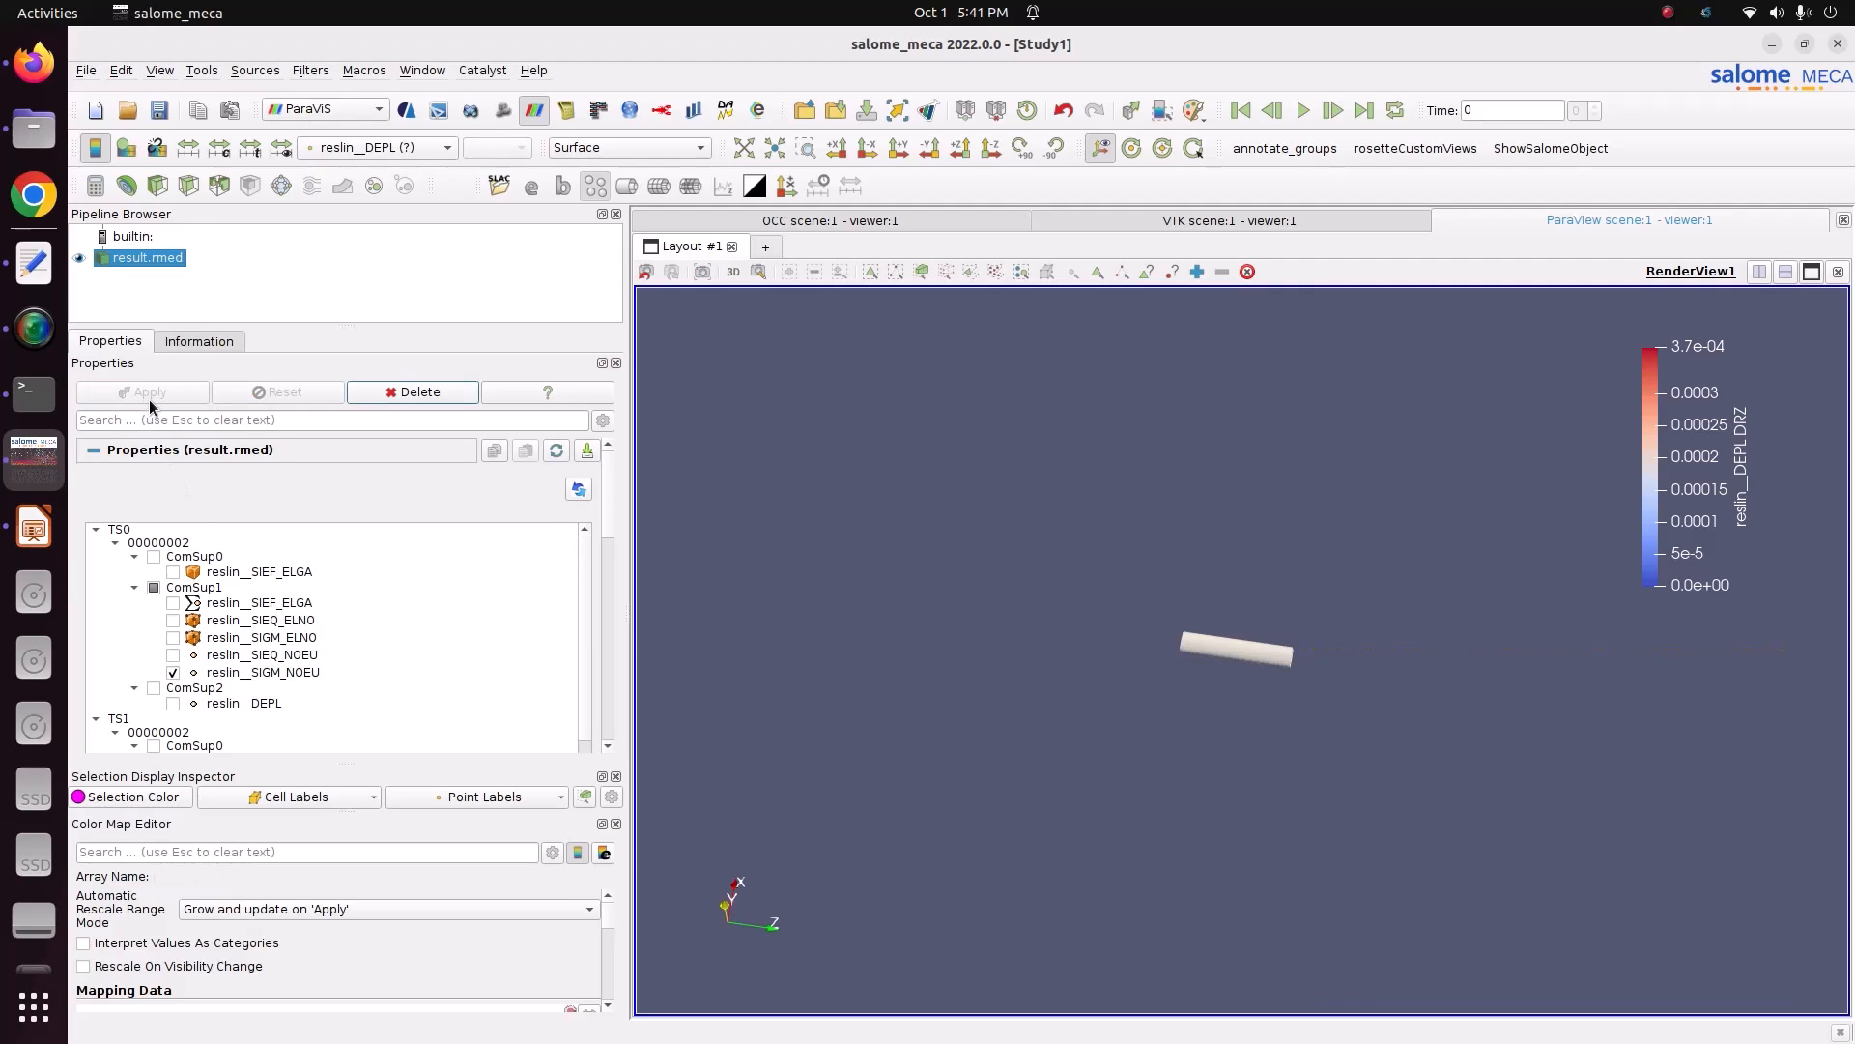
pyautogui.click(426, 146)
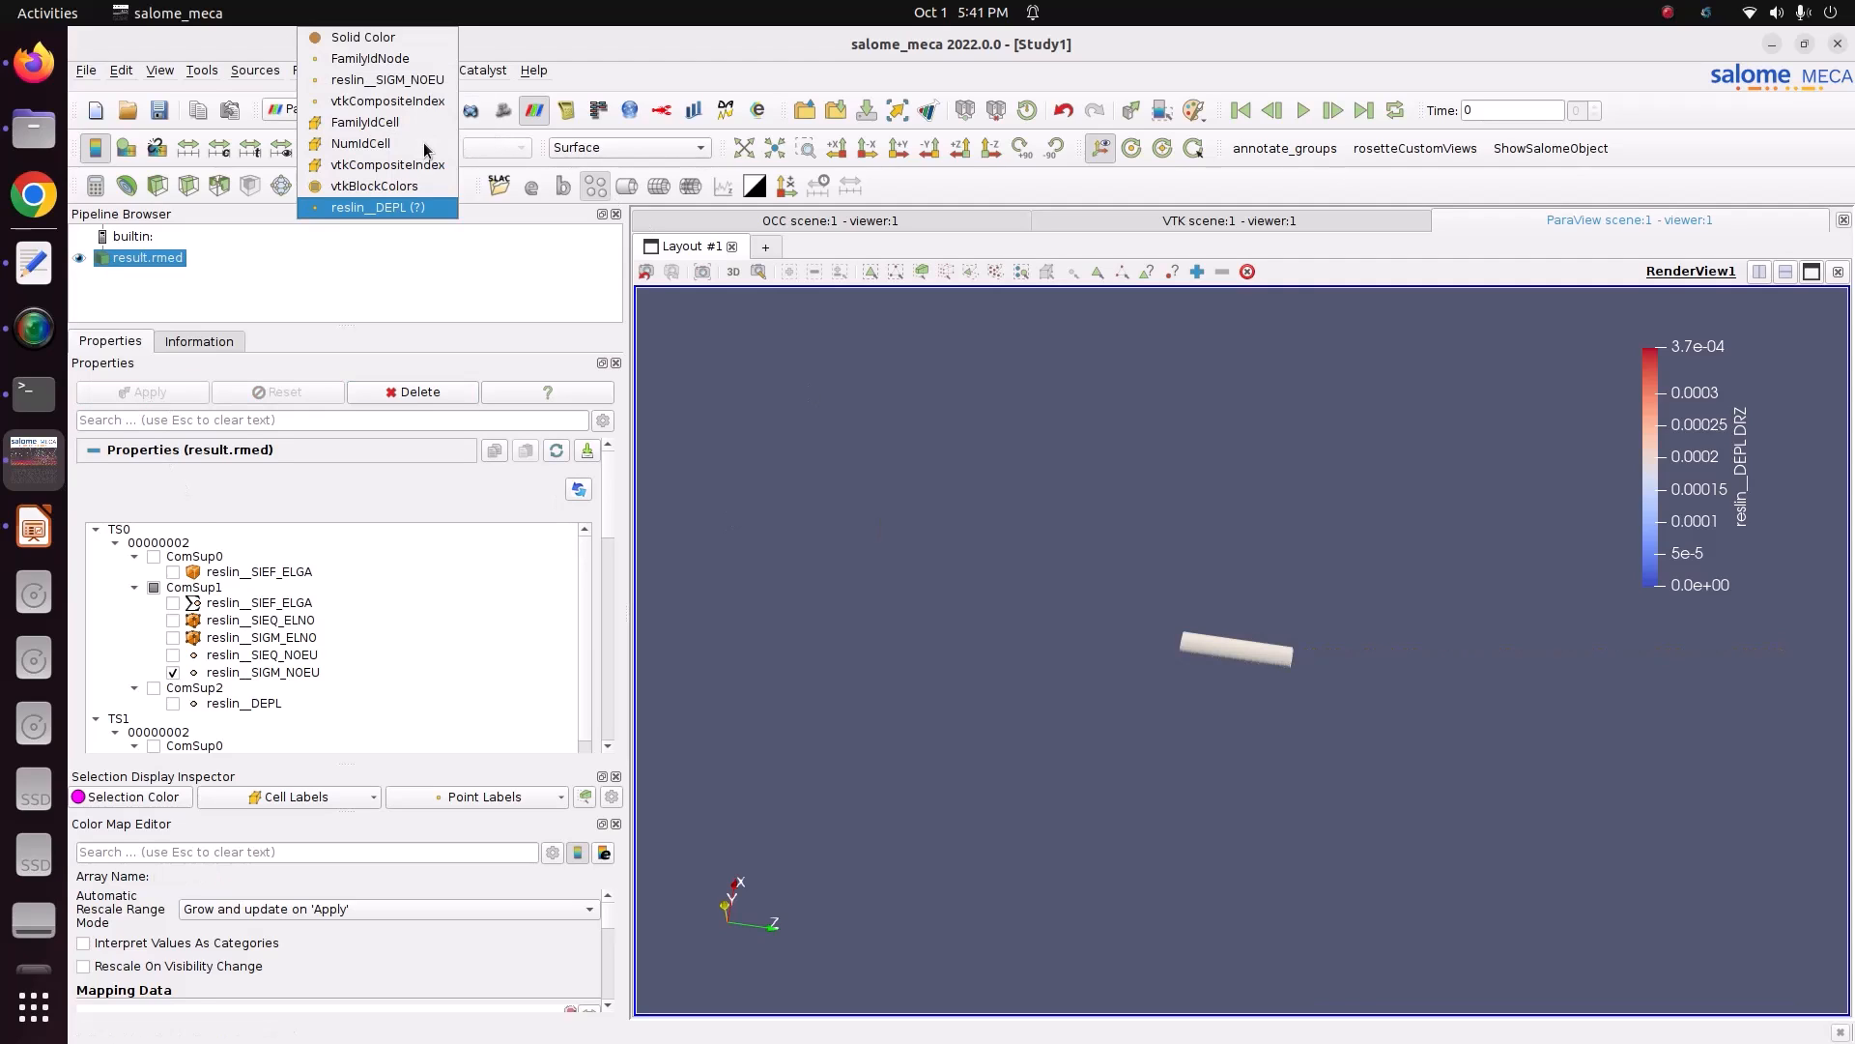
pyautogui.click(418, 79)
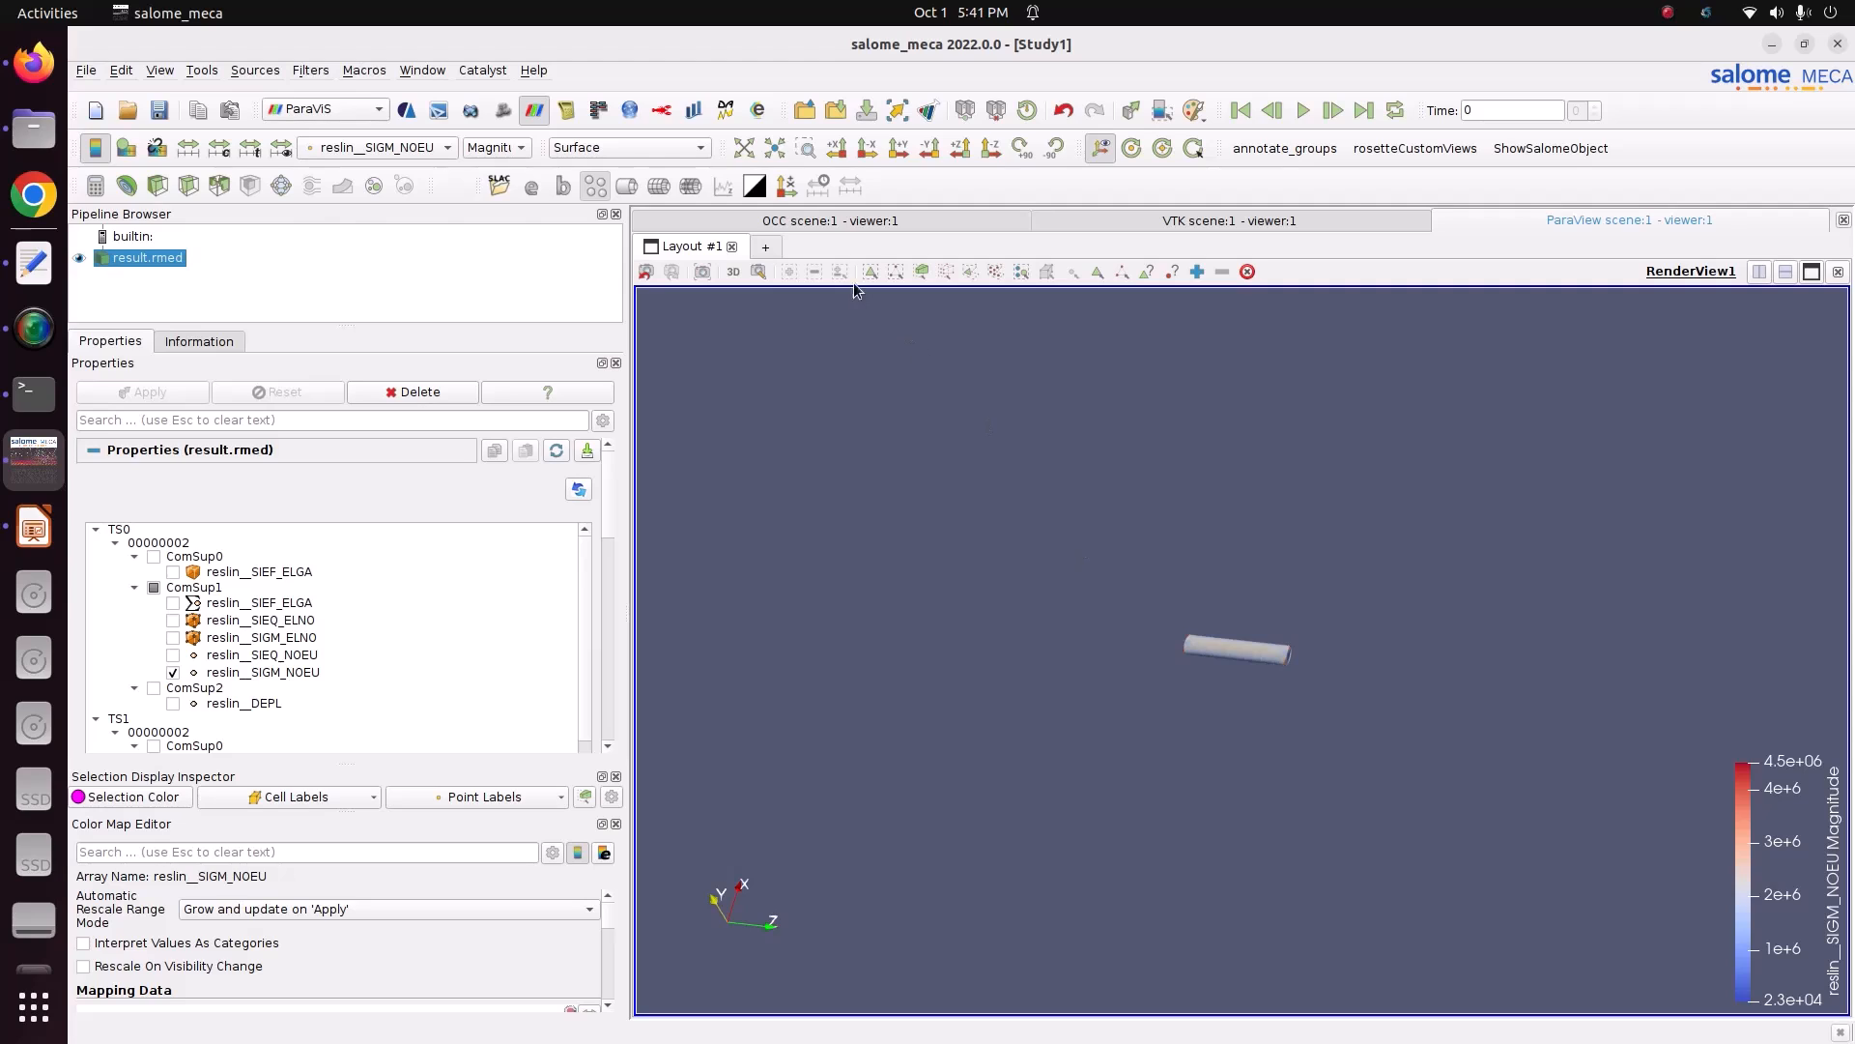
pyautogui.click(744, 147)
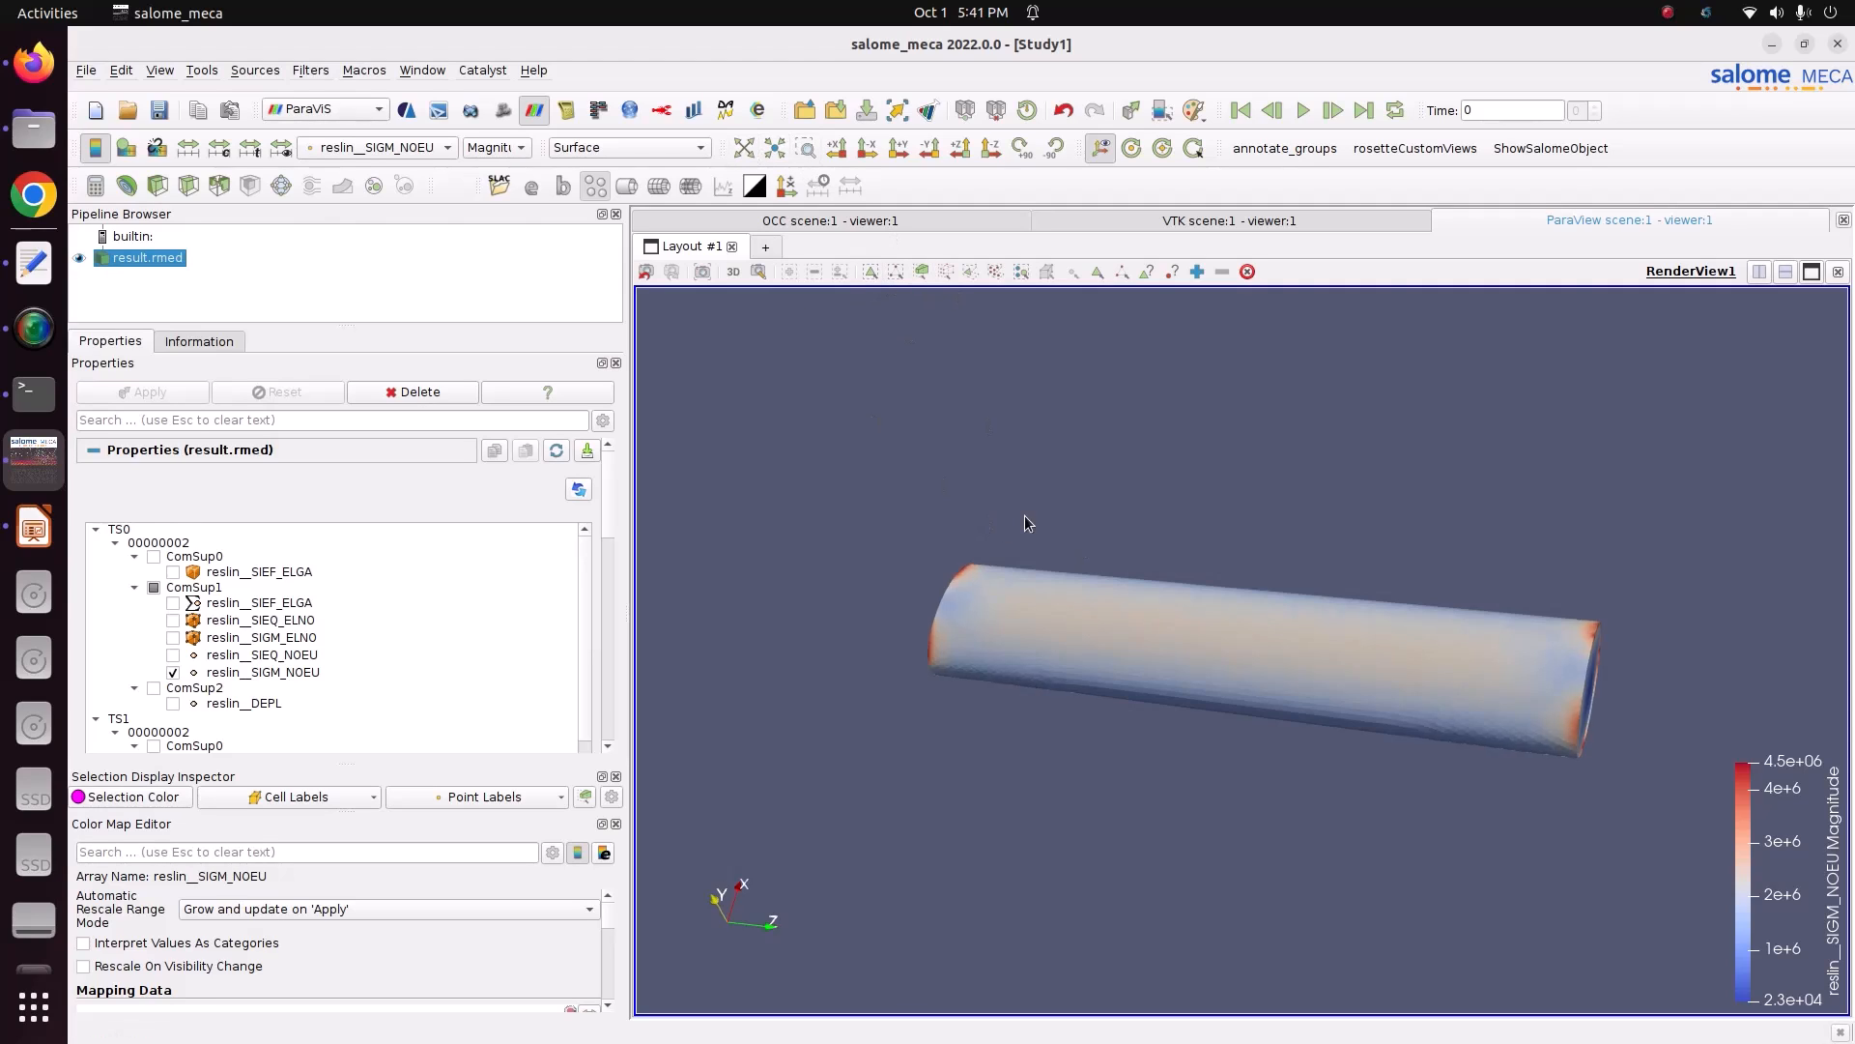
pyautogui.moveTo(1010, 528); pyautogui.dragTo(1021, 483)
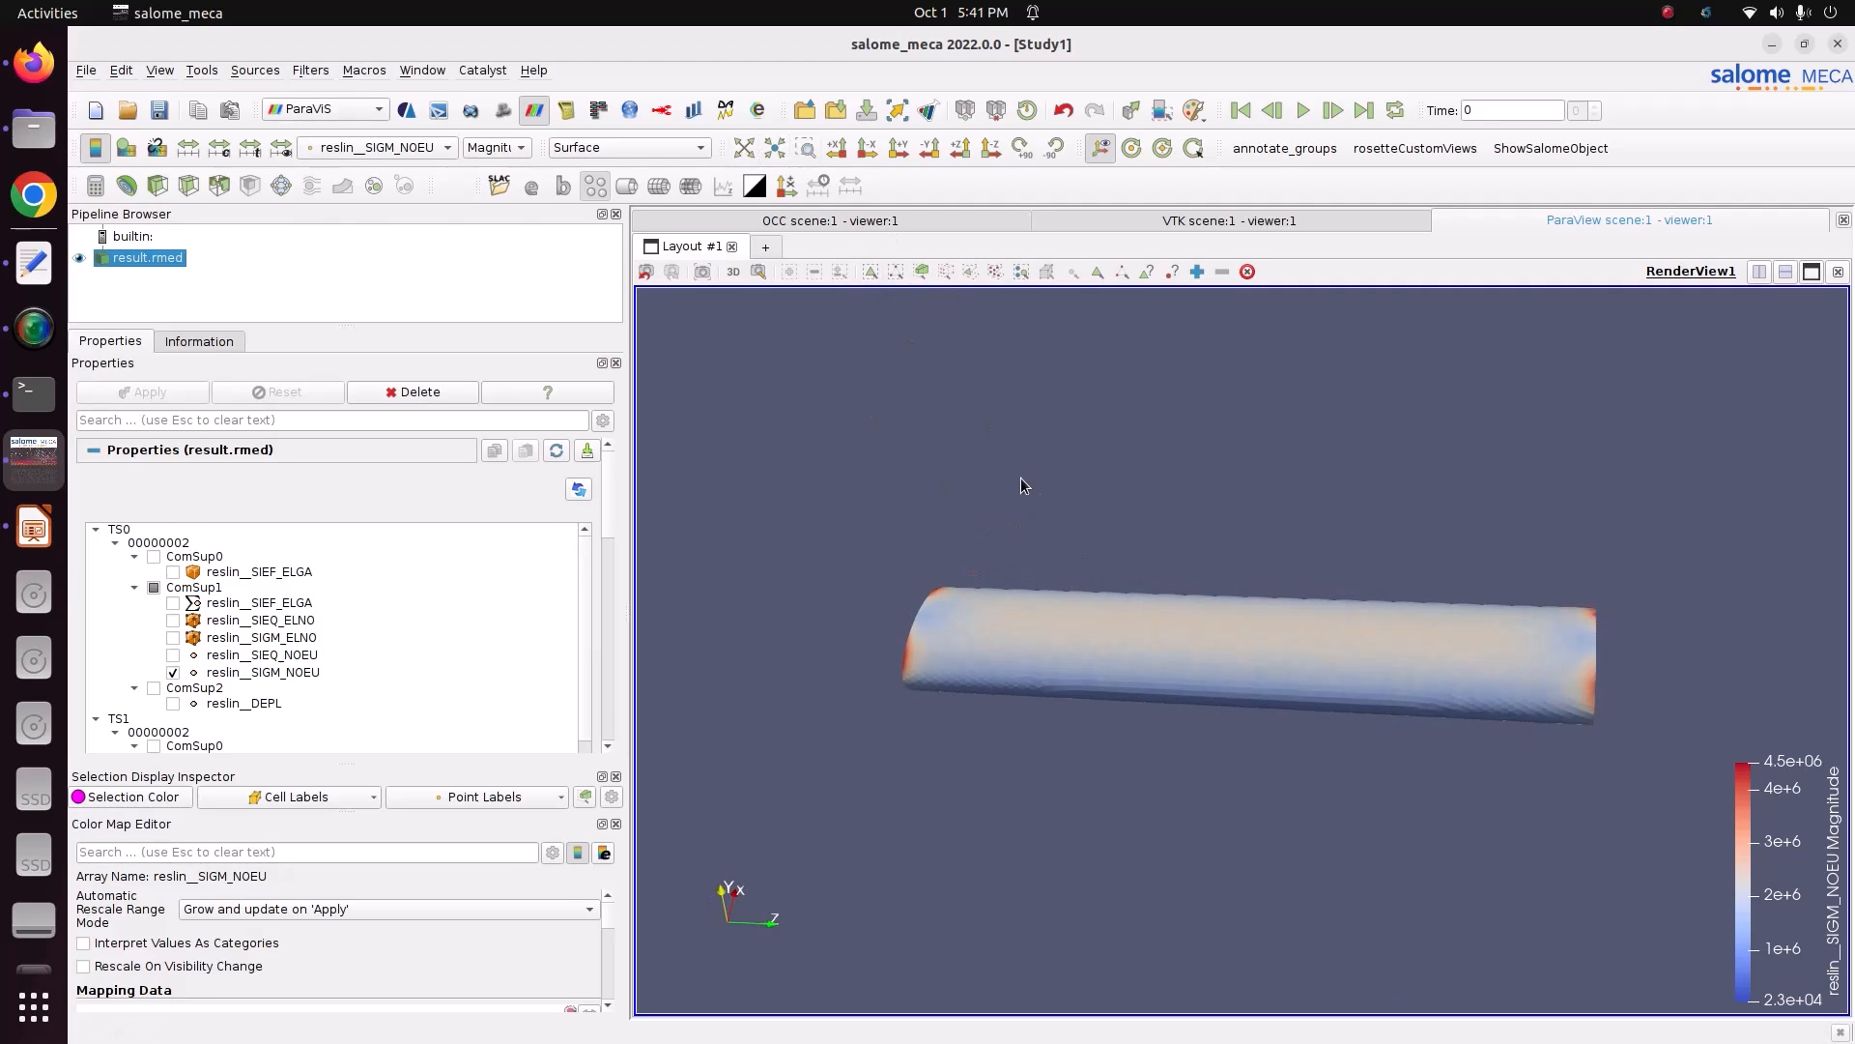
# - View the SIXX and SIYY stress components of reslin__SIGM_NOEU on the bar
pyautogui.click(475, 151)
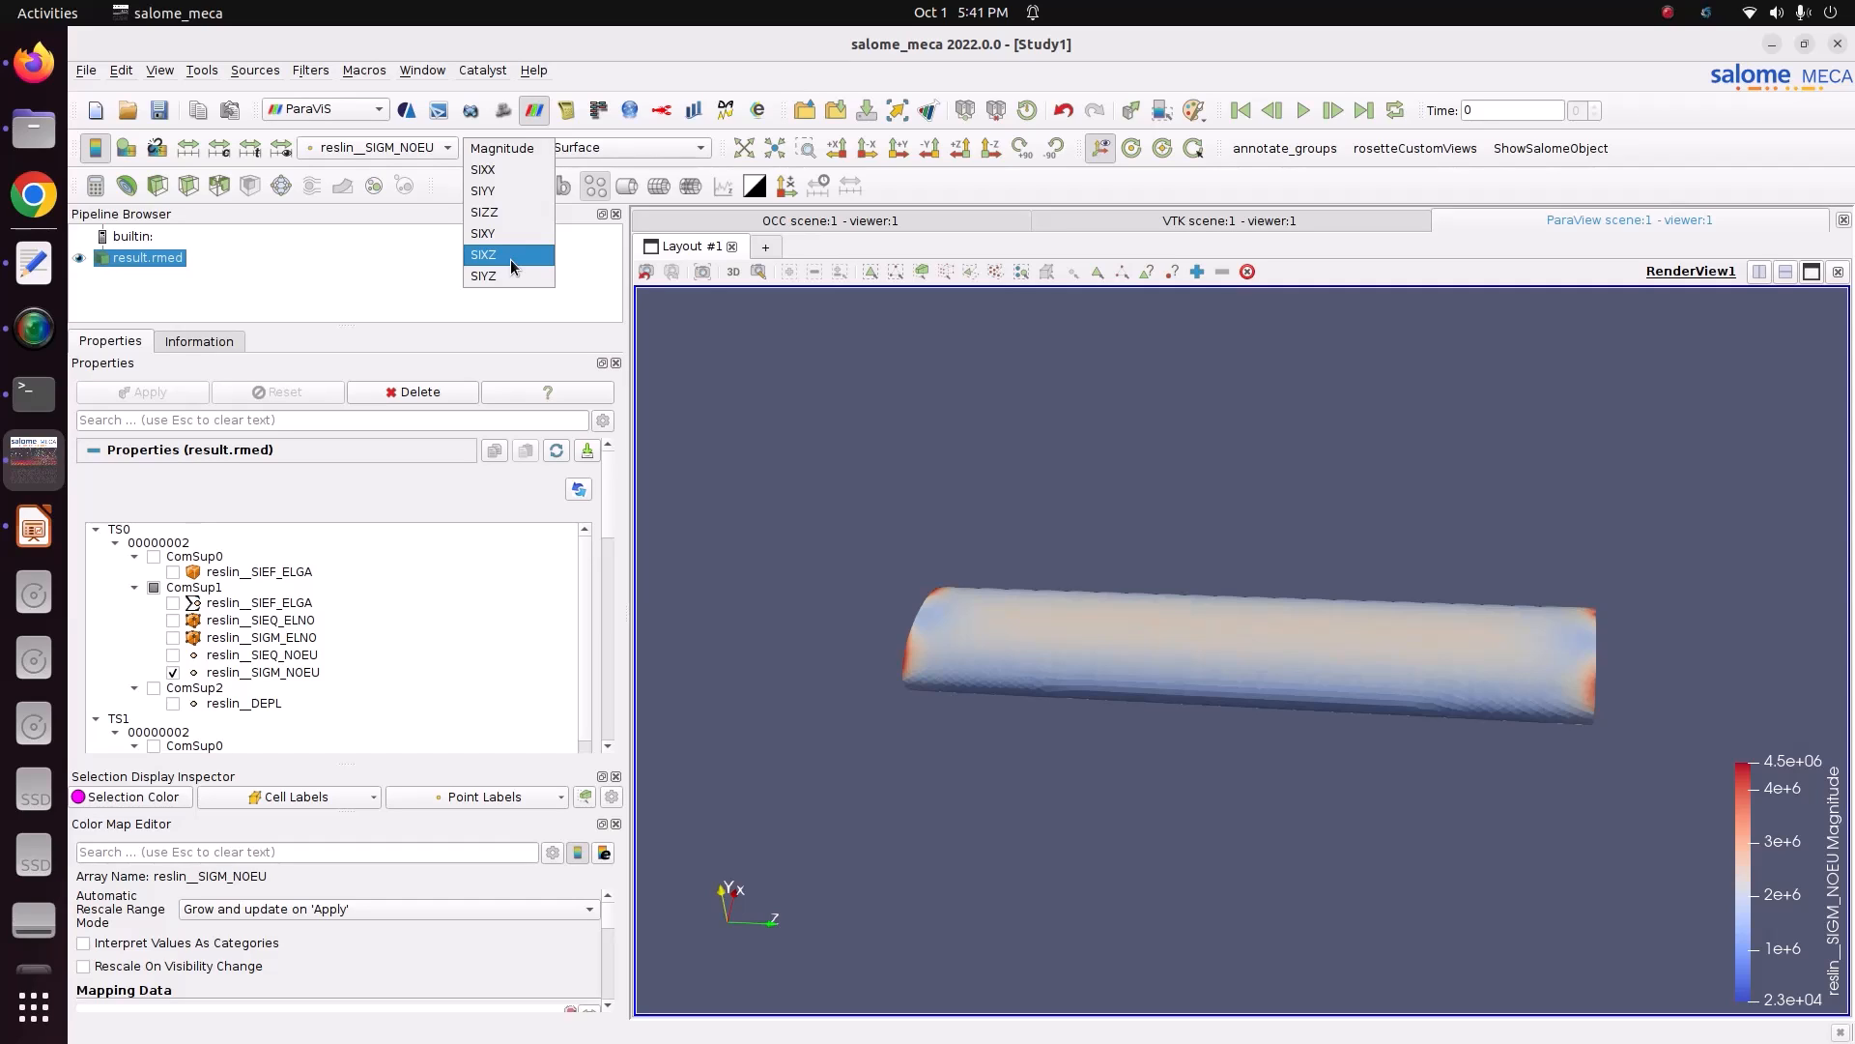
pyautogui.click(525, 176)
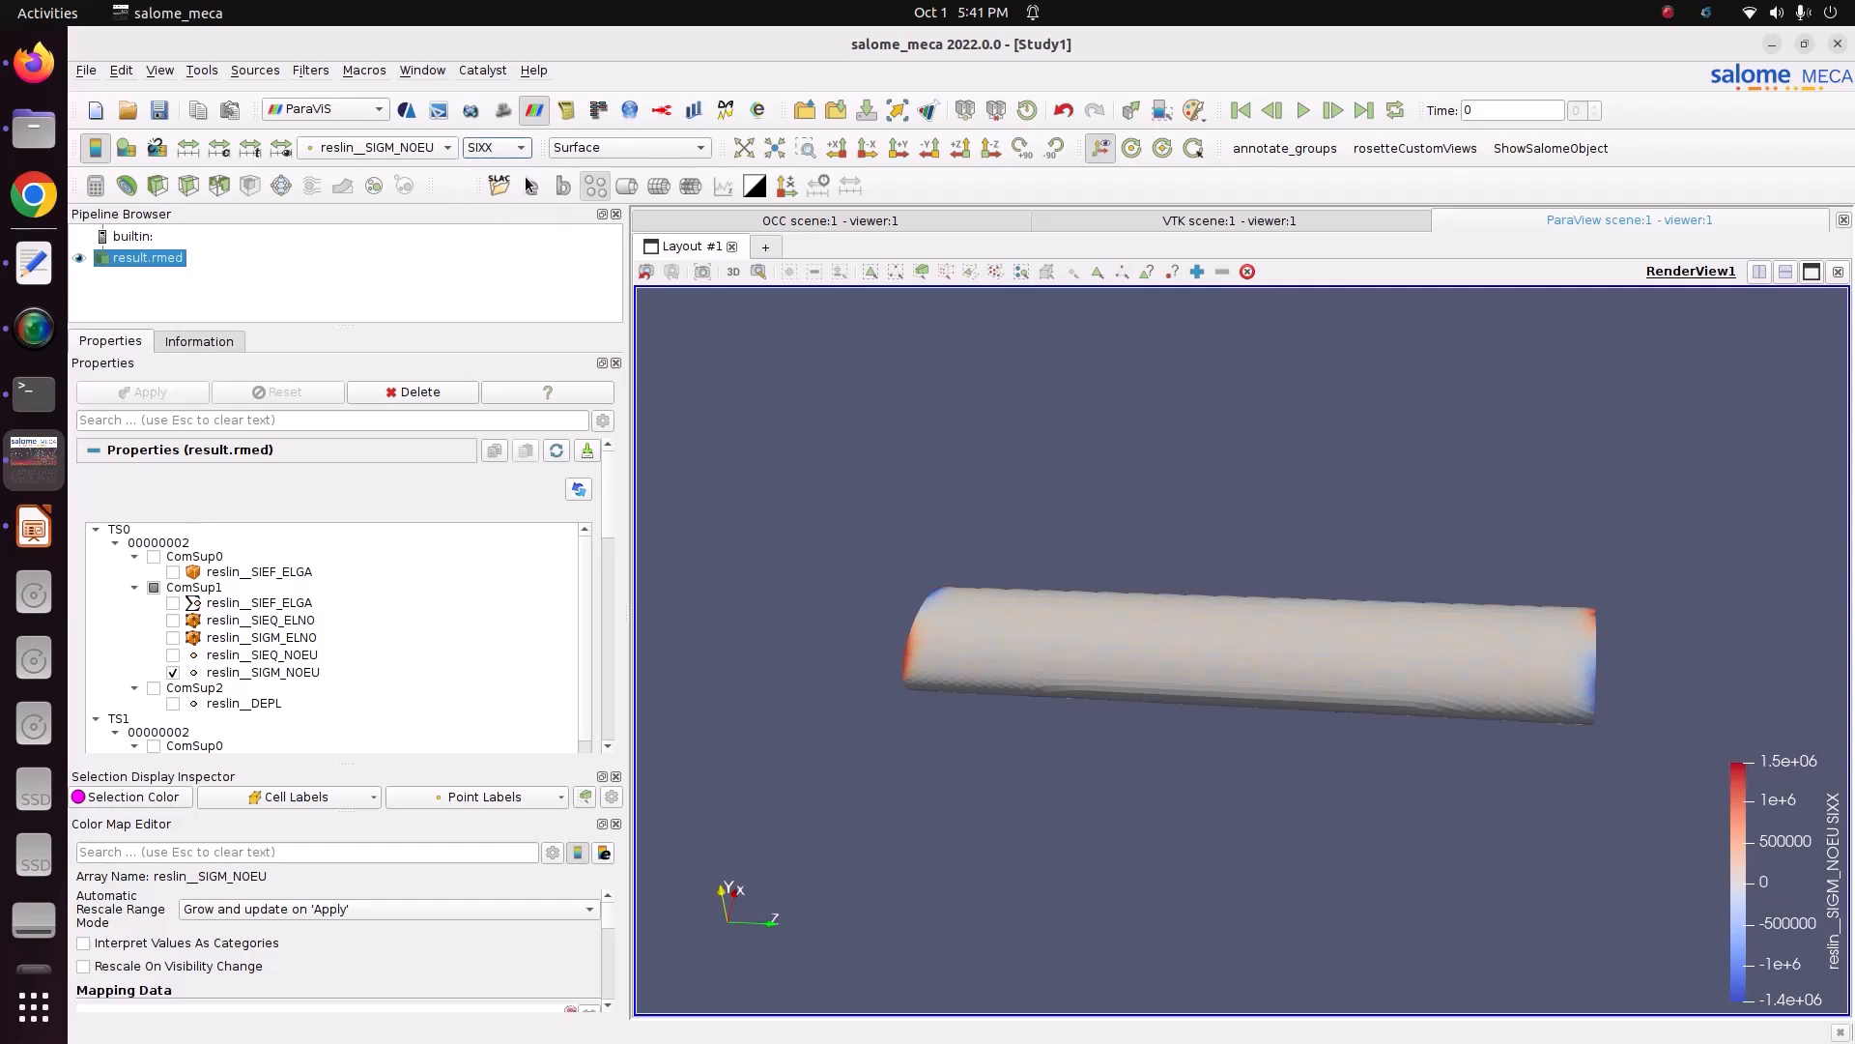
pyautogui.click(496, 147)
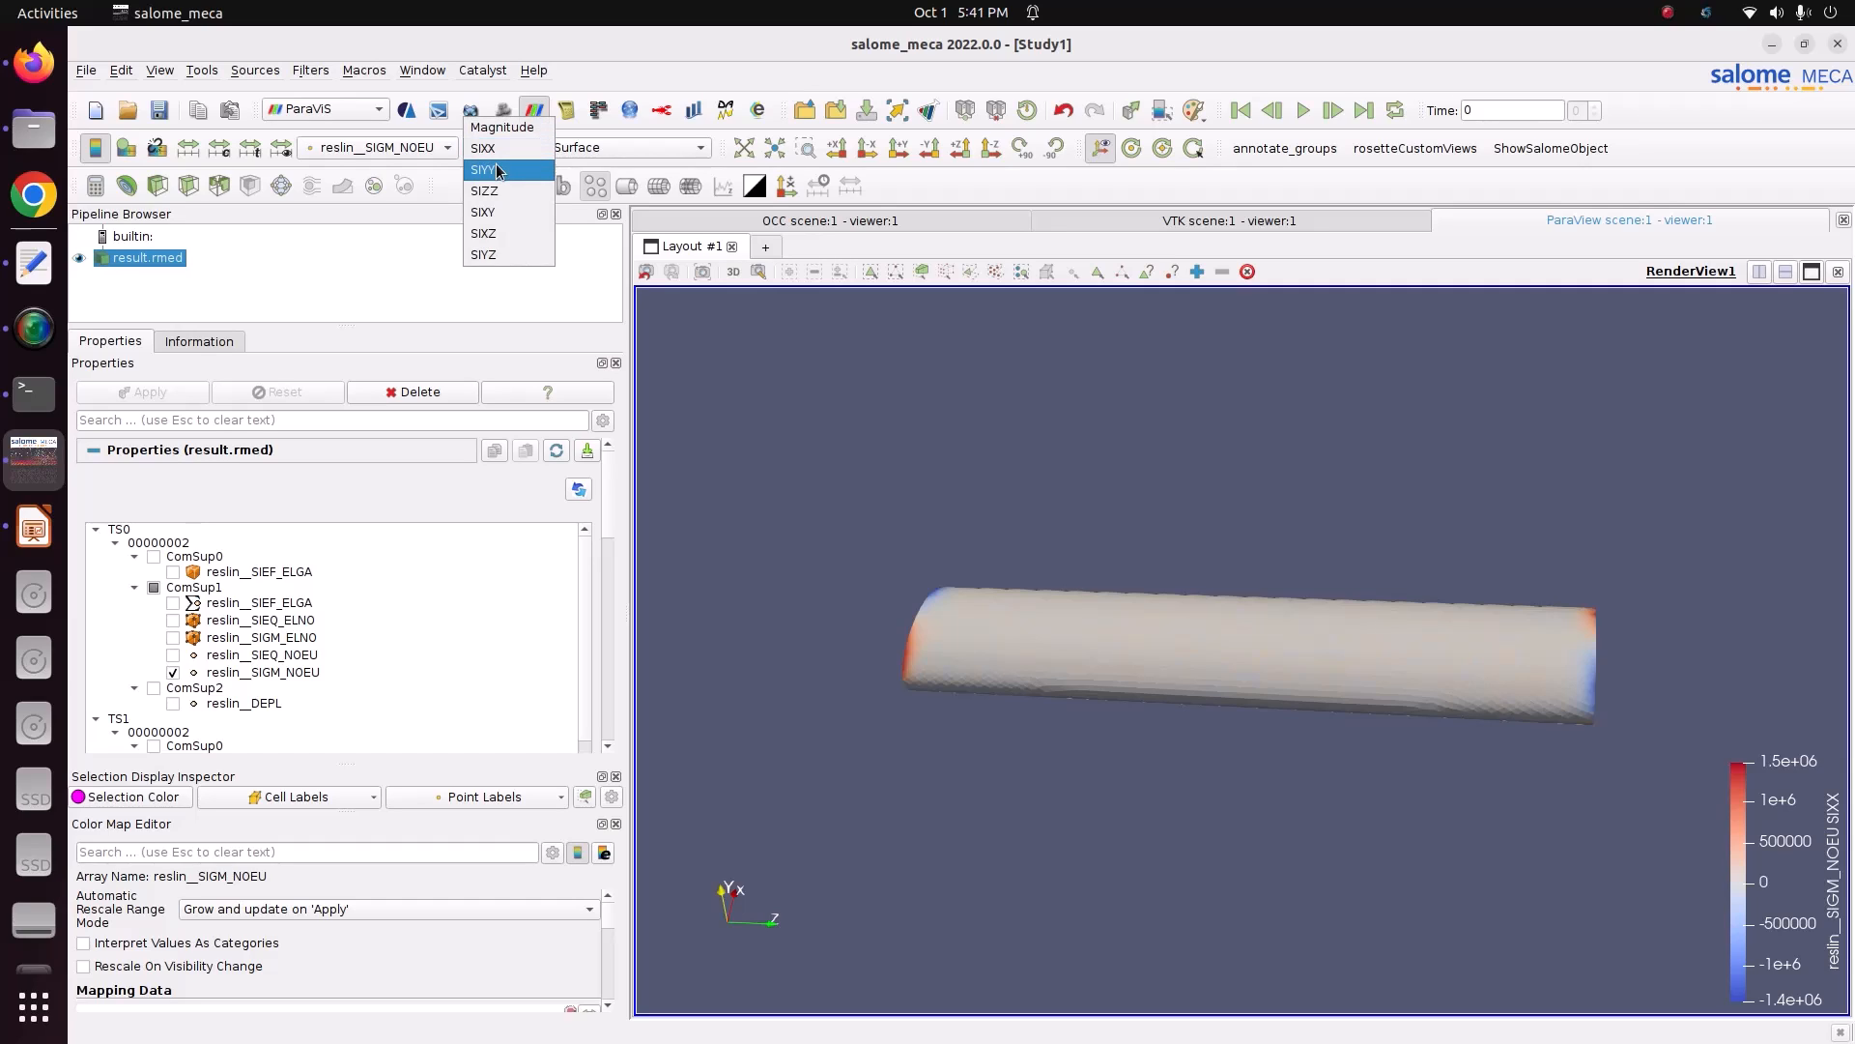
pyautogui.click(498, 171)
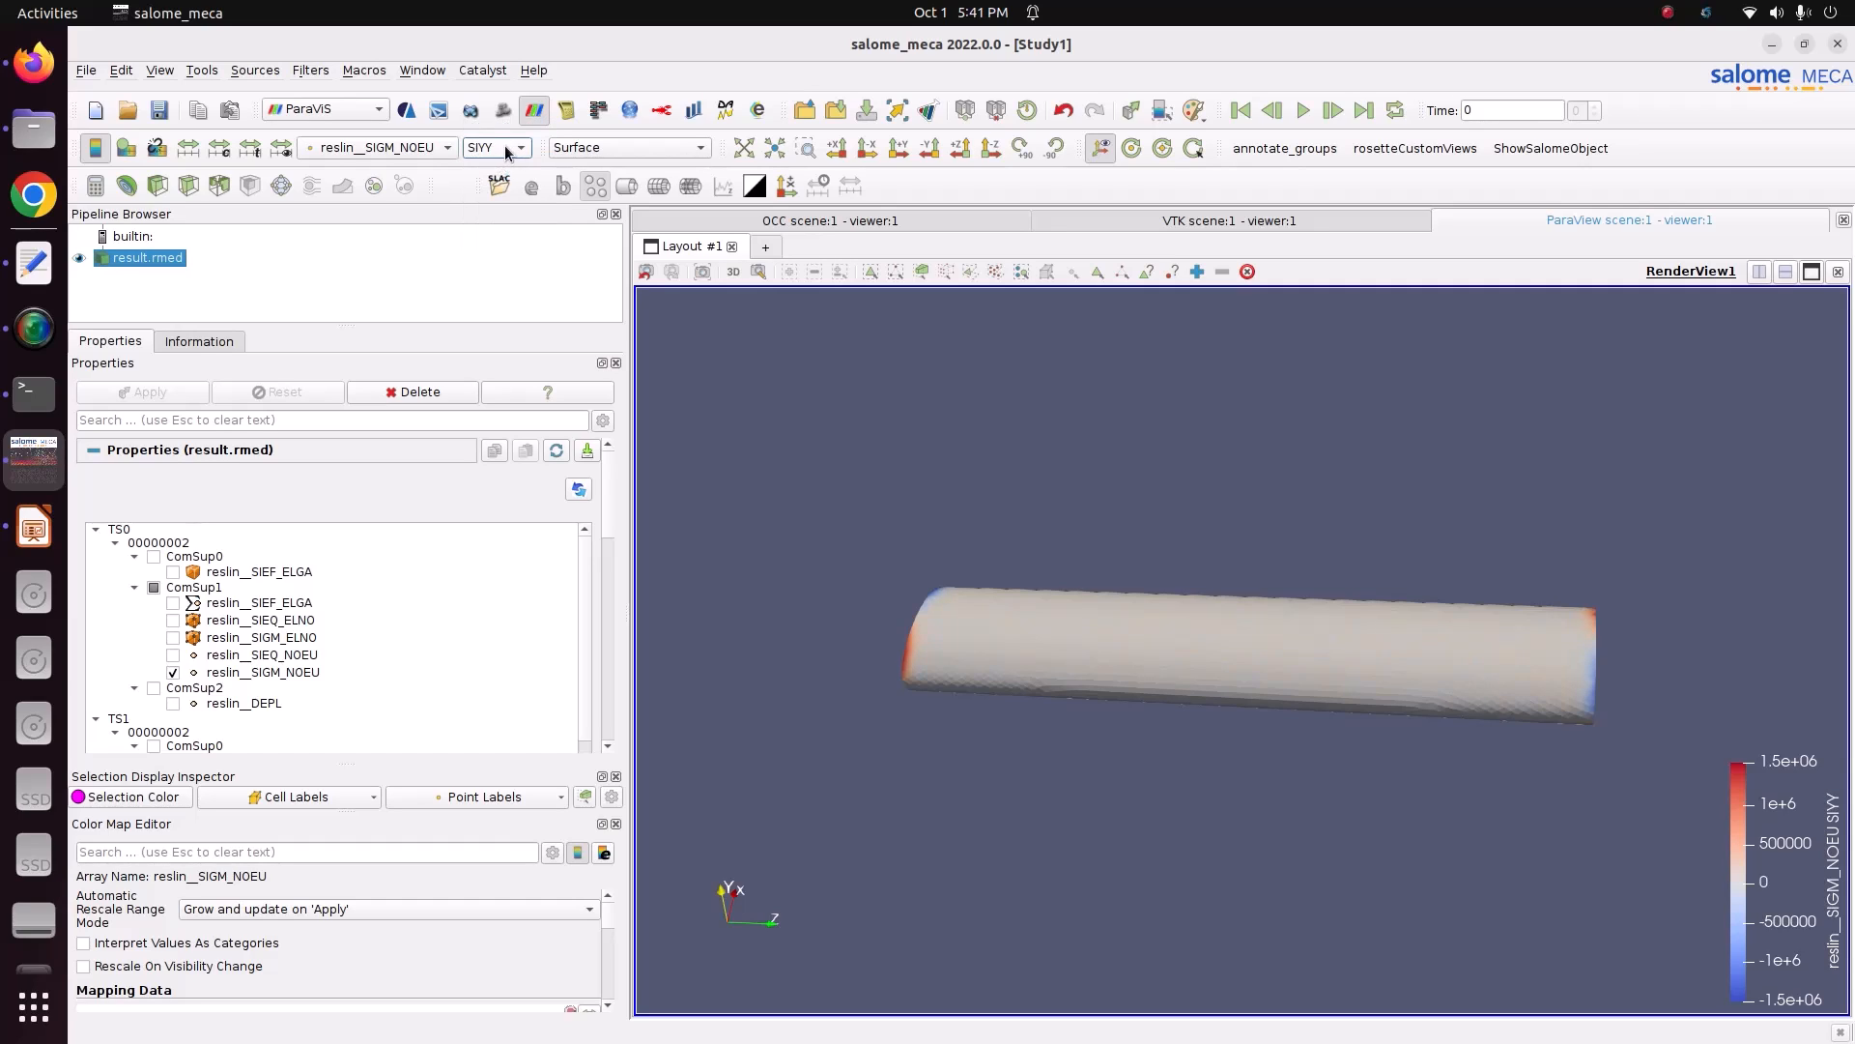
# - Color the bar by the SIXZ stress component and switch to LibreOffice Impress to compare it with the calculated maximum shear stress
pyautogui.click(504, 145)
pyautogui.click(495, 213)
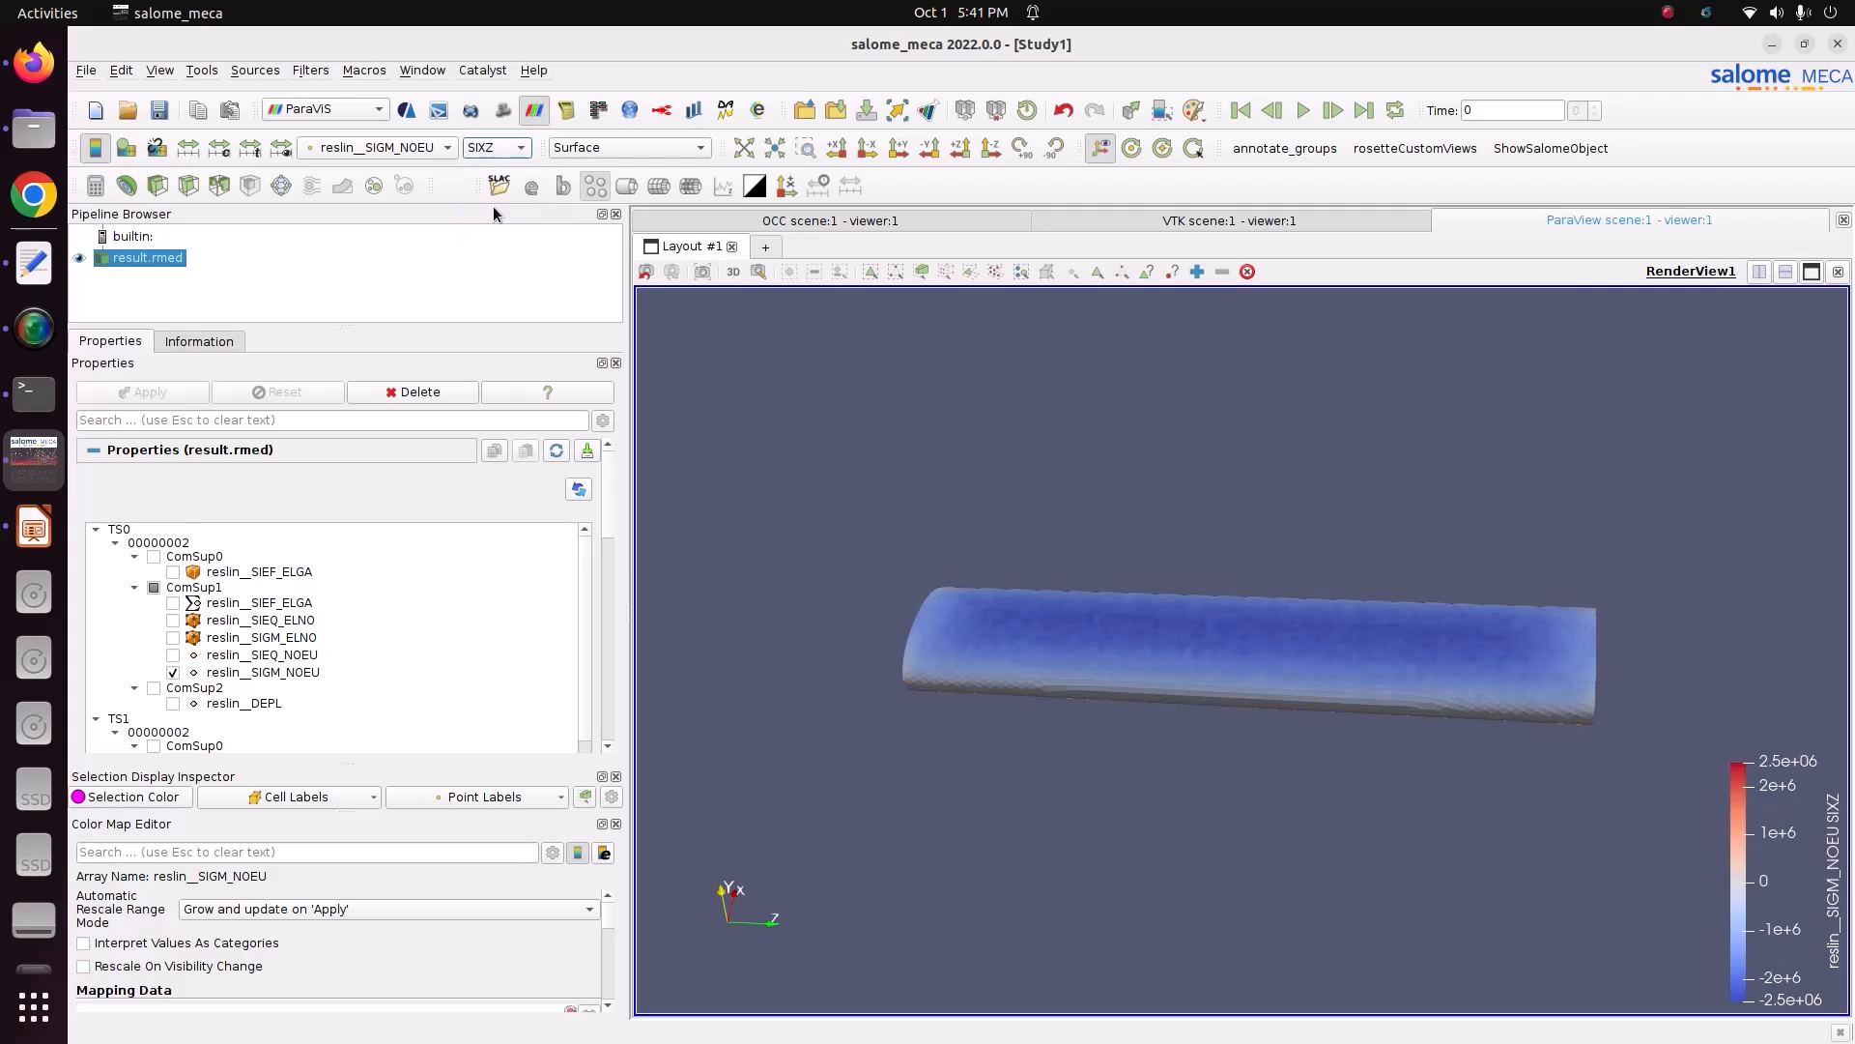
pyautogui.moveTo(1008, 599); pyautogui.dragTo(1040, 680)
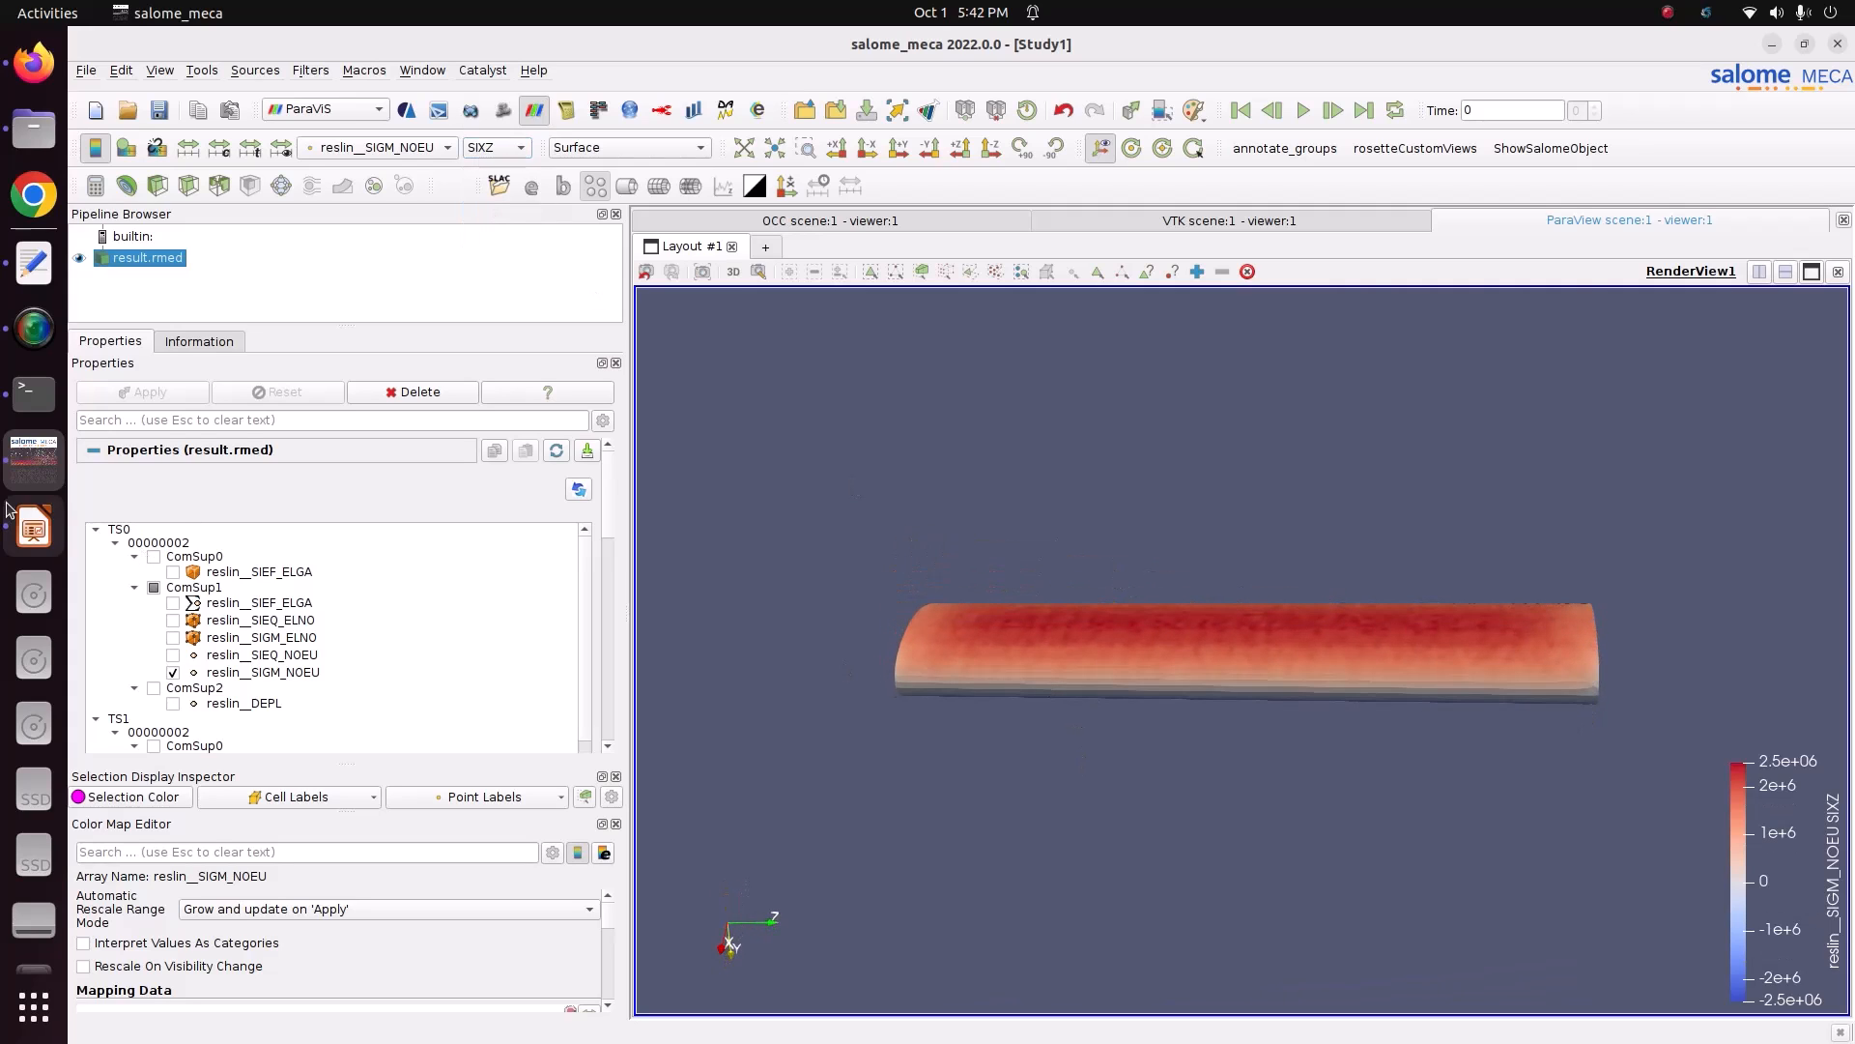
pyautogui.click(34, 526)
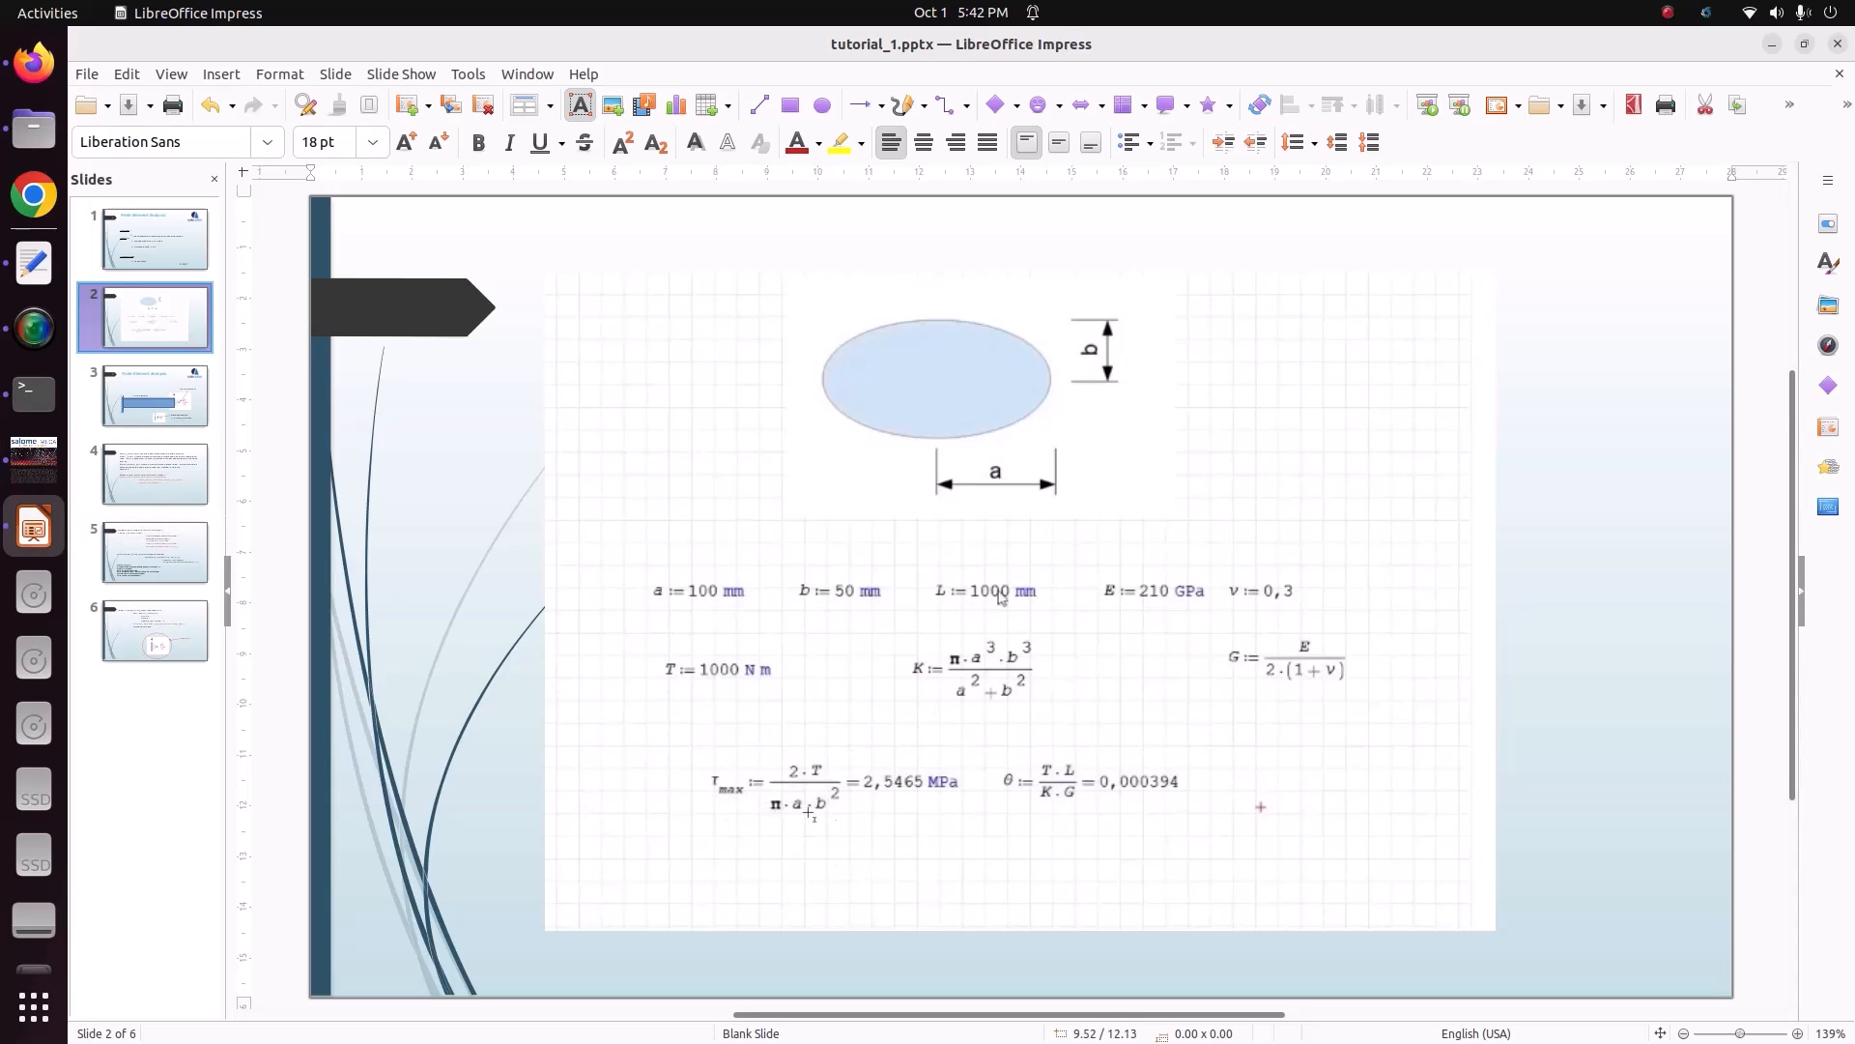
# - Return to Salome-Meca, color the bar by the SIXY stress component, and move the color legend clear above the bar
pyautogui.click(33, 458)
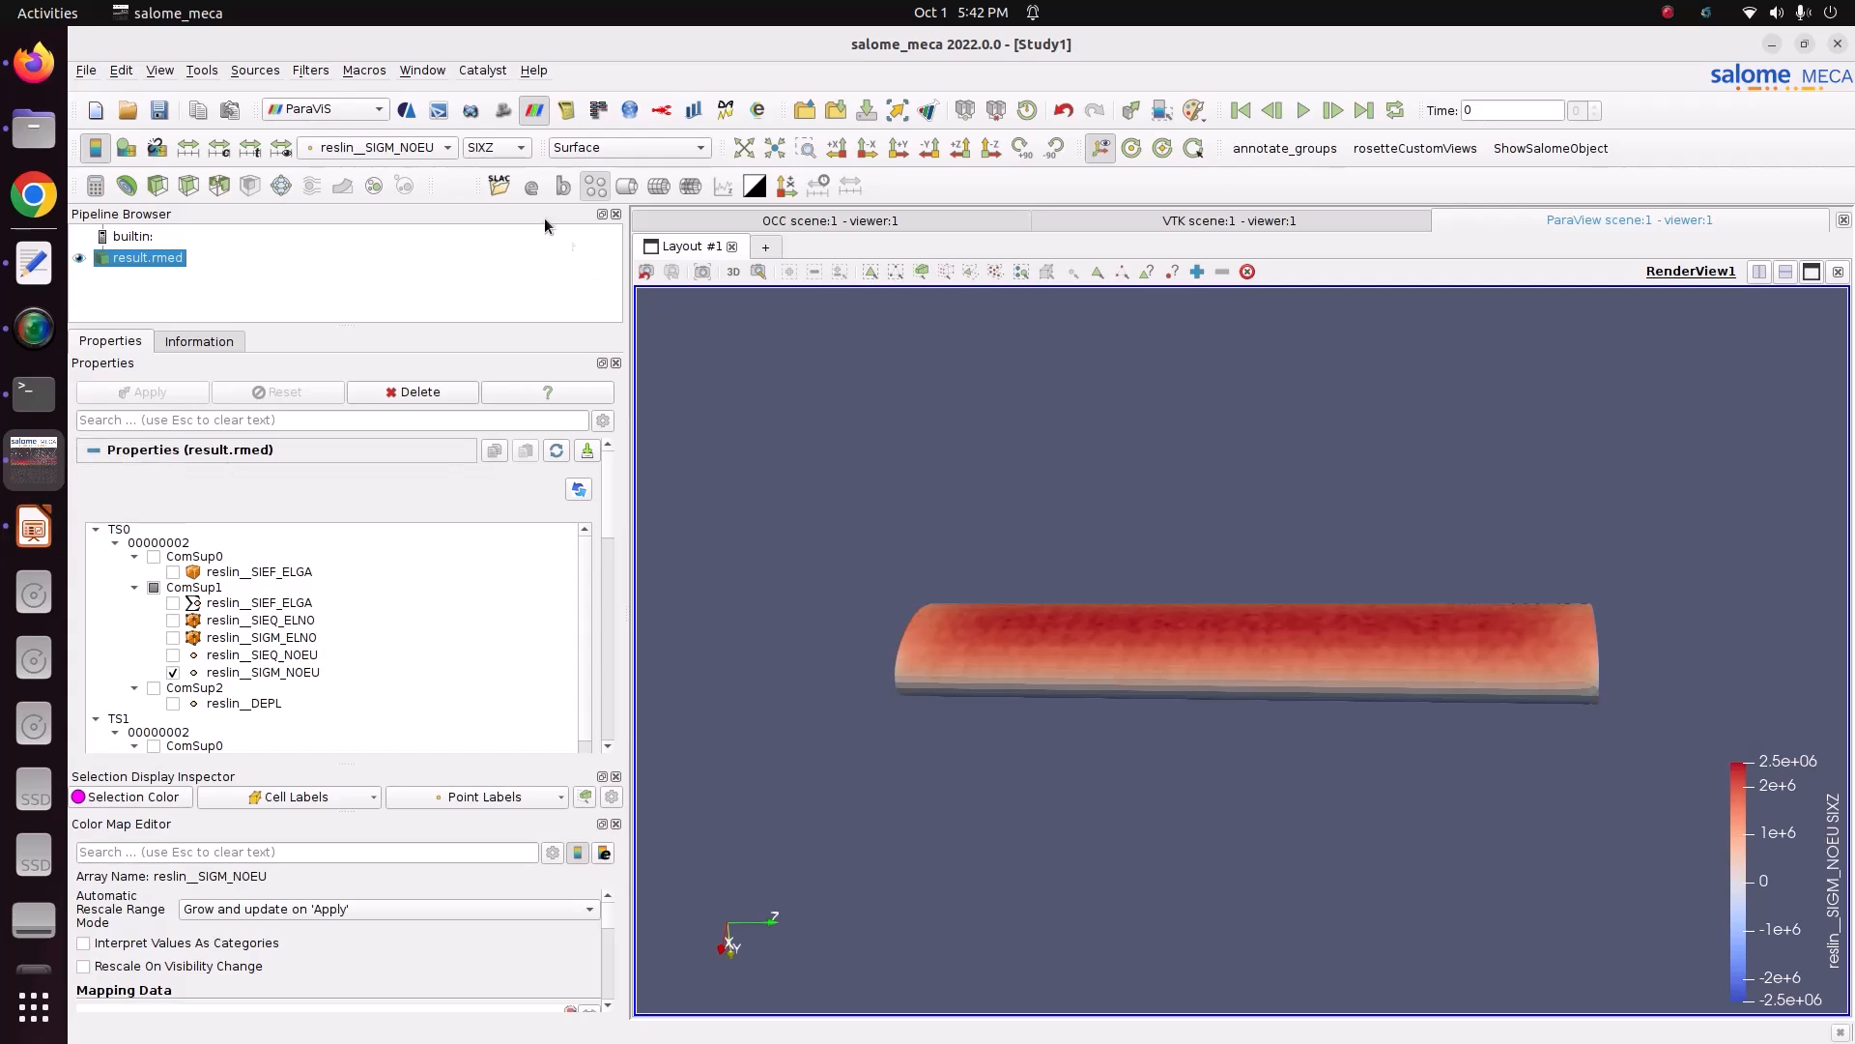
pyautogui.click(476, 151)
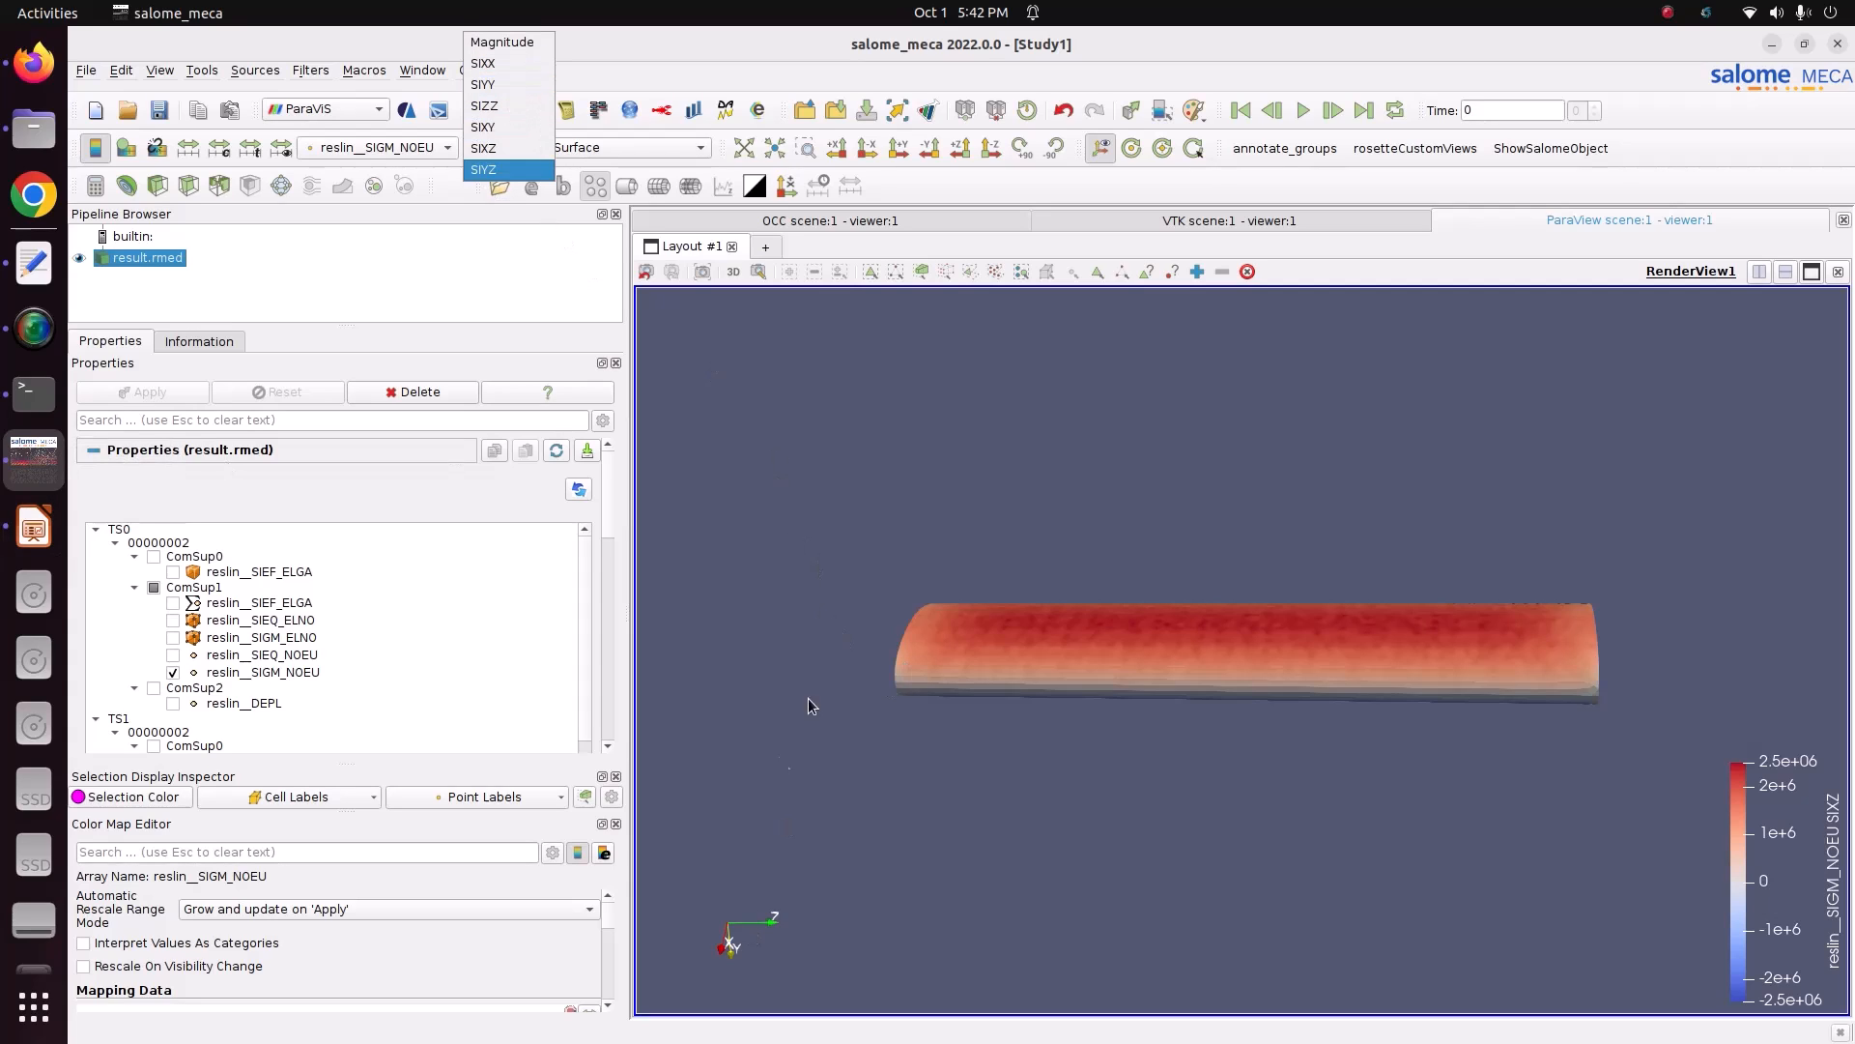
pyautogui.click(495, 128)
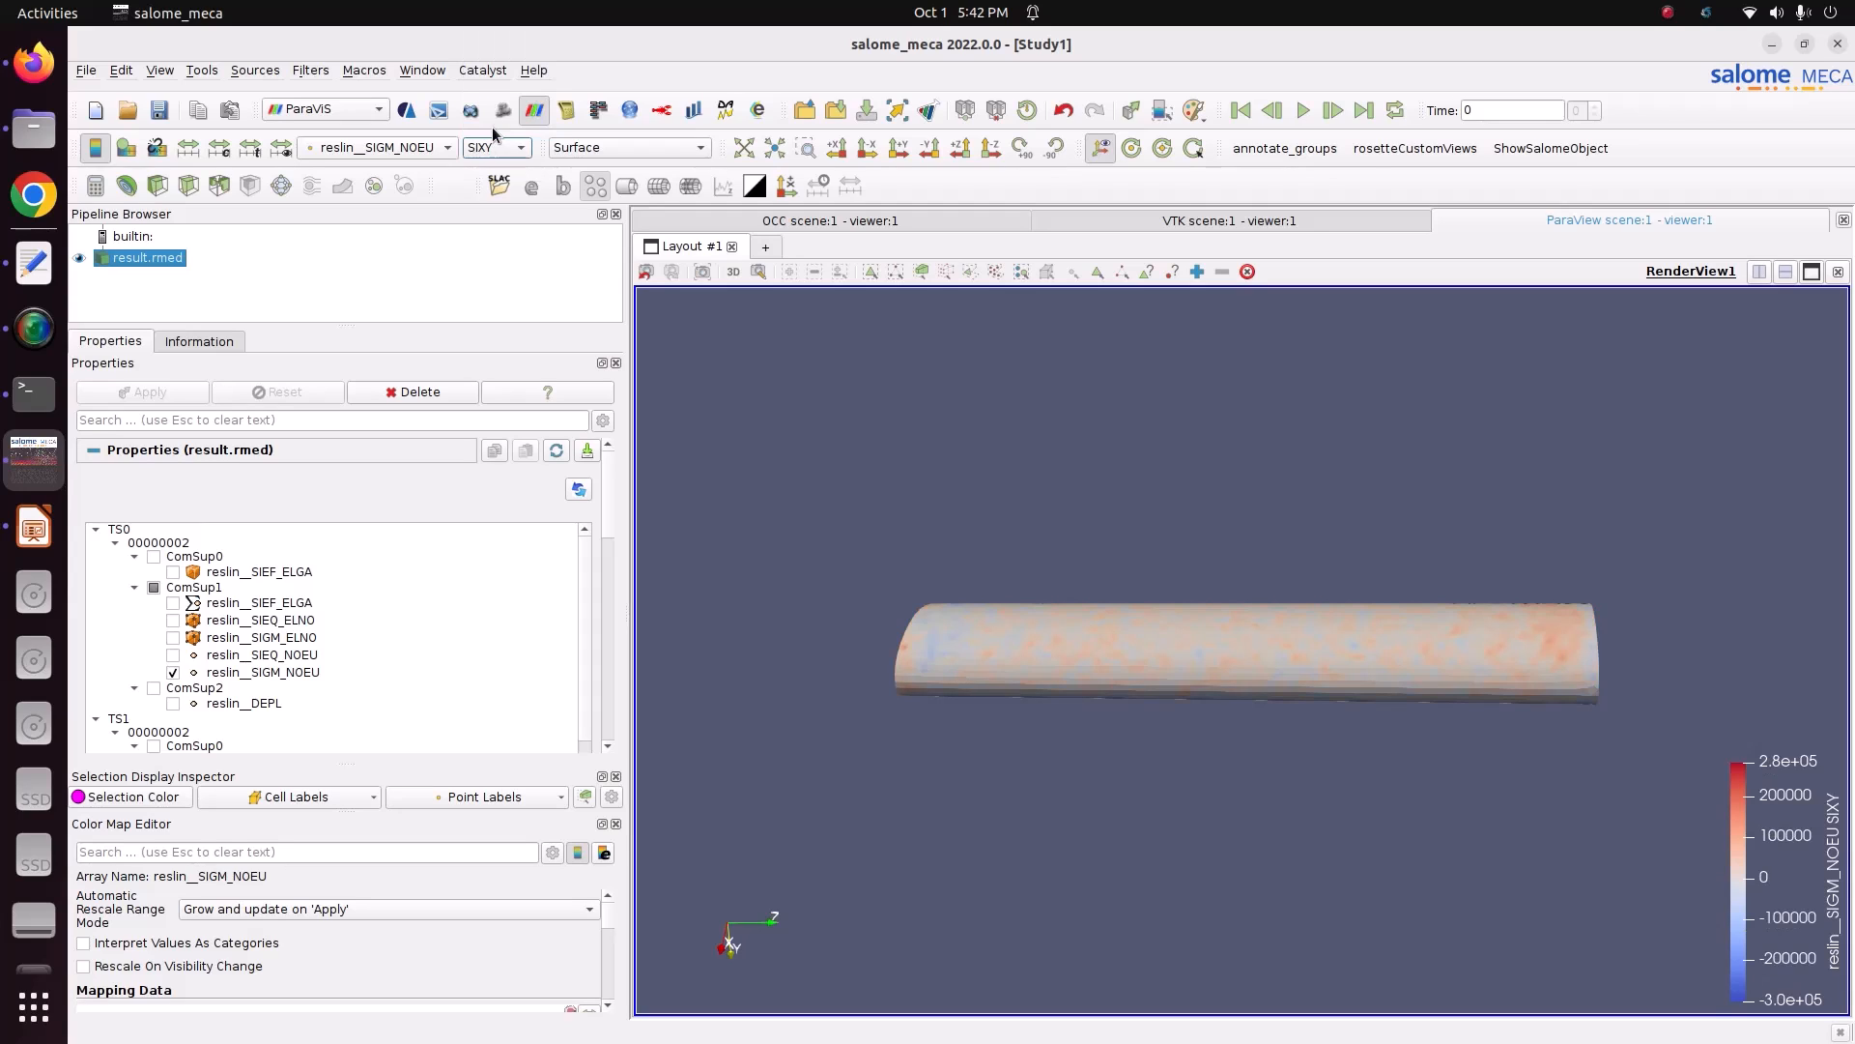
pyautogui.moveTo(1745, 813); pyautogui.dragTo(1689, 395)
# - Alternate the bar's coloring between the SIXZ and SIXY stress components to compare their ranges, ending on SIXZ
pyautogui.click(514, 150)
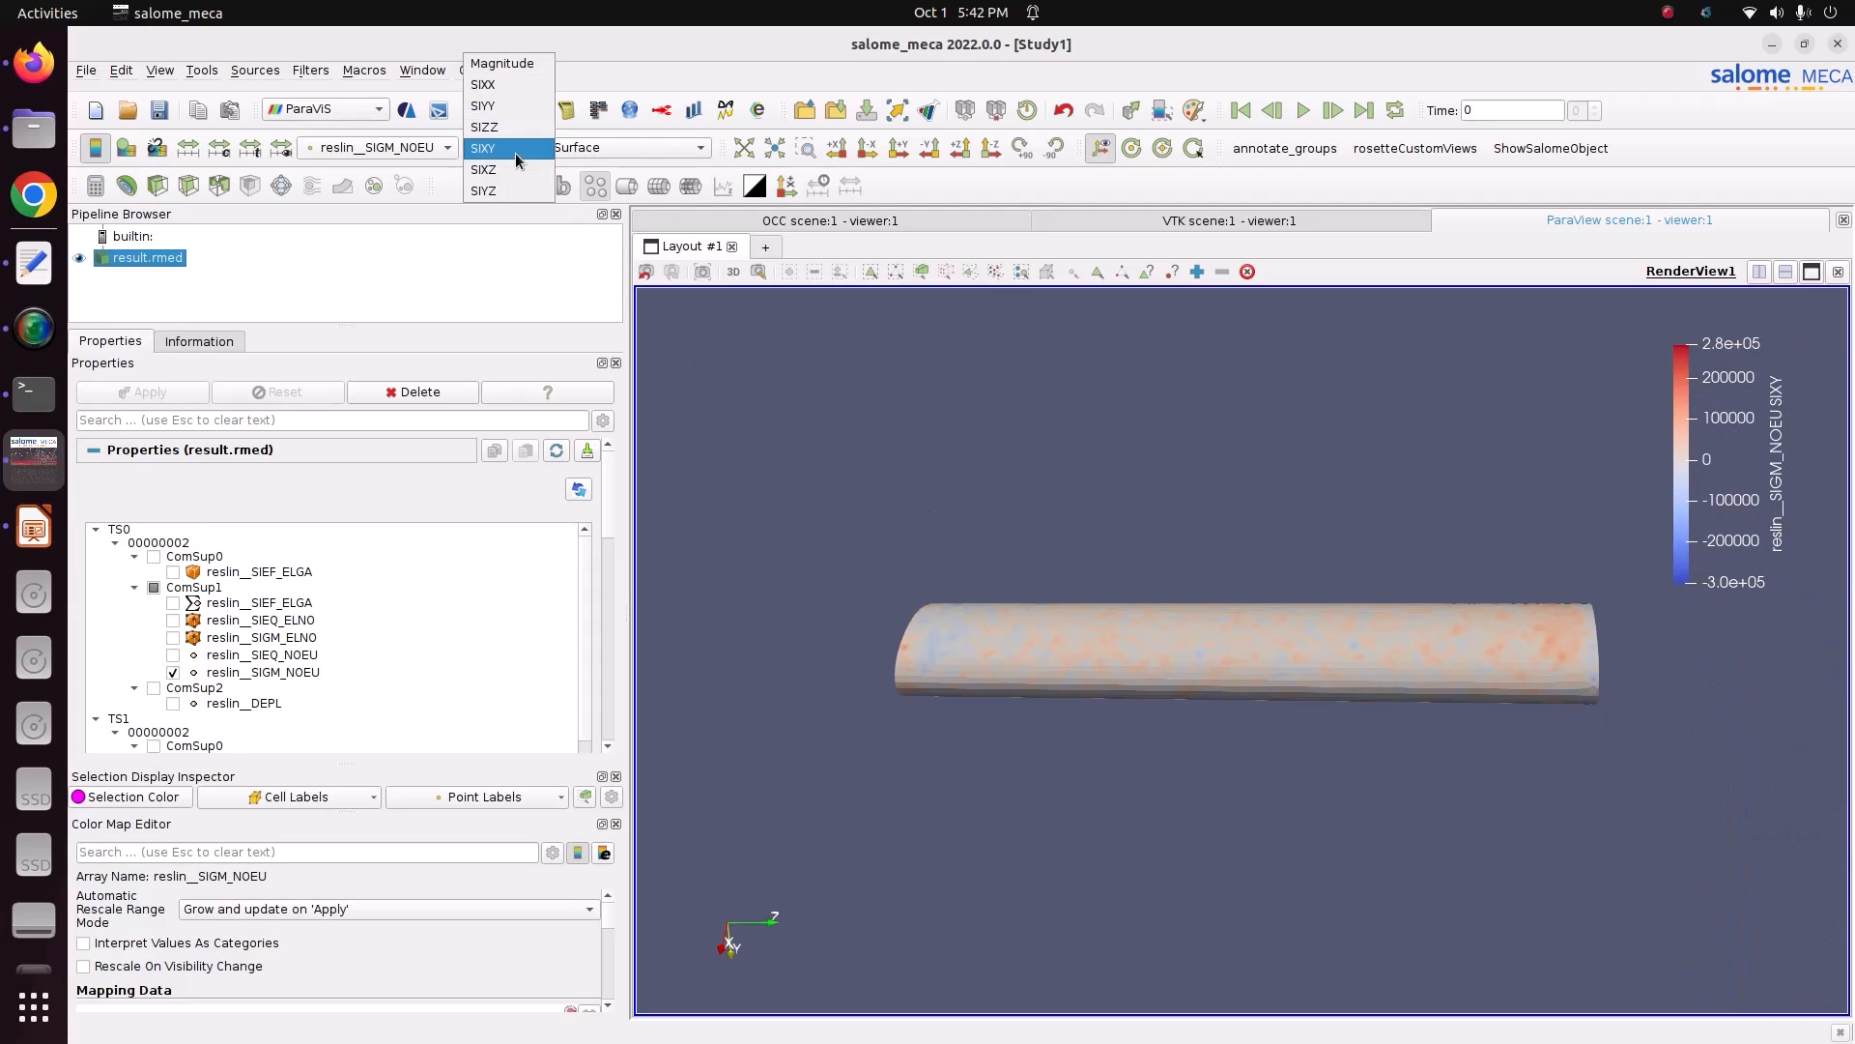
pyautogui.click(514, 170)
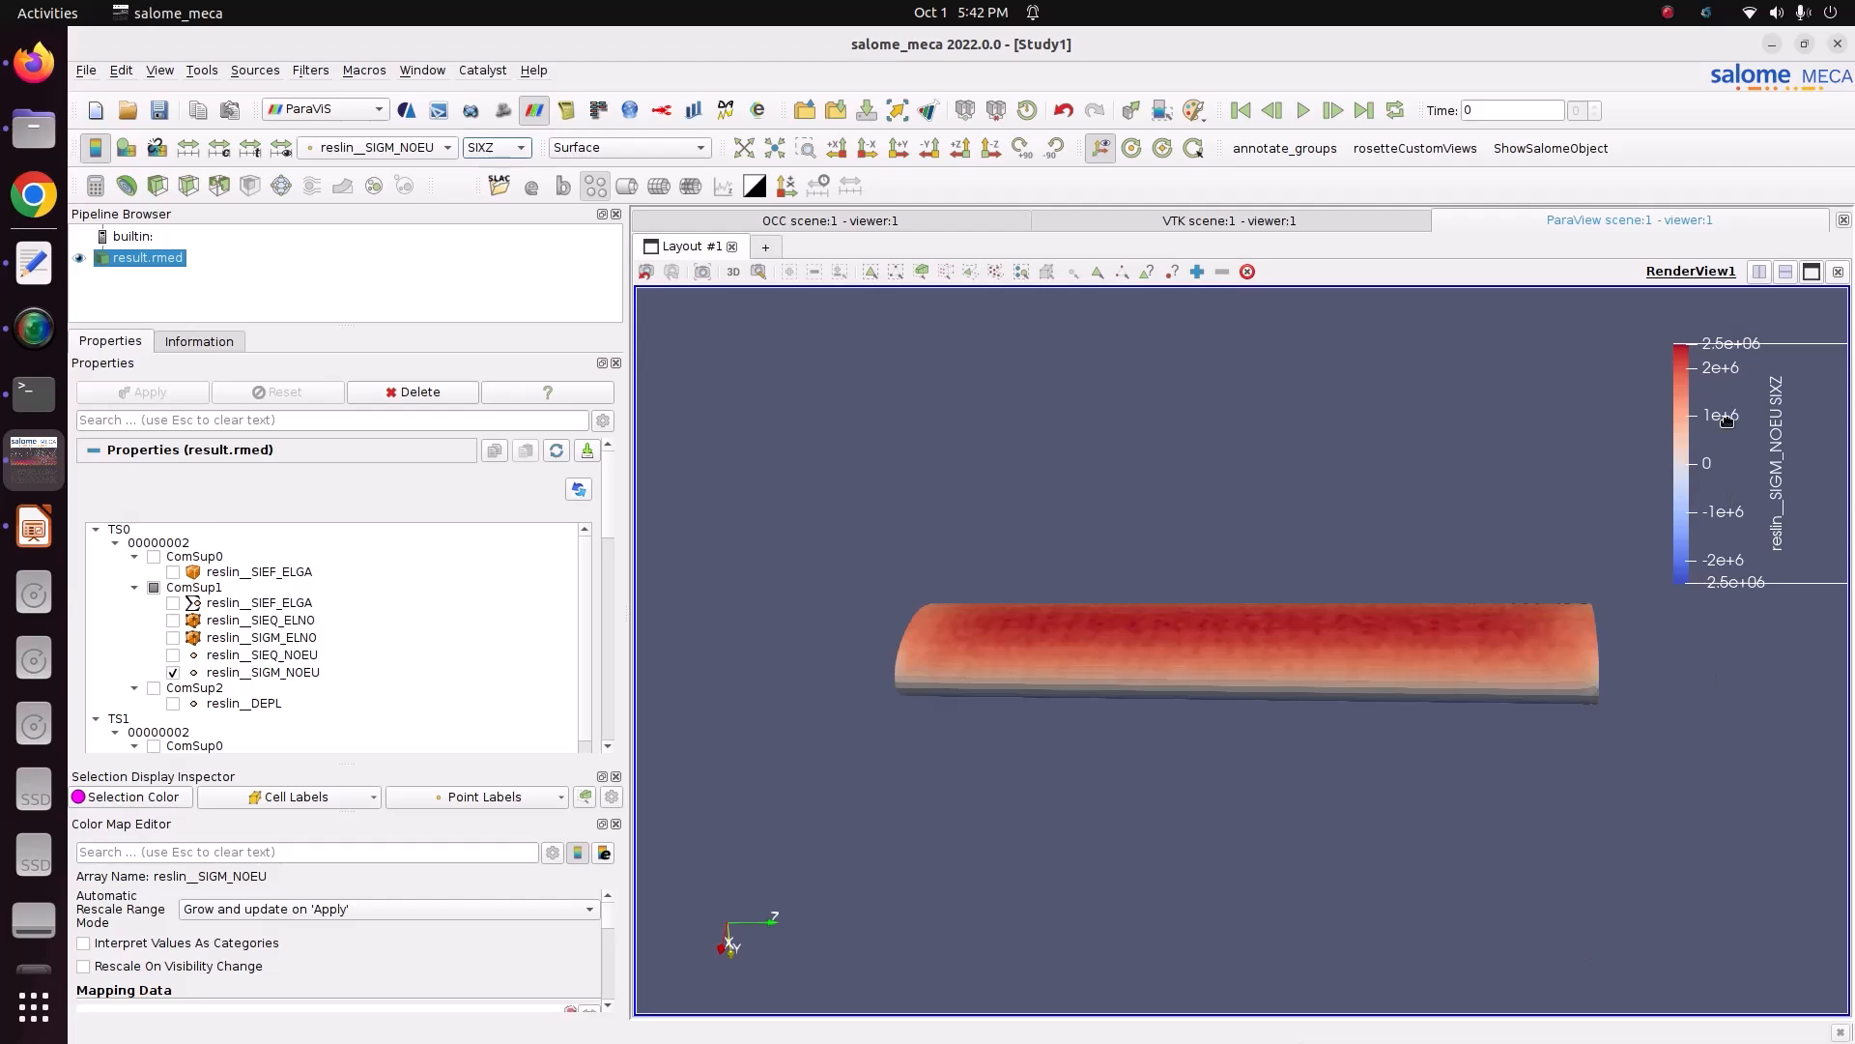
pyautogui.click(522, 148)
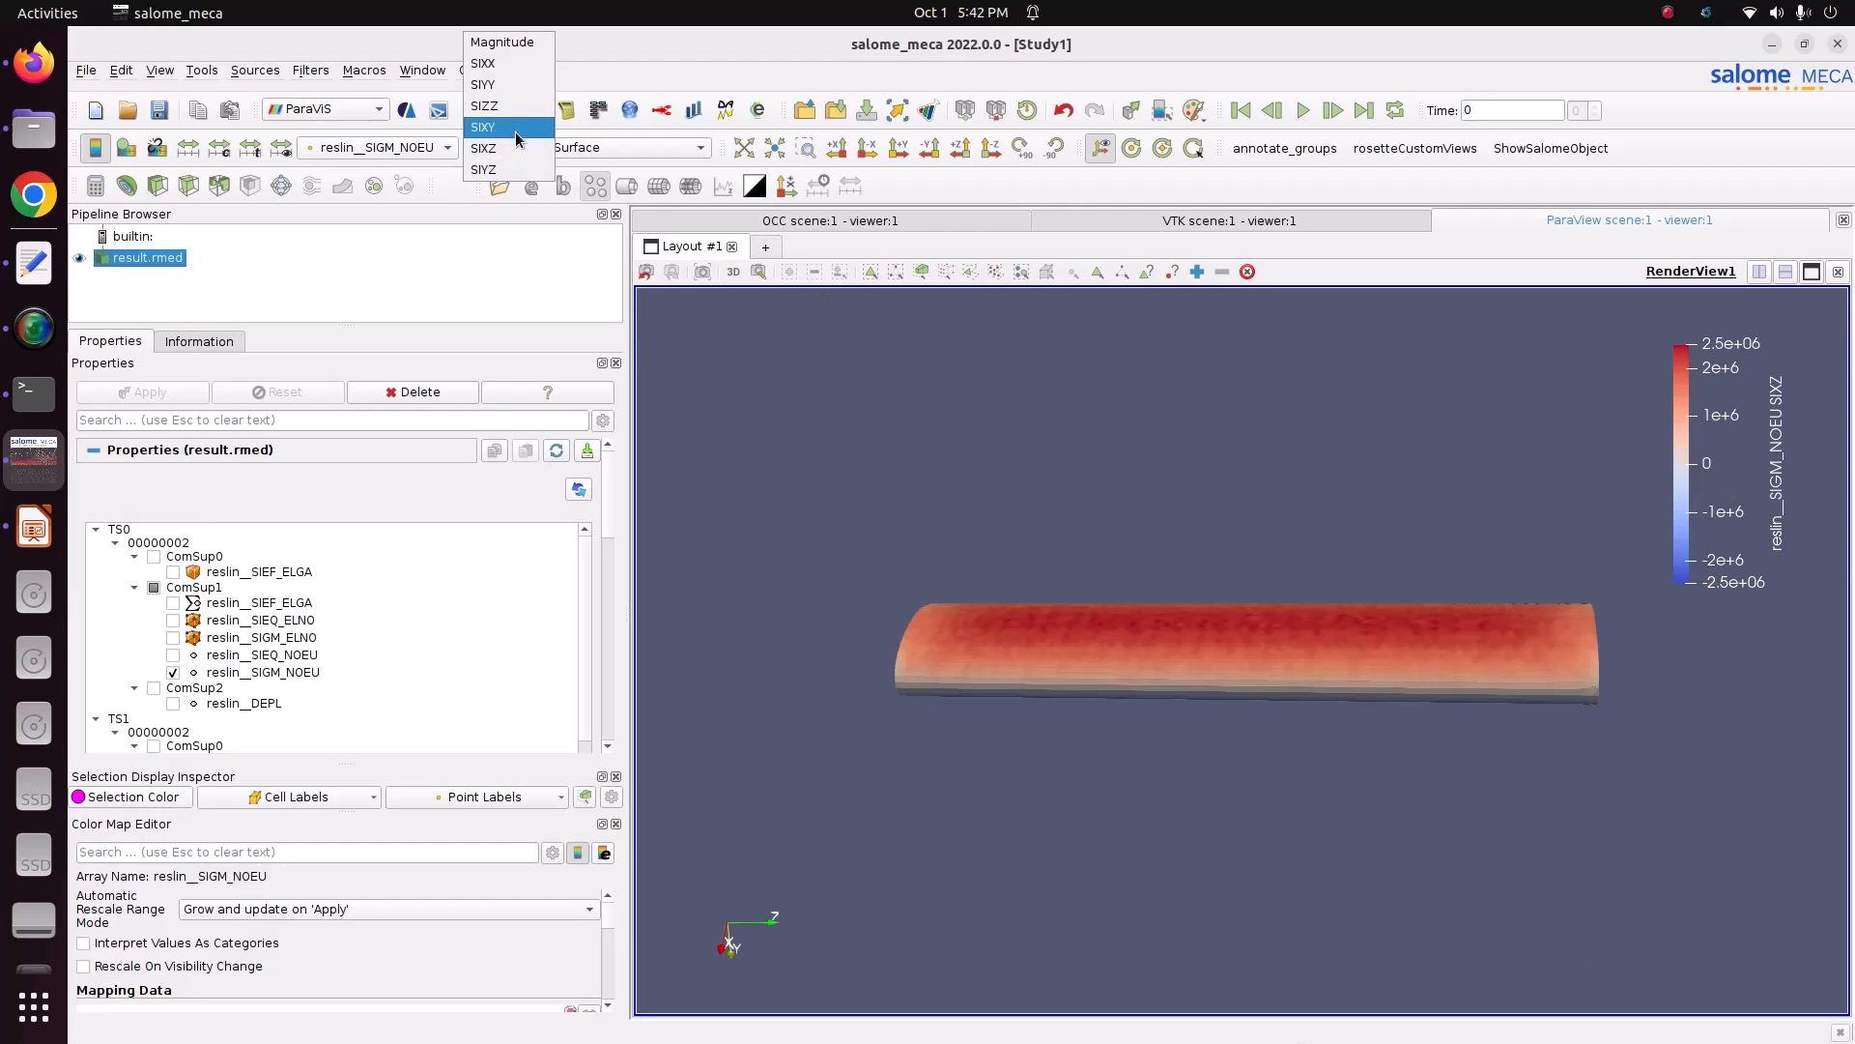
pyautogui.click(515, 129)
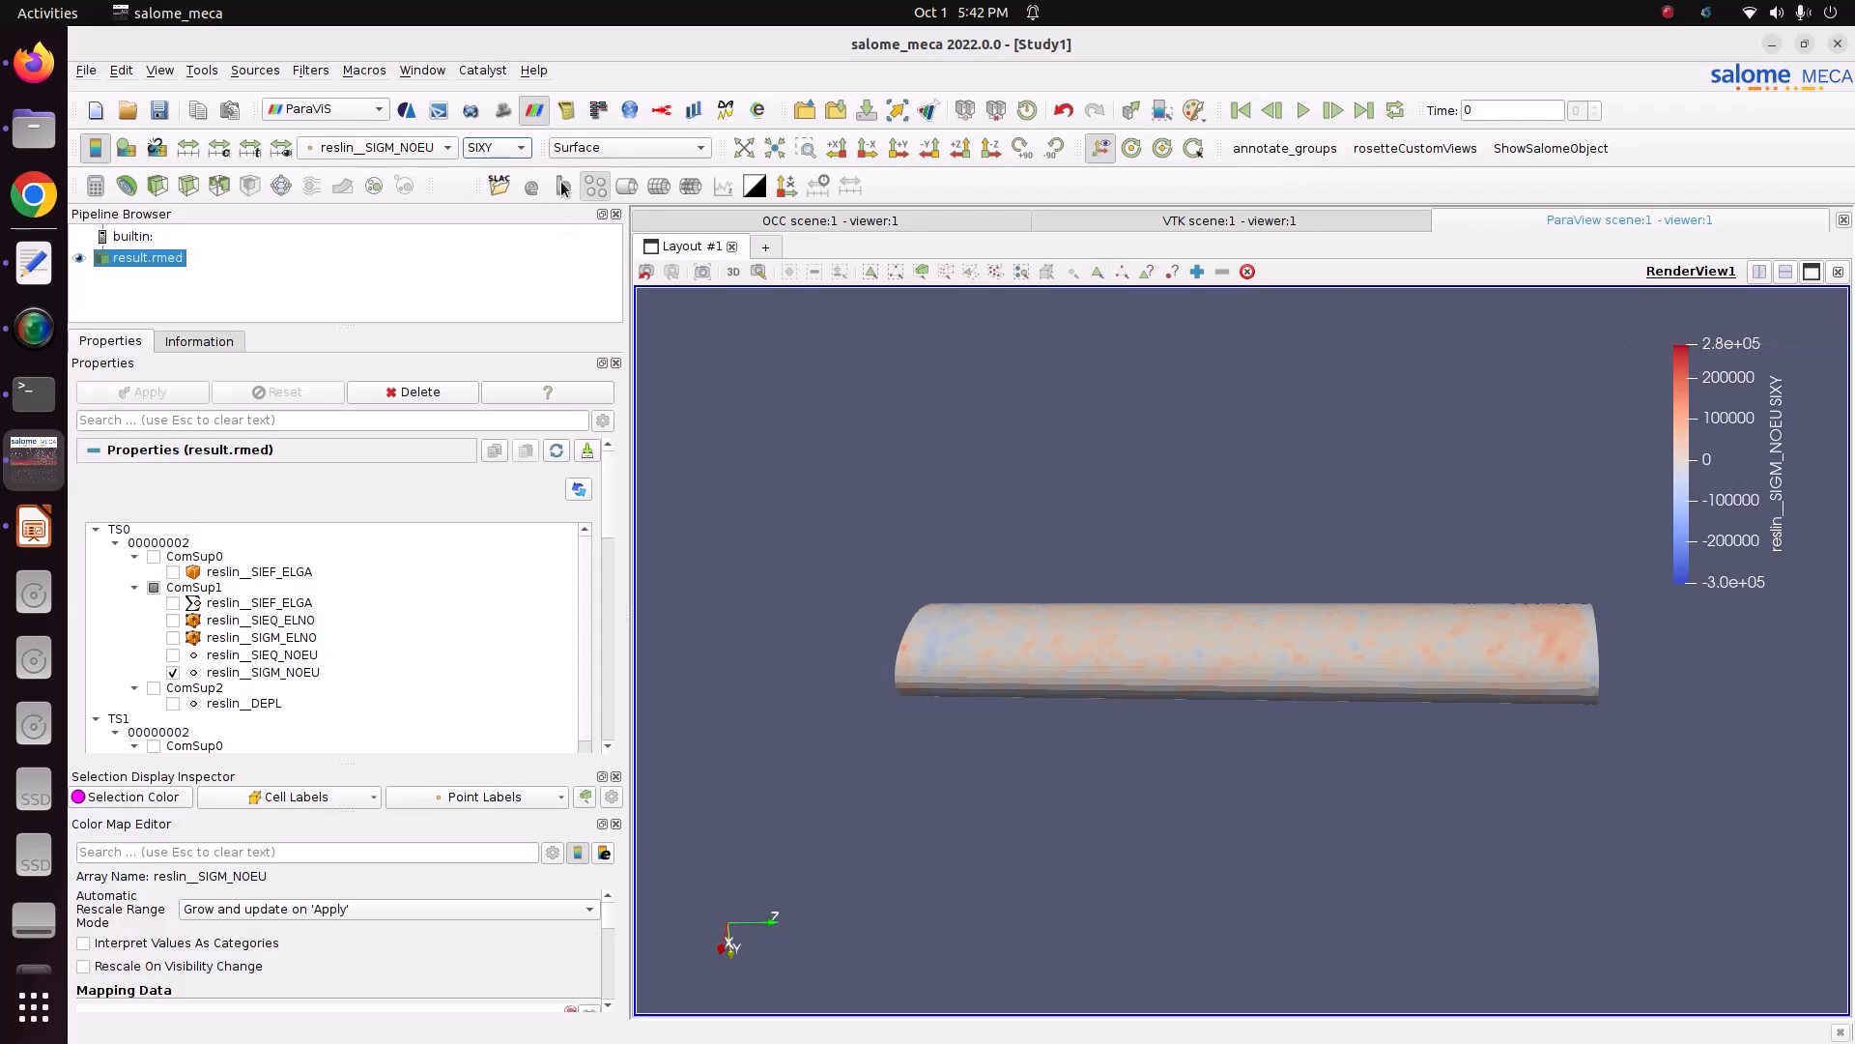
pyautogui.click(520, 146)
pyautogui.click(512, 170)
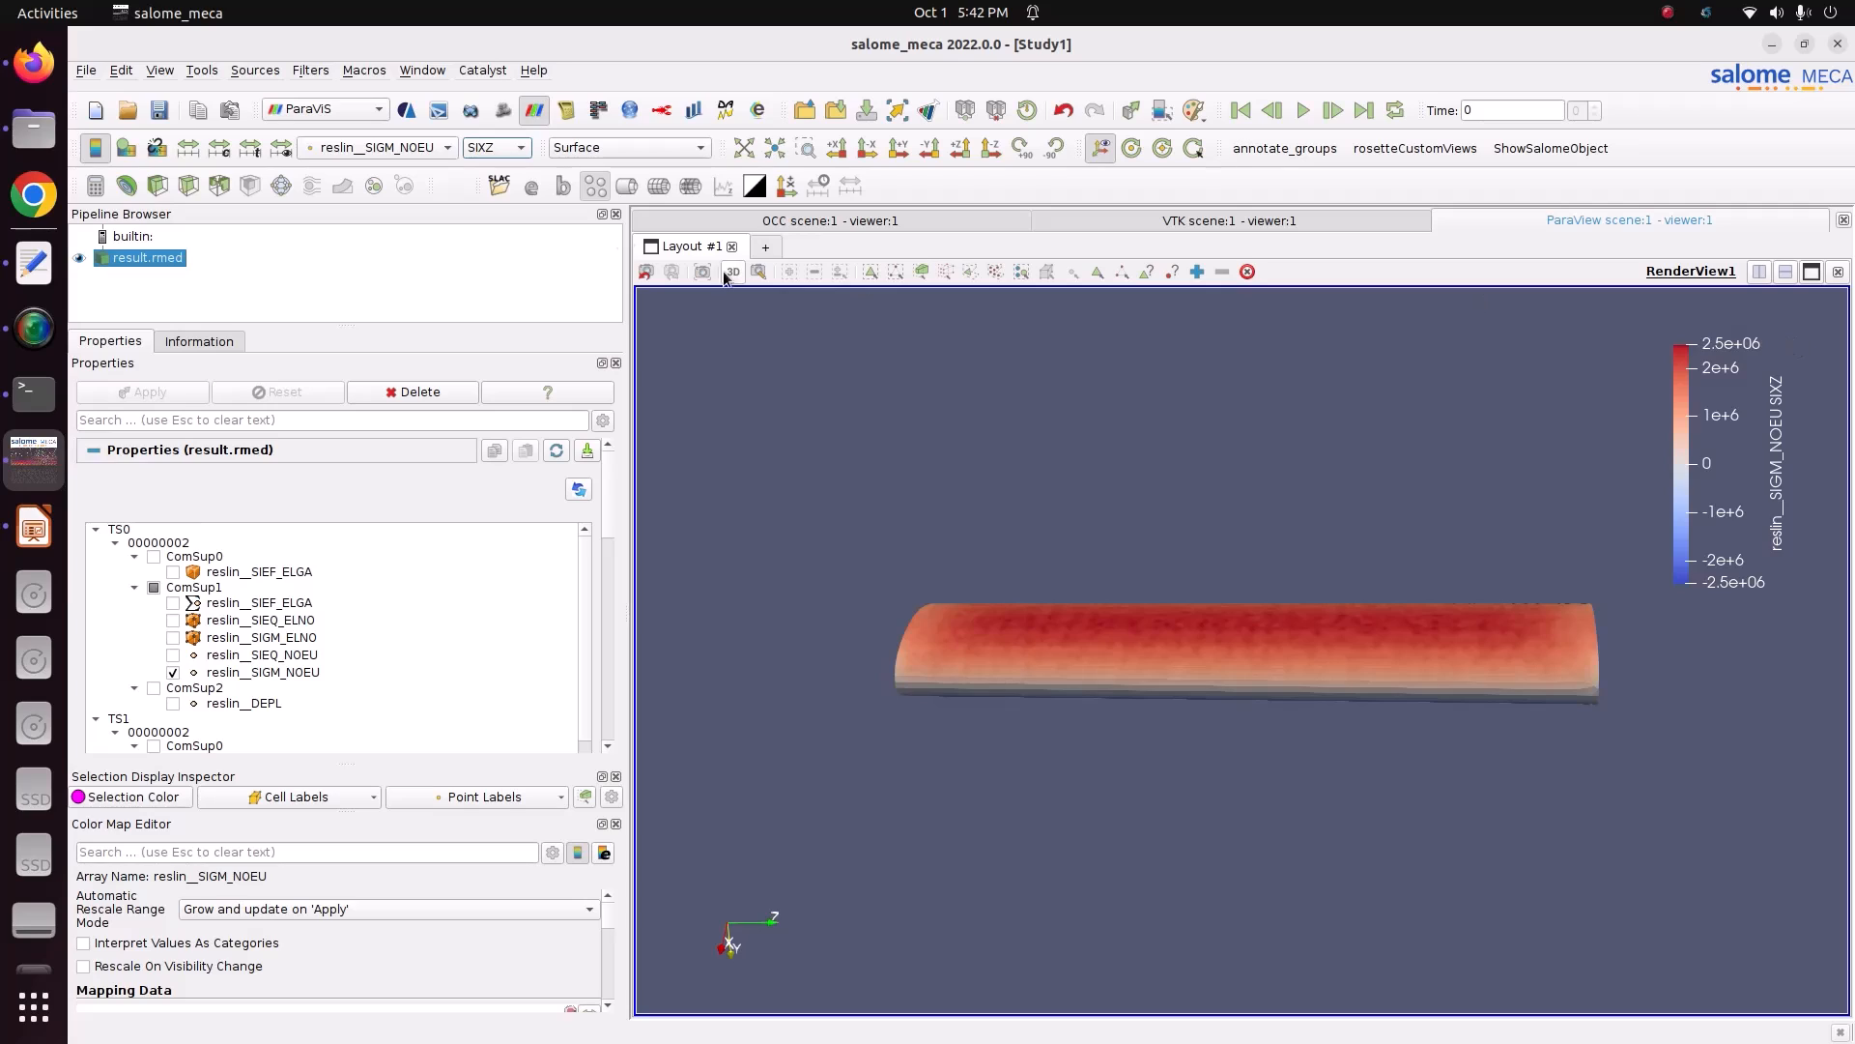
# - View the SIYZ stress component on the bar and restore the SIXZ coloring
pyautogui.click(496, 149)
pyautogui.click(504, 171)
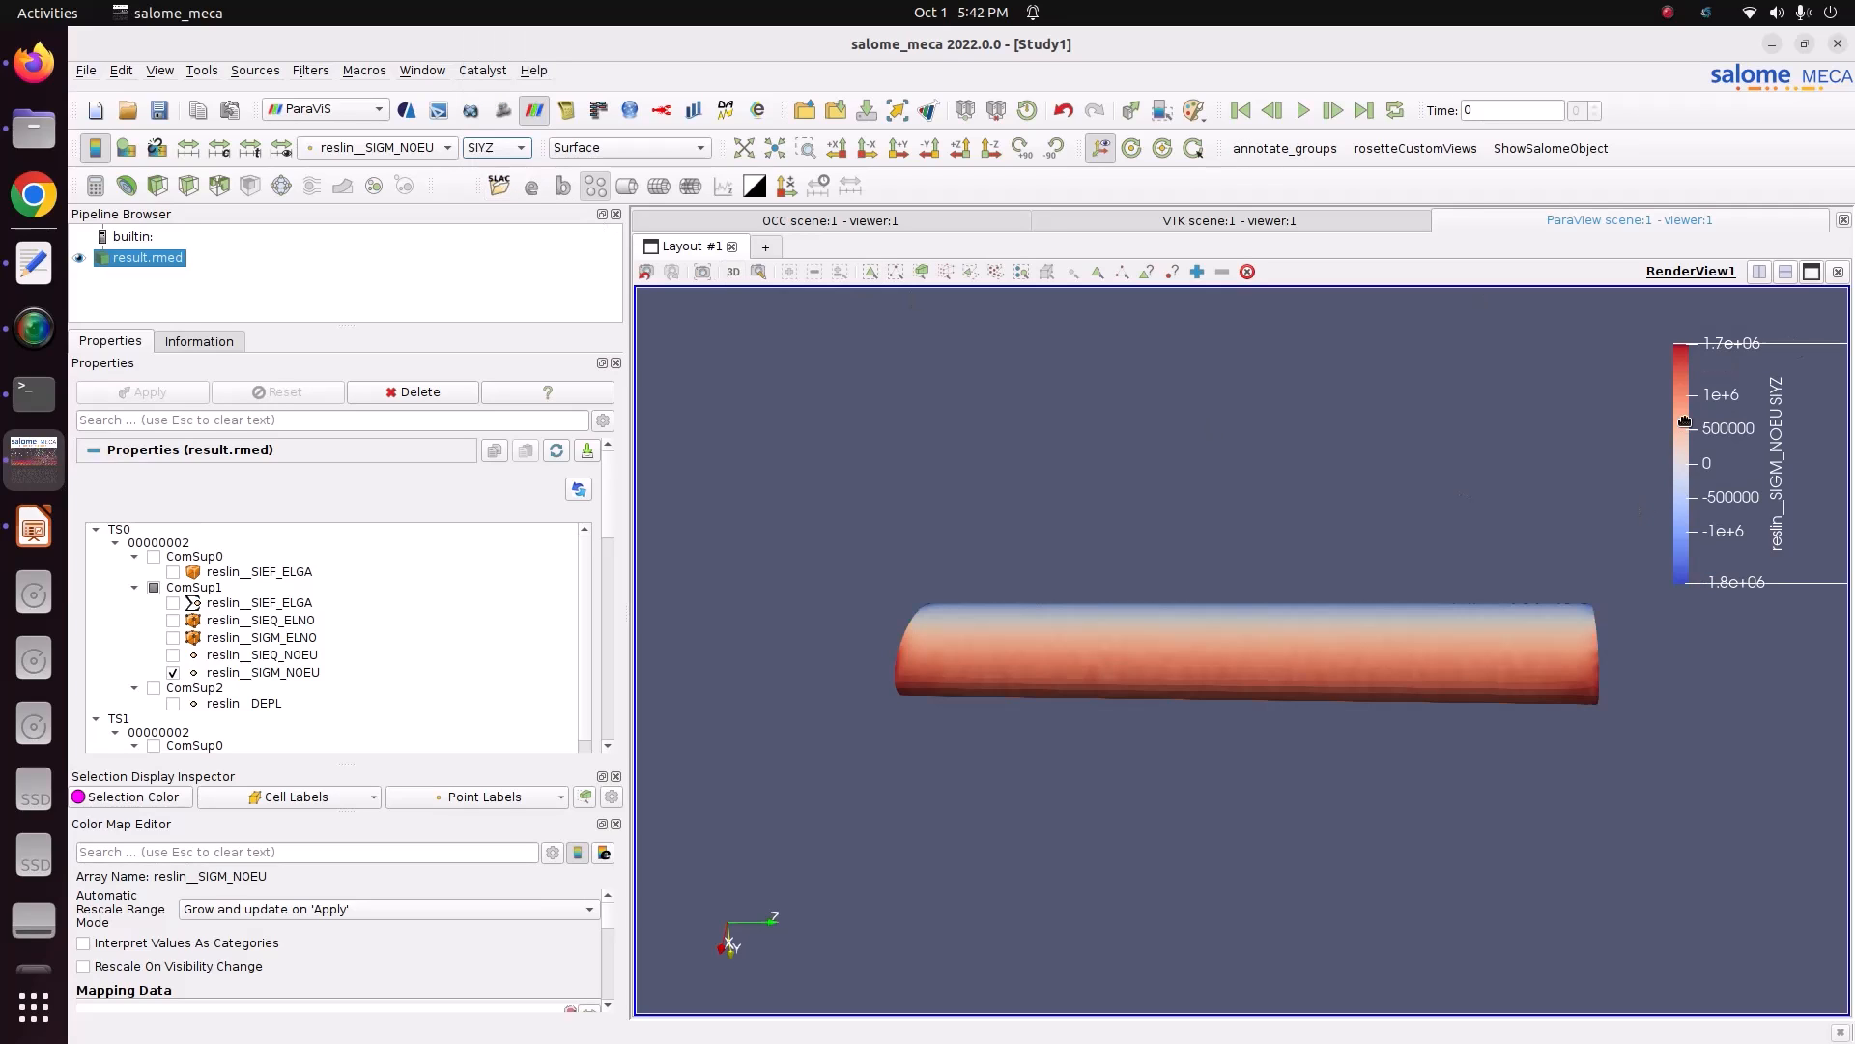
pyautogui.click(497, 151)
pyautogui.click(489, 155)
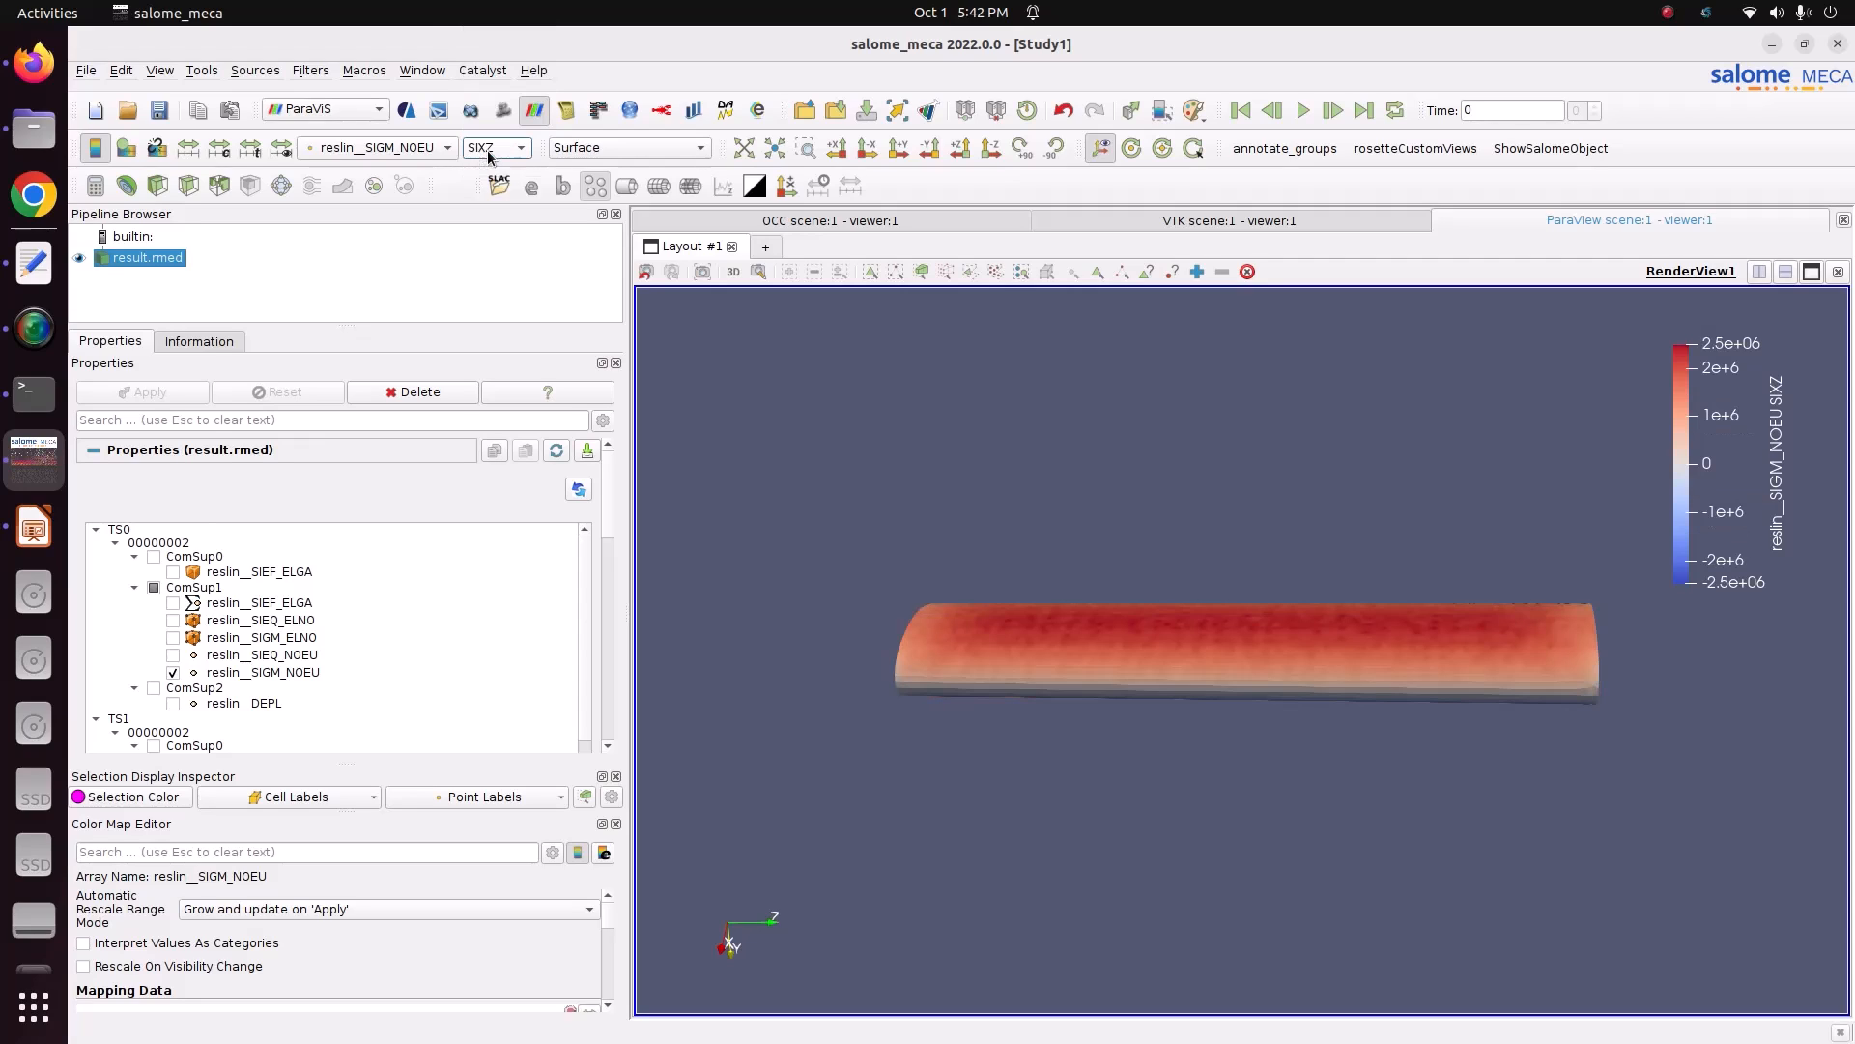
# - Apply the Blue to Red Rainbow preset from the Rainbow group to the stress color map
pyautogui.moveTo(1172, 444); pyautogui.dragTo(1134, 515)
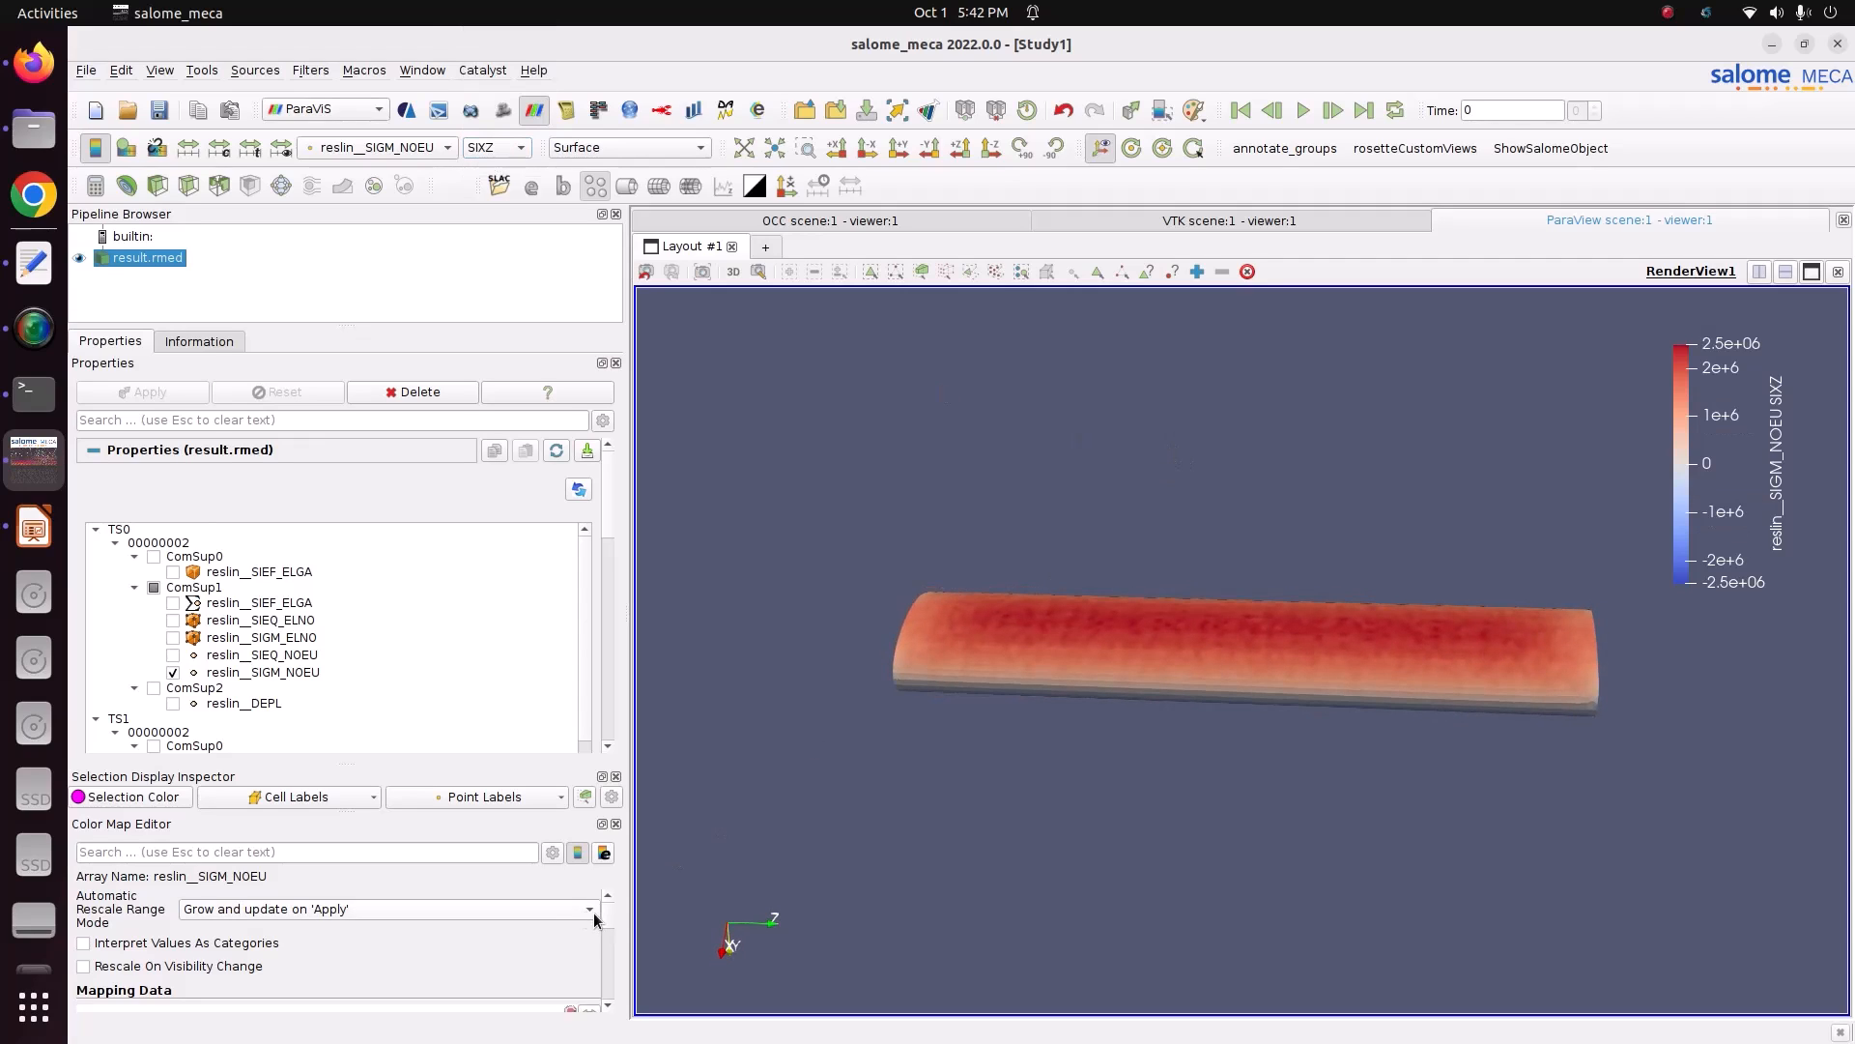
pyautogui.scroll(-3, 612, 918)
pyautogui.click(589, 958)
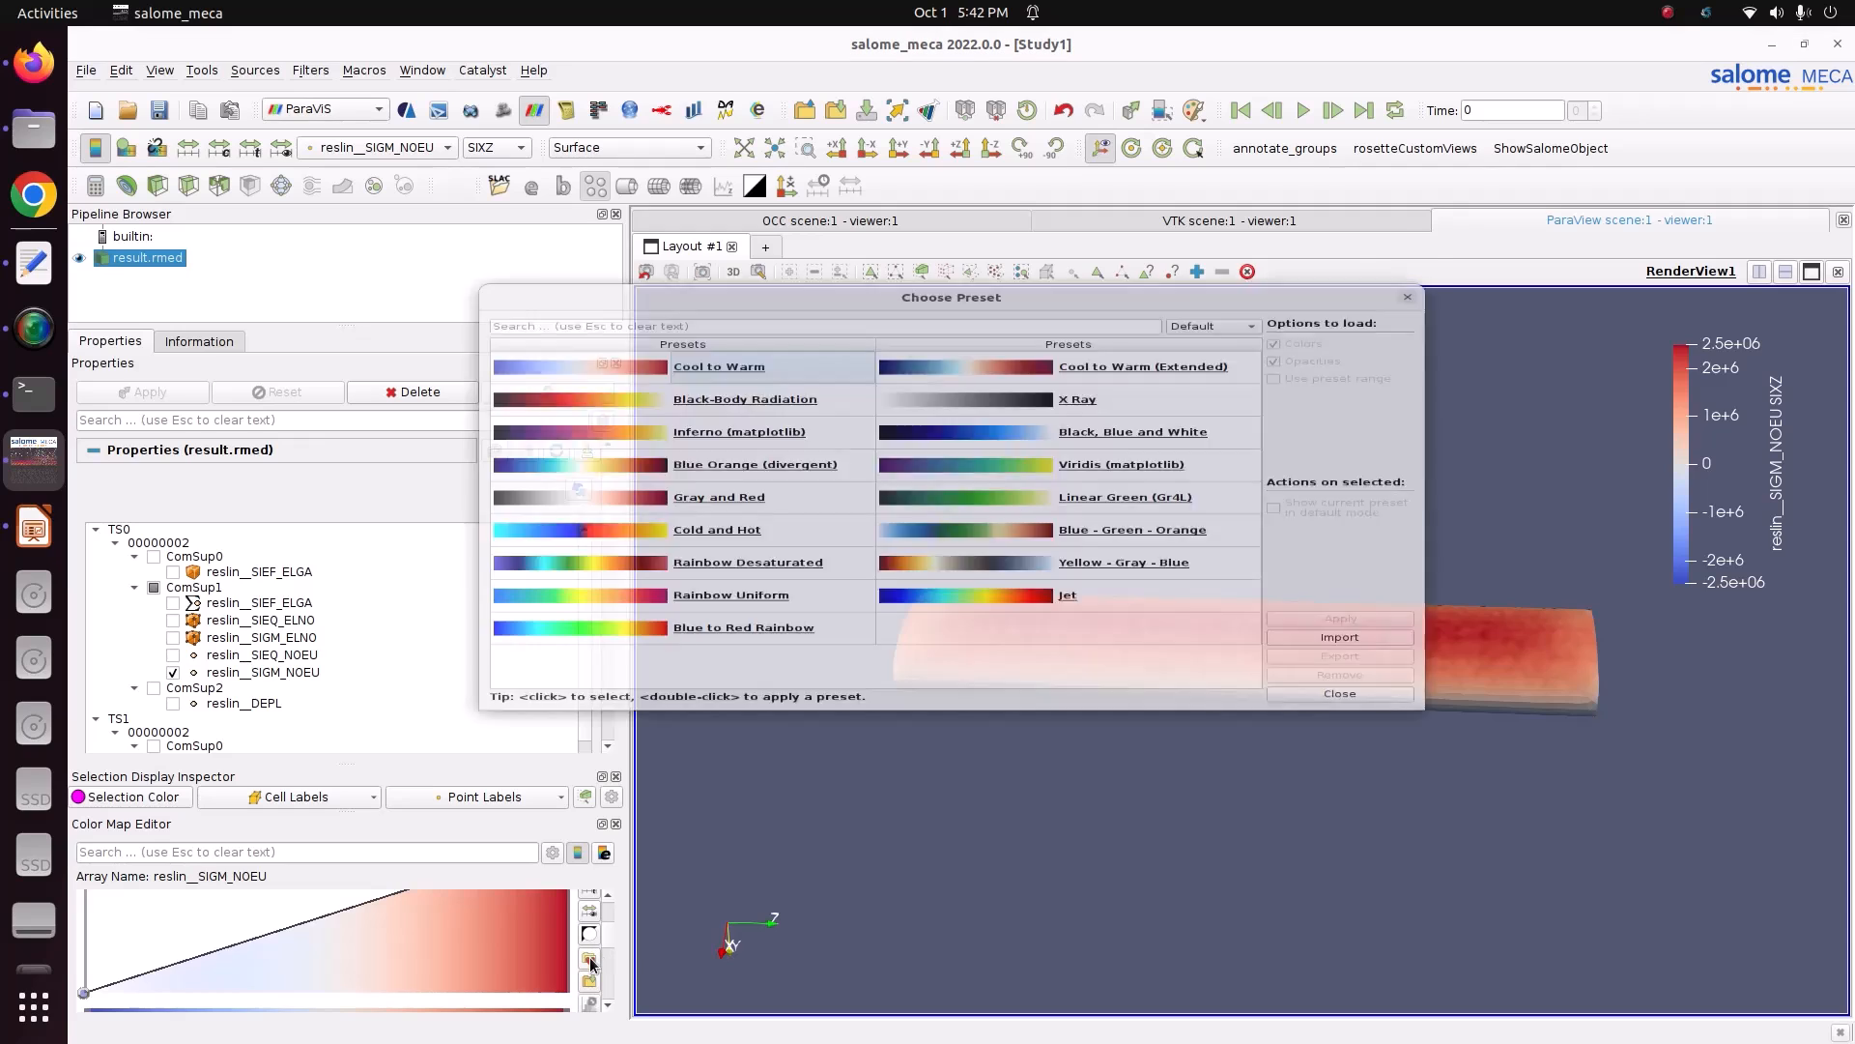
pyautogui.click(1210, 270)
pyautogui.click(1210, 336)
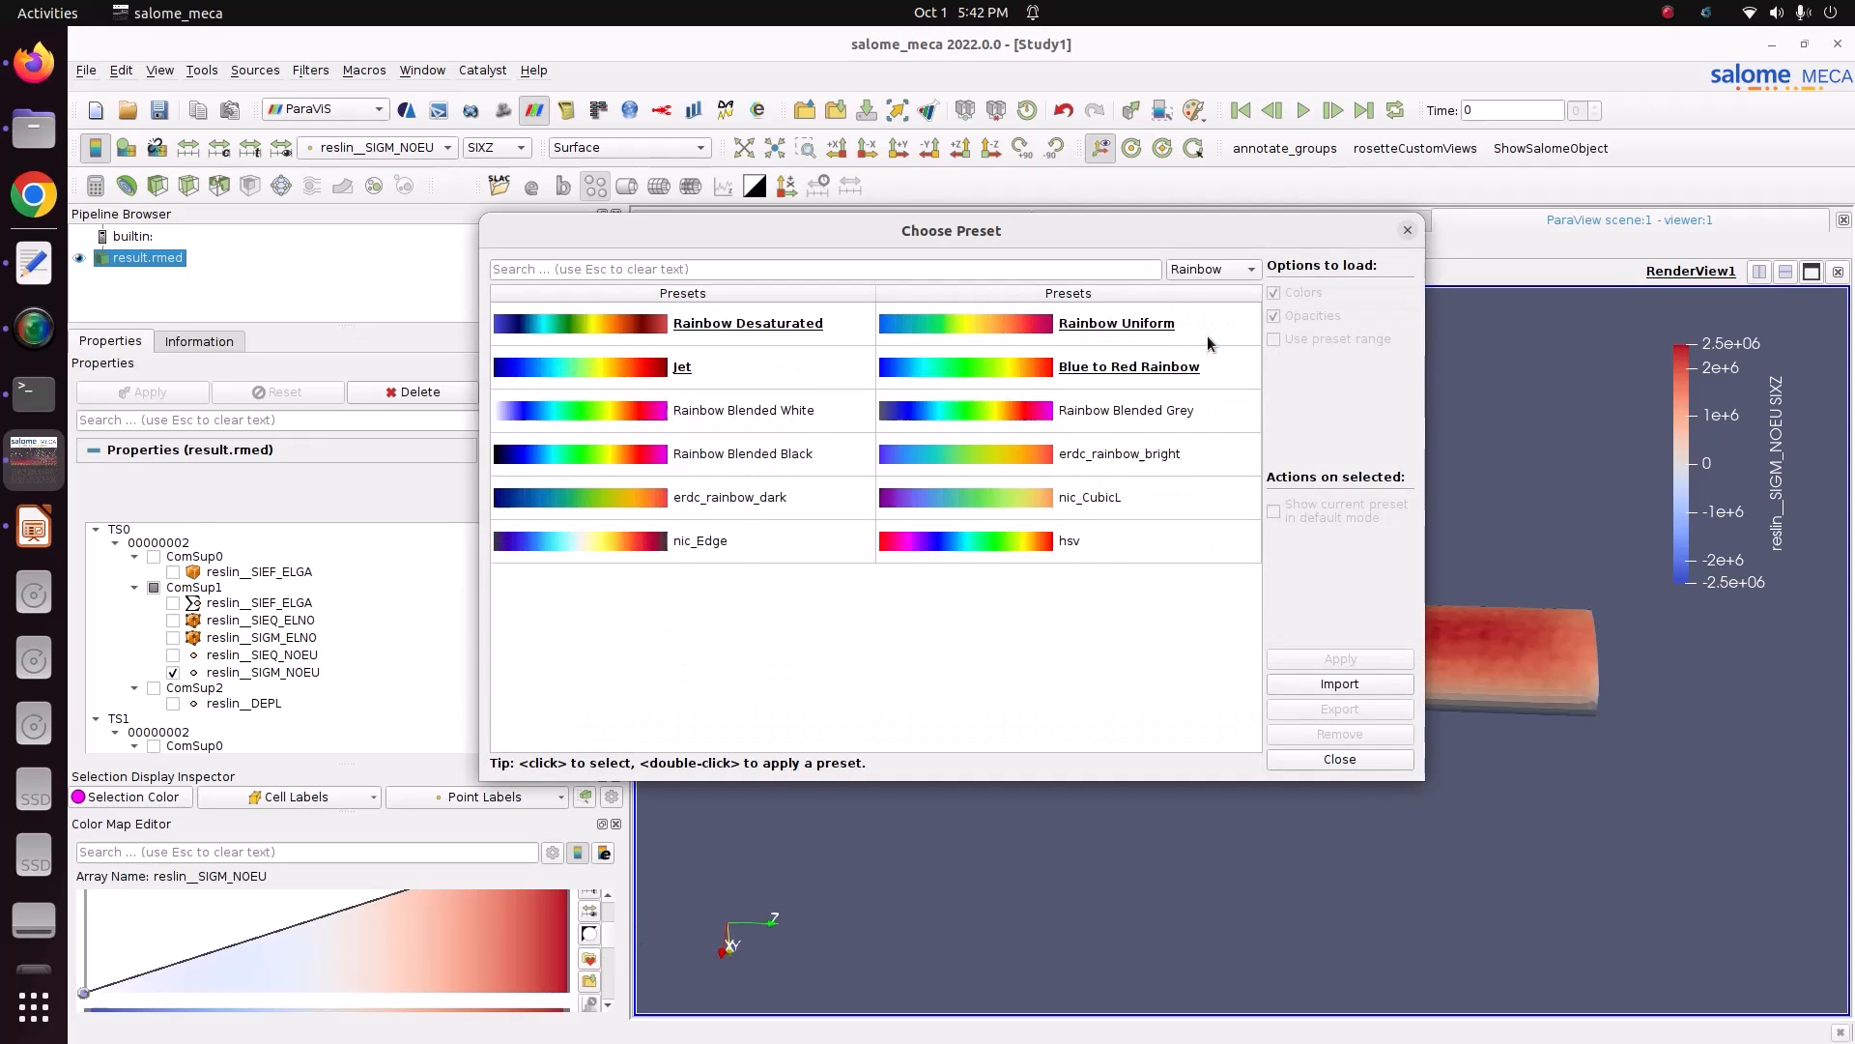
pyautogui.click(1179, 385)
pyautogui.click(1353, 659)
pyautogui.click(1340, 759)
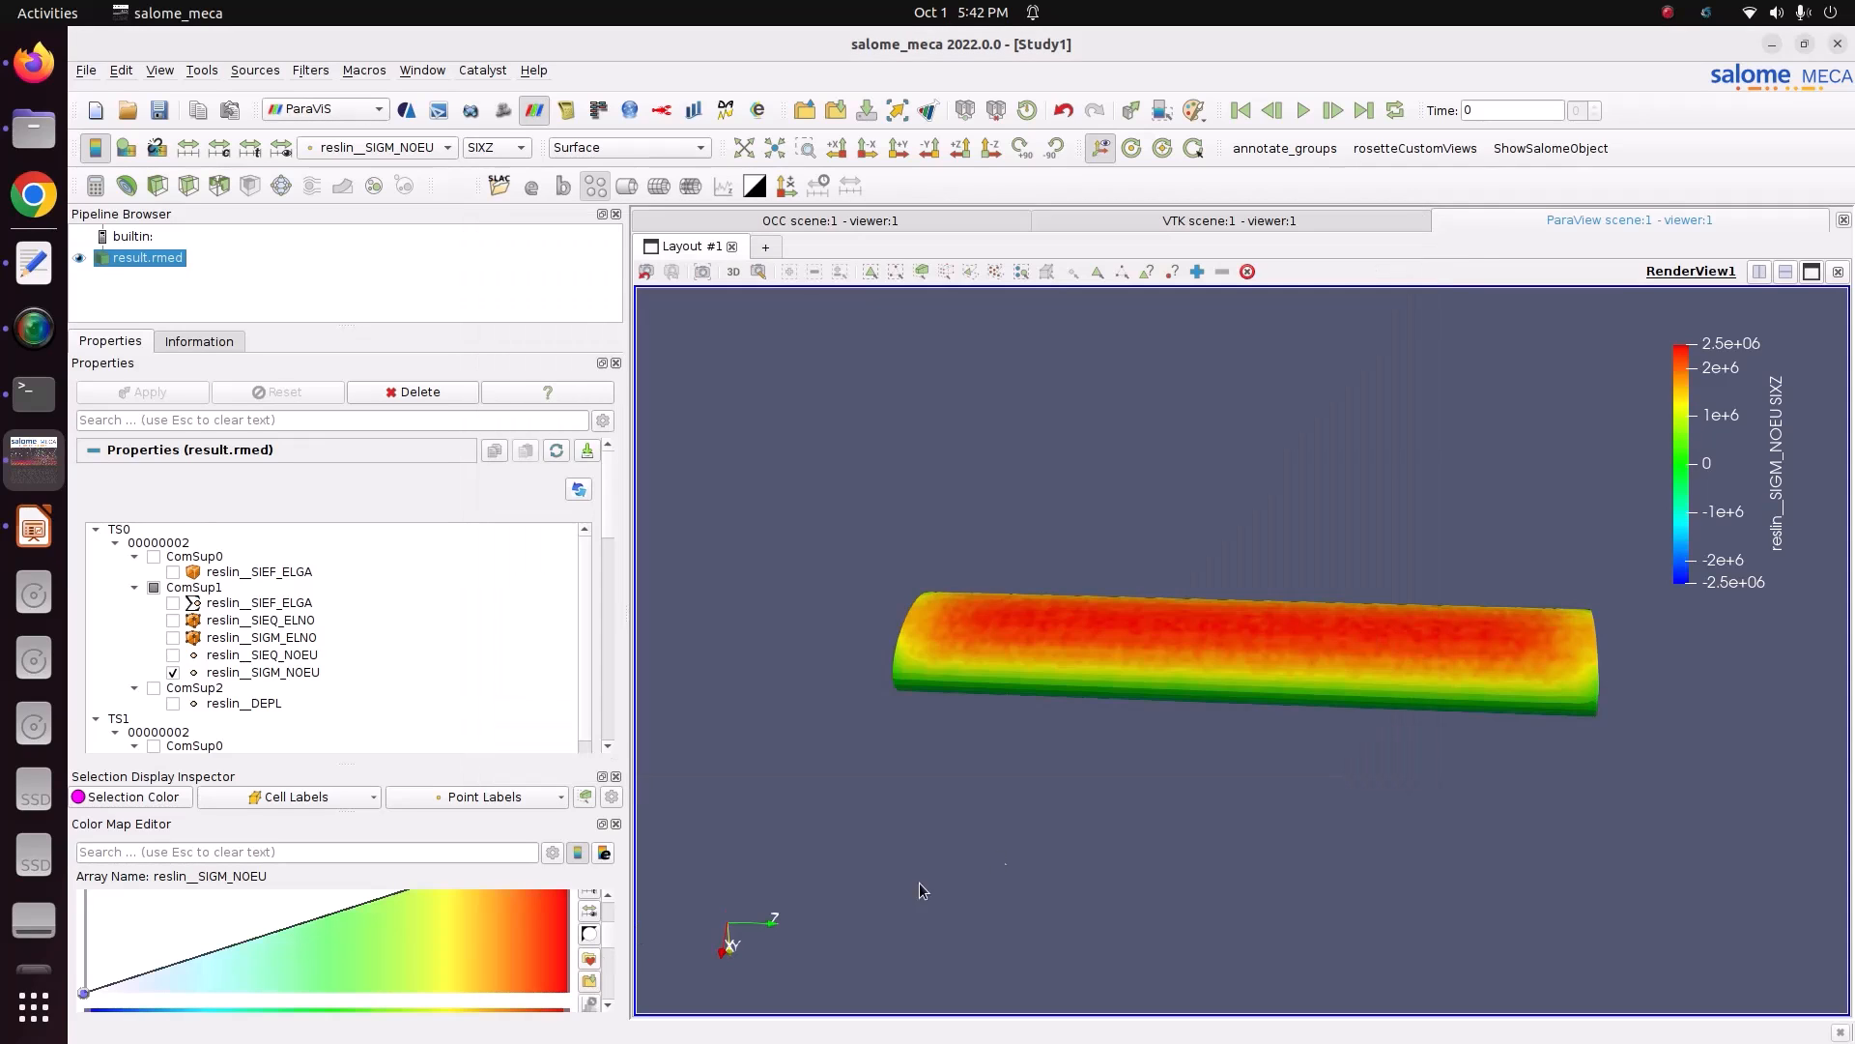
# - Set the color map's number of table values to 12
pyautogui.scroll(-5, 609, 942)
pyautogui.doubleClick(514, 986)
pyautogui.write('12')
pyautogui.press('Return')
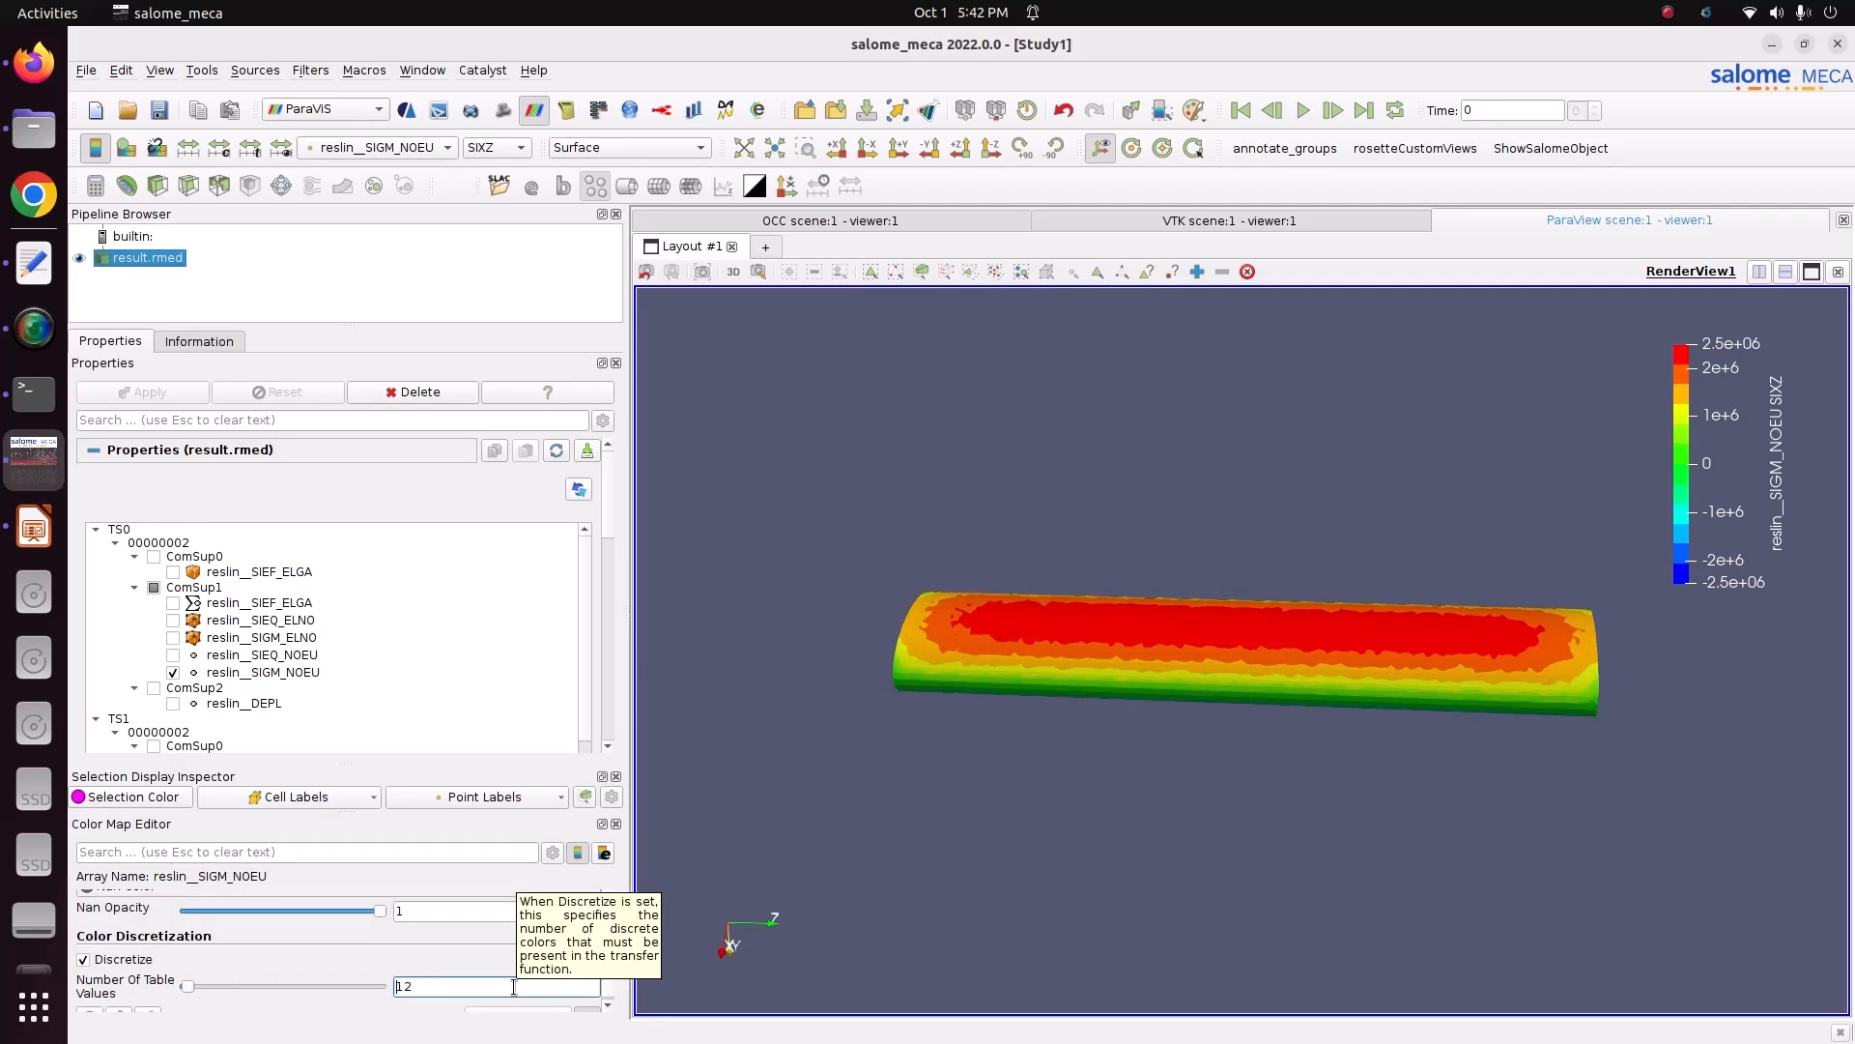
# - Tilt the bar slightly and place the SIXZ color legend above the bar's left end
pyautogui.moveTo(989, 719); pyautogui.dragTo(1100, 641)
pyautogui.moveTo(1718, 468); pyautogui.dragTo(999, 862)
pyautogui.moveTo(990, 744); pyautogui.dragTo(724, 359)
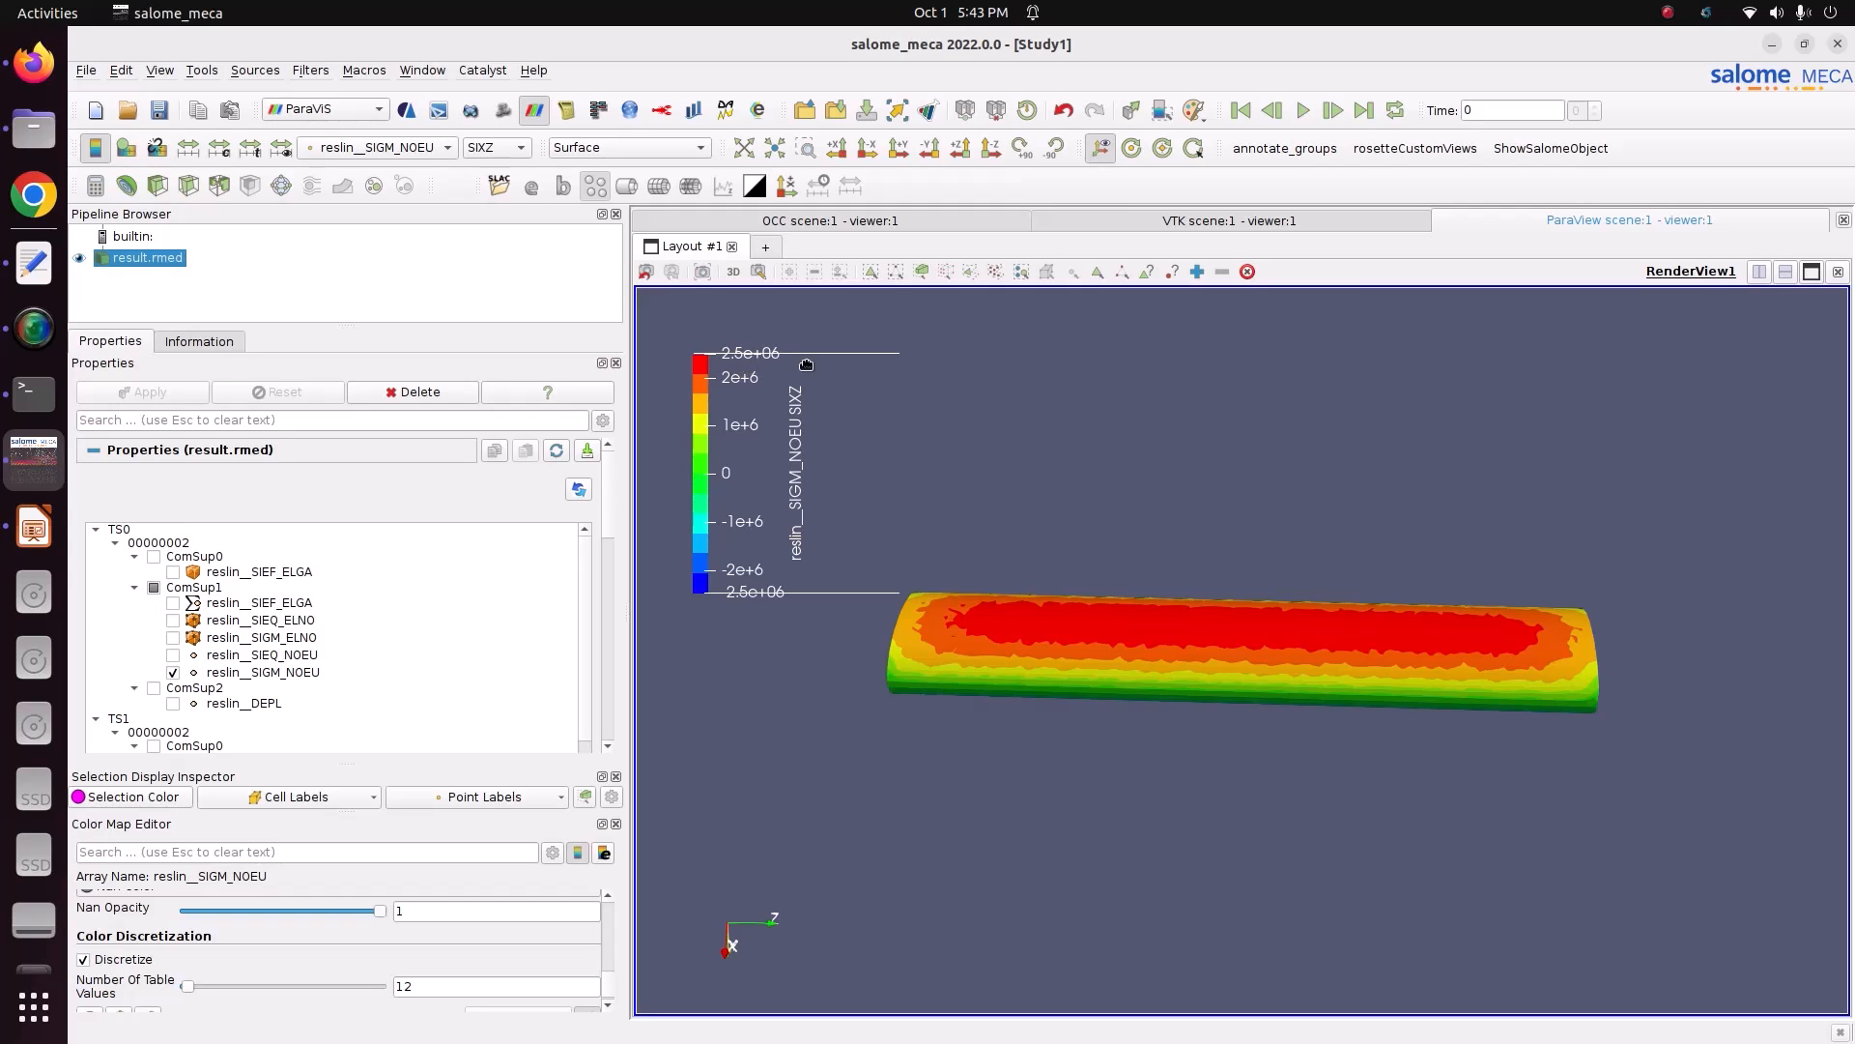
# - Compare the SIXZ range with the calculated maximum shear stress on the LibreOffice Impress slide, and inspect the stress distribution on the bar in Salome-Meca
pyautogui.click(34, 527)
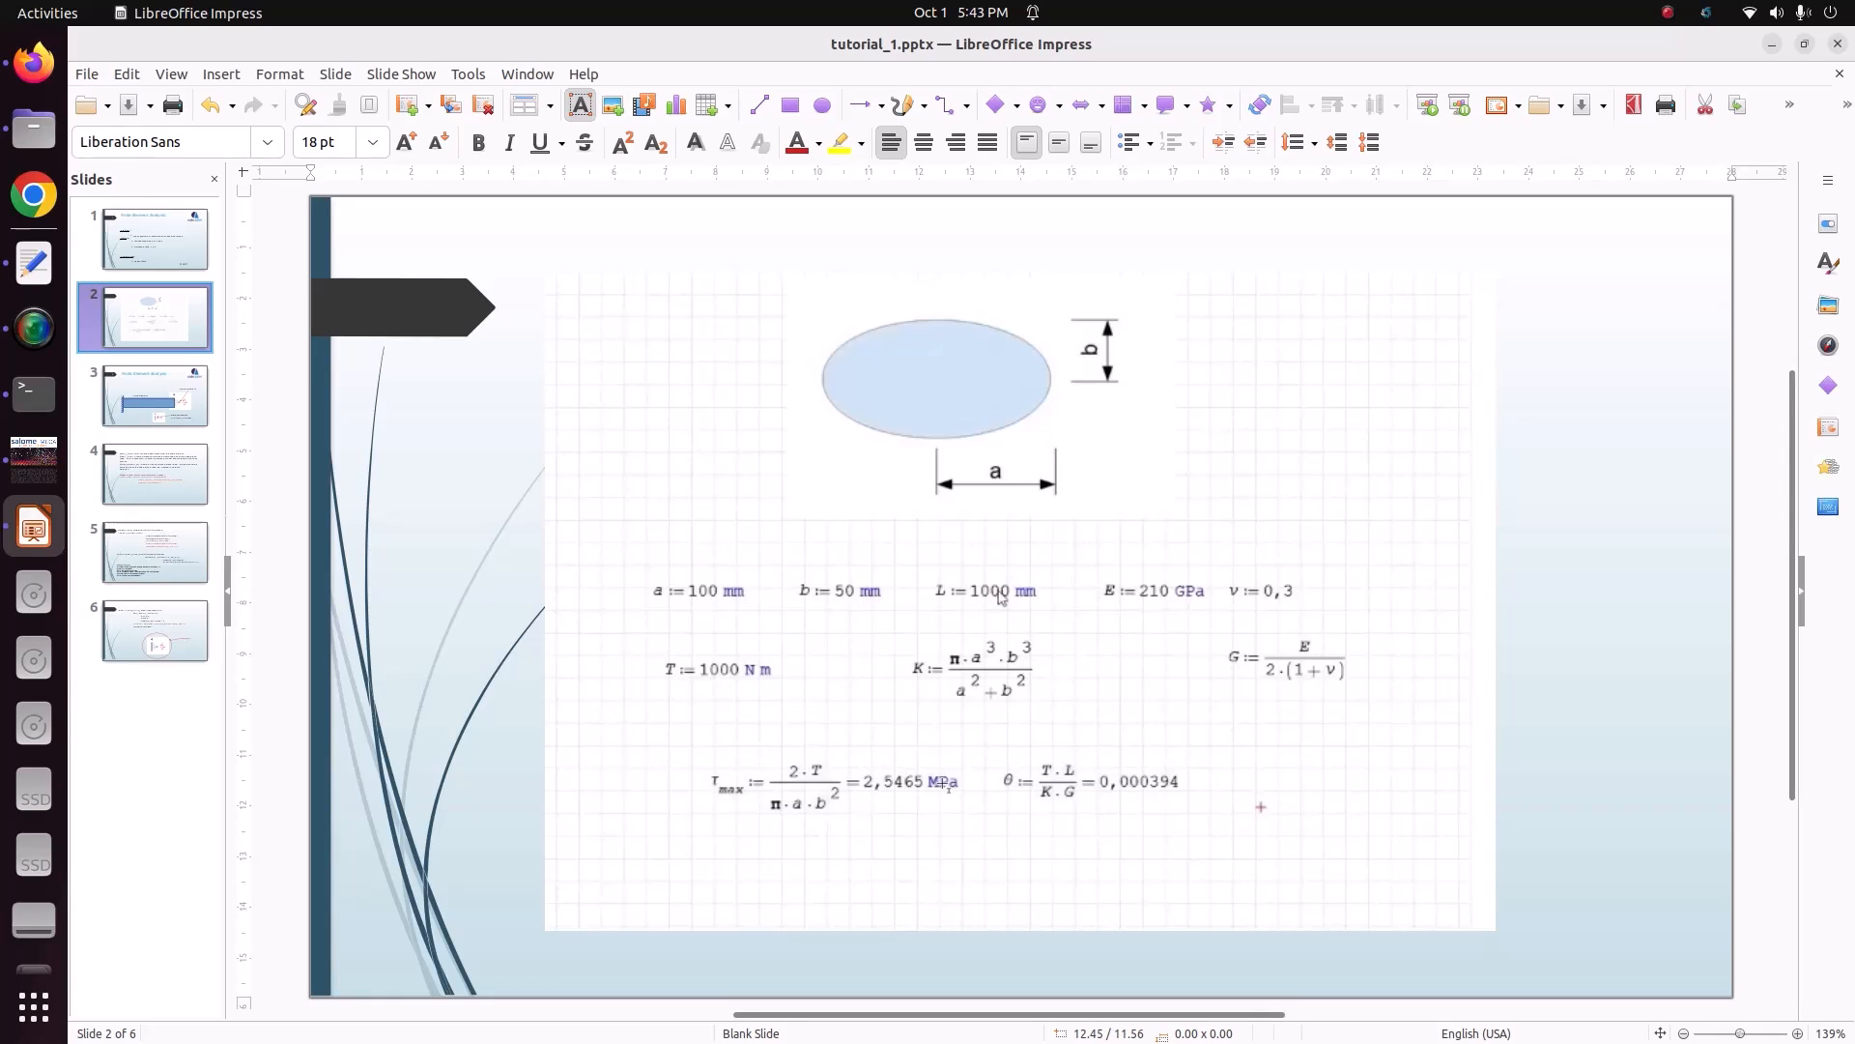
pyautogui.click(23, 471)
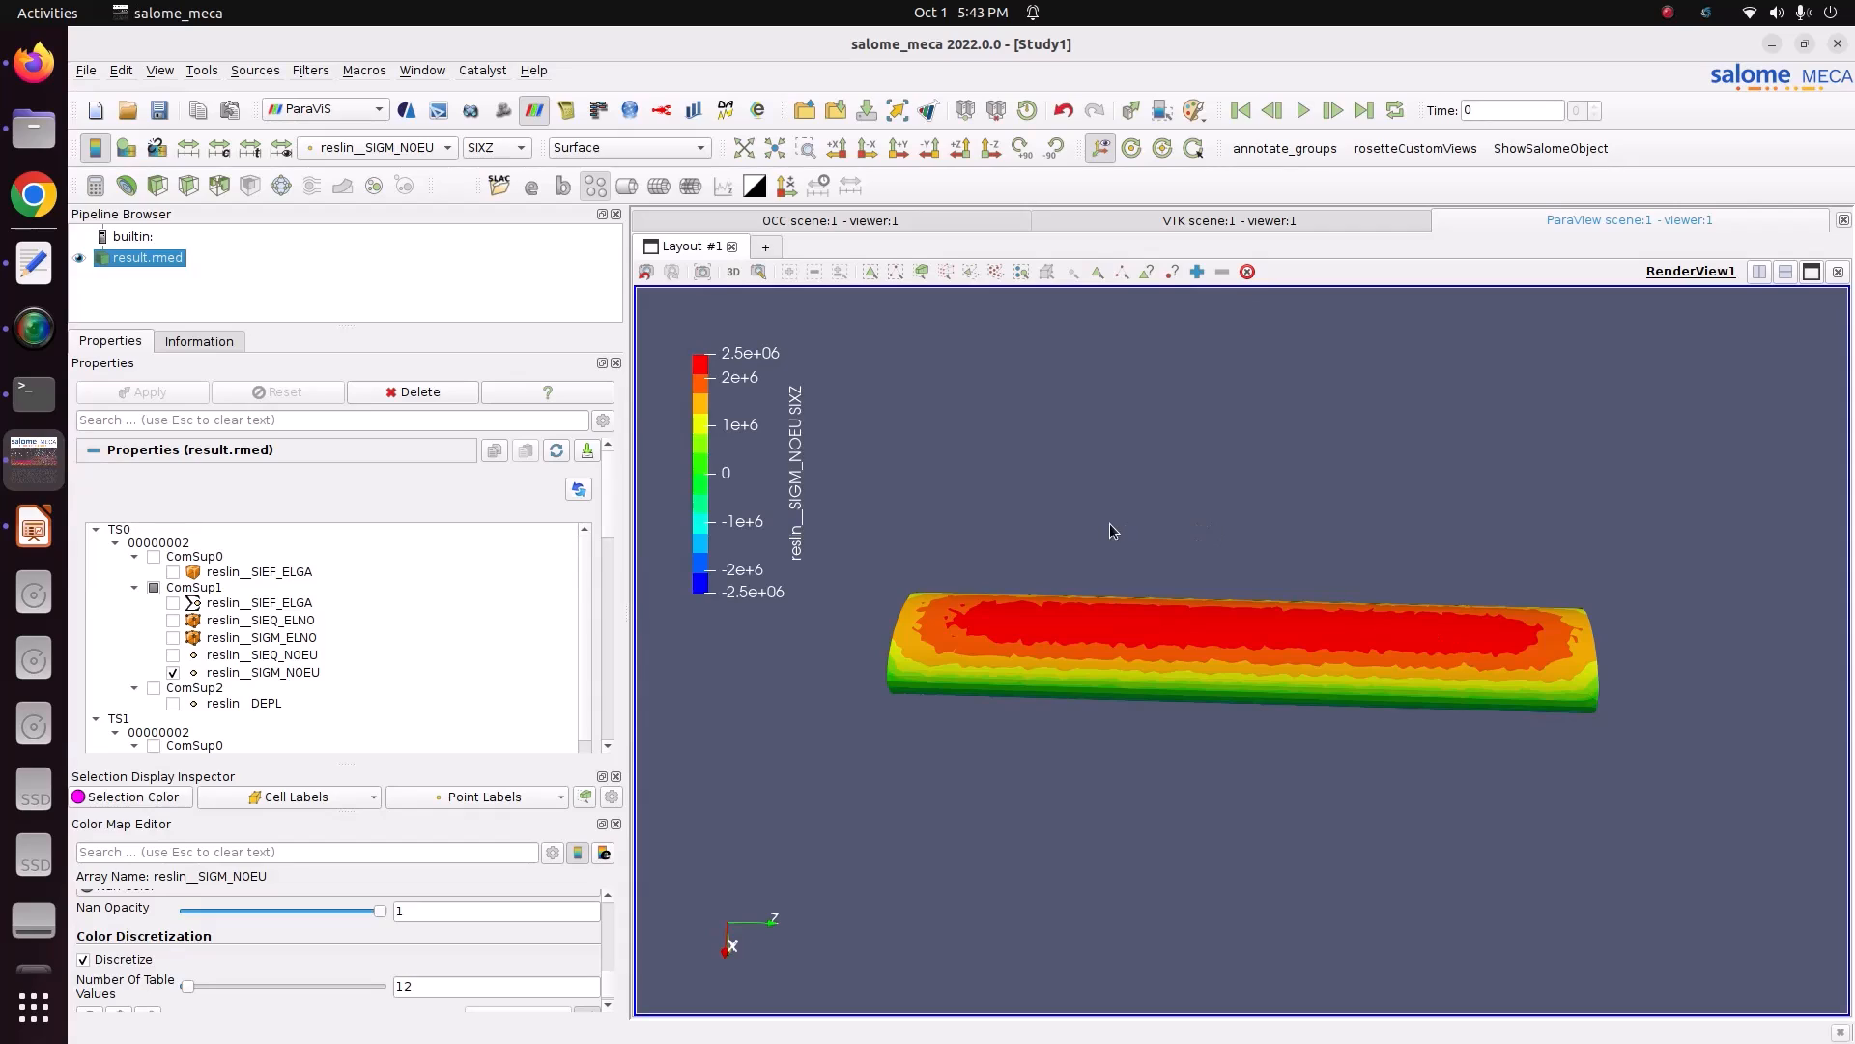
pyautogui.moveTo(1235, 608); pyautogui.dragTo(1300, 595)
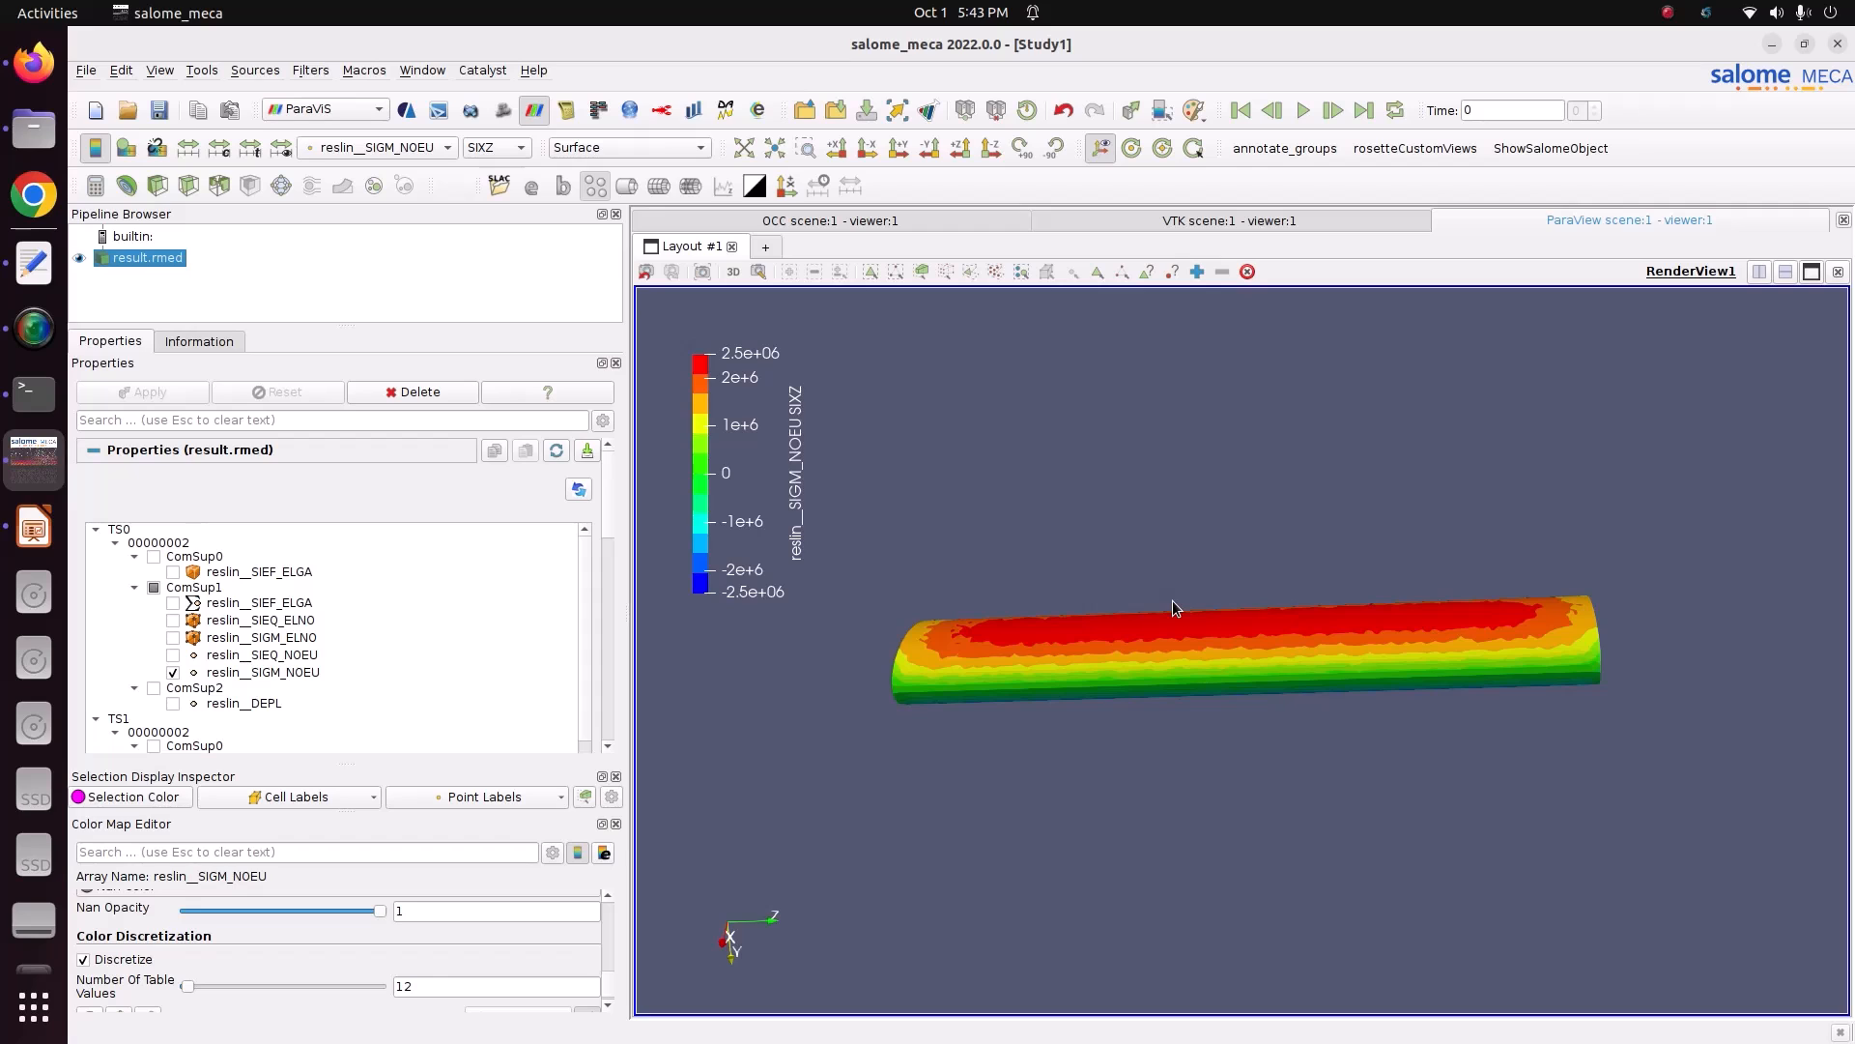
pyautogui.moveTo(1284, 555); pyautogui.dragTo(1264, 629)
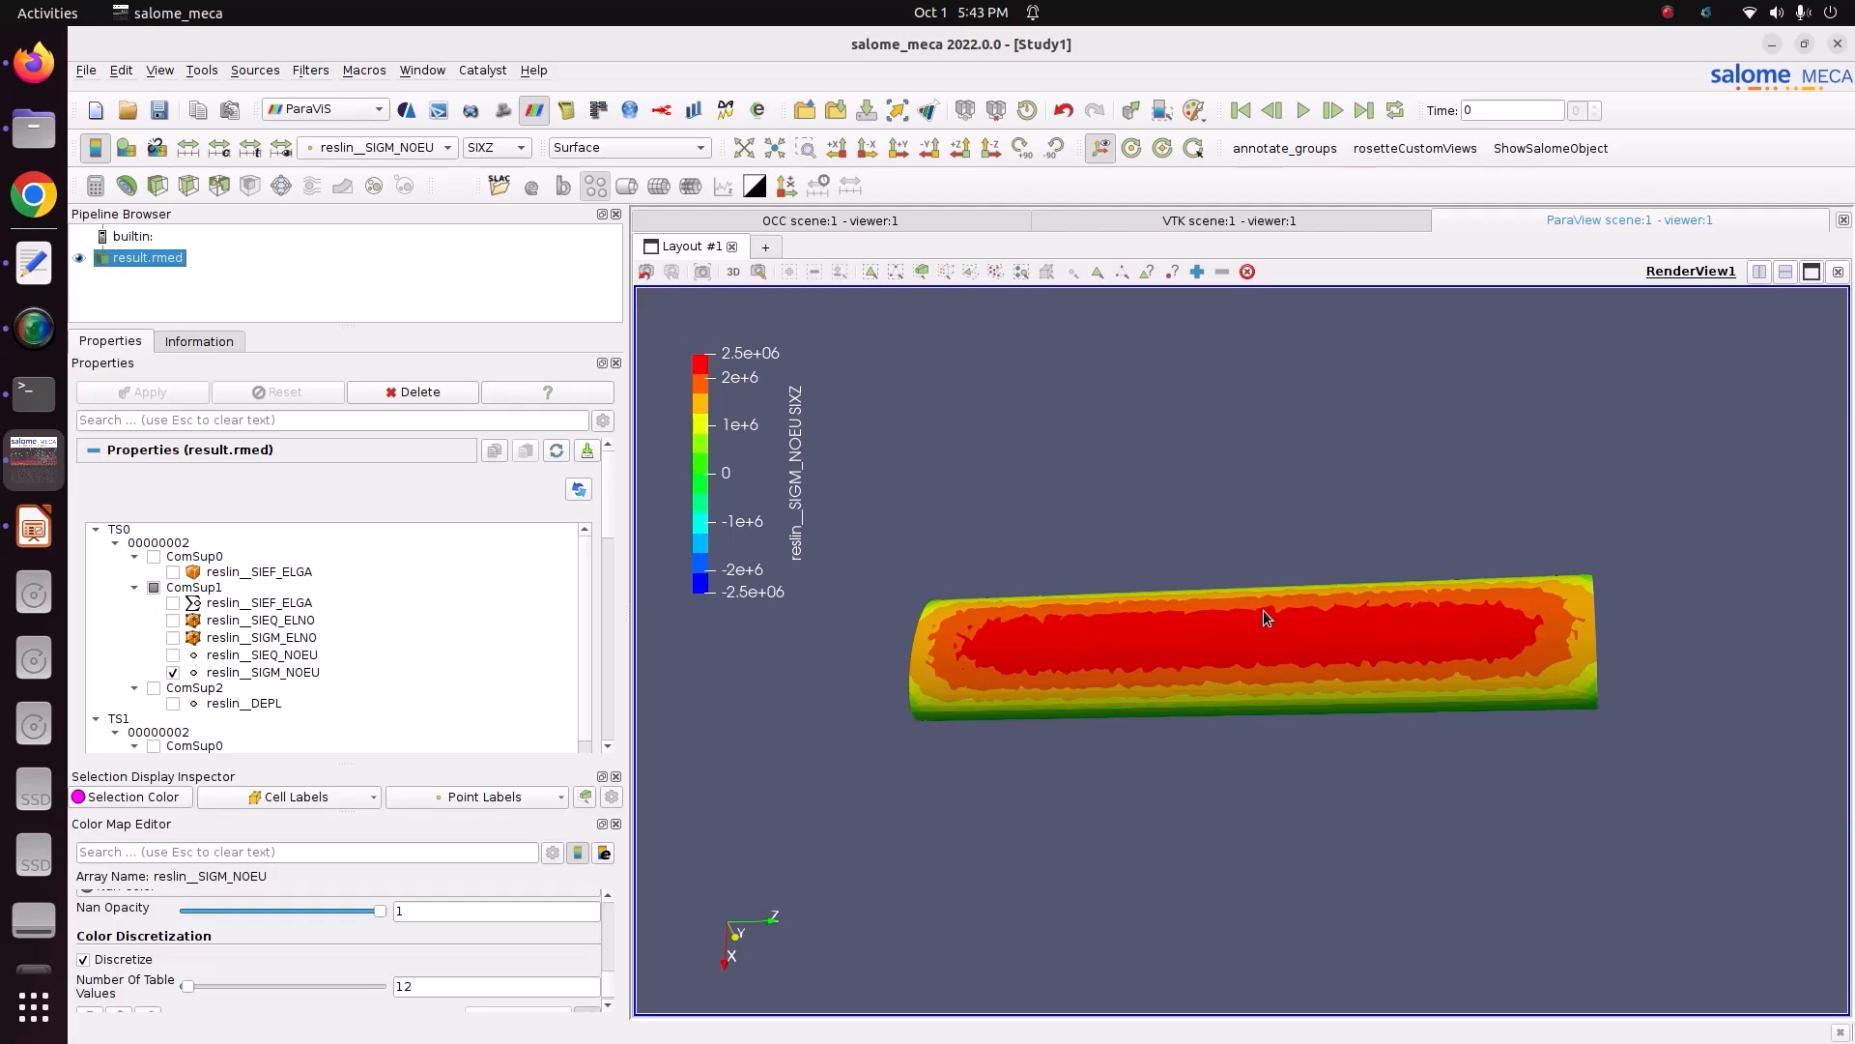
pyautogui.click(1249, 272)
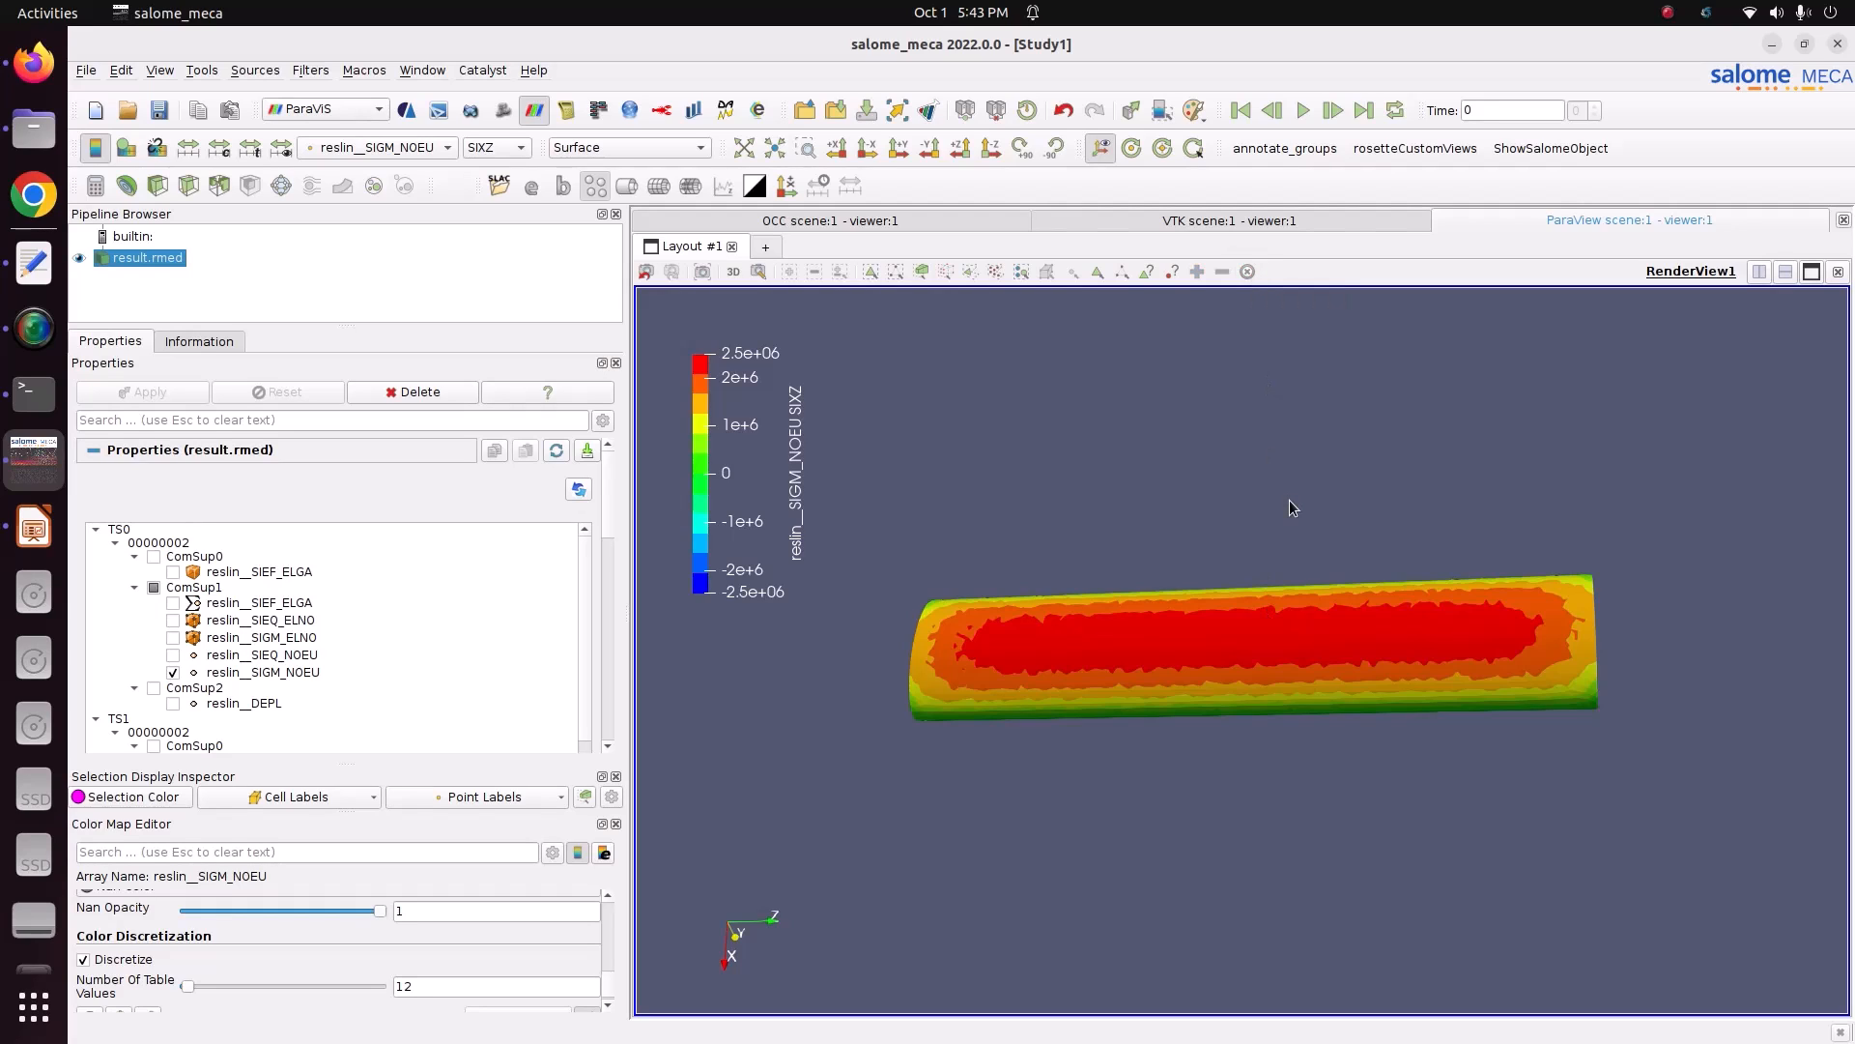